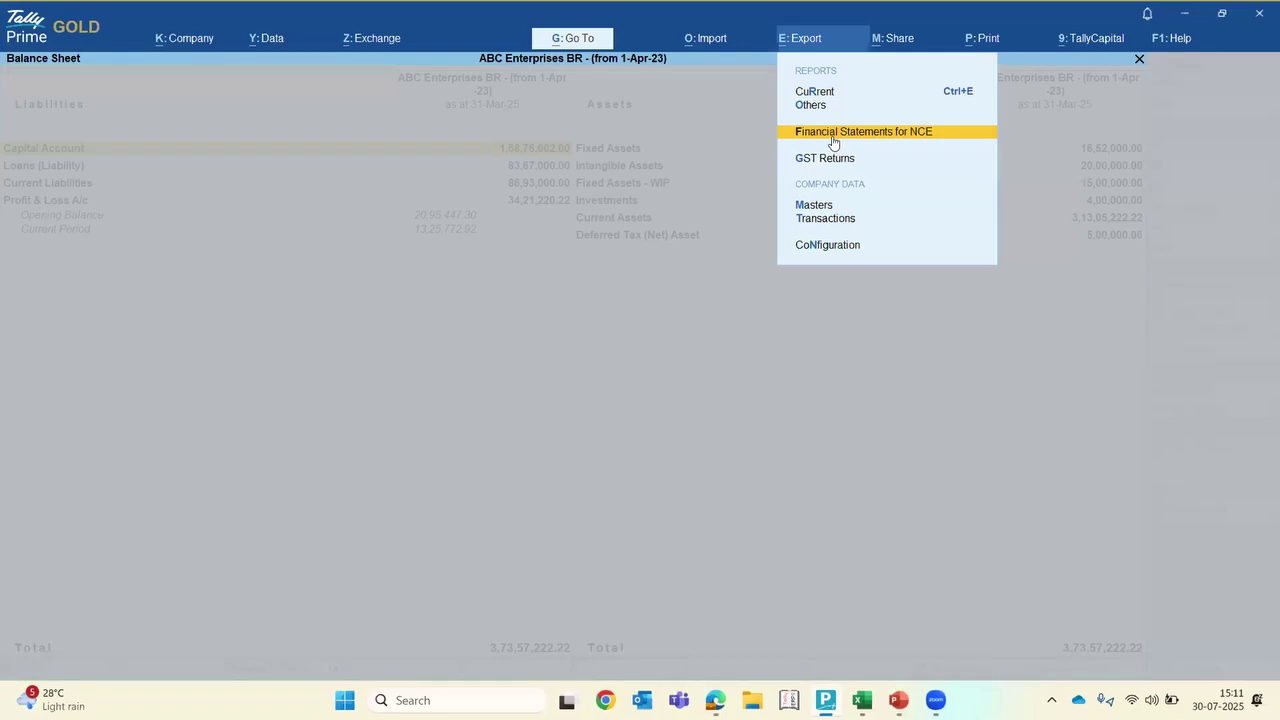
Open the export configuration of Financial Statements for NCE and set Previous Year data is in a separate Company to Yes
left_click(832, 142)
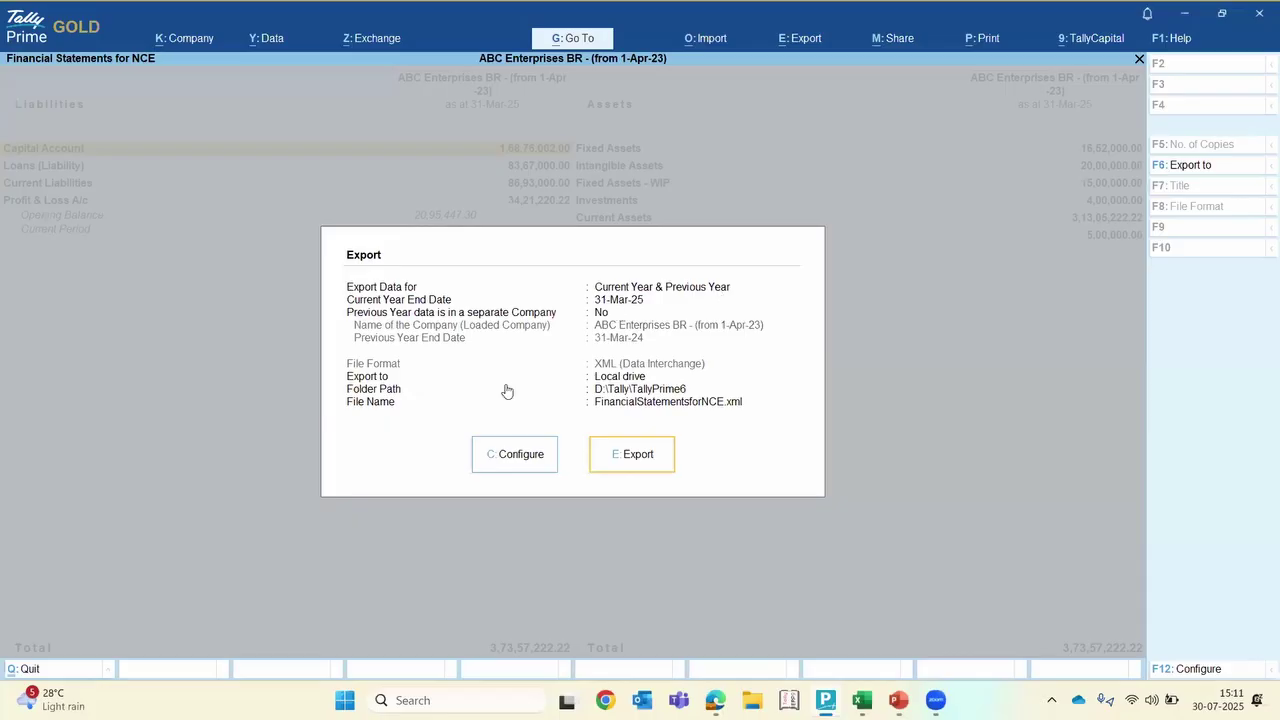
left_click(509, 468)
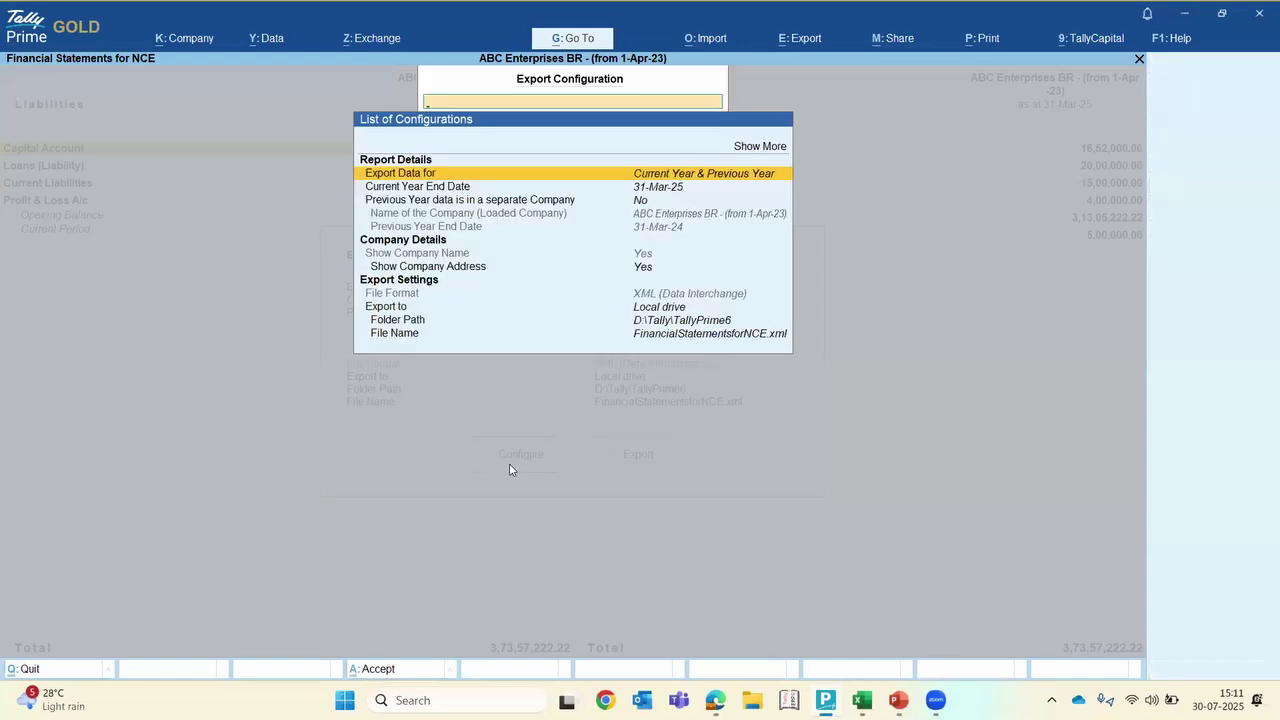
left_click(428, 205)
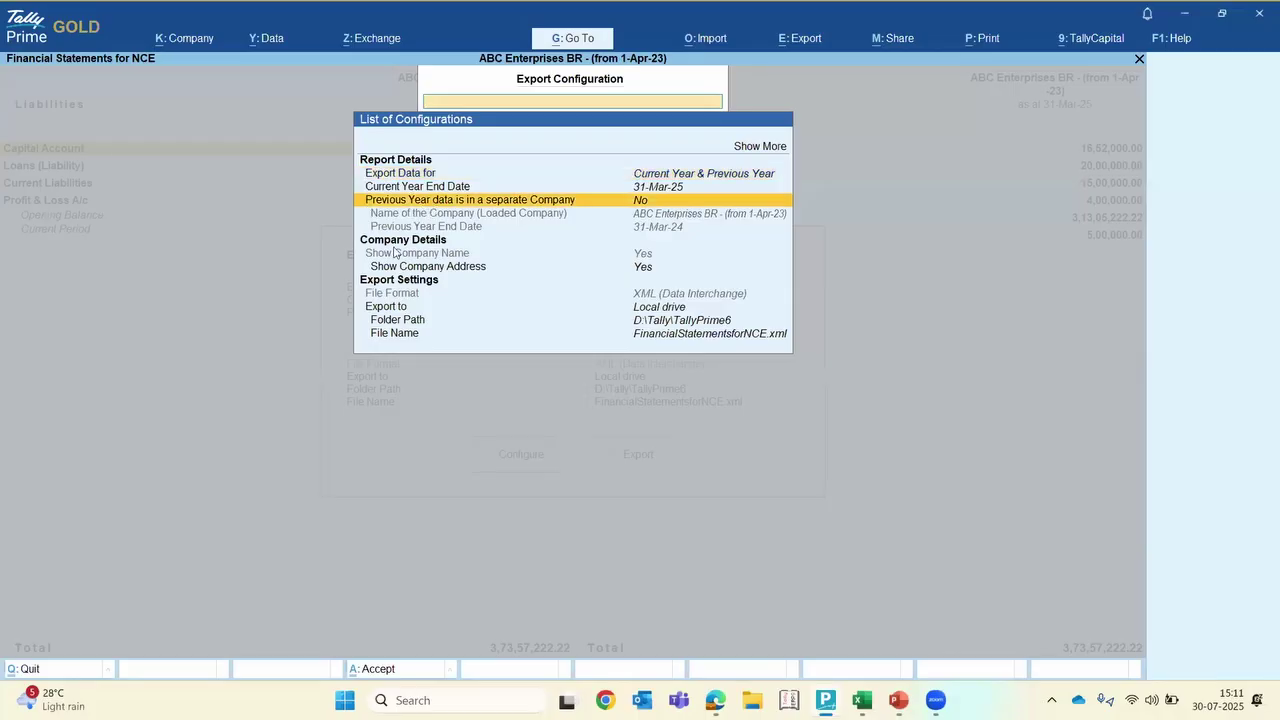
left_click(553, 206)
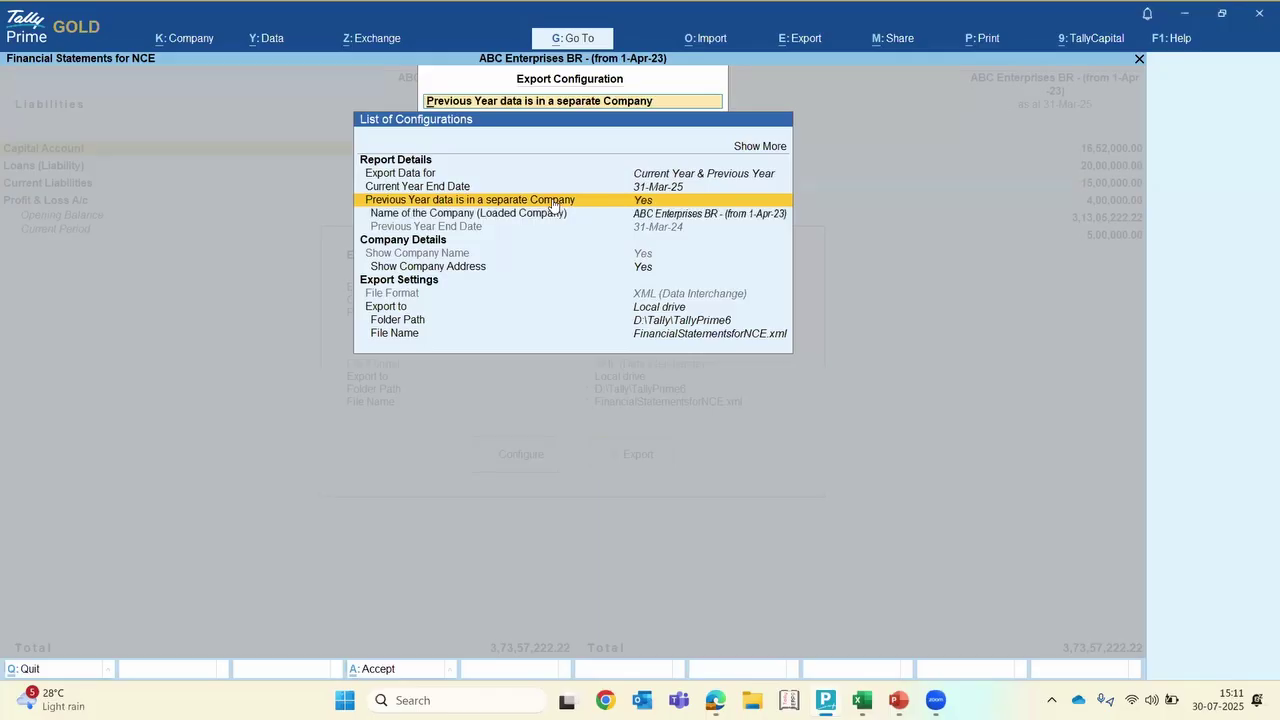
Choose ABC Enterprises BR - (from 1-Apr-23) as the loaded company for the previous year's data
key("Down")
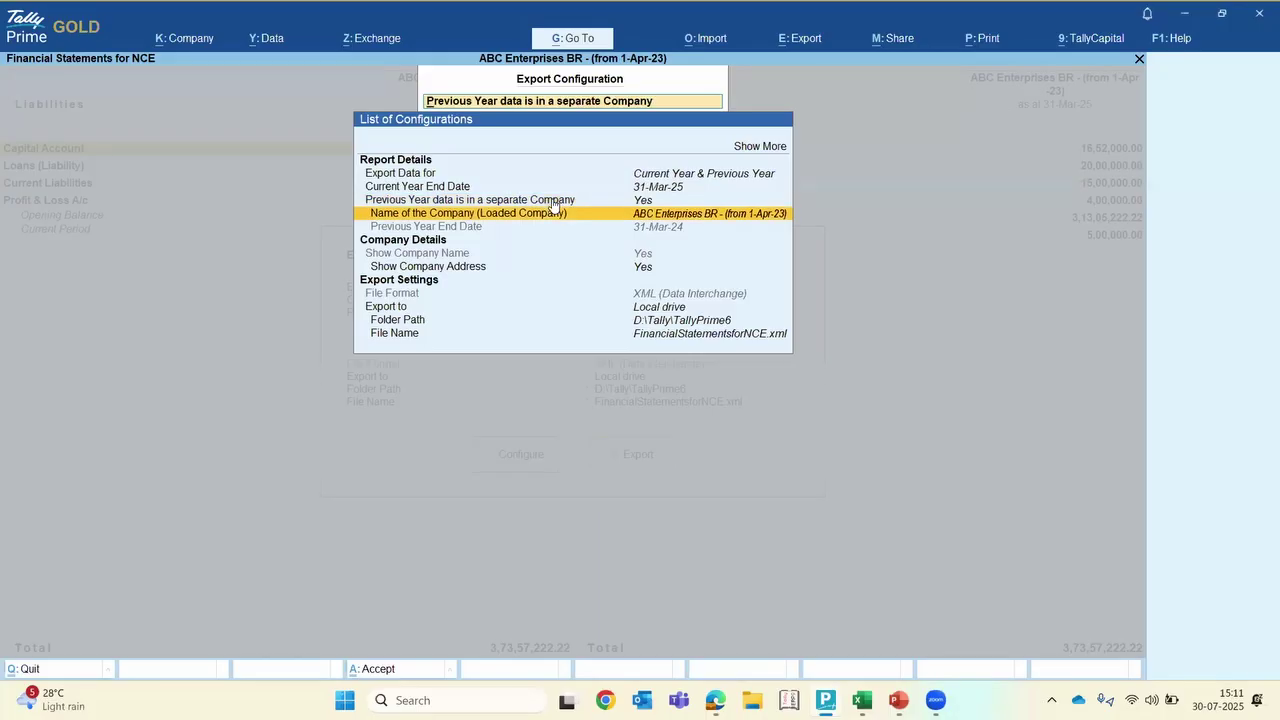
key("Return")
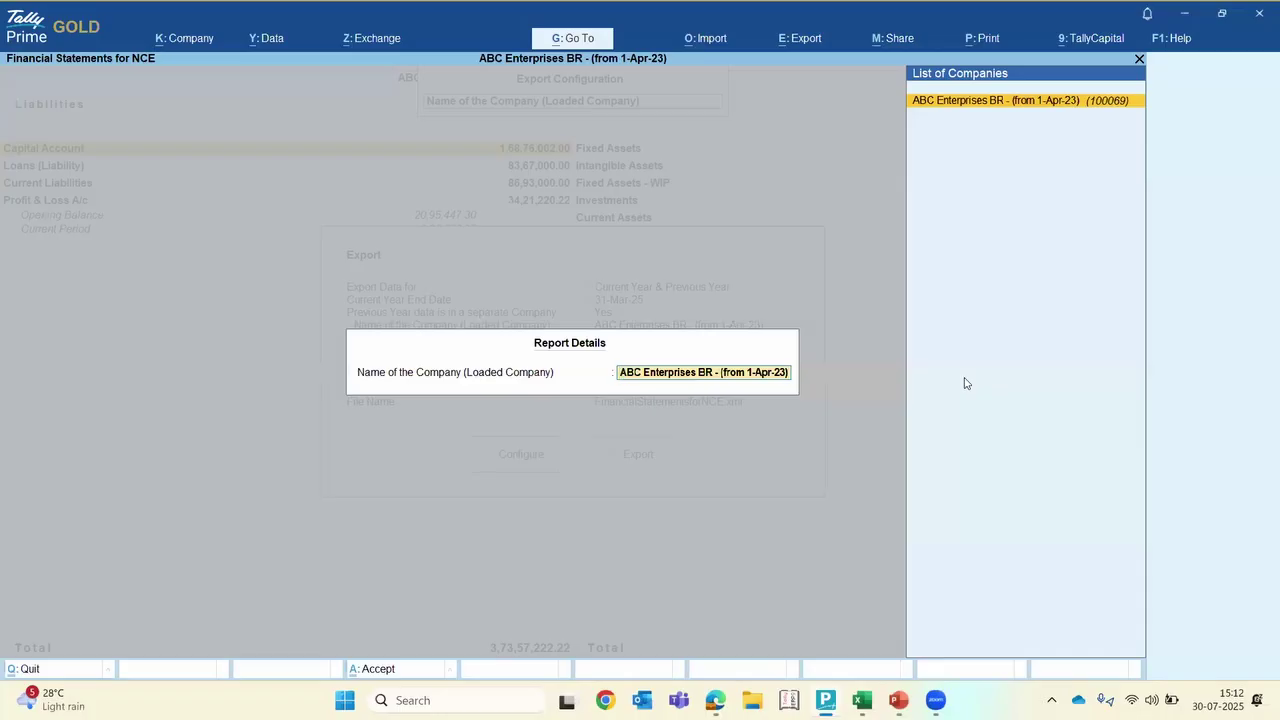
key("BackSpace")
key("Return")
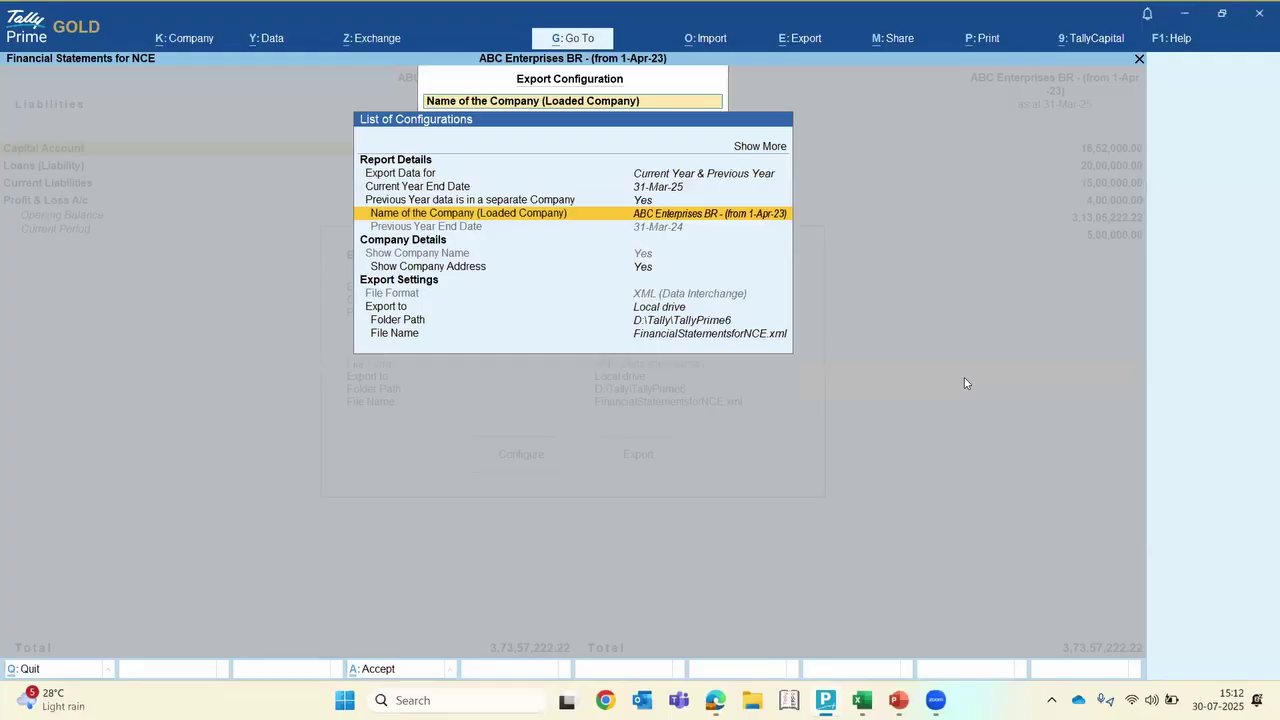
Select Current Year & Previous Year as the data to export and leave the export configuration
key("Up")
key("Up")
key("Up")
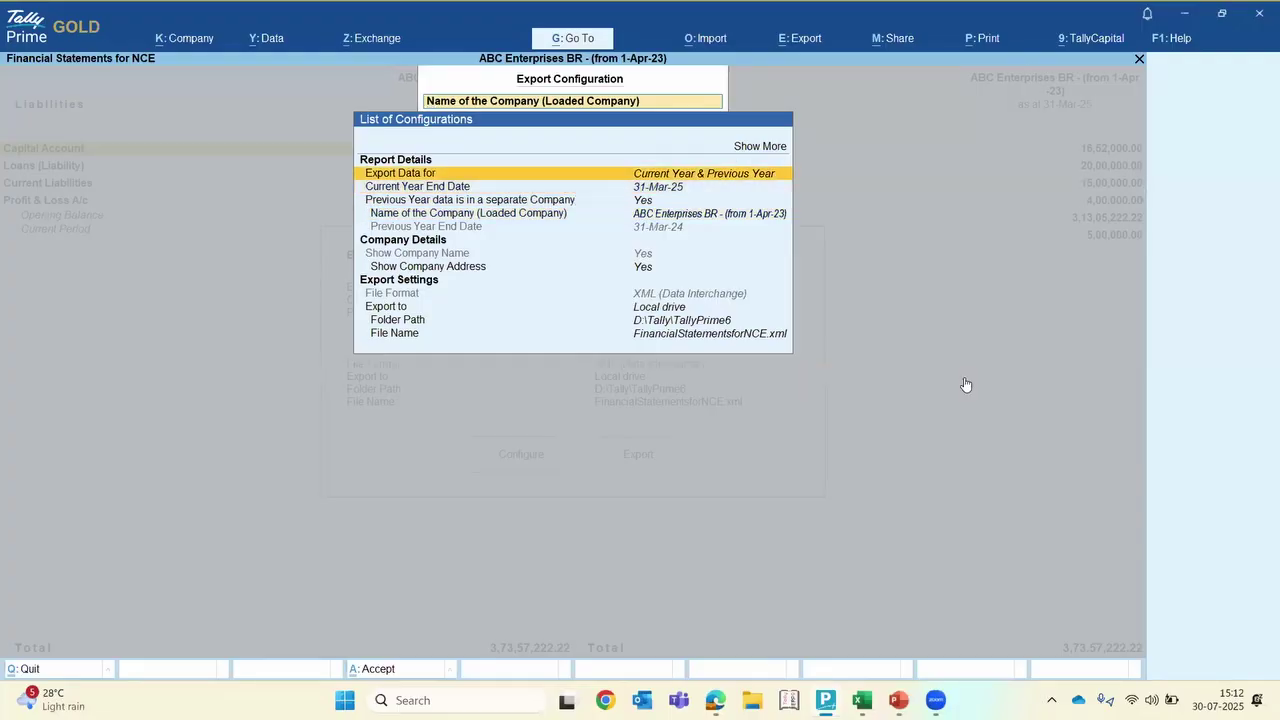
key("Return")
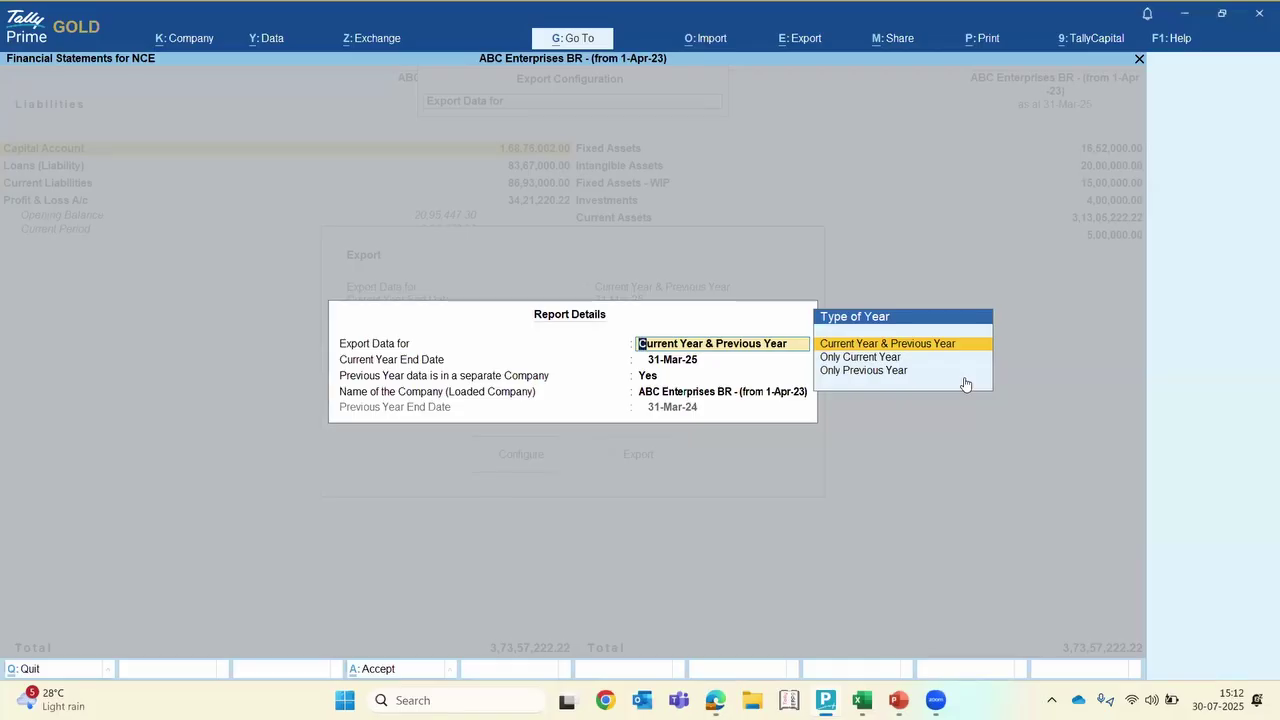
key("BackSpace")
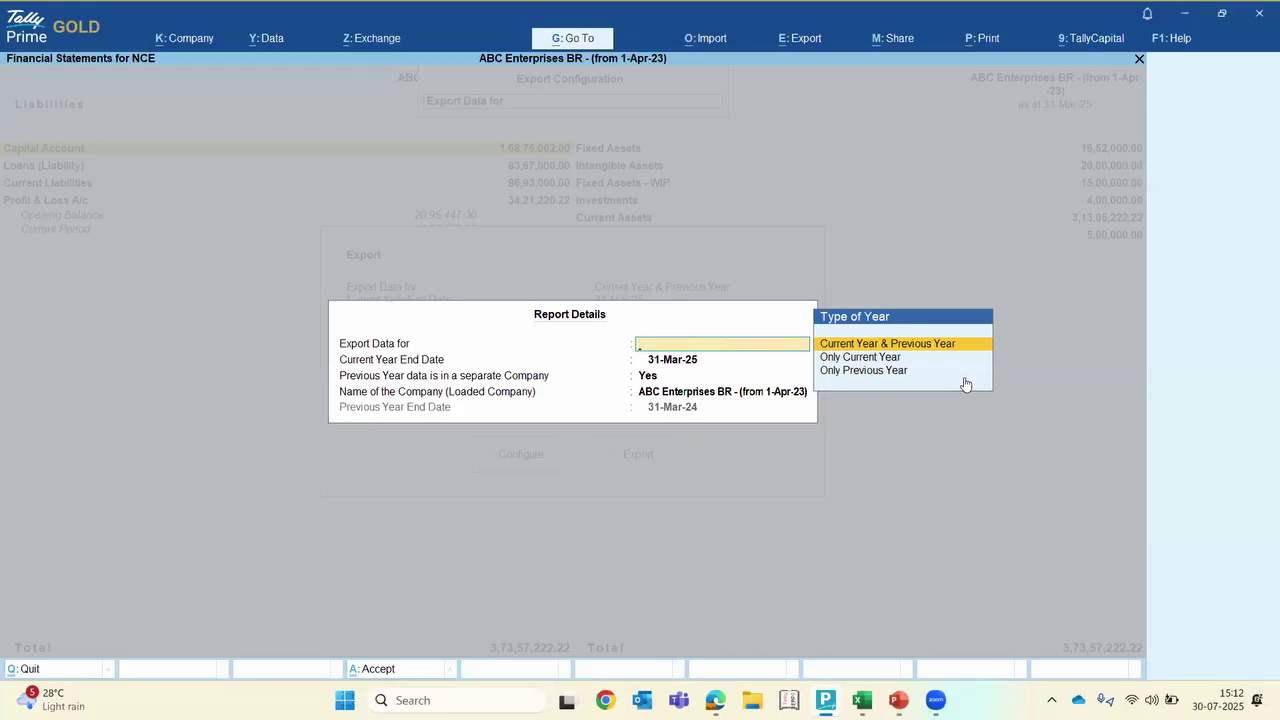
key("Return")
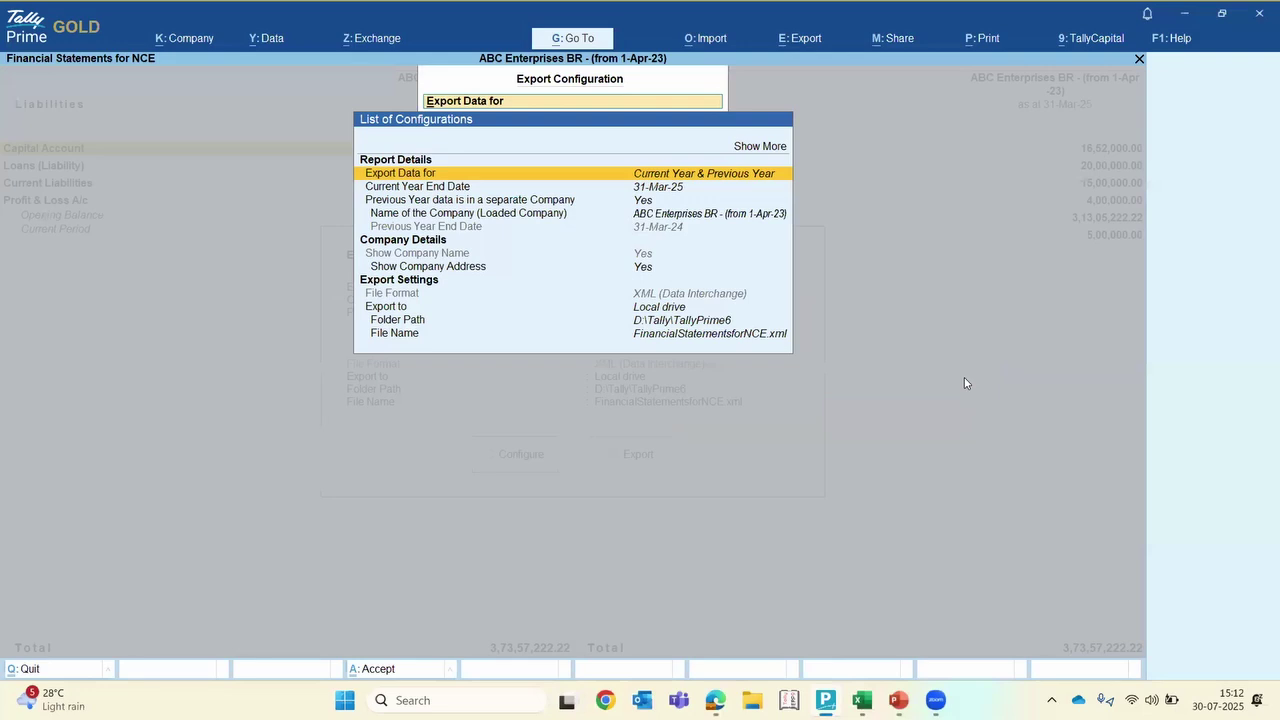
key("BackSpace")
key("Escape")
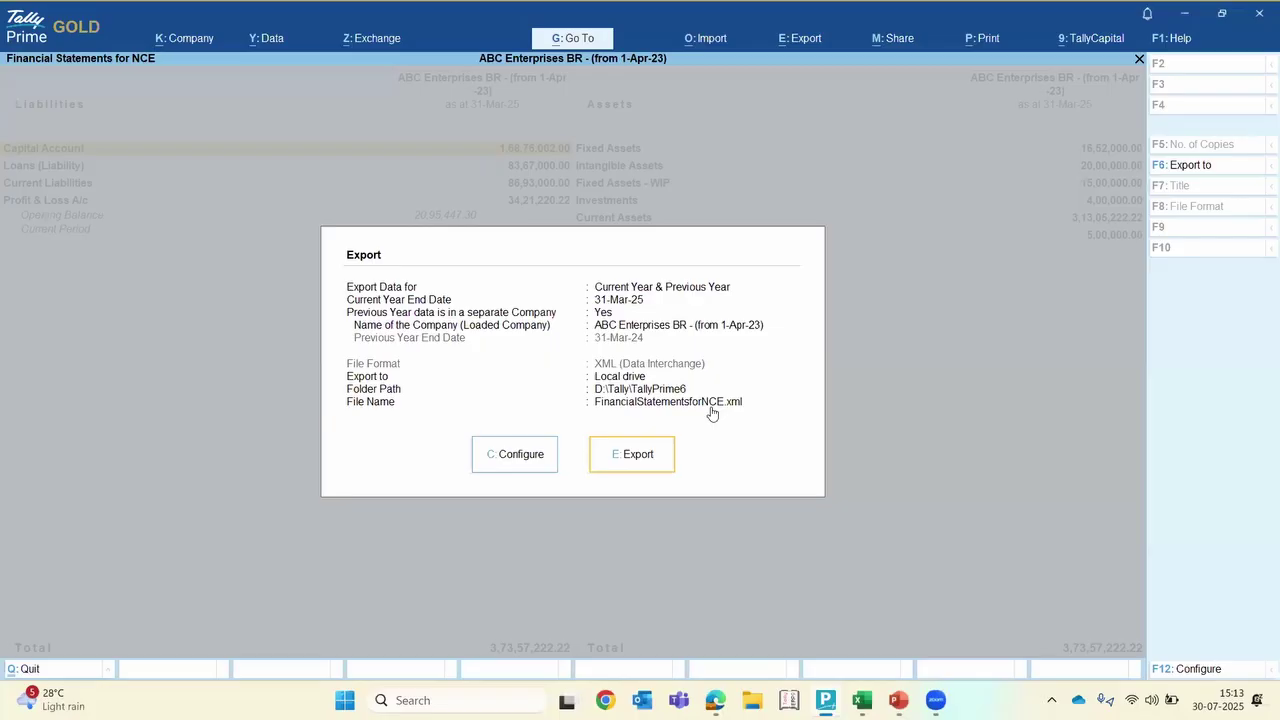
Export the statements as FinancialStatementsforNCE.xml, overwriting the existing file, and return to the Gateway of Tally
left_click(644, 462)
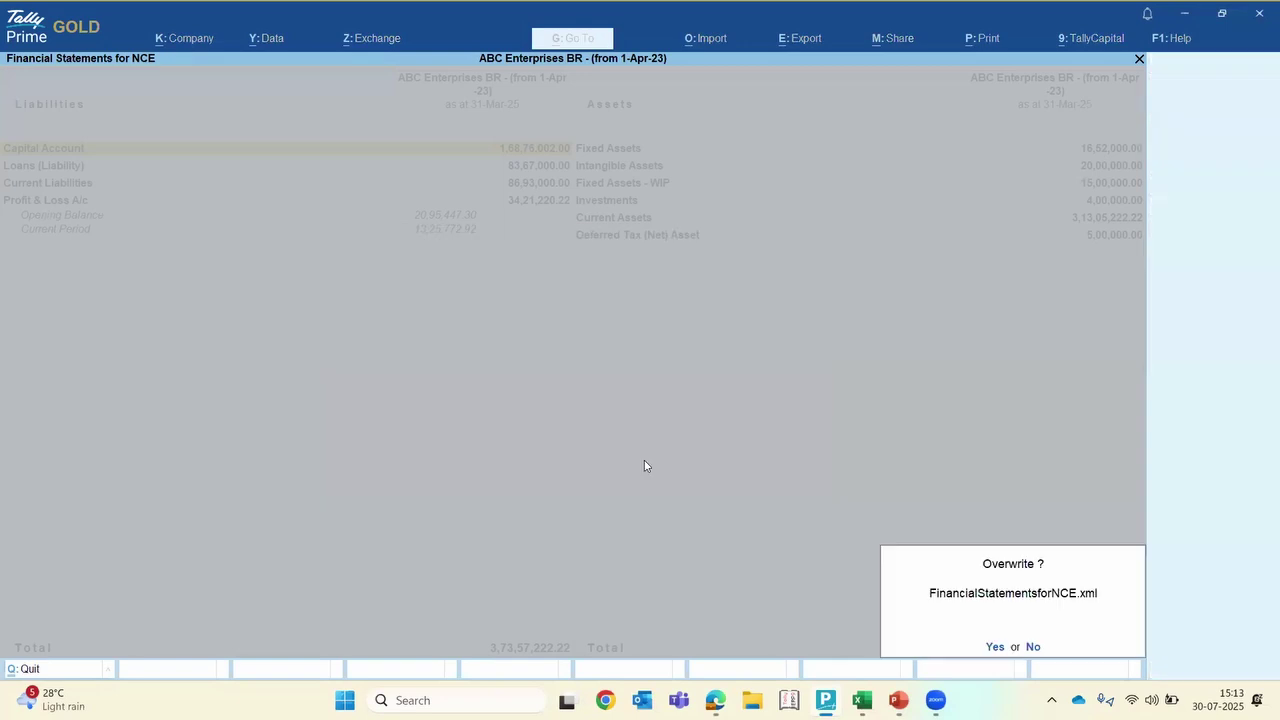
left_click(992, 648)
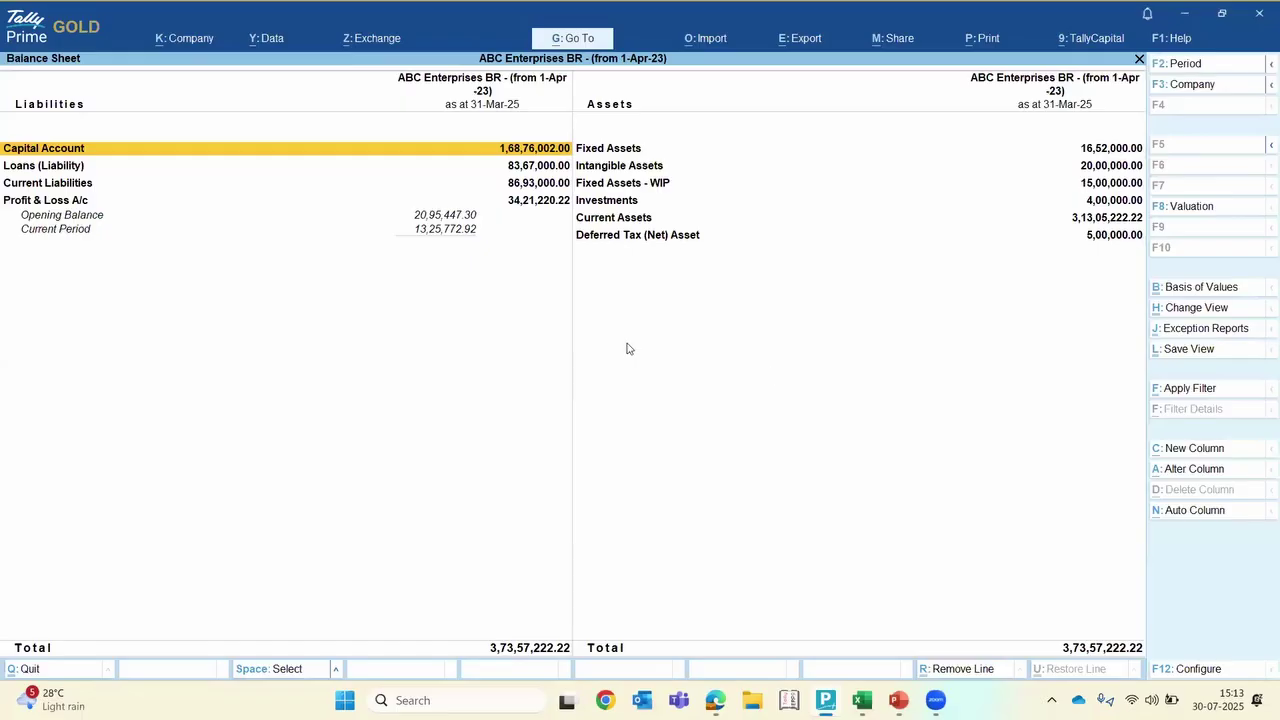
key("Escape")
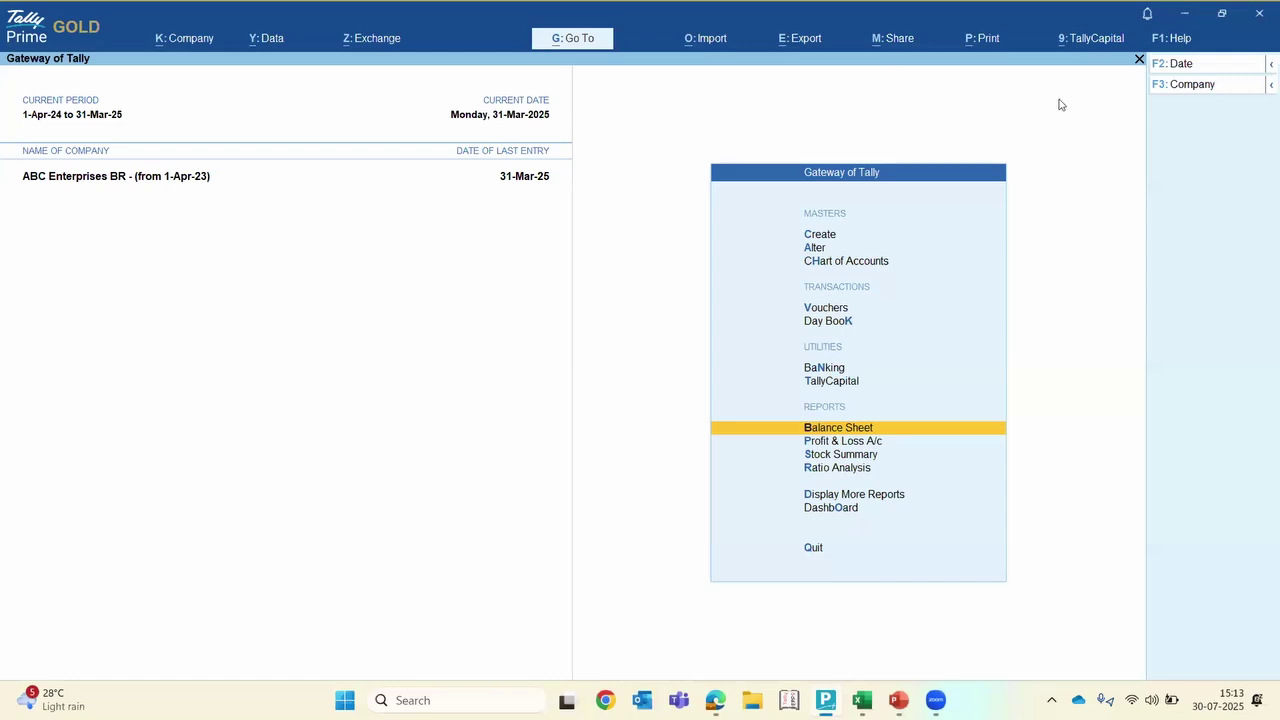
Switch to the FS for NCE V1.0.xlsm workbook in Excel, on its Basic Info sheet
left_click(1183, 16)
key("alt+Tab")
key("alt+Tab")
key("alt+Tab")
key("alt+Tab")
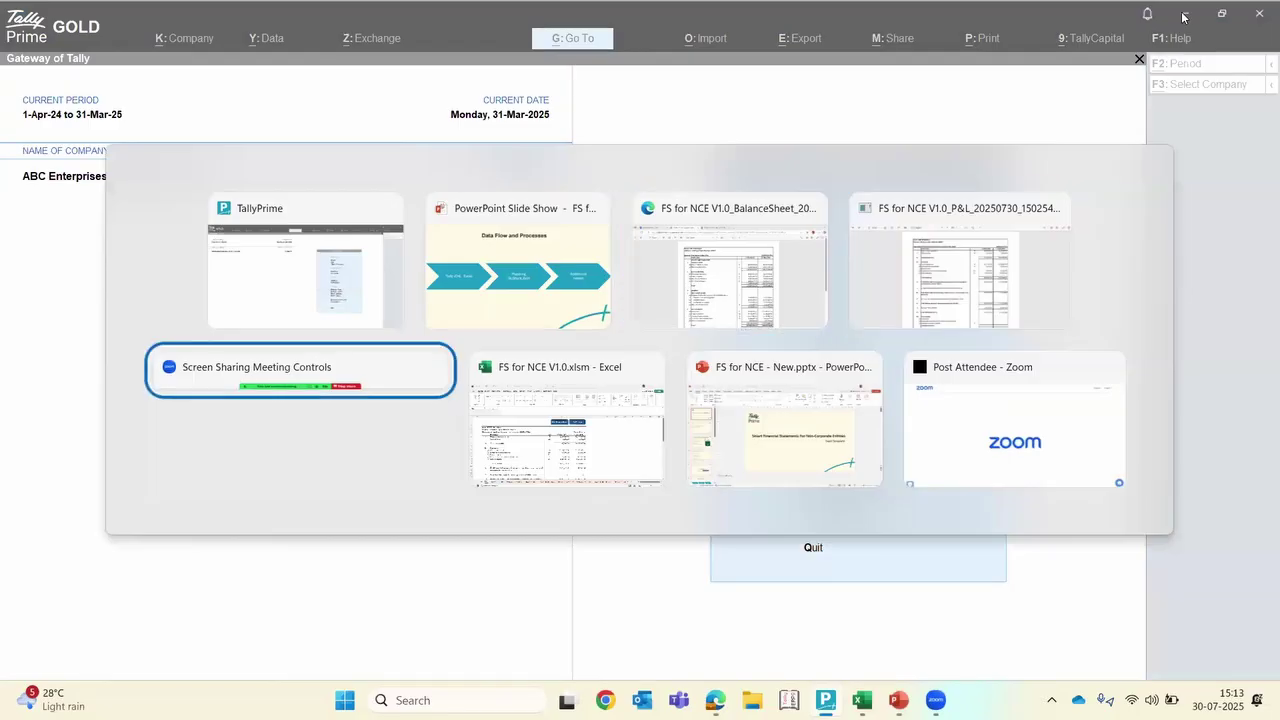
key("Escape")
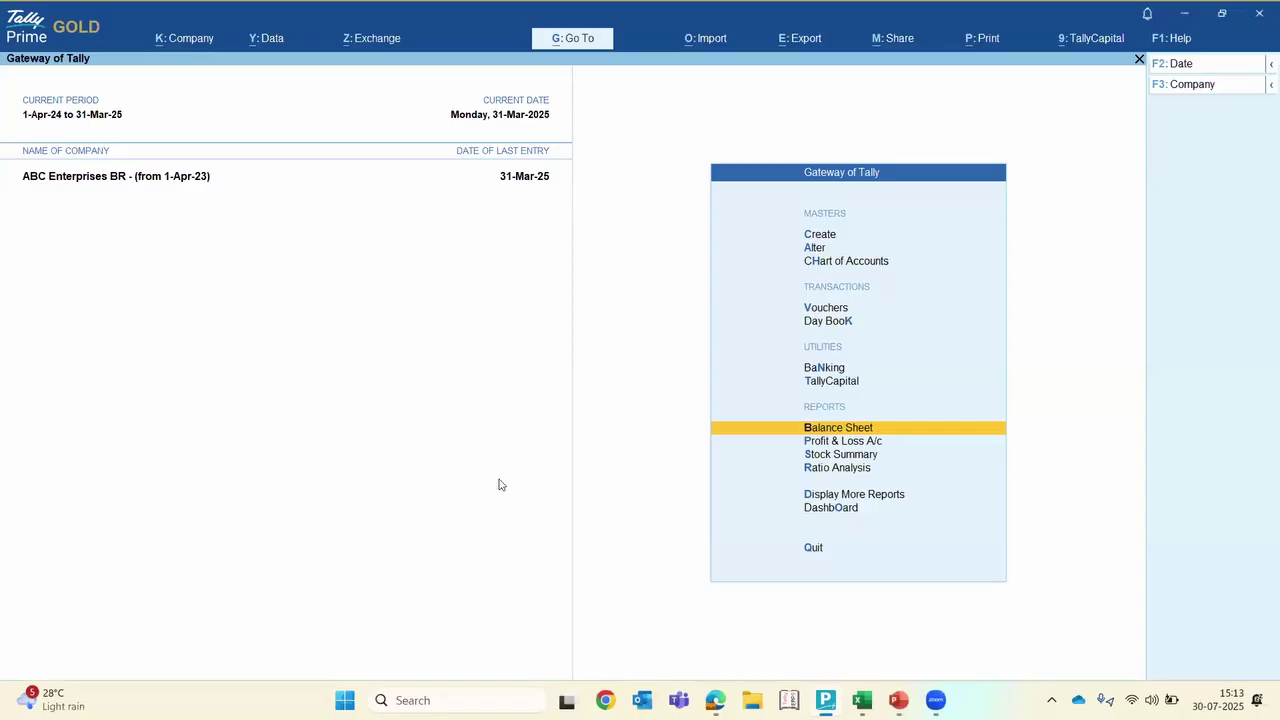
key("alt+Tab")
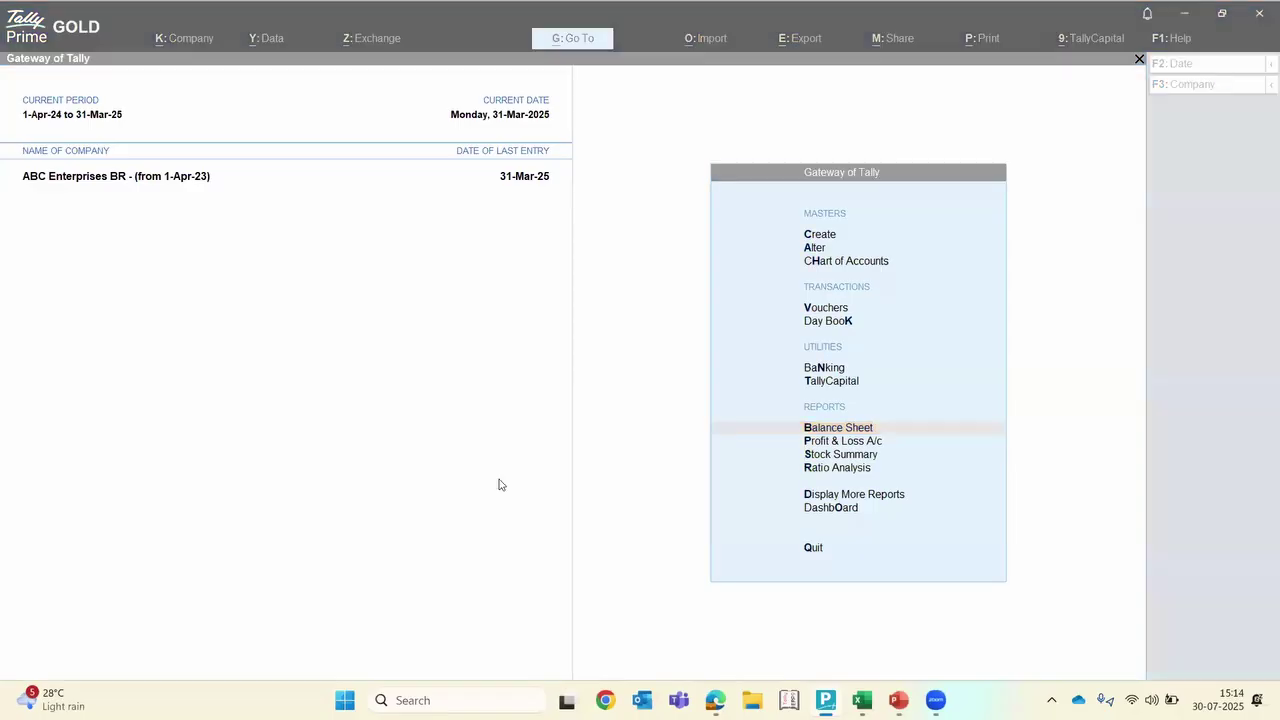
key("alt+Tab")
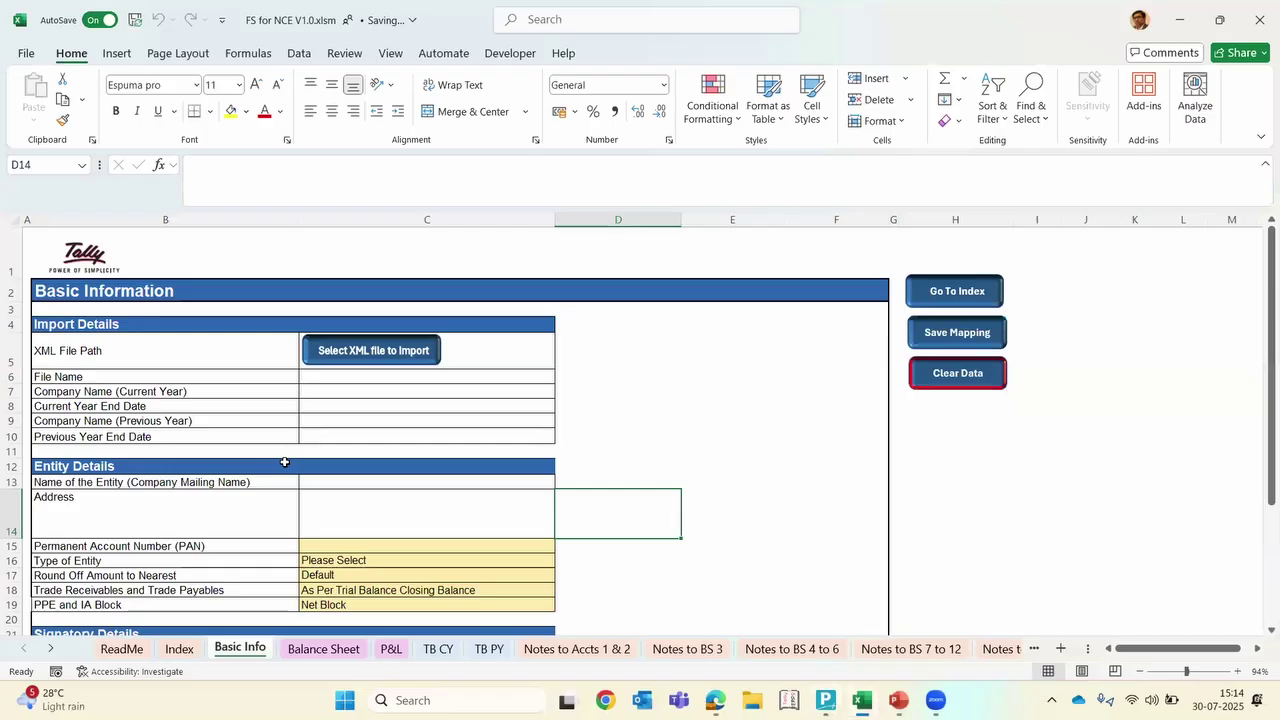
left_click(533, 421)
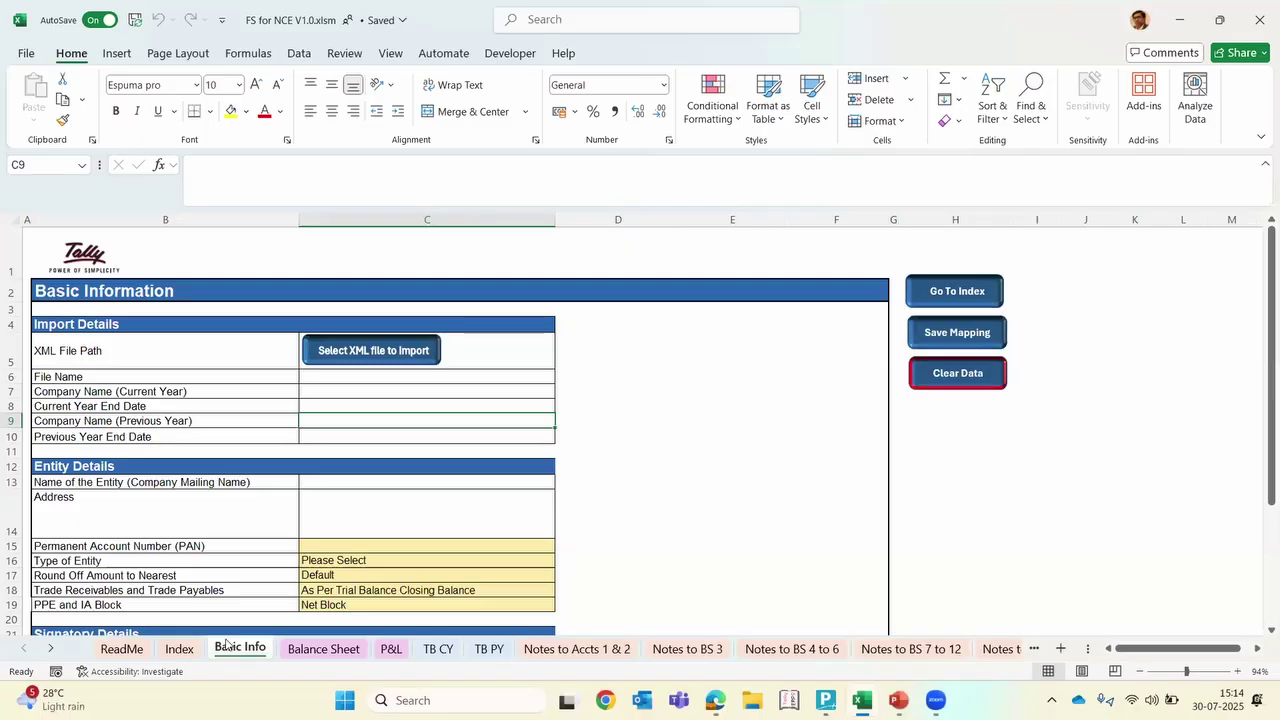
Examine the Index sheet's list of financial statements, notes and supporting worksheets
left_click(179, 649)
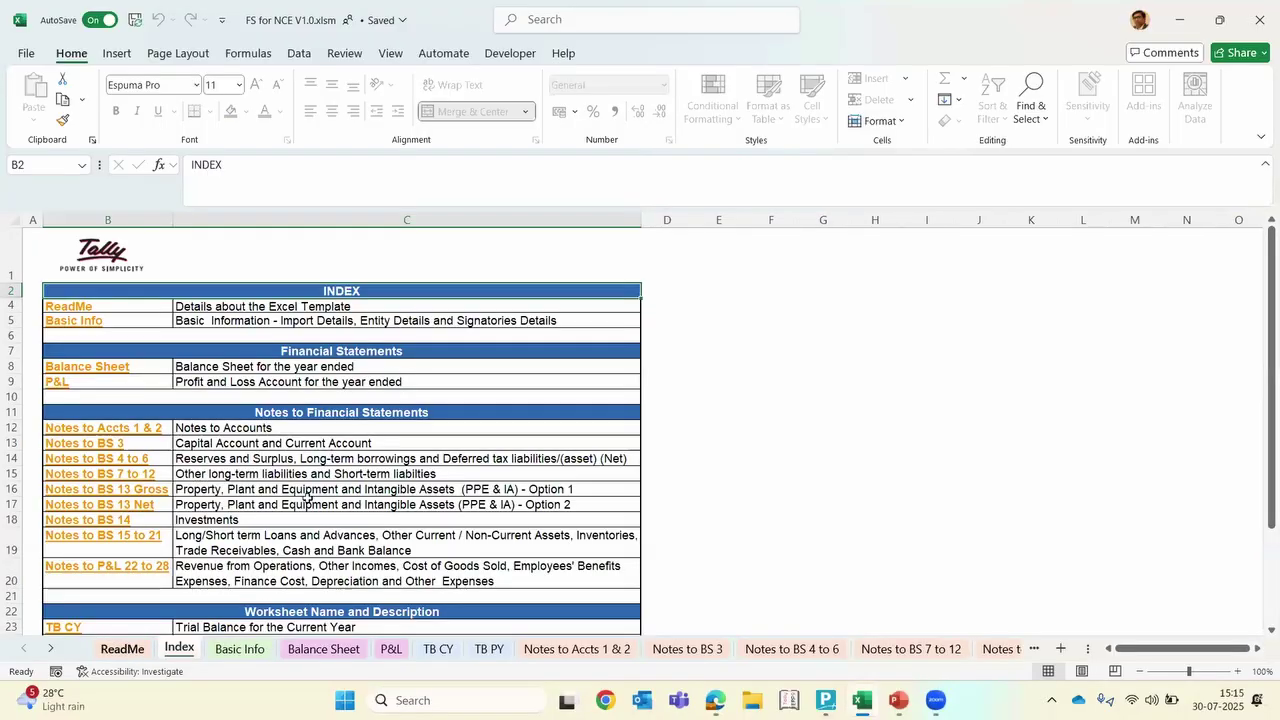
scroll(307, 497, "down", 2)
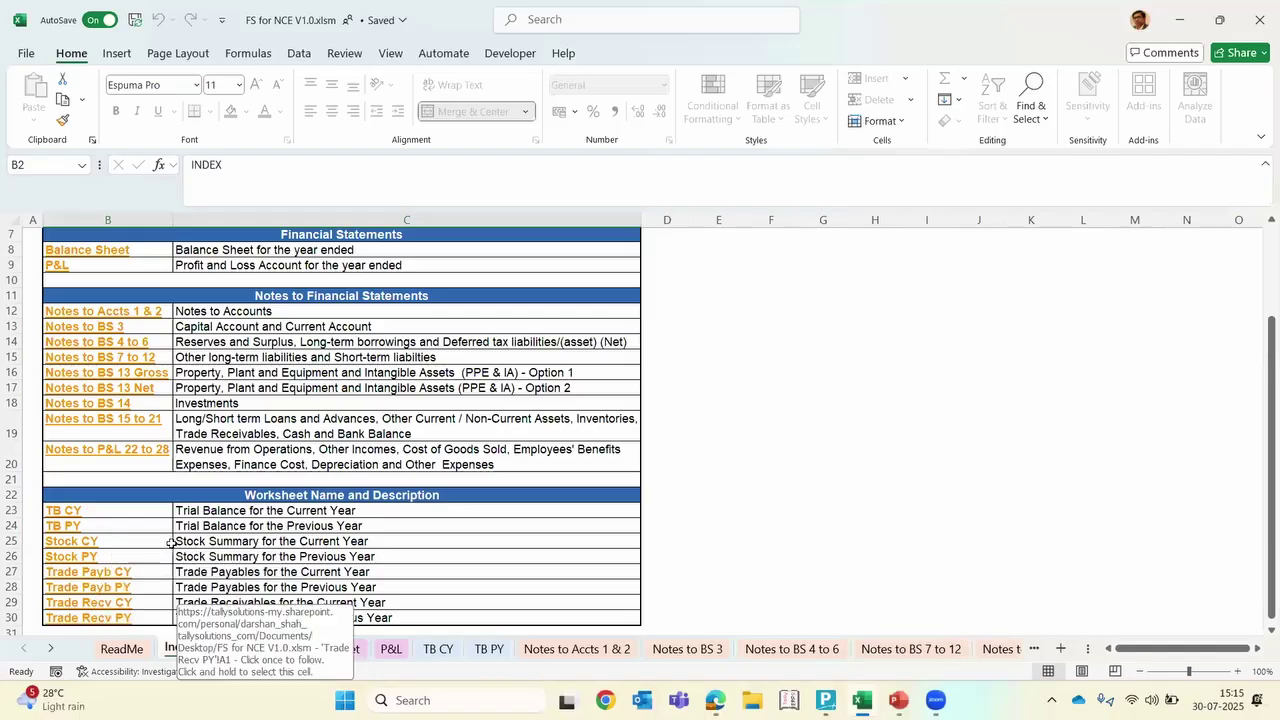
scroll(171, 542, "up", 2)
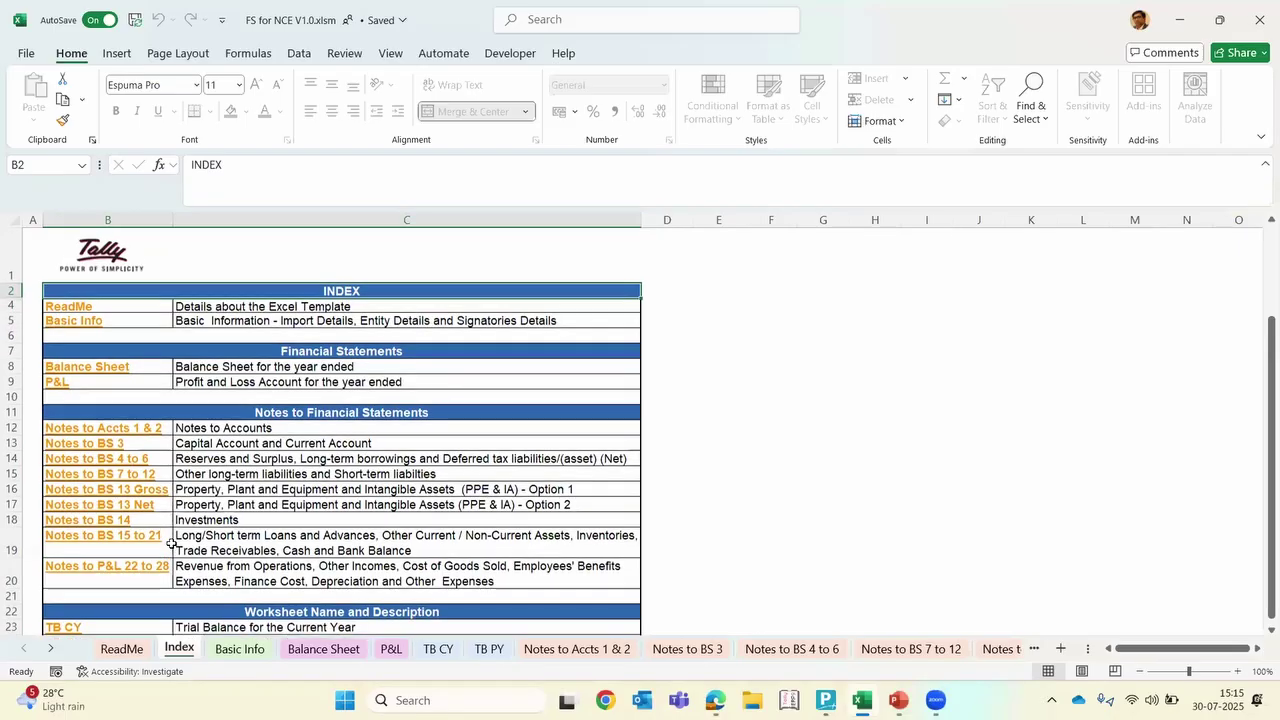
scroll(171, 542, "down", 2)
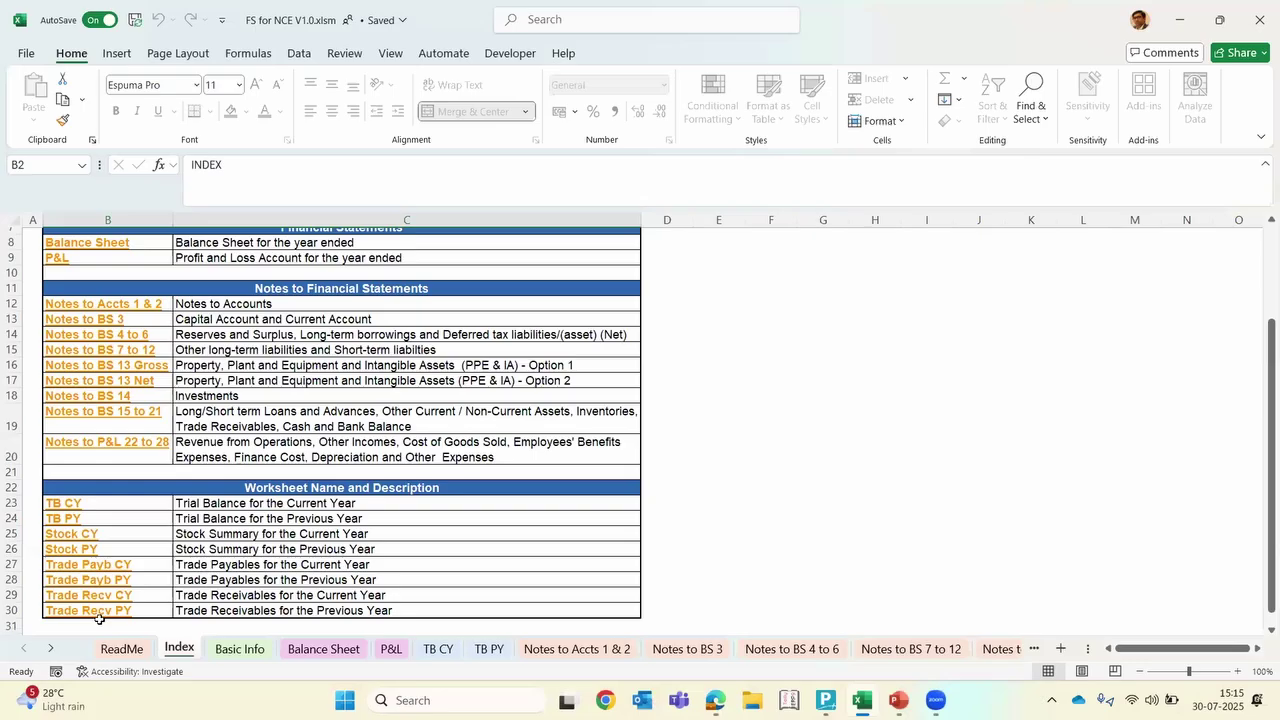
scroll(549, 425, "up", 3)
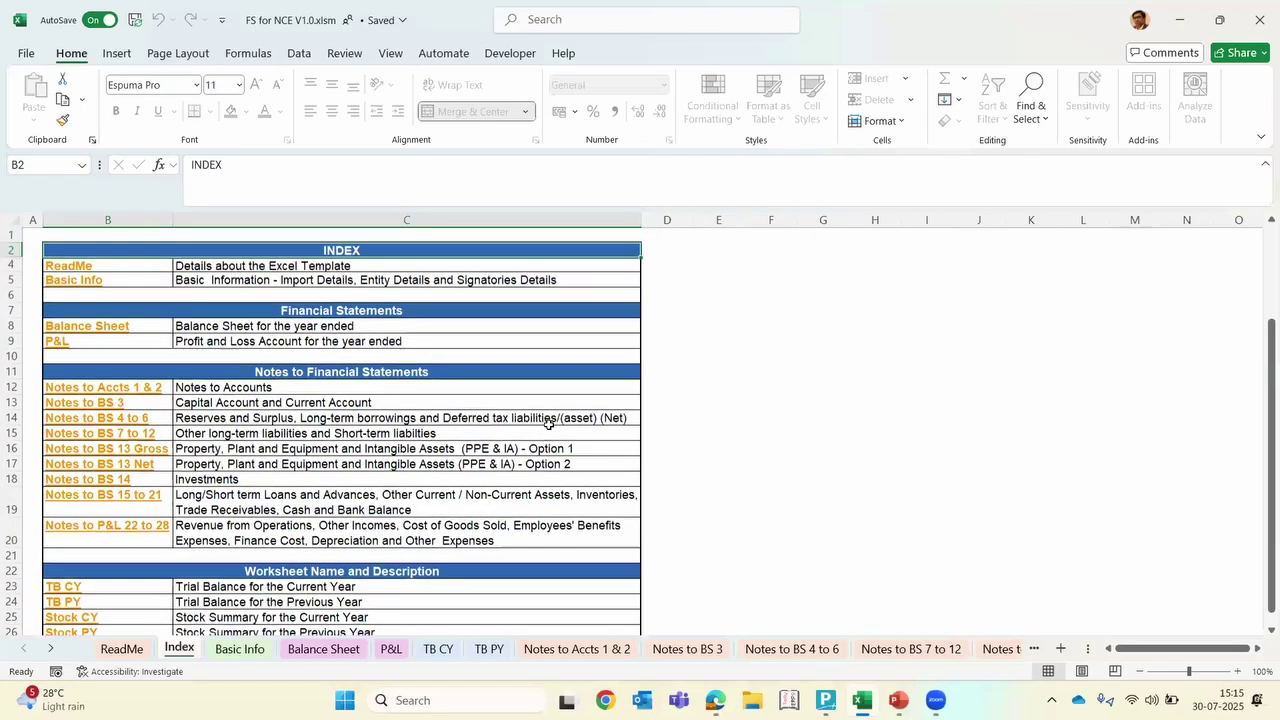
Read the ReadMe sheet's usage instructions, best practices and description of the template's components
left_click(116, 651)
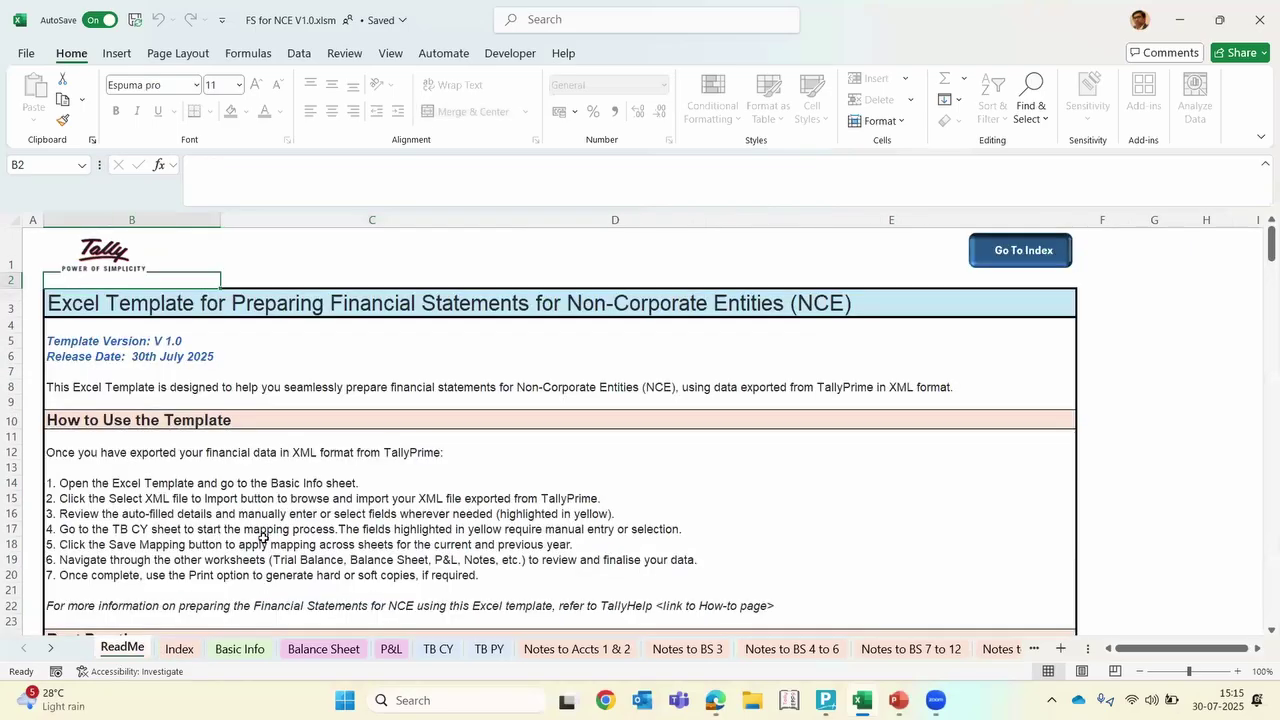
scroll(262, 538, "down", 1)
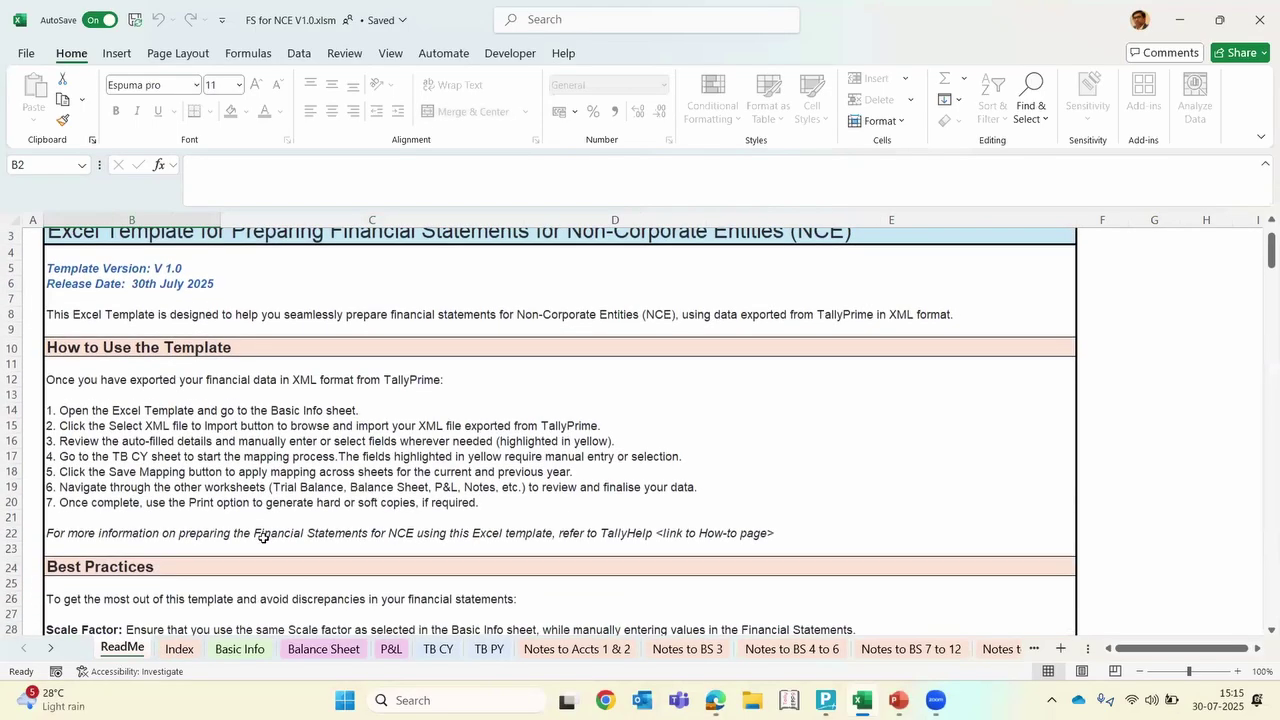
scroll(262, 538, "down", 1)
scroll(262, 538, "down", 3)
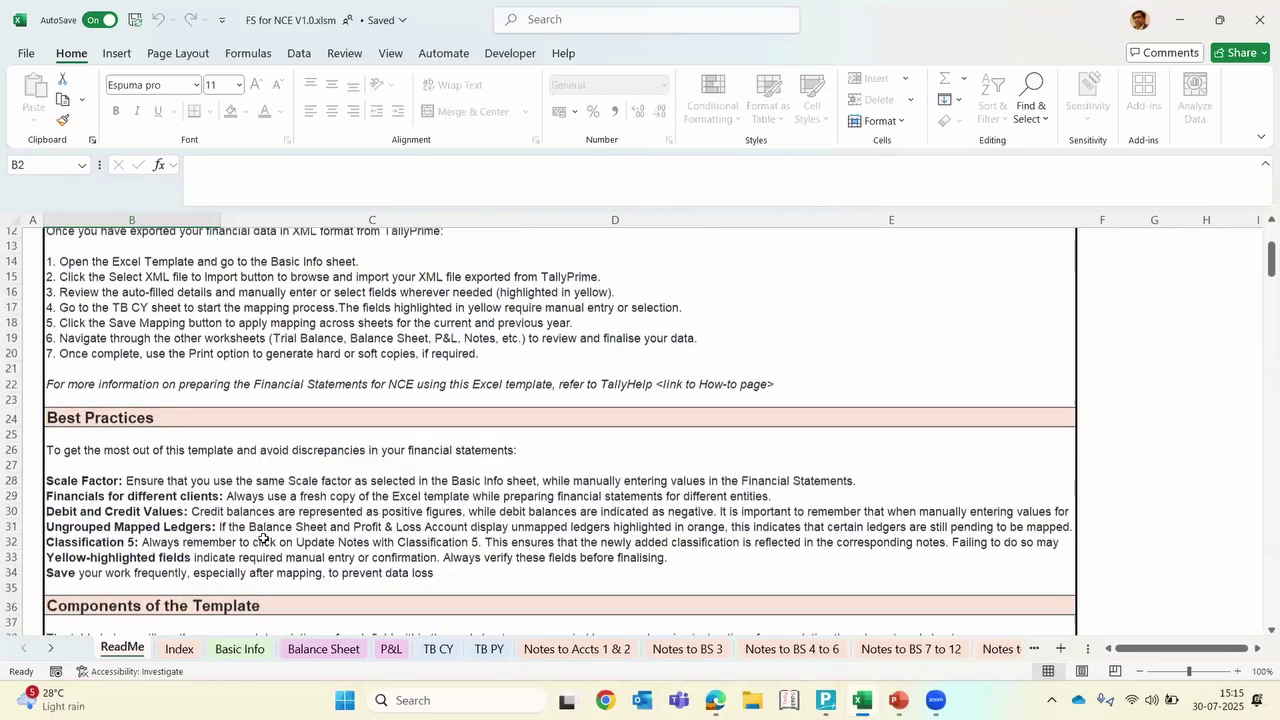
scroll(262, 538, "down", 1)
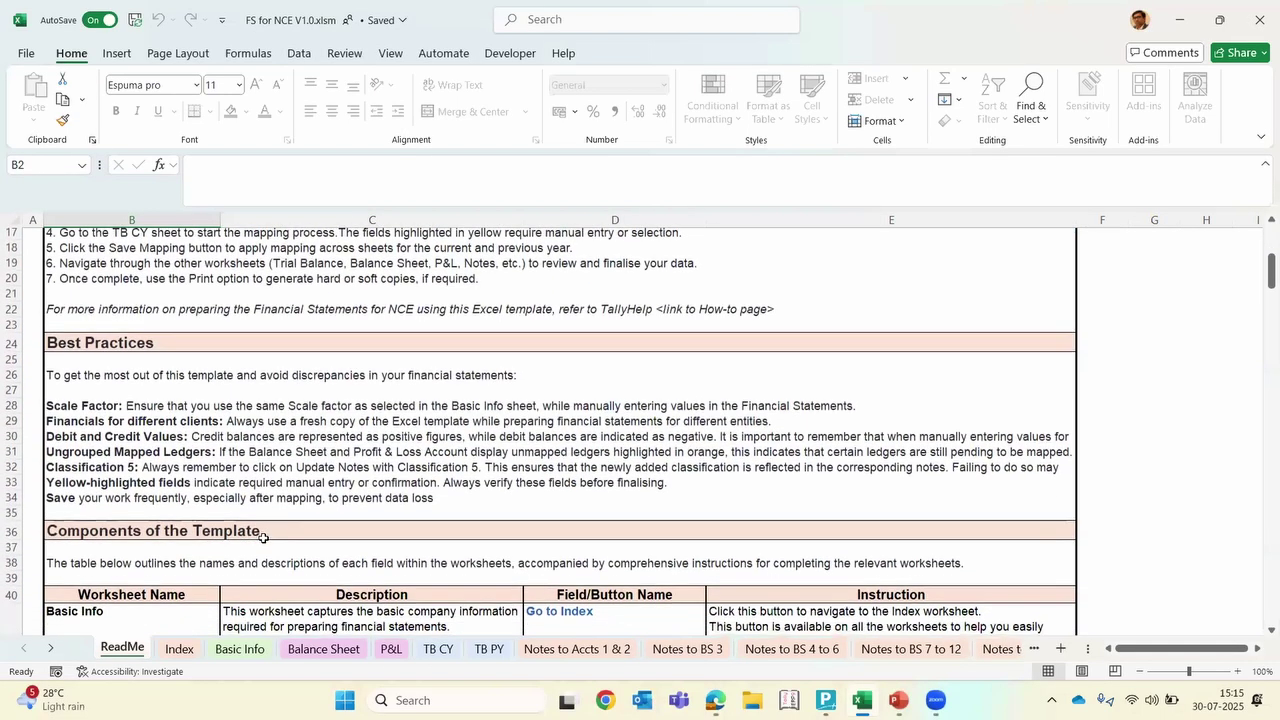
scroll(262, 538, "down", 3)
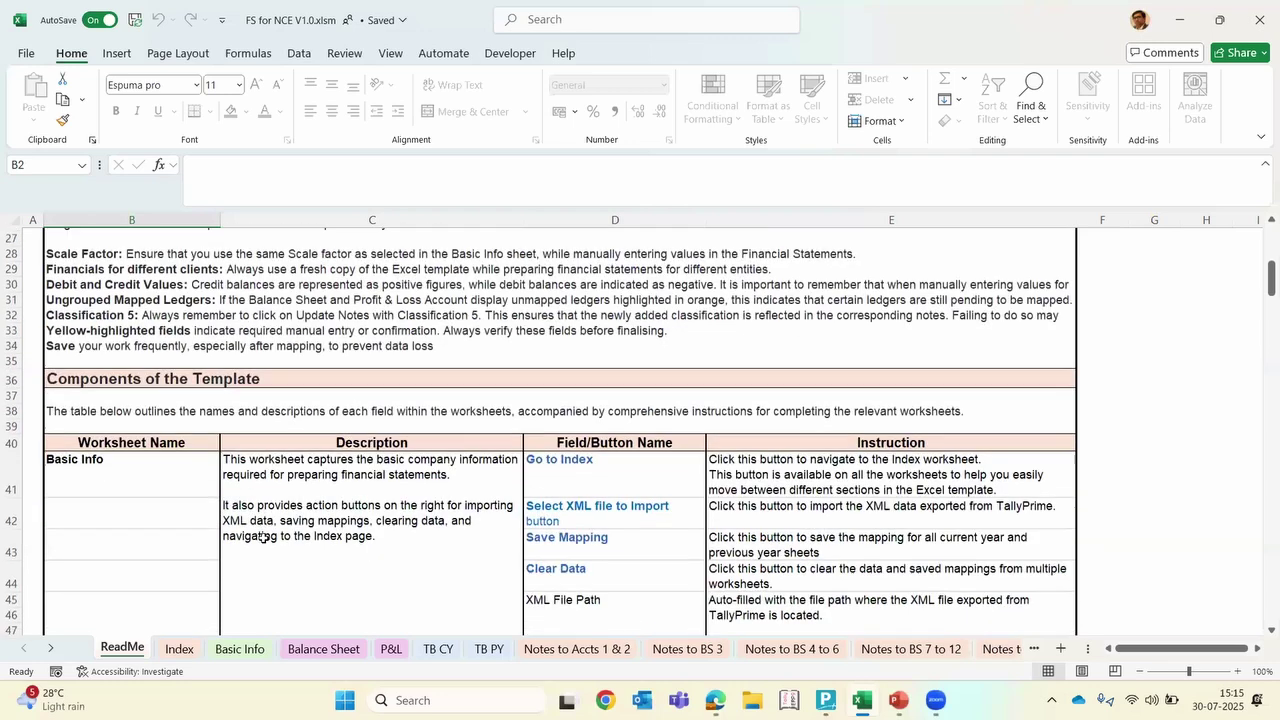
scroll(262, 538, "down", 1)
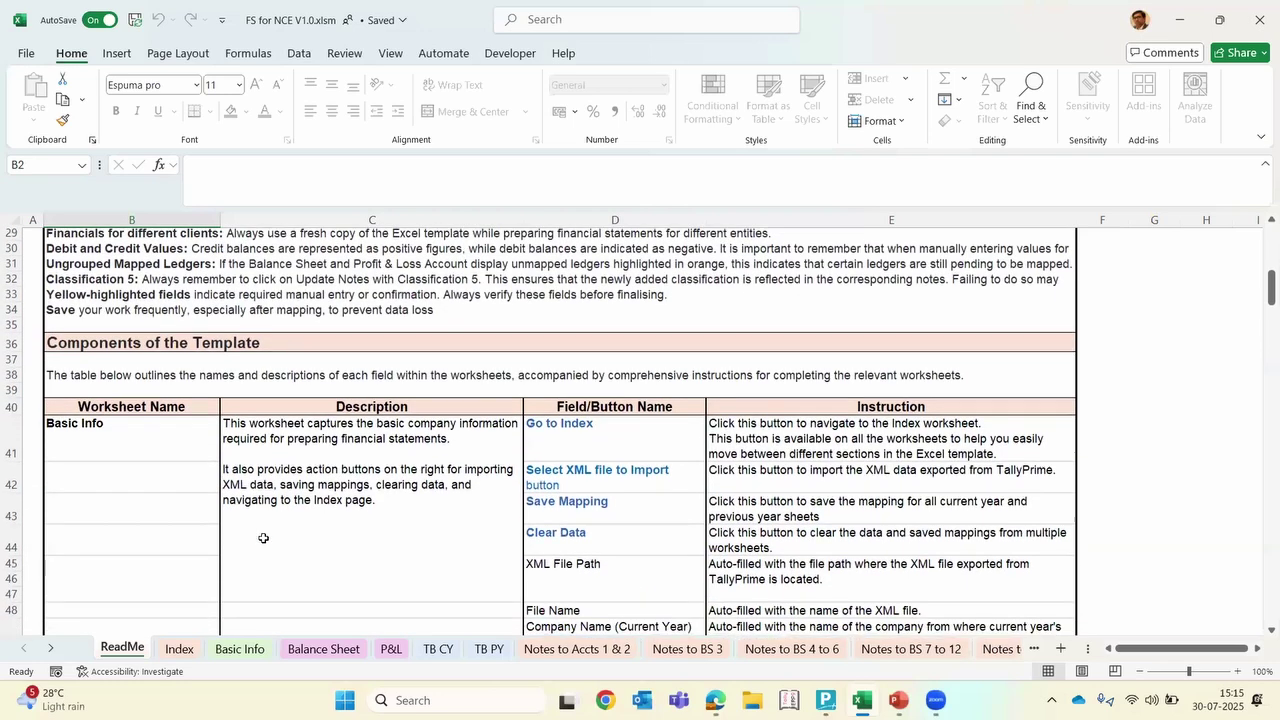
scroll(263, 538, "up", 6)
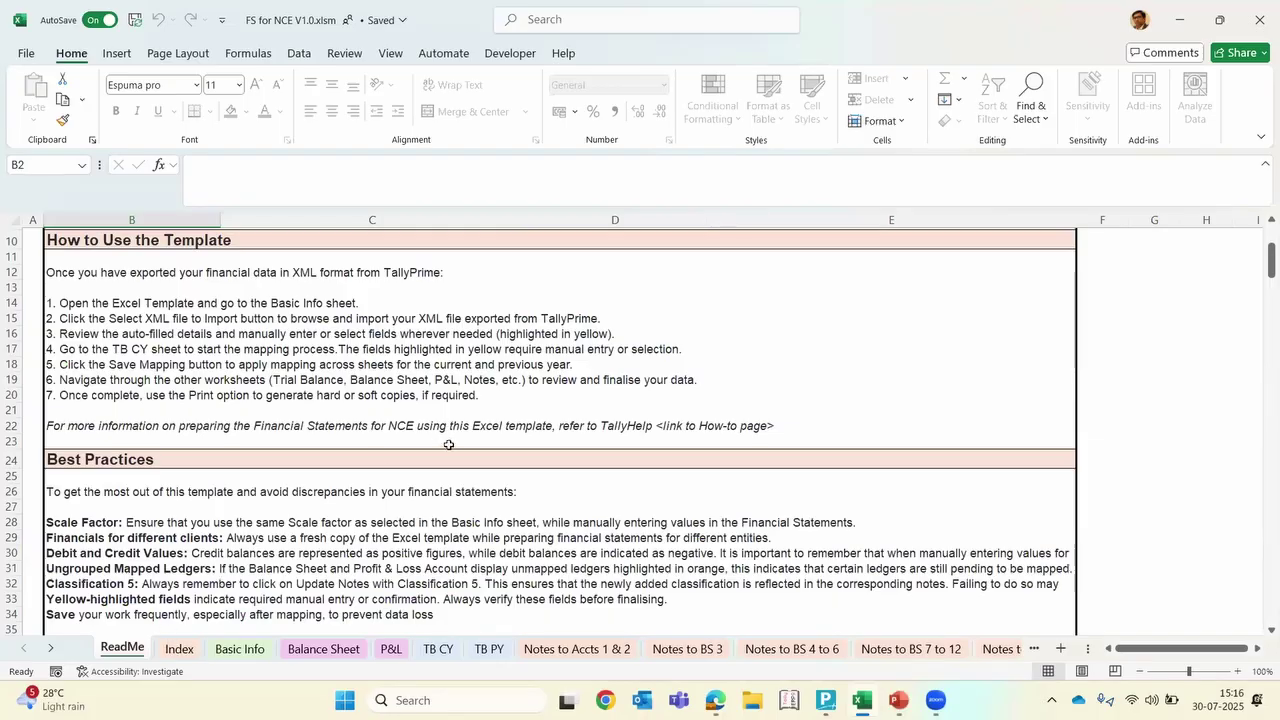
Import FinancialStatementsforNCE.xml from the TallyPrime6 folder into the template through the Basic Info sheet
left_click(300, 657)
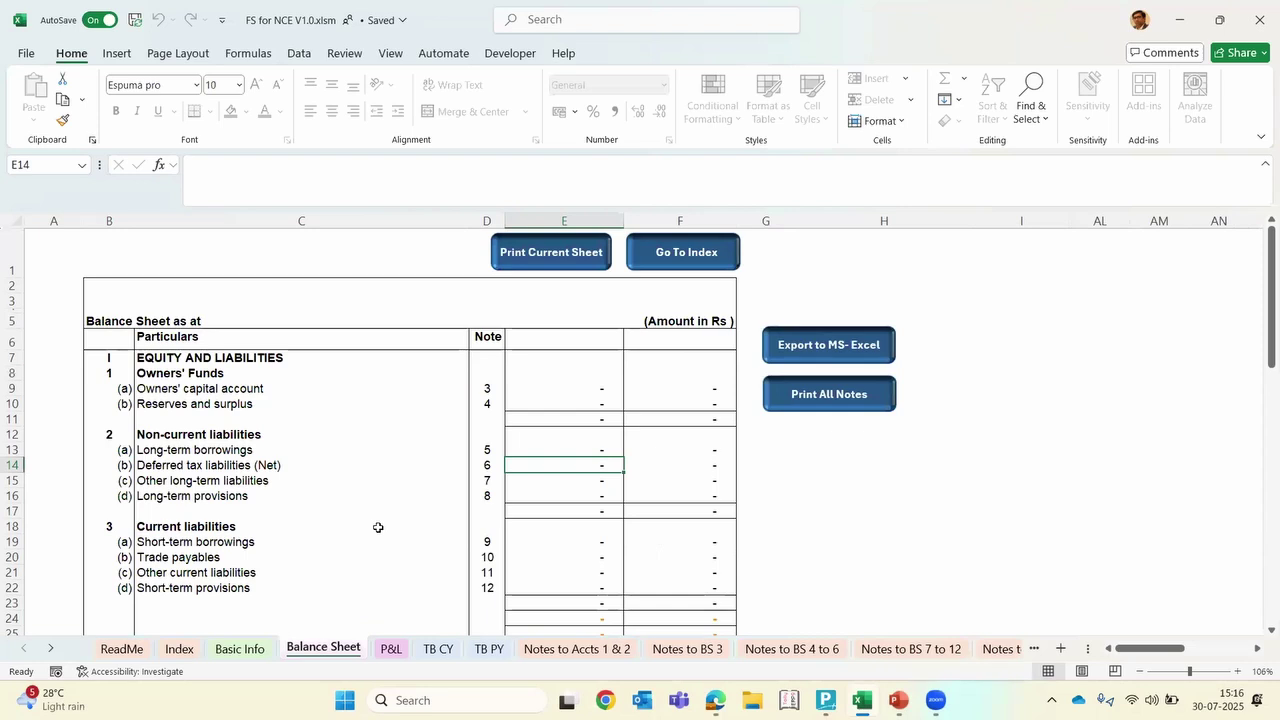
left_click(232, 652)
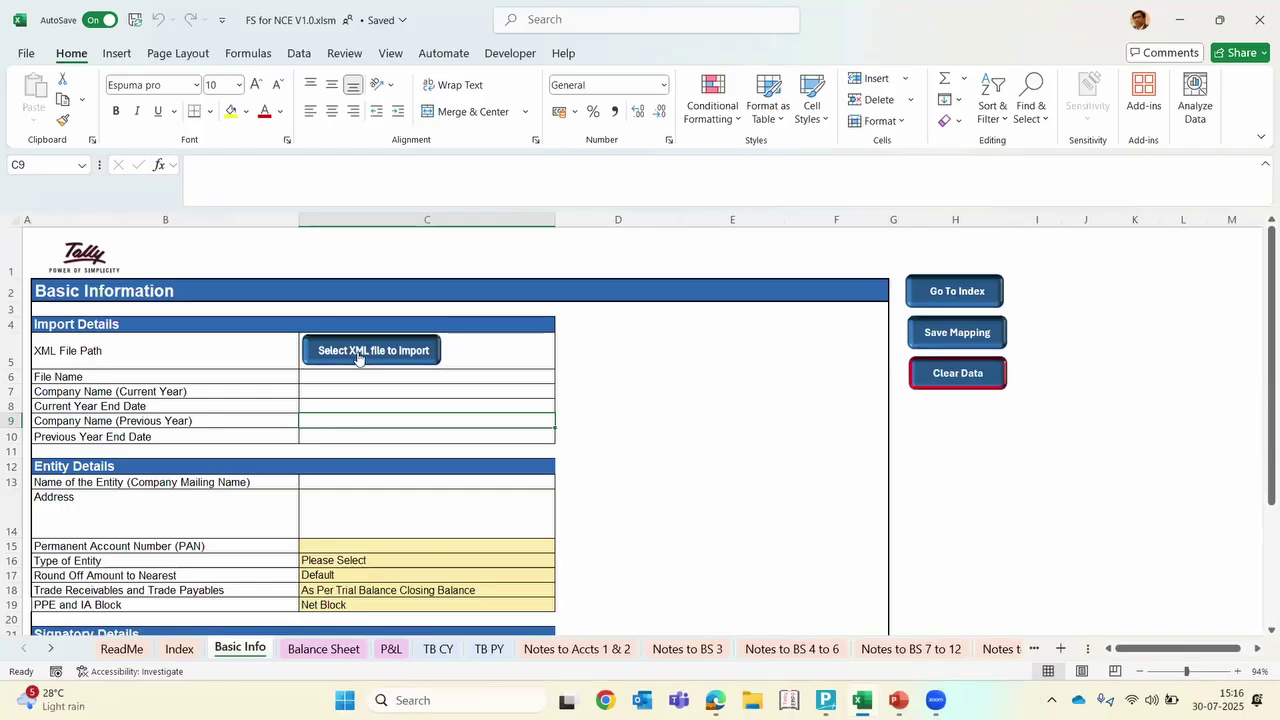
left_click(396, 362)
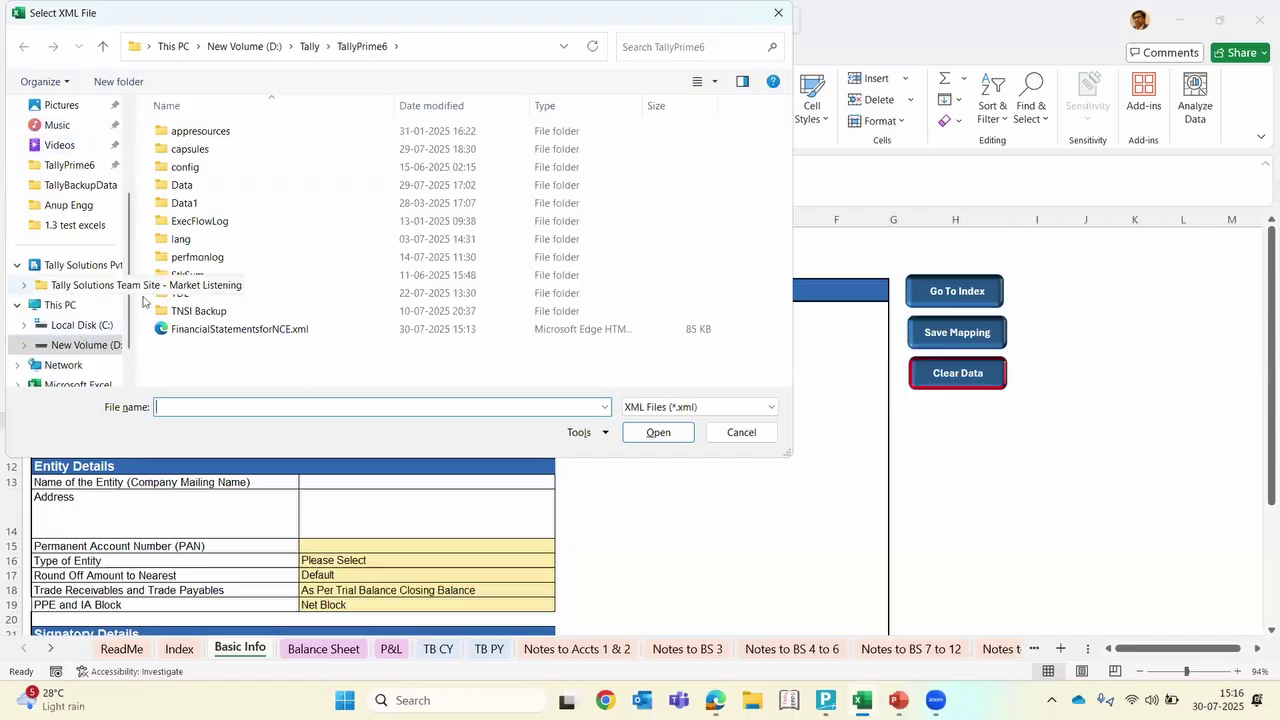
left_click(275, 329)
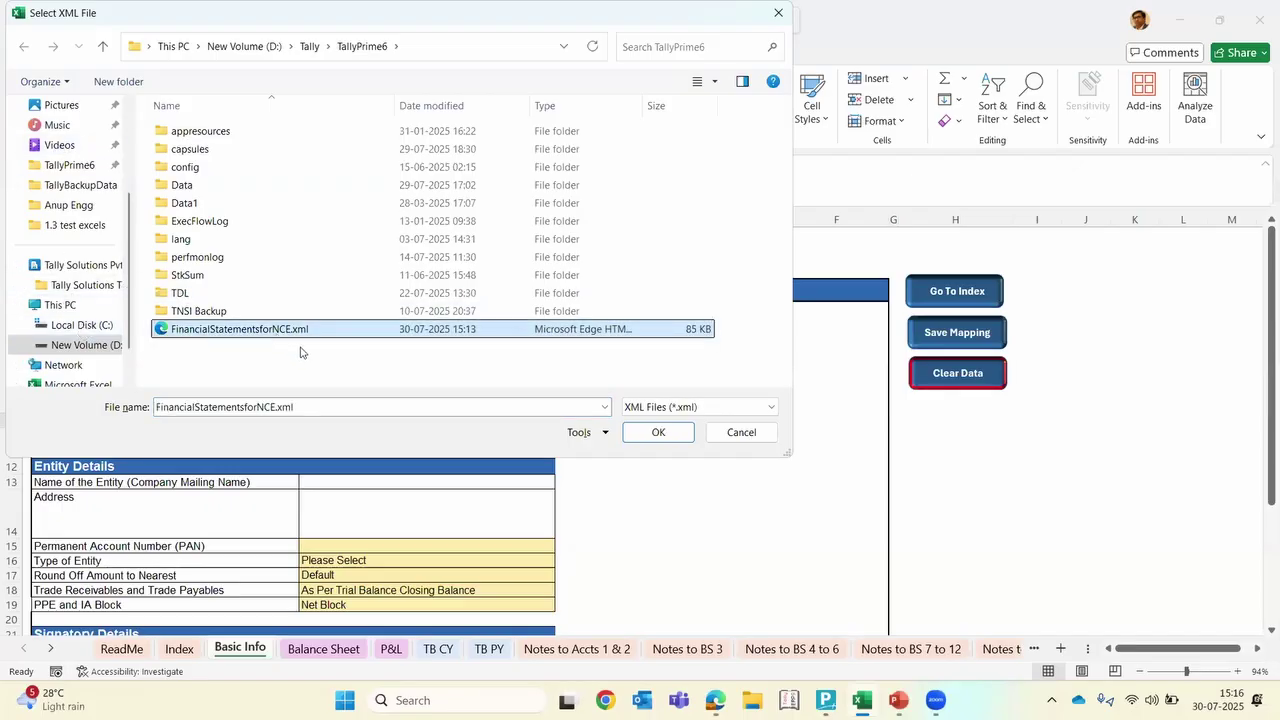
left_click(657, 434)
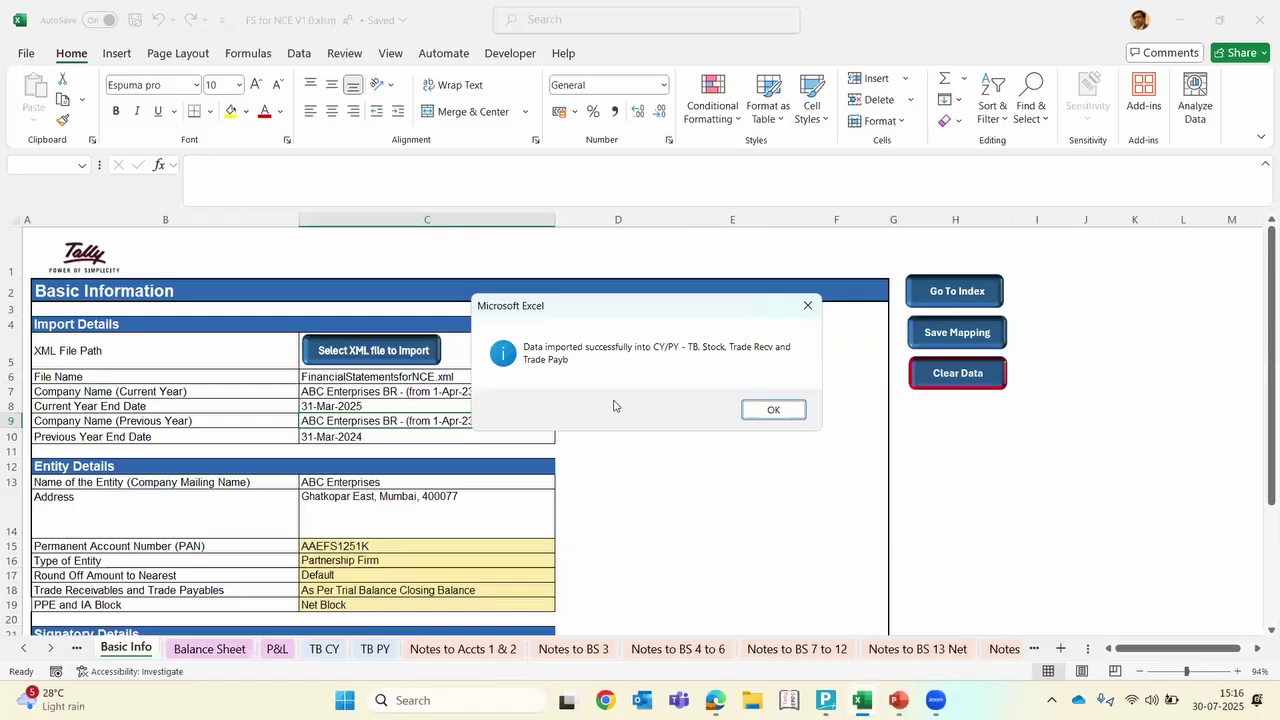
left_click(773, 410)
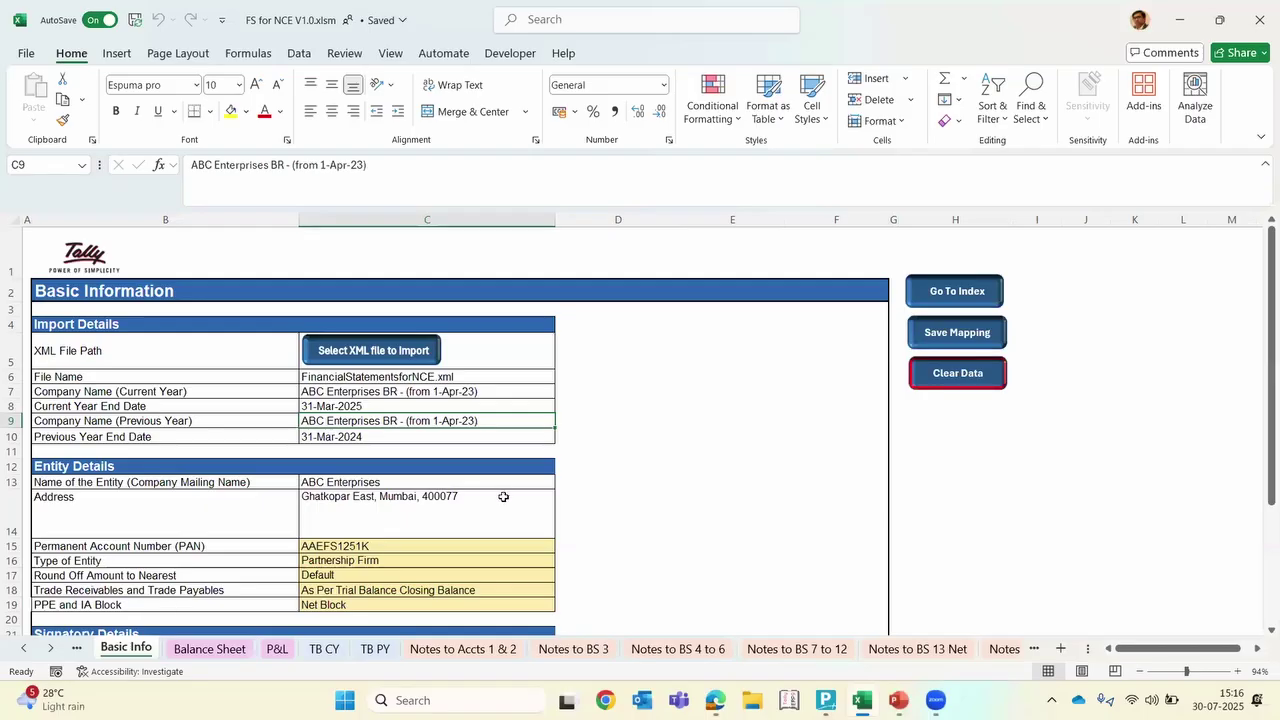
Unhide the hidden columns between A and Q on the TB CY sheet
left_click(327, 650)
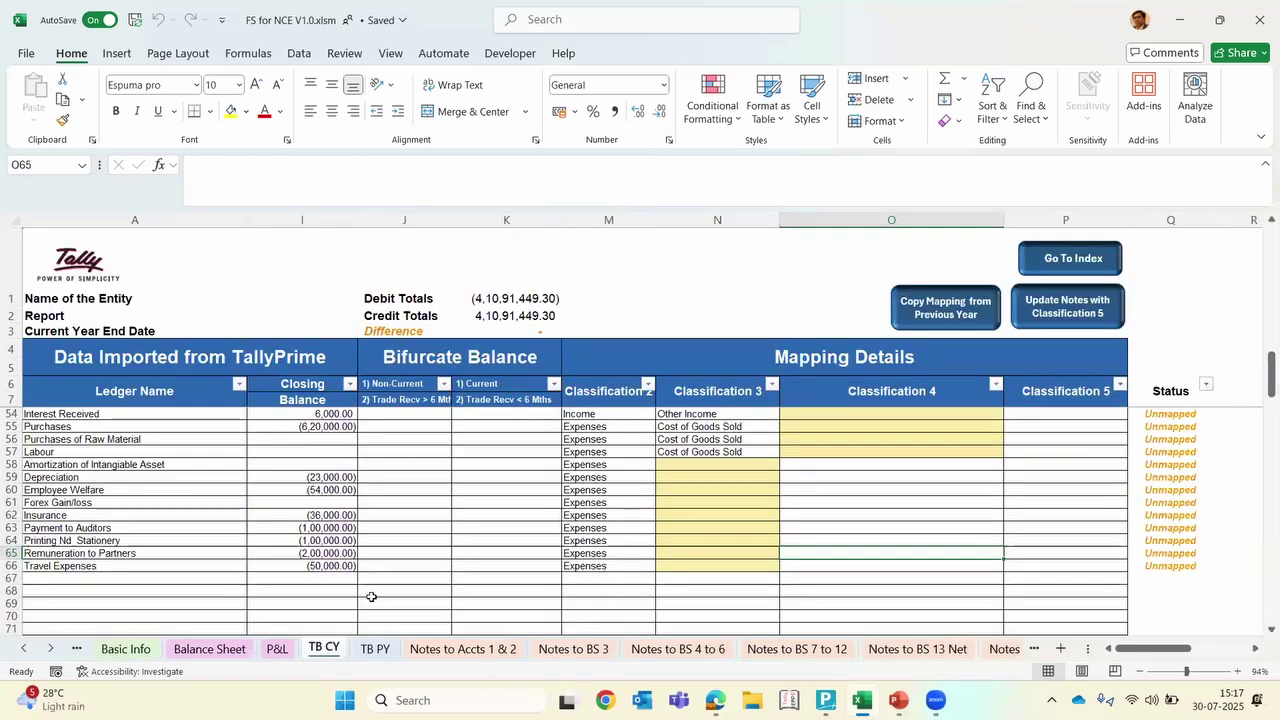
scroll(371, 597, "up", 2)
scroll(371, 597, "down", 2)
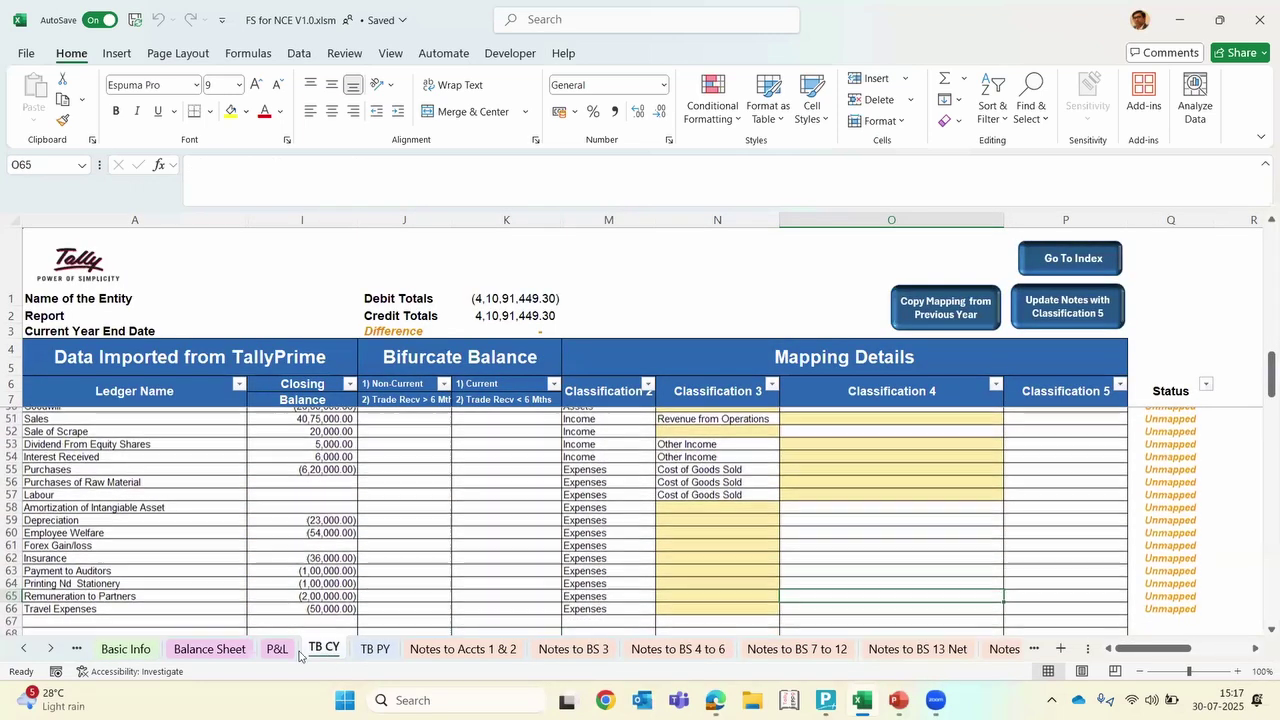
scroll(348, 534, "up", 15)
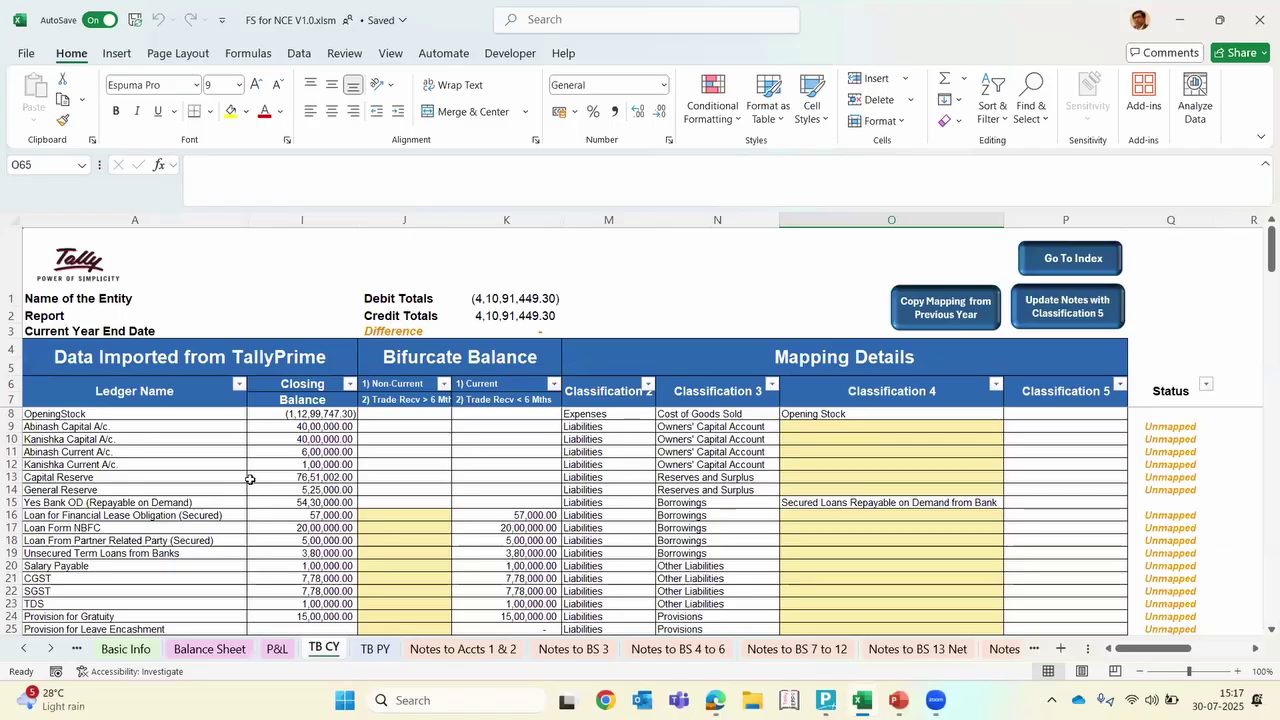
left_click(286, 438)
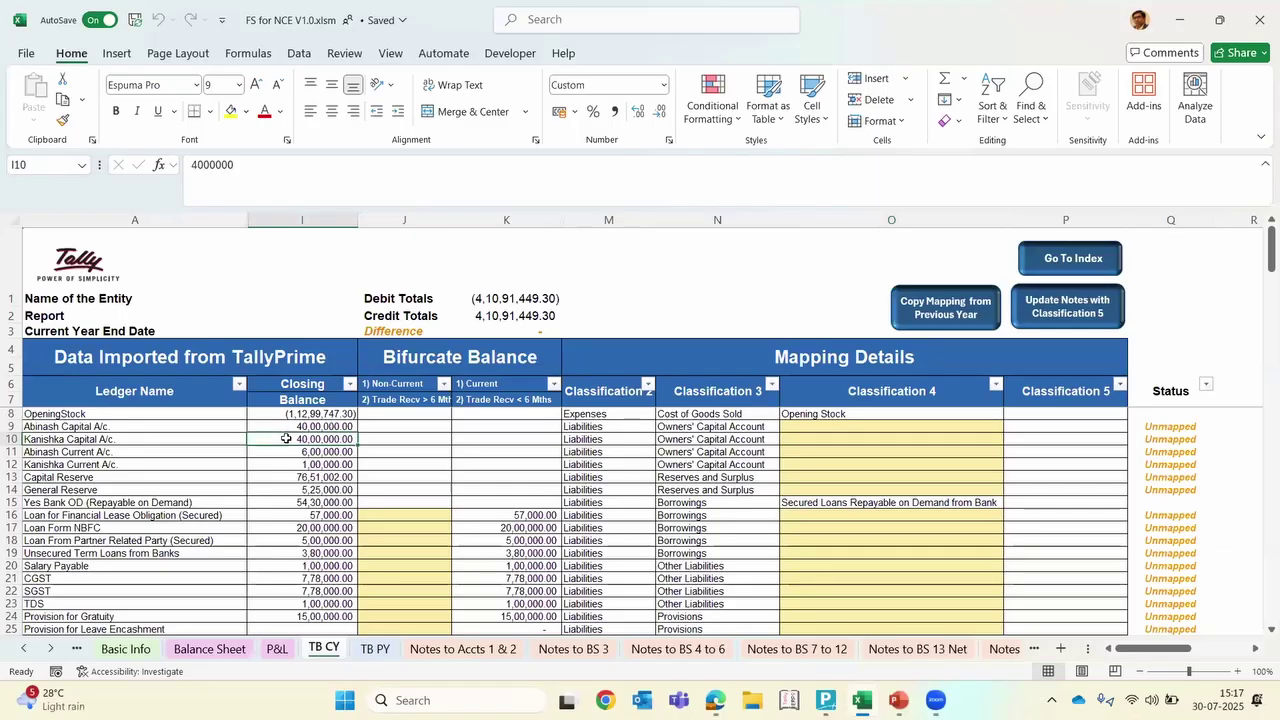
key("Left")
key("Up")
key("Up")
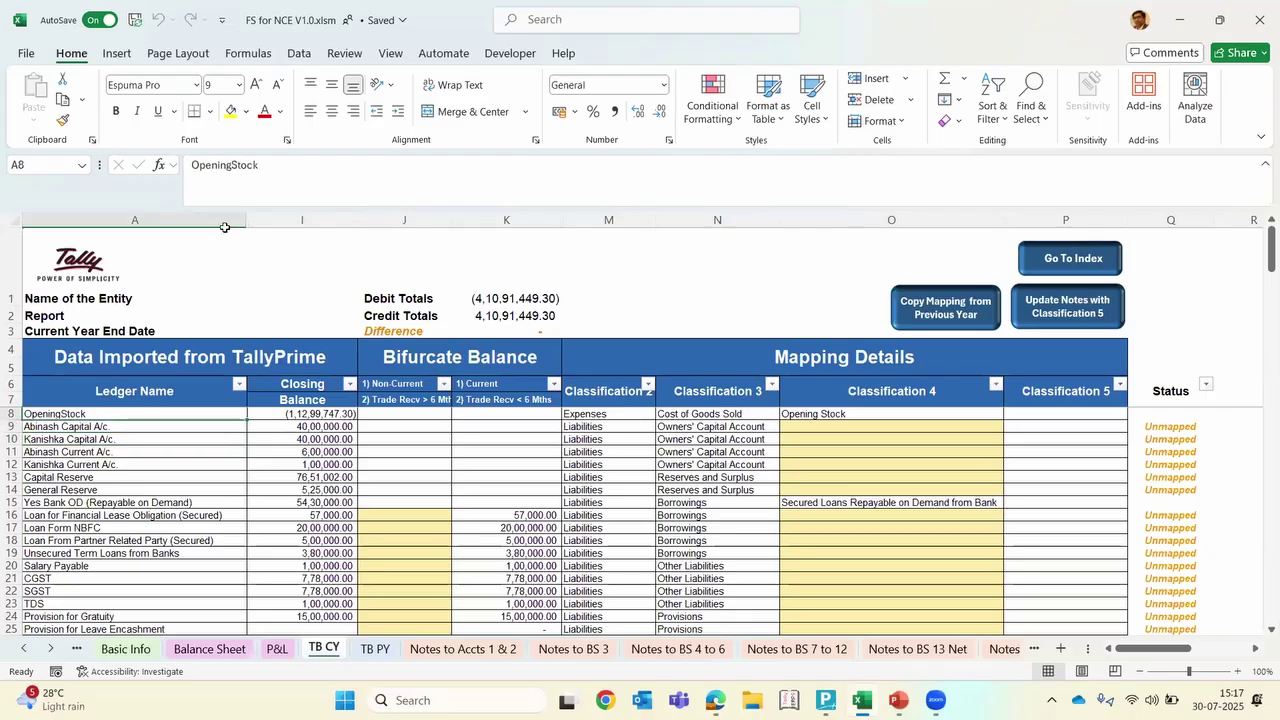
left_click_drag(212, 218, 1017, 218)
right_click(1017, 221)
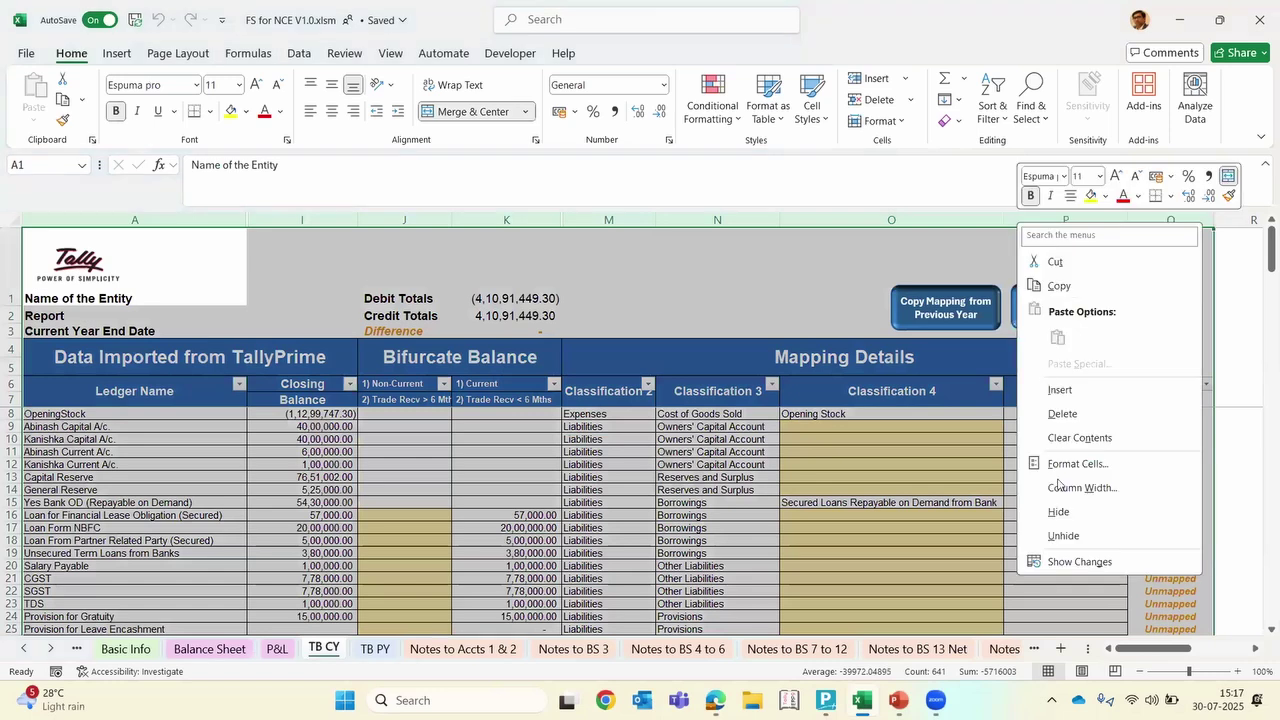
left_click(1062, 536)
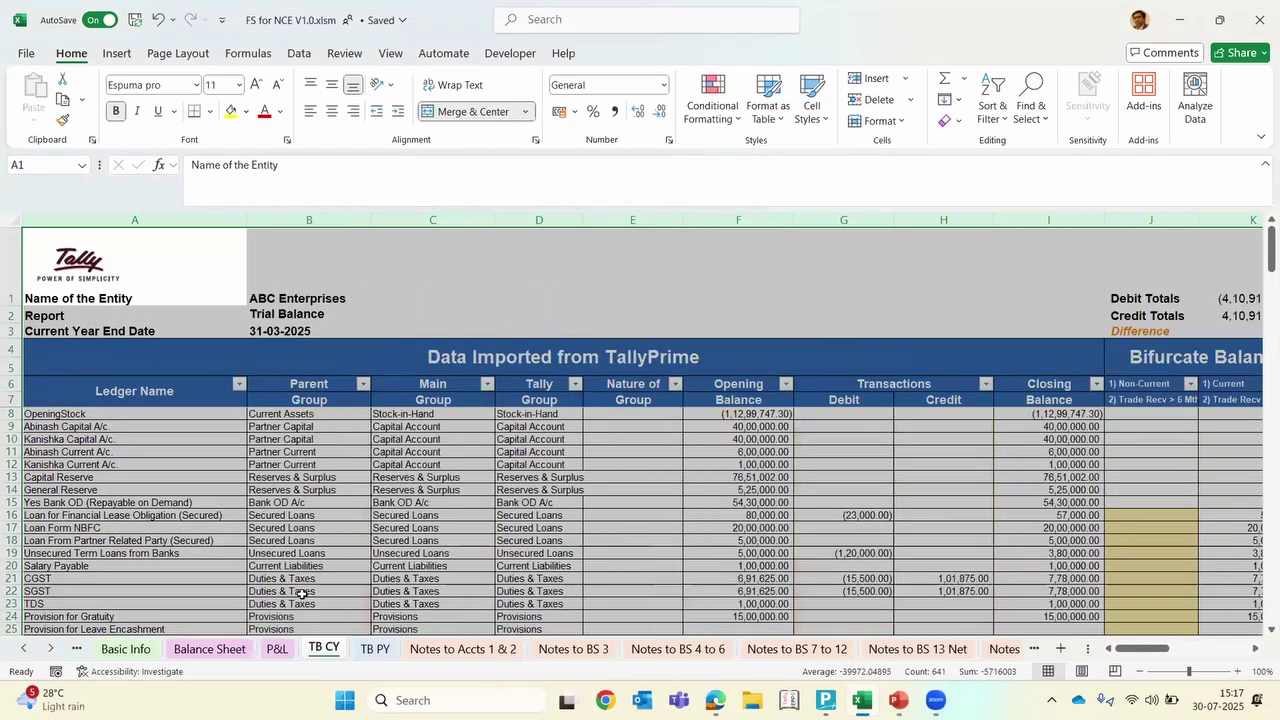
Examine the imported ledger names and their Parent, Main and Tally Group columns on the TB CY sheet
left_click(138, 449)
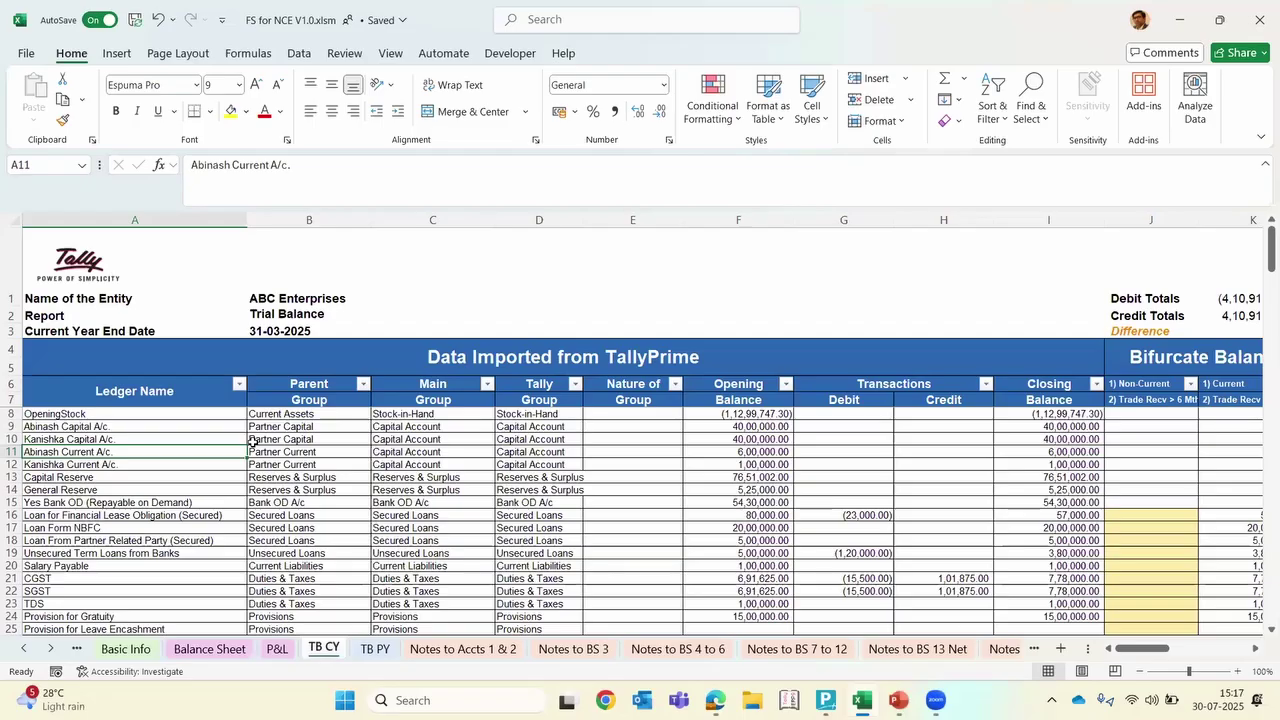
left_click(284, 428)
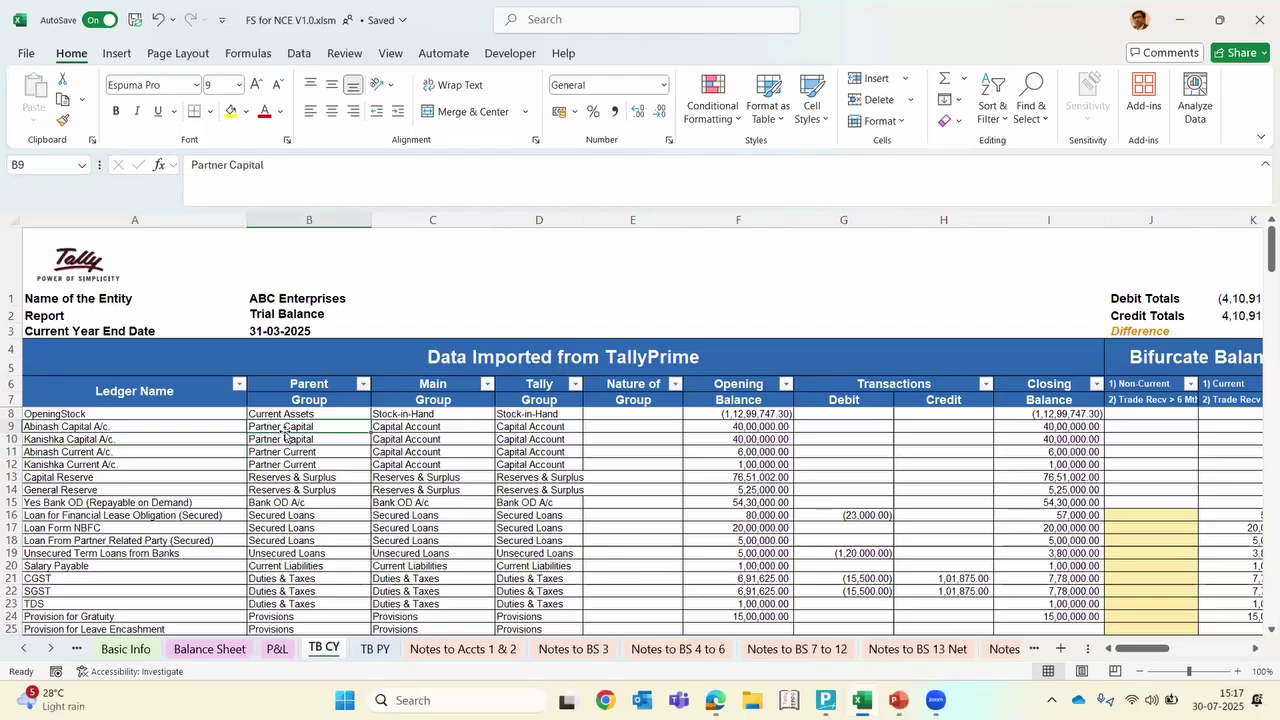
left_click(428, 428)
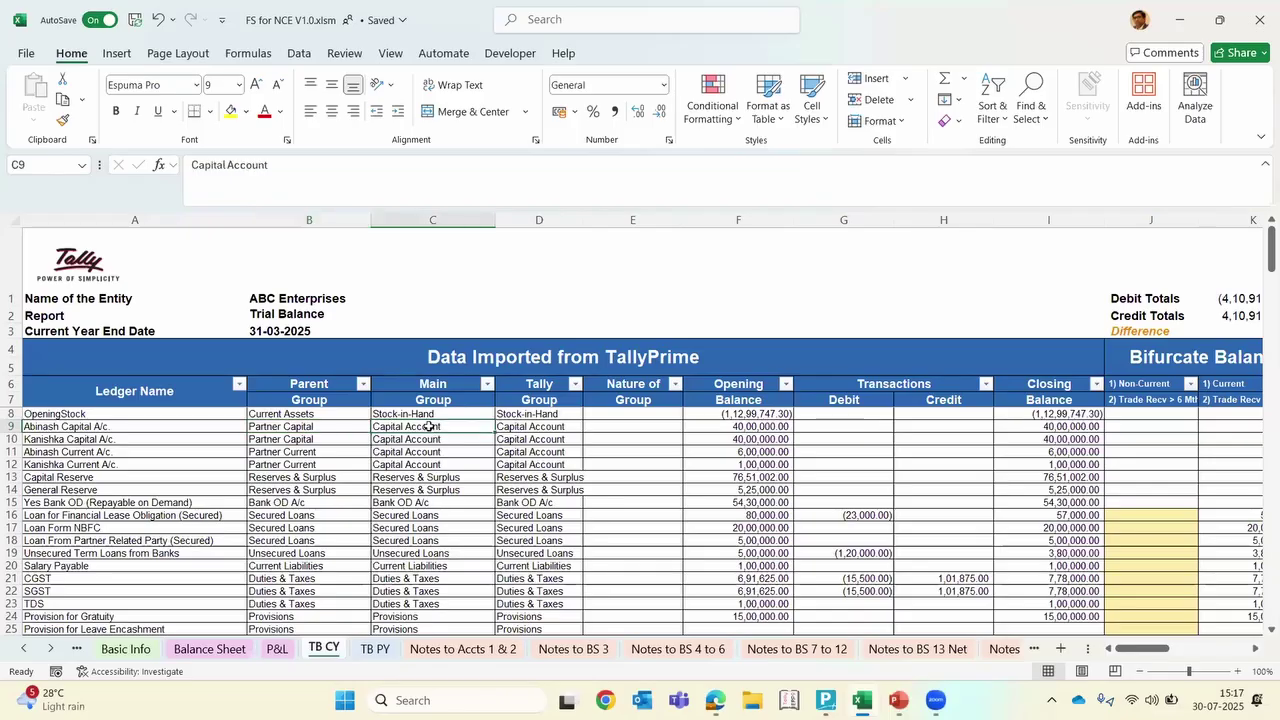
left_click_drag(428, 428, 428, 464)
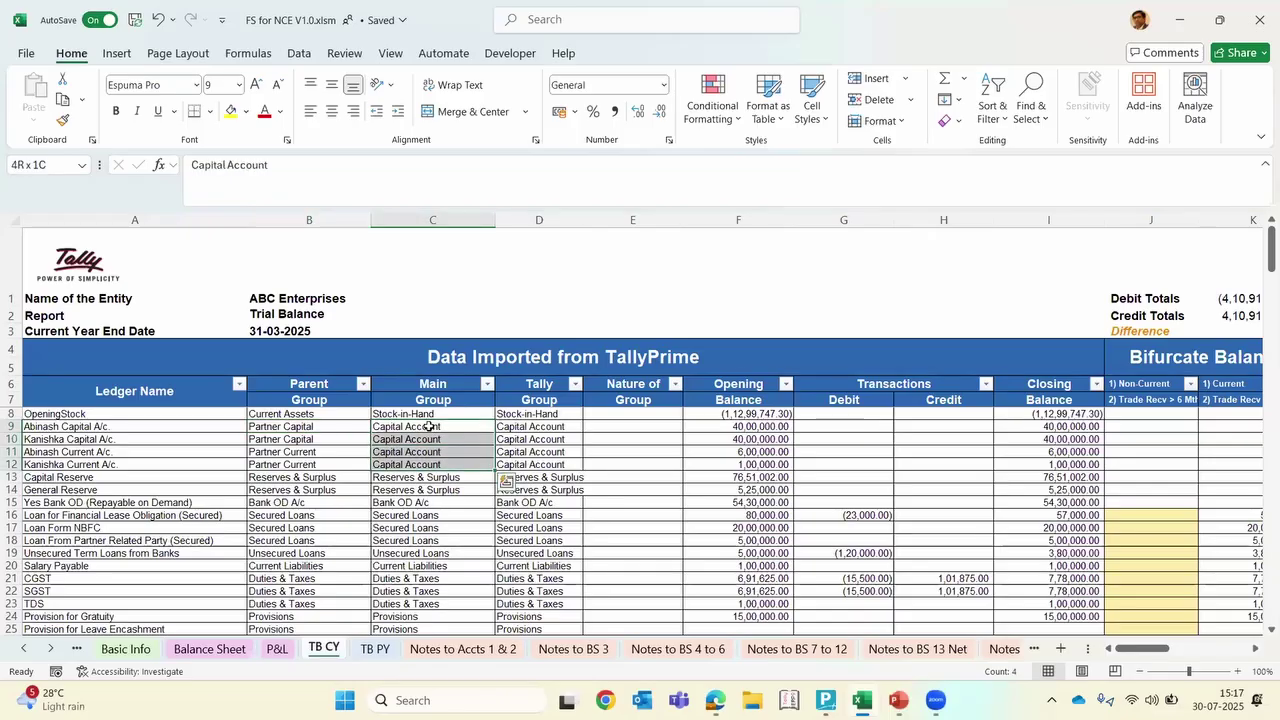
left_click(413, 495)
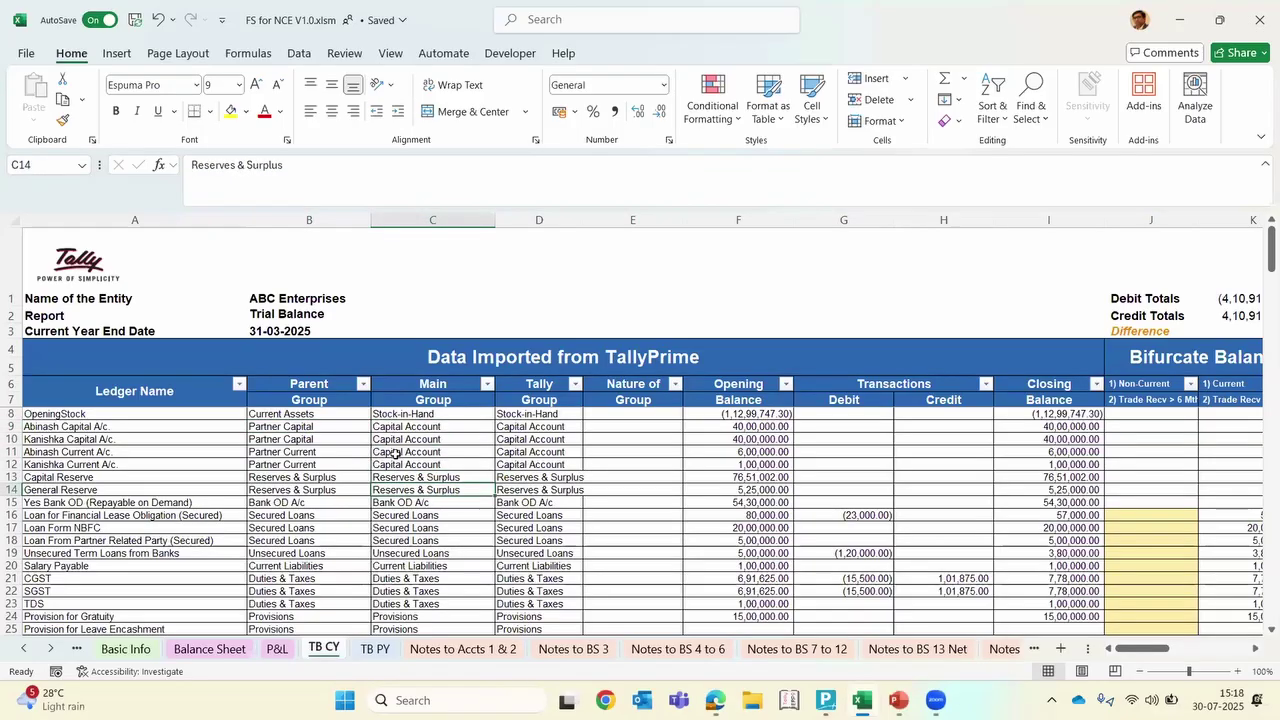
left_click(407, 427)
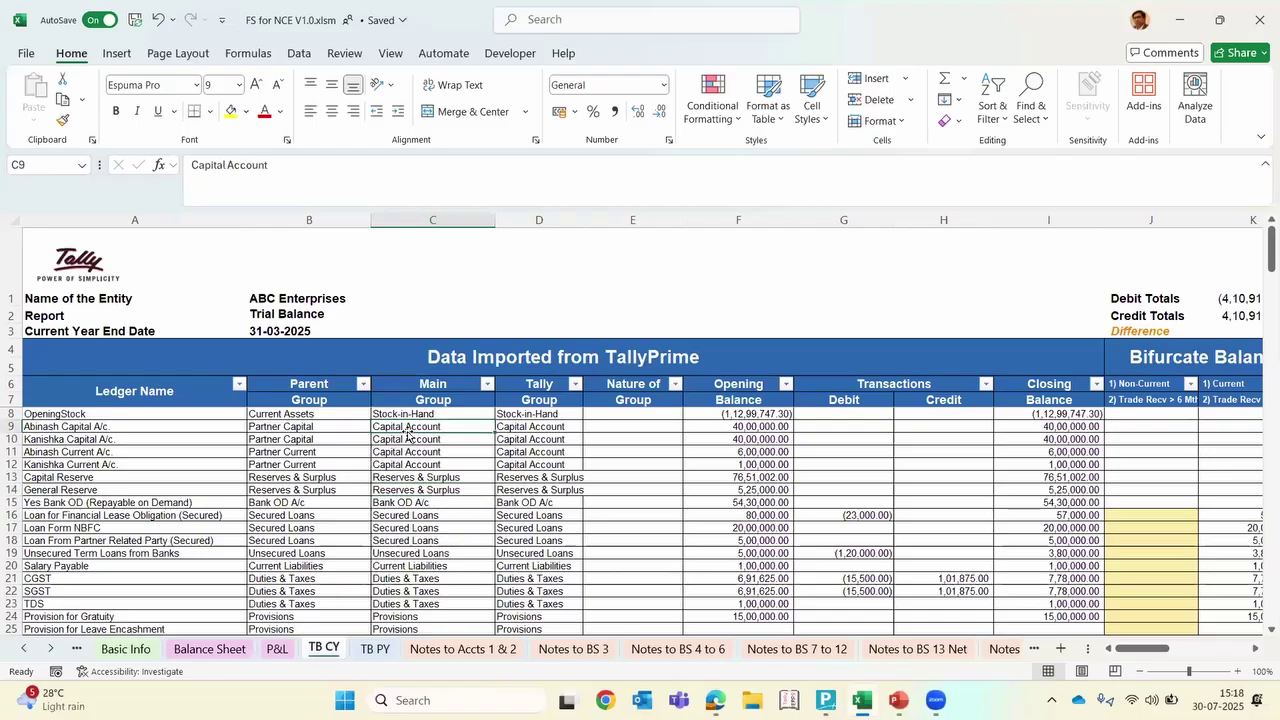
left_click(537, 219)
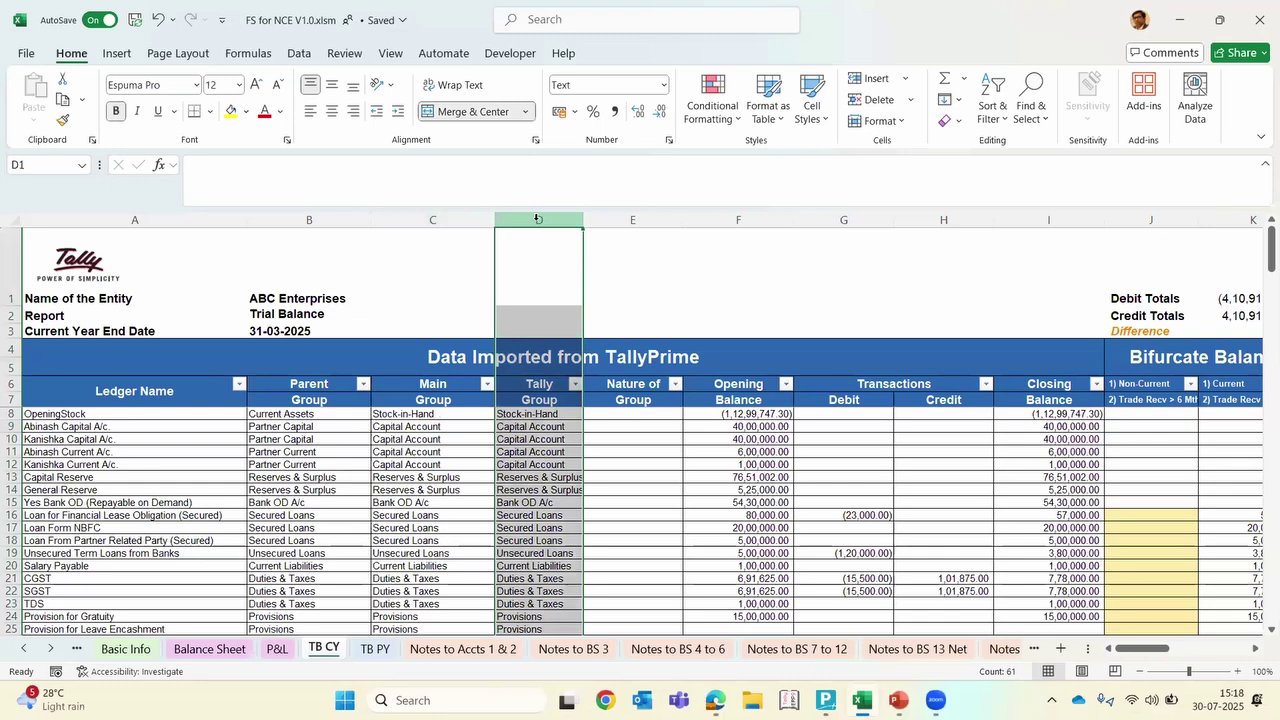
left_click(516, 421)
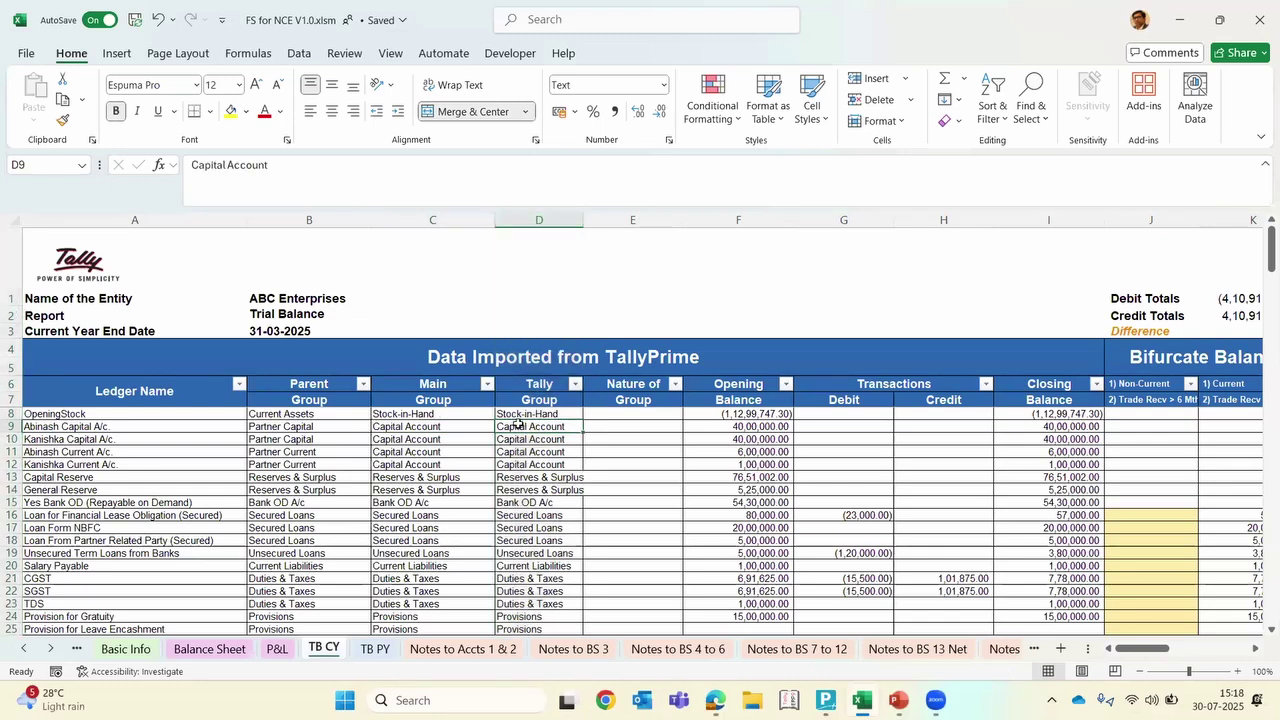
scroll(579, 523, "down", 3)
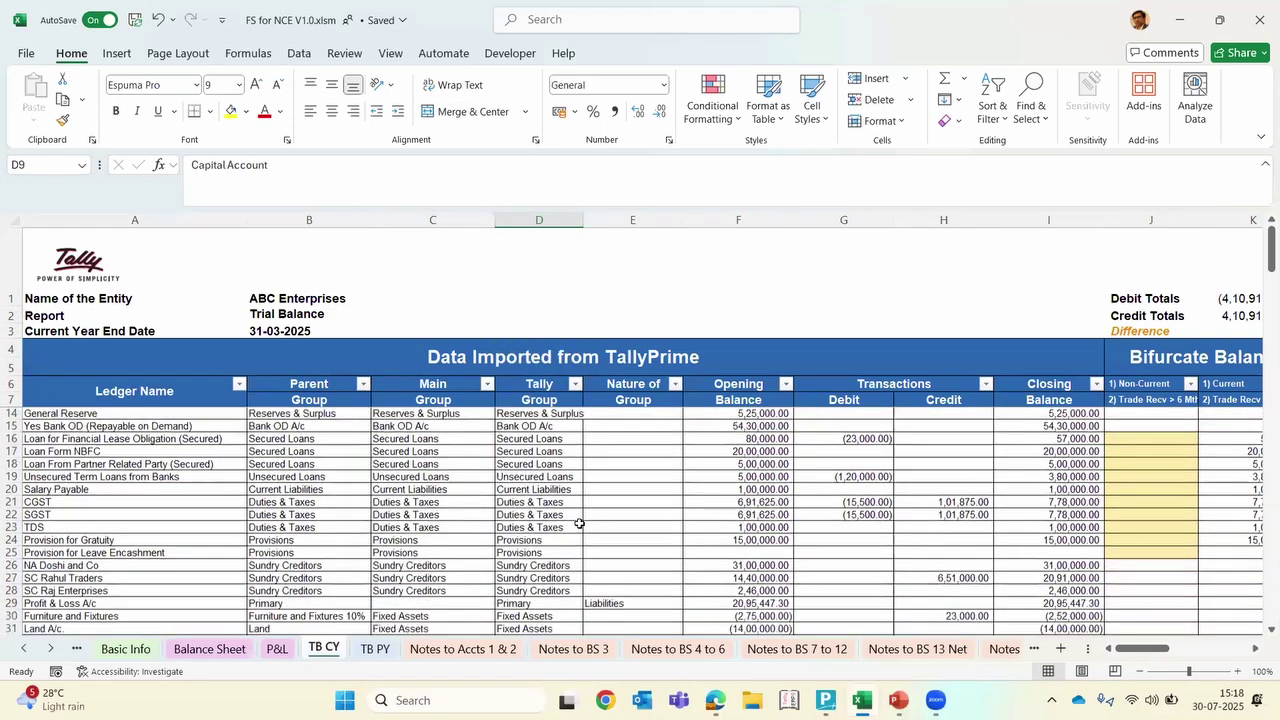
scroll(579, 523, "up", 5)
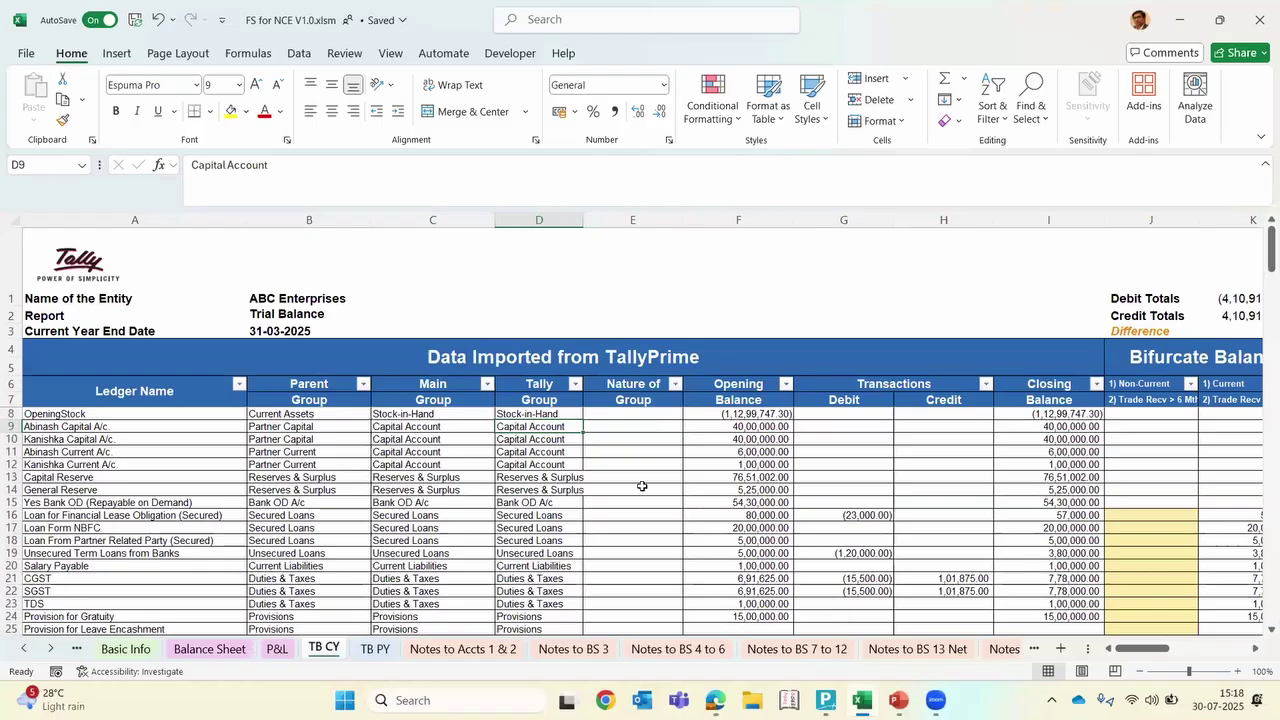
Review the opening balance, transactions, closing balance and Bifurcate Balance columns of the current-year trial balance
scroll(642, 486, "right", 2)
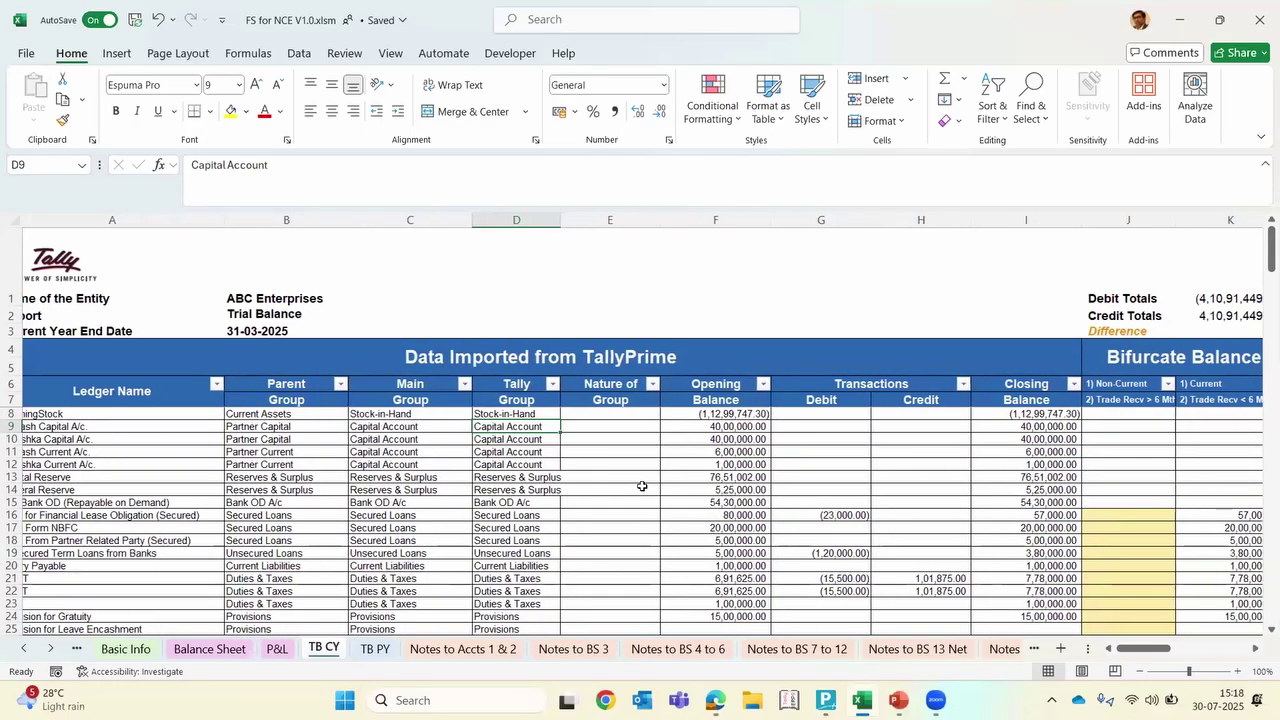
scroll(642, 486, "left", 2)
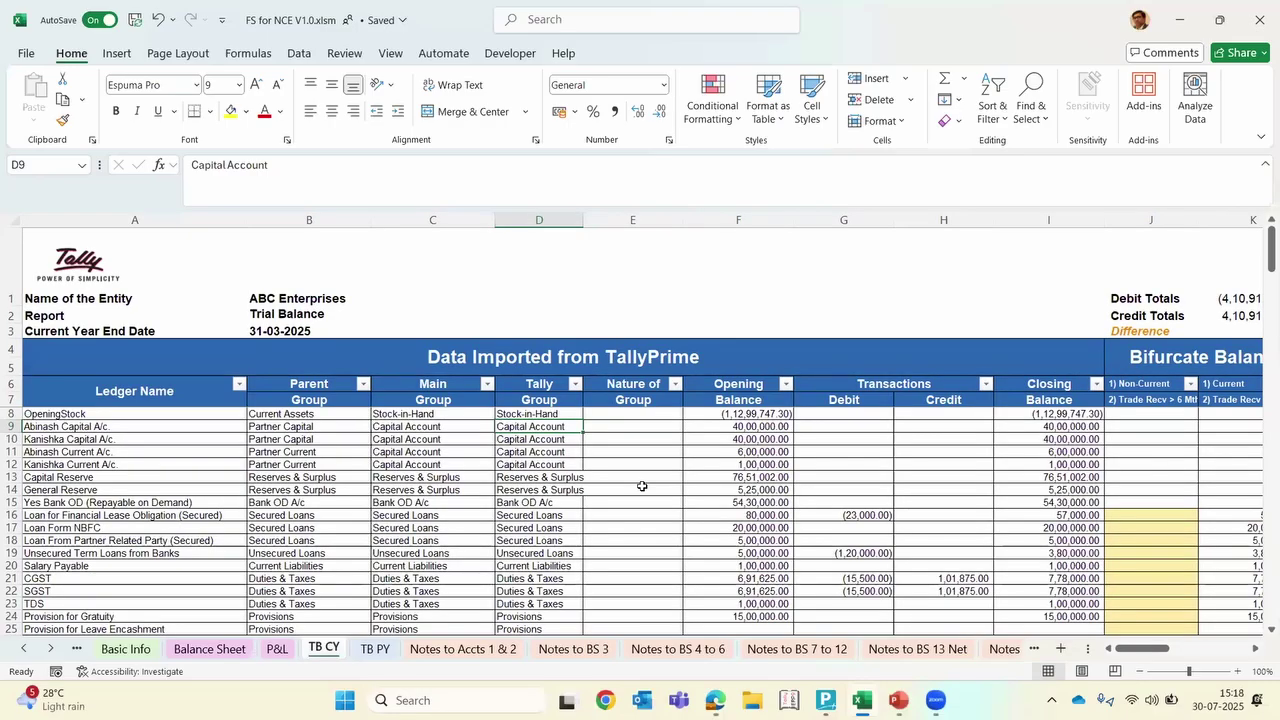
scroll(813, 472, "right", 3)
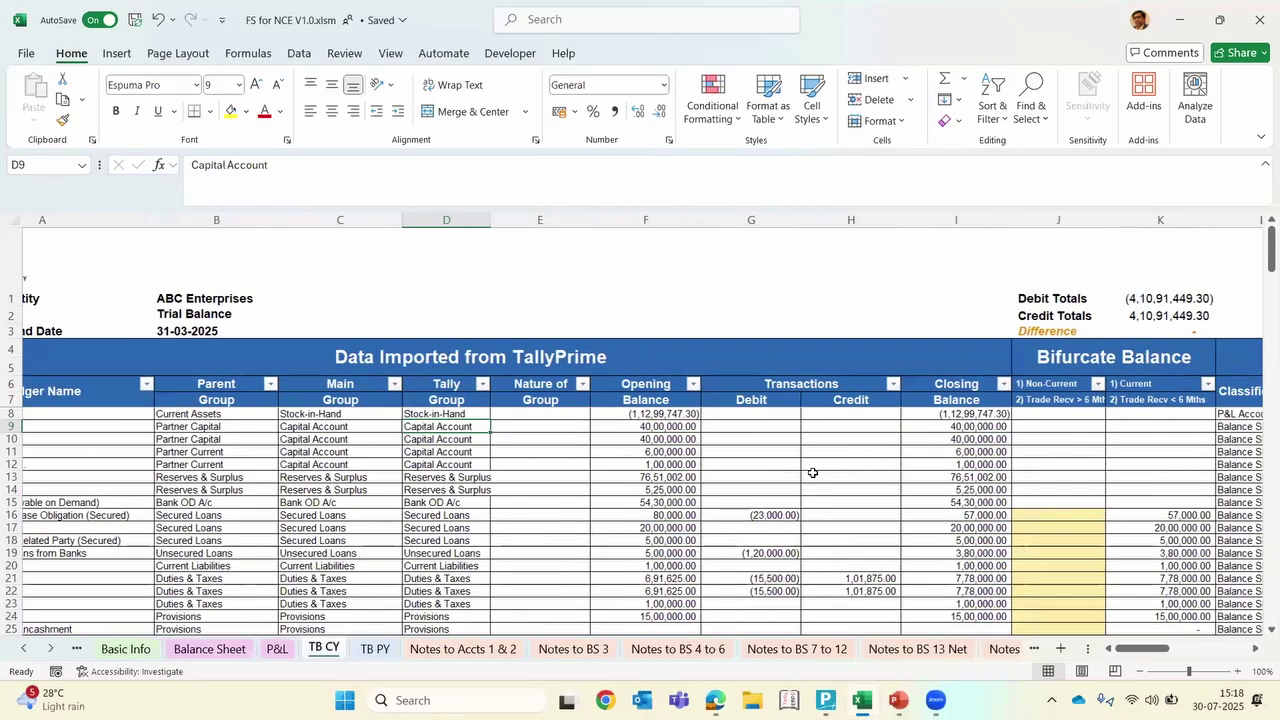
scroll(813, 472, "right", 2)
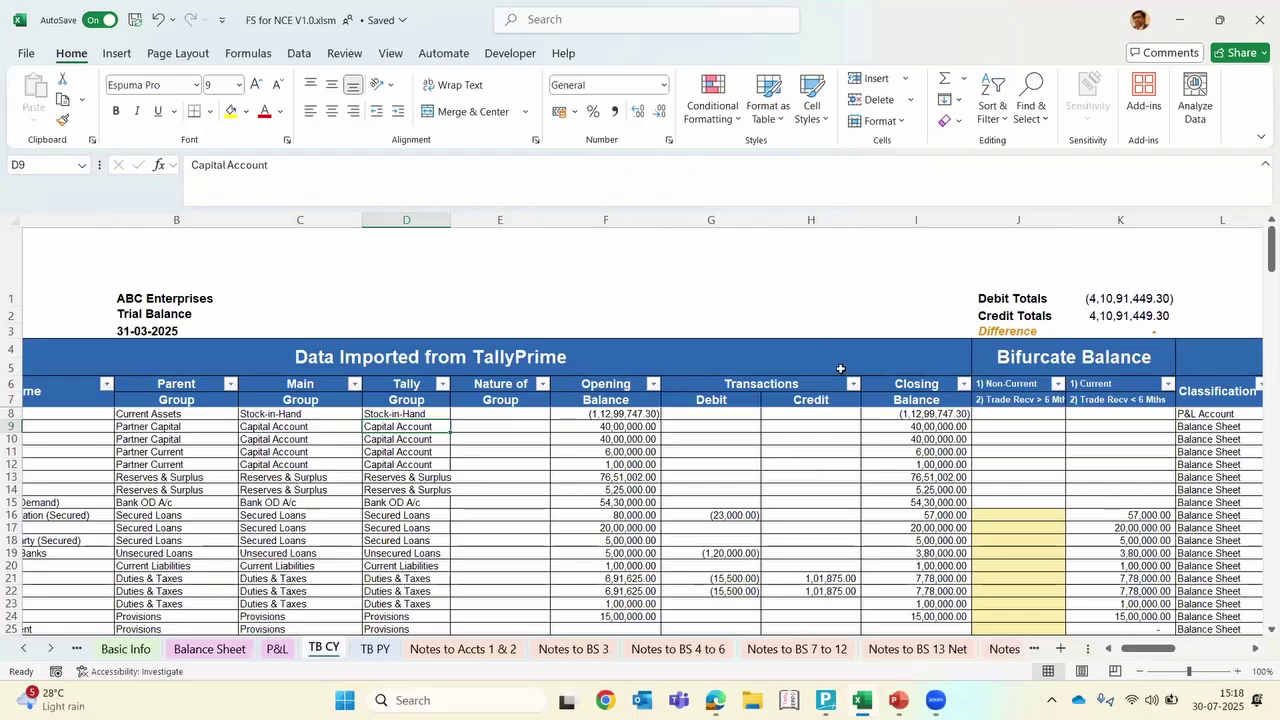
scroll(840, 369, "right", 2)
scroll(840, 369, "right", 1)
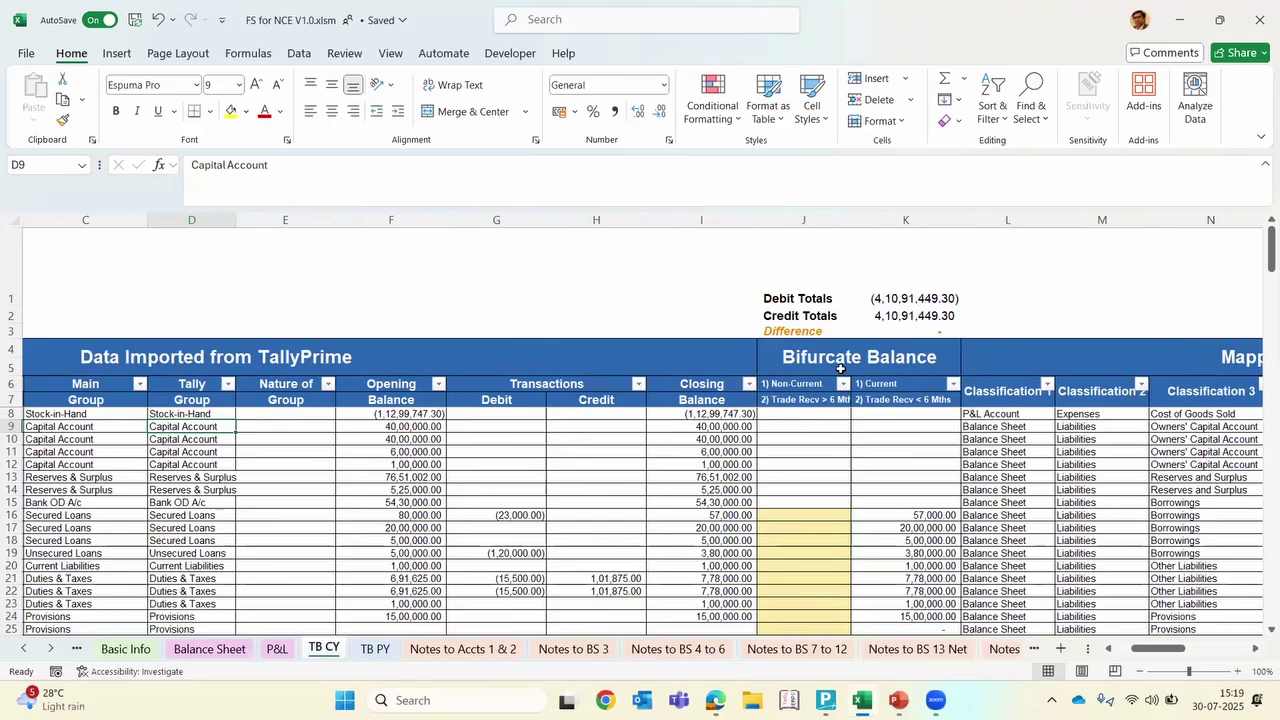
scroll(841, 369, "right", 5)
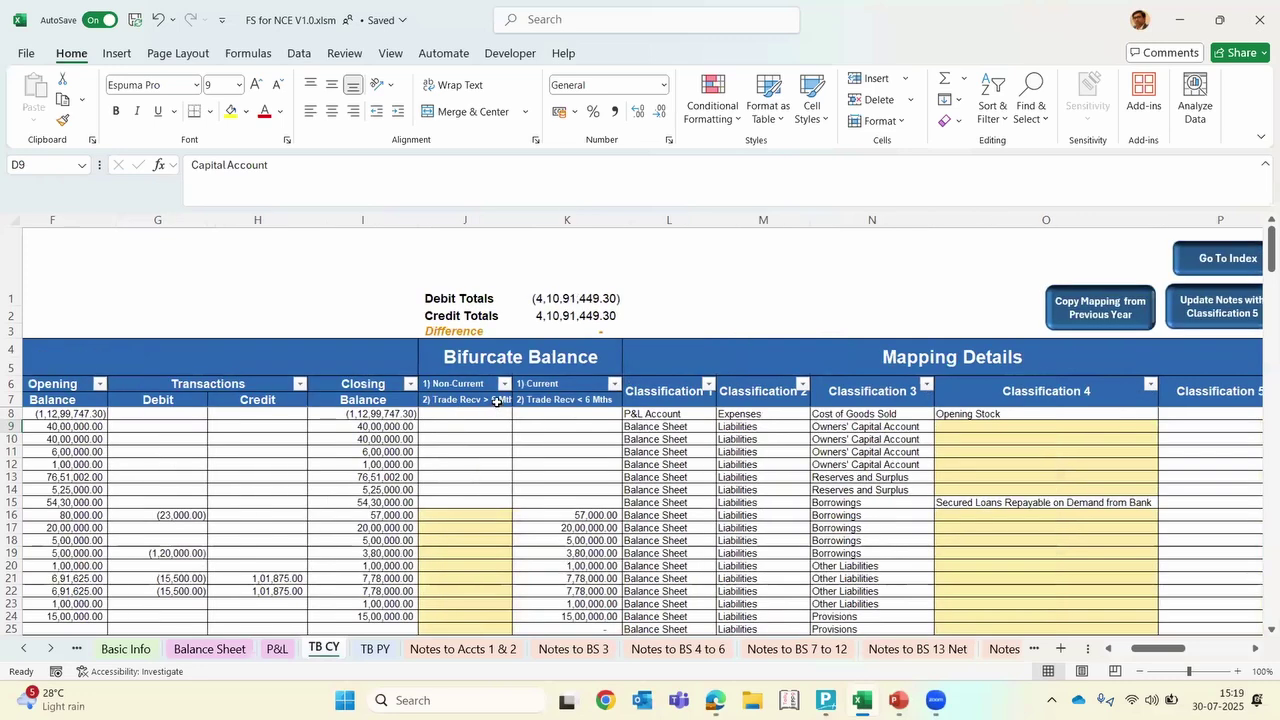
Examine the Mapping Details columns from Classification 1 to Classification 5, including the Classification 3 entries for the capital ledgers
left_click(497, 392)
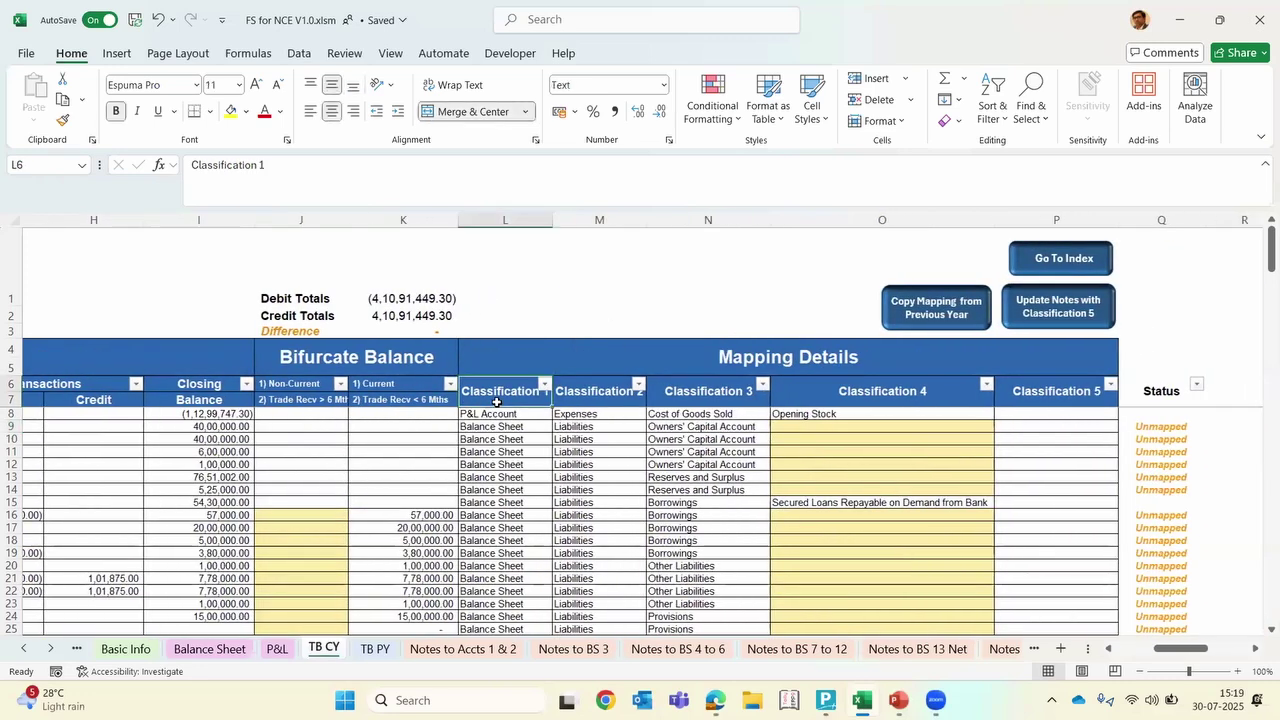
key("shift+Right")
key("shift+Right")
key("shift+Right")
key("shift+Right")
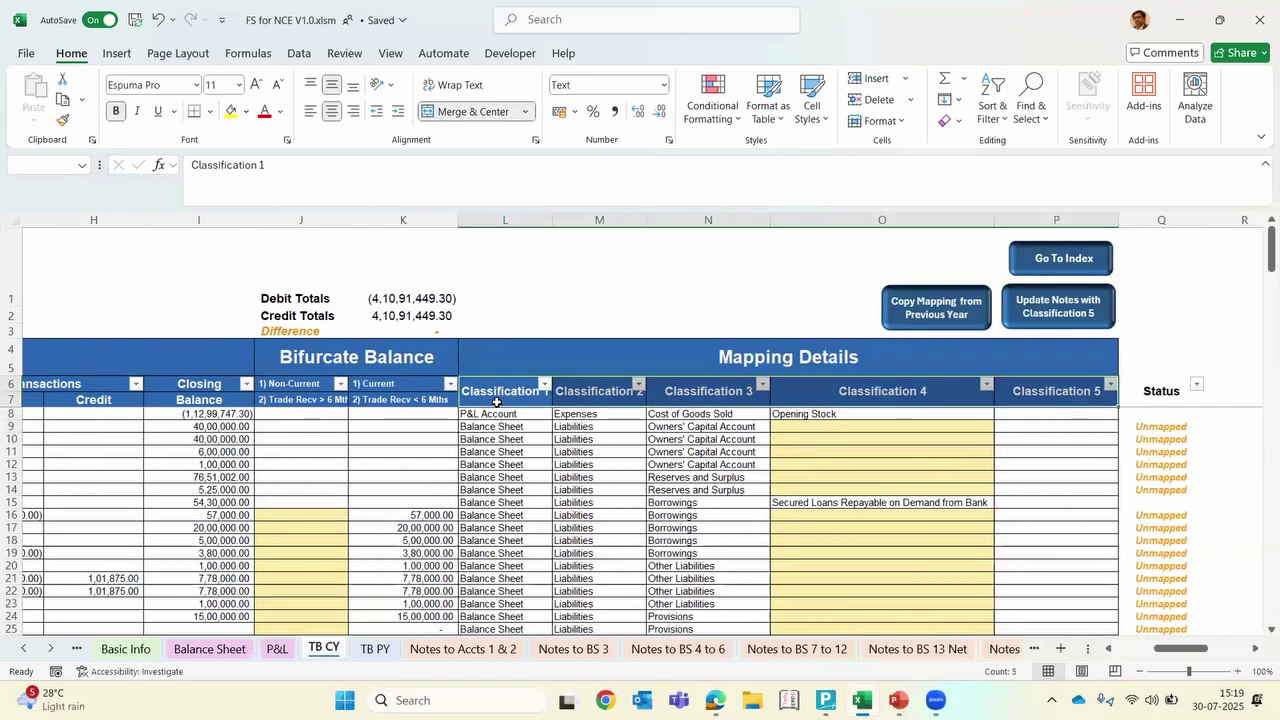
left_click(501, 464)
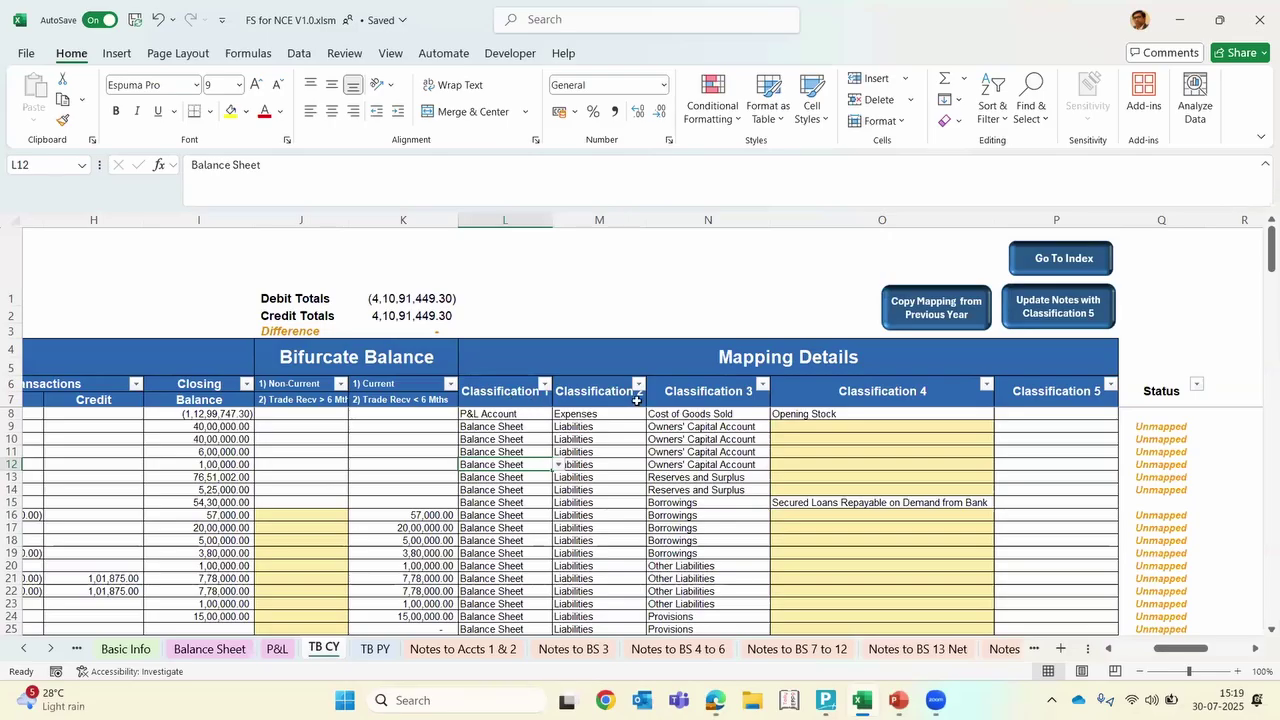
left_click(740, 399)
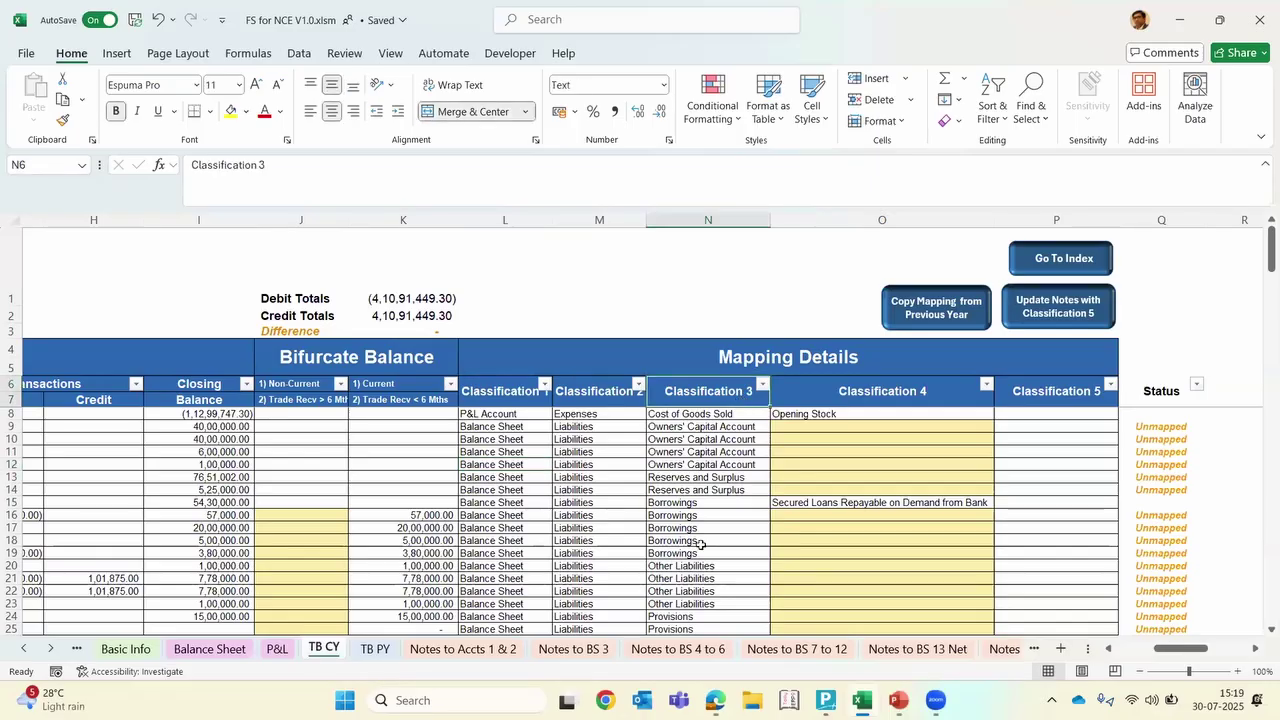
left_click(697, 453)
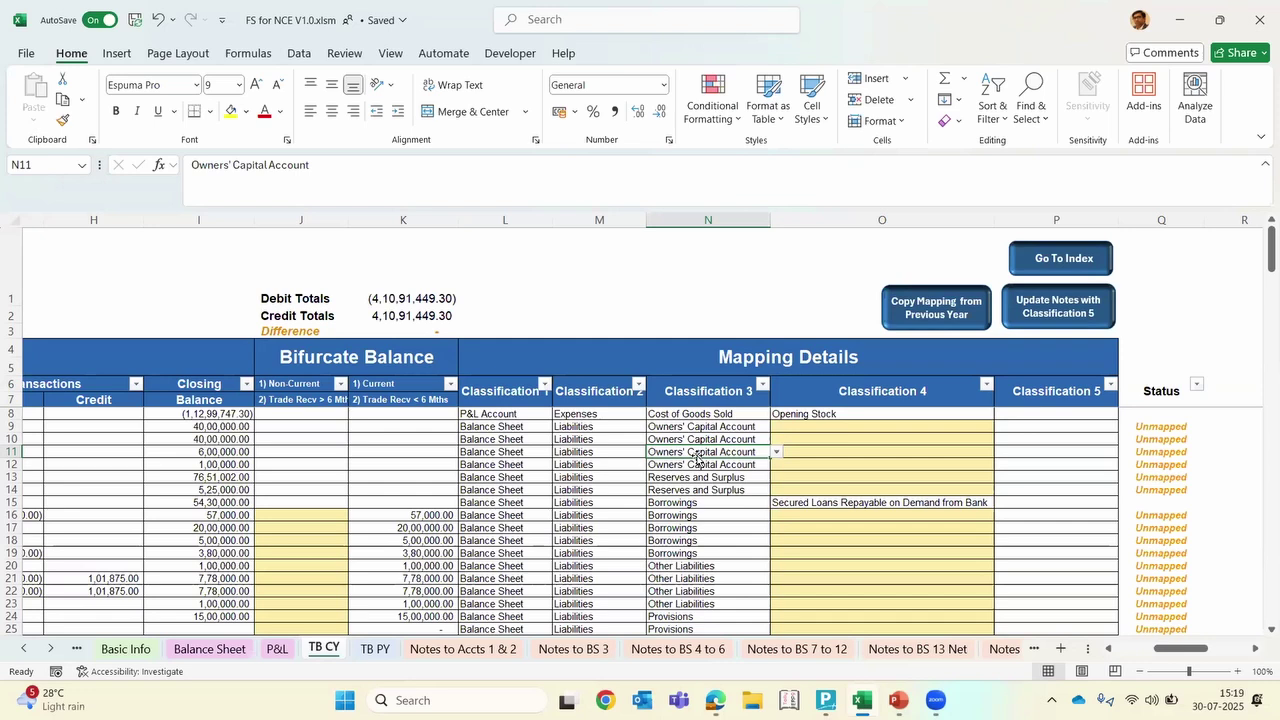
left_click(693, 425)
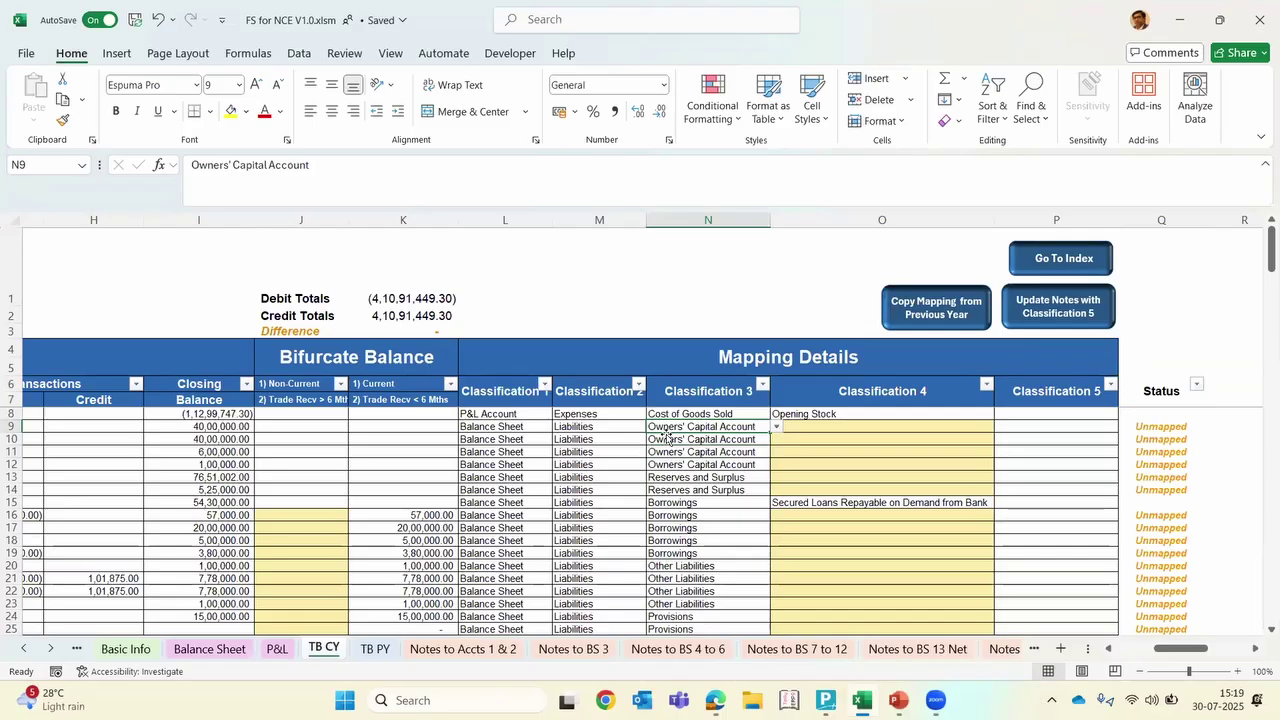
Examine the Classification 4 options available for the Owners' Capital Account and Borrowings ledgers, comparing them with the Classification 3 entries
left_click(823, 425)
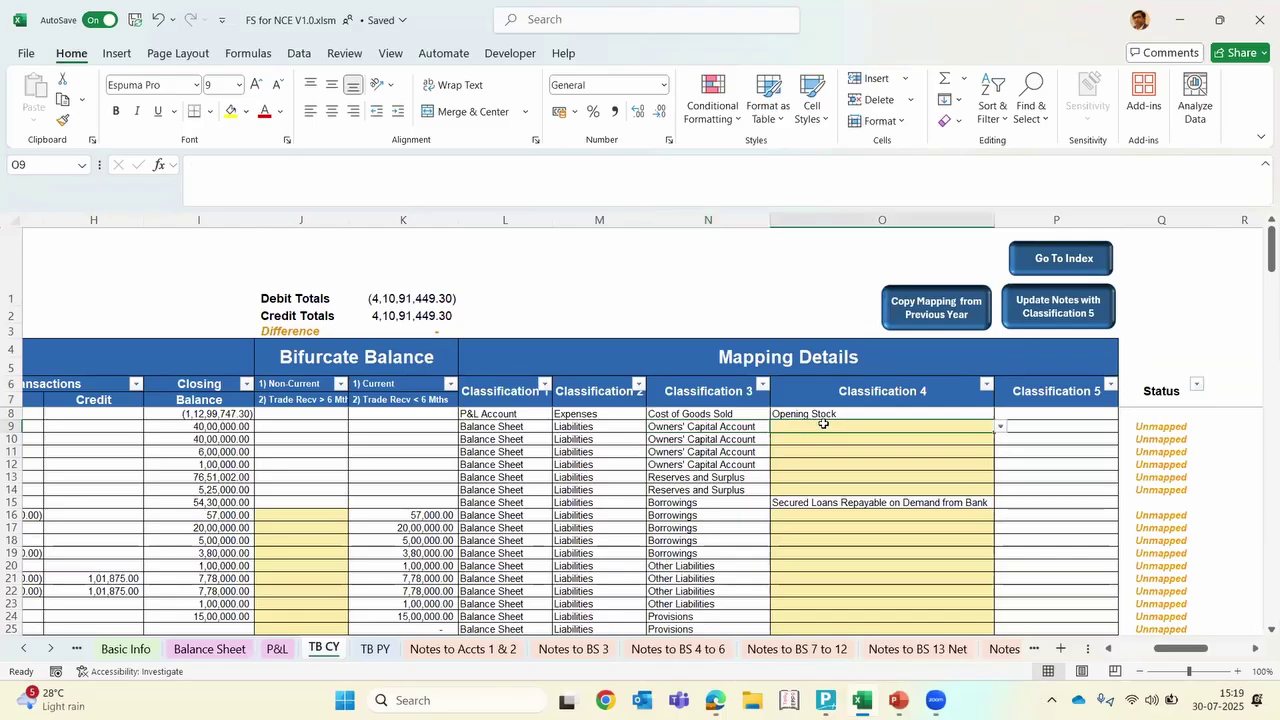
left_click(1001, 427)
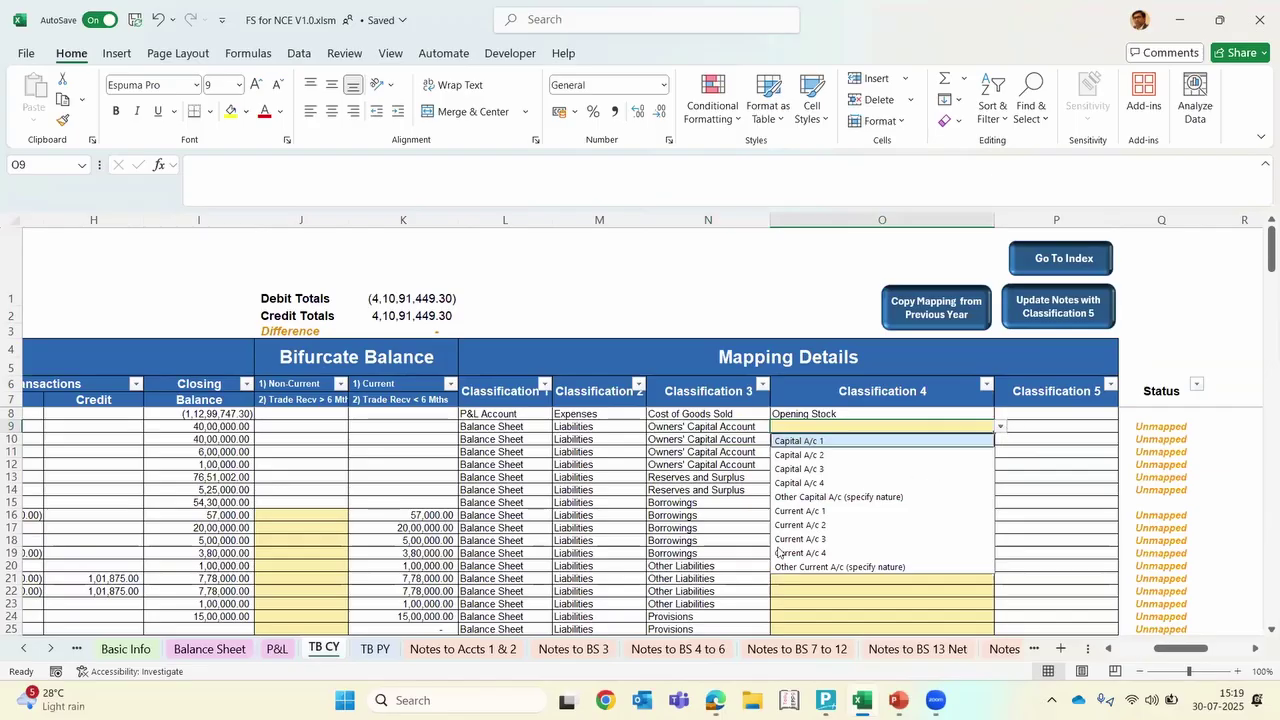
left_click(712, 590)
left_click(709, 503)
left_click(967, 501)
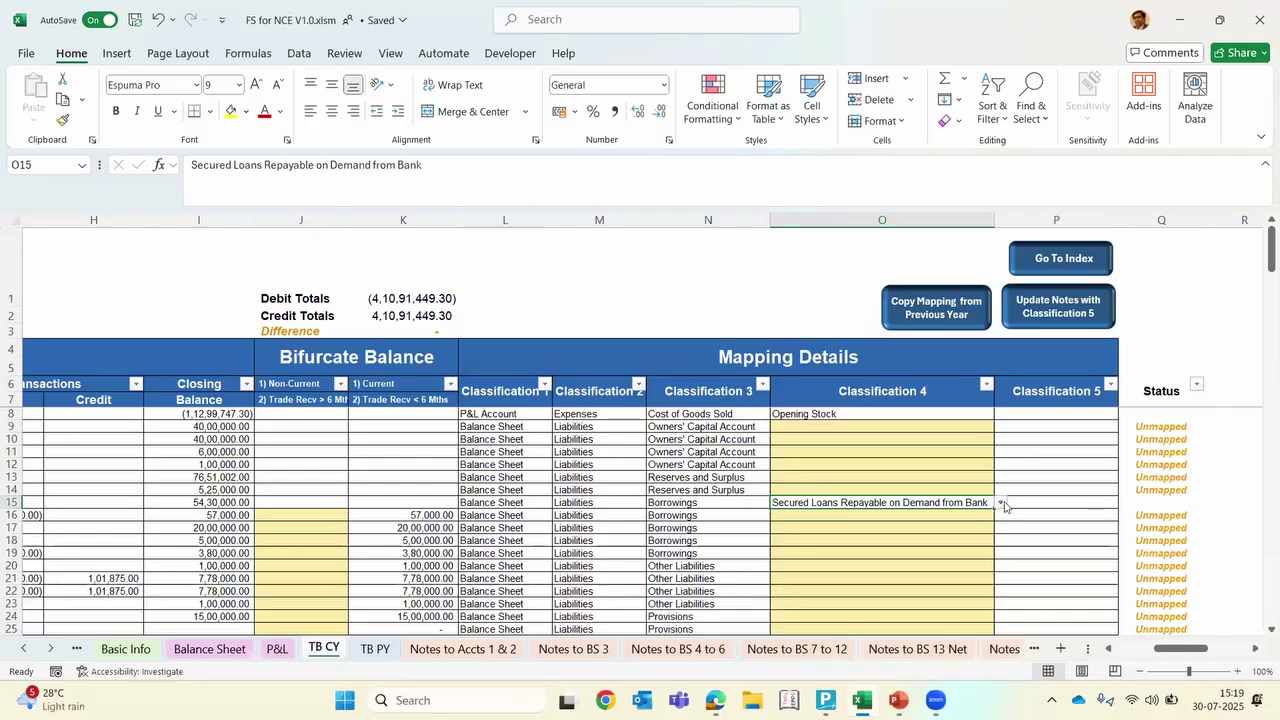
left_click(999, 503)
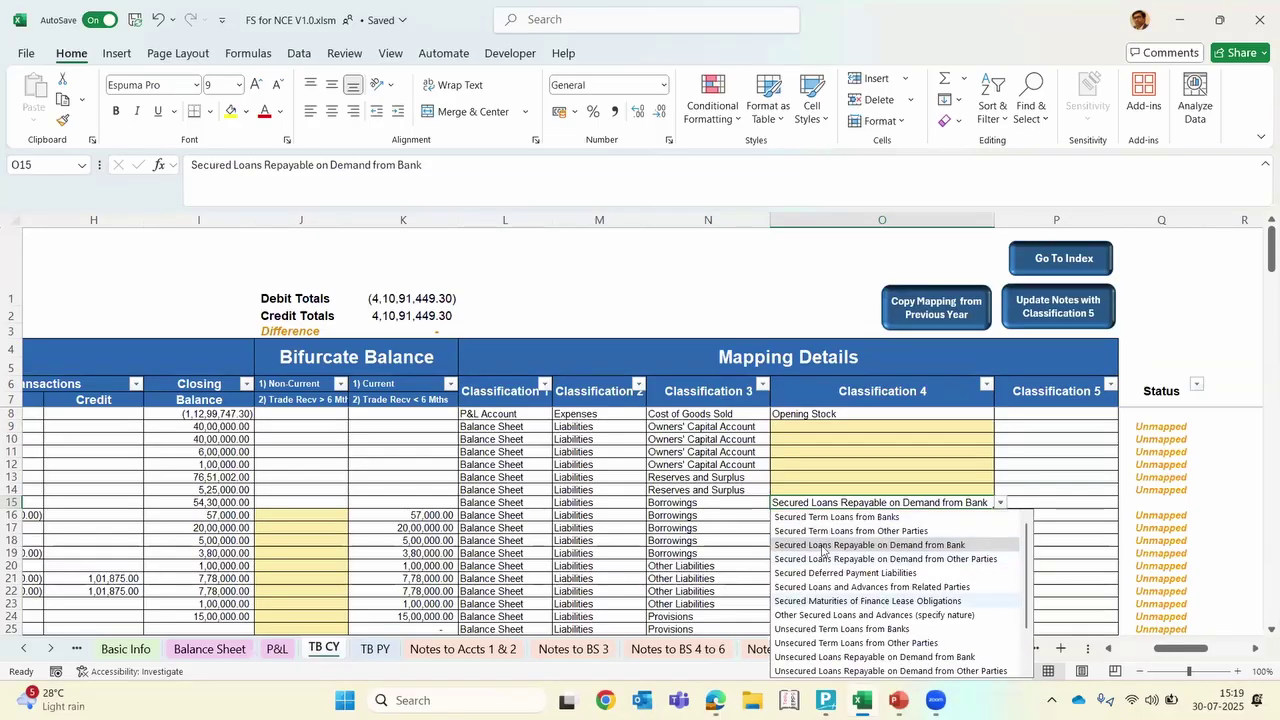
left_click(684, 527)
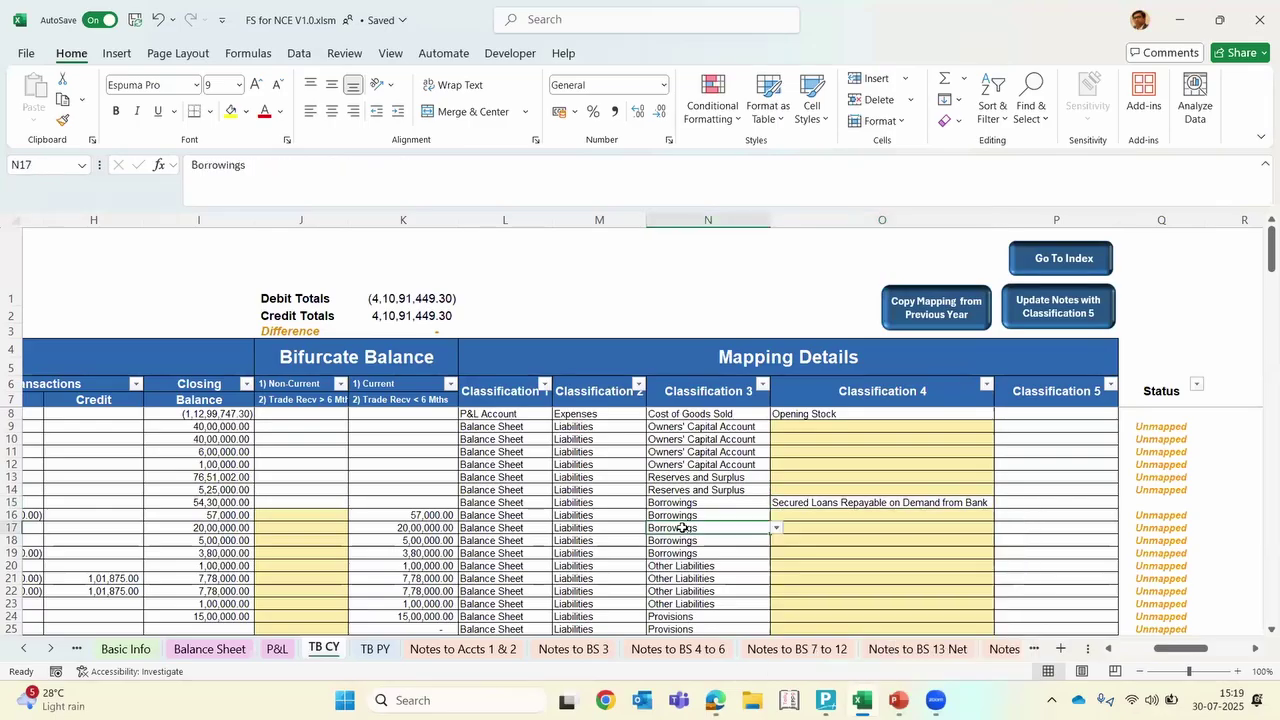
left_click(758, 490)
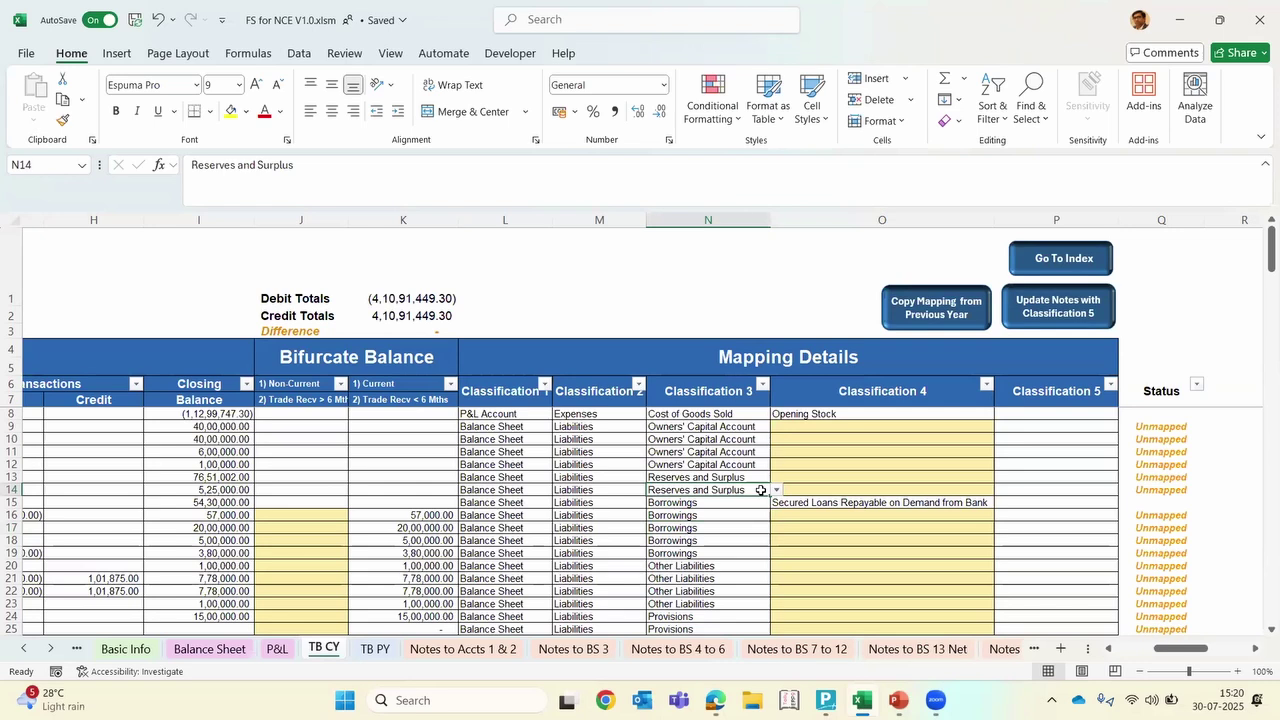
left_click(869, 437)
Hide columns B to H on the TB CY sheet, from Parent Group through the Transactions columns
scroll(418, 272, "left", 6)
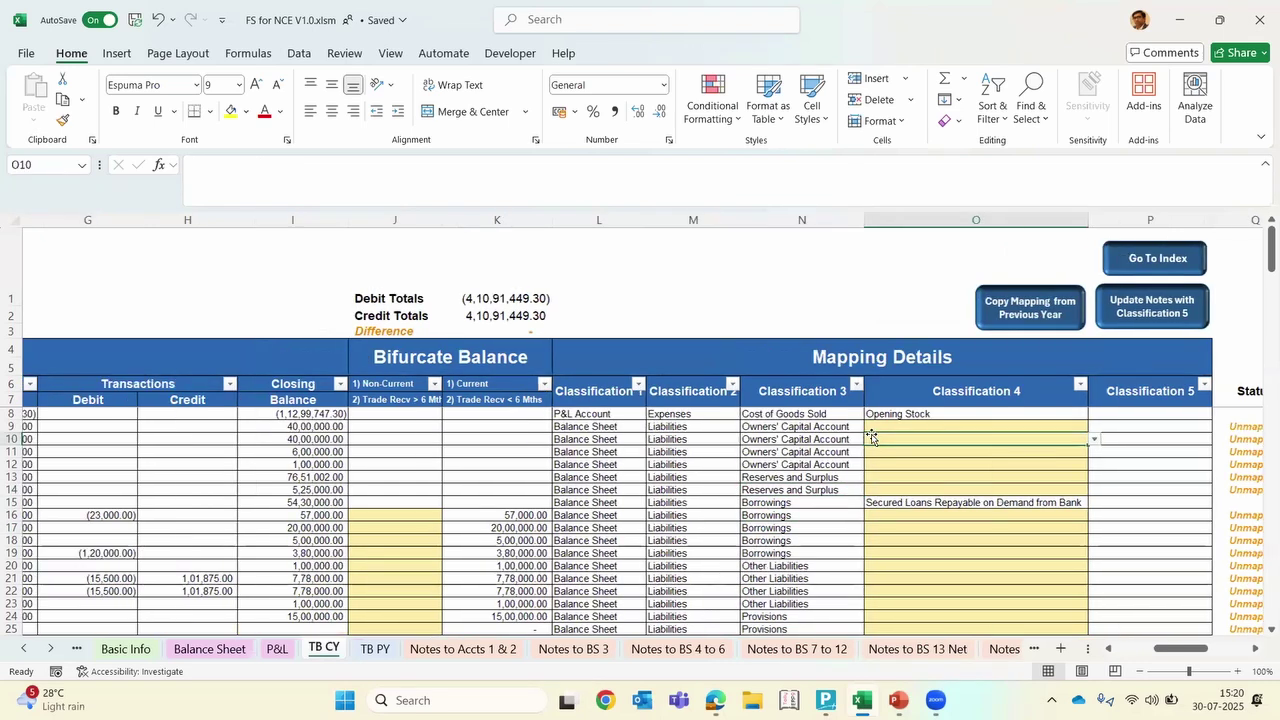
scroll(418, 272, "left", 2)
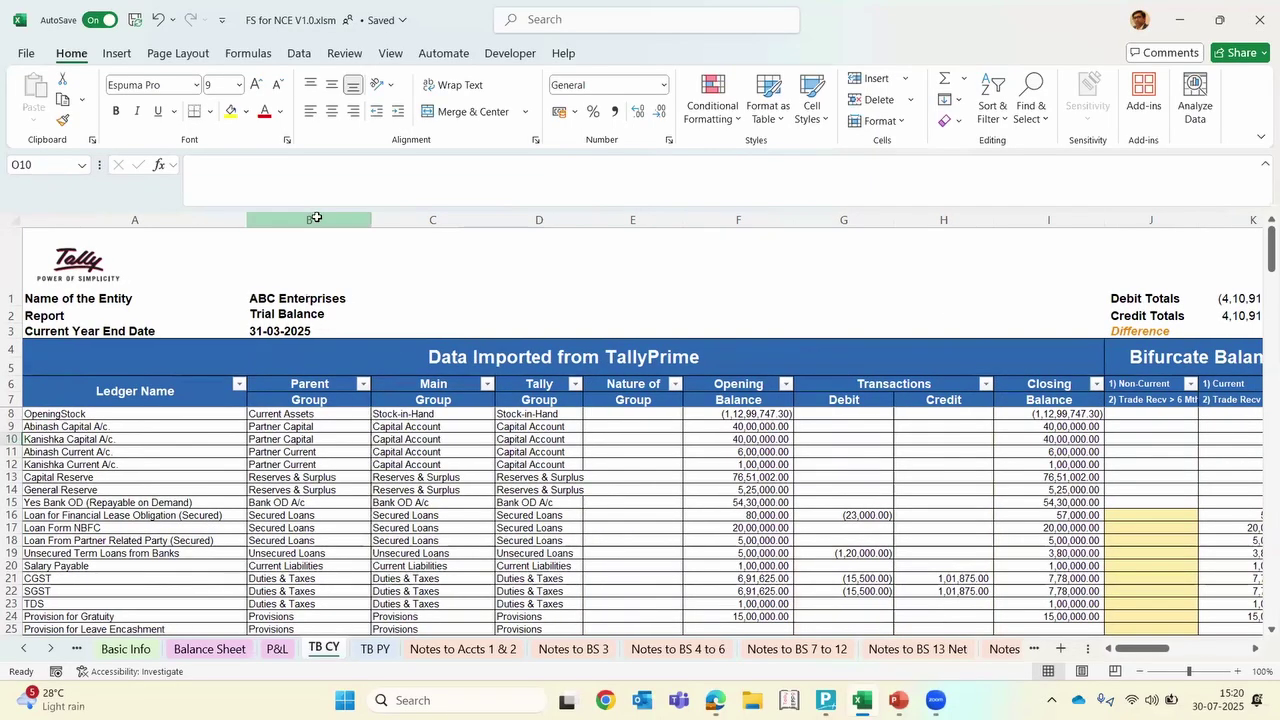
left_click(309, 220)
key("shift+Right")
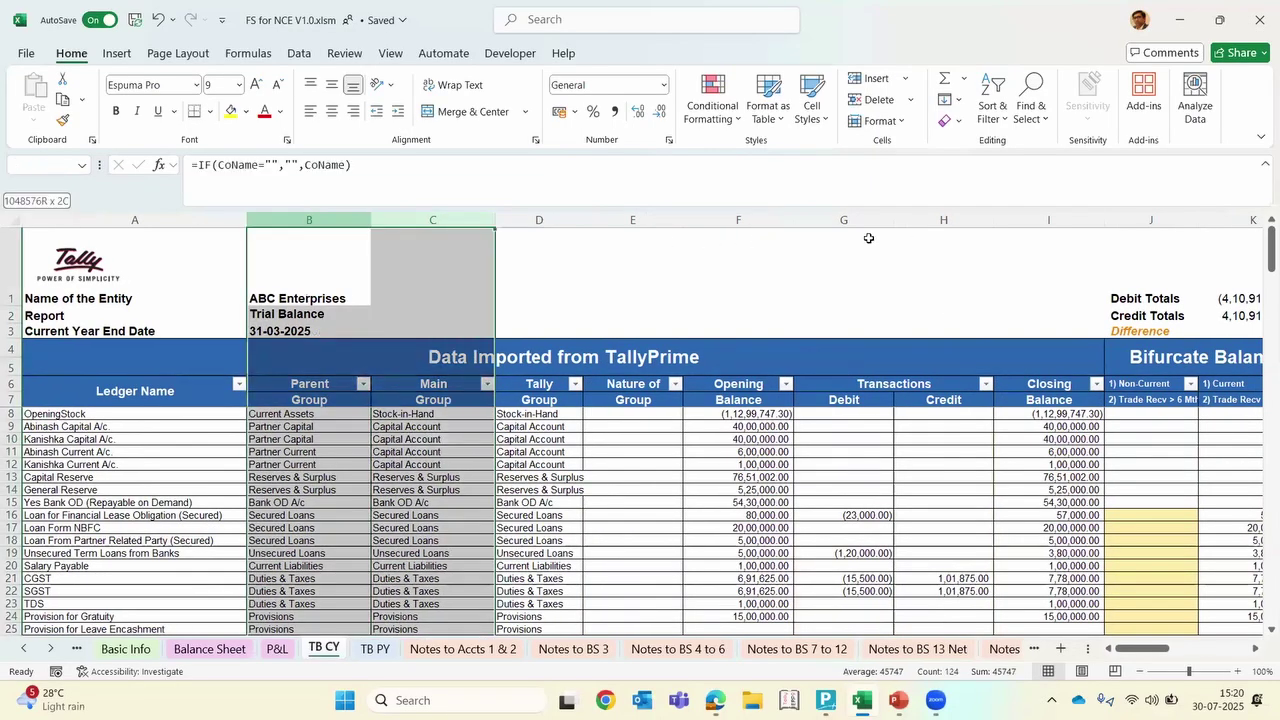
key("shift+Right")
key("shift+Right")
key("shift+Right")
key("shift+Right")
key("shift+Right")
right_click(772, 218)
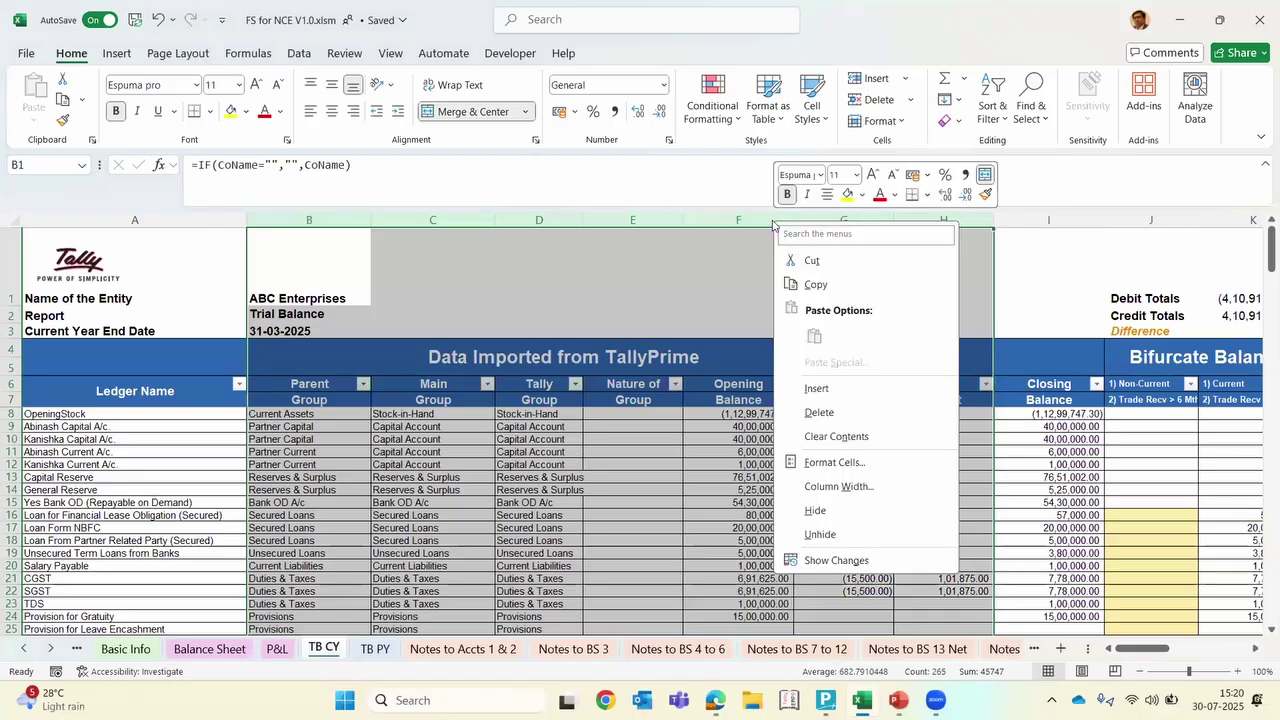
left_click(814, 512)
Hide columns J to L, covering the Bifurcate Balance columns and Classification 1
left_click_drag(404, 219, 546, 224)
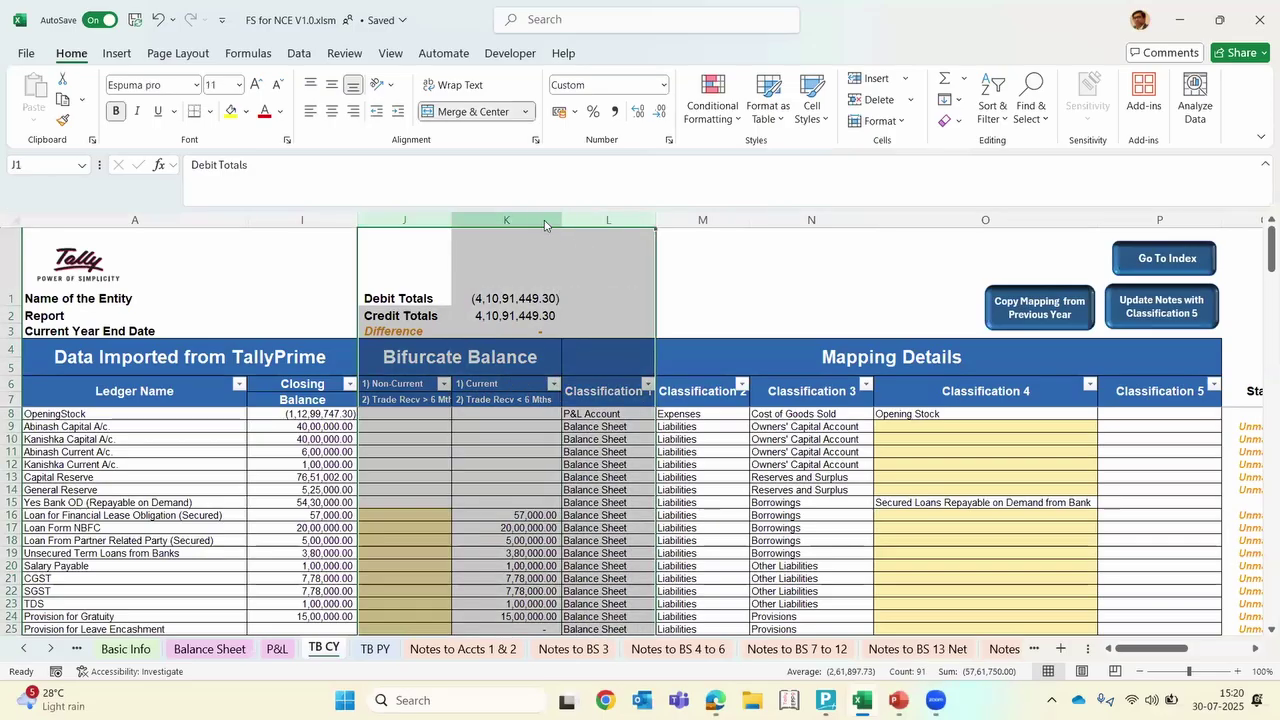
right_click(546, 224)
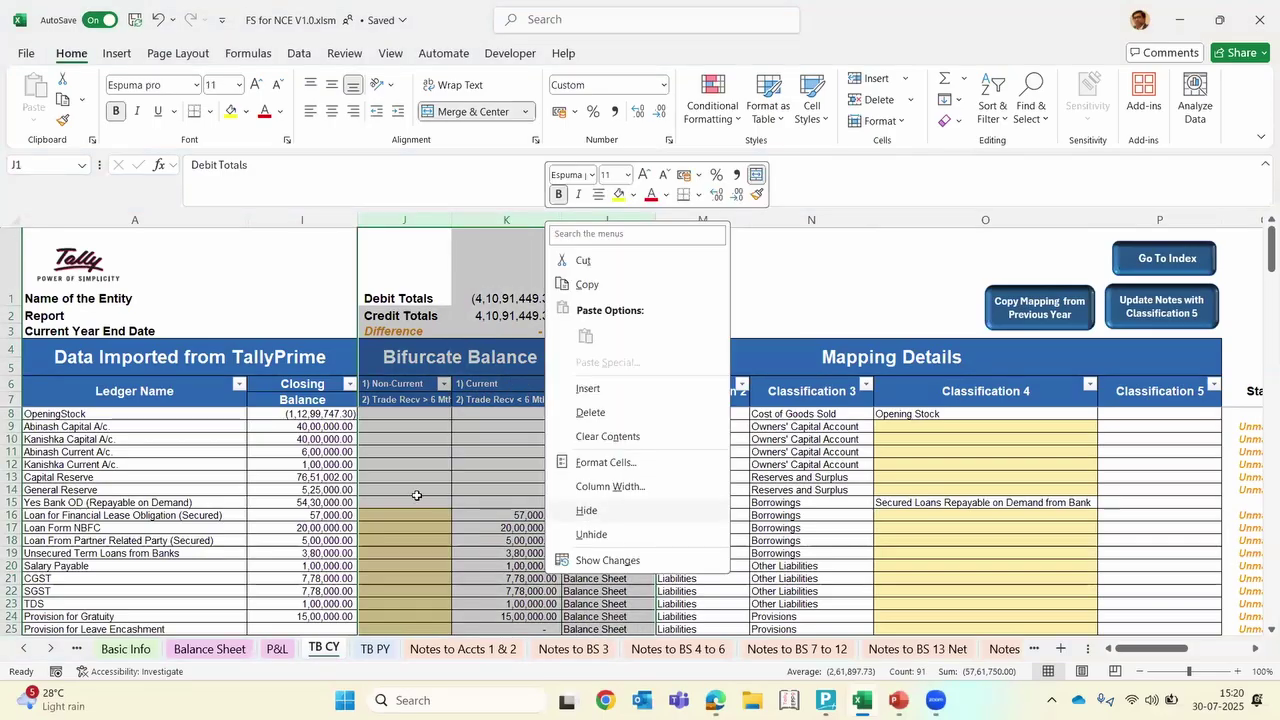
left_click(588, 512)
left_click(364, 488)
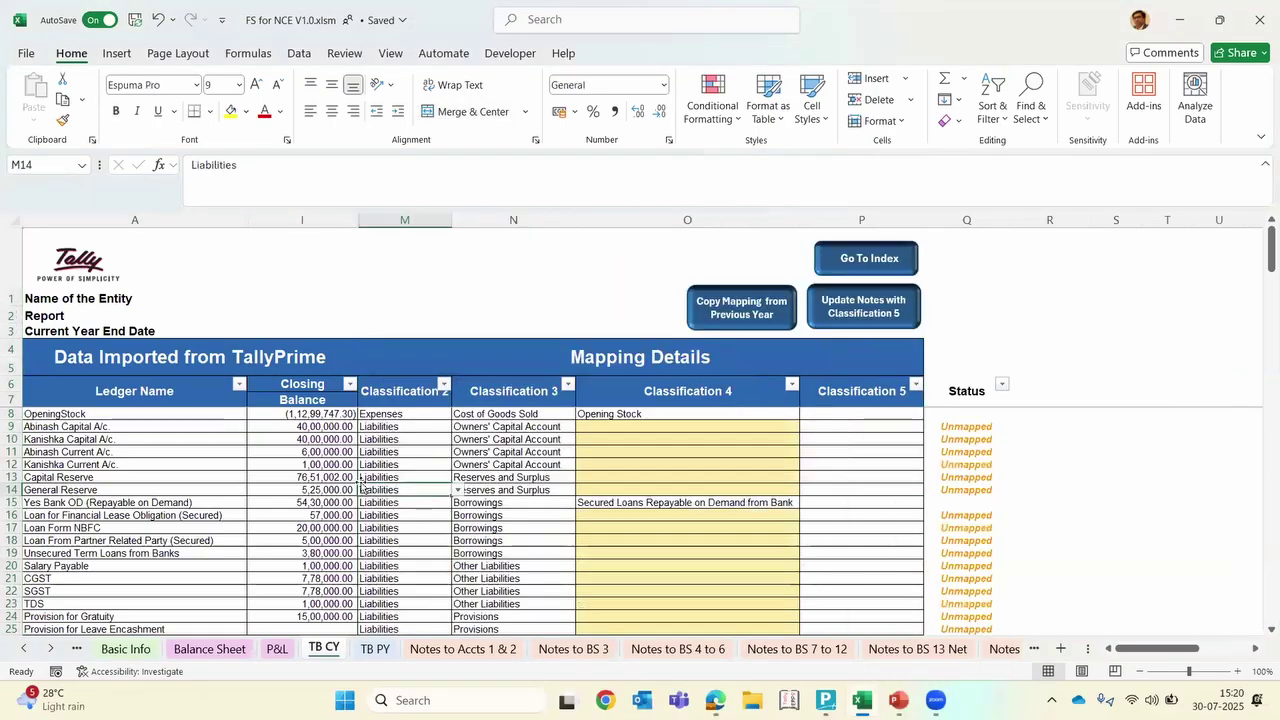
Set Classification 4 of the first partner's capital ledger in row 9 to Capital A/c 1
left_click(99, 437)
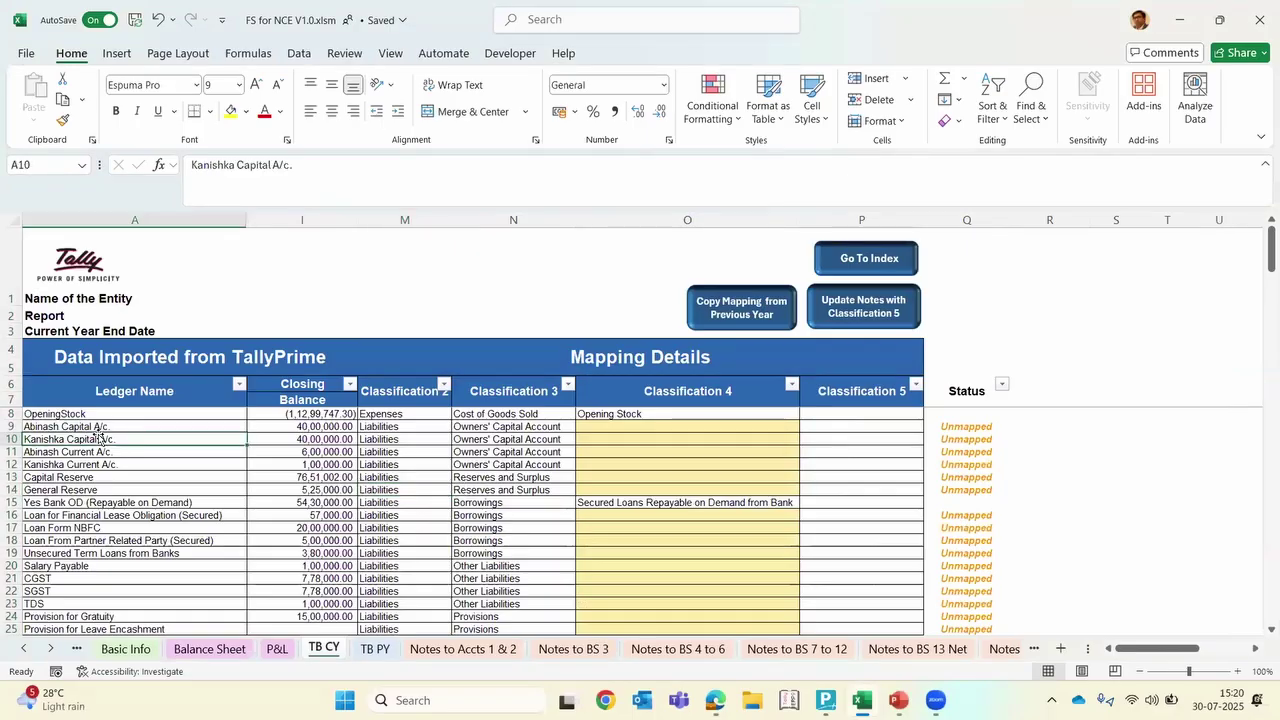
key("Right")
key("Right")
key("Right")
key("Right")
key("Up")
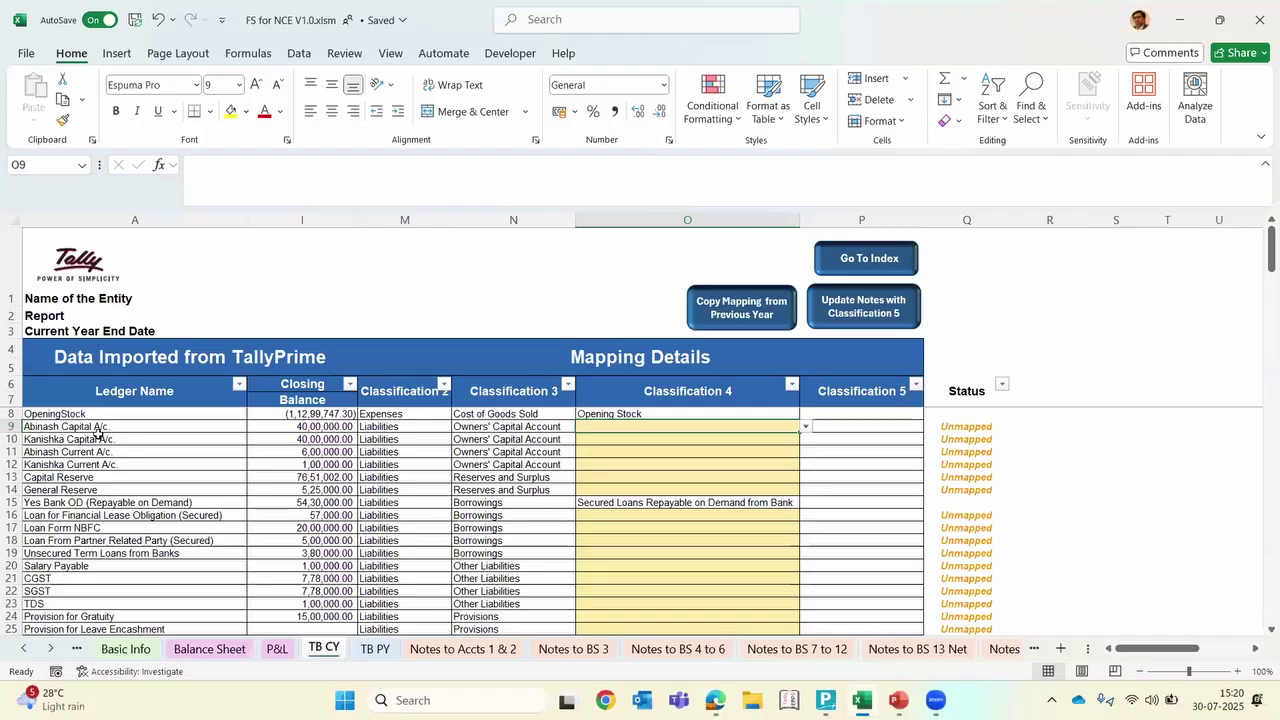
key("Left")
key("Left")
key("Left")
key("Right")
key("Right")
key("Right")
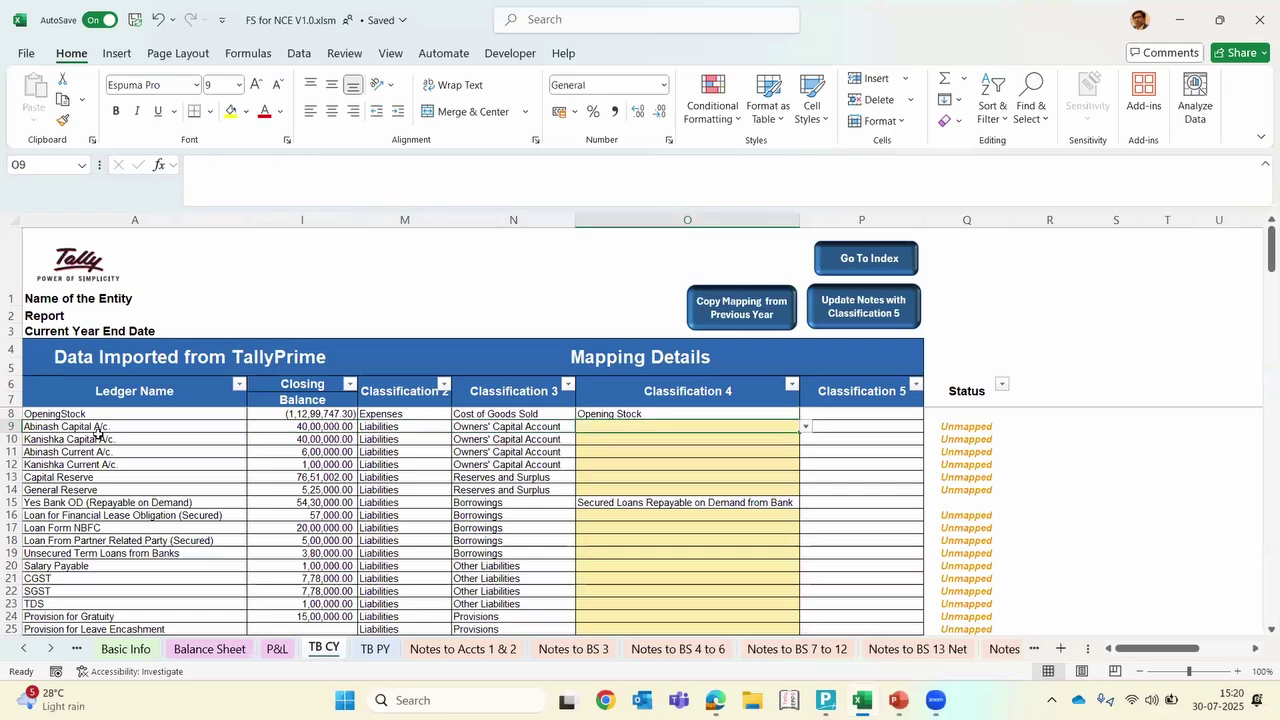
key("alt+Down")
key("Return")
Set Classification 4 of the second partner's capital ledger in row 10 to Capital A/c 2
key("Down")
key("alt+Down")
key("Down")
key("Down")
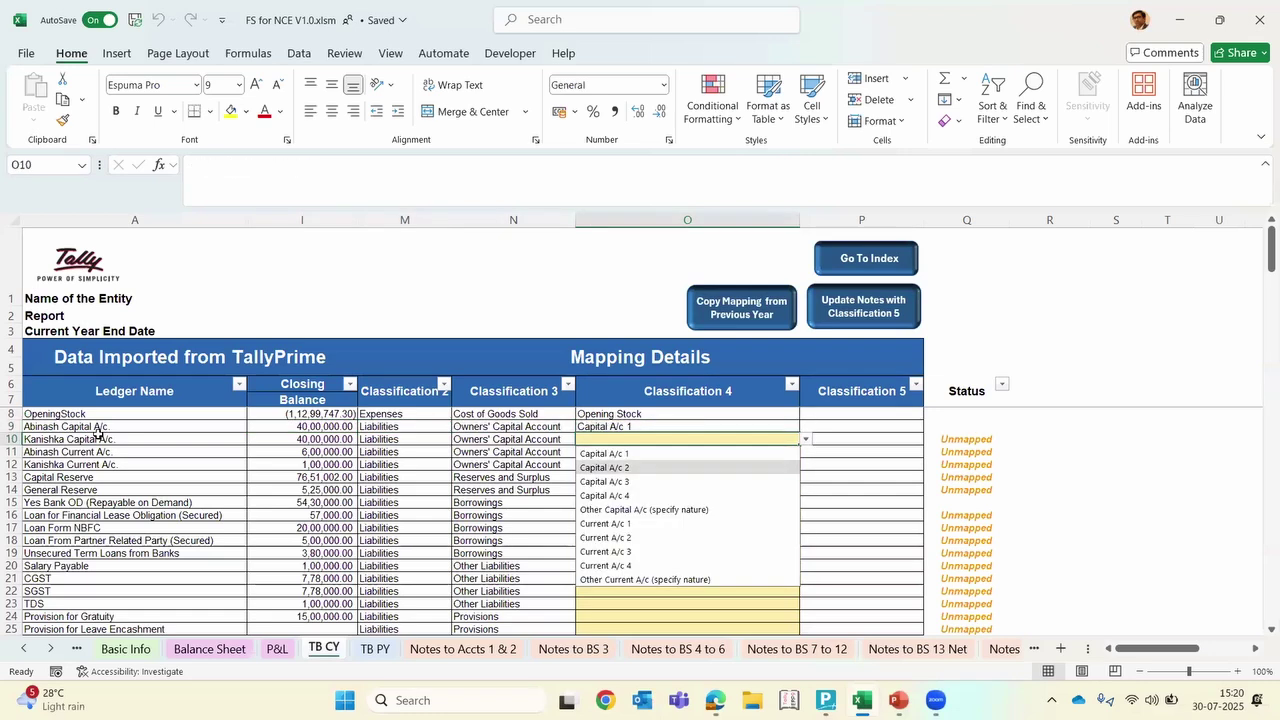
key("Return")
Set Classification 4 of the first partner's current account ledger in row 11 to Current A/c 1
key("Down")
key("alt")
key("alt+Down")
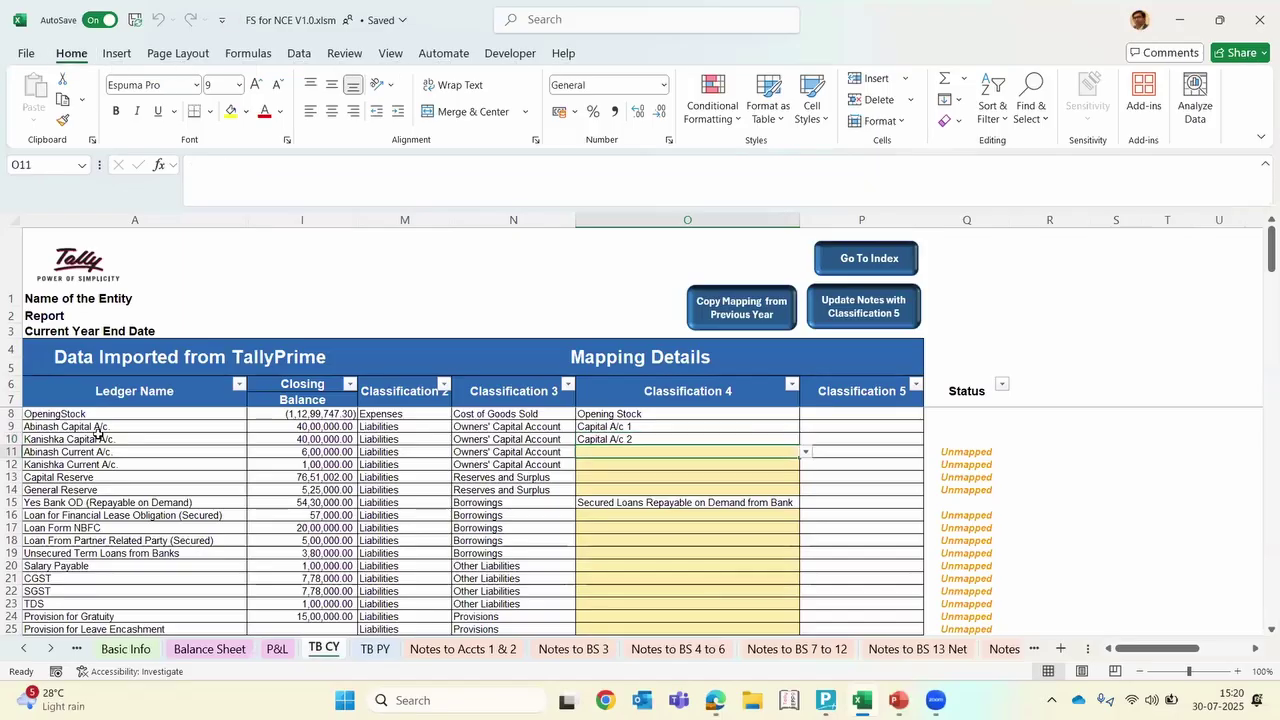
key("alt+Down")
key("Down")
key("Down")
key("Return")
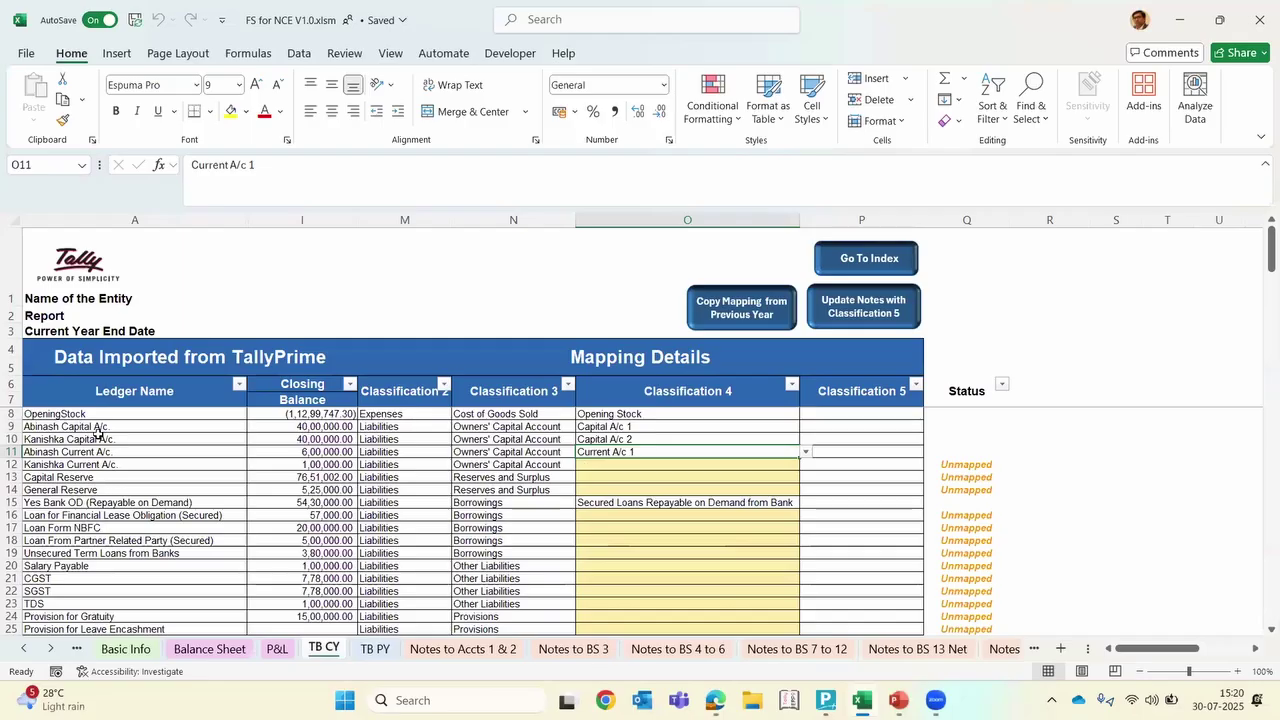
Set Classification 4 of the second partner's current account ledger in row 12 to Current A/c 2
key("Down")
key("alt+Down")
key("Down")
key("Down")
key("Down")
key("Down")
key("Down")
key("Down")
key("Return")
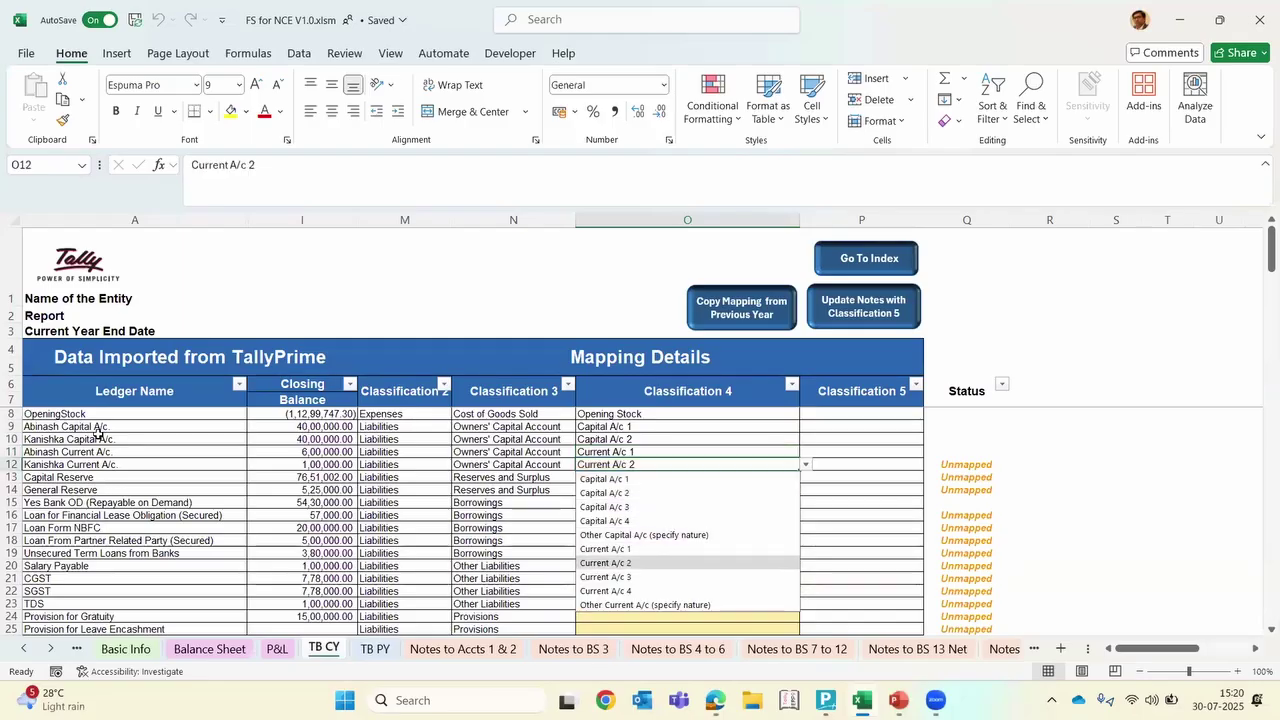
Check the two reserve ledgers in rows 13 and 14 and review the Classification 4 options offered for Capital Reserve
key("Down")
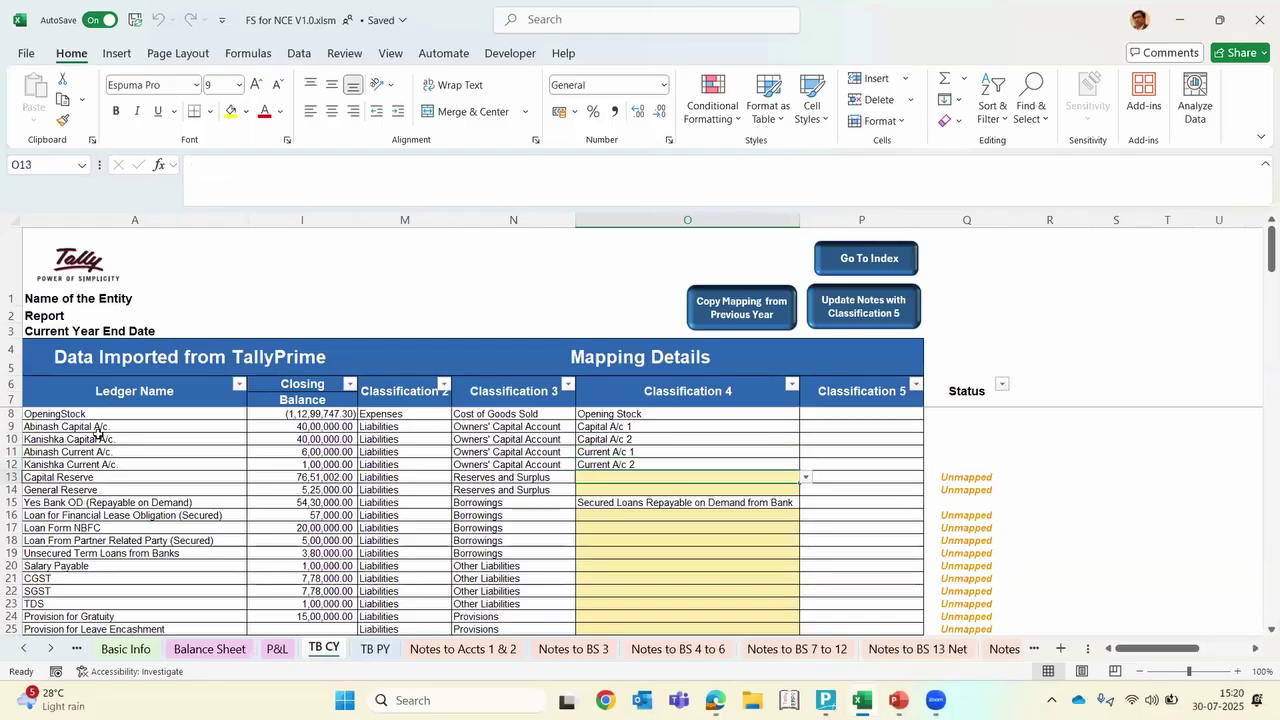
key("Home")
key("Down")
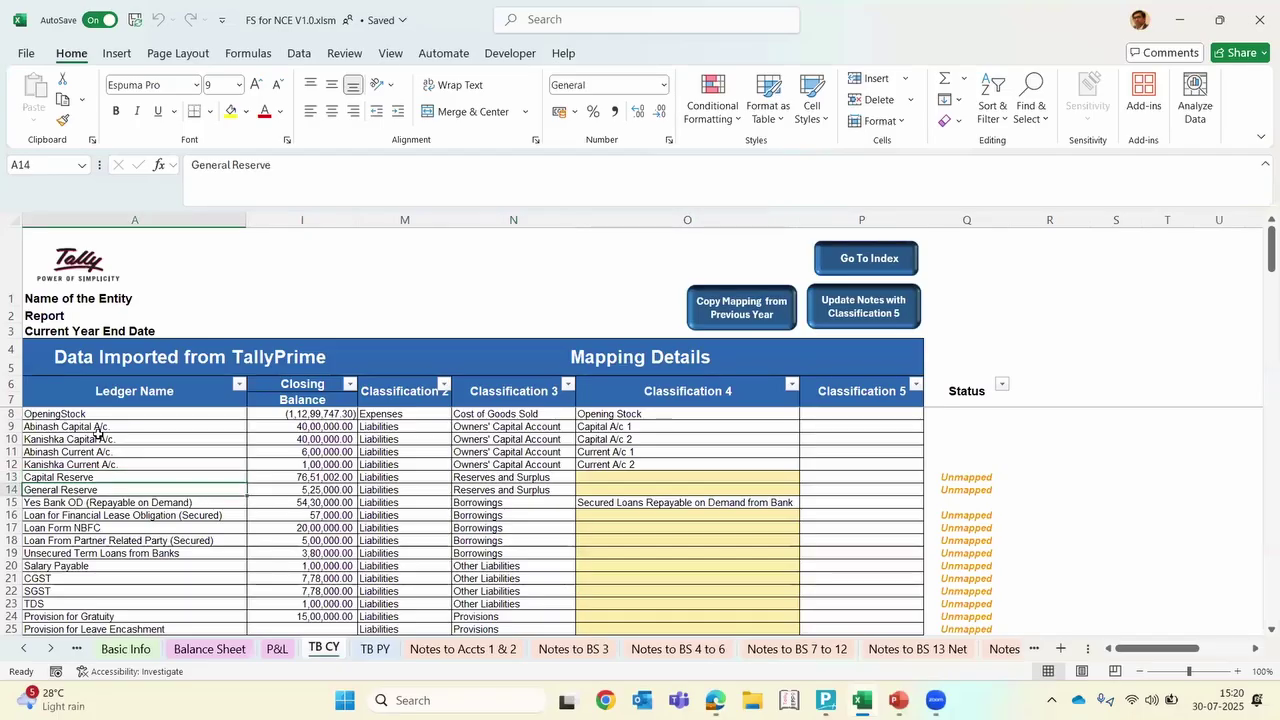
key("Up")
key("Right")
key("Right")
key("Right")
key("Right")
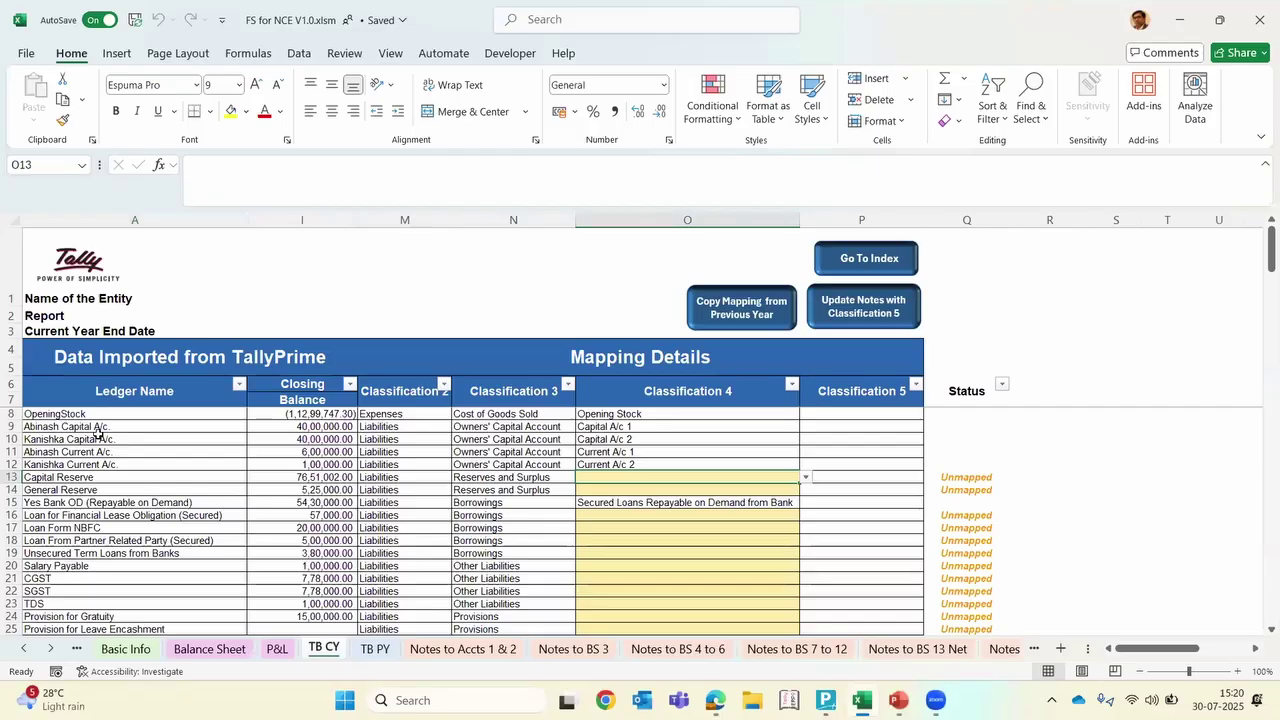
key("alt+Down")
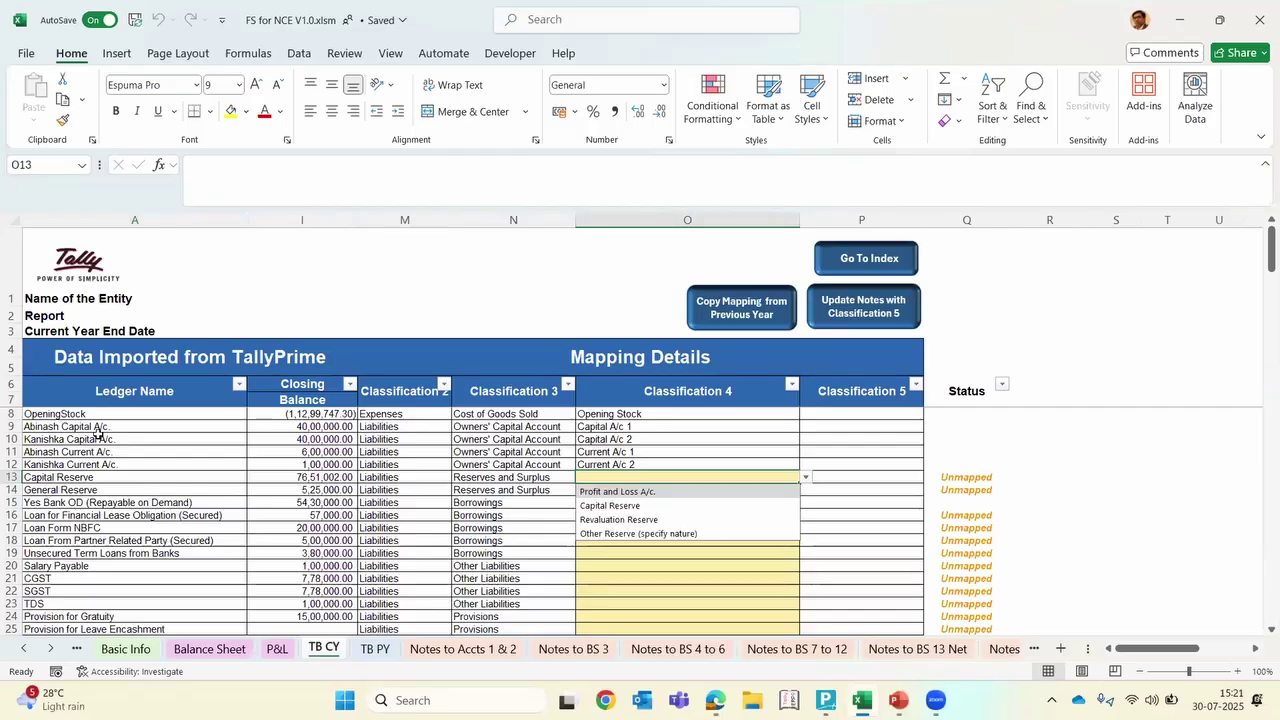
key("Down")
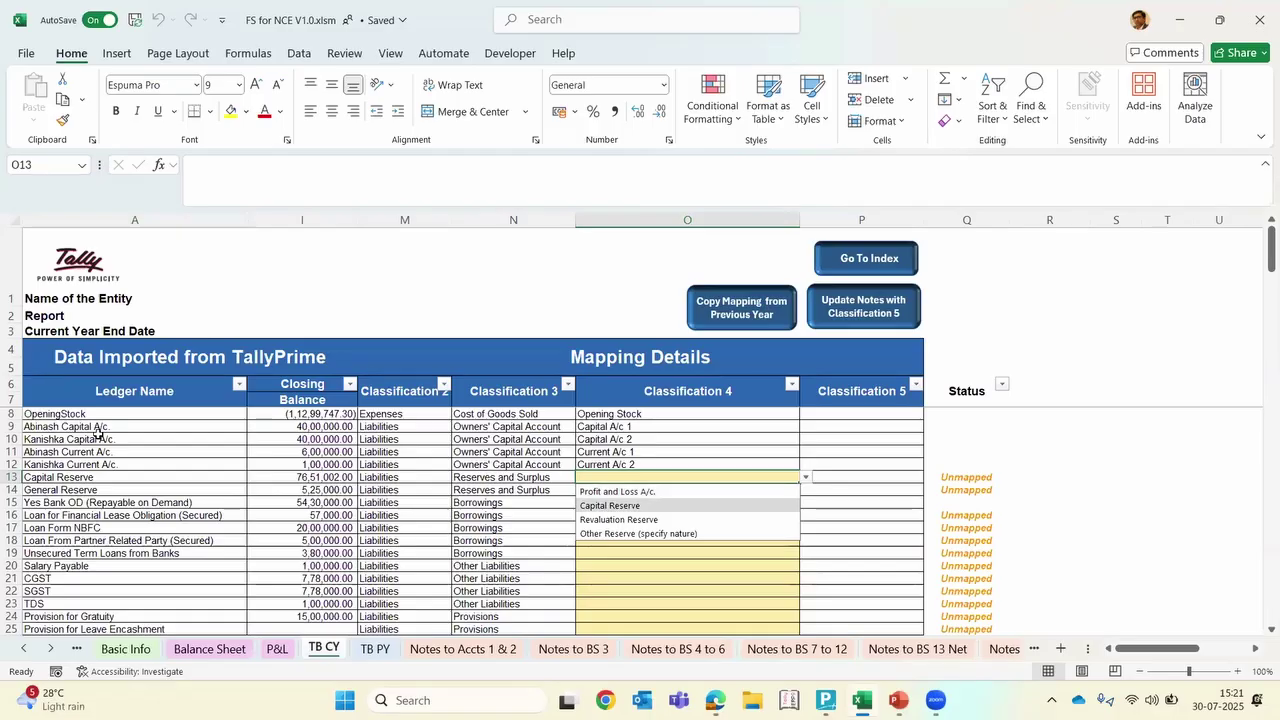
key("Down")
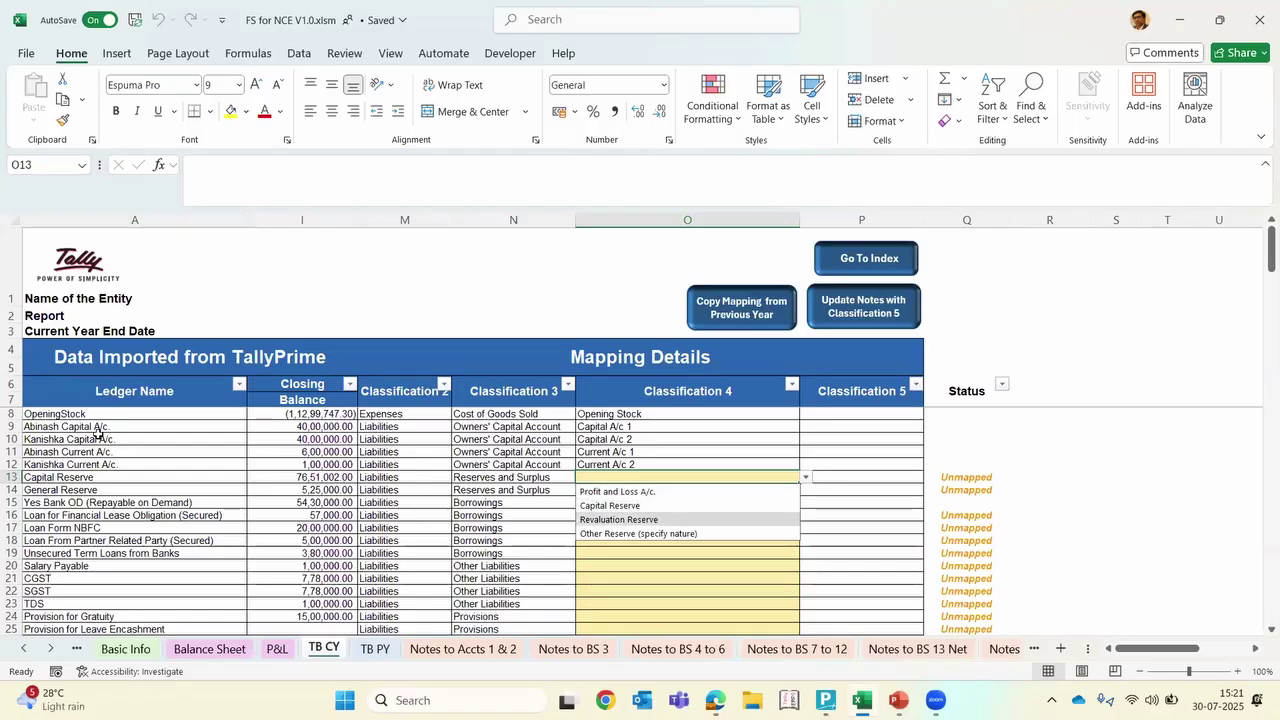
key("Up")
key("Up")
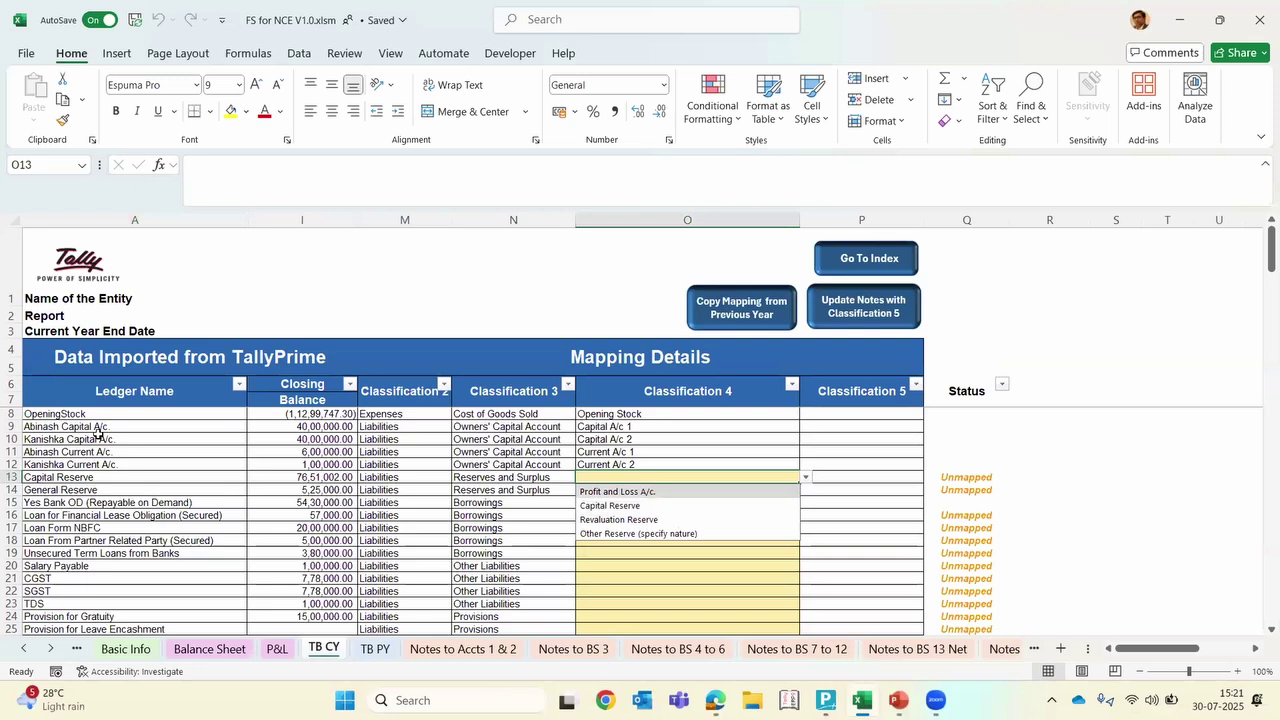
key("Down")
key("Down")
key("Down")
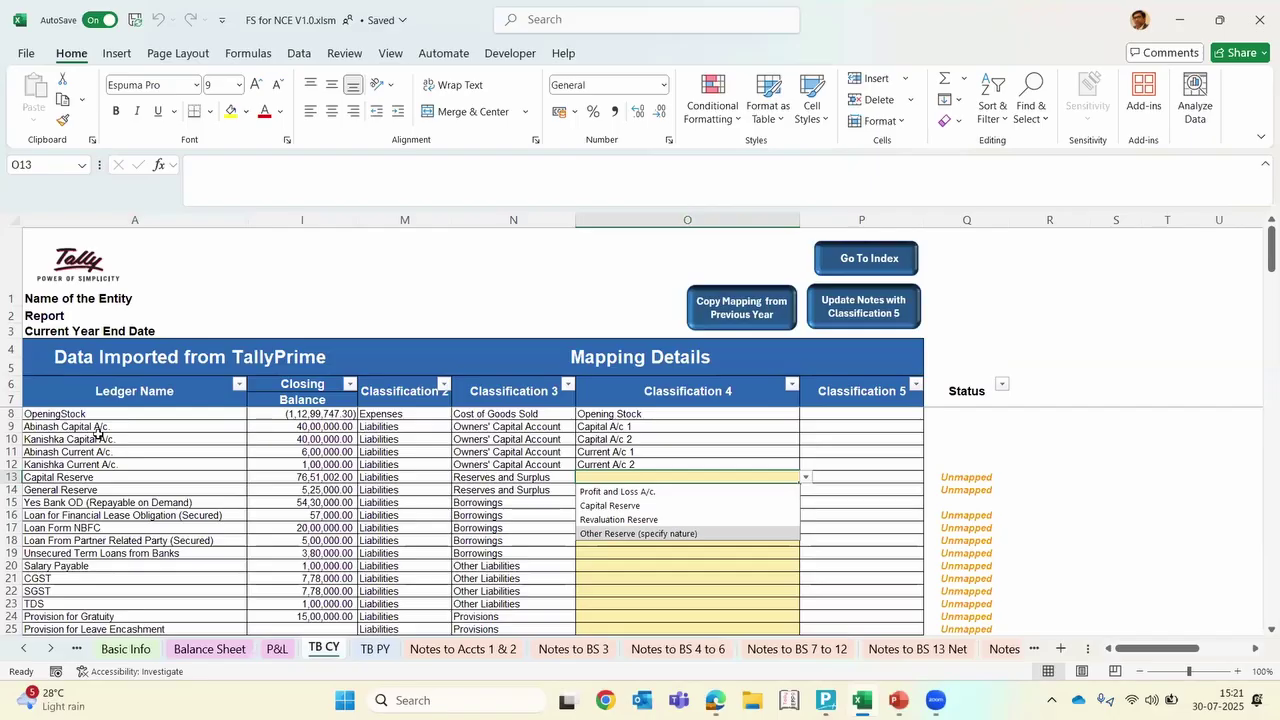
key("Escape")
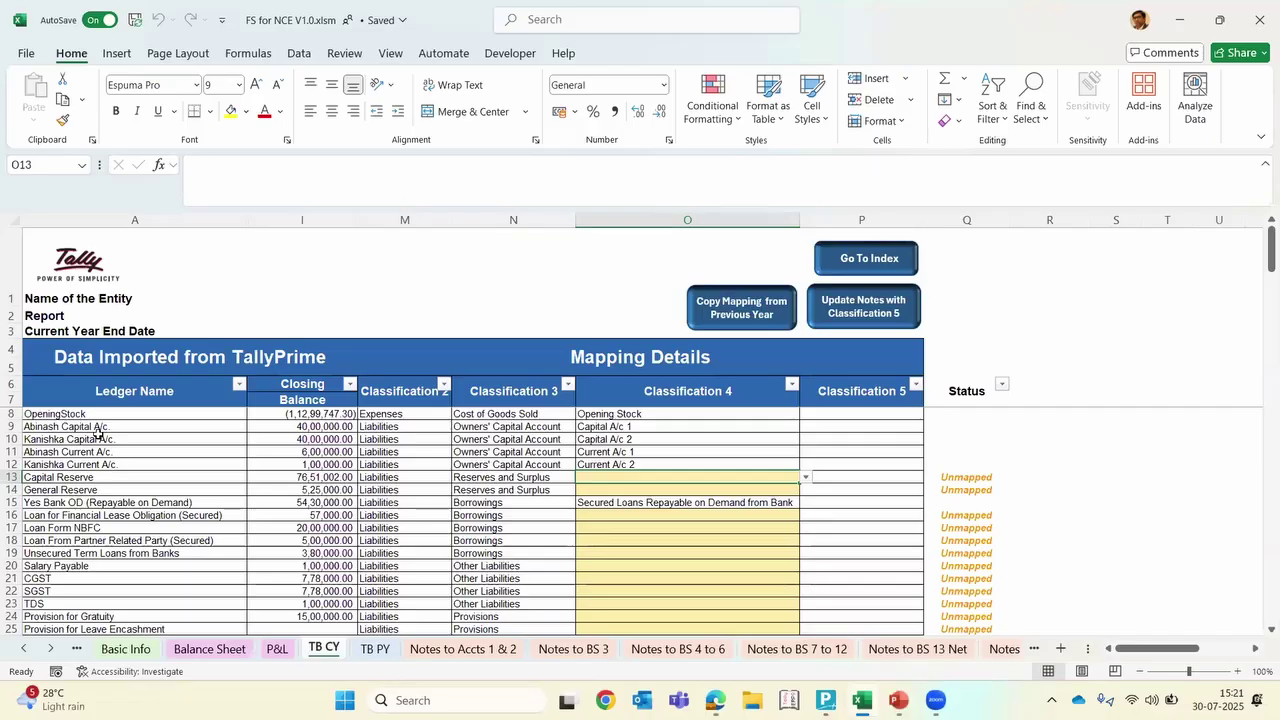
Set Classification 4 of the Capital Reserve ledger in row 13 to Capital Reserve
key("alt+Down")
key("Down")
key("Down")
key("Return")
Set Classification 4 of the General Reserve ledger in row 14 to Other Reserve (specify nature)
key("Down")
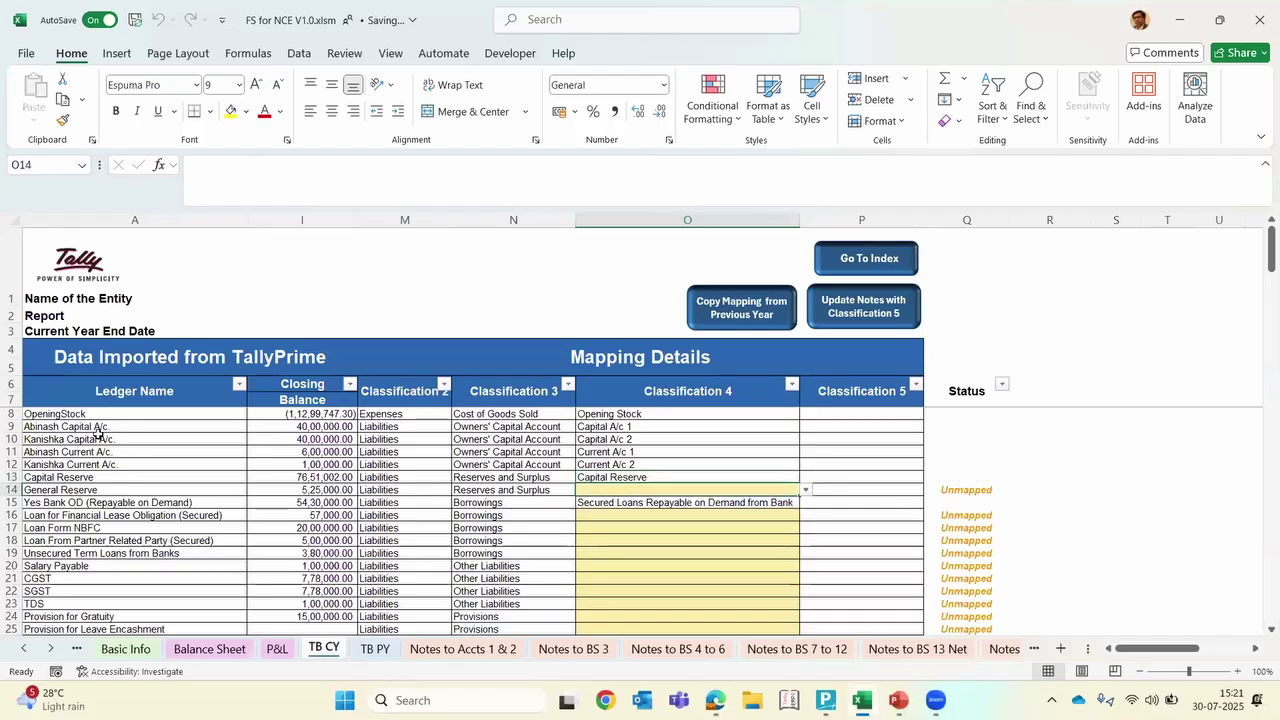
key("alt+Down")
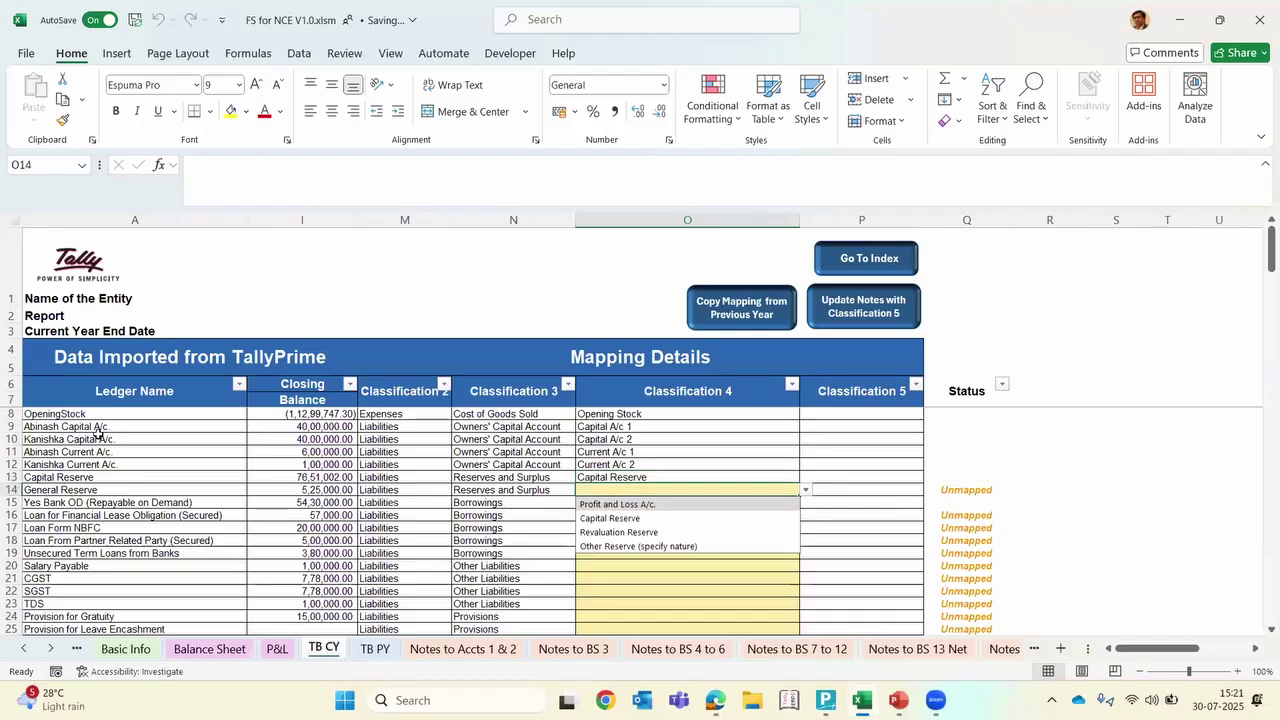
key("Down")
key("Down")
key("Down")
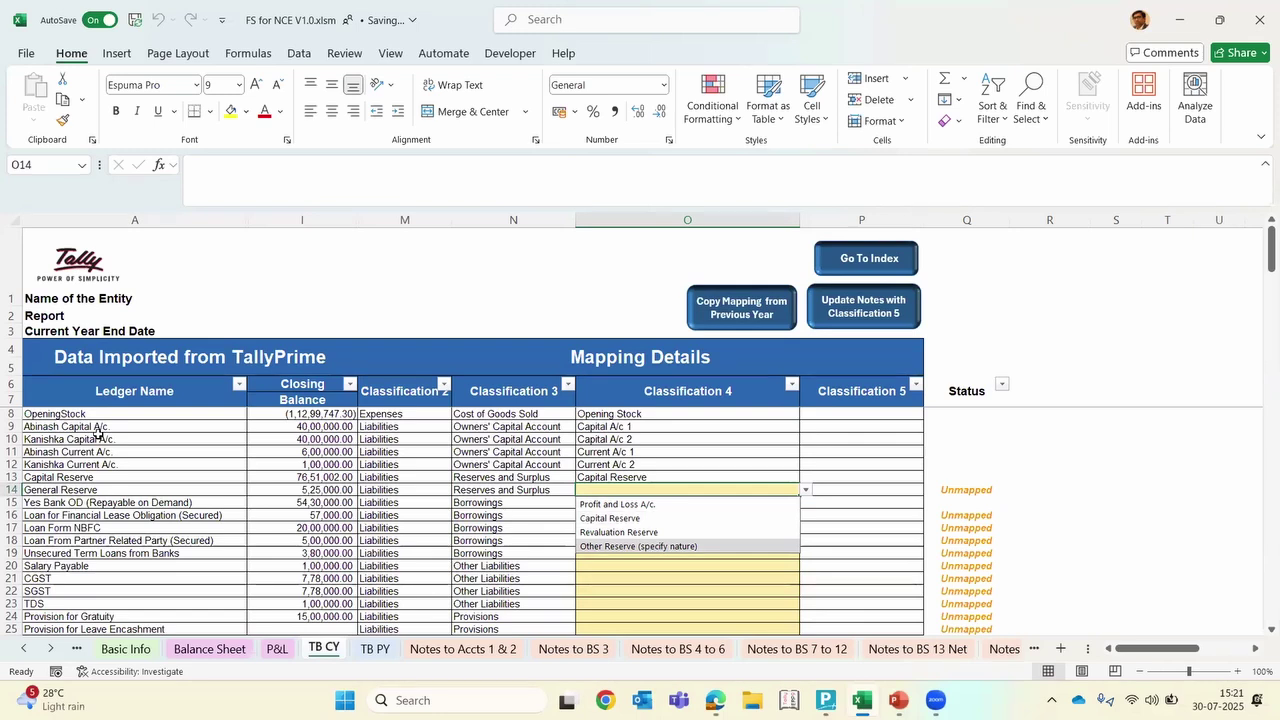
key("Return")
key("Right")
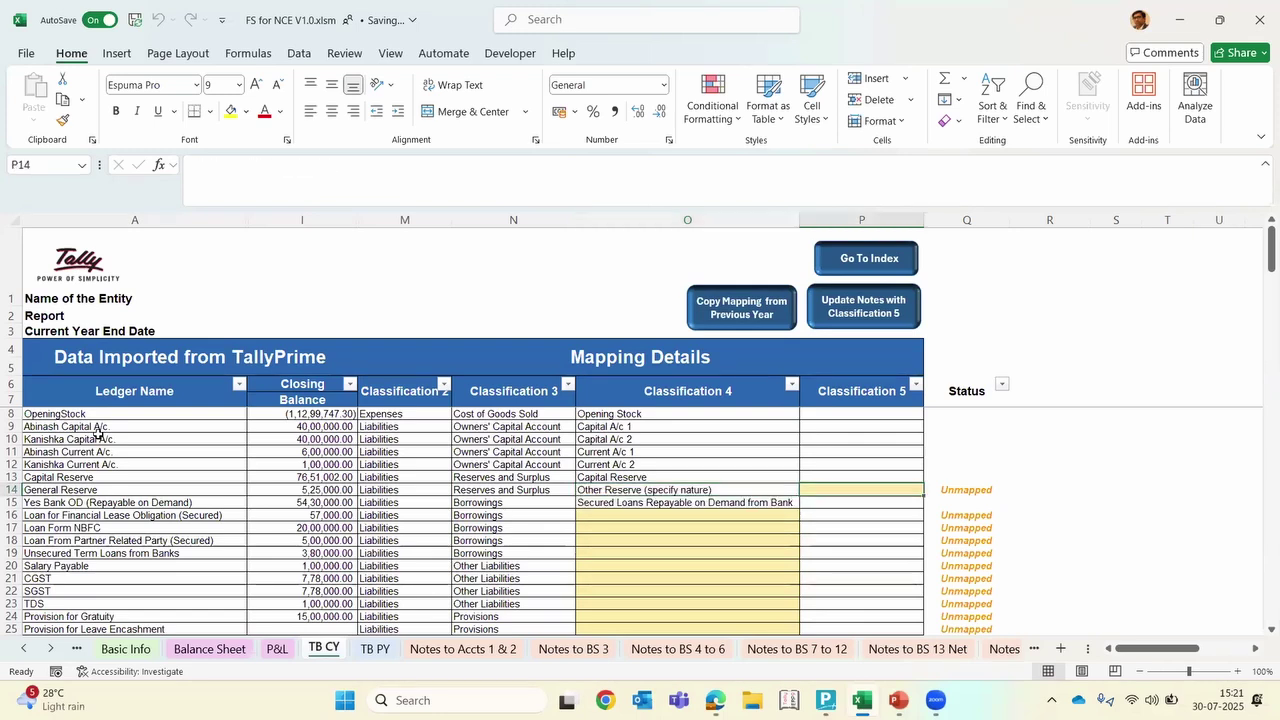
type("Ge")
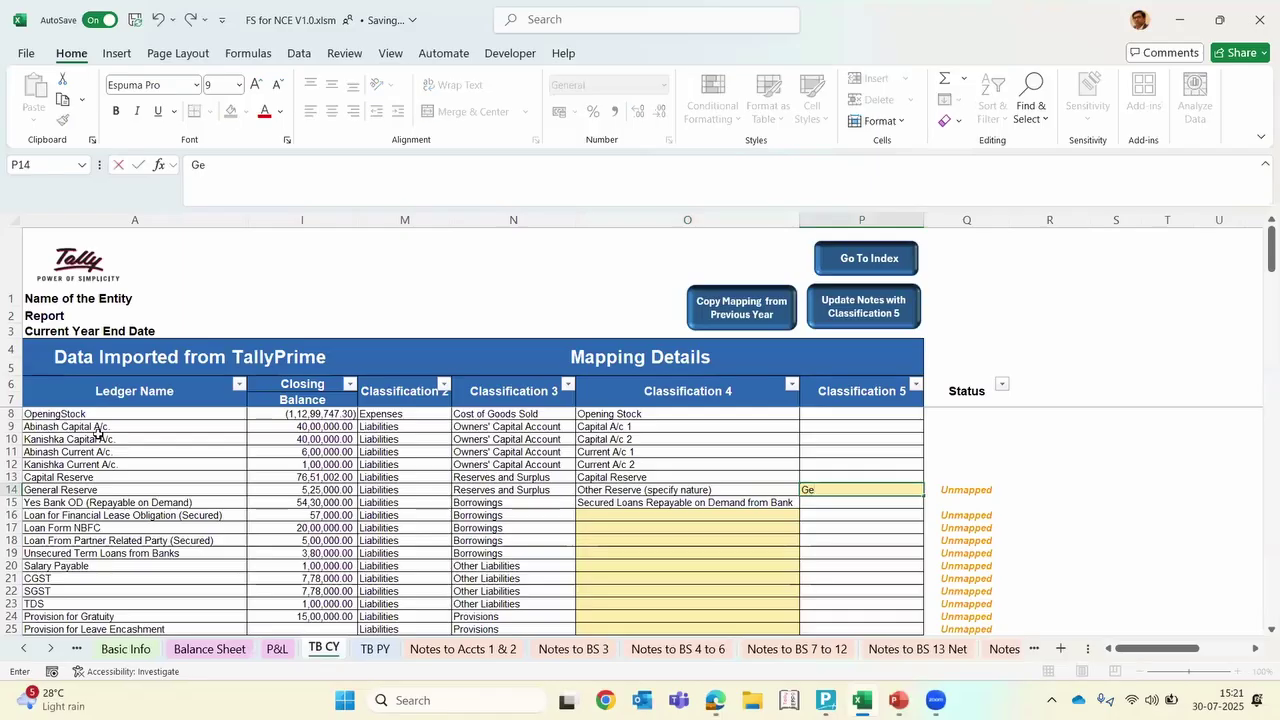
key("Escape")
Check the Classification 5 cell and mapping status of the General Reserve ledger in row 14
key("Down")
key("Left")
key("Down")
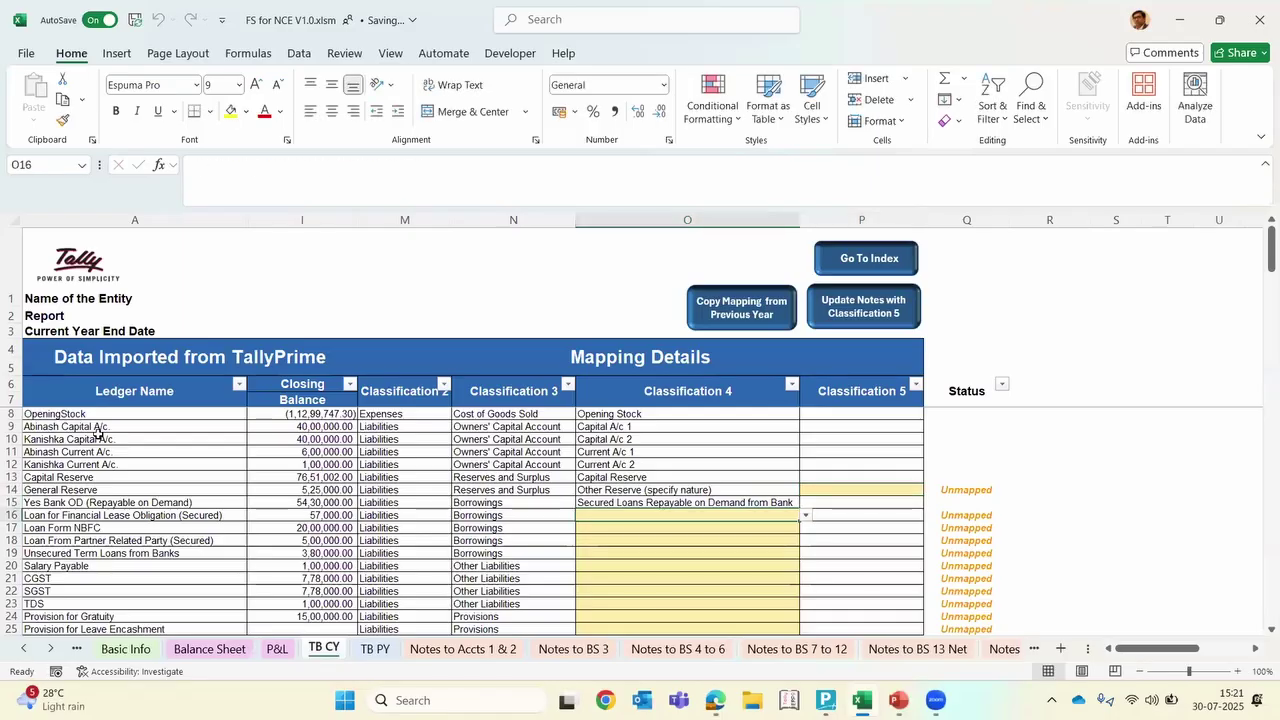
key("Up")
key("Up")
key("Right")
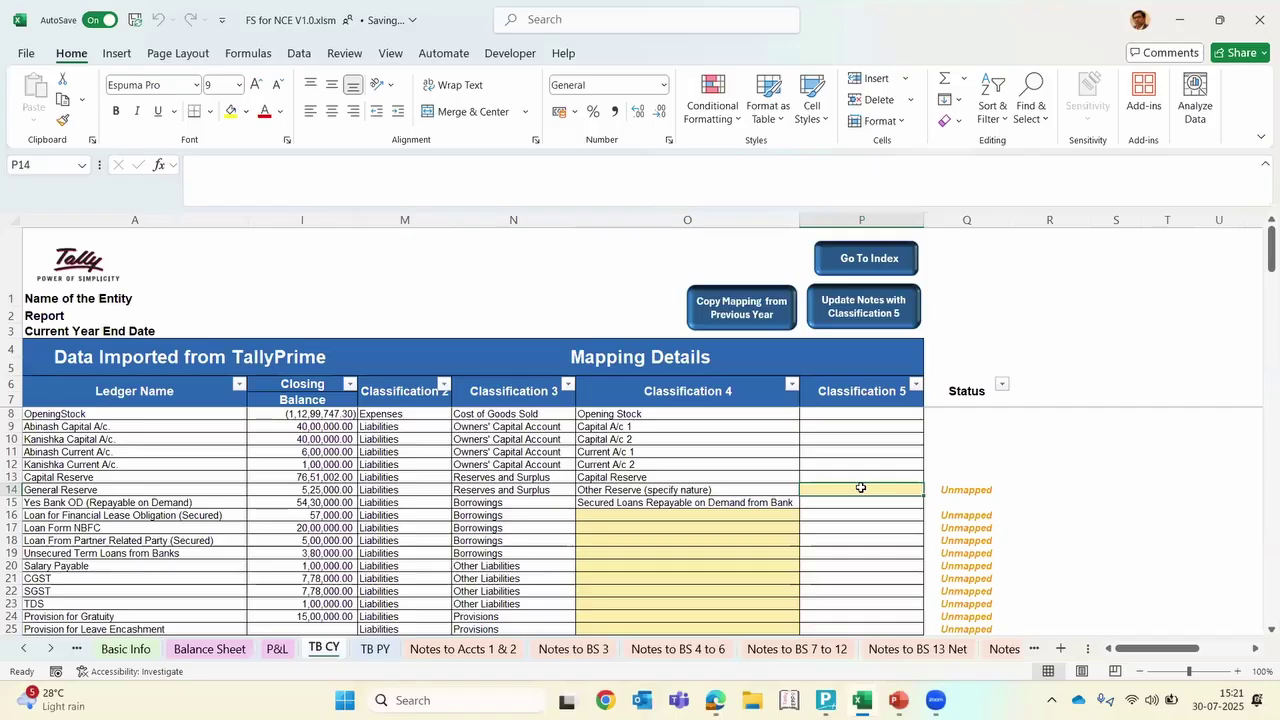
key("Right")
key("Left")
key("Right")
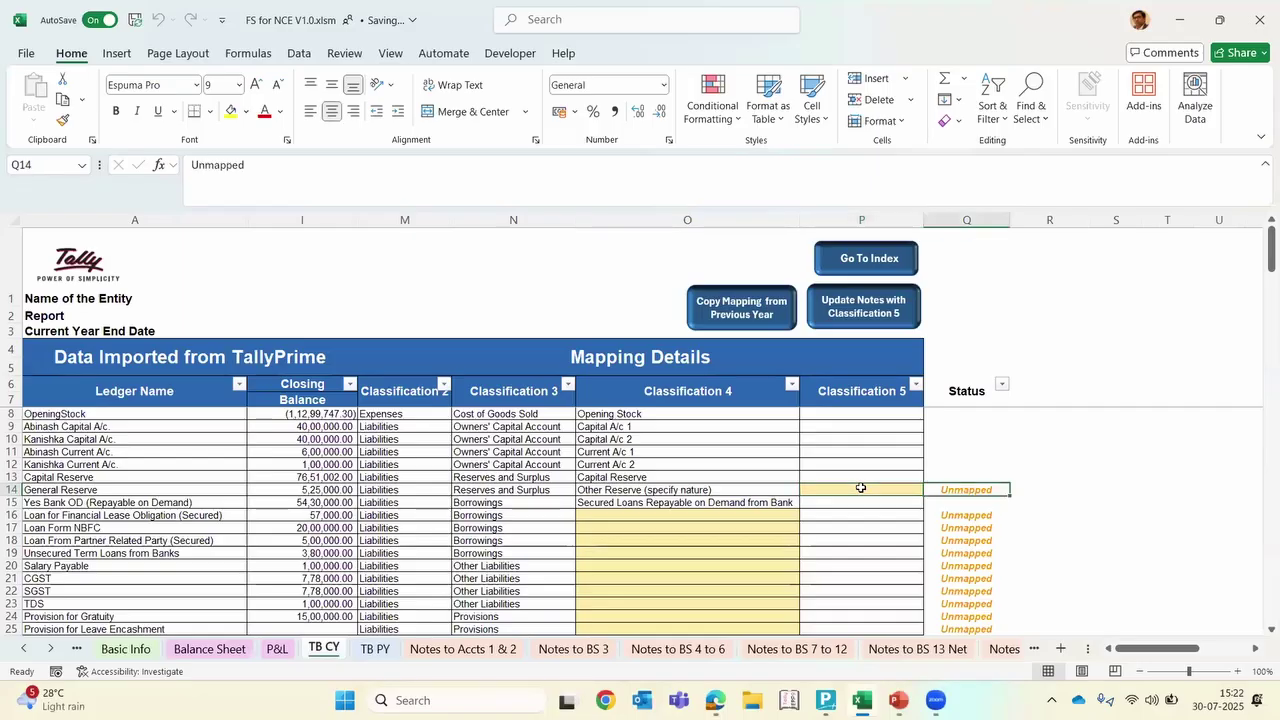
Set Classification 5 of the General Reserve ledger in row 14 to General Reserve
key("Left")
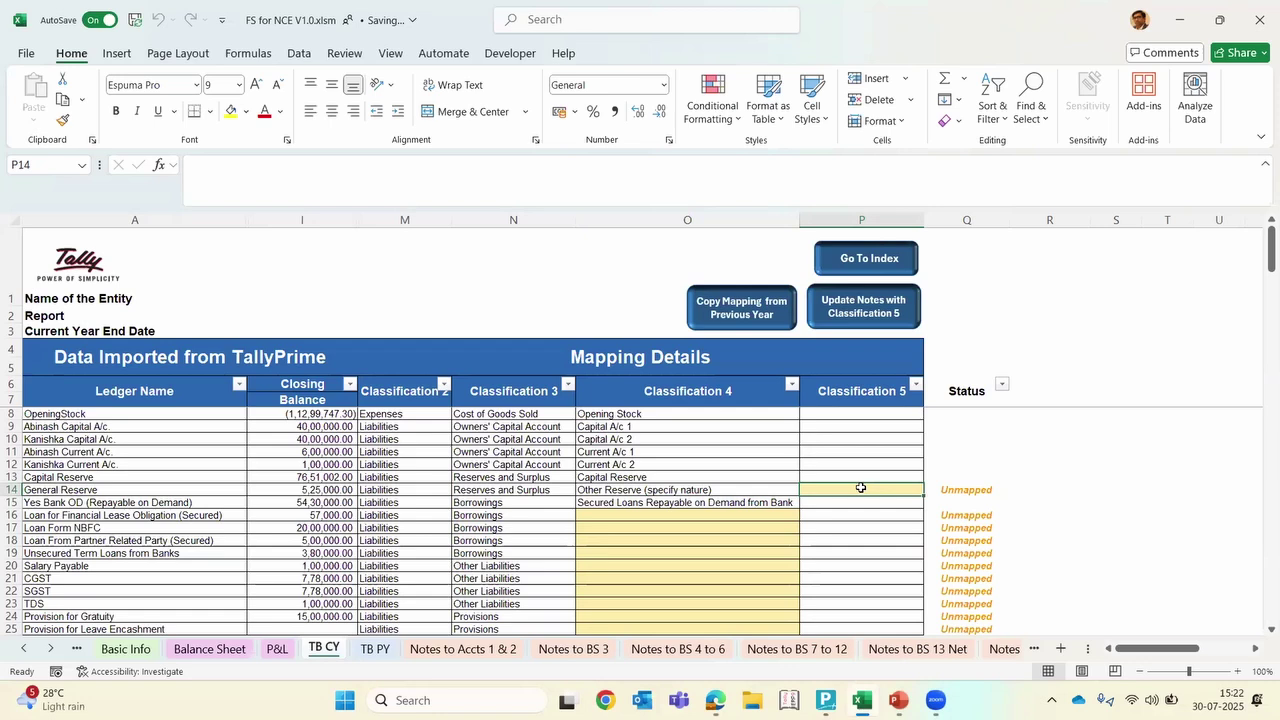
type("General")
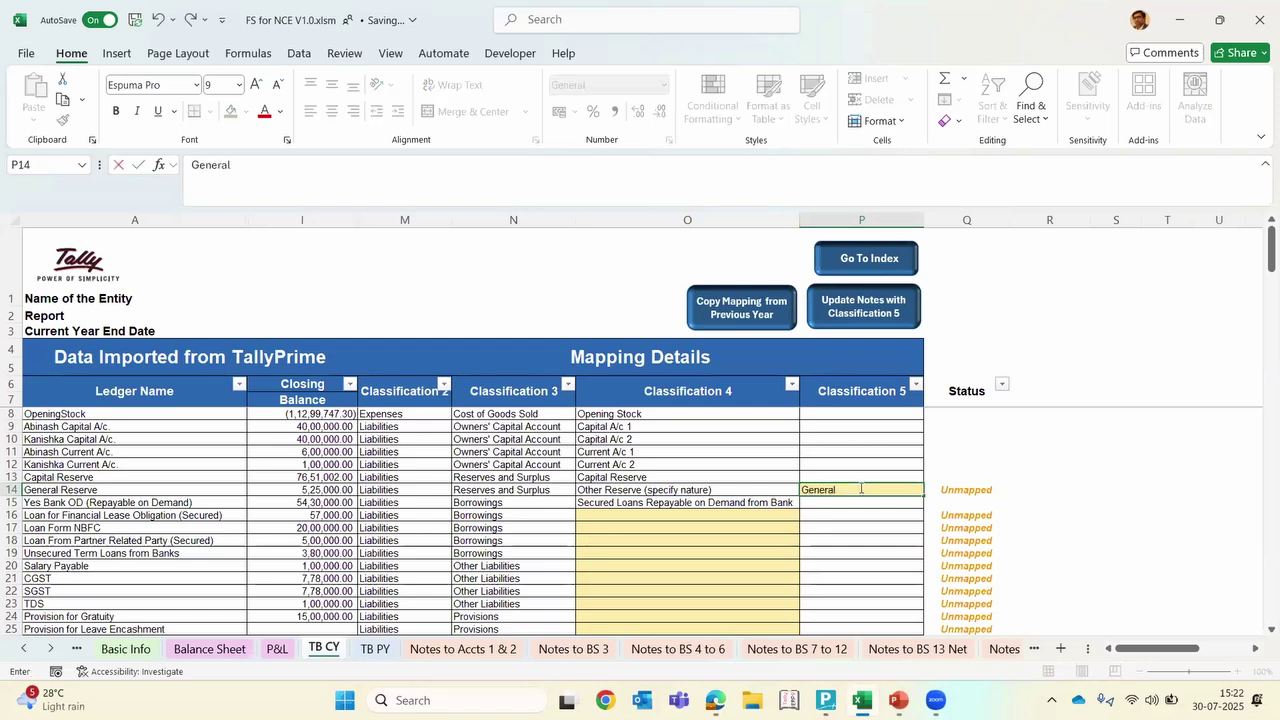
type(" Reserve")
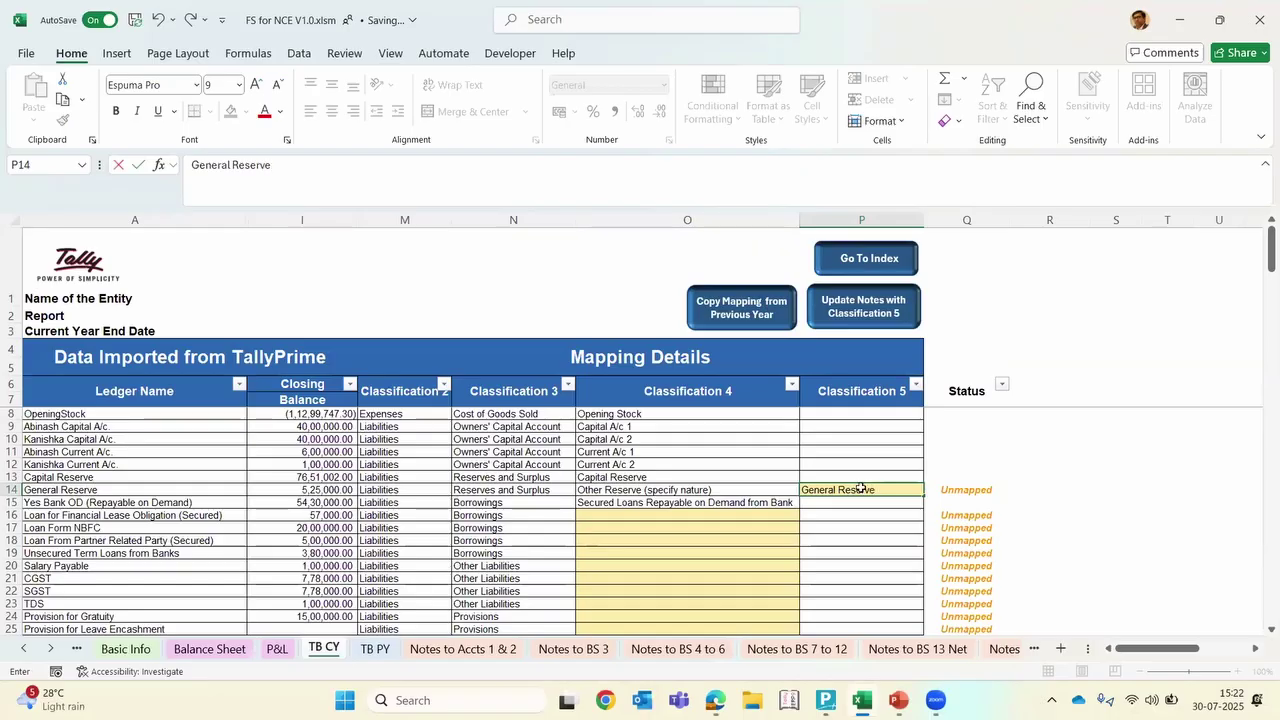
key("Return")
left_click(860, 488)
key("Right")
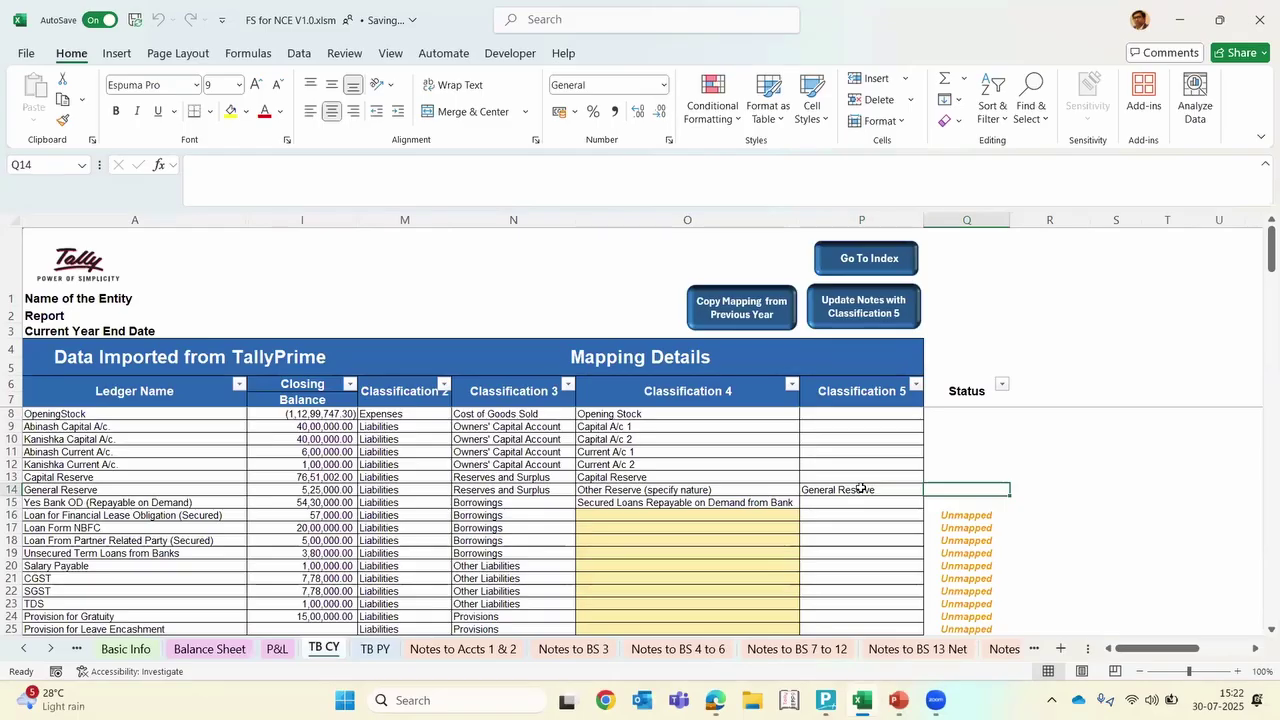
Review the Reserves and surplus note on the Notes to BS 4 to 6 sheet and return to the TB CY sheet
left_click(540, 543)
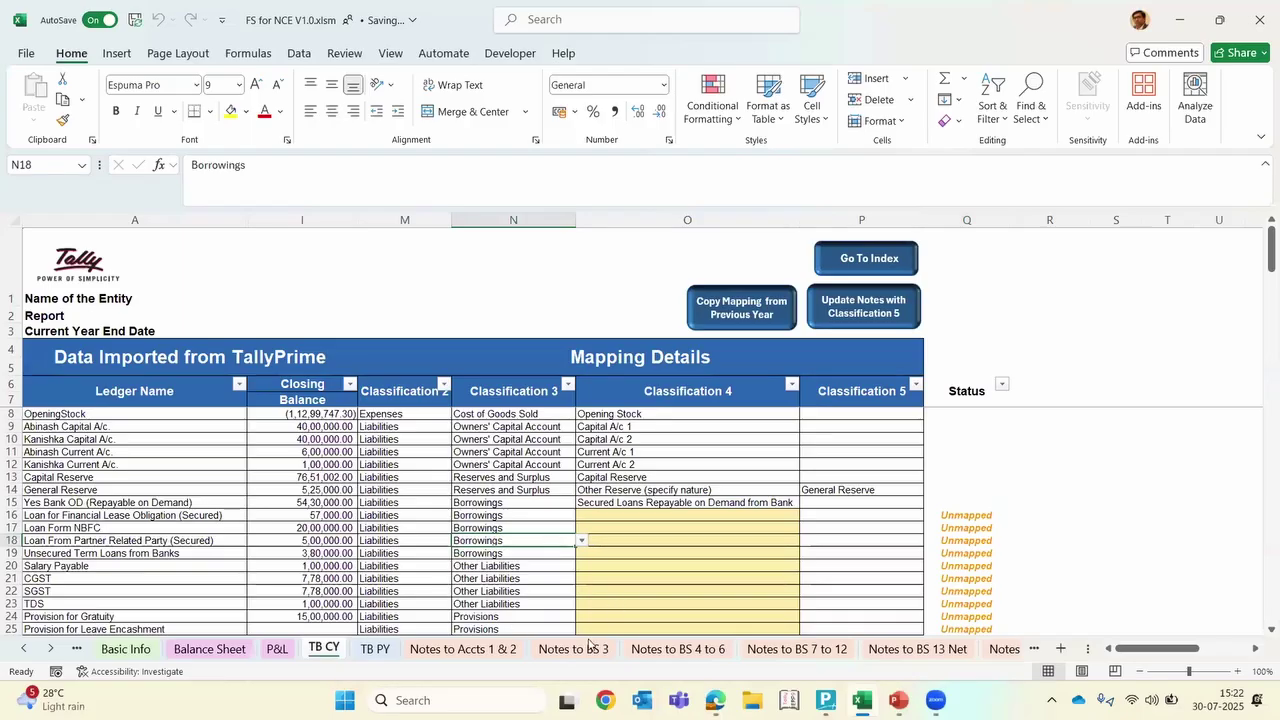
left_click(674, 649)
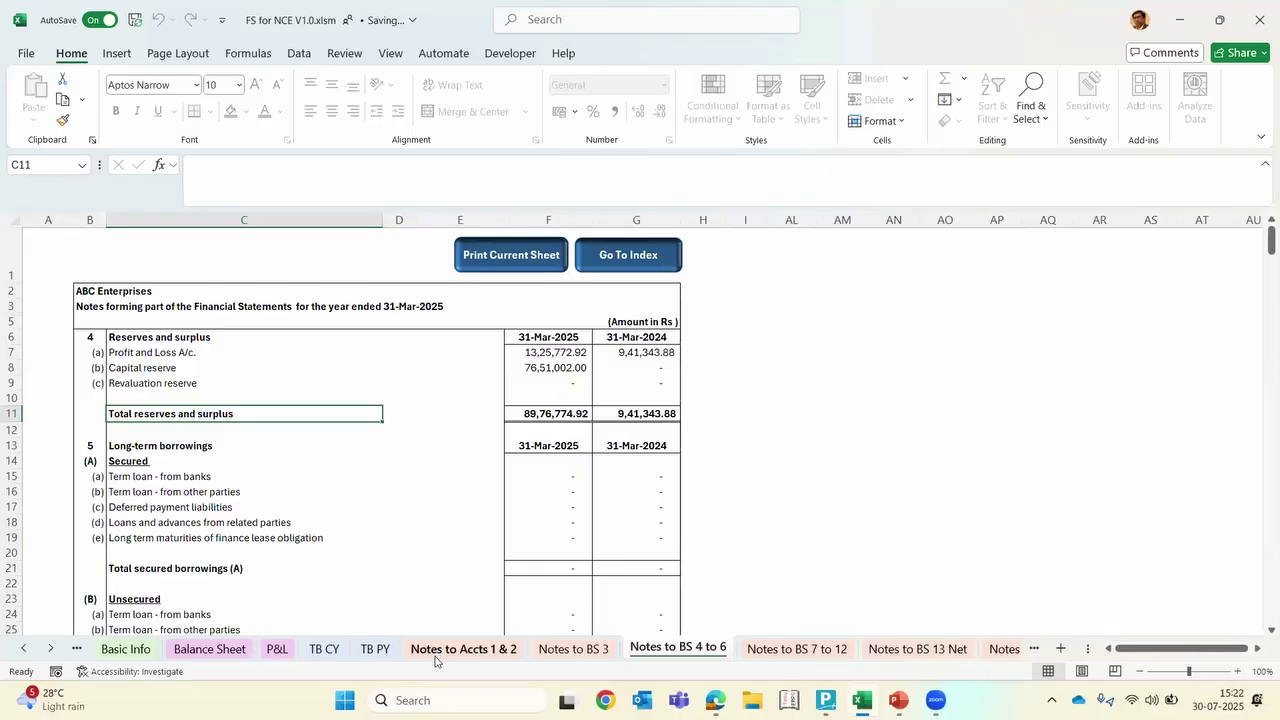
left_click(324, 651)
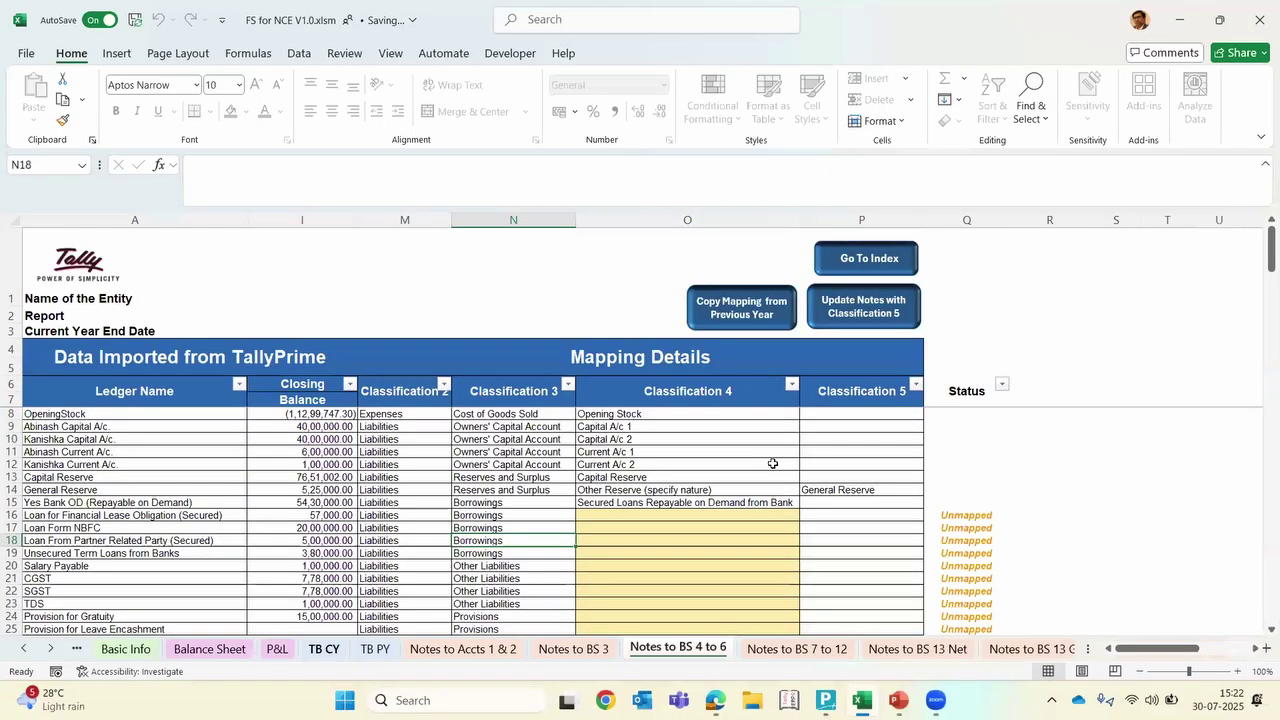
Update all notes with the Classification 5 entries and confirm the update
left_click(860, 489)
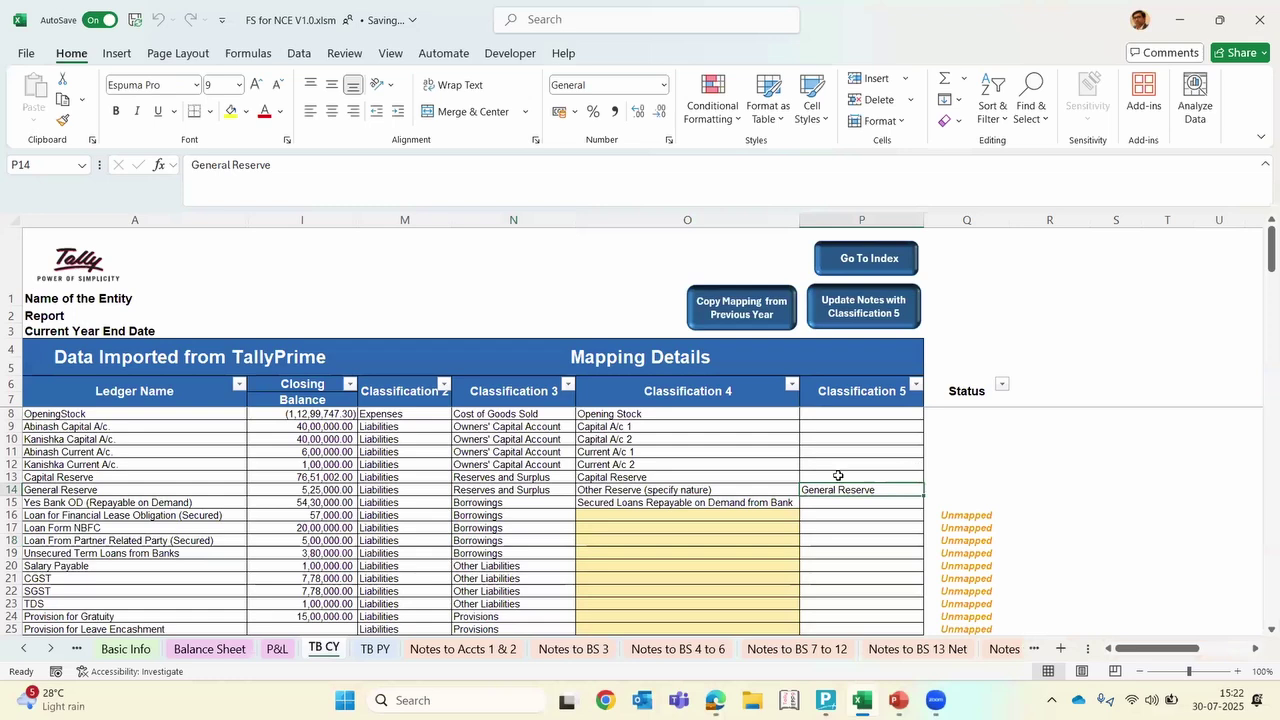
left_click(860, 316)
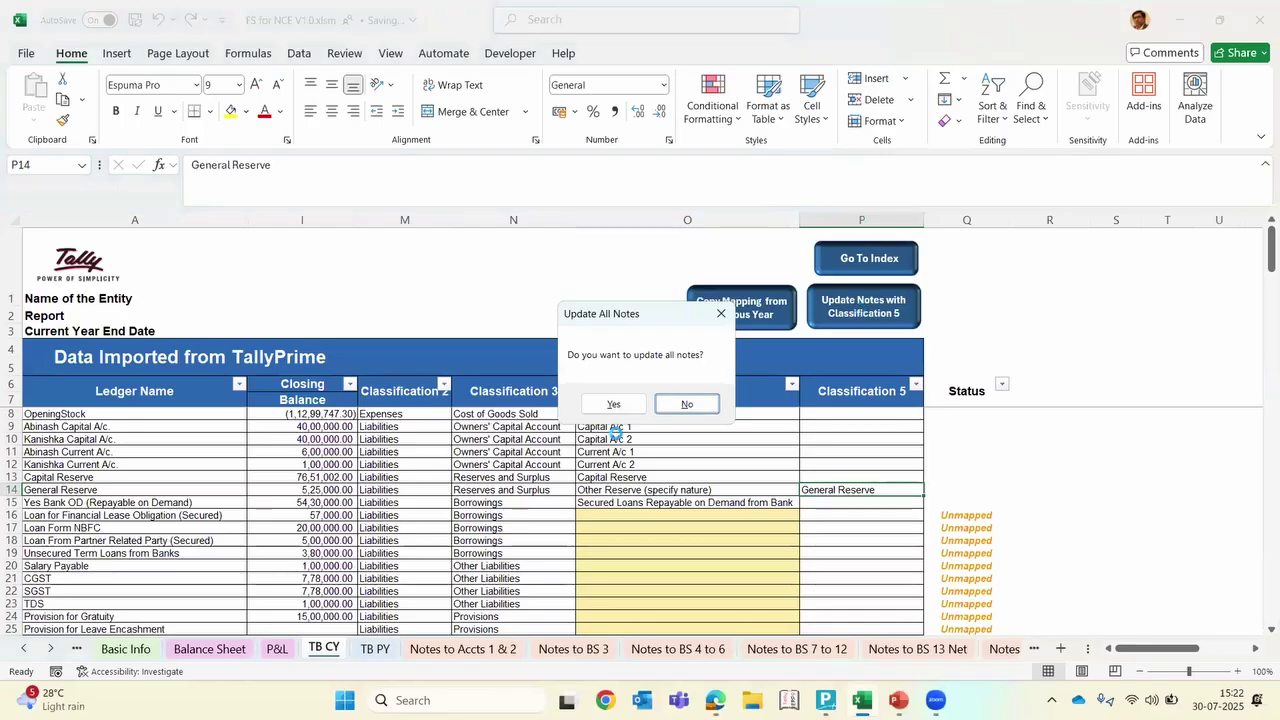
left_click(612, 403)
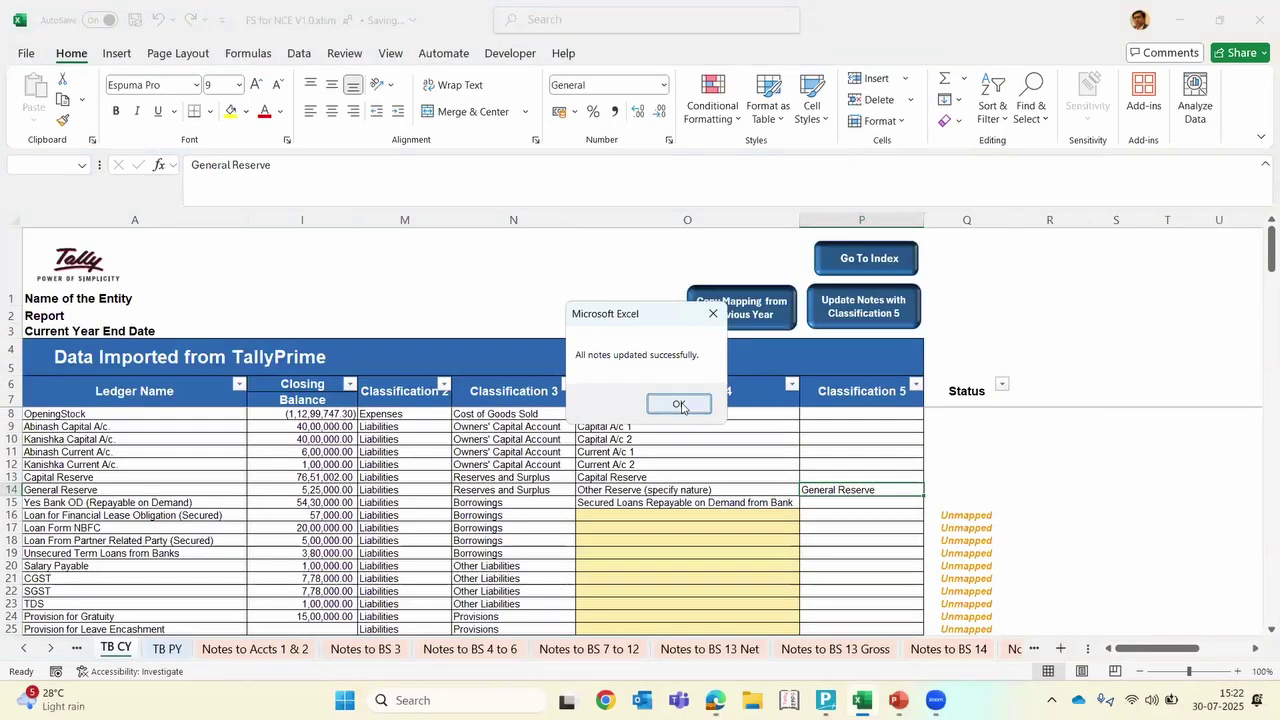
left_click(680, 405)
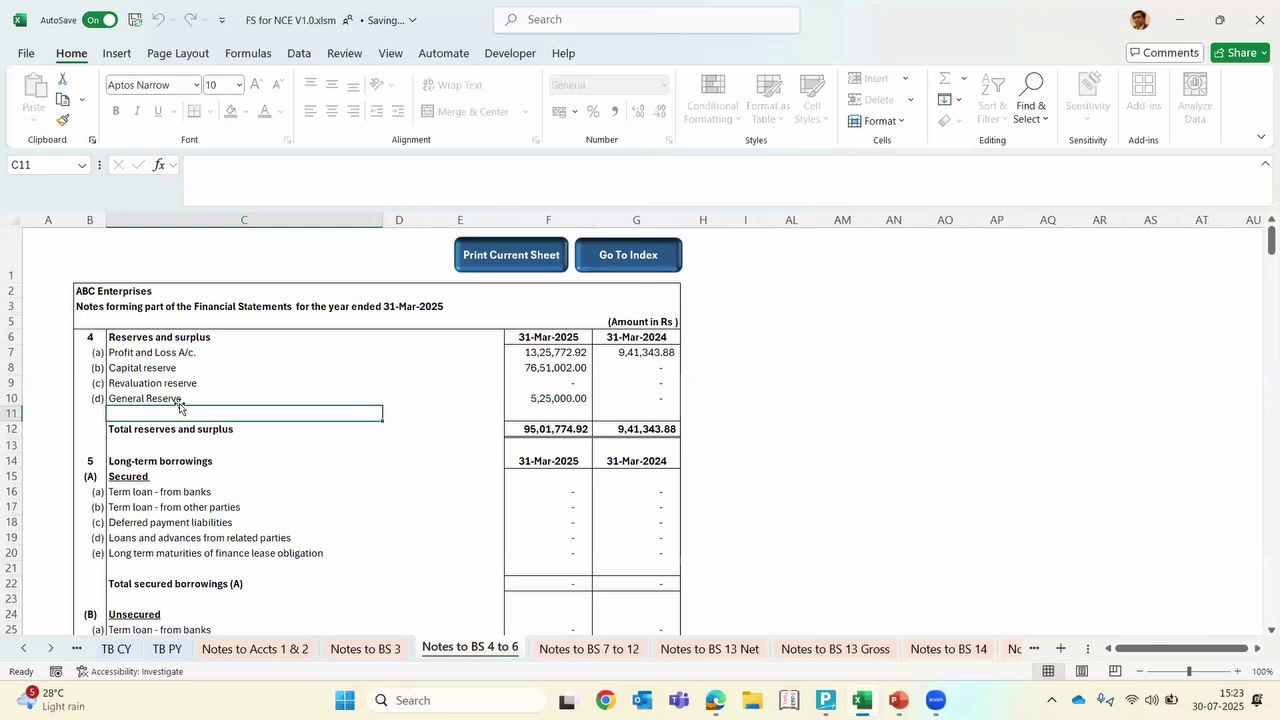
Check the General Reserve line and its current-year amount in the Reserves and surplus note on the Notes to BS 4 to 6 sheet
left_click(176, 388)
key("Down")
key("Right")
key("Right")
key("Right")
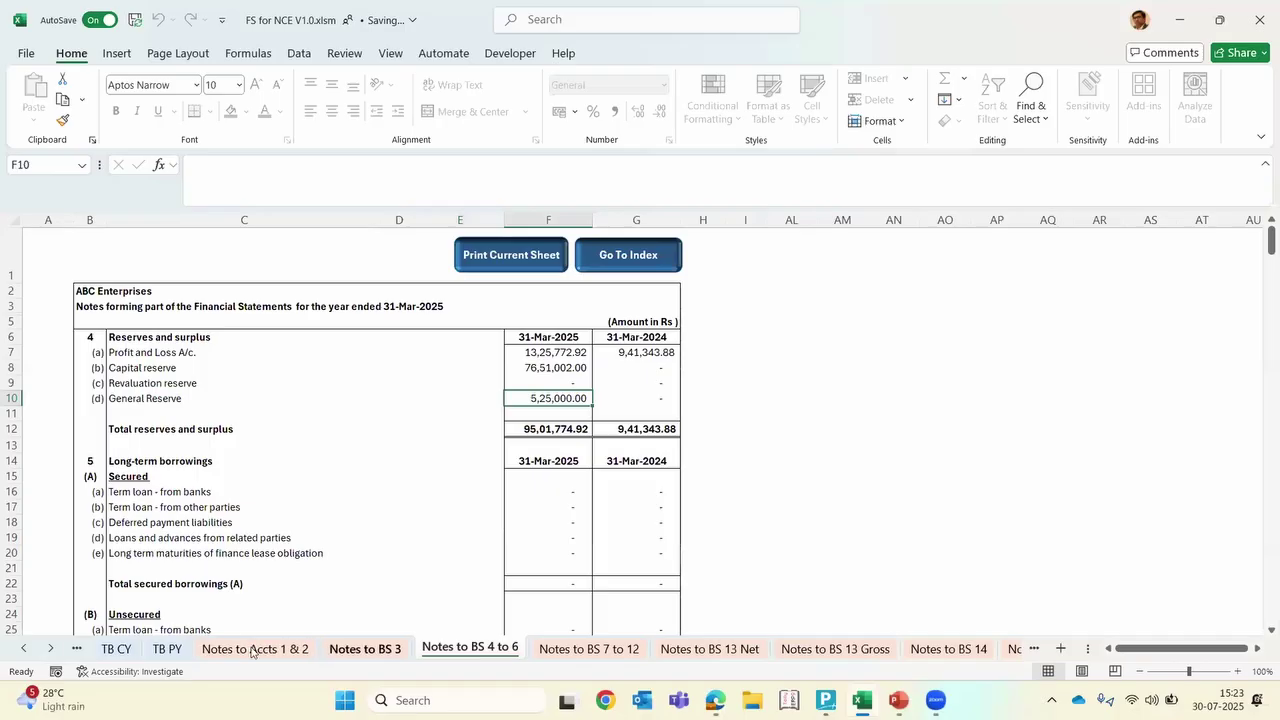
Review the Yes Bank OD ledger in row 15 of the TB CY sheet and the Classification 4 options offered for it
left_click(113, 650)
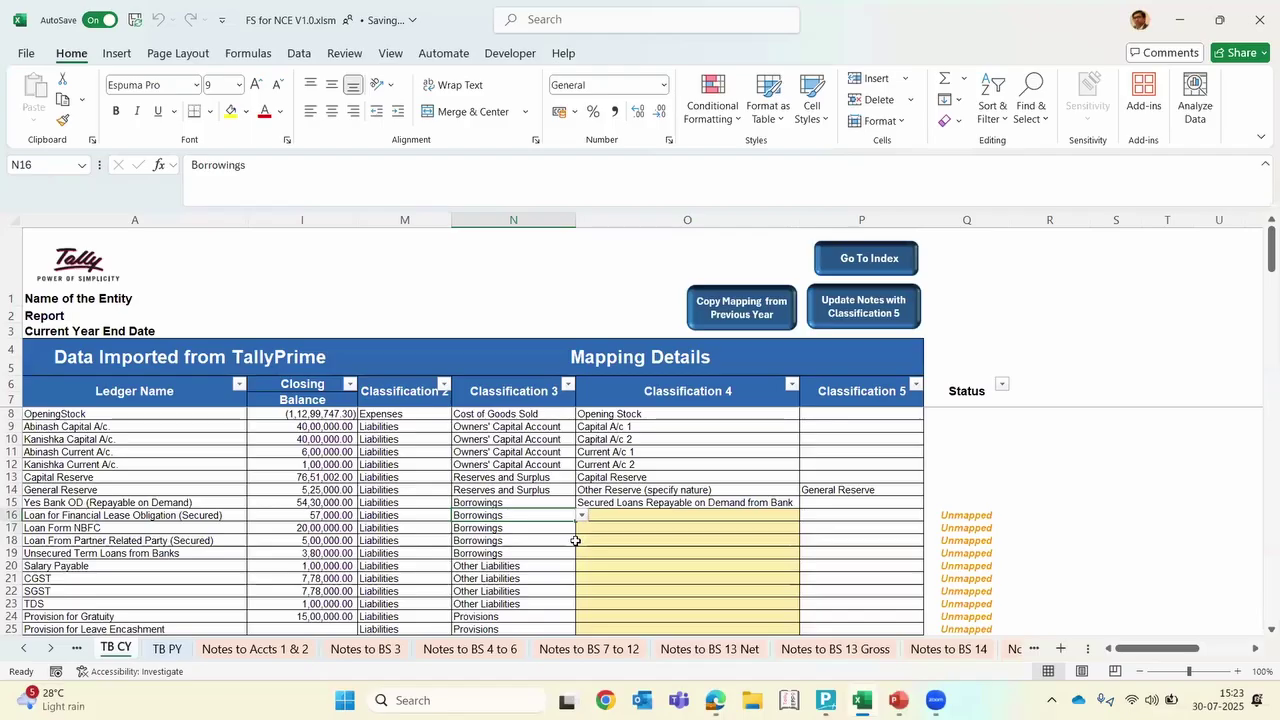
key("Right")
key("Left")
key("Down")
key("Up")
key("Up")
key("Left")
key("Left")
key("Left")
key("Right")
key("Right")
key("Right")
key("Right")
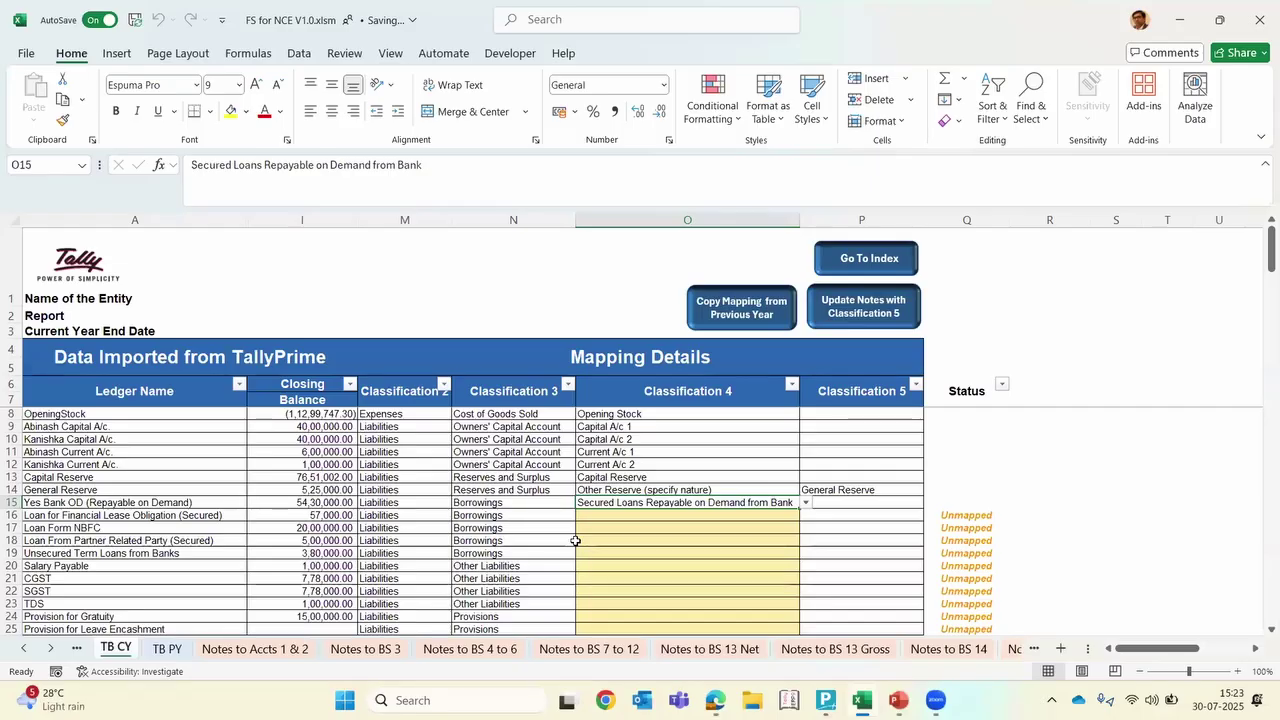
key("alt+Down")
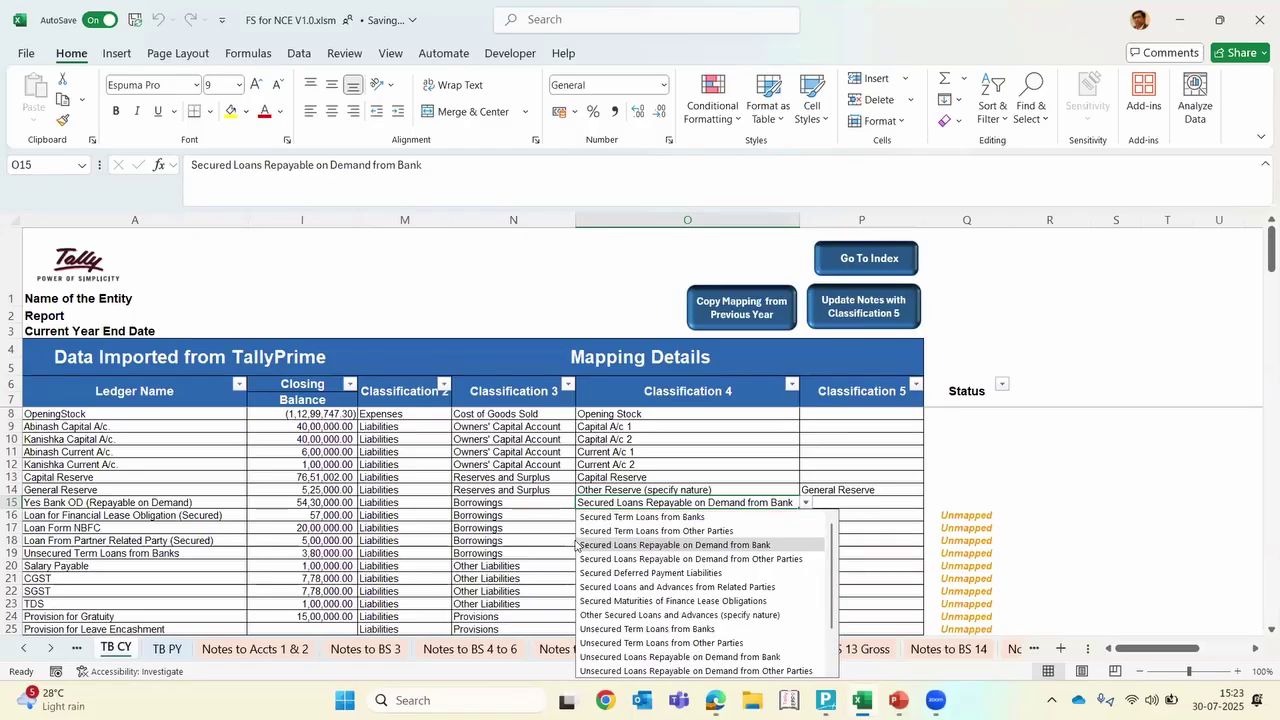
key("Return")
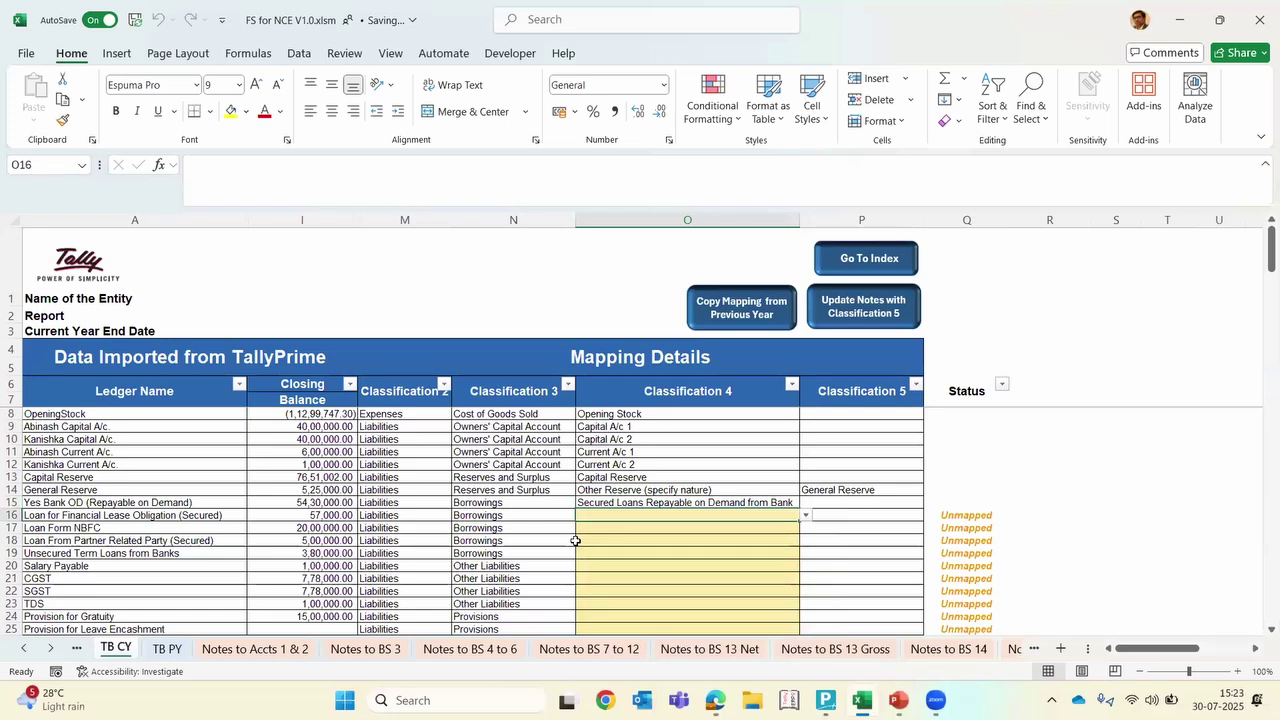
Set Classification 4 of the financial lease obligation loan in row 16 to Secured Maturities of Finance Lease Obligations
key("alt+Down")
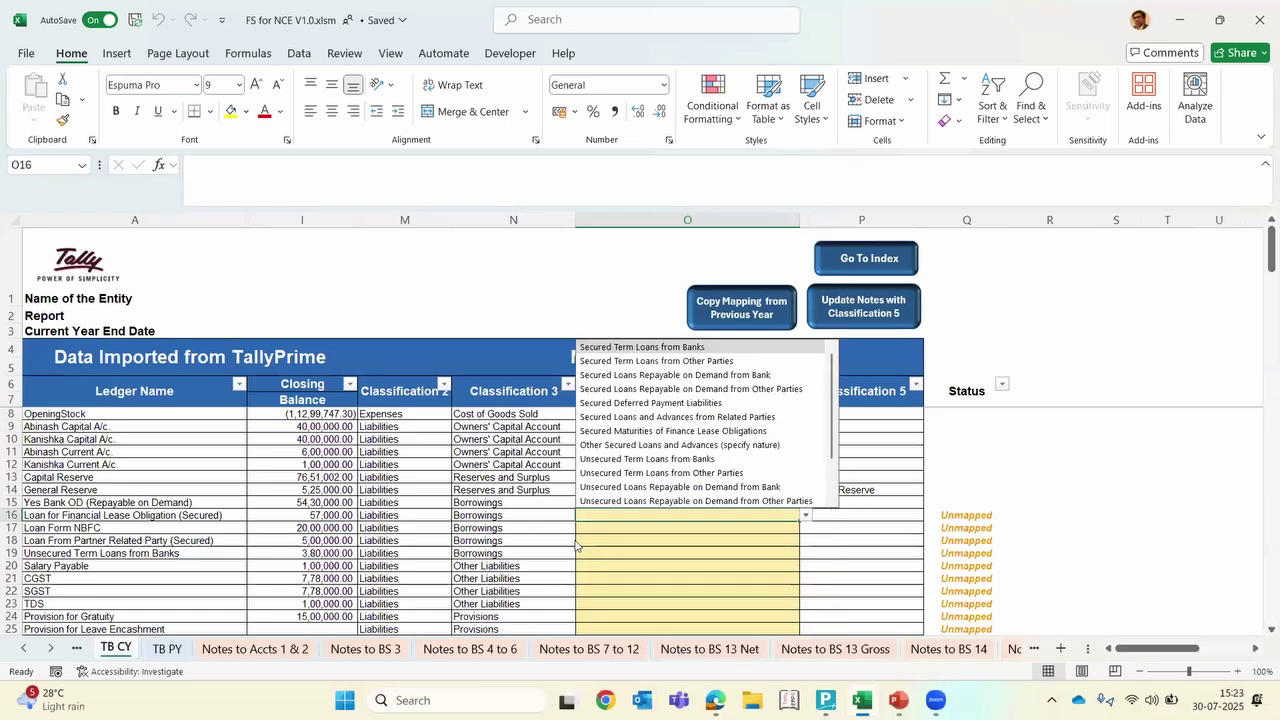
type("ob")
key("Return")
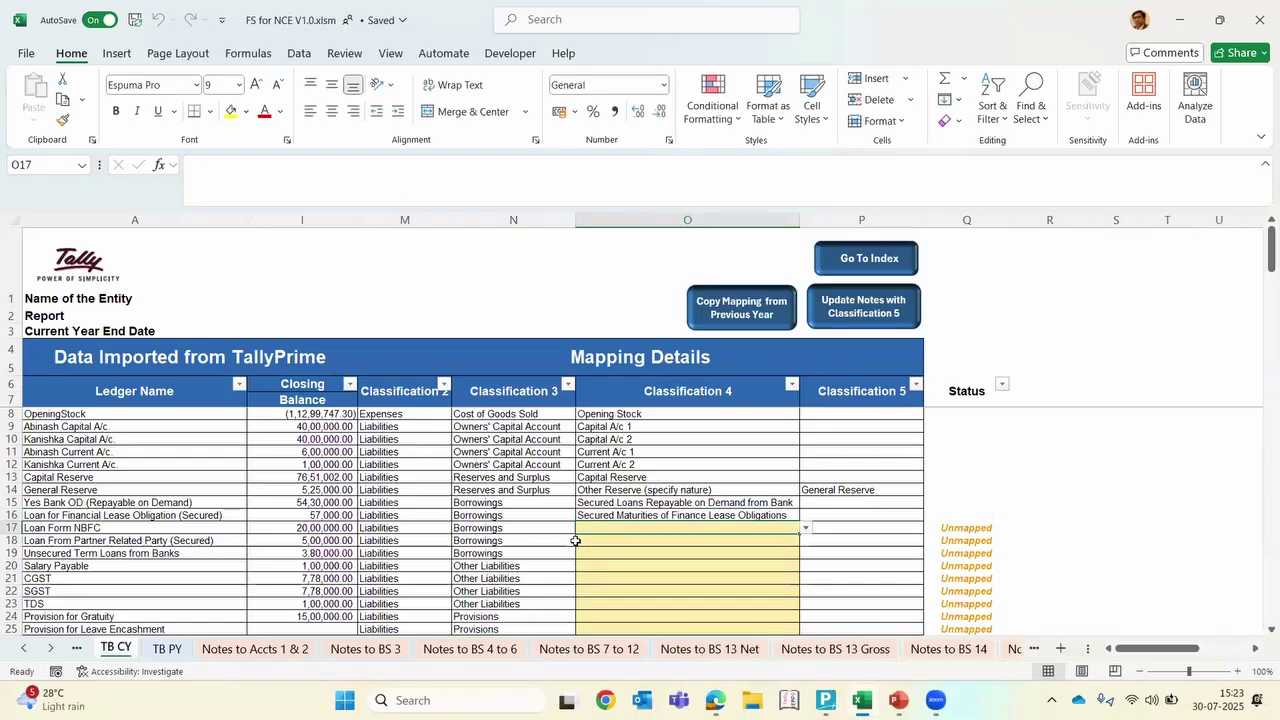
Set Classification 4 of the NBFC loan ledger in row 17 to Secured Term Loans from Other Parties
key("alt+Down")
key("Down")
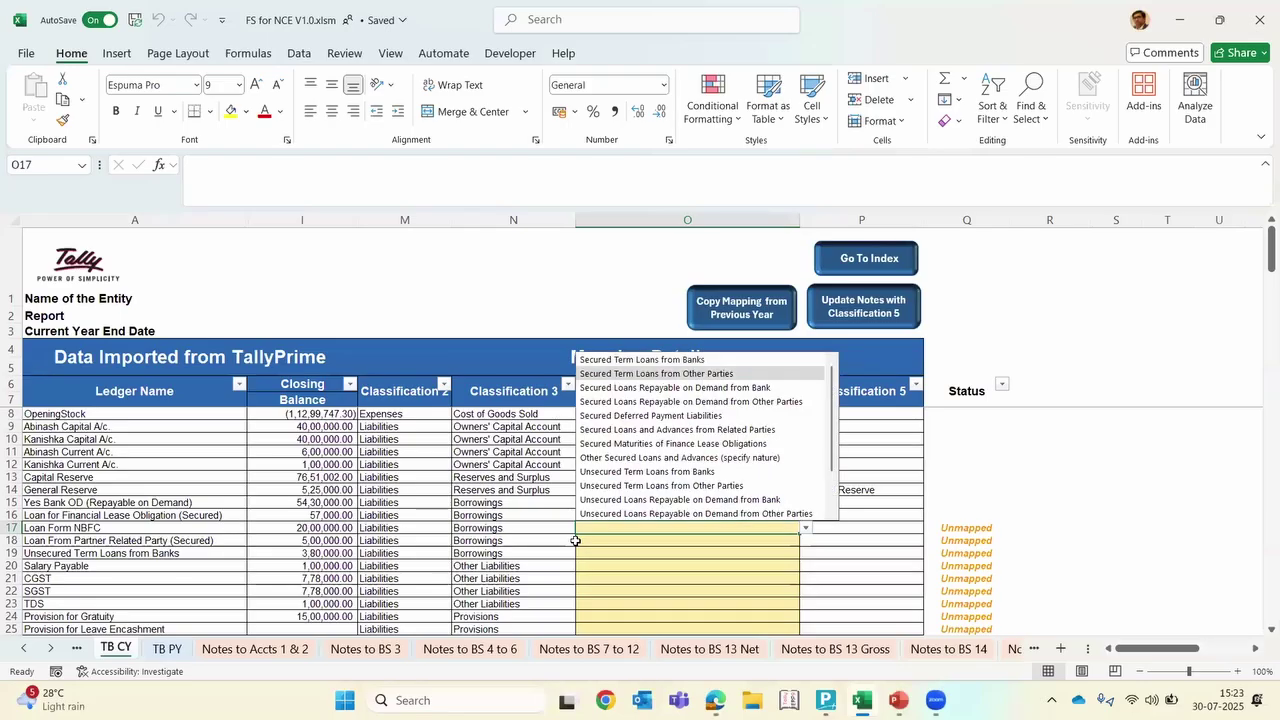
key("Return")
key("Return")
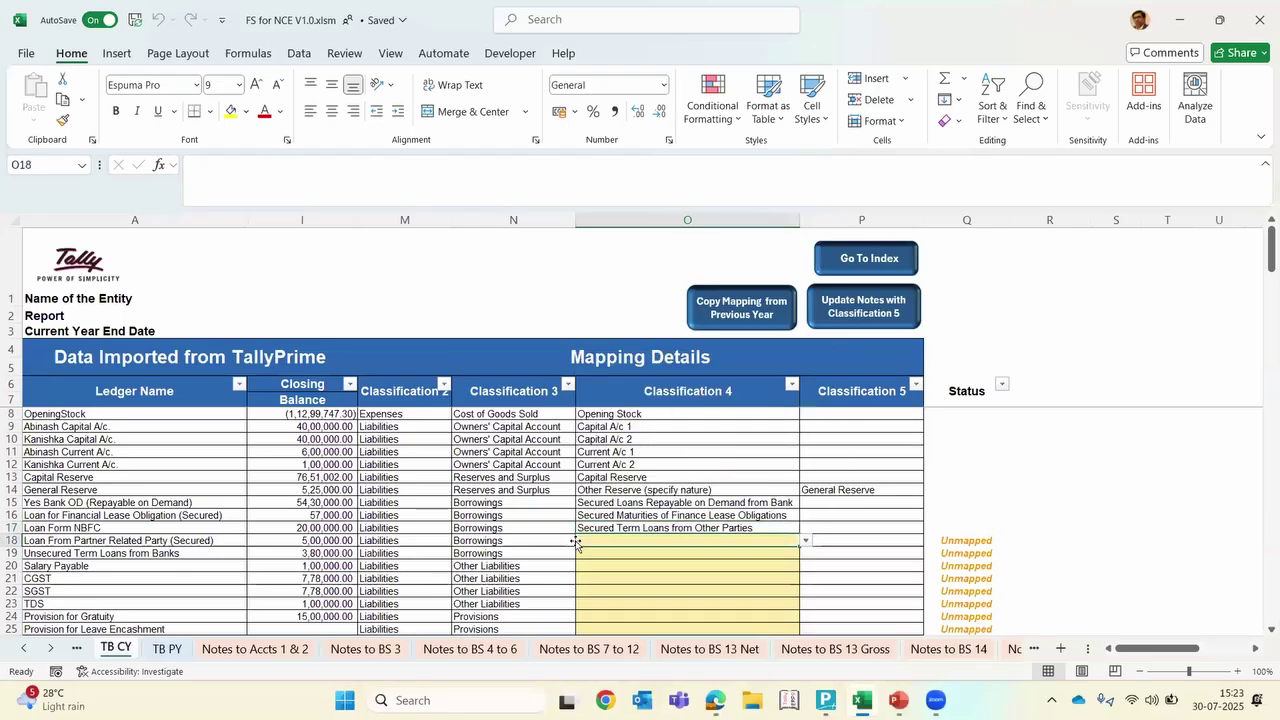
Set Classification 4 of the partner related party loan in row 18 to Secured Loans and Advances from Related Parties
key("alt+Down")
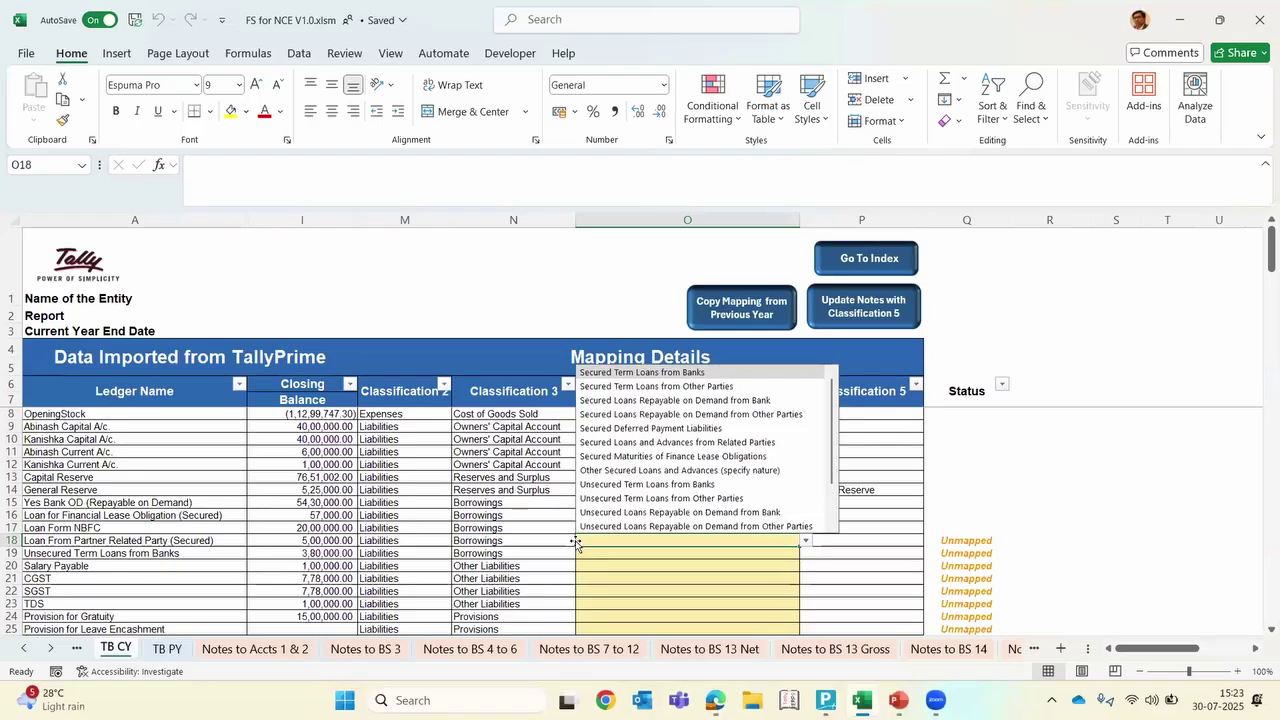
type("rom Re")
type("la")
key("Down")
key("Return")
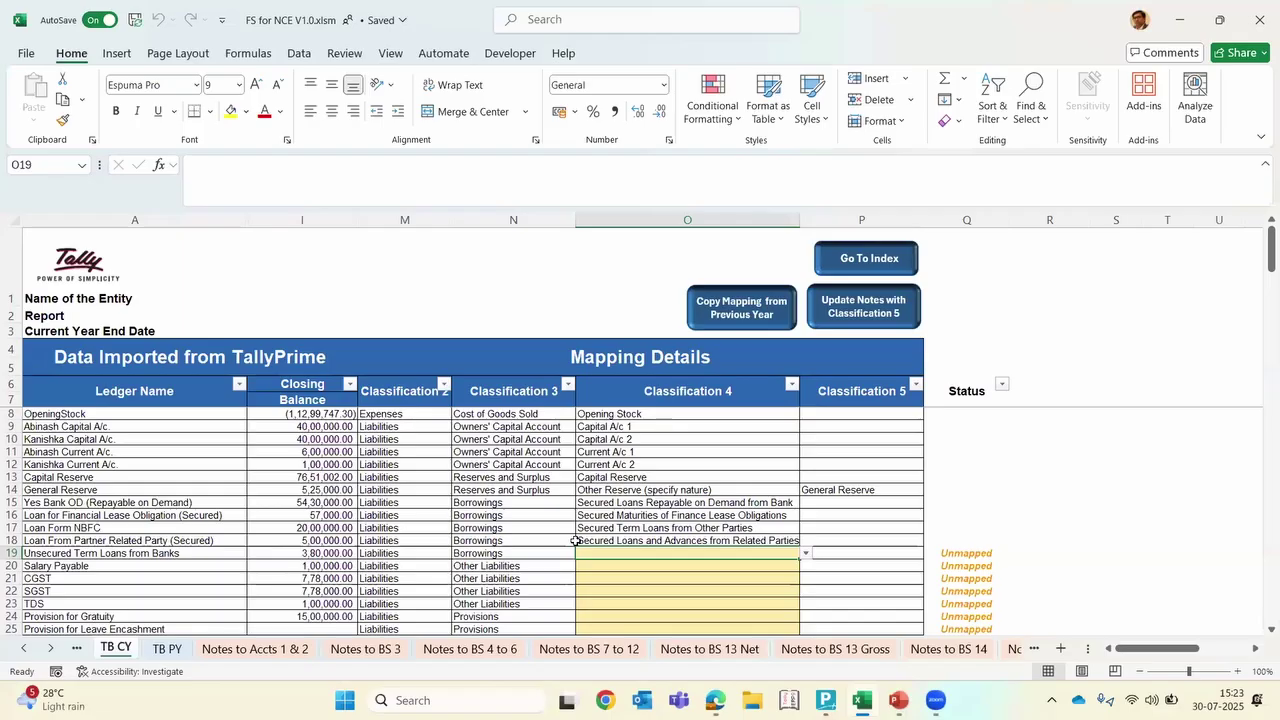
Set Classification 4 of the unsecured bank term loan ledger in row 19 to Unsecured Term Loans from Banks
key("alt+Down")
key("Down")
key("Down")
key("Down")
key("Down")
key("Down")
key("Down")
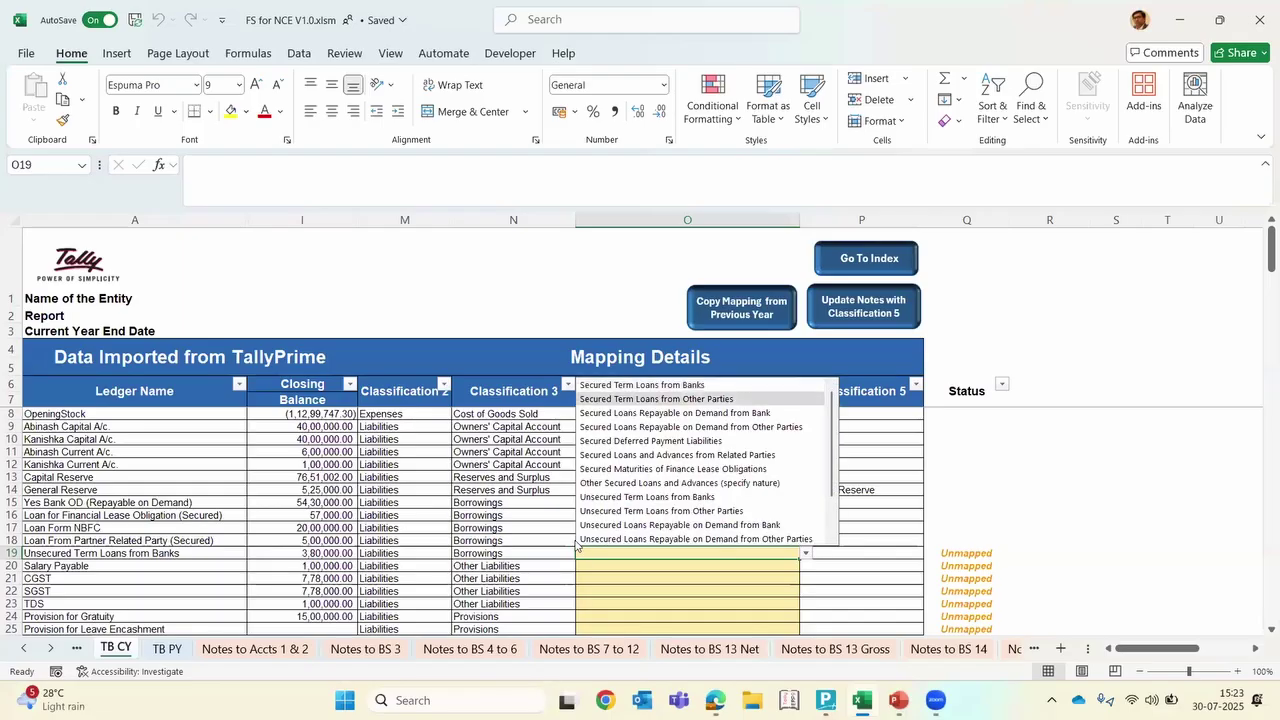
key("Down")
key("Down")
key("Down")
key("Return")
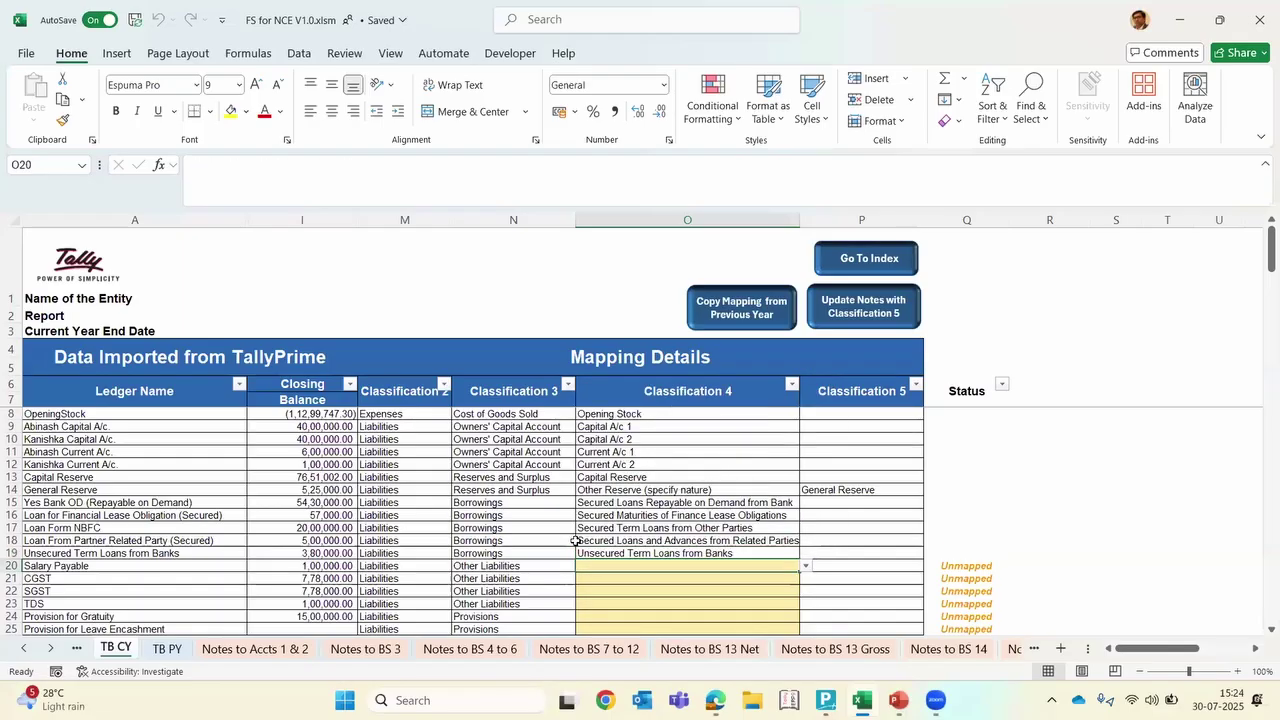
Set Classification 4 of the Salary Payable ledger in row 20 to Salaries Payables
key("Left")
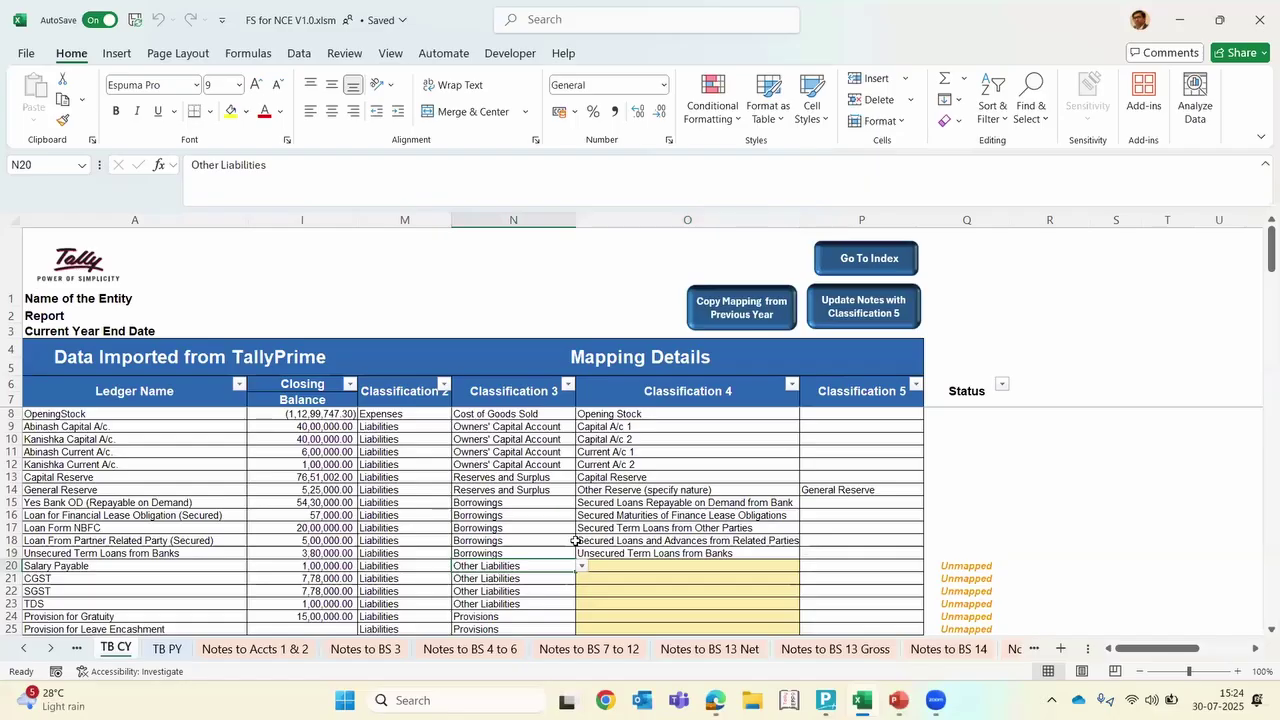
key("Right")
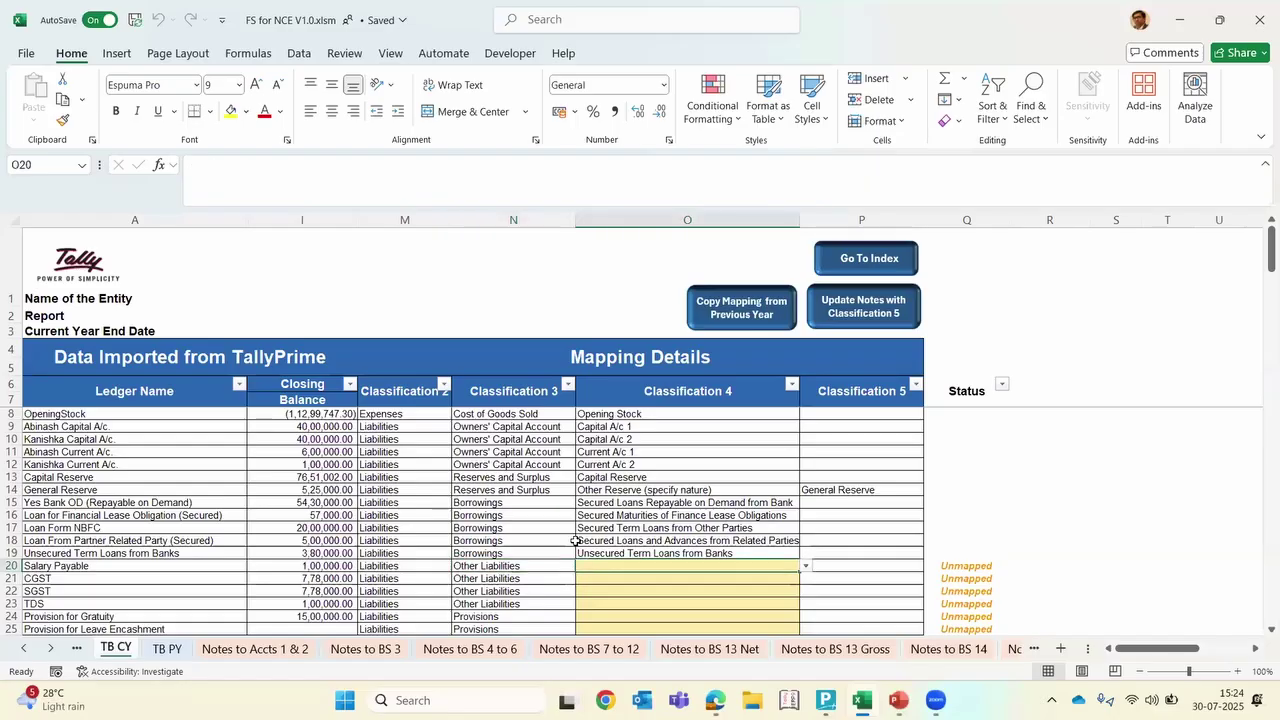
key("alt+Down")
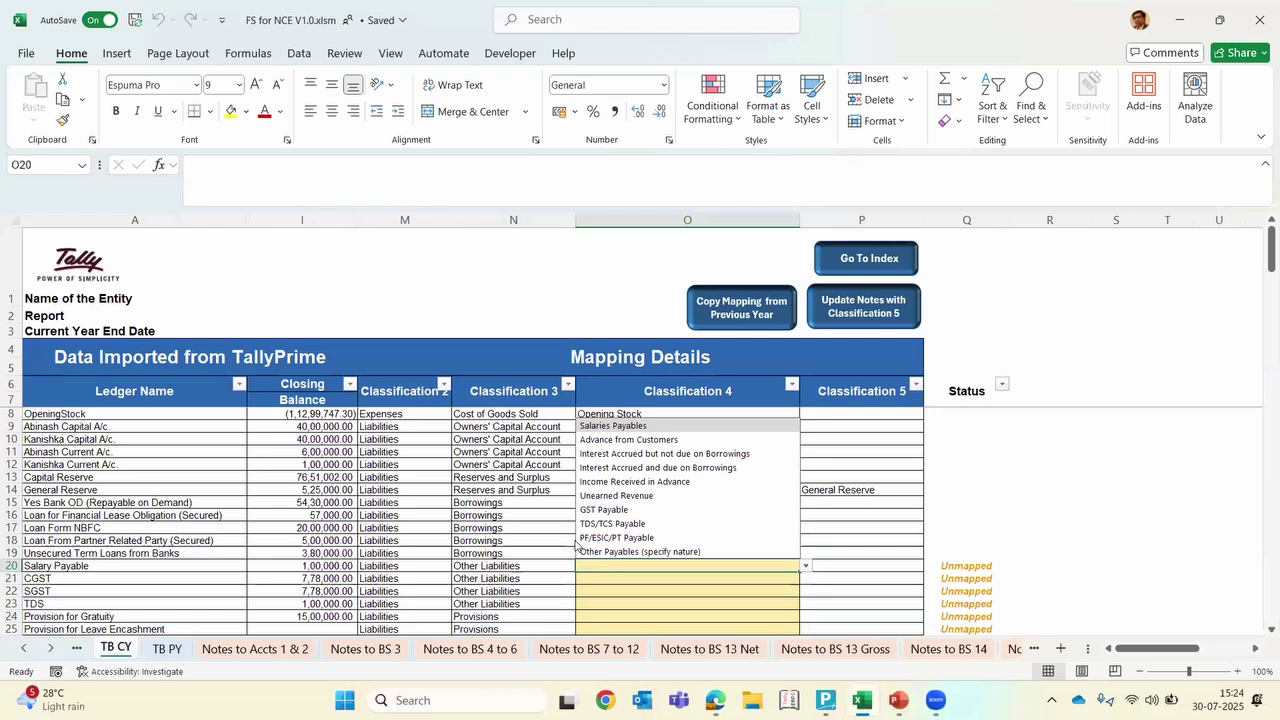
key("Down")
key("Down")
key("Down")
key("Down")
key("Down")
key("Up")
key("Up")
key("Up")
key("Up")
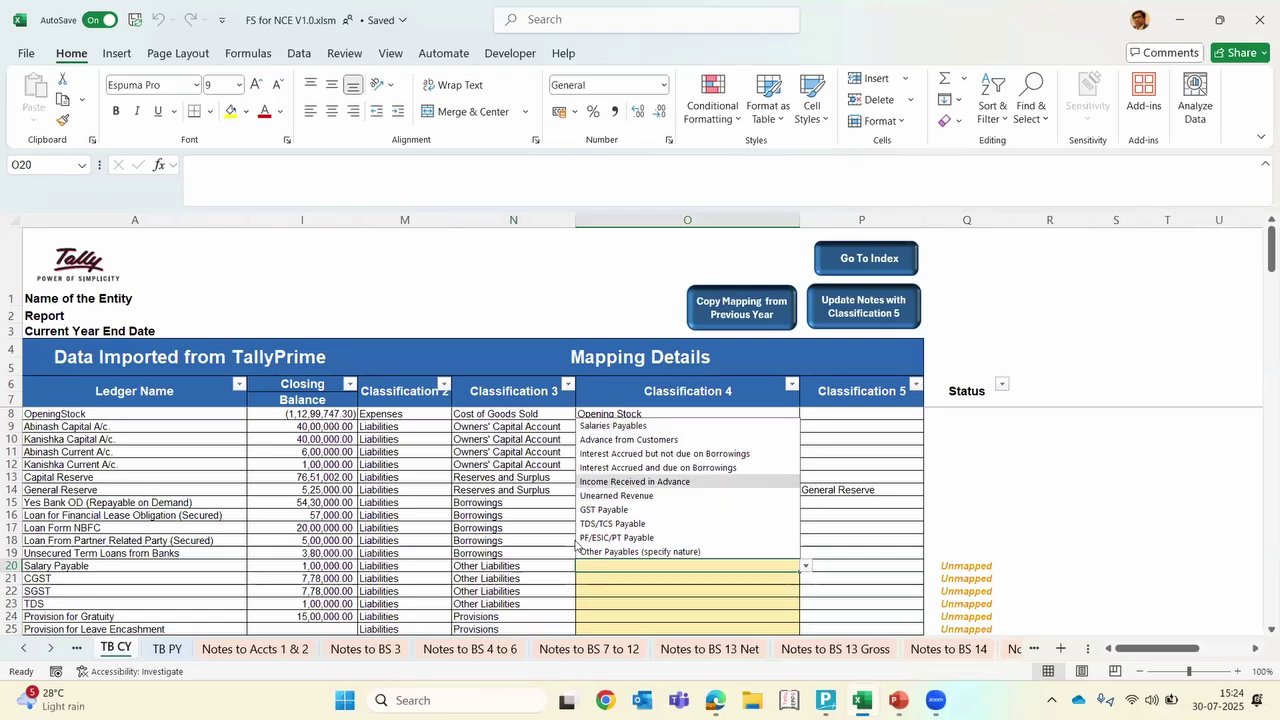
key("Up")
key("Return")
key("Return")
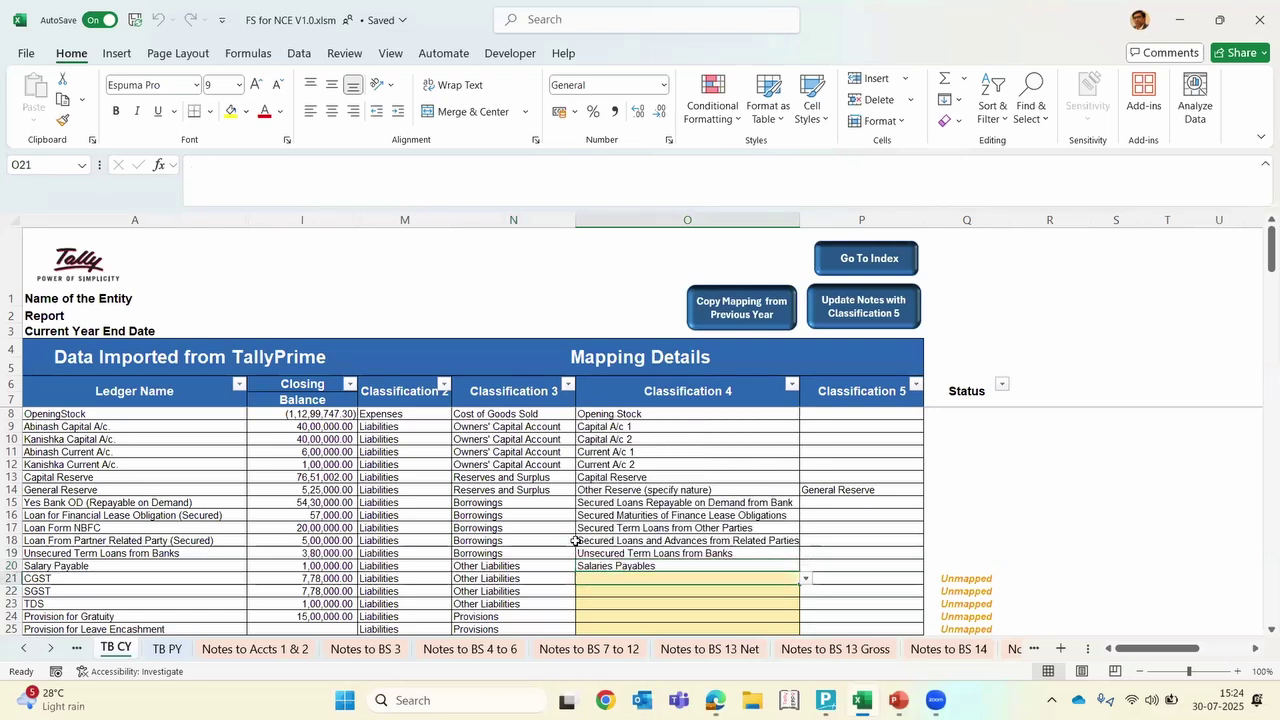
Set Classification 4 of the CGST and SGST ledgers in rows 21 and 22 to GST Payable
key("alt+Down")
key("Down")
key("Down")
key("Down")
key("Down")
key("Down")
key("Down")
key("Return")
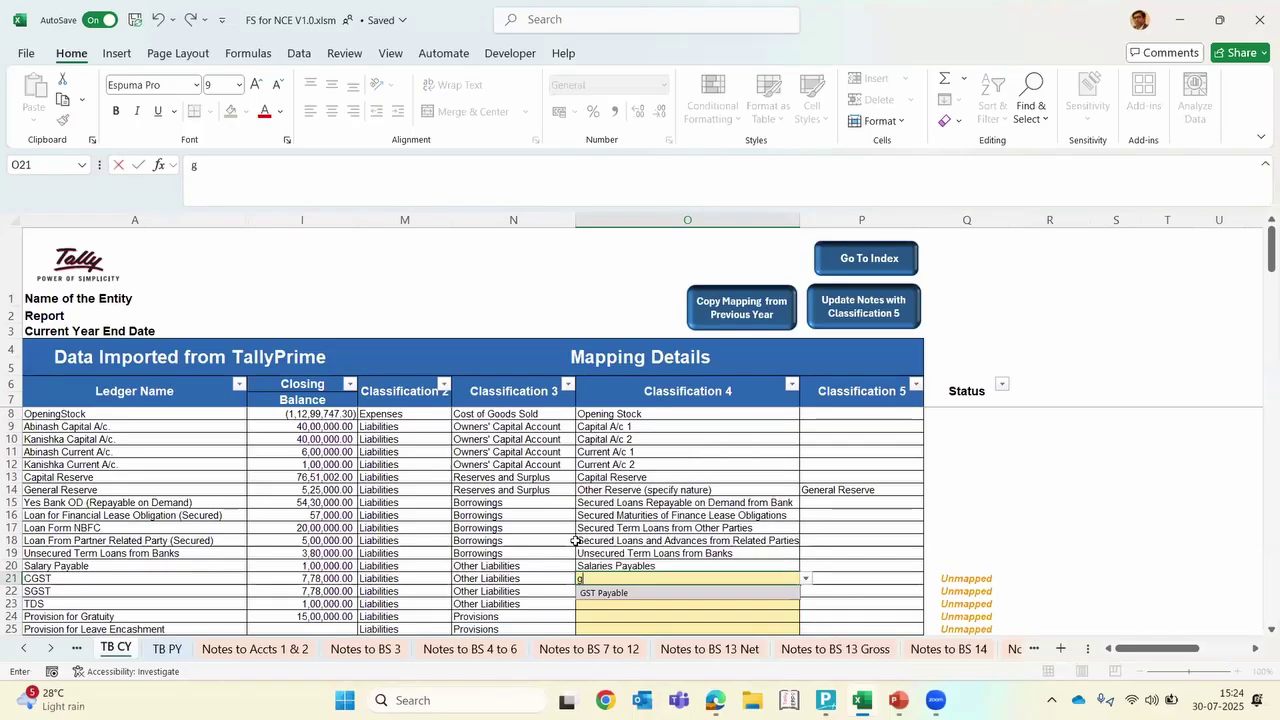
key("Return")
type("gst")
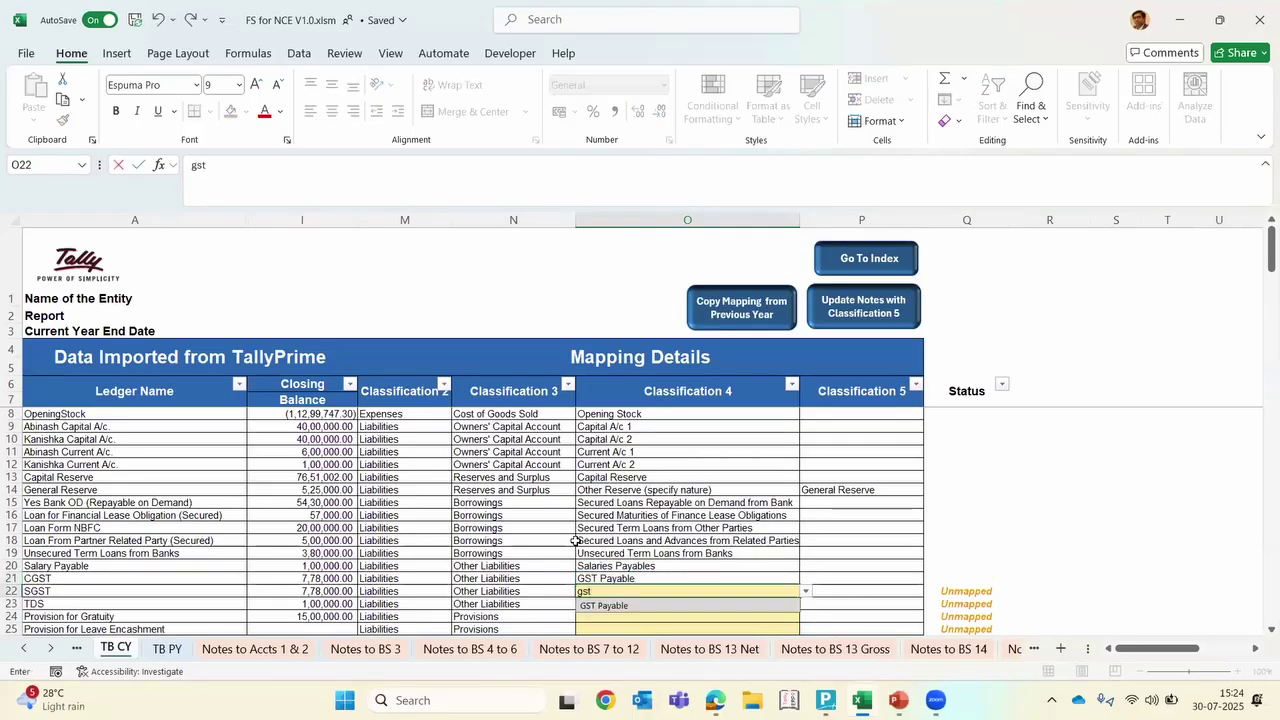
key("Return")
Set Classification 4 of the TDS ledger in row 23 to TDS/TCS Payable
type("tds")
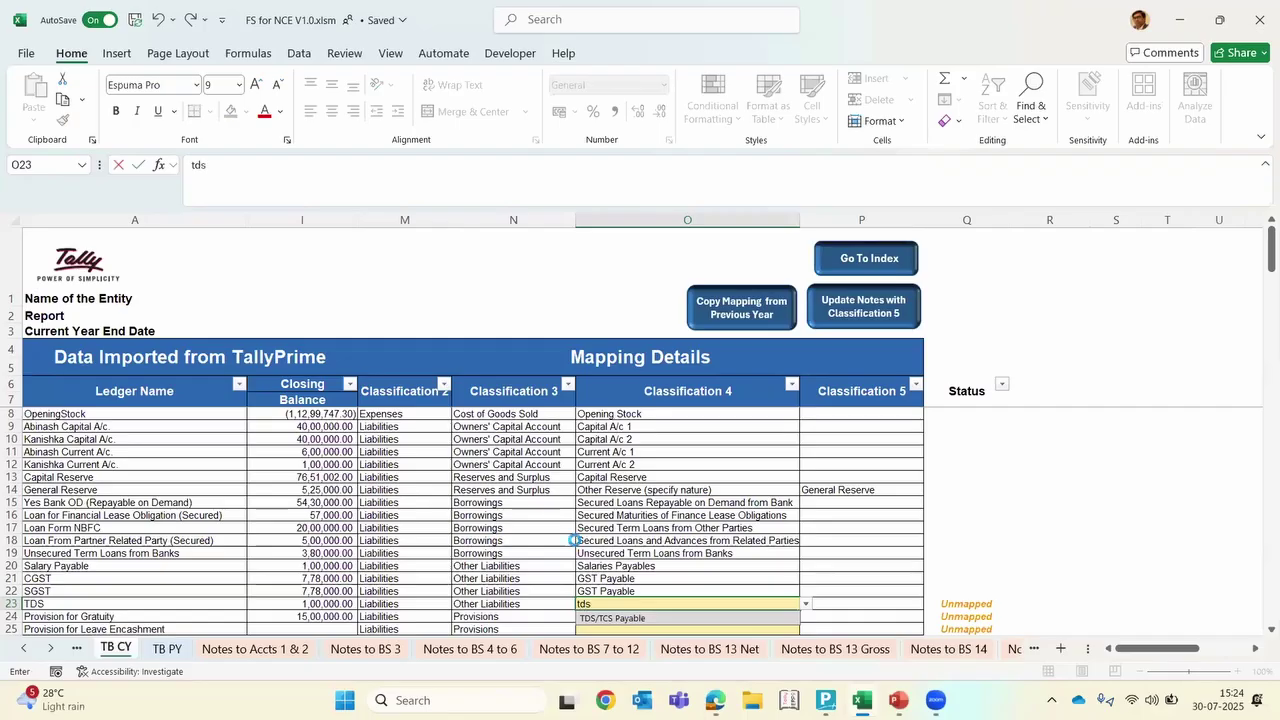
key("Return")
Set Classification 4 of the gratuity and leave encashment ledgers in rows 24 and 25 to Provision for Gratuity and Provision for Leave Encashment
scroll(576, 540, "down", 2)
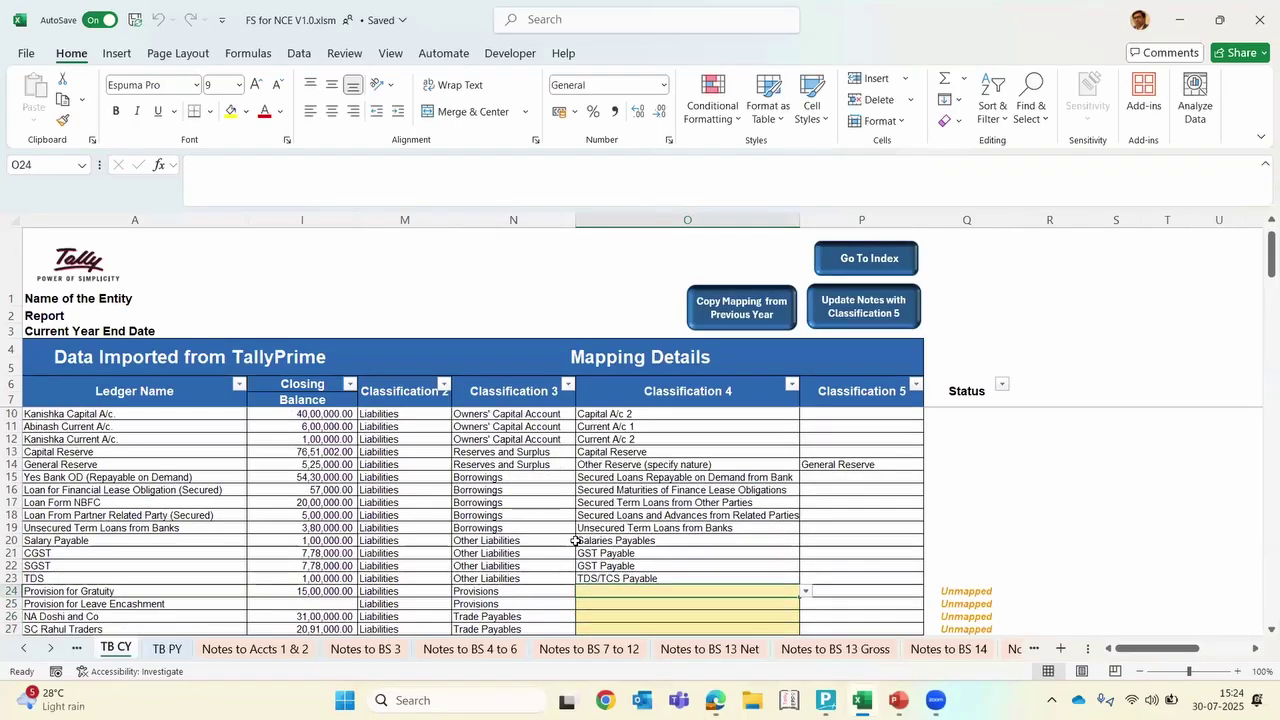
type("gr")
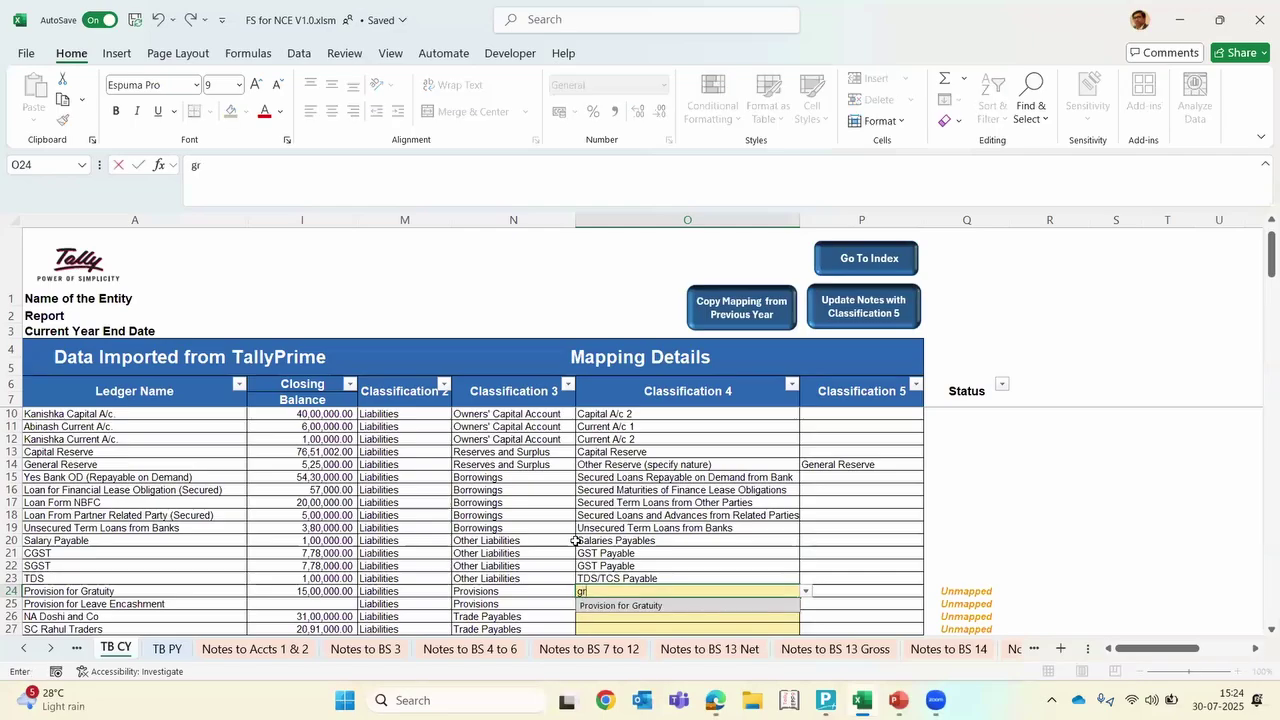
key("Return")
type("le")
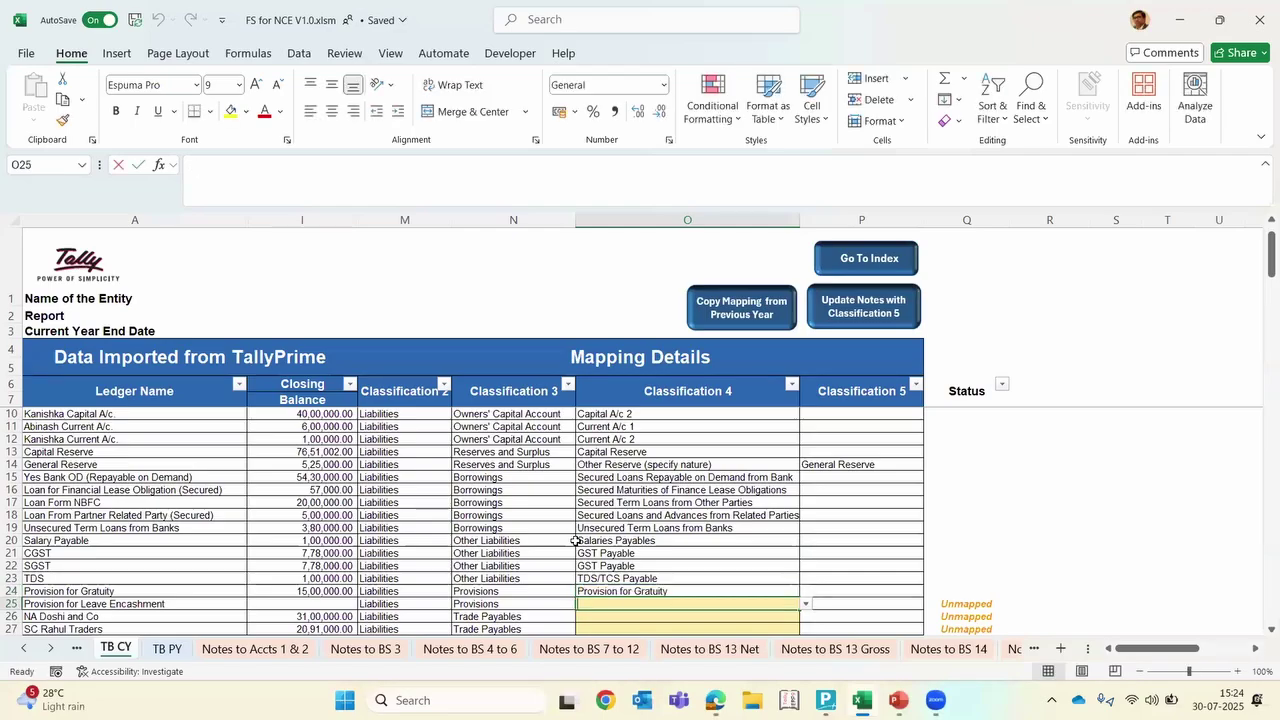
key("Return")
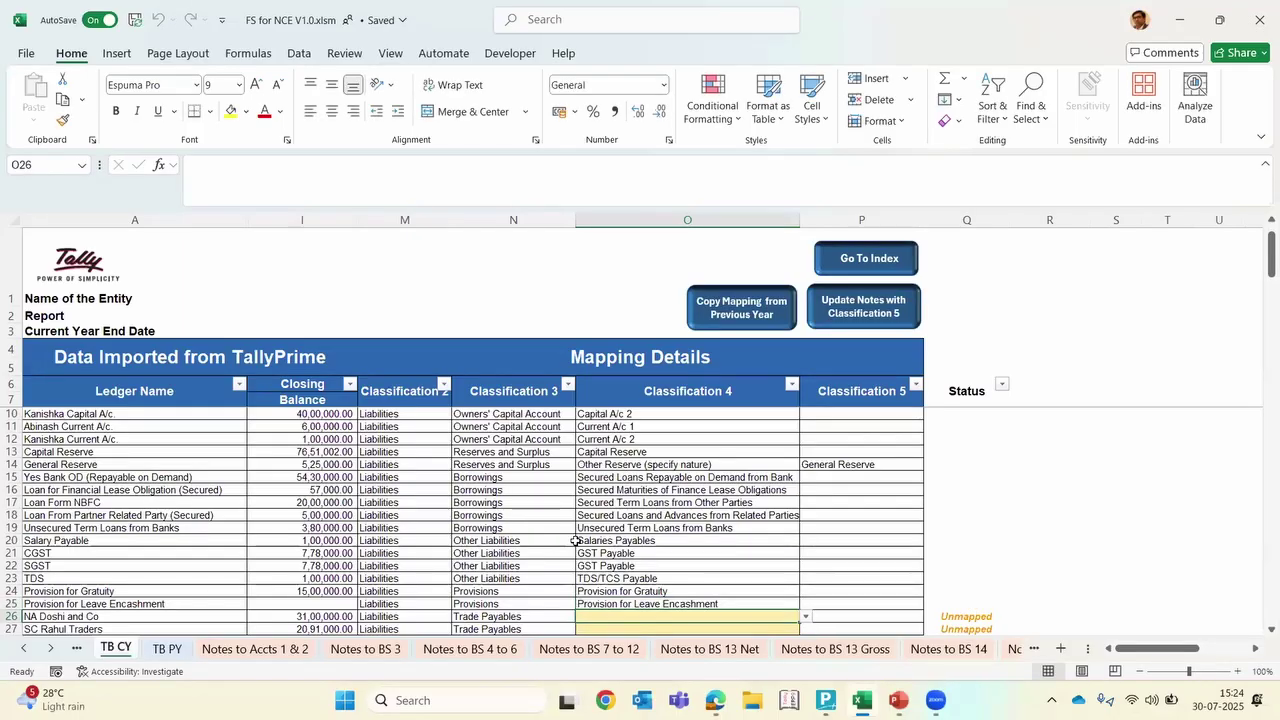
Set Classification 4 of the first trade payable ledger, in row 26, to Non-MSME
scroll(576, 540, "down", 1)
key("Down")
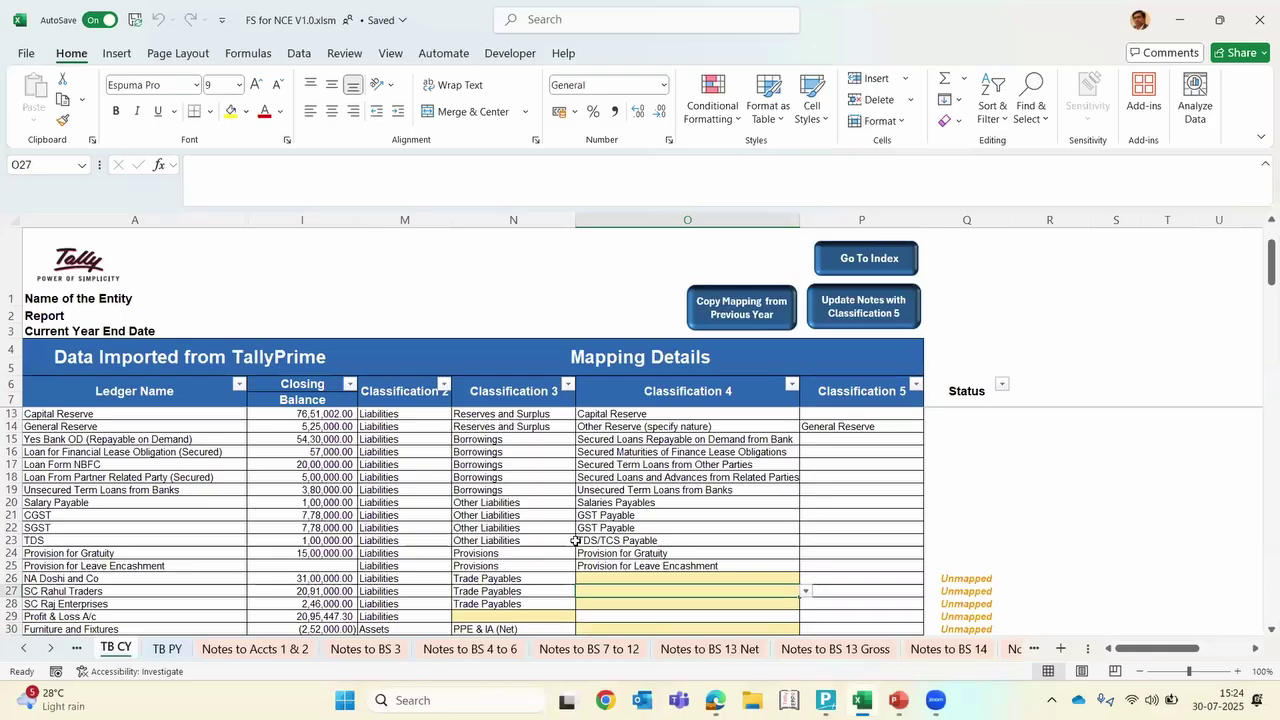
key("Down")
key("Up")
key("Up")
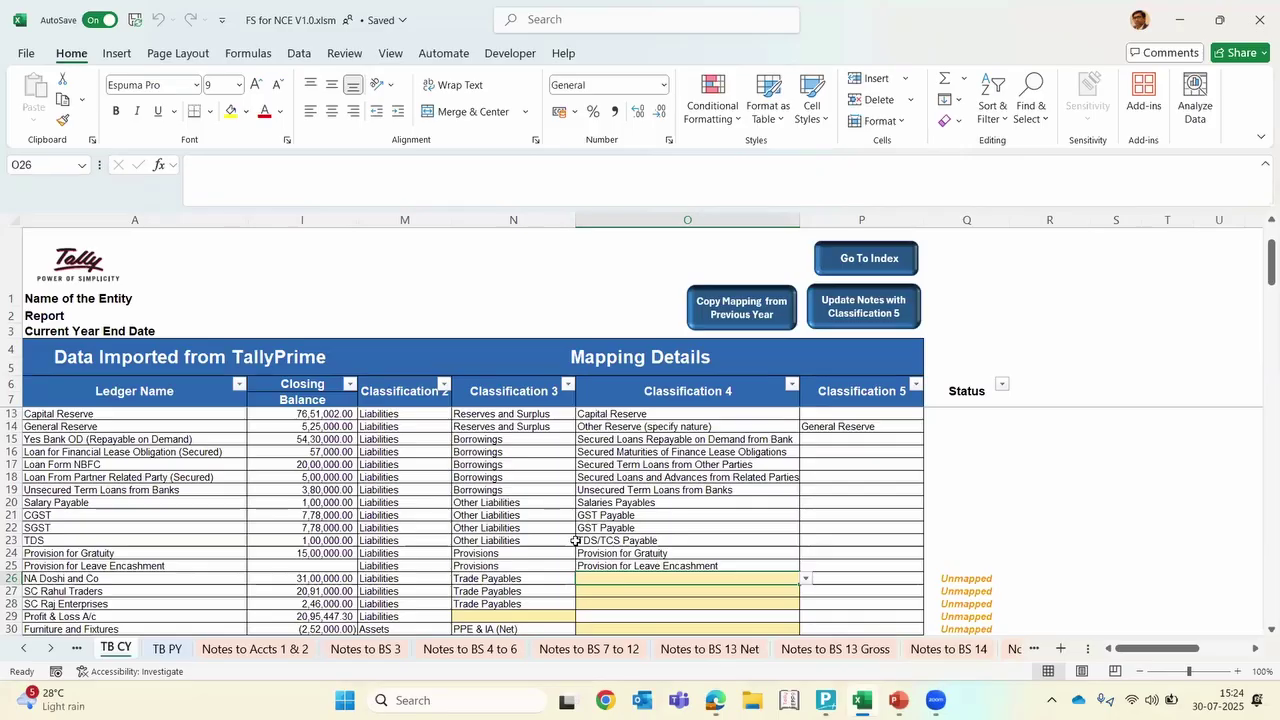
type("msm")
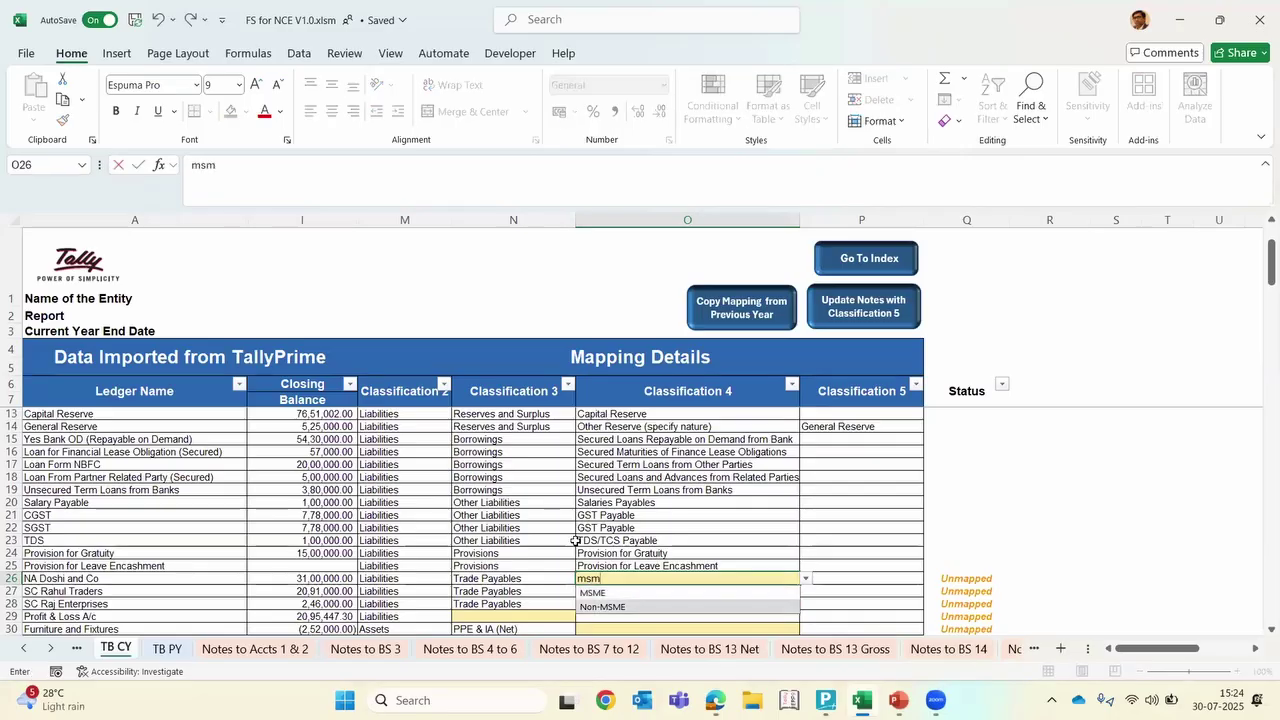
key("Return")
Copy the Non-MSME mapping from row 26 to the other two trade payable ledgers in rows 27 and 28
key("ctrl+c")
key("Down")
key("shift+Down")
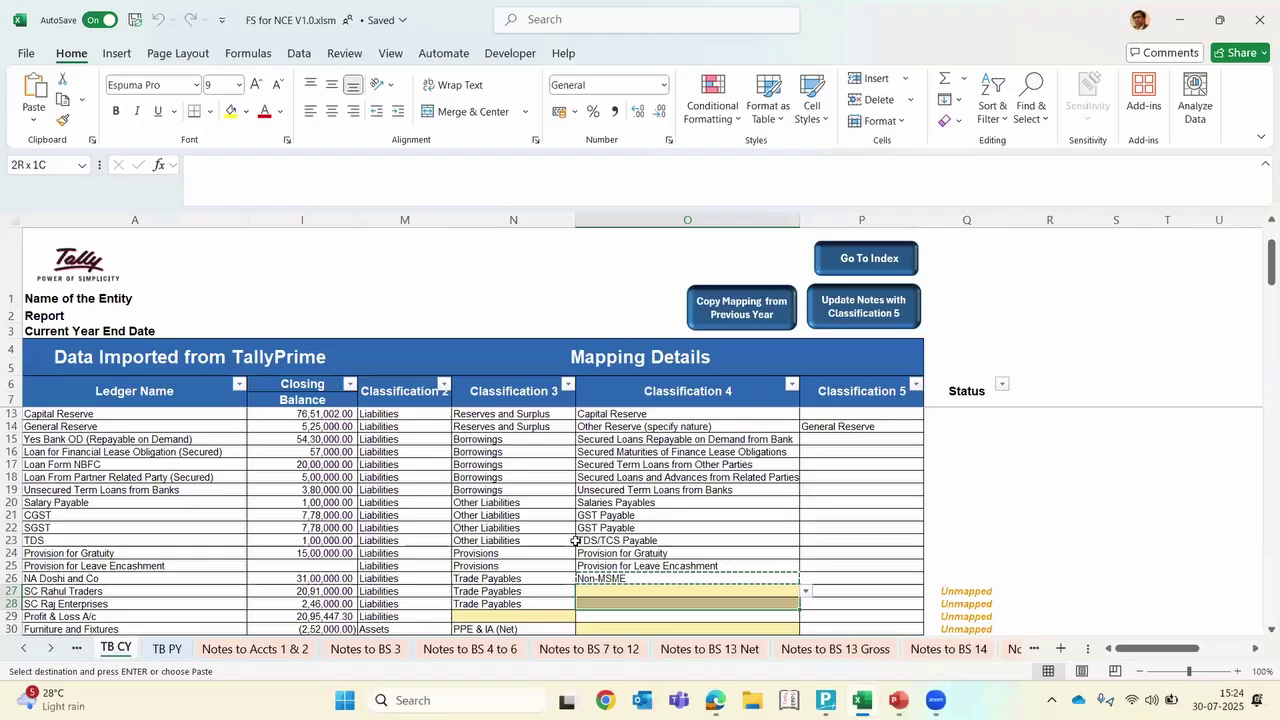
key("Return")
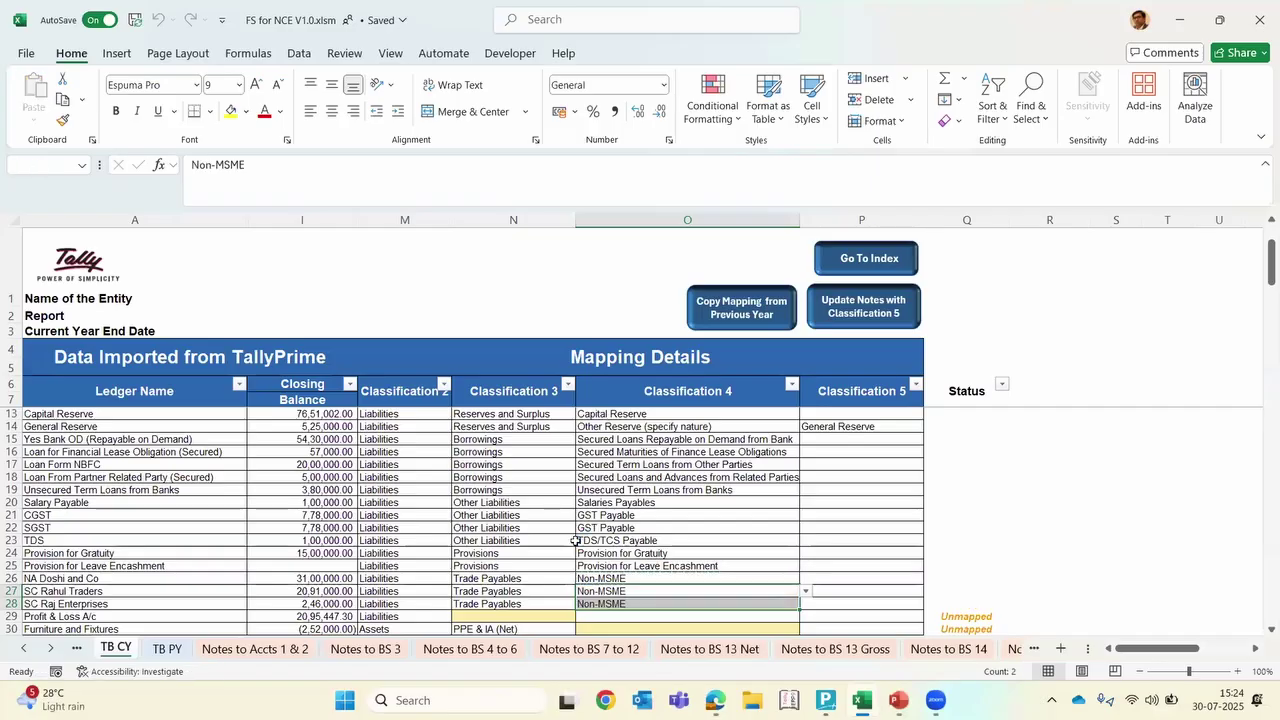
Set Classification 3 of the Profit & Loss A/c ledger in row 29 to Reserves and Surplus
key("Down")
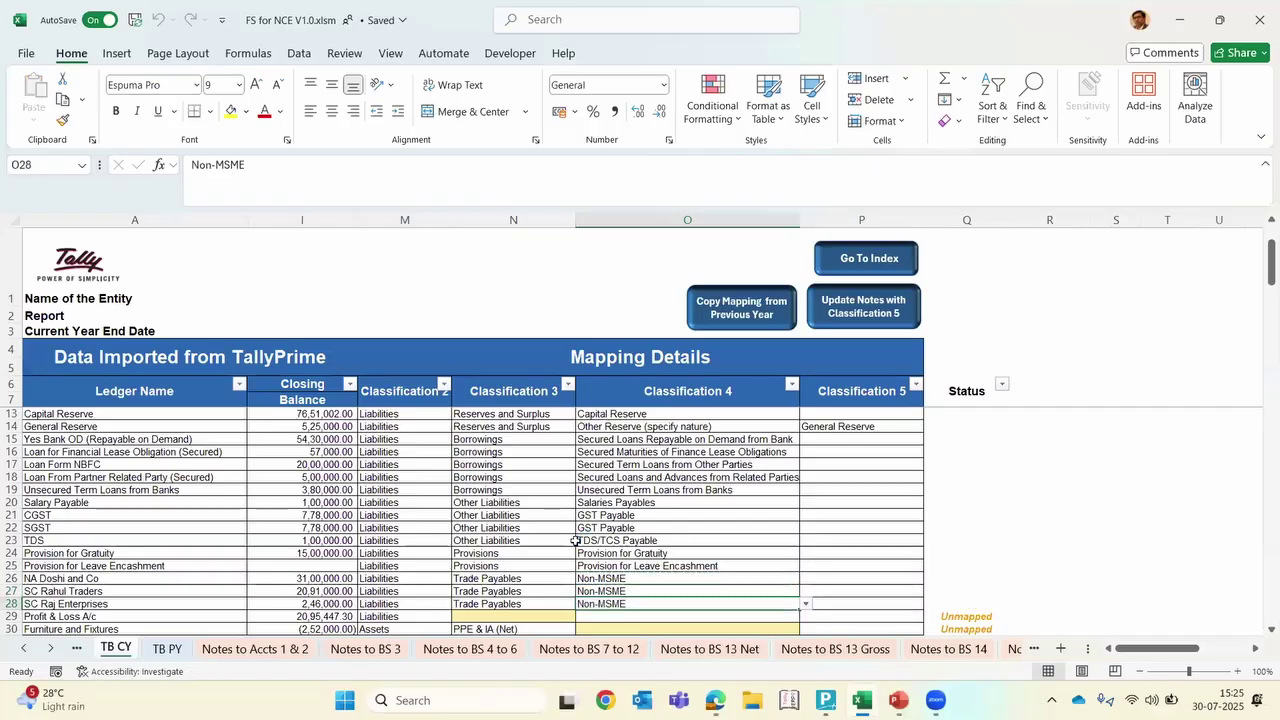
key("Down")
key("Down")
key("Left")
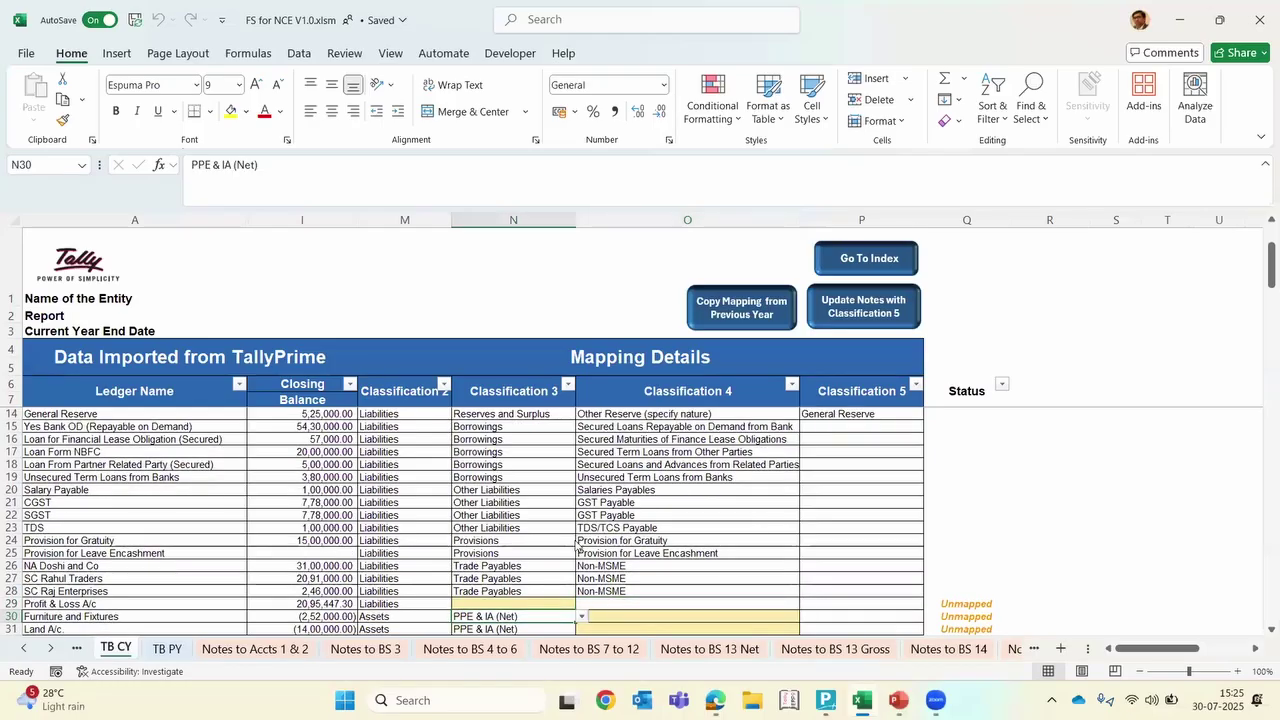
key("Up")
key("alt+Down")
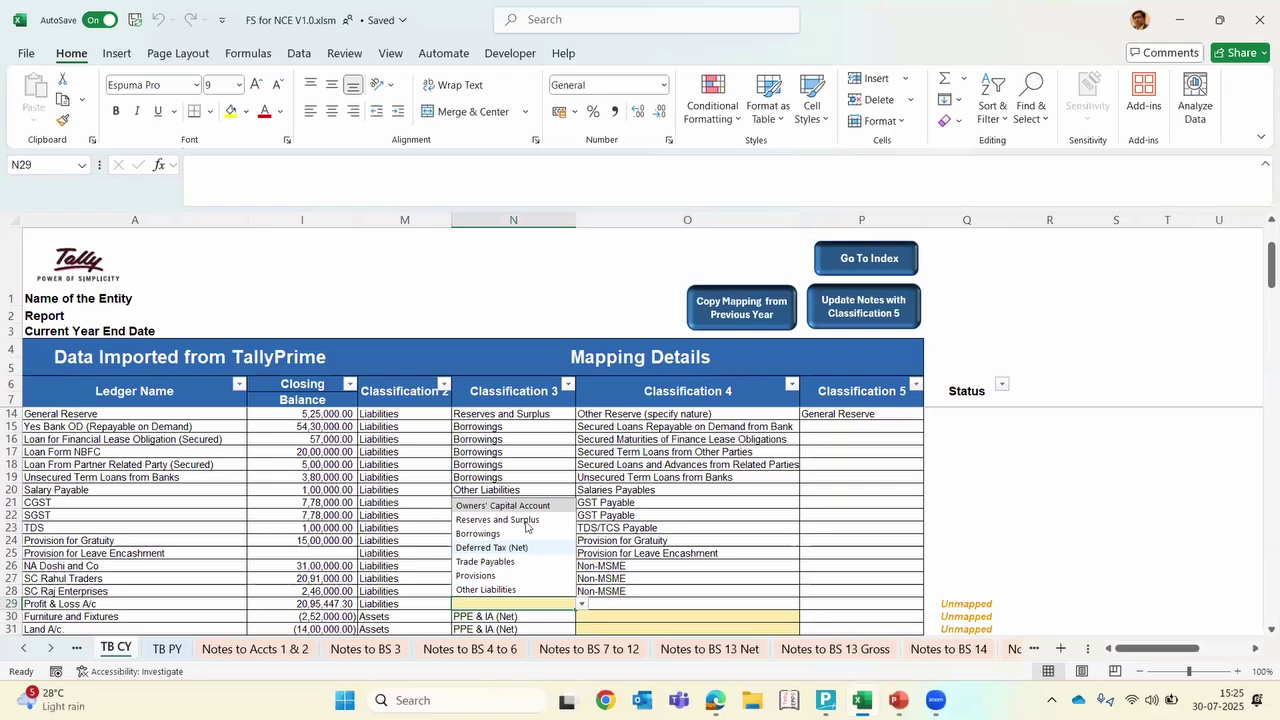
key("Return")
Set Classification 4 of the Profit & Loss A/c ledger in row 29 to Profit and Loss A/c
left_click(689, 606)
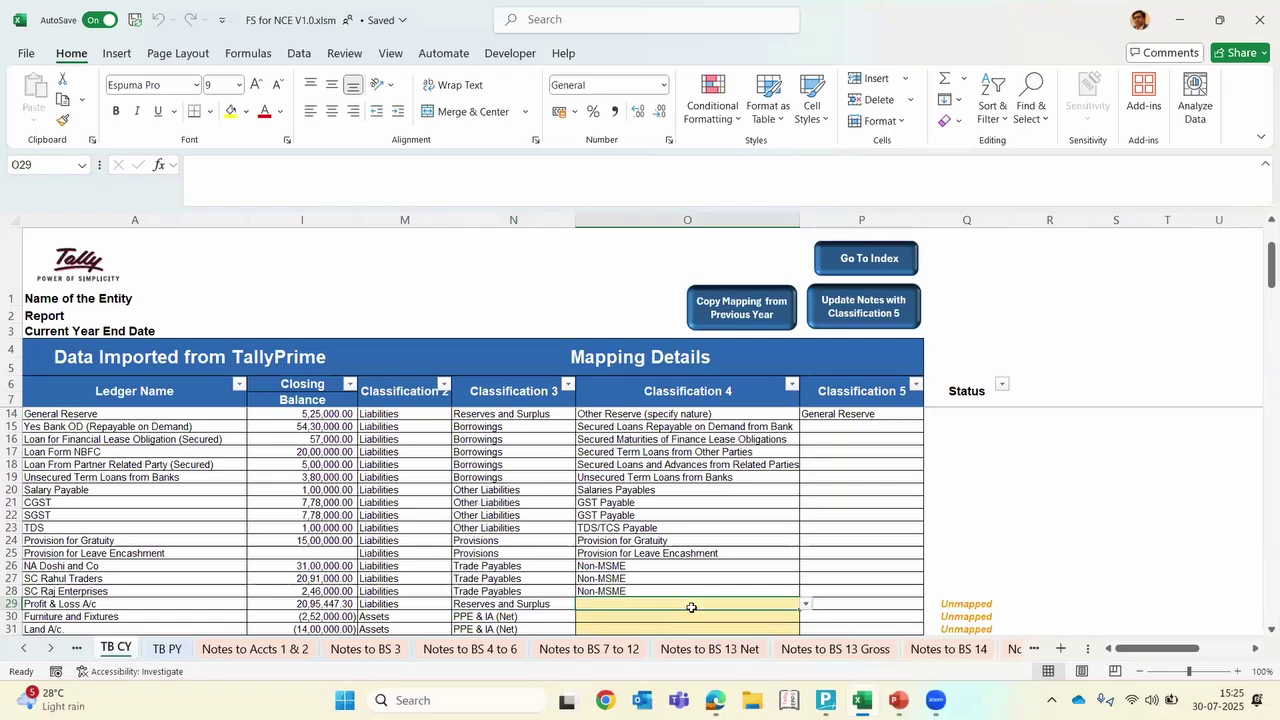
key("alt+Down")
key("Return")
Review the asset ledgers from row 30 downward and the Classification 3 assigned to Furniture and Fixtures
key("Down")
key("Down")
key("Down")
key("Down")
key("Down")
key("Down")
key("Down")
key("Up")
key("Up")
key("Up")
key("Up")
key("Up")
key("Up")
key("Left")
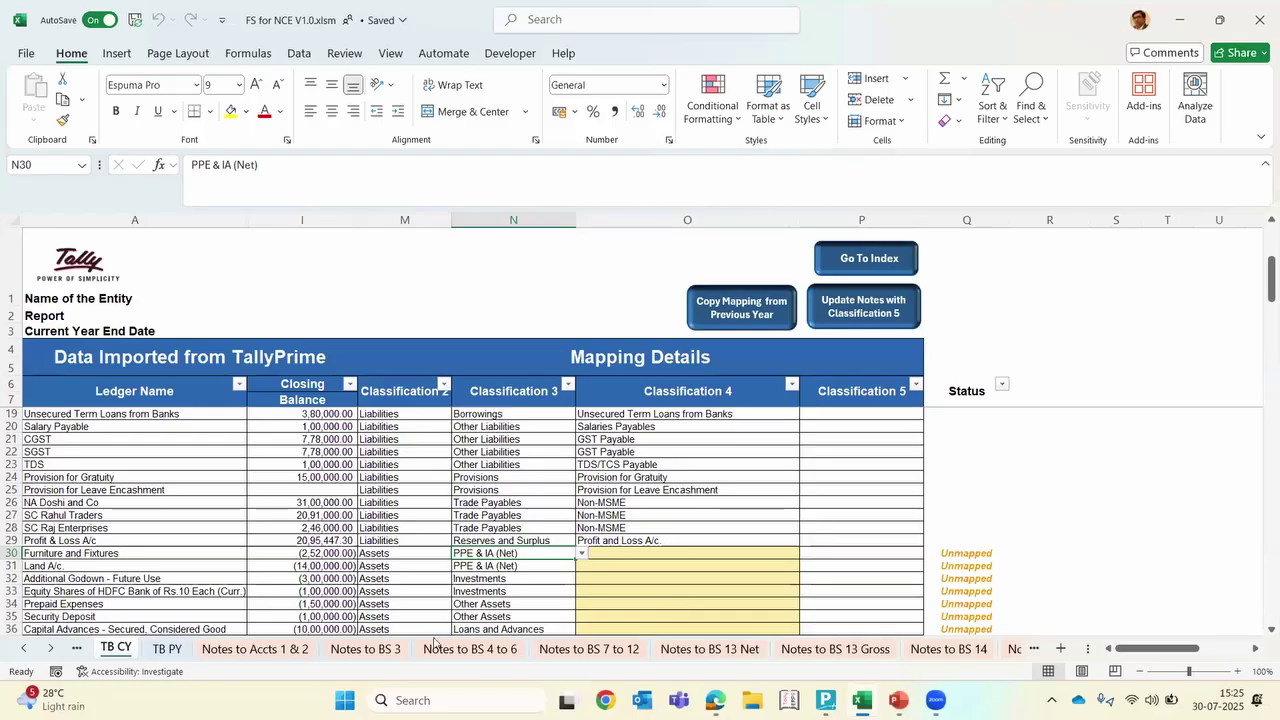
Set the PPE and IA Block option on the Basic Info sheet to Gross Block
left_click(33, 650)
left_click(33, 650)
left_click(33, 650)
left_click(33, 650)
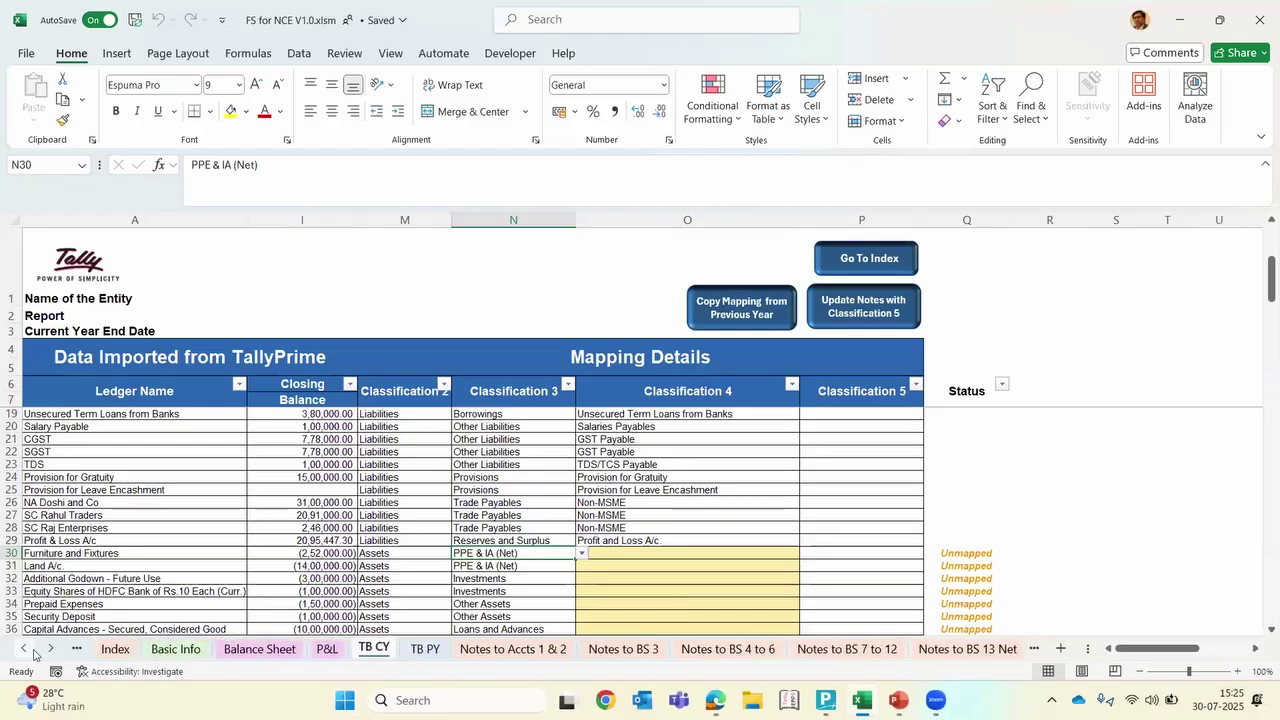
left_click(176, 649)
left_click(367, 603)
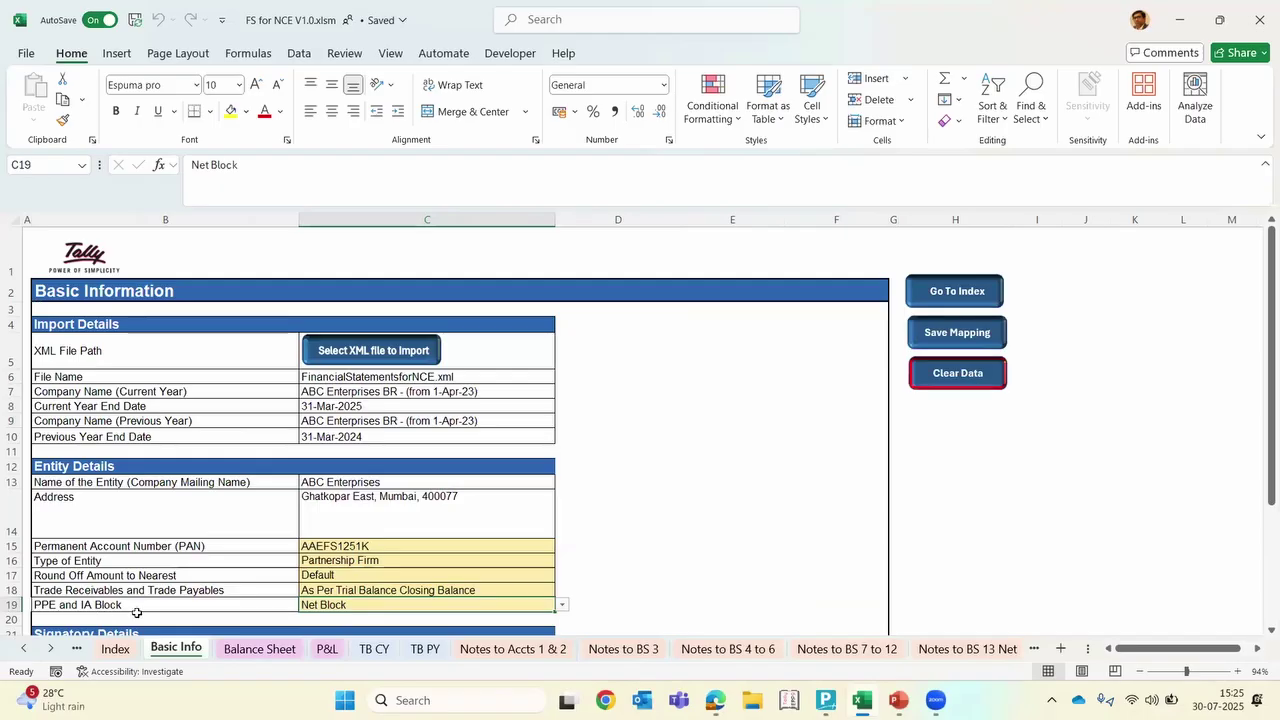
left_click(564, 606)
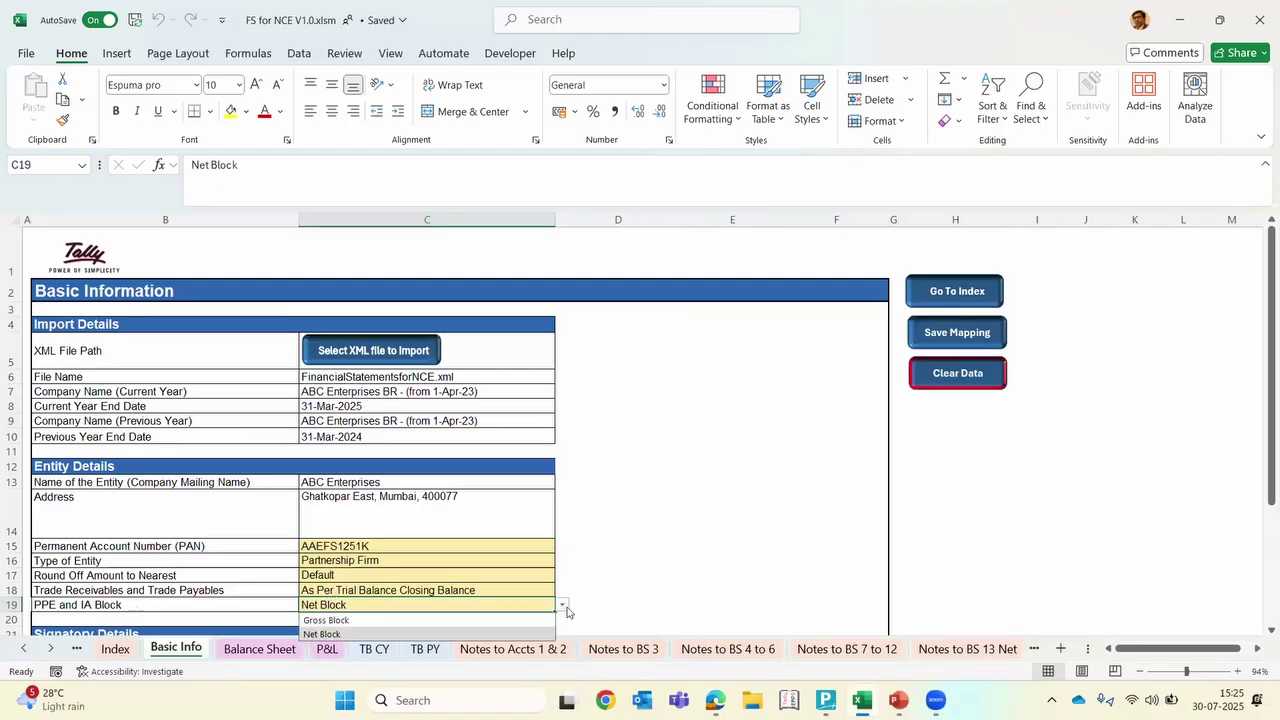
left_click(420, 636)
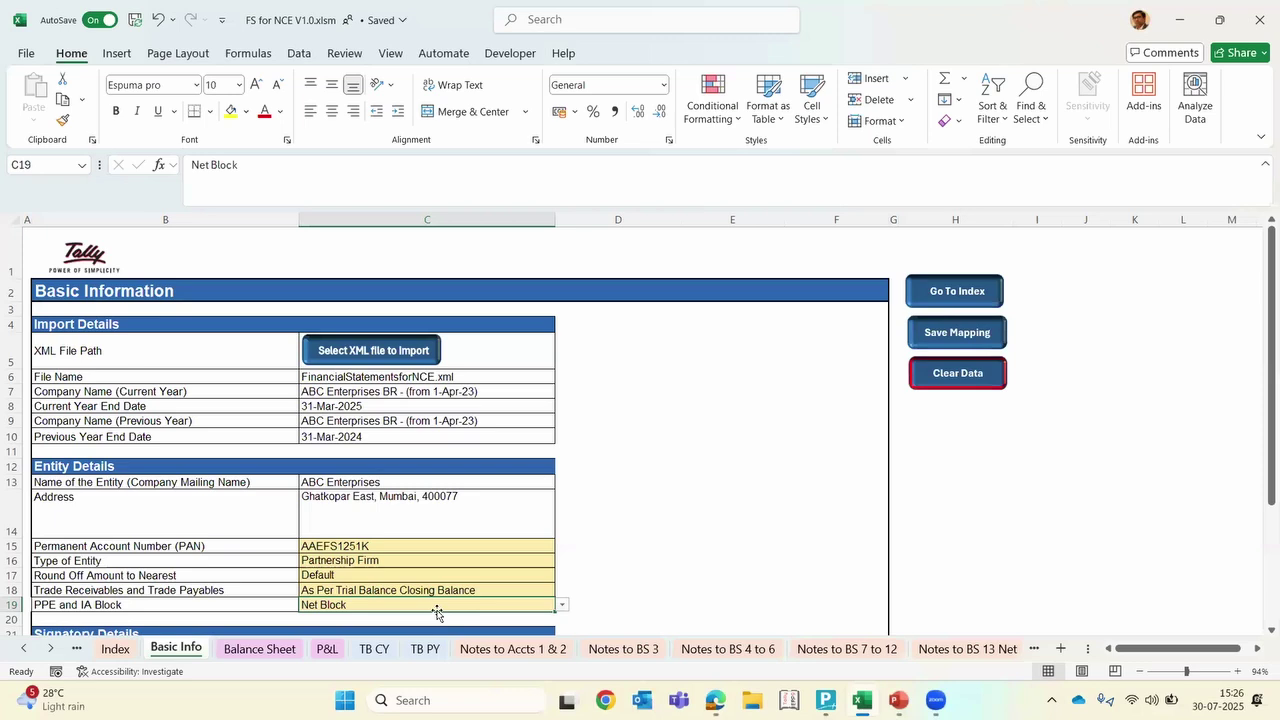
left_click(562, 605)
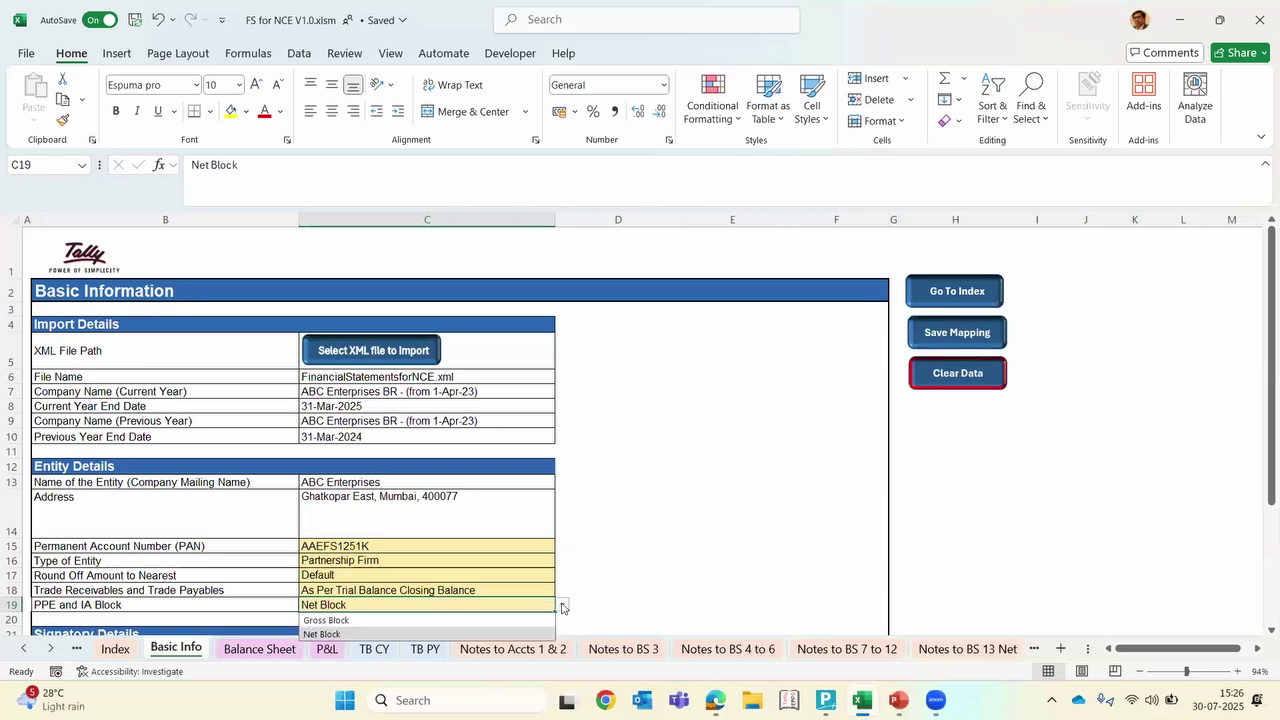
left_click(491, 621)
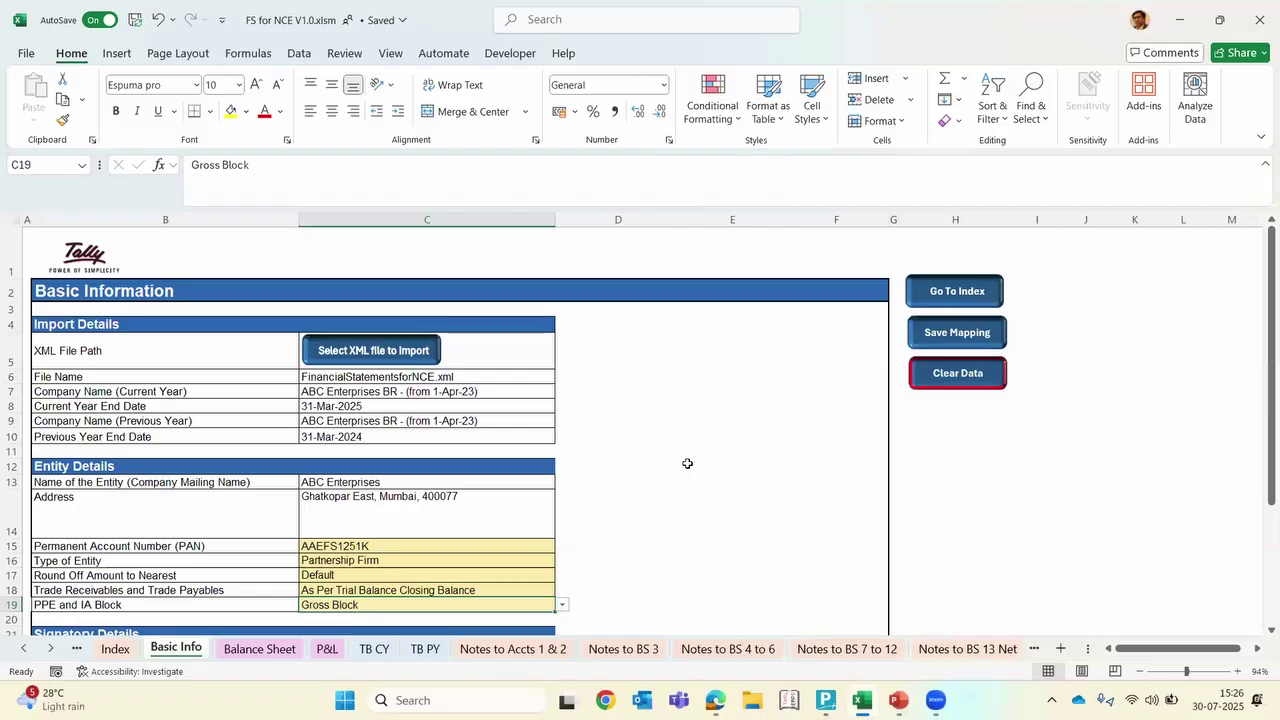
On the TB CY sheet, set Classification 3 of Furniture and Fixtures to PPE & IA (Gross) and view its Classification 4 options
left_click(386, 655)
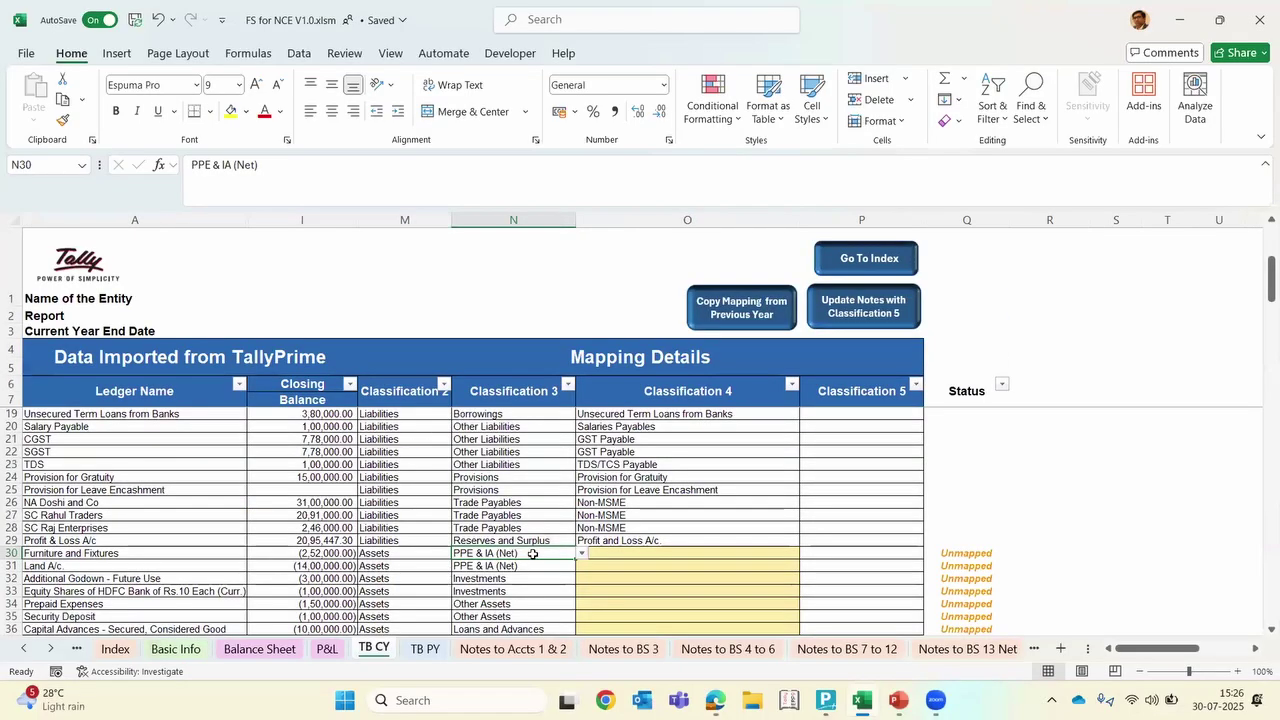
left_click(582, 556)
left_click(518, 567)
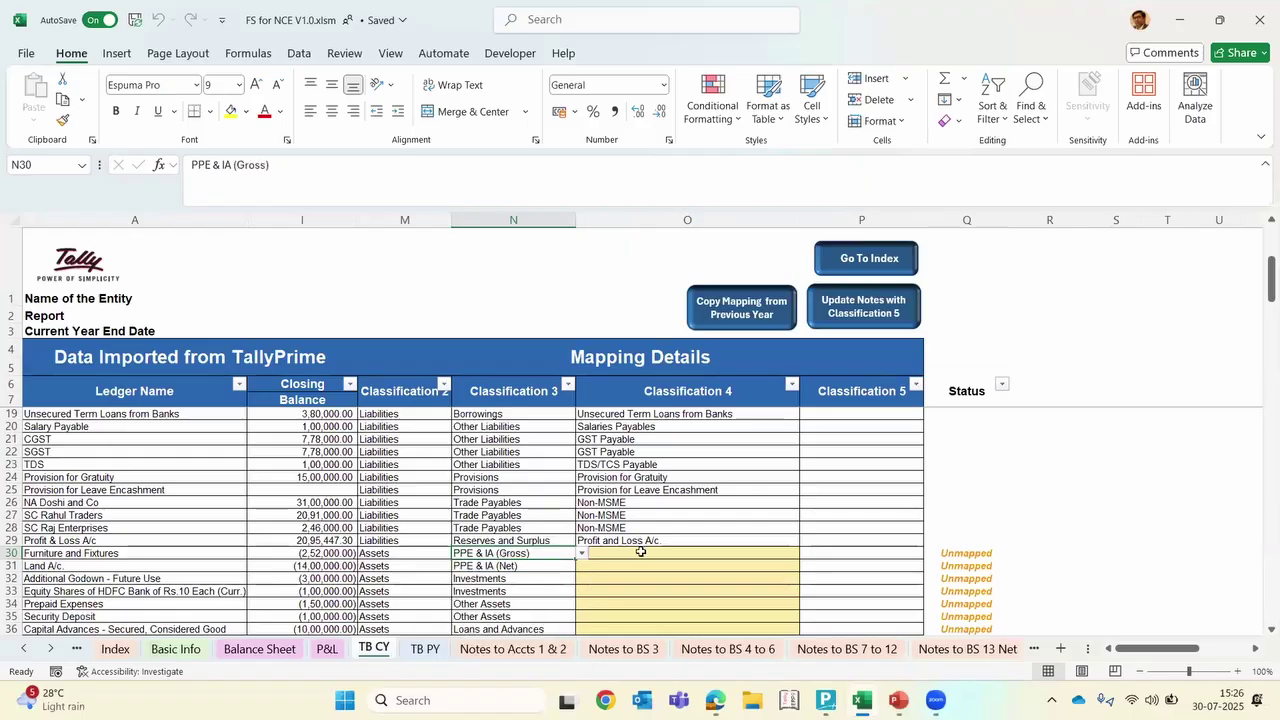
left_click(640, 552)
left_click(806, 553)
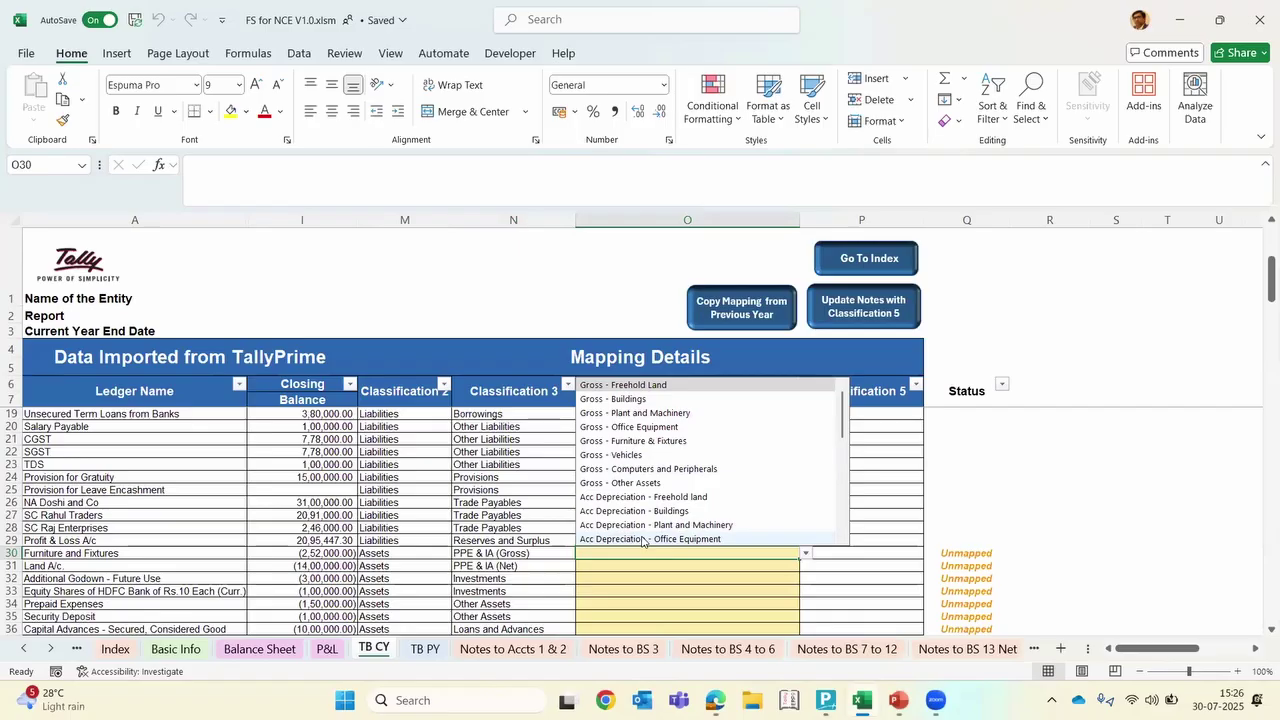
left_click(462, 570)
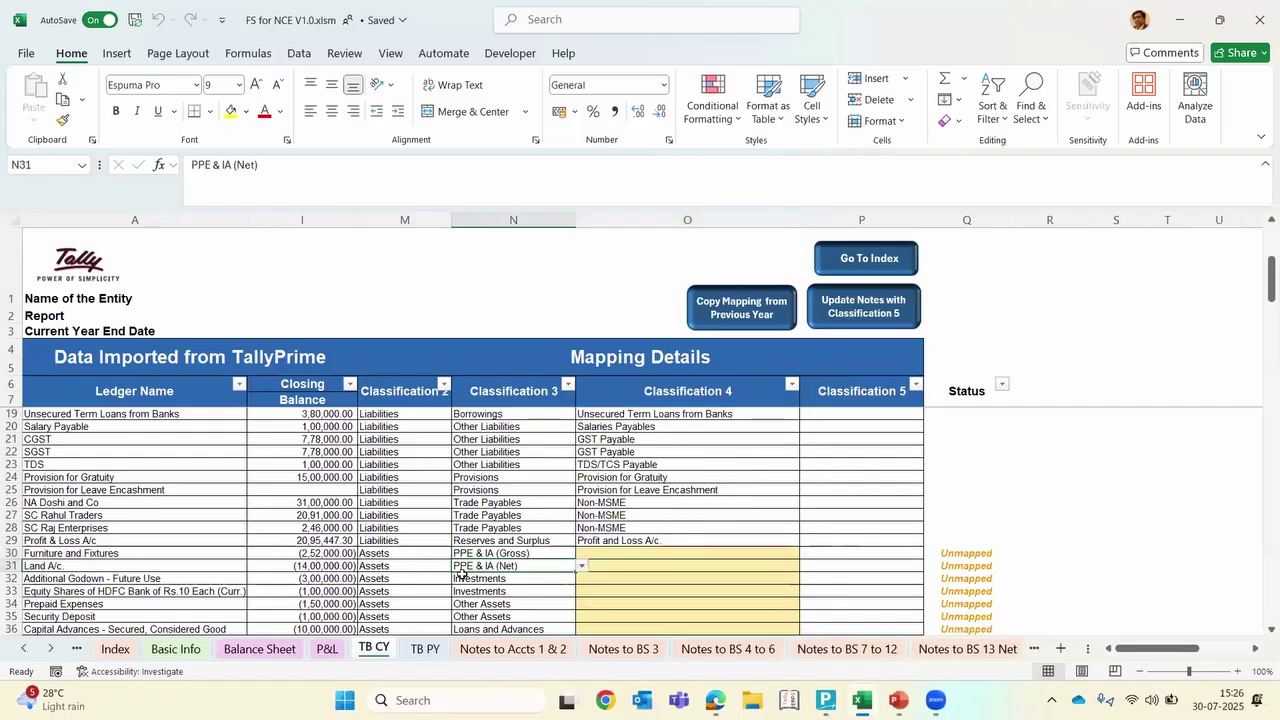
Set the PPE and IA Block option on the Basic Info sheet back to Net Block
left_click(177, 649)
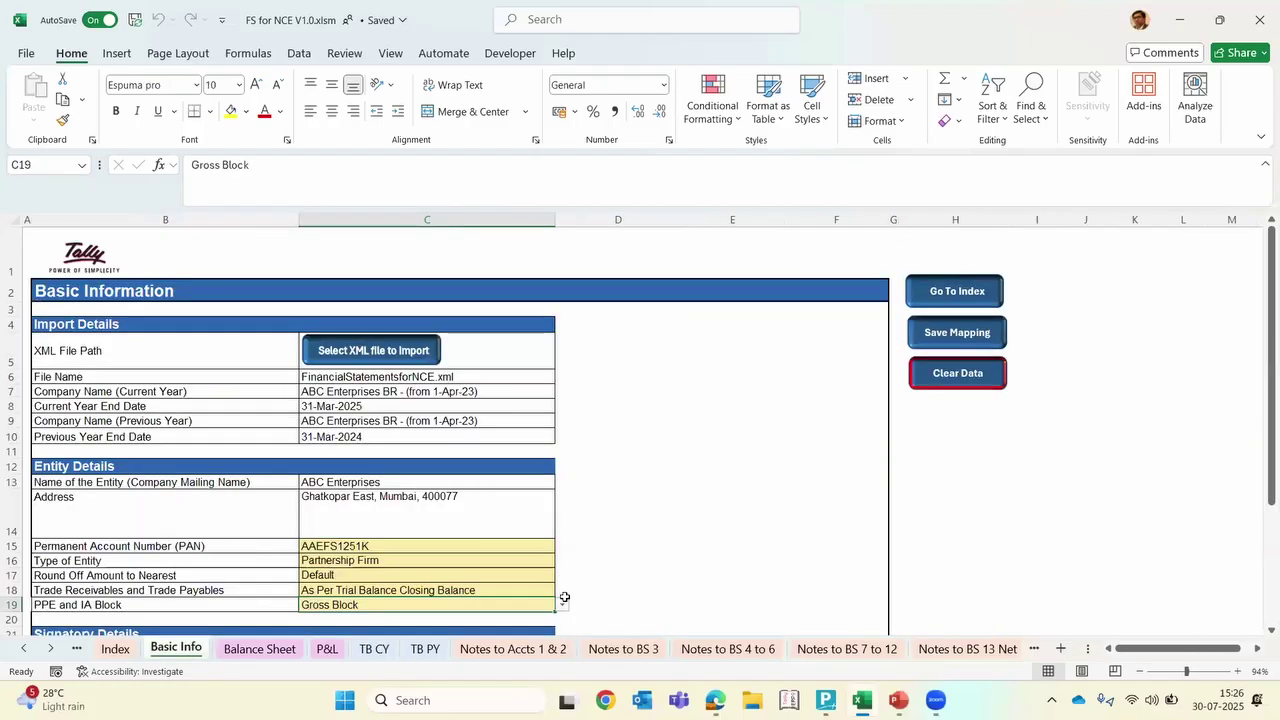
left_click(563, 604)
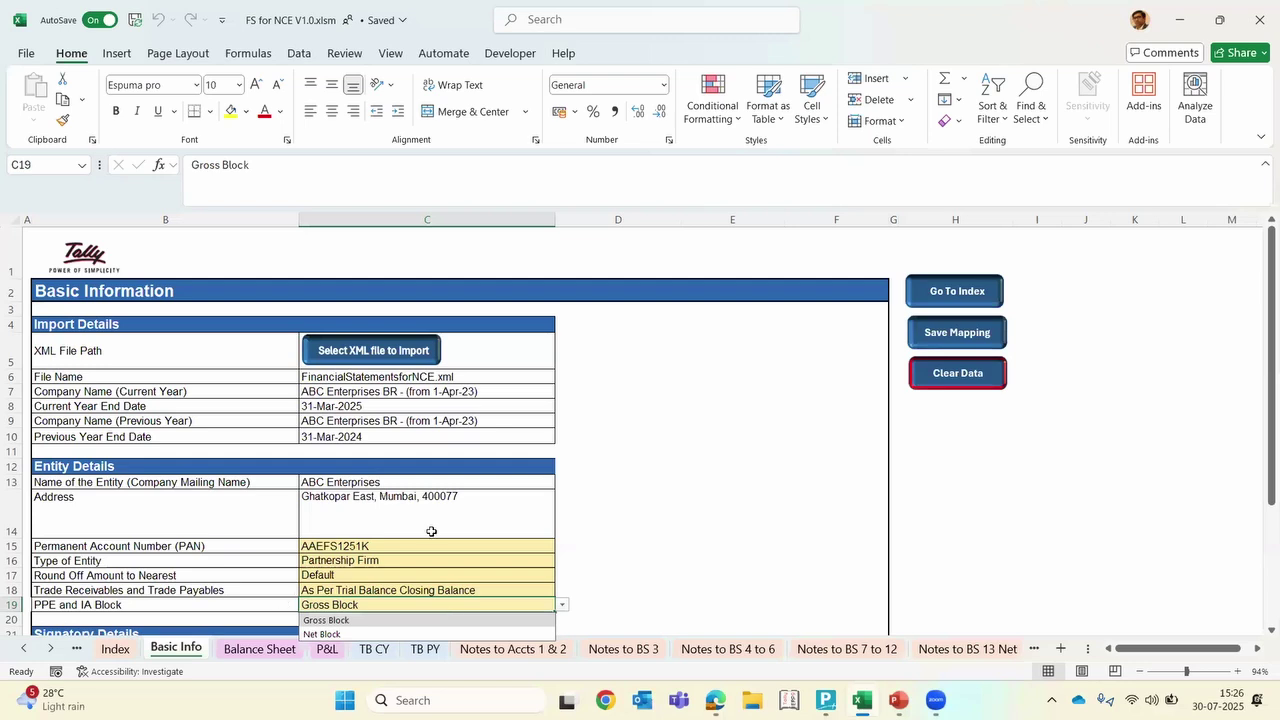
key("Down")
key("Return")
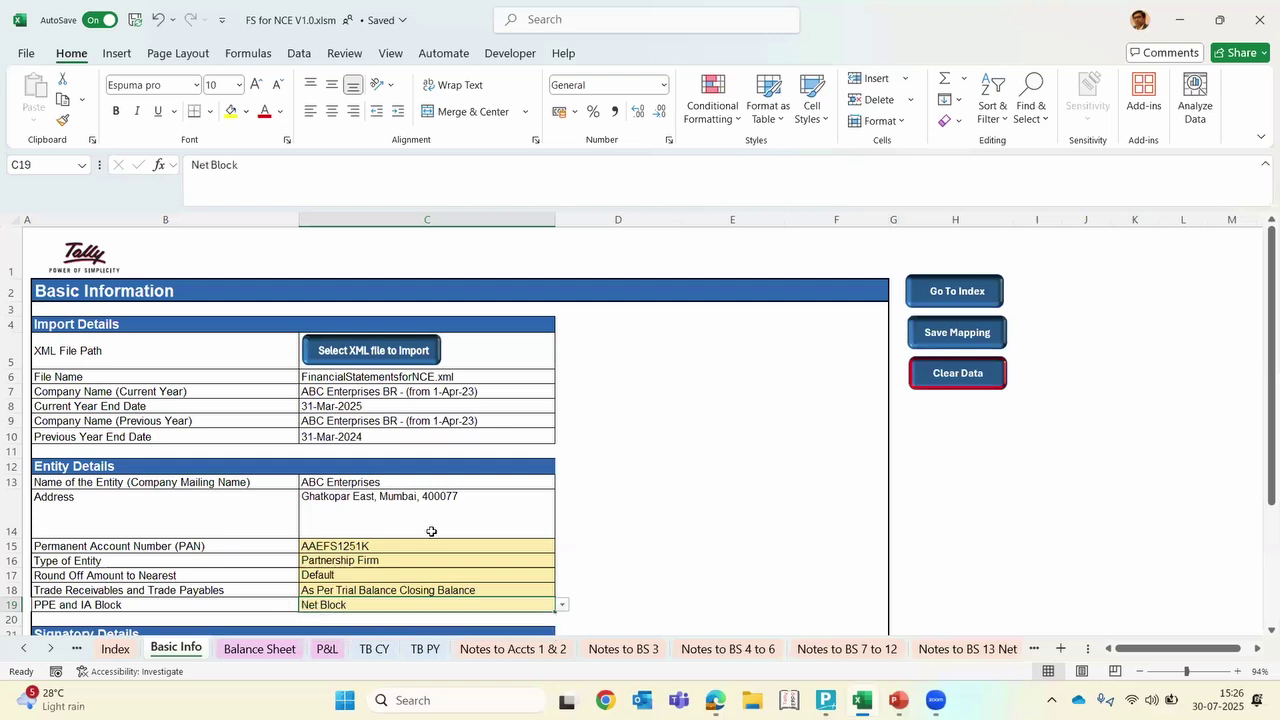
left_click(869, 436)
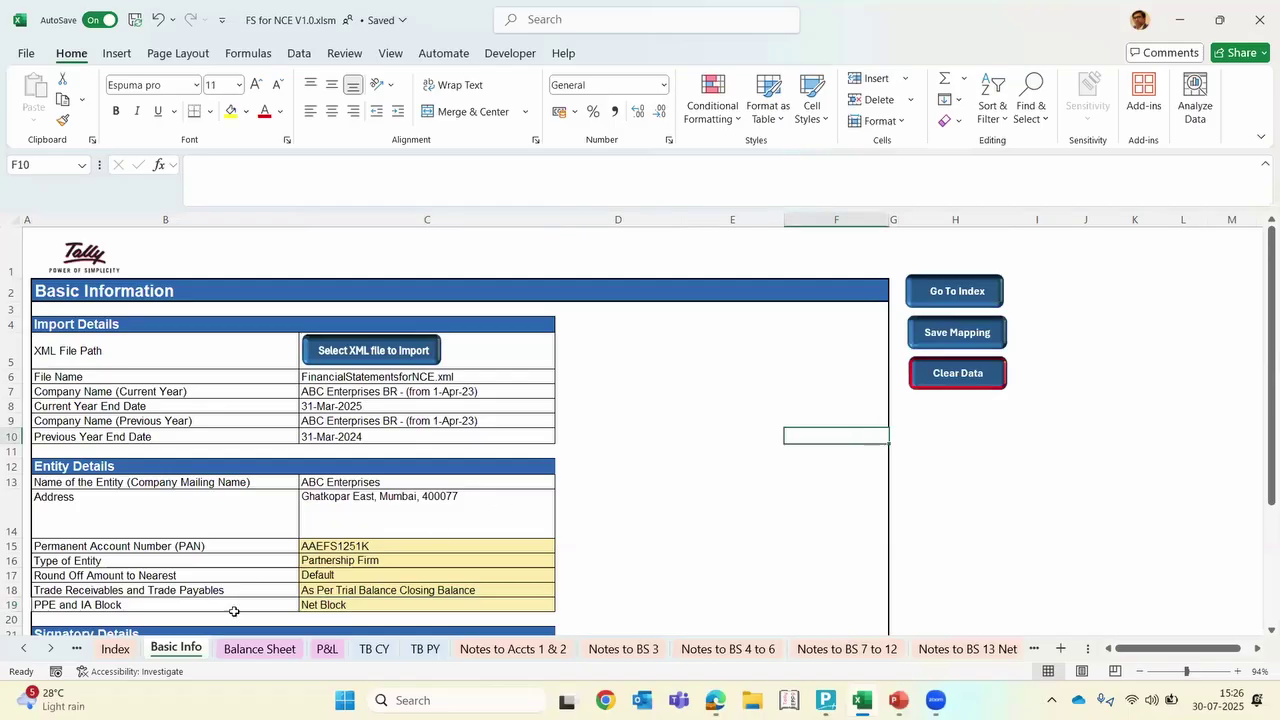
Return to the TB CY sheet and set Classification 3 of Furniture and Fixtures in row 30 back to PPE & IA (Net)
left_click(237, 651)
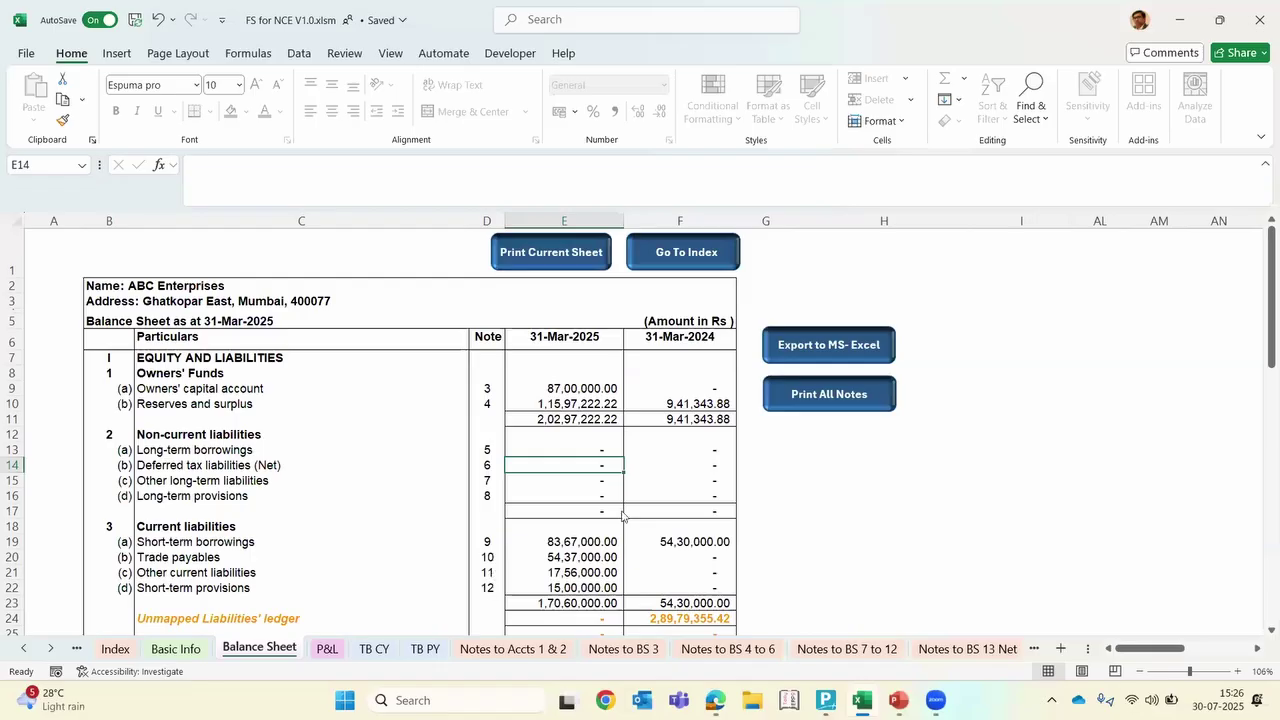
key("ctrl+Page_Down")
key("ctrl+Page_Down")
key("Up")
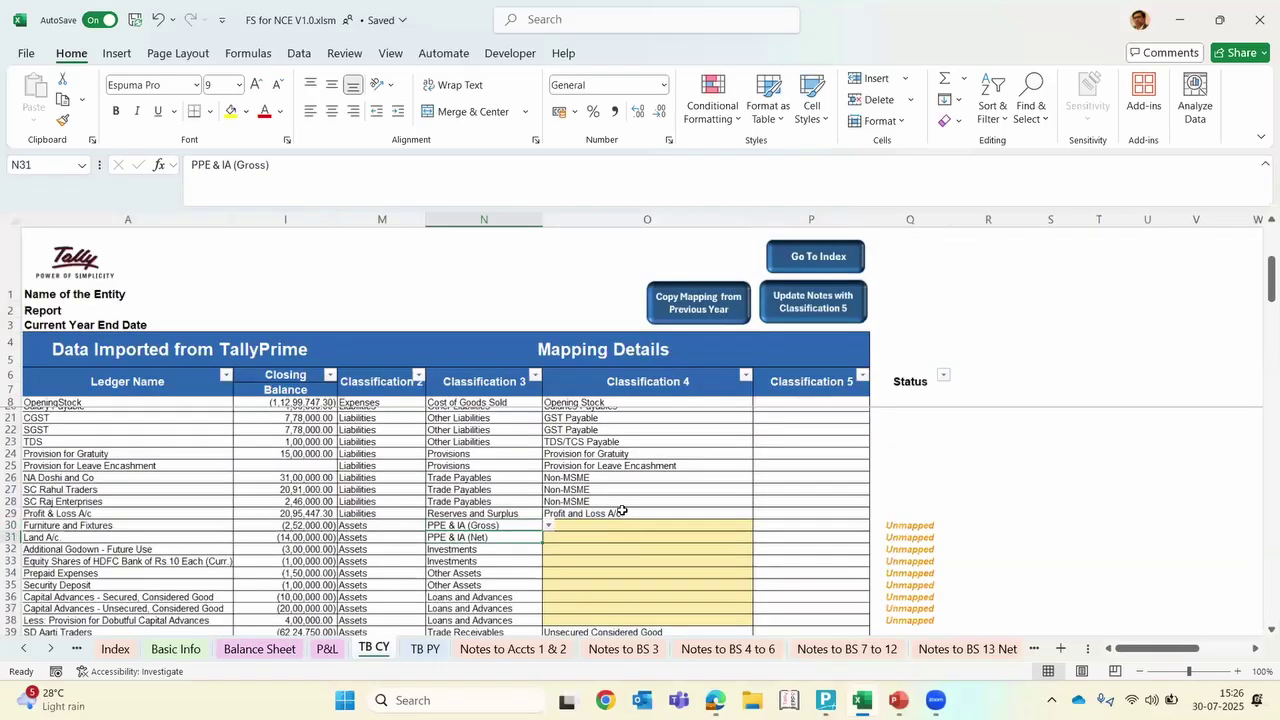
key("alt+Down")
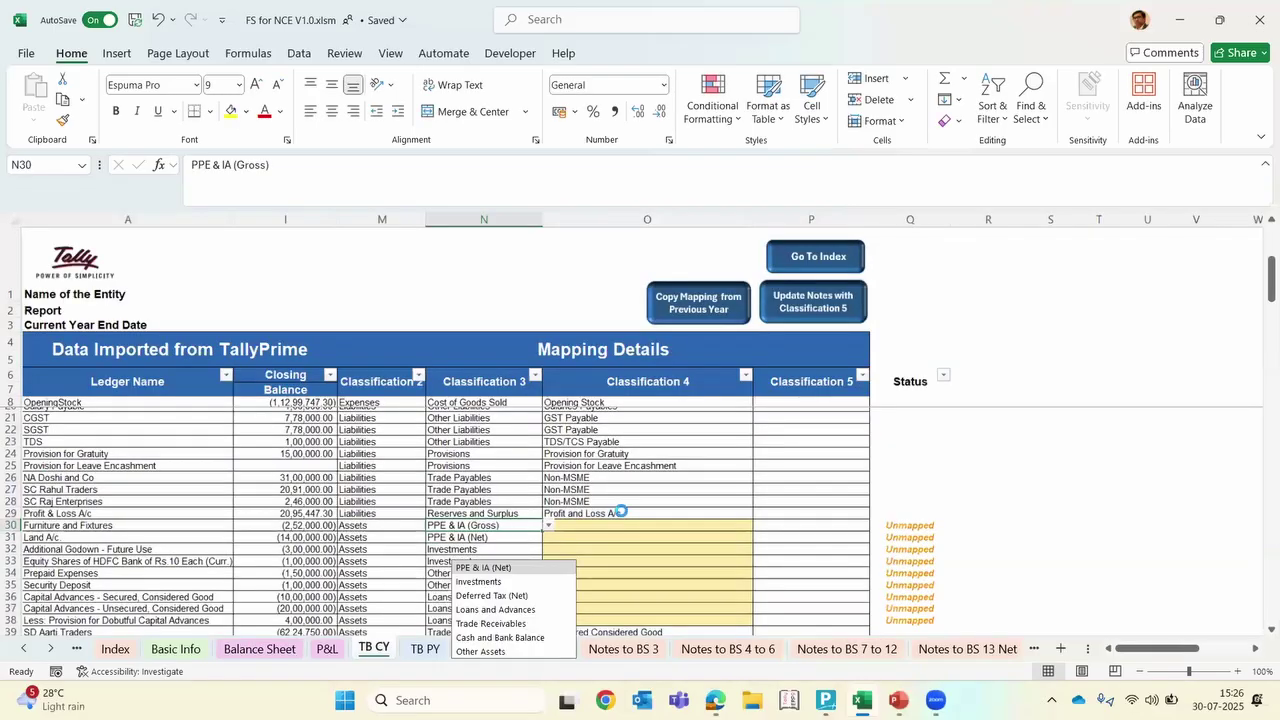
key("Down")
key("Return")
Set Classification 4 of Furniture and Fixtures in row 30 to Net - Furniture & Fixtures
key("Right")
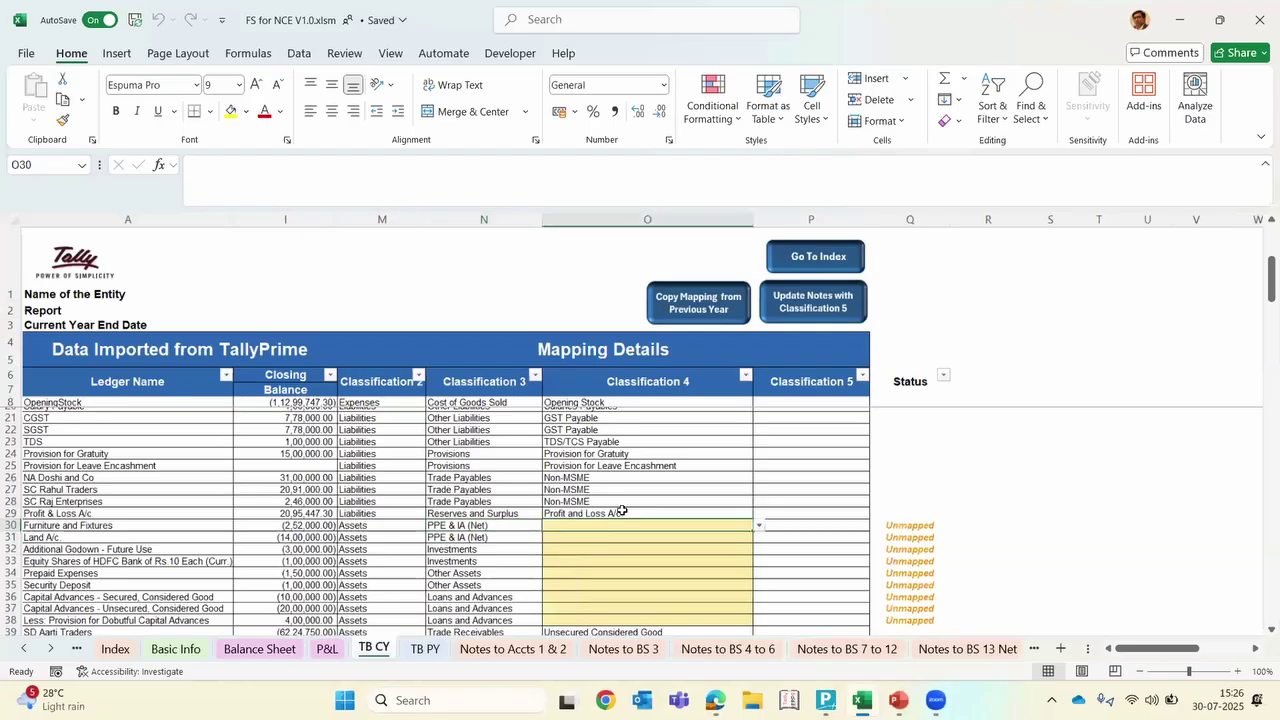
key("alt+Down")
key("Down")
key("Return")
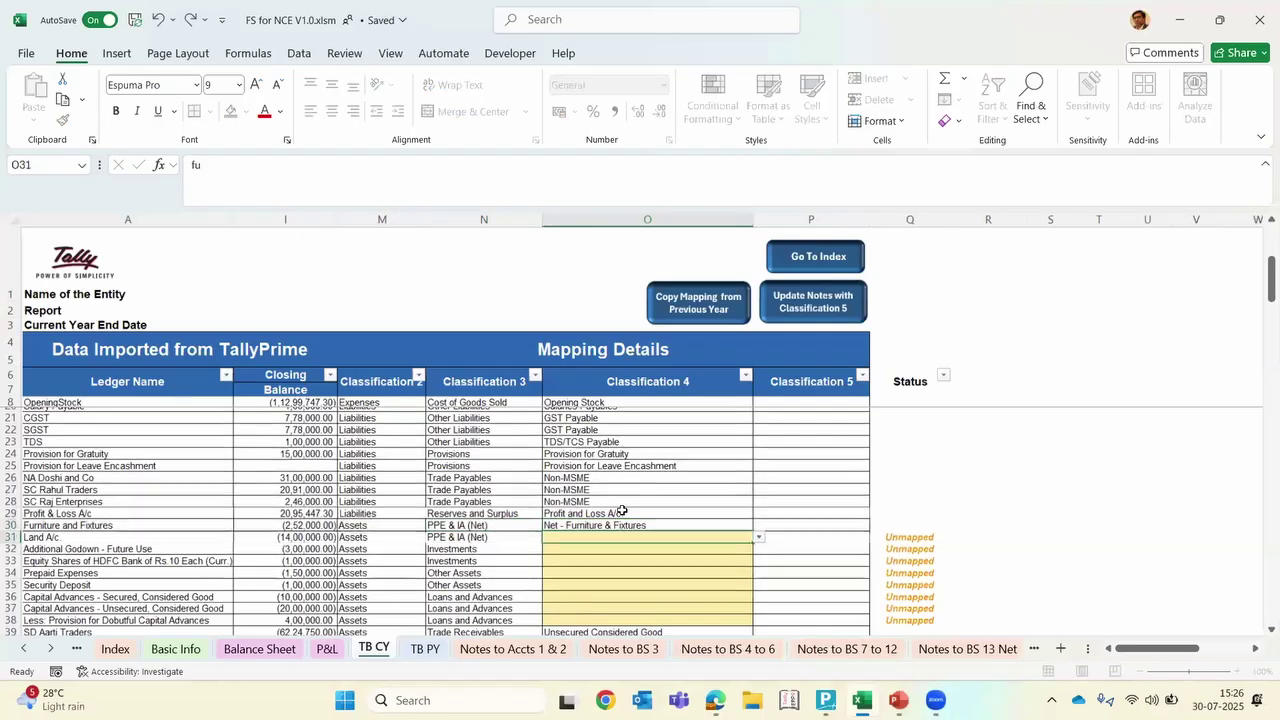
Set Classification 4 of Land A/c. in row 31 to Net - Freehold Land
key("Down")
type("la")
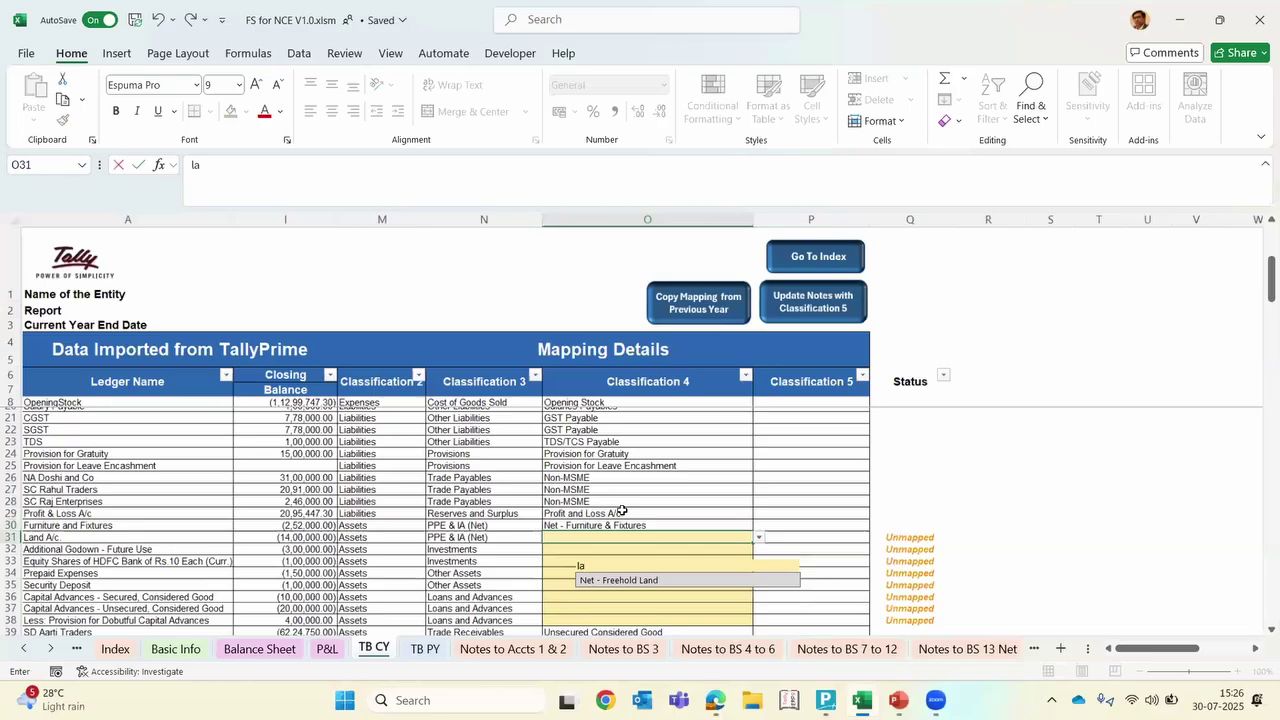
key("Down")
key("Return")
Set Classification 4 of Additional Godown - Future Use in row 32 to Unquoted Investments Property
key("Down")
key("Left")
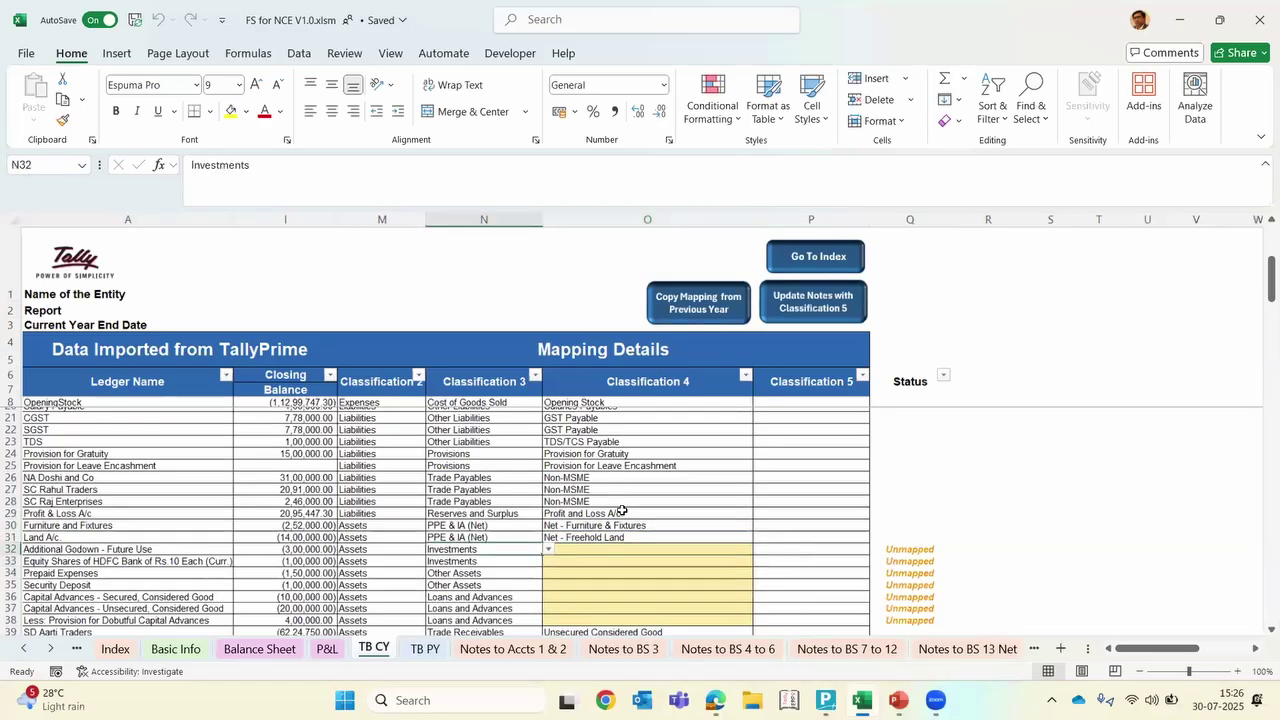
key("Right")
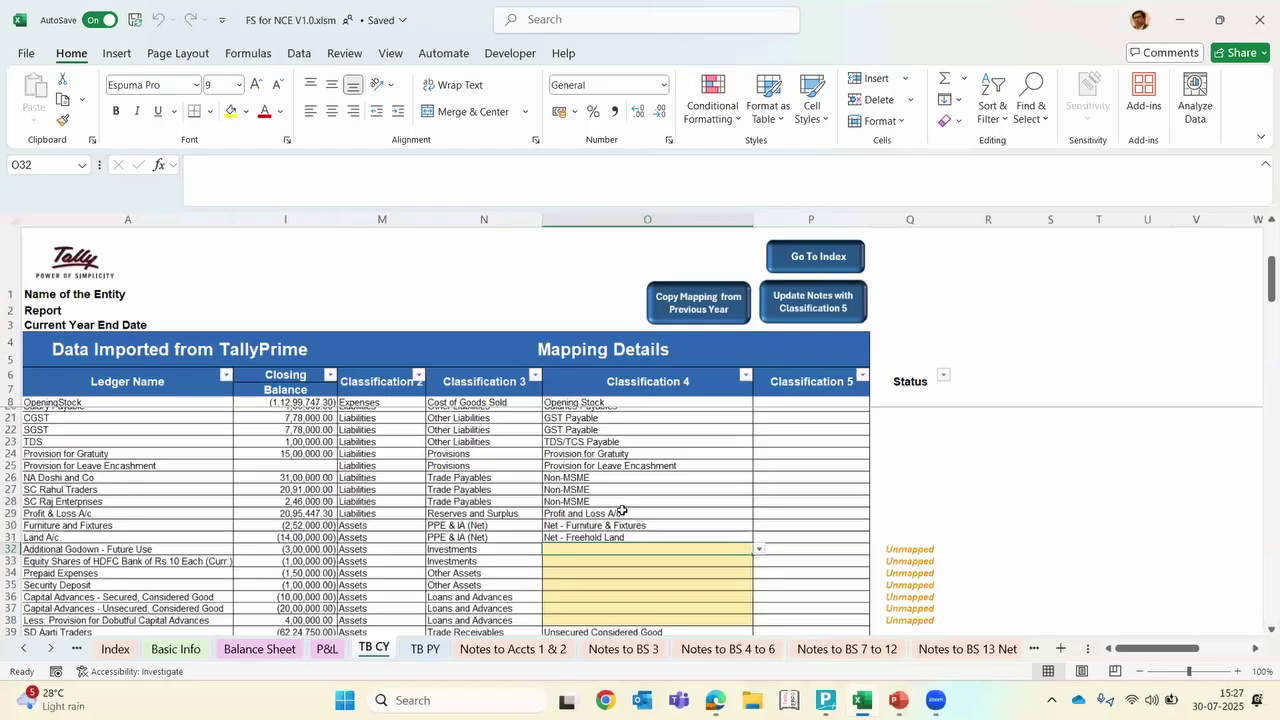
type("pro")
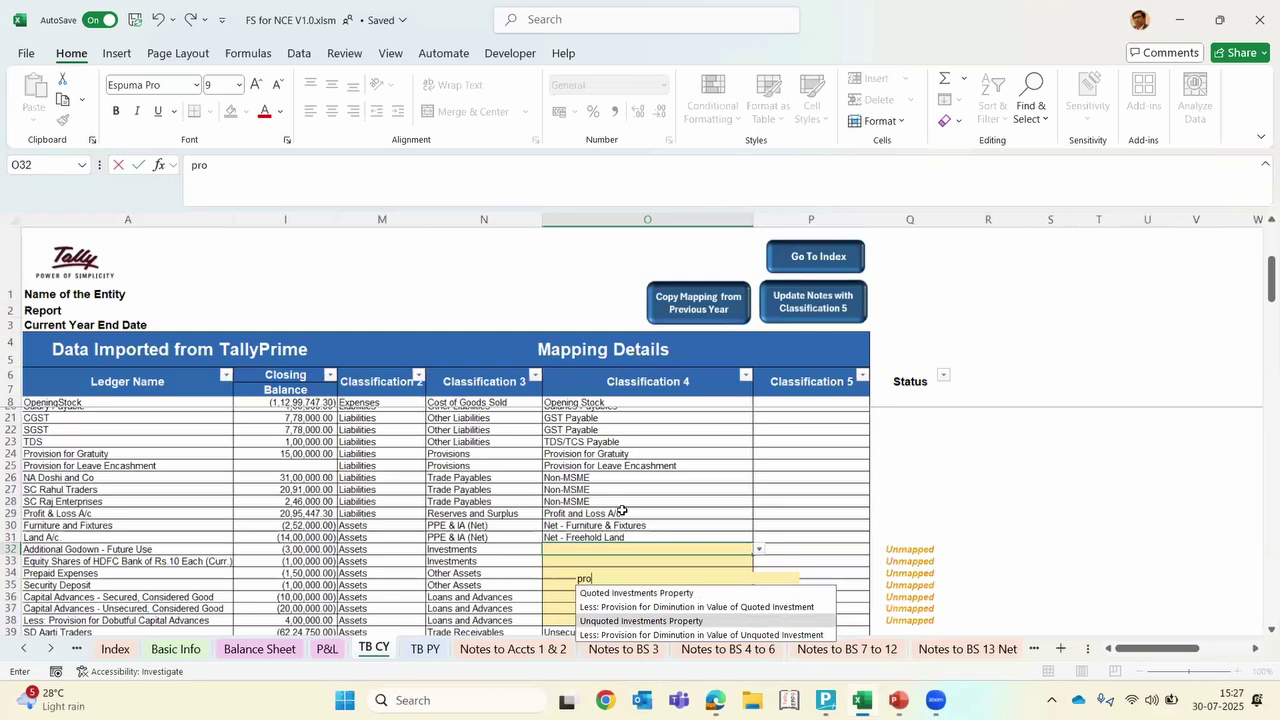
key("Return")
key("Return")
key("Up")
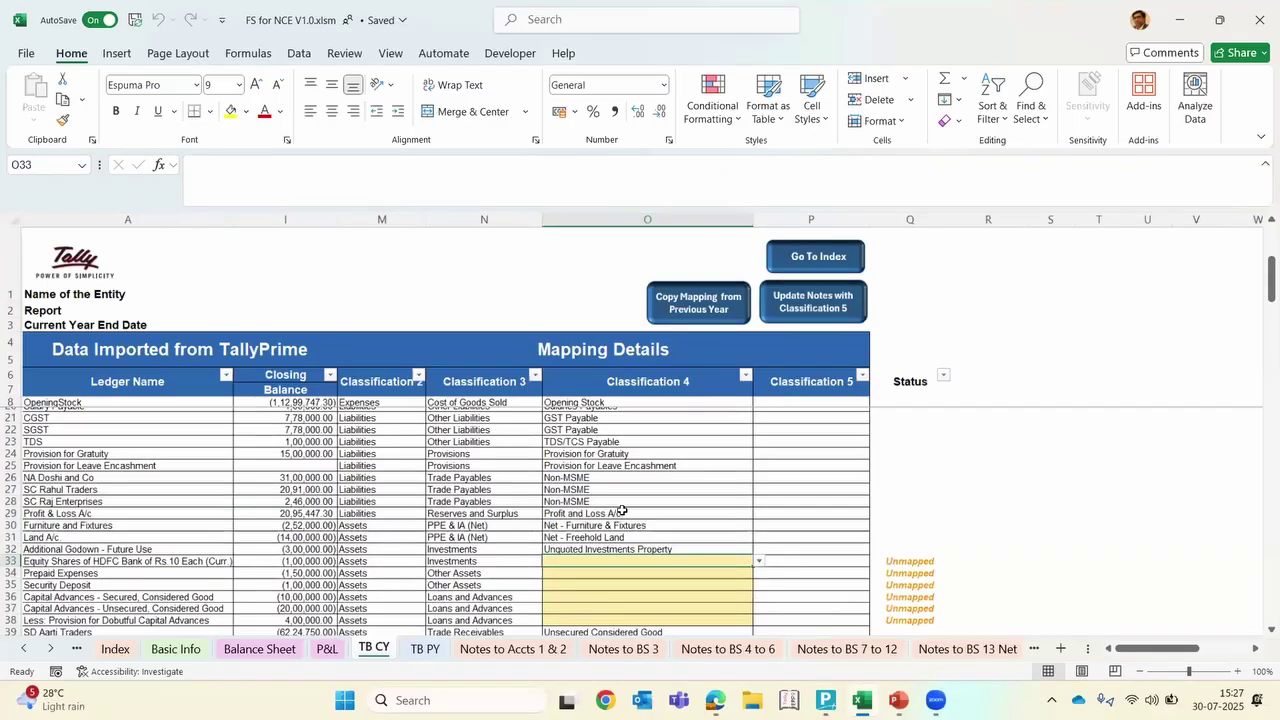
Set Classification 4 of the HDFC Bank equity shares in row 33 to Quoted Investments in Equity Instruments
type("eq")
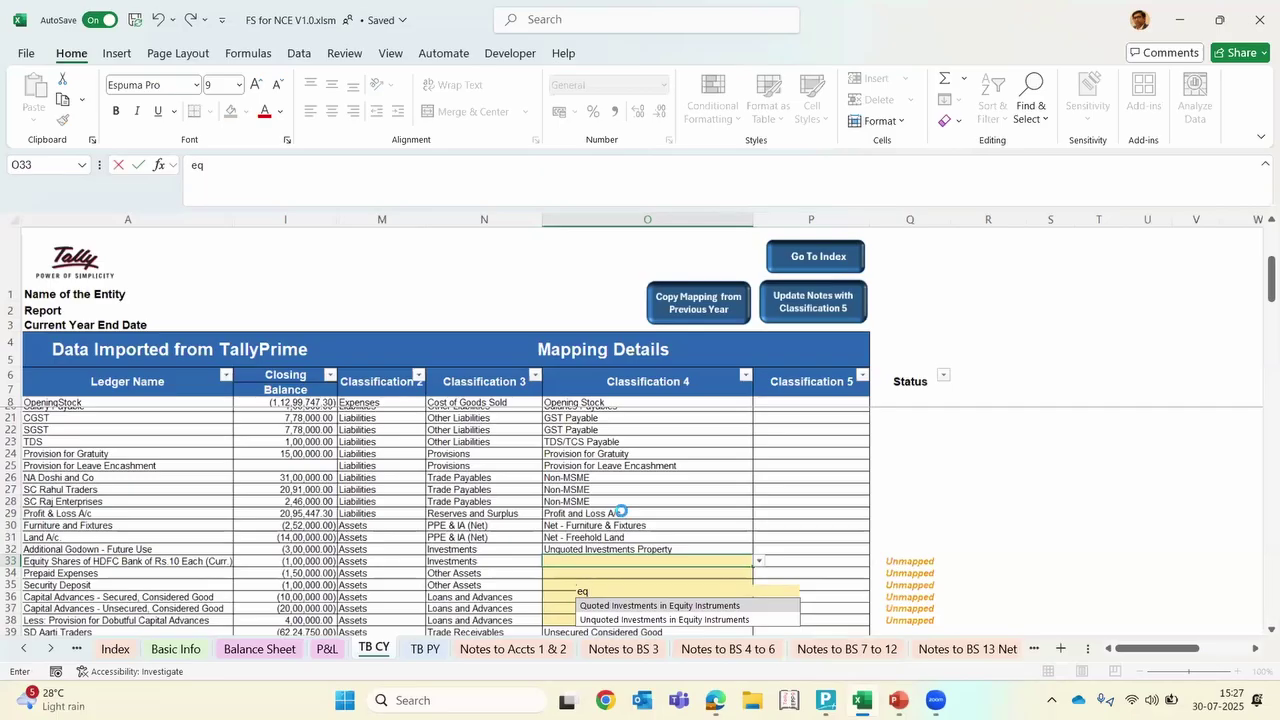
key("Return")
key("Down")
key("Down")
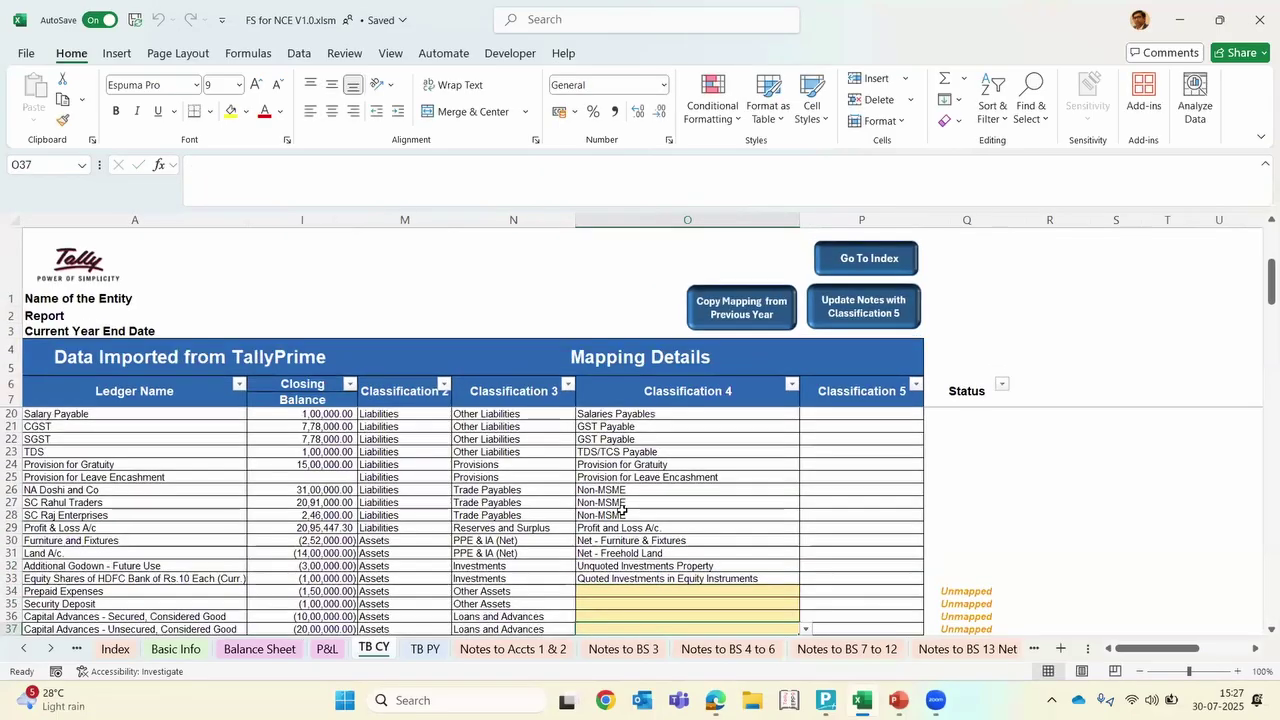
Map Classification 4 of the Prepaid Expenses ledger in row 34 to Prepaid Expenses and the Security Deposit ledger in row 35 to Security Deposits
key("Down")
scroll(720, 494, "down", 3)
scroll(719, 495, "down", 1)
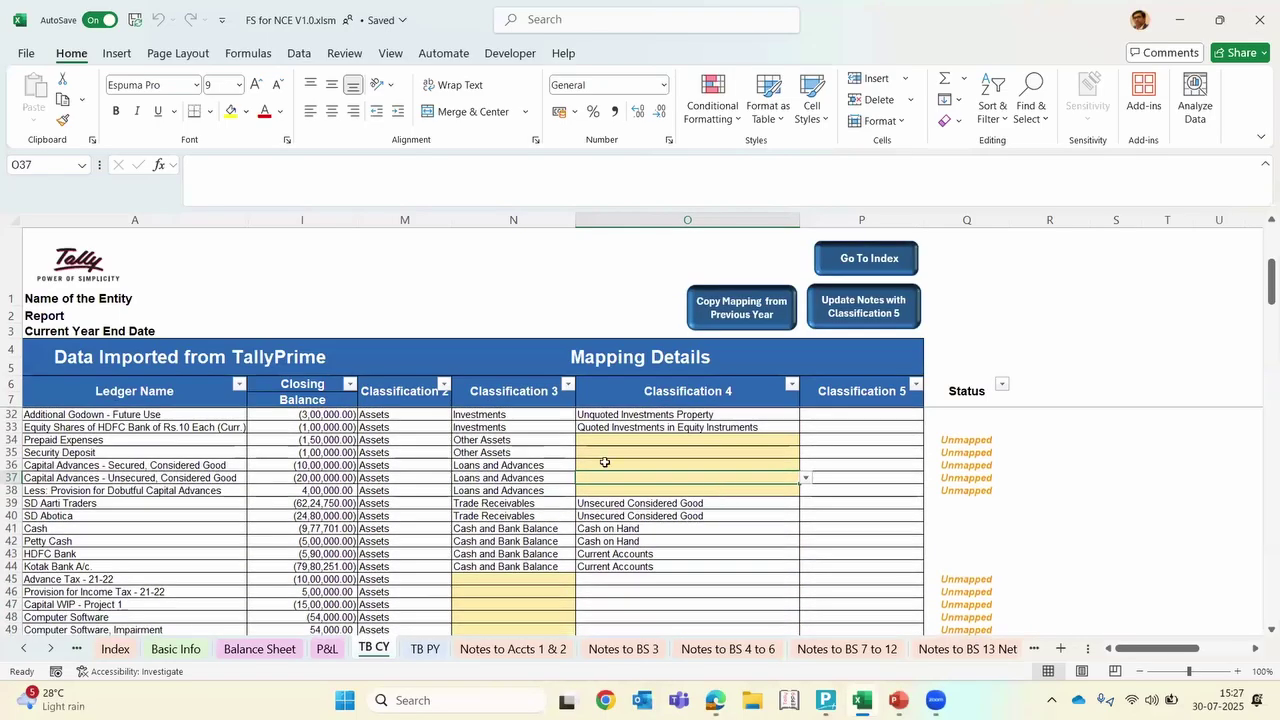
key("Up")
key("Up")
key("Up")
key("Left")
key("Left")
key("Left")
key("Left")
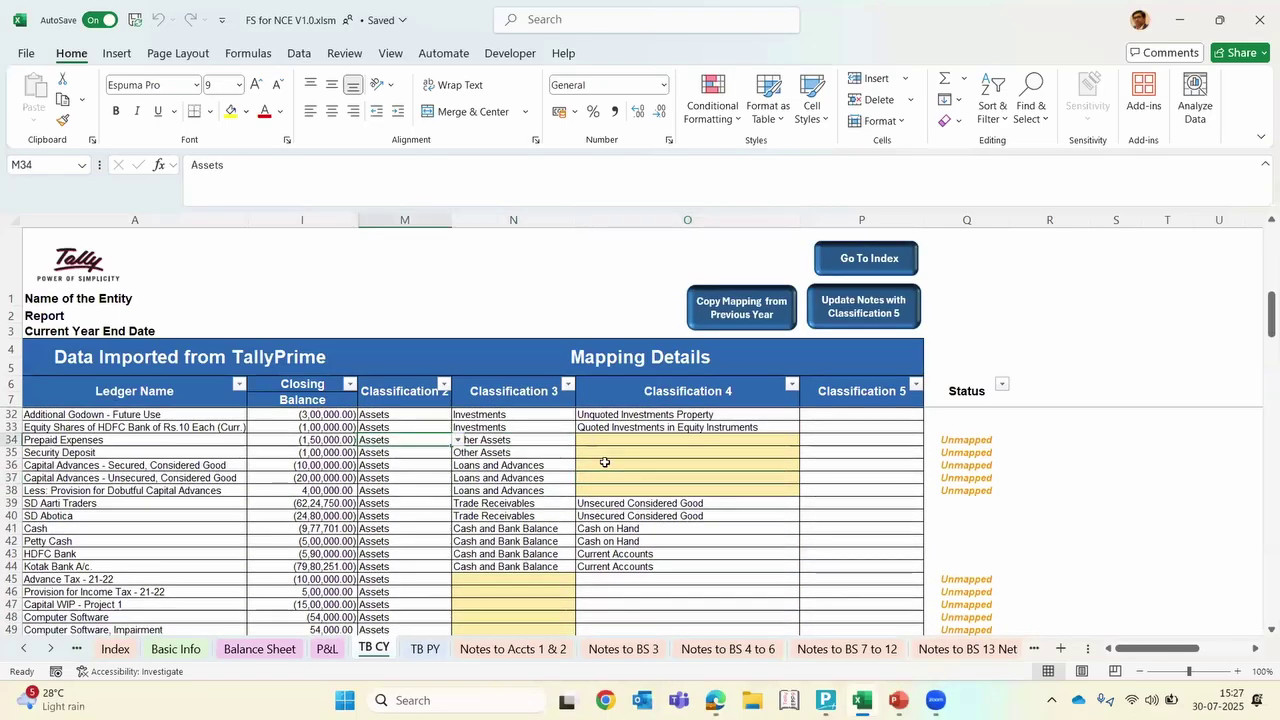
left_click(599, 440)
key("alt+Down")
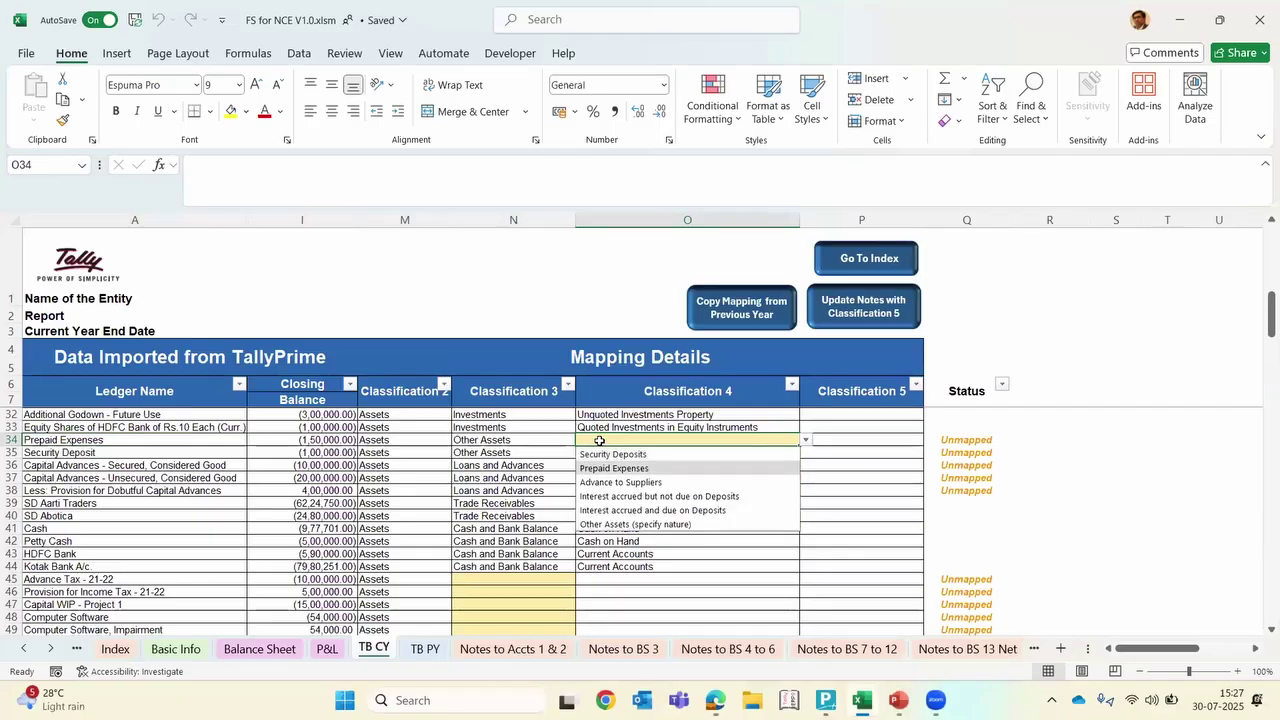
key("Return")
key("Return")
type("Security Deposits")
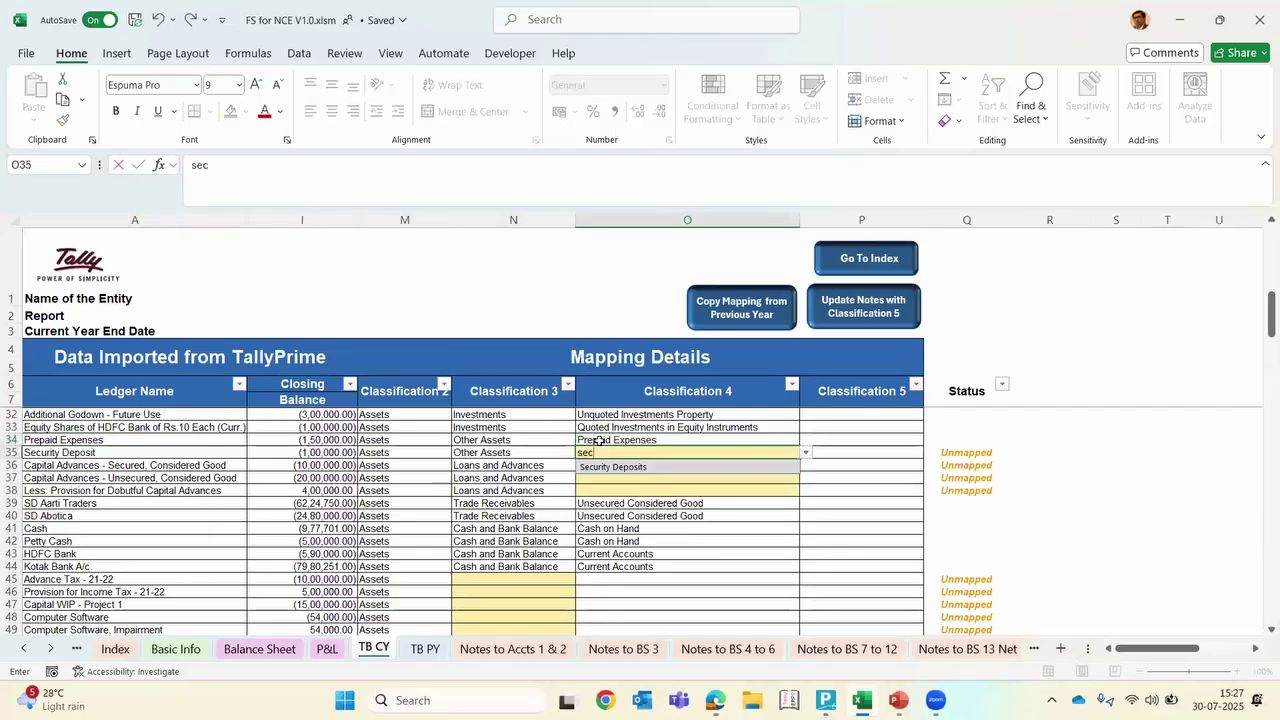
key("Return")
Set Classification 4 to Secured-Capital Advances Considered Good in row 36 and Unsecured-Capital Advances Considered Good in row 37
type("cap")
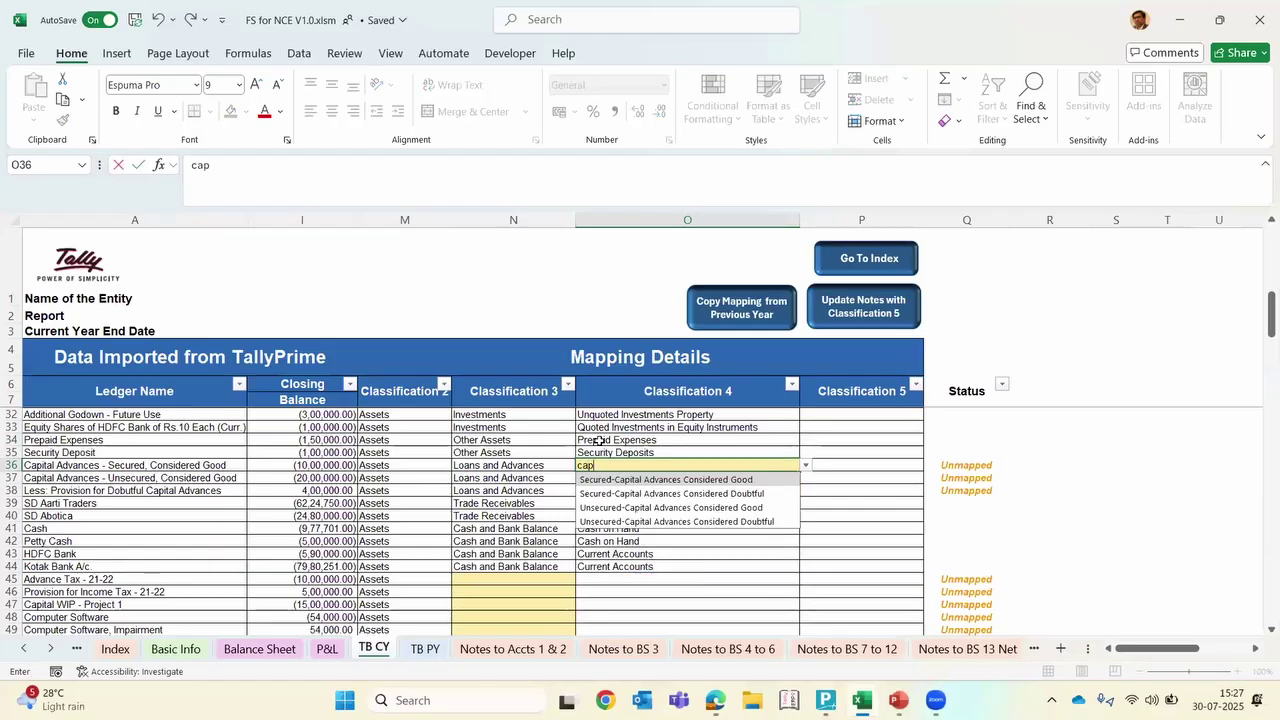
key("Return")
type("cap")
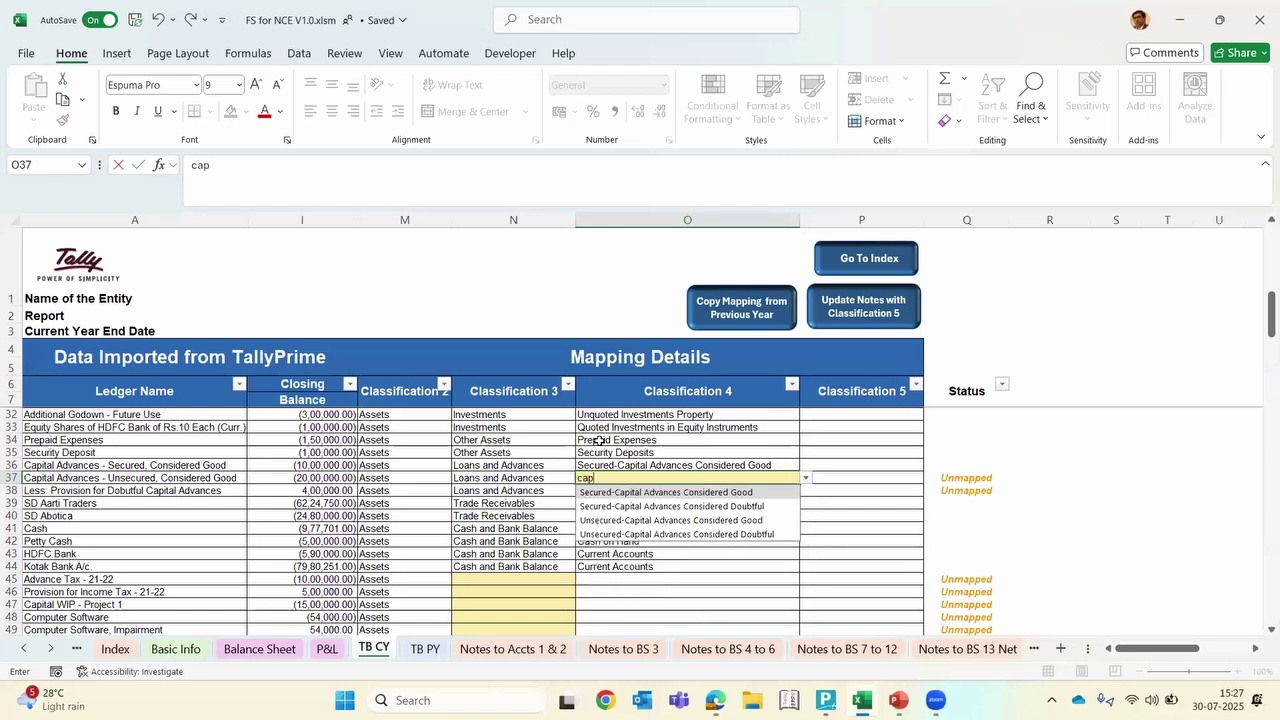
key("Down")
key("Down")
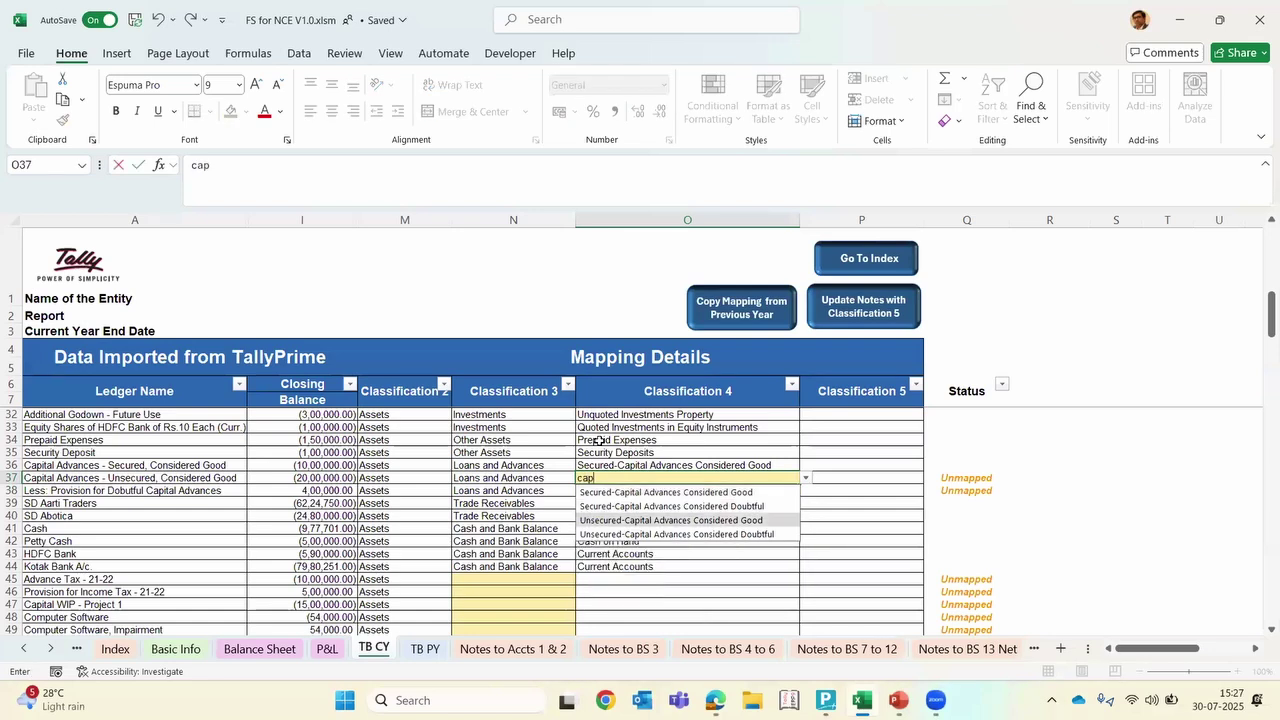
key("Return")
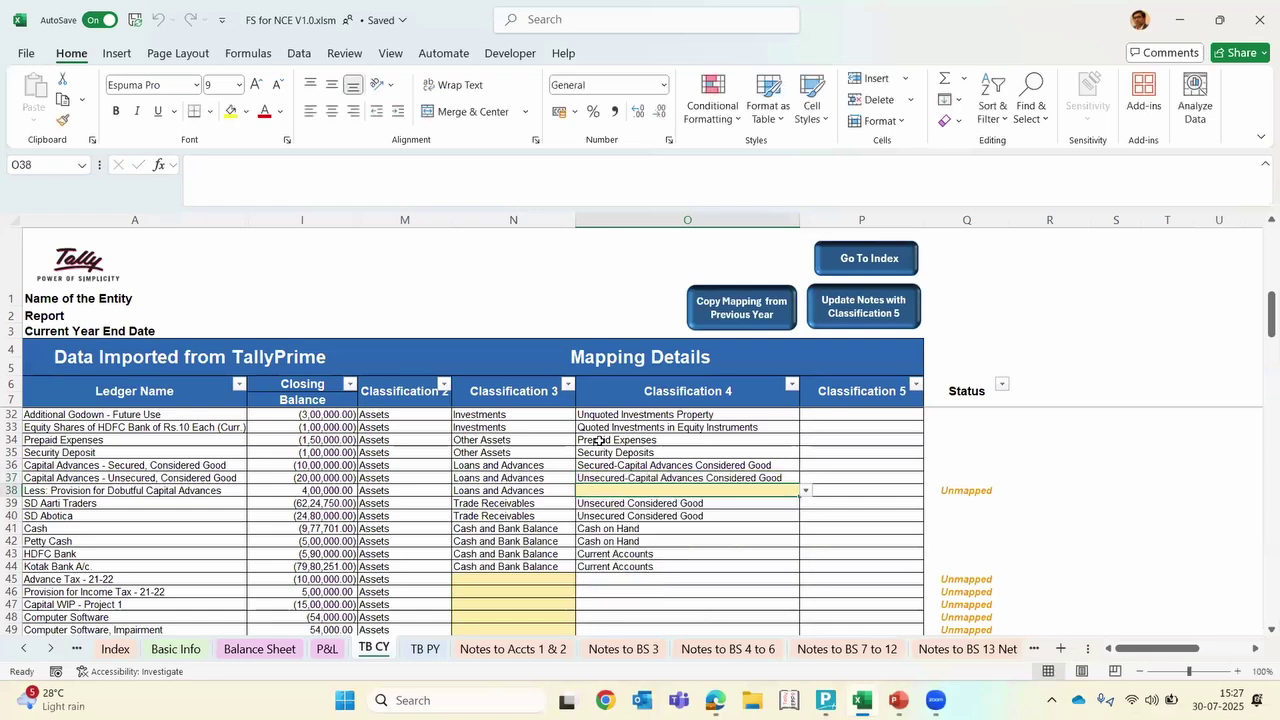
Set Classification 4 of the doubtful capital advances provision in row 38 to Less: Provision for Doubtful Advances-Secured (Balance Sheet)
key("alt+Down")
key("Down")
key("Down")
key("Down")
key("Down")
key("Down")
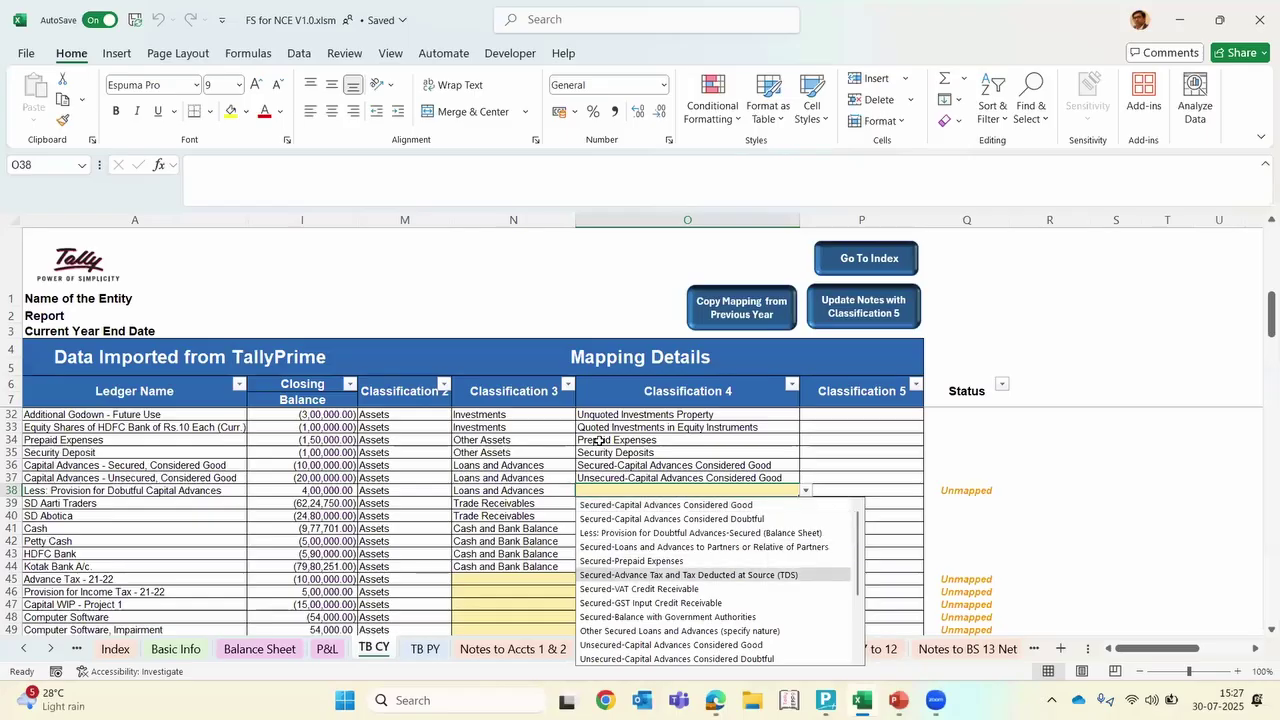
type("Less")
key("Down")
key("Return")
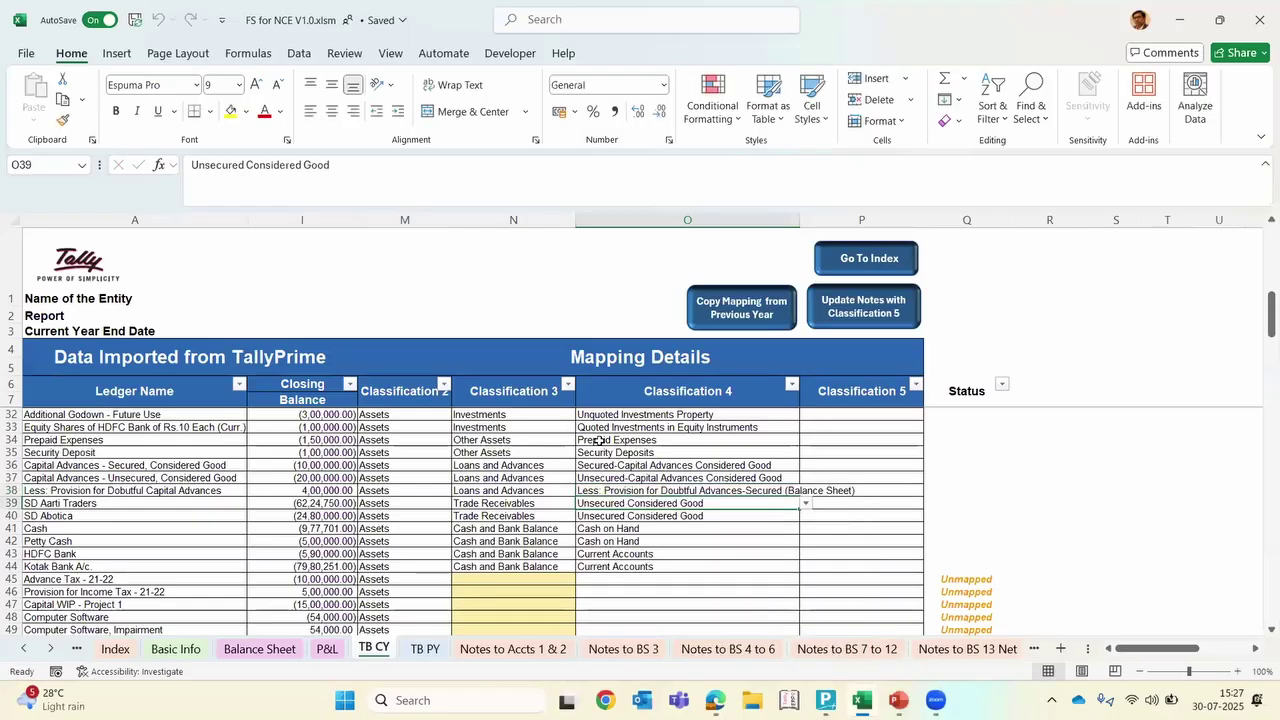
Examine the Classification 3 mapping and the available Classification 4 options of the trade receivable in row 39
key("Left")
key("Left")
key("Right")
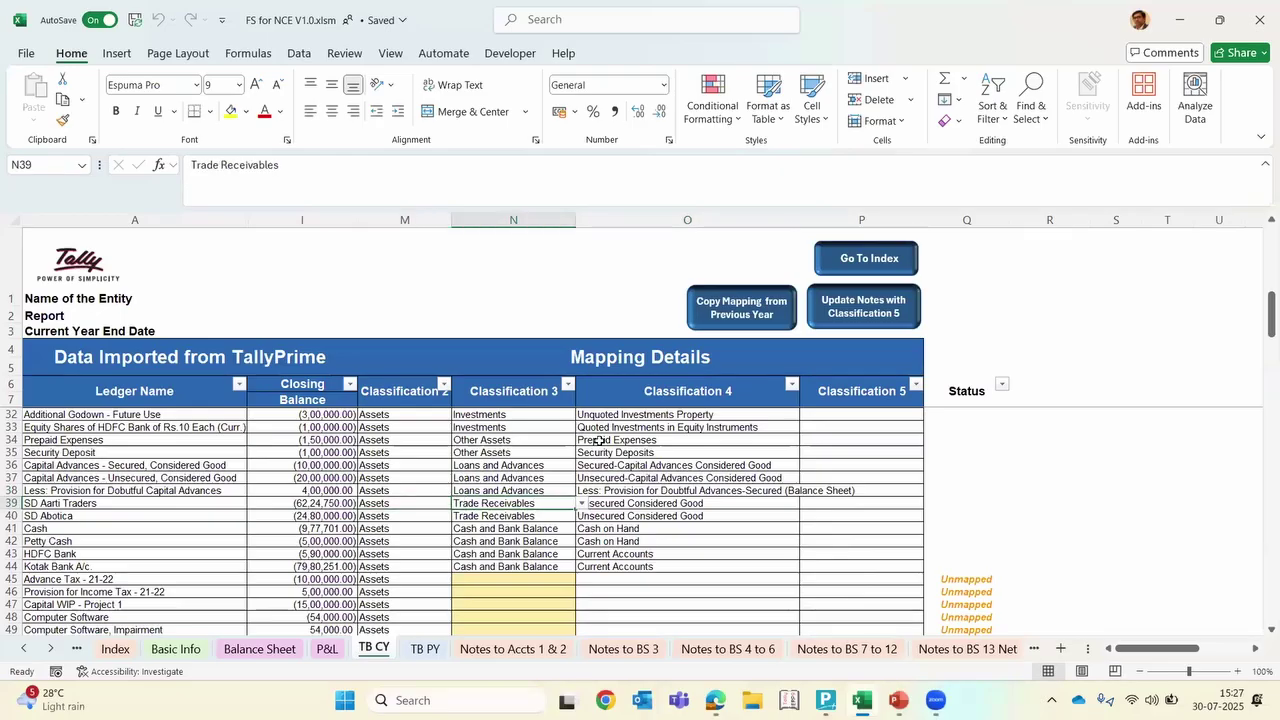
key("Right")
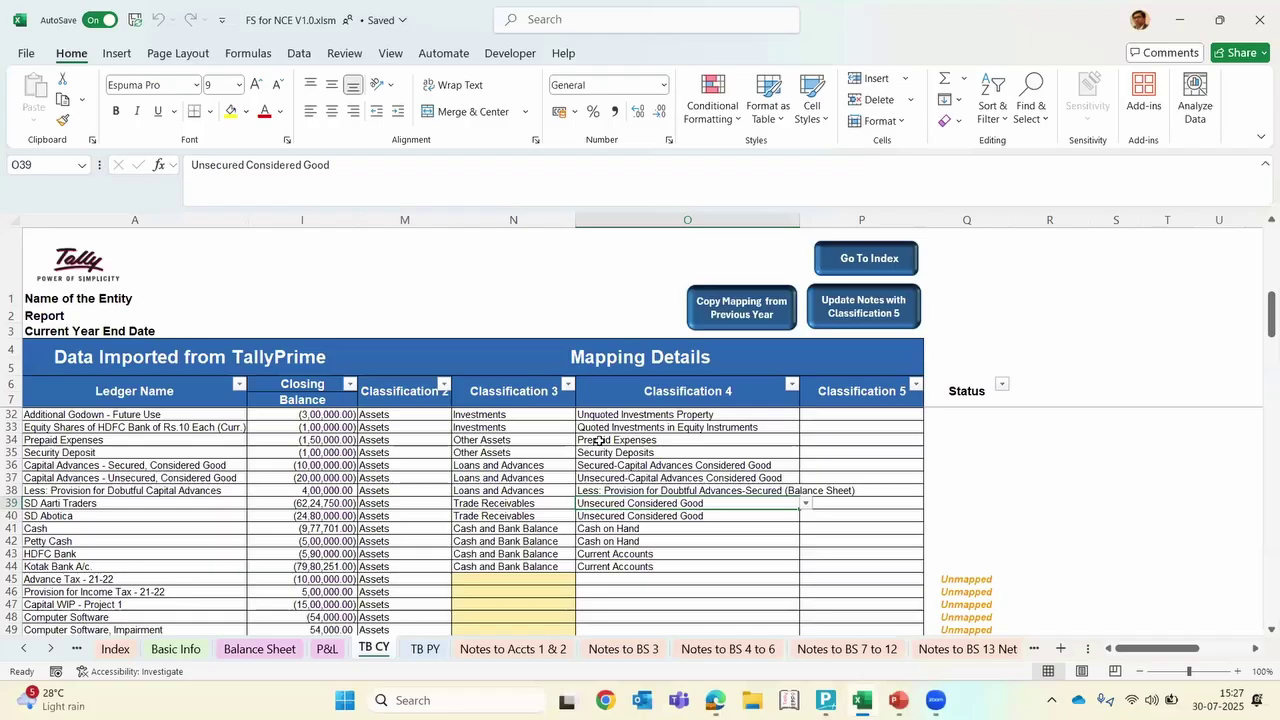
key("alt+Down")
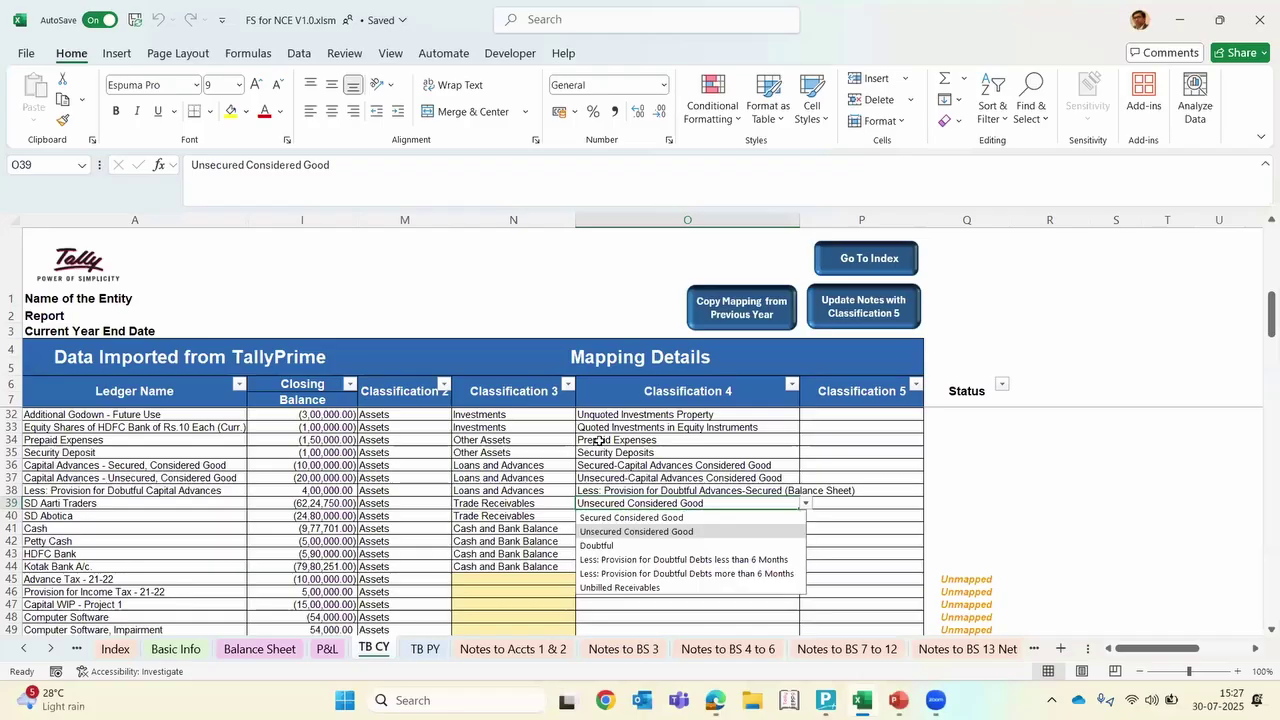
key("Down")
key("Down")
key("Down")
key("Up")
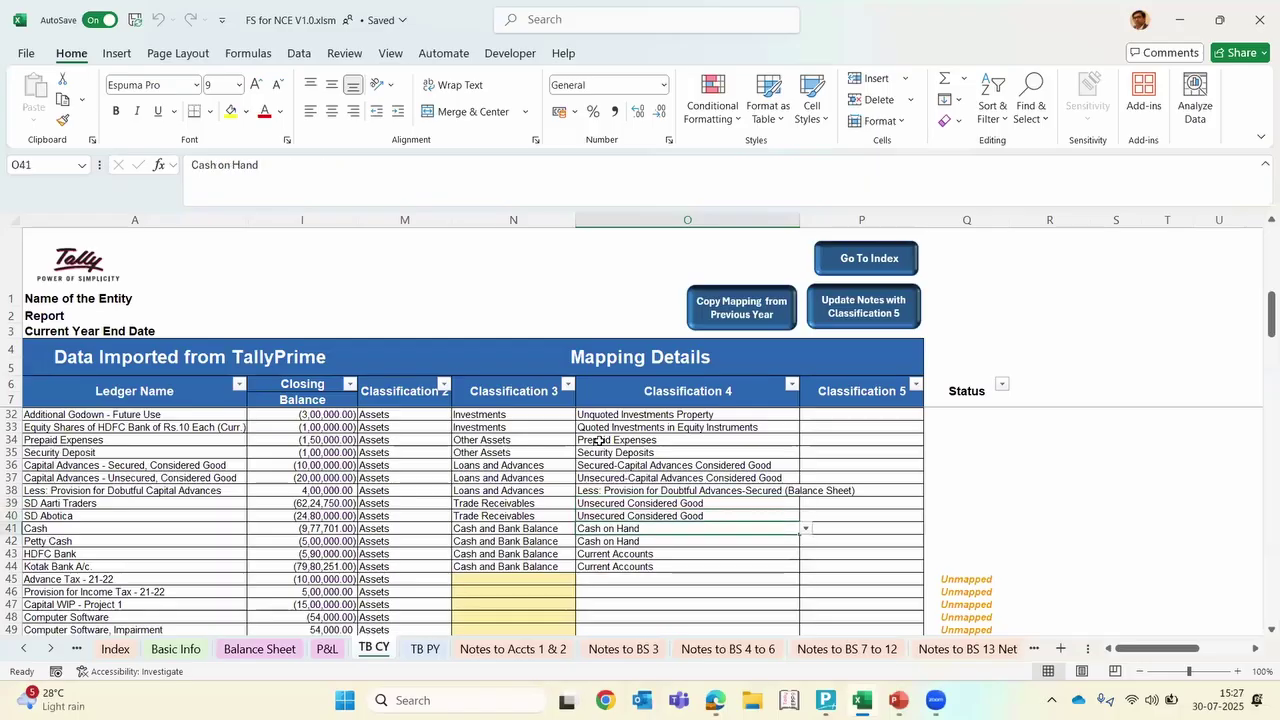
Review the existing Classification 4 mappings of the cash and bank ledgers in rows 41 to 44
key("Down")
key("Up")
key("Down")
key("Up")
key("Down")
key("Down")
key("Down")
key("Down")
key("Down")
key("Down")
key("Up")
key("Up")
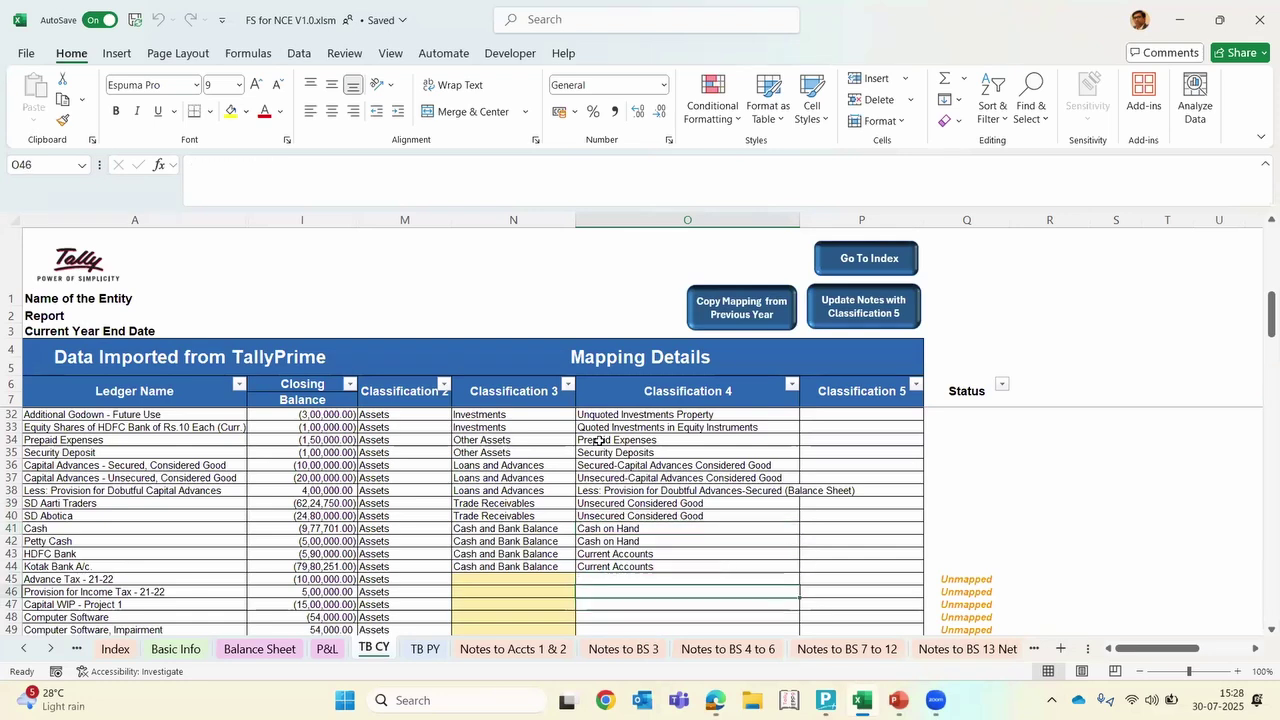
key("Up")
key("Up")
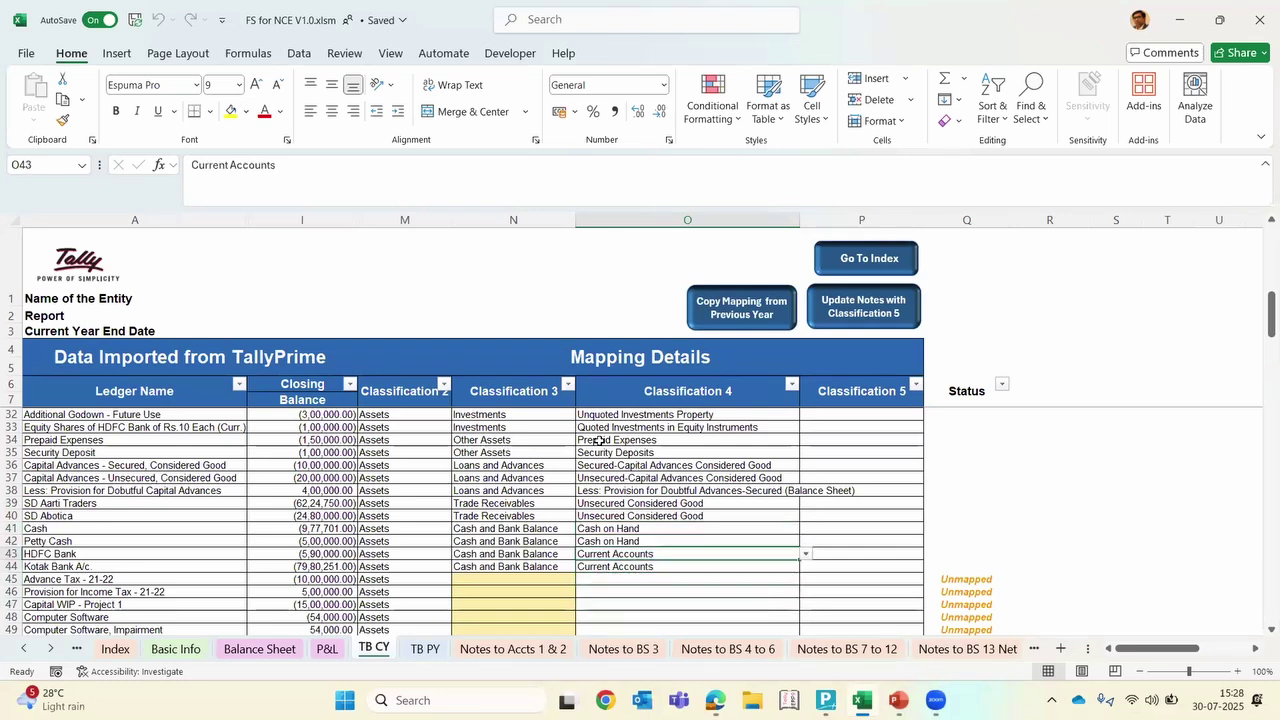
key("Down")
key("Down")
key("Down")
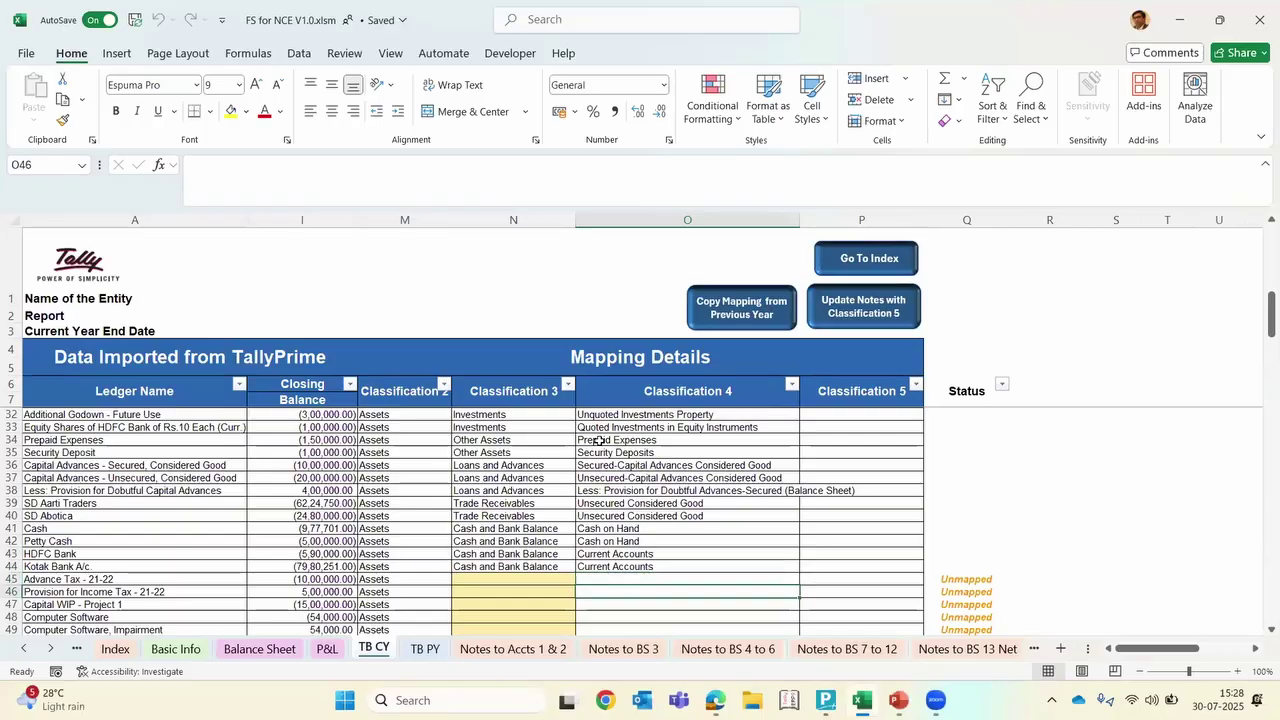
Set Classification 3 of Advance Tax - 21-22 in row 45 to Loans and Advances
key("Up")
key("Left")
key("alt+Down")
key("Down")
key("Down")
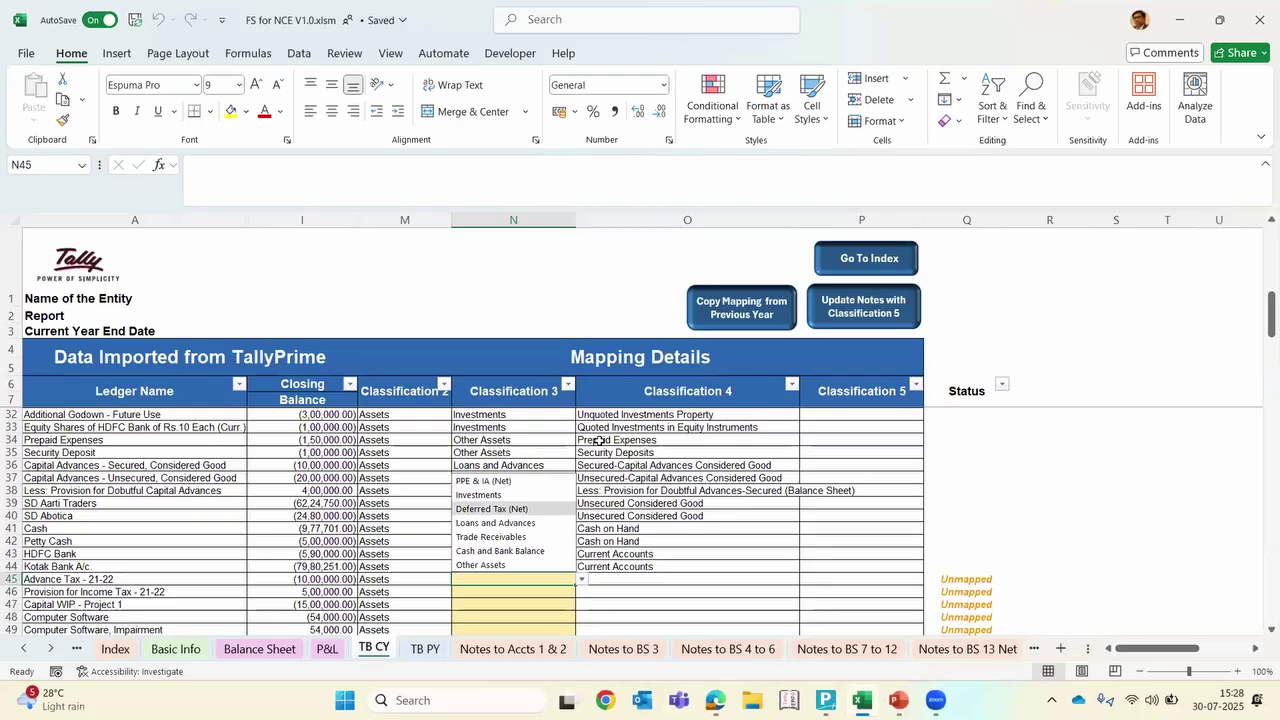
key("Down")
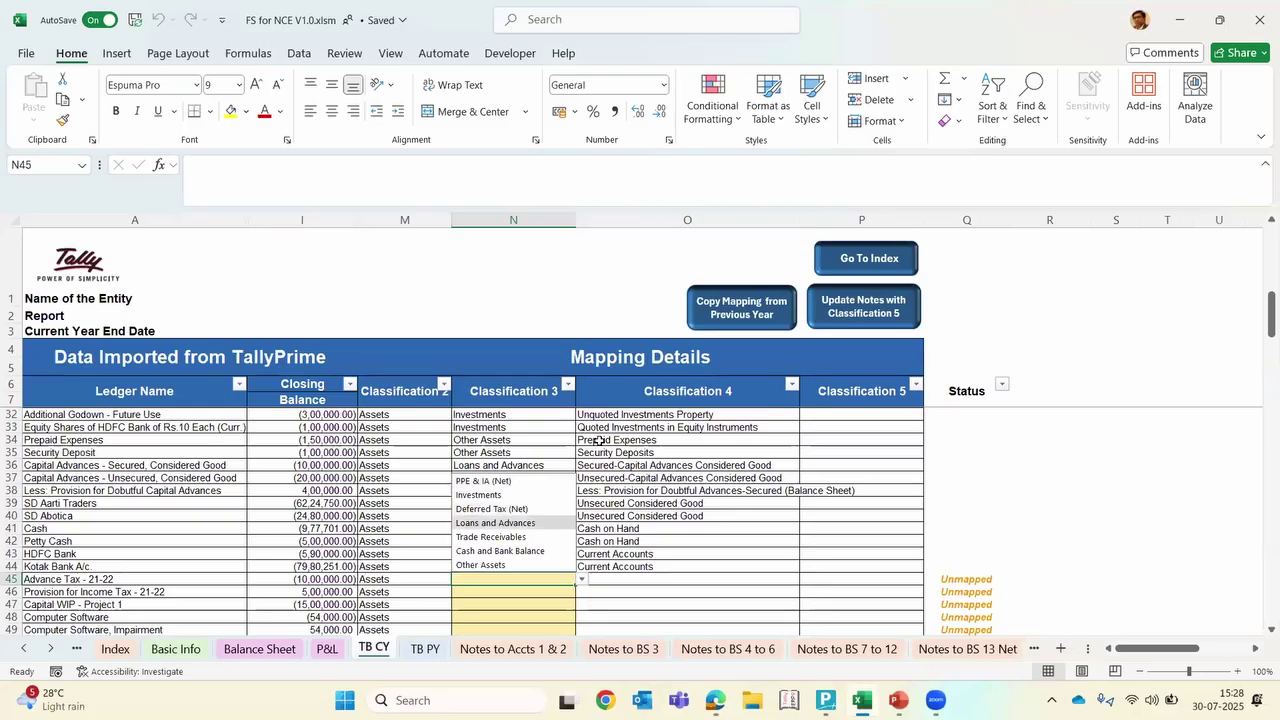
key("Return")
Set Classification 4 of Advance Tax - 21-22 in row 45 to Secured-Advance Tax and Tax Deducted at Source (TDS)
key("Tab")
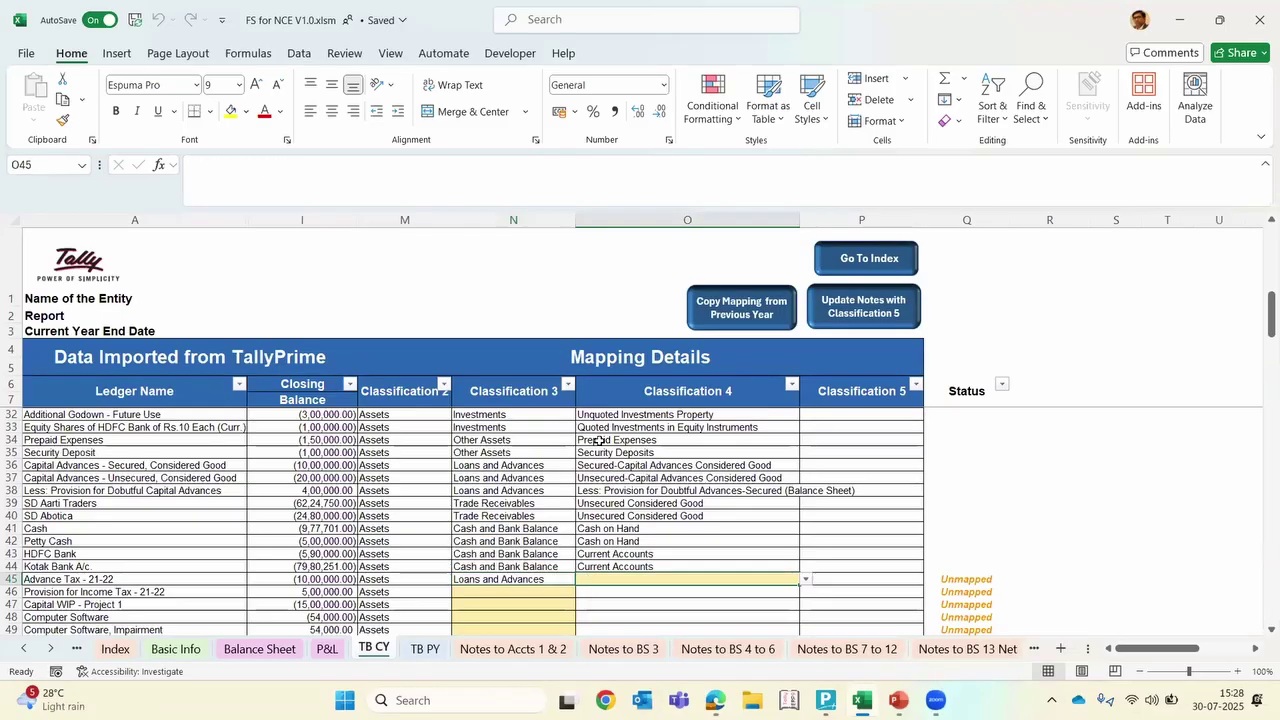
key("alt+Down")
key("Escape")
type("tax")
key("Down")
key("Return")
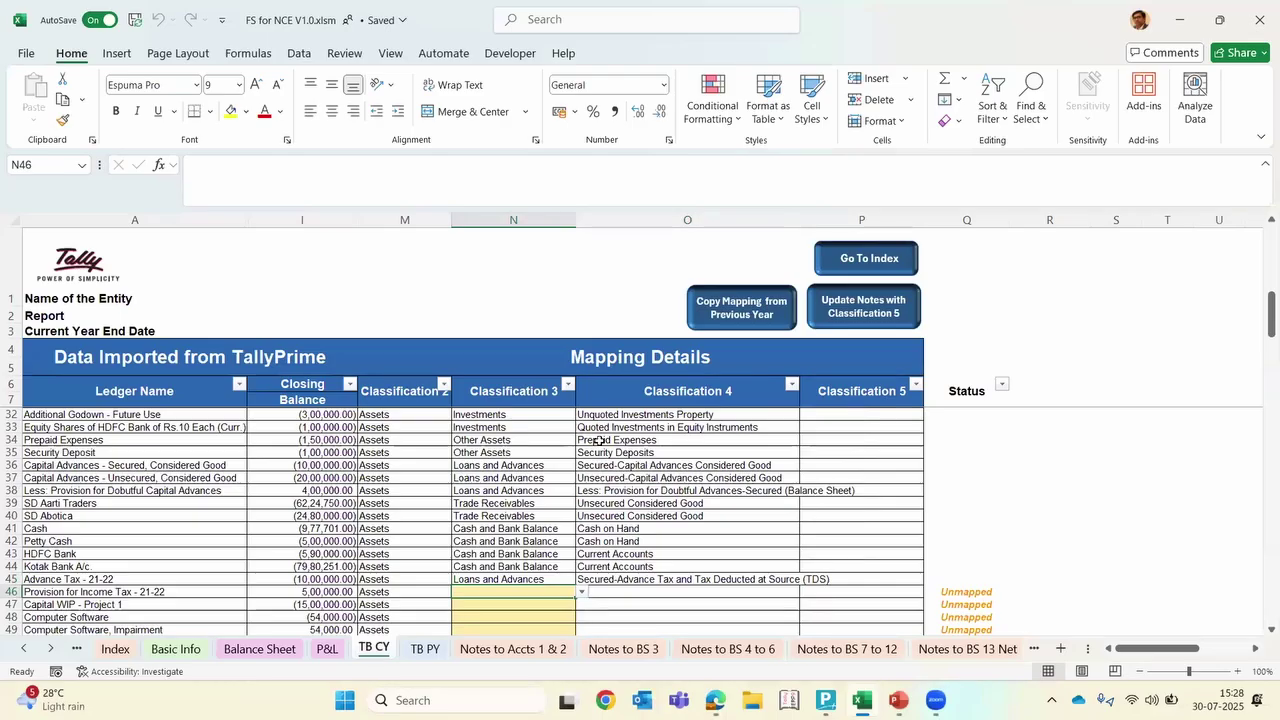
Set Classification 2 of Provision for Income Tax - 21-22 in row 46 to Liabilities
key("Left")
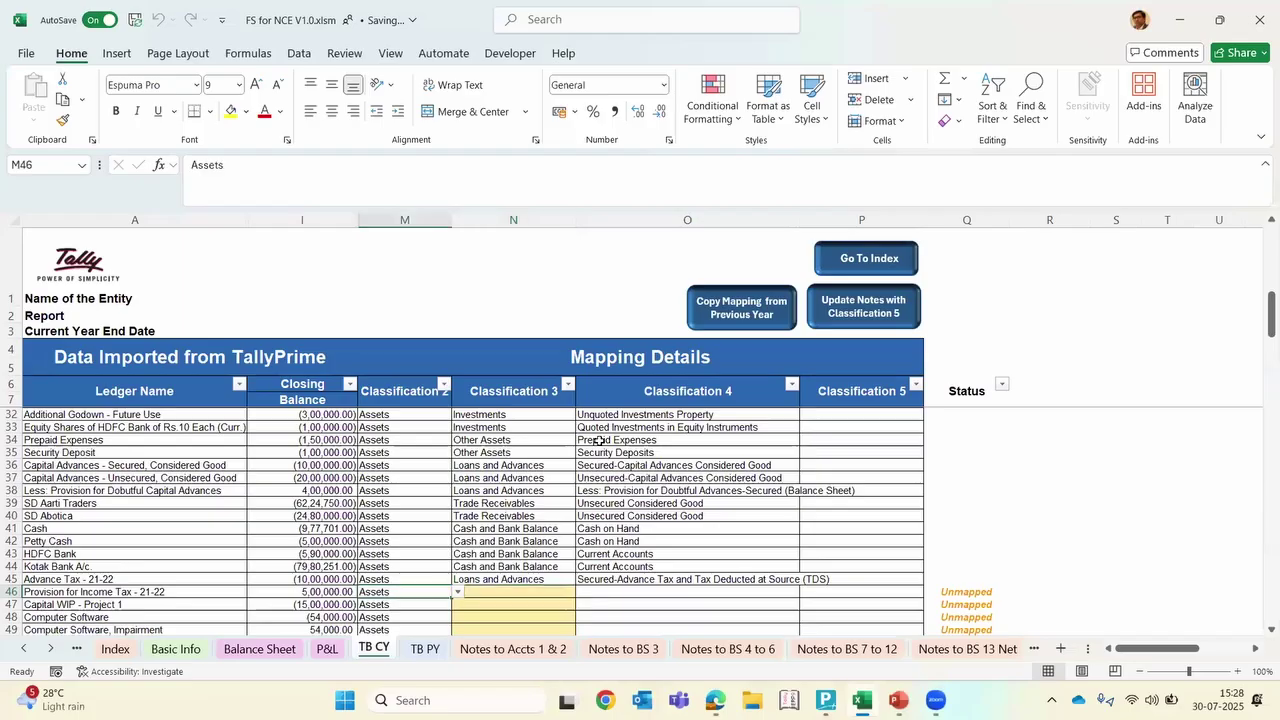
key("alt+Down")
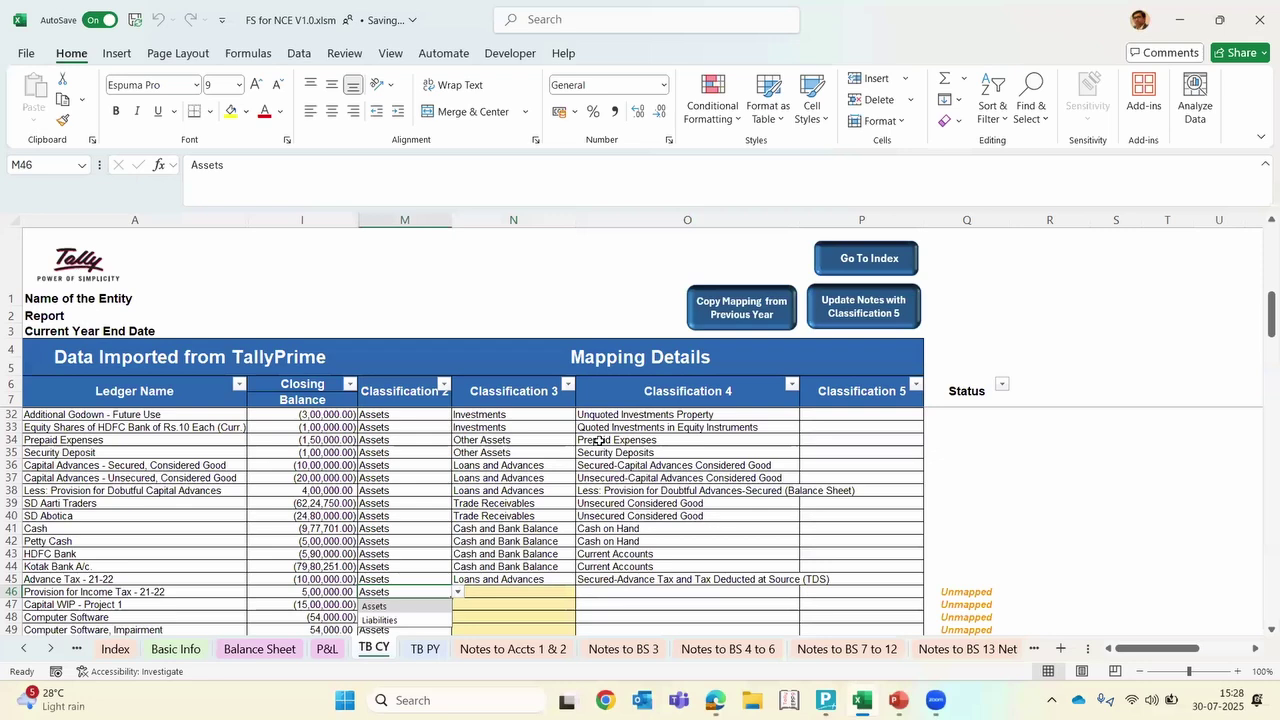
key("Down")
key("Return")
Set Classification 3 of Provision for Income Tax - 21-22 in row 46 to Provisions
key("Right")
key("alt+Down")
key("Down")
key("Down")
key("Down")
key("Down")
key("Down")
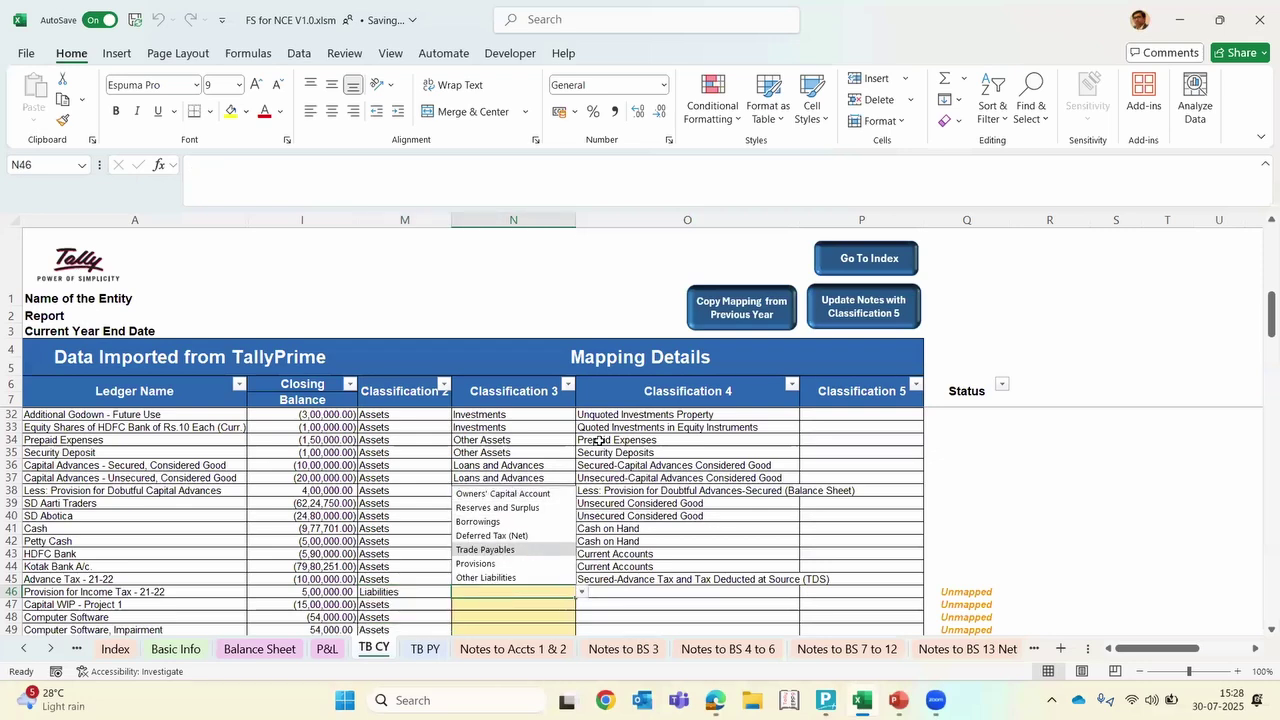
key("Return")
Set Classification 4 of Provision for Income Tax - 21-22 in row 46 to Provision for Income Tax
key("Right")
key("alt+Down")
key("Down")
key("Down")
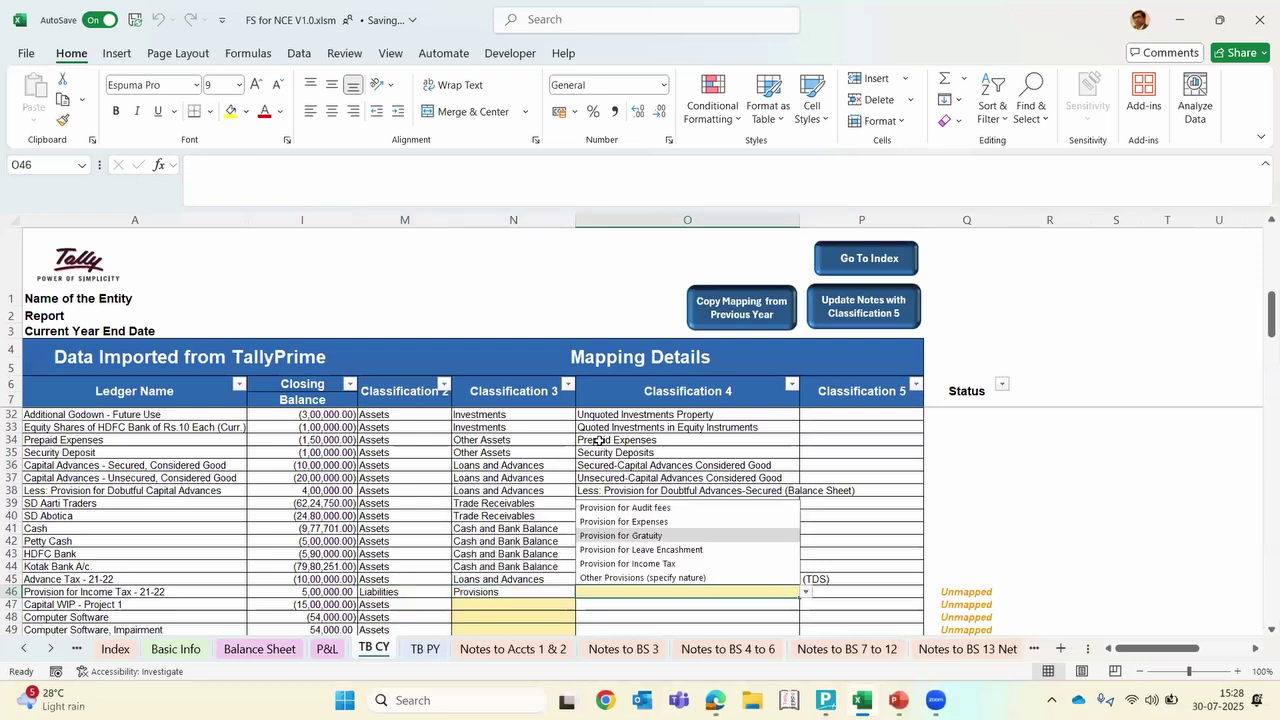
key("Down")
key("Down")
key("Return")
Set Classification 3 of Capital WIP - Project 1 in row 47 to PPE & IA (Net)
key("Down")
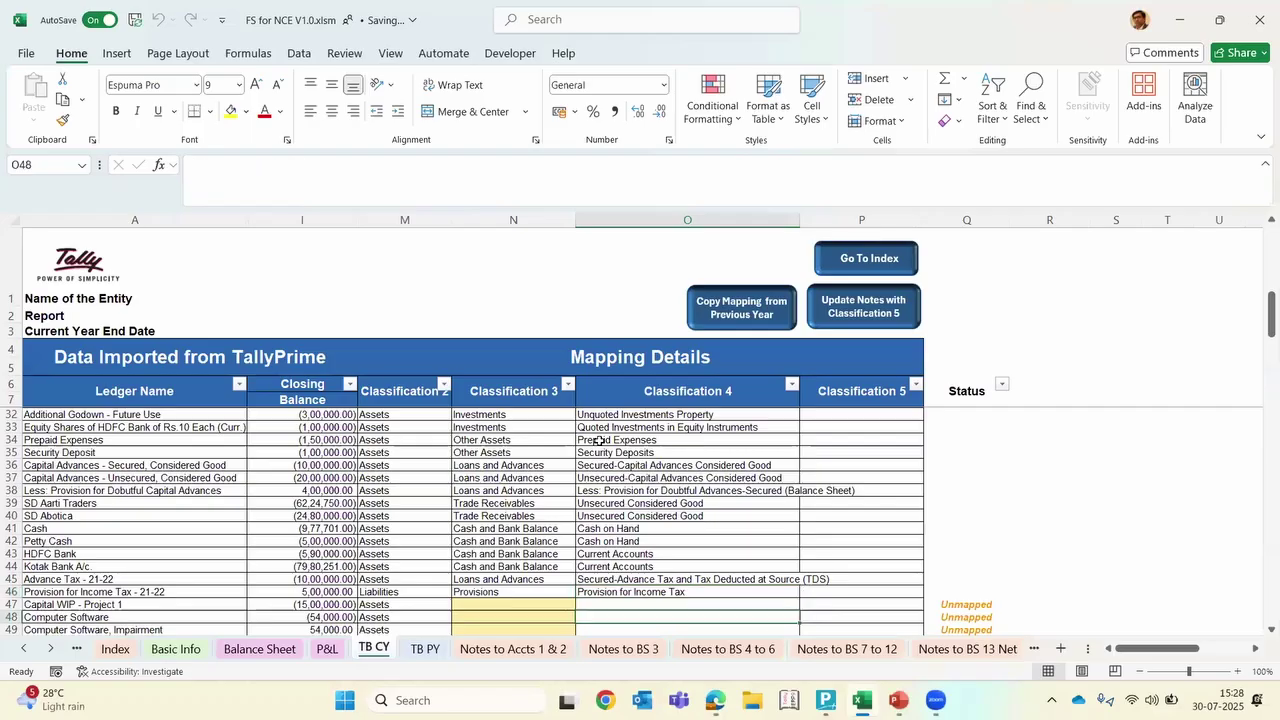
key("Left")
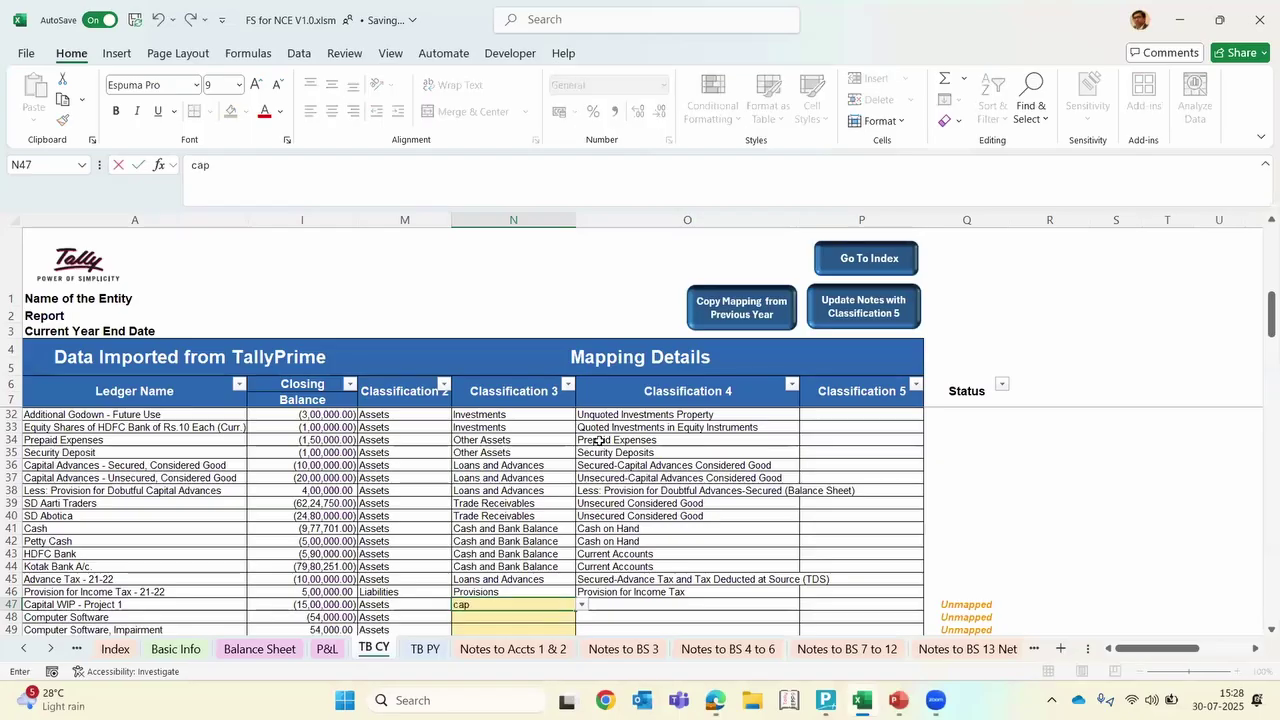
type("PPE & IA (Net)")
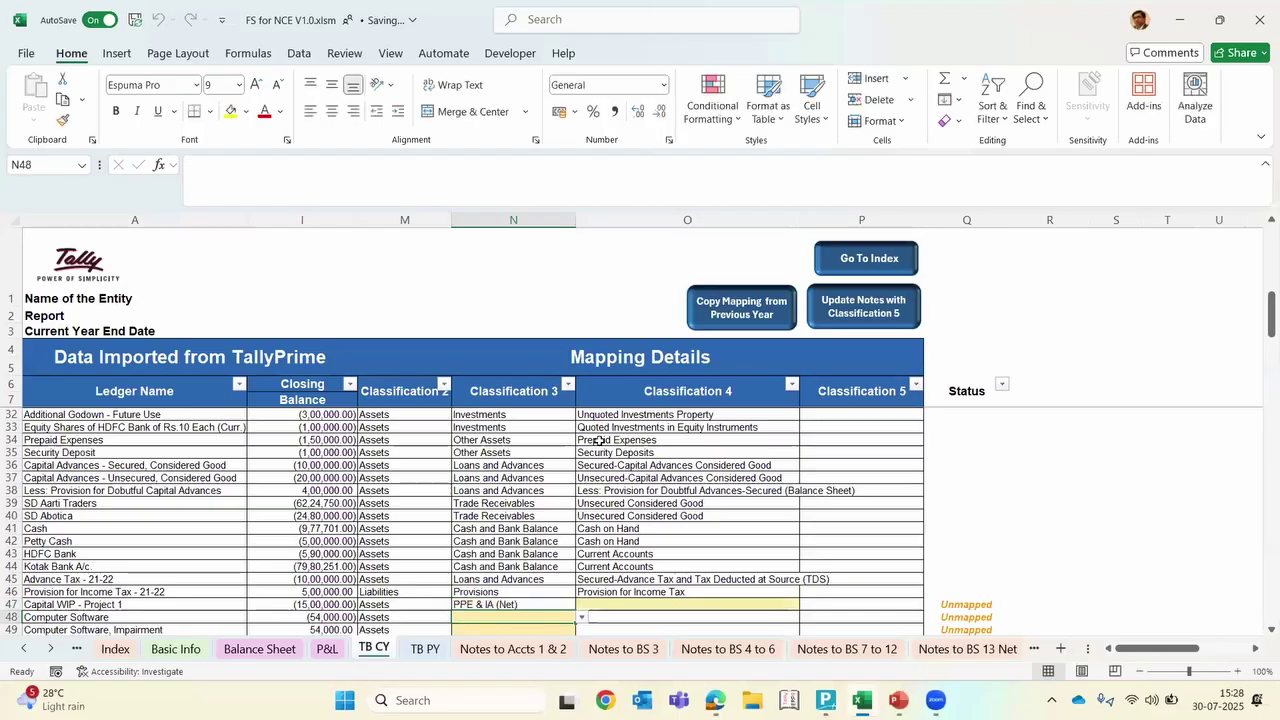
Set Classification 4 of Capital WIP - Project 1 in row 47 to Capital Work-in-Progress
key("Tab")
type("Capital Work-in-Progress")
key("Return")
Set Classification 3 of Computer Software, Computer Software, Impairment and Goodwill in rows 48 to 50 to PPE & IA (Net)
key("Down")
key("Down")
key("Down")
key("Down")
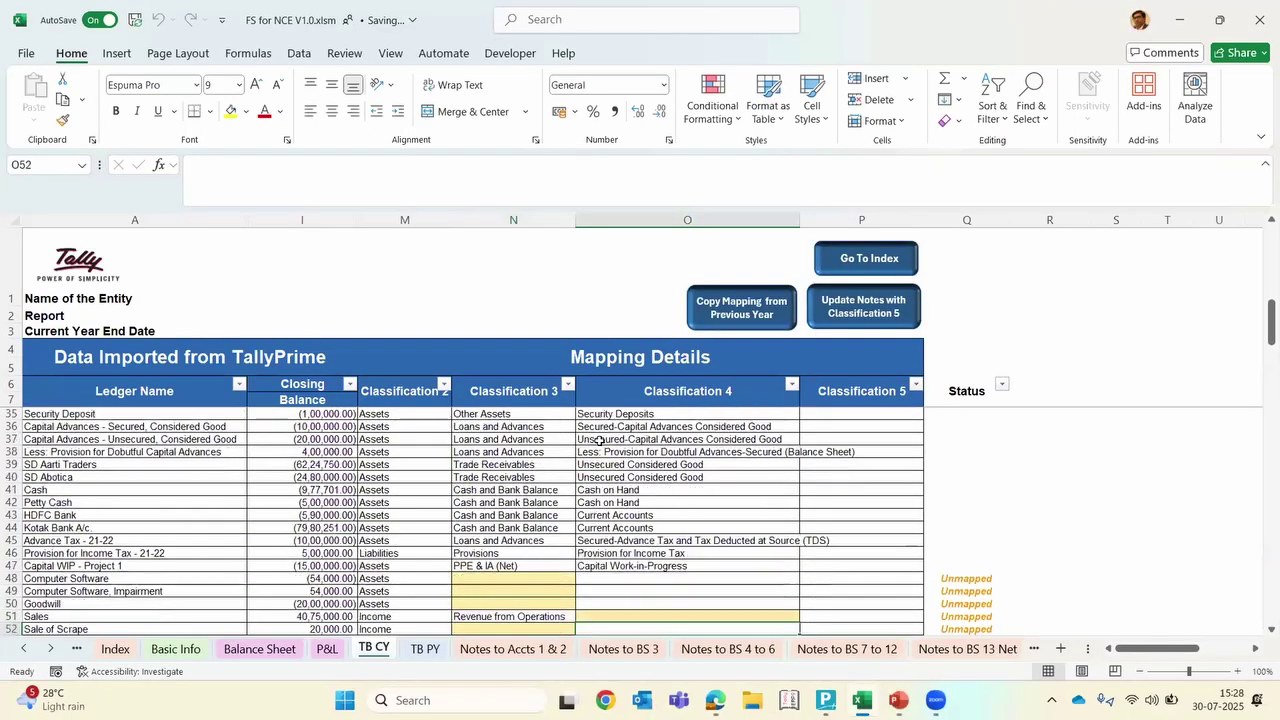
key("Left")
key("Up")
key("Up")
key("Up")
key("Up")
type("PPE & IA (Net)")
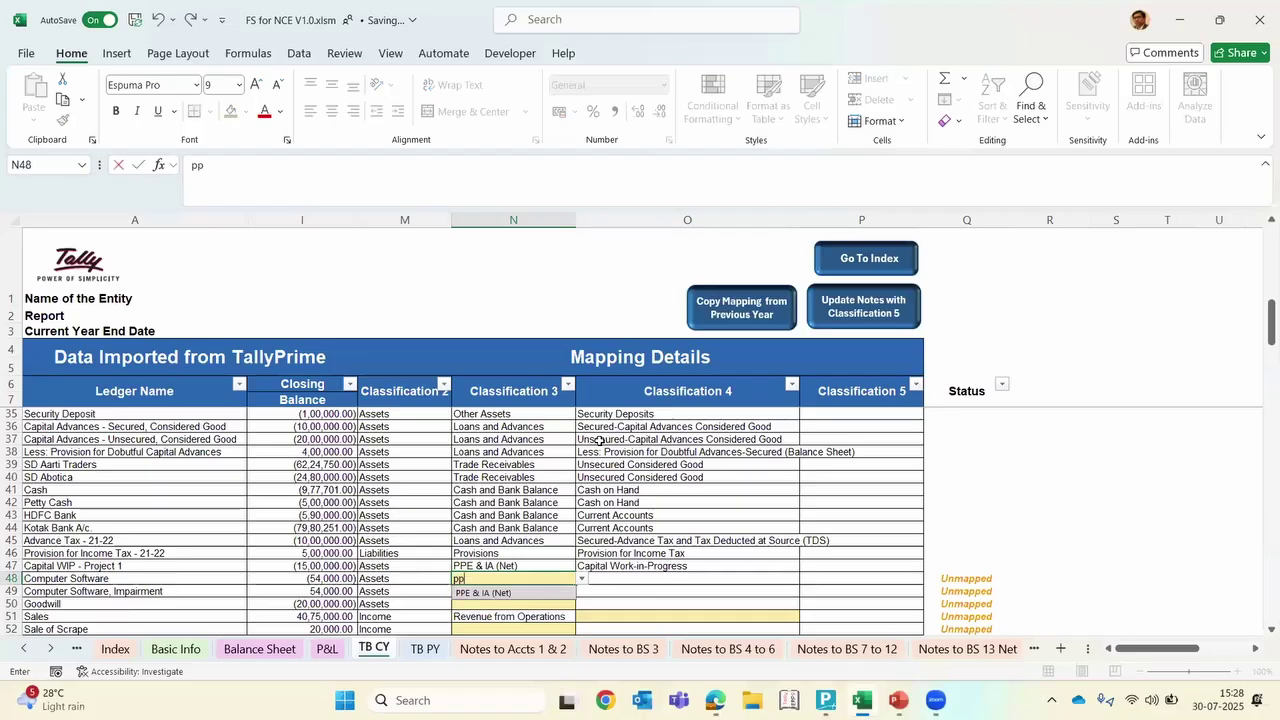
key("Return")
type("PPE & IA (Net)")
key("Return")
type("PPE & IA (Net)")
key("Return")
Set Classification 4 of Computer Software and Computer Software, Impairment in rows 48 and 49 to Net - Computer Software
key("Up")
key("Up")
key("Up")
key("Right")
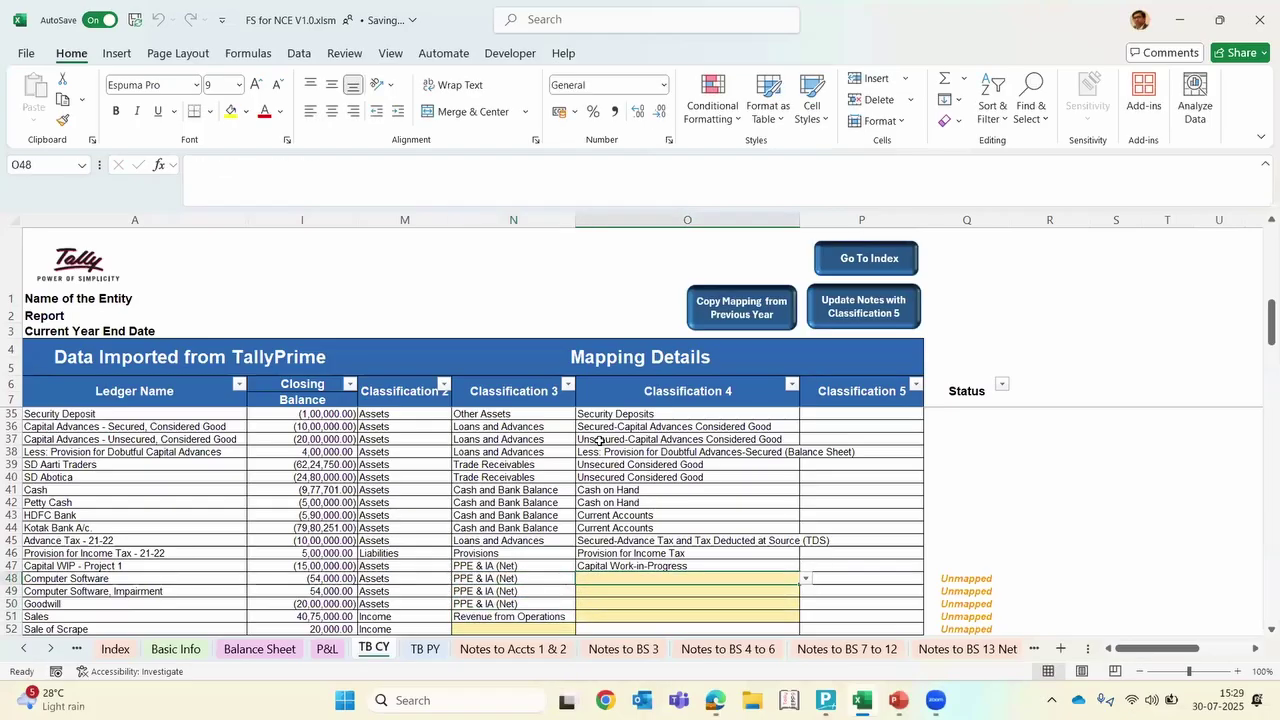
type("so")
key("Down")
key("Return")
type("so")
key("Down")
key("Return")
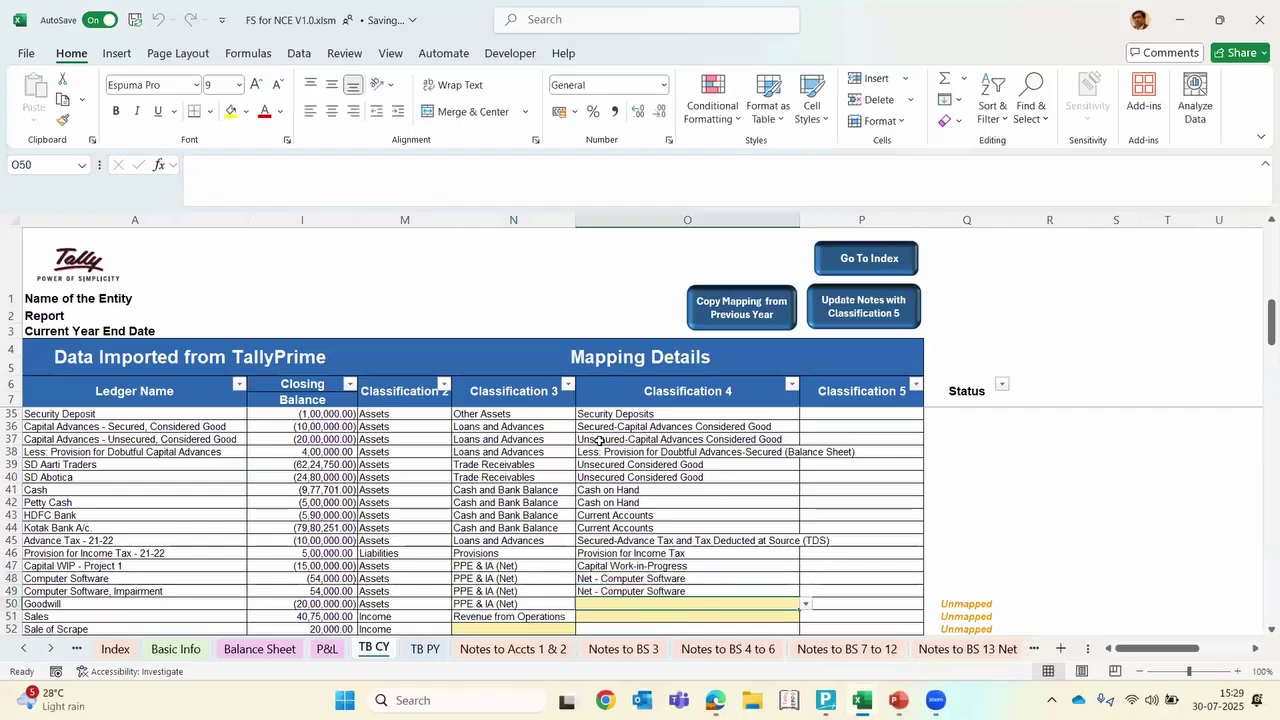
Set Classification 4 of Goodwill in row 50 to Net - Goodwill
type("go")
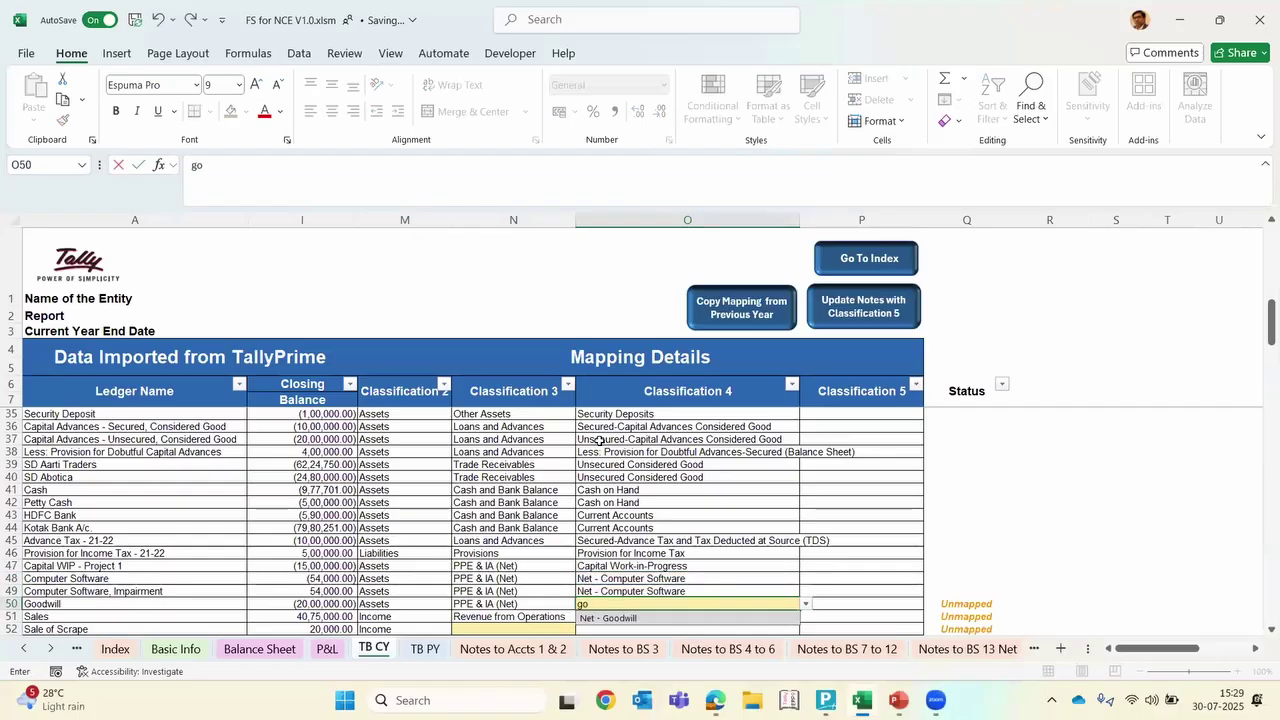
key("Down")
key("Return")
key("Down")
key("Down")
key("Down")
key("Down")
key("Down")
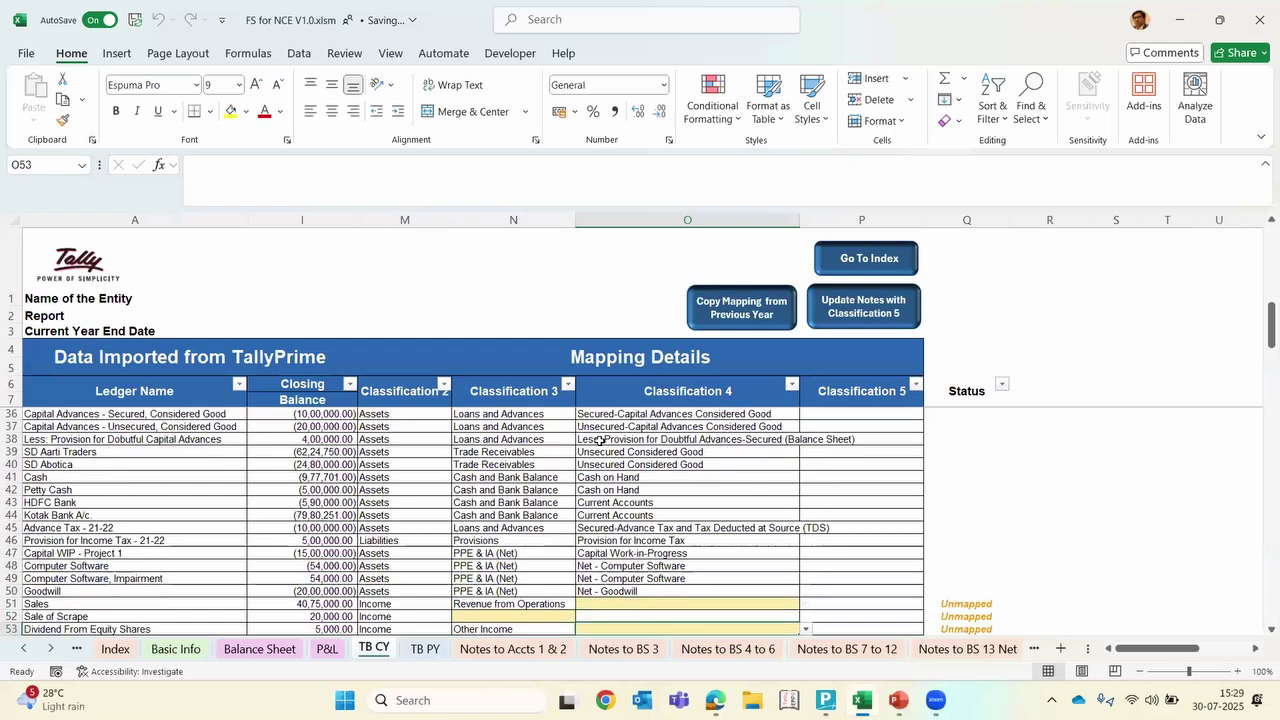
key("Up")
key("Up")
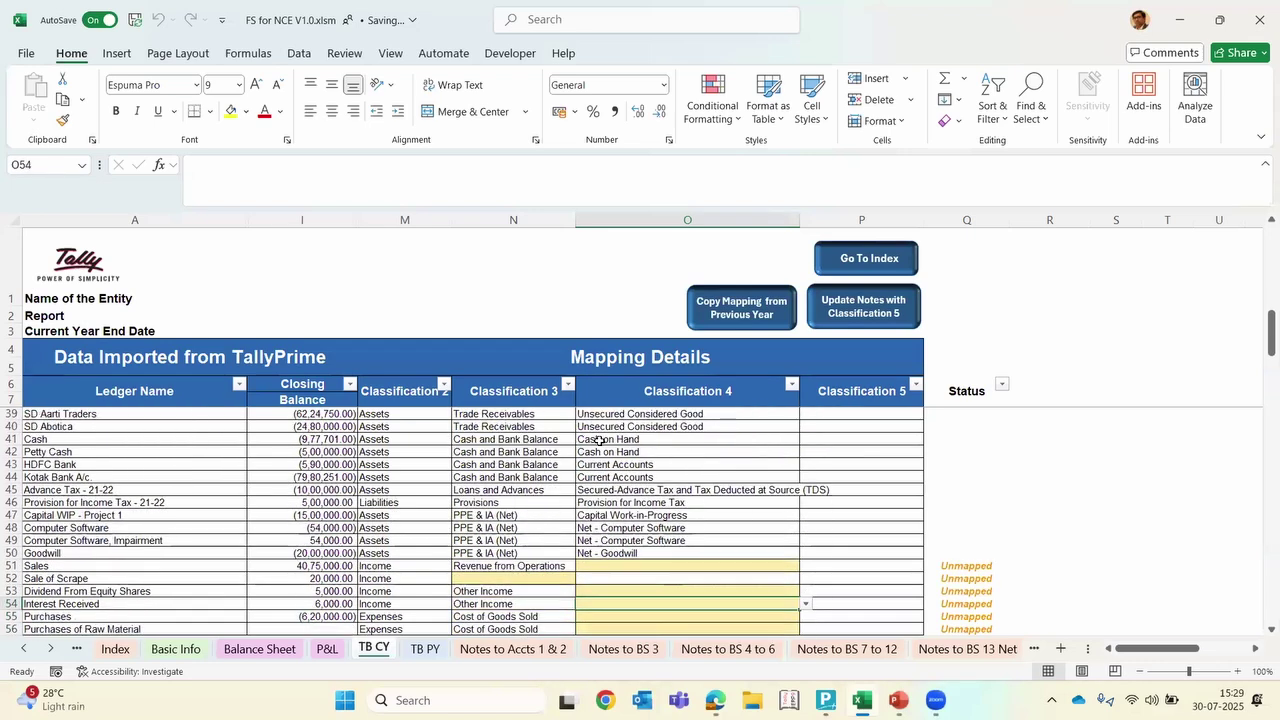
key("Left")
key("Up")
key("Up")
key("Up")
key("Right")
key("Up")
key("Down")
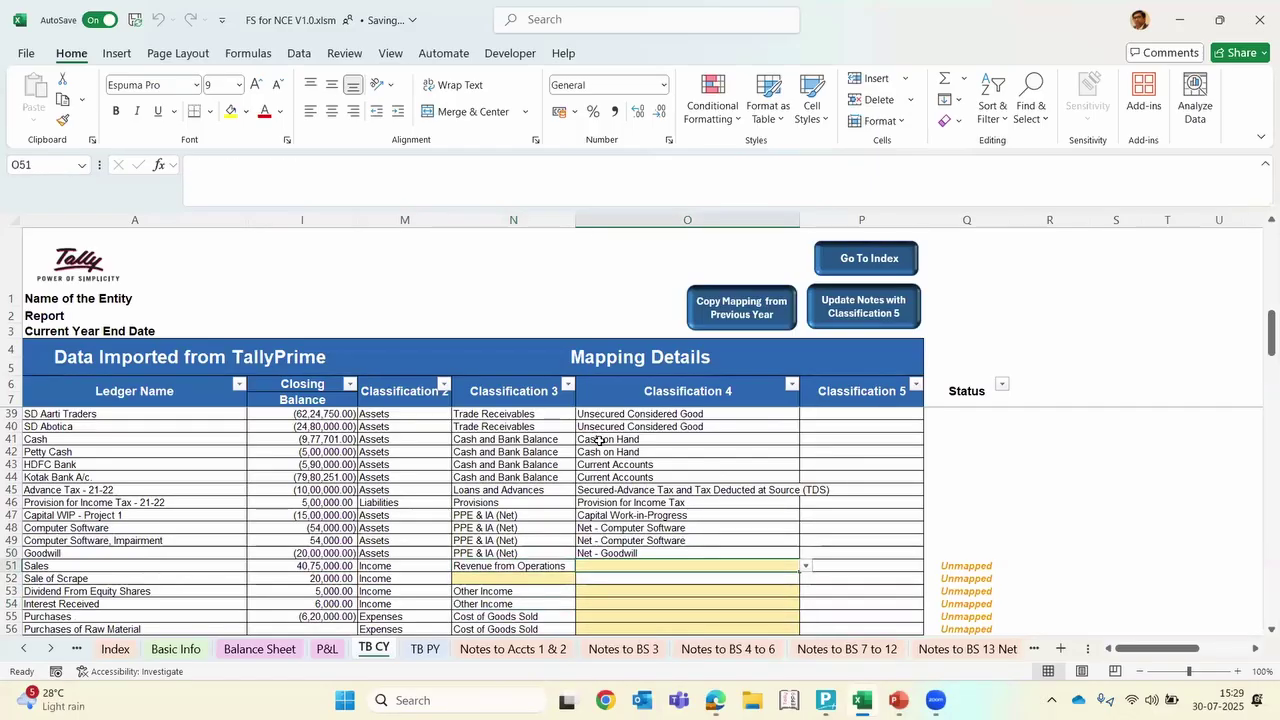
Set Classification 4 of Sales in row 51 to Sale of Products
key("Left")
key("Right")
key("Left")
key("Right")
key("alt+Down")
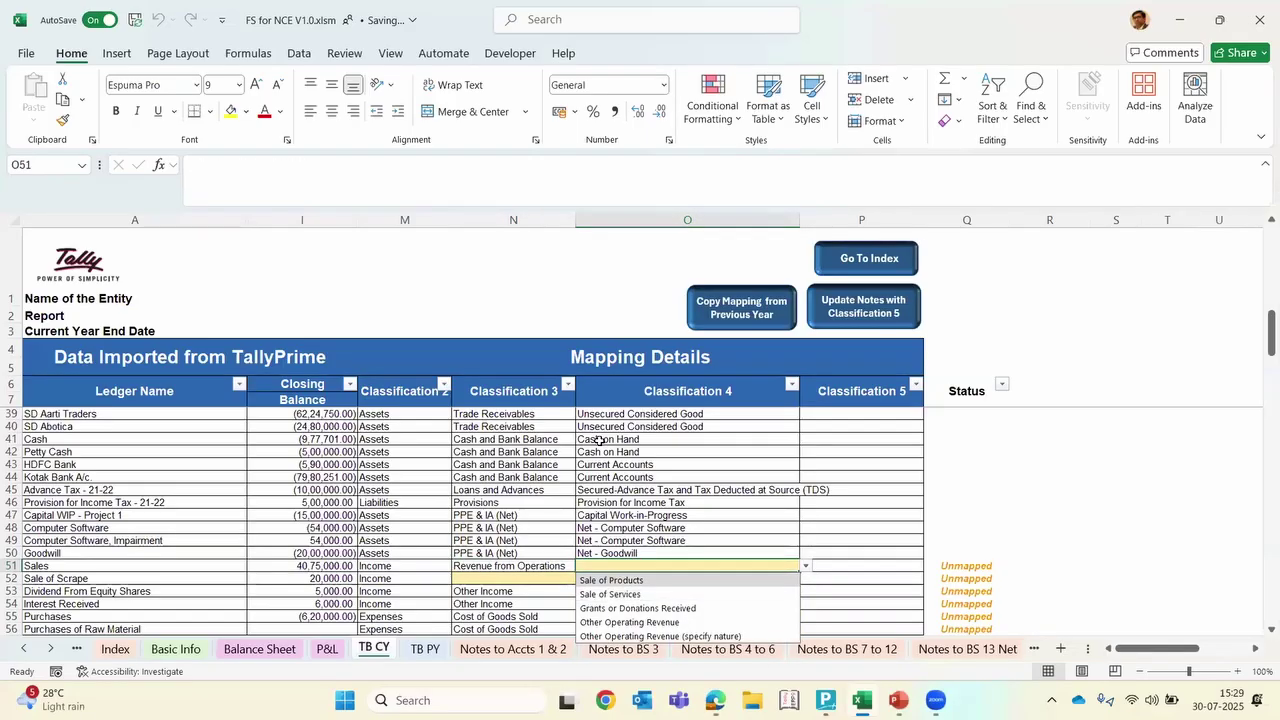
key("Return")
Set Classification 3 of Sale of Scrape in row 52 to Revenue from Operations
key("Down")
key("Left")
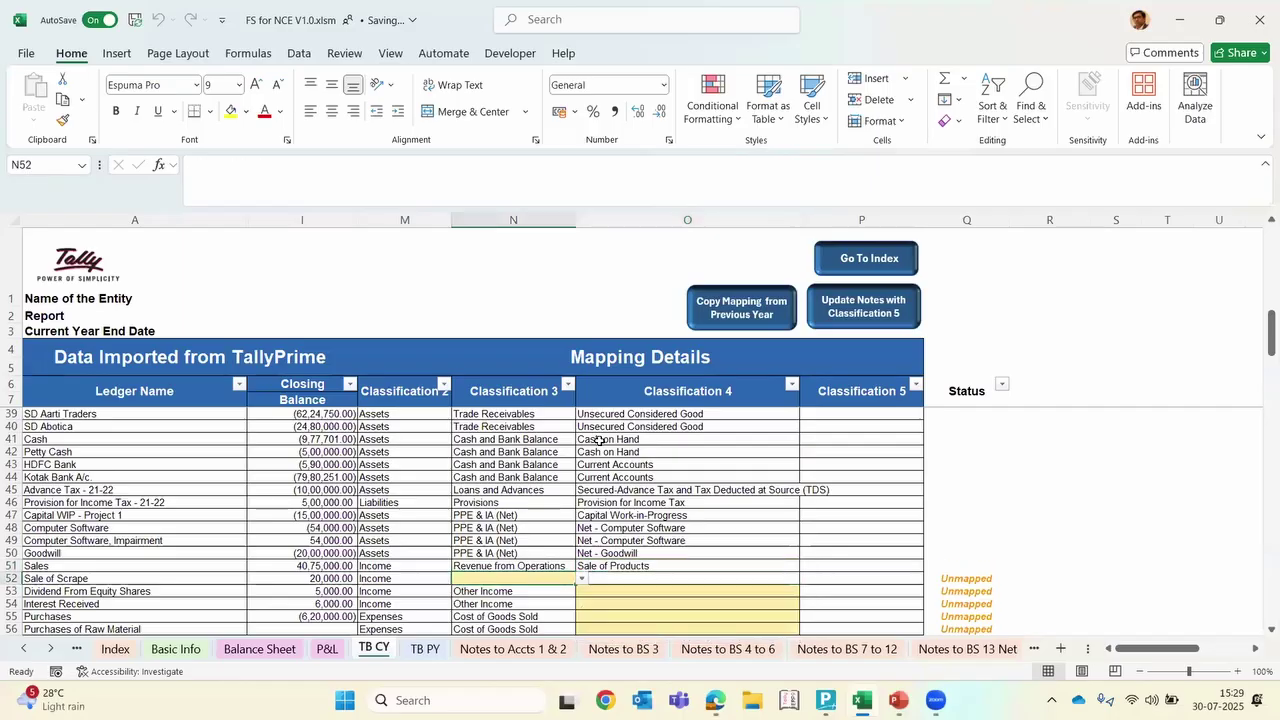
key("alt+Down")
key("Escape")
key("Down")
key("Up")
key("alt+Down")
key("Down")
key("Up")
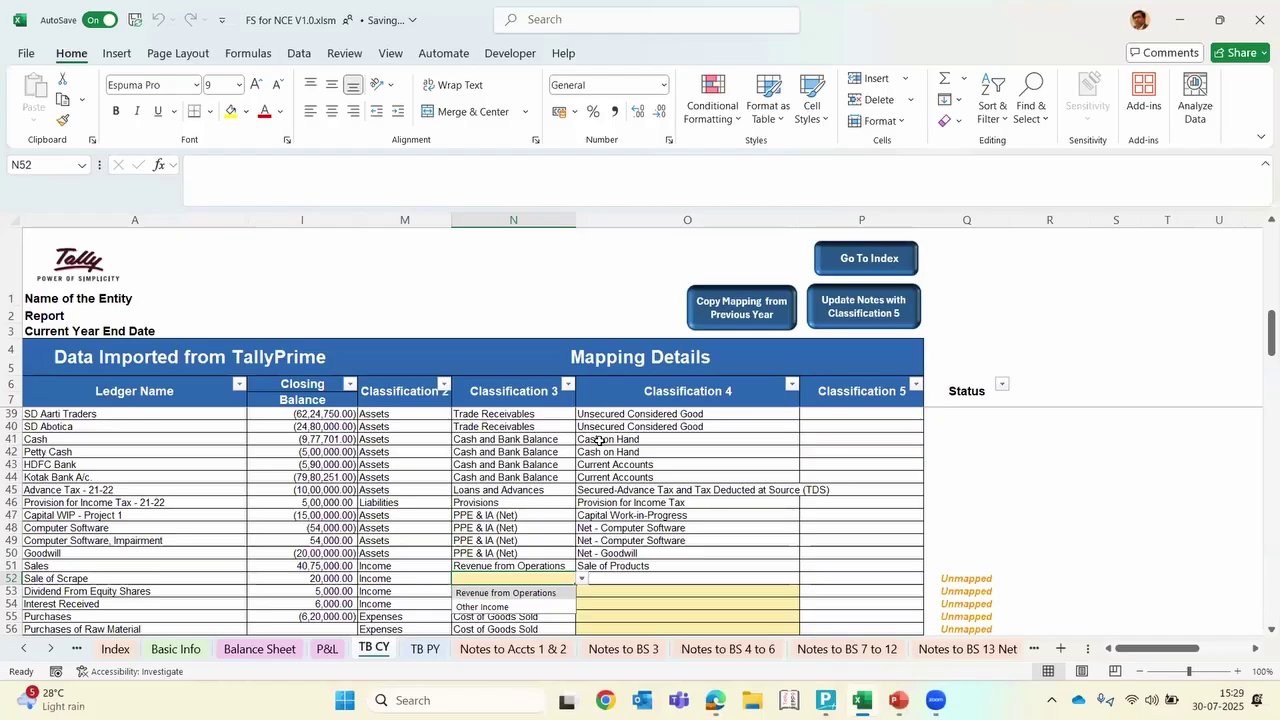
key("Return")
Set Classification 4 of Sale of Scrape in row 52 to Other Operating Revenue
key("Right")
key("alt+Down")
key("Down")
key("Down")
key("Down")
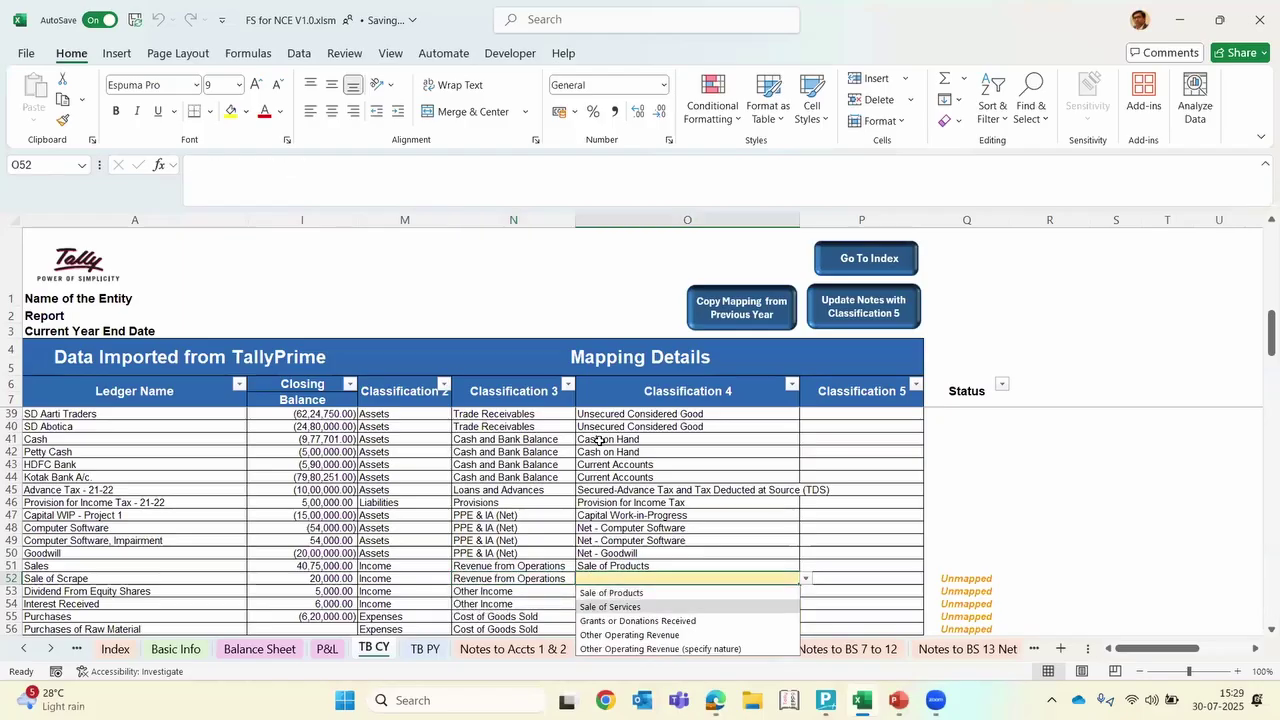
key("Return")
Set Classification 4 of Dividend From Equity Shares in row 53 to Dividend Income
key("Down")
key("Left")
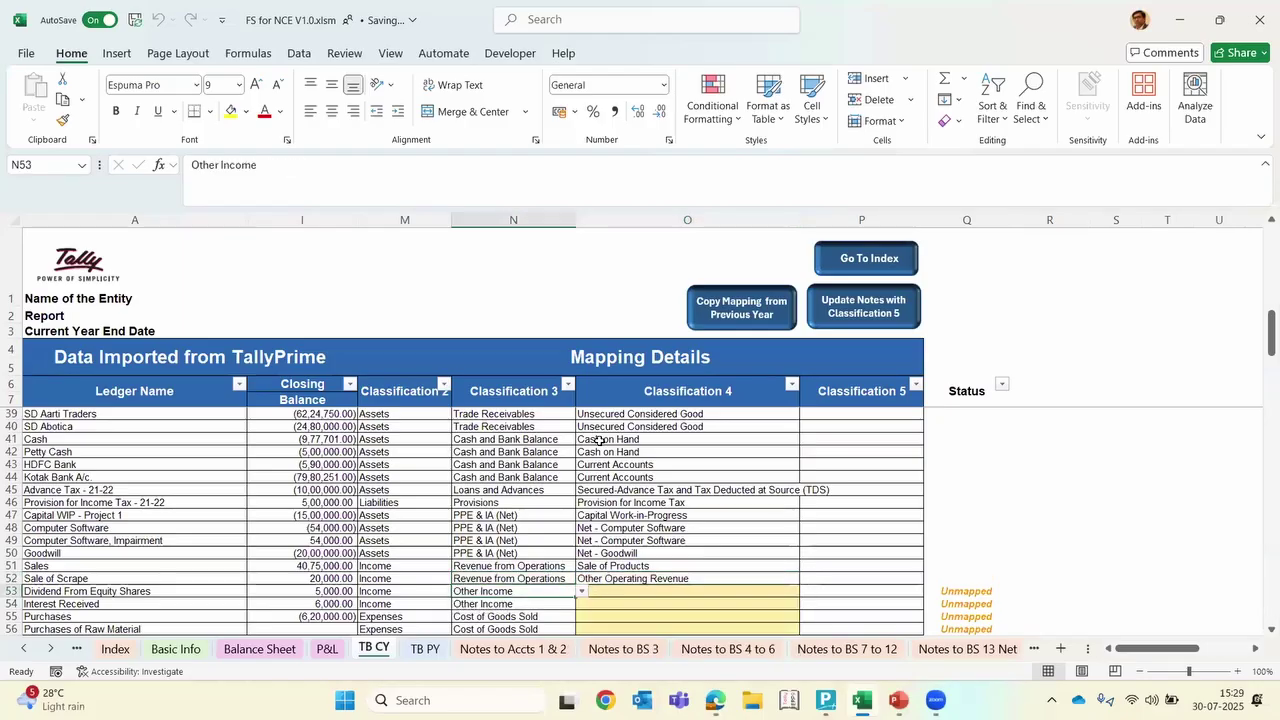
key("Right")
key("alt+Down")
key("Down")
key("Return")
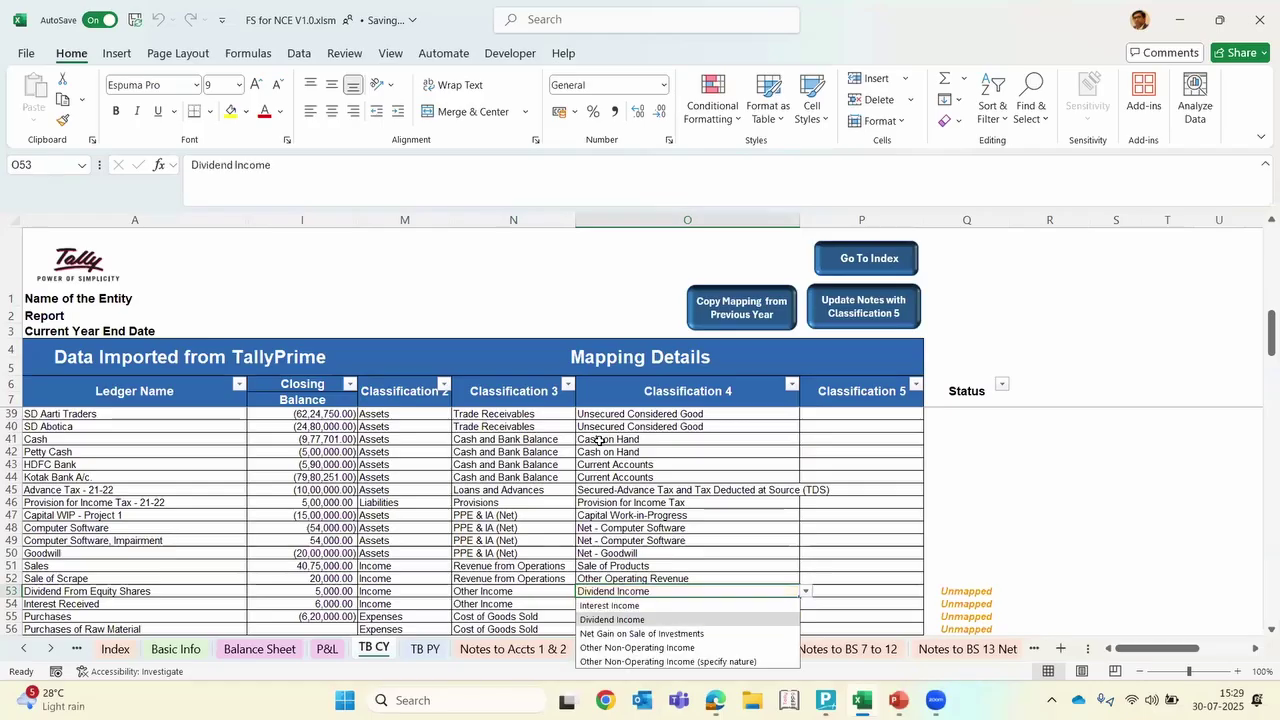
Set Classification 4 of Interest Received in row 54 to Other Non-Operating Income (specify nature)
key("Down")
key("alt+Down")
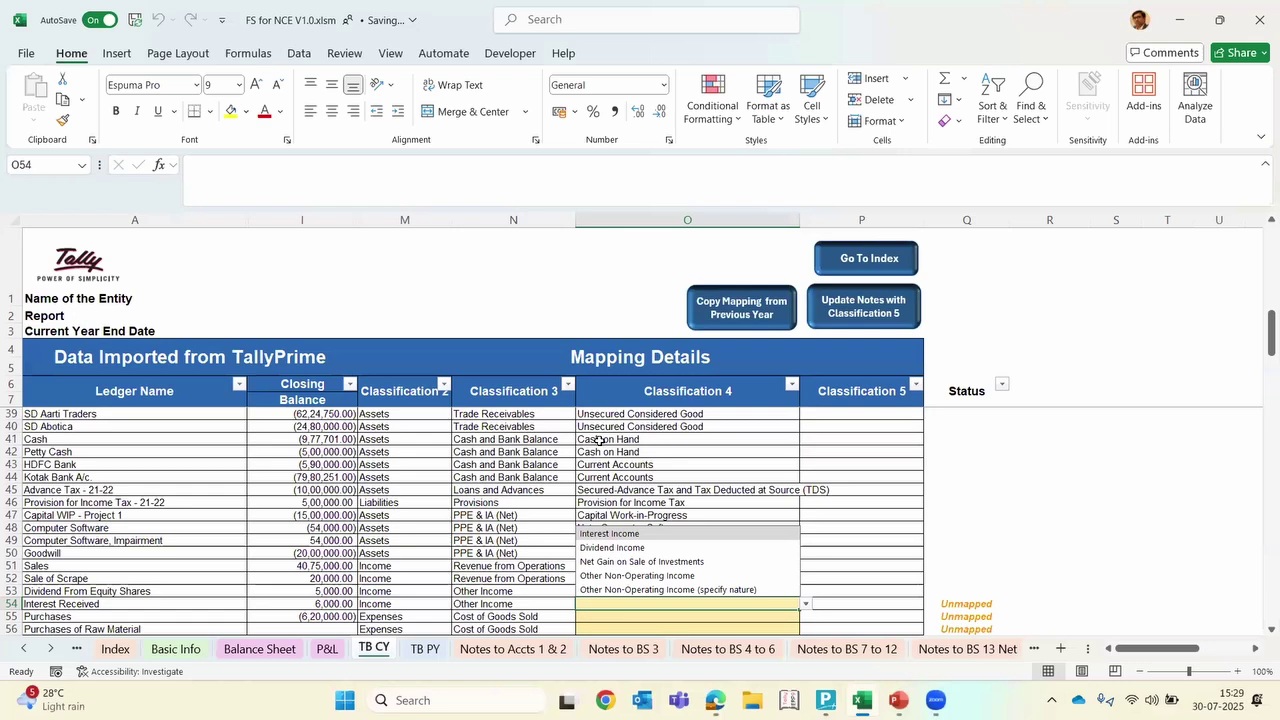
key("Down")
key("Down")
key("Down")
key("Down")
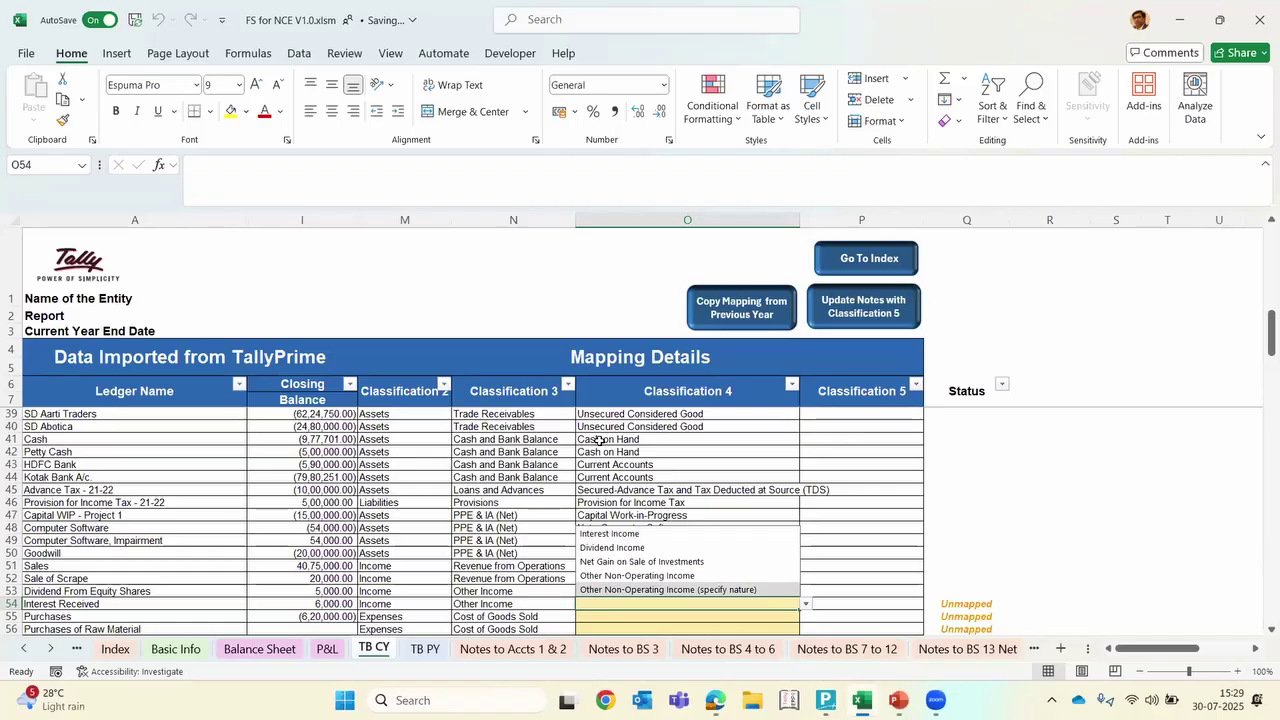
key("Tab")
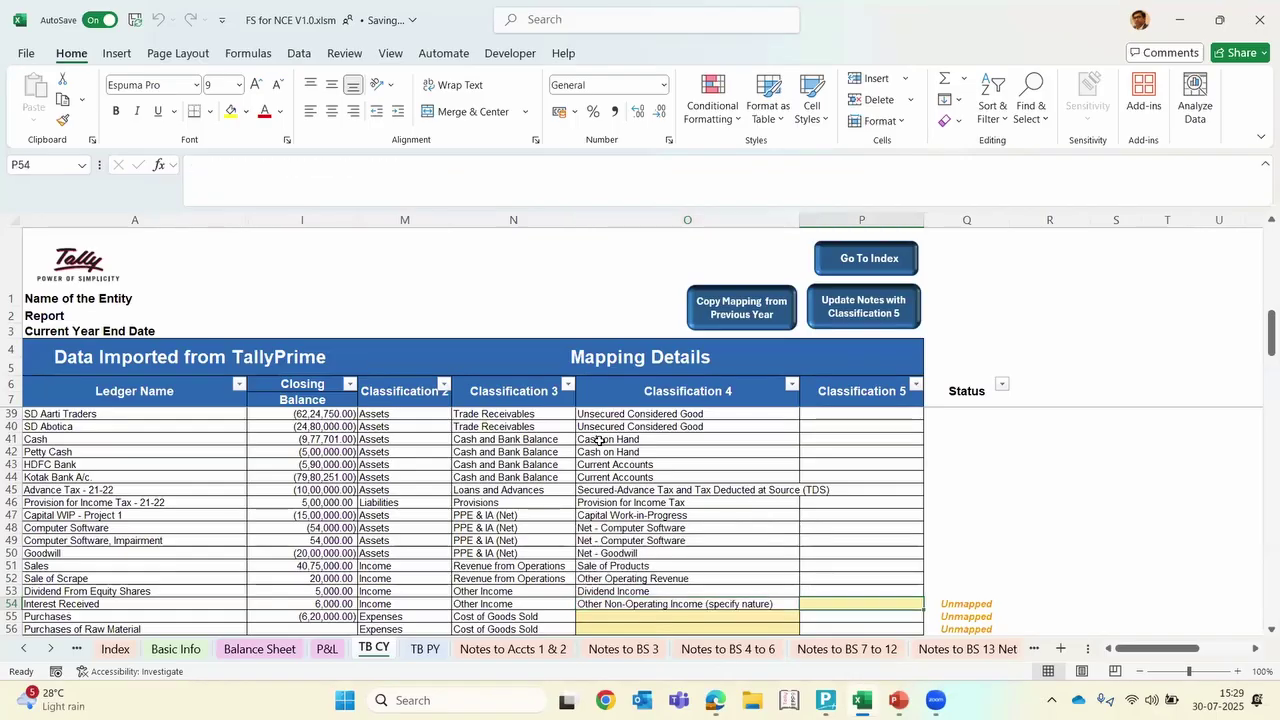
Set Classification 4 of Interest Received in row 54 to Interest Income
key("Left")
key("alt+Down")
key("Up")
key("Return")
key("Up")
key("Down")
key("alt+Down")
key("Up")
key("Up")
key("Up")
key("Return")
Set Classification 4 of Purchases in row 55 to Purchase of Stock In Trade
key("Down")
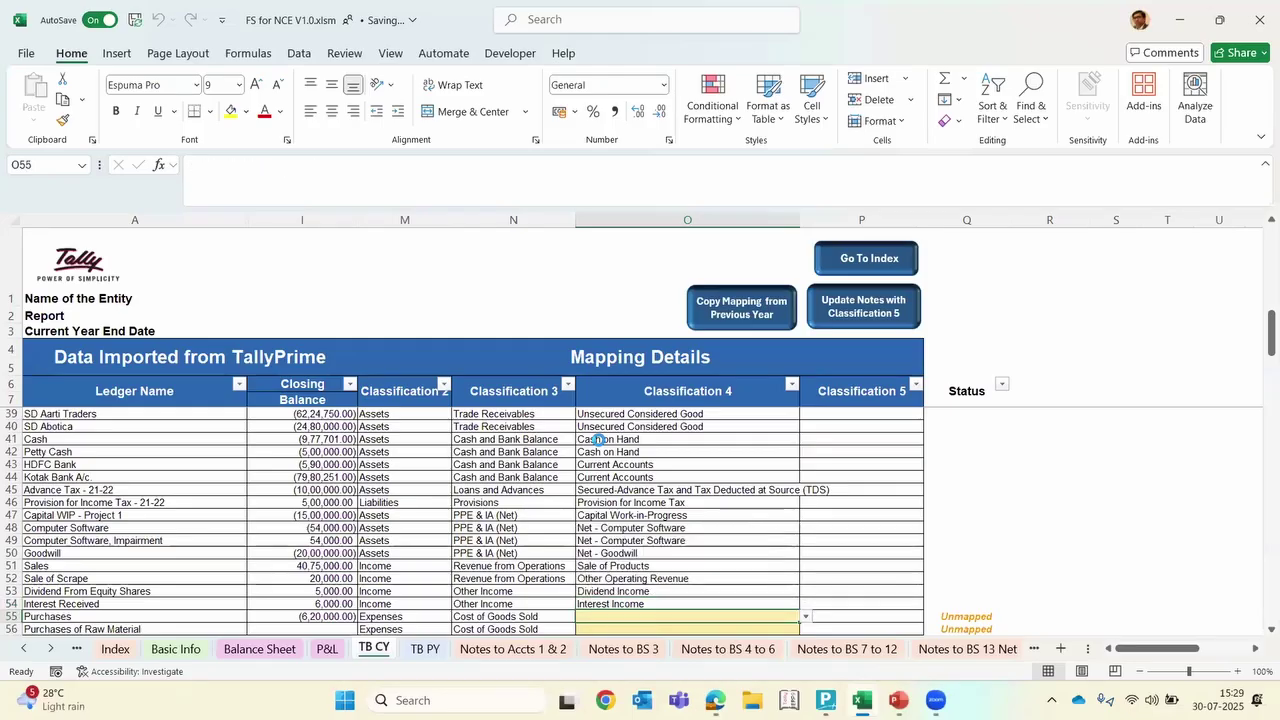
key("alt+Down")
key("Down")
key("Down")
key("Return")
Set Classification 4 of Purchases of Raw Material and Labour in rows 56 and 57 to Purchase of Raw Material
key("Down")
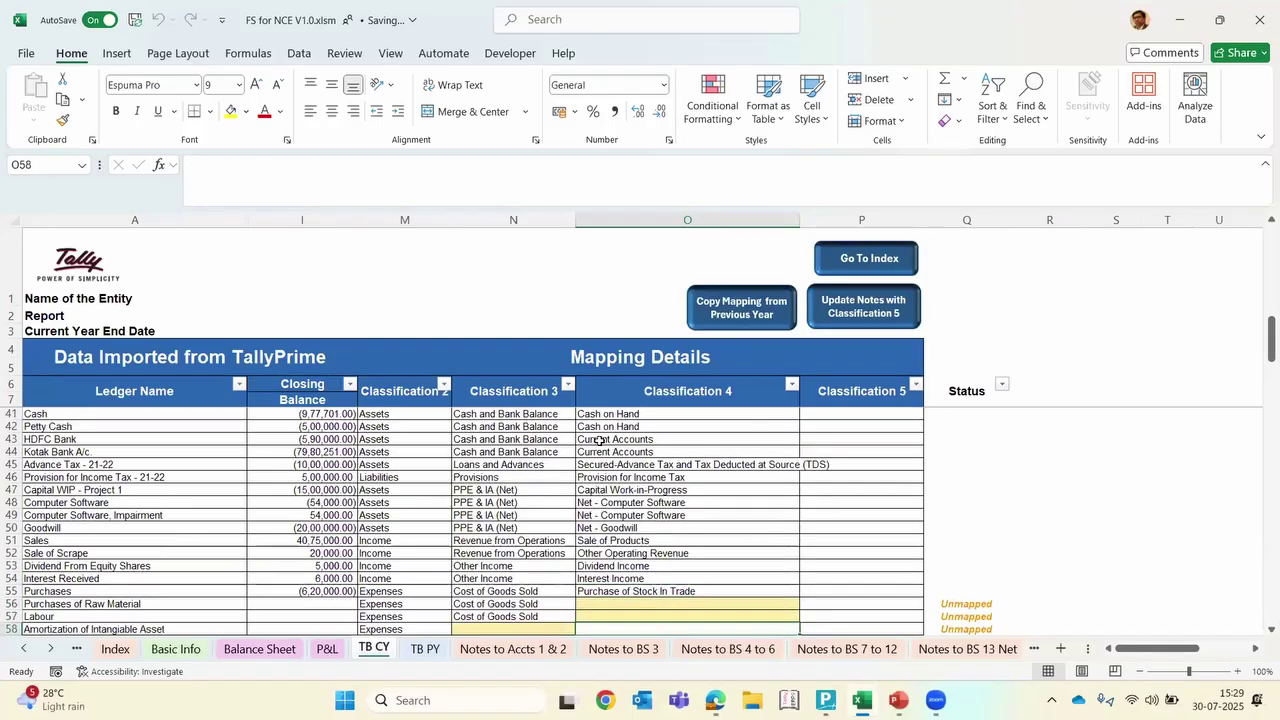
key("alt+Down")
key("Down")
key("Return")
key("Down")
key("Left")
key("Right")
key("alt+Down")
key("Return")
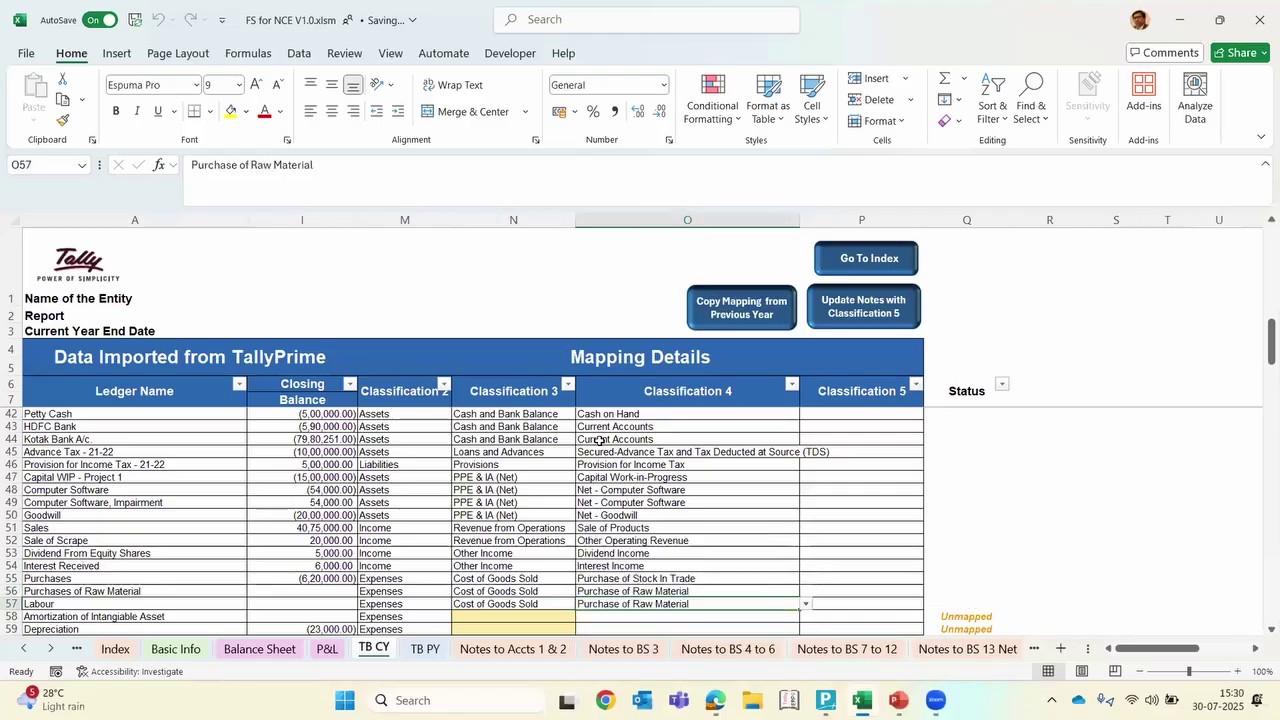
Set Classification 3 of Amortization of Intangiable Asset and Depreciation in rows 58 and 59 to Depreciation and Amortization Expense
key("Down")
key("Left")
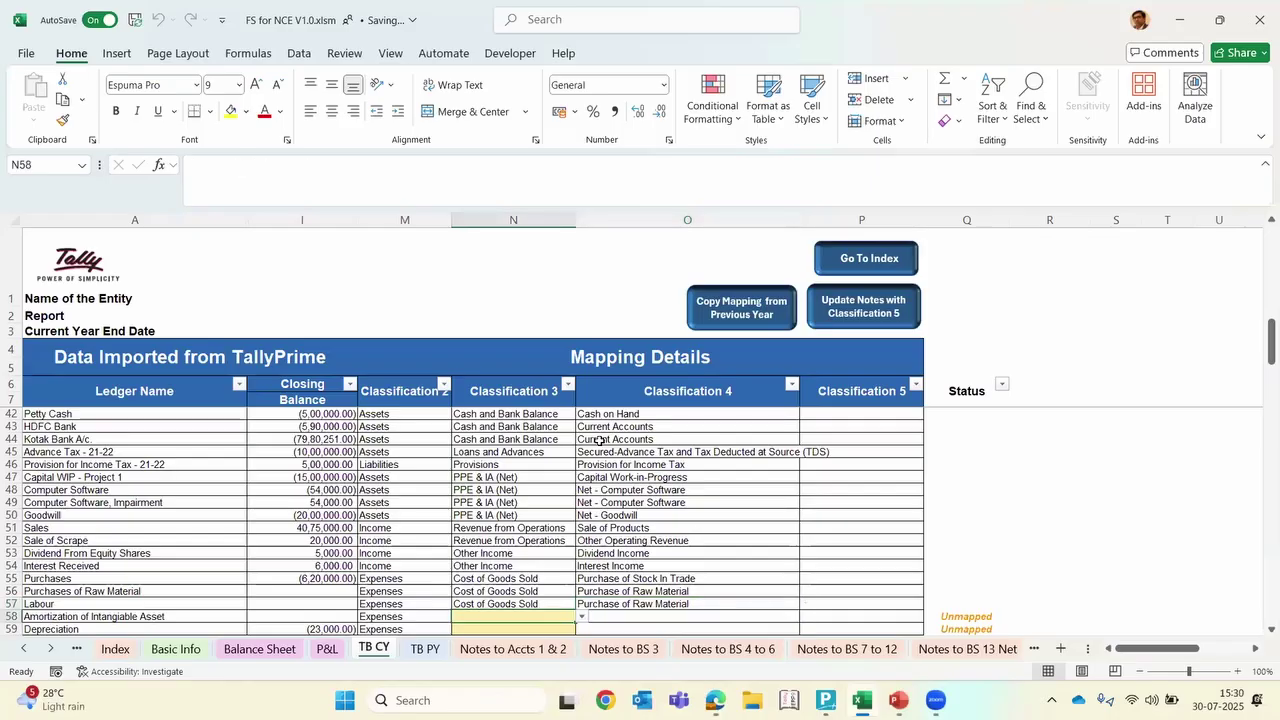
type("d Amortization Expense")
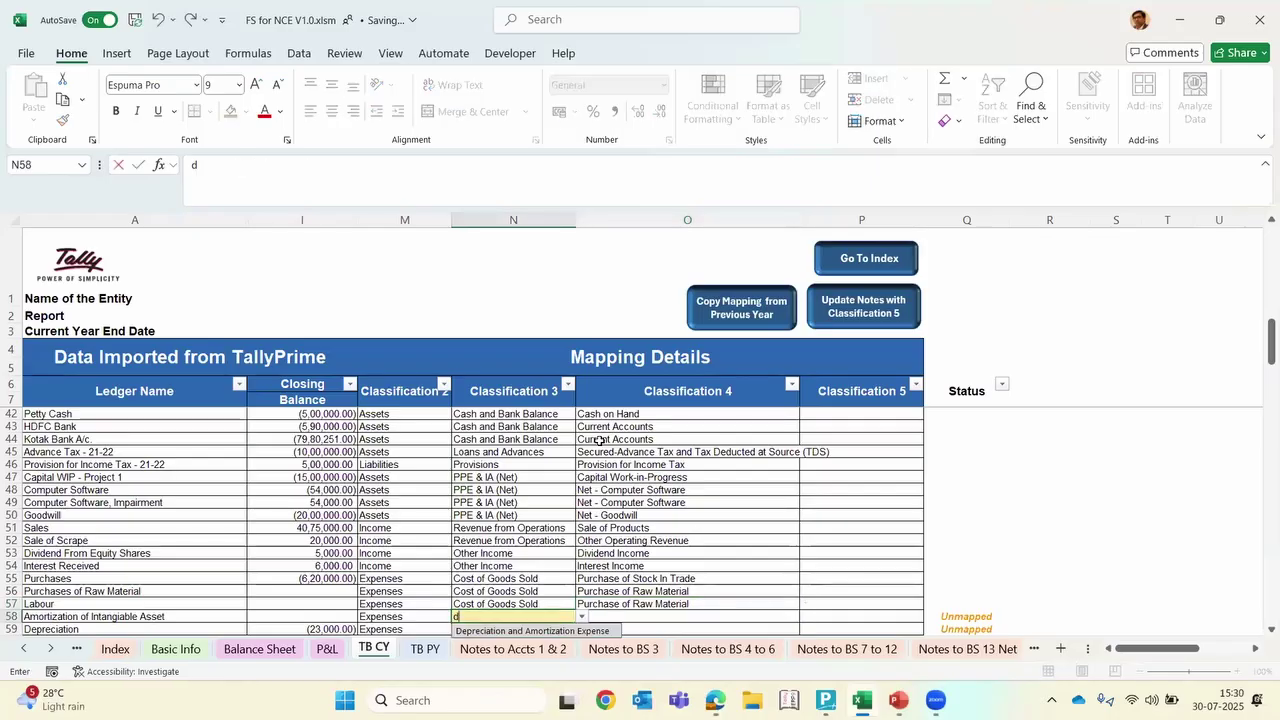
key("Return")
type("dr")
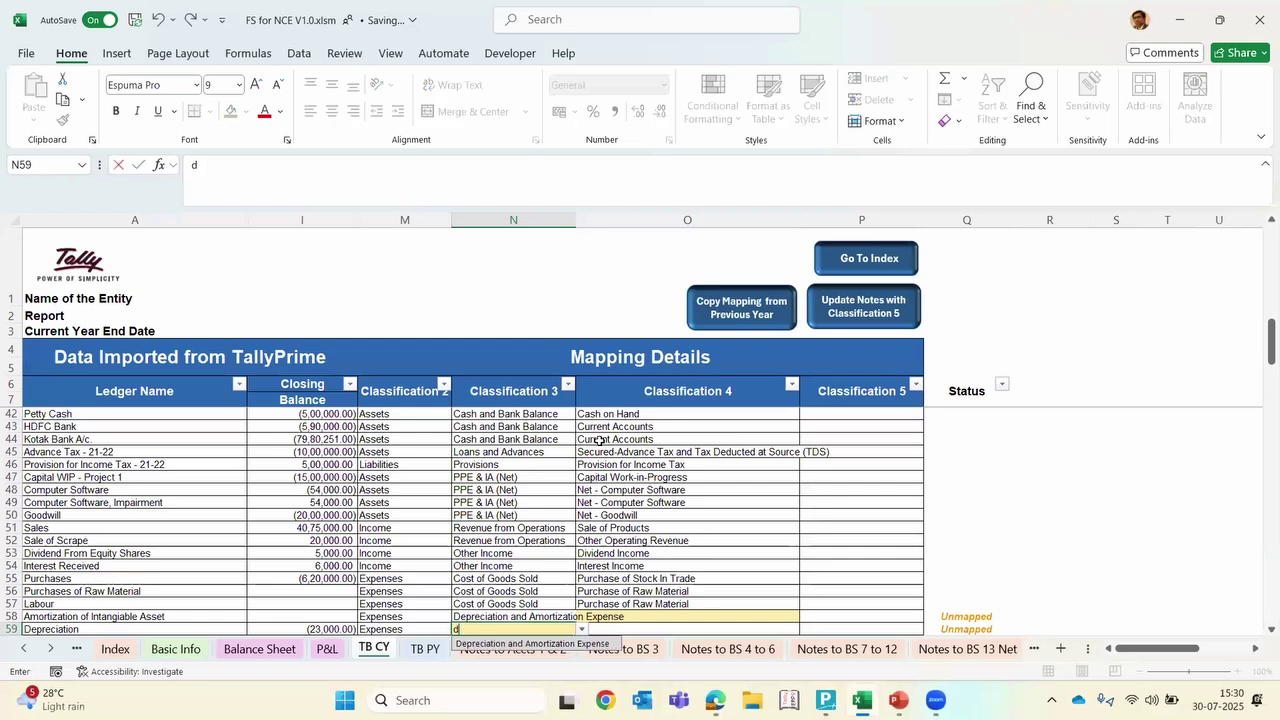
key("Return")
key("Escape")
scroll(598, 439, "down", 1)
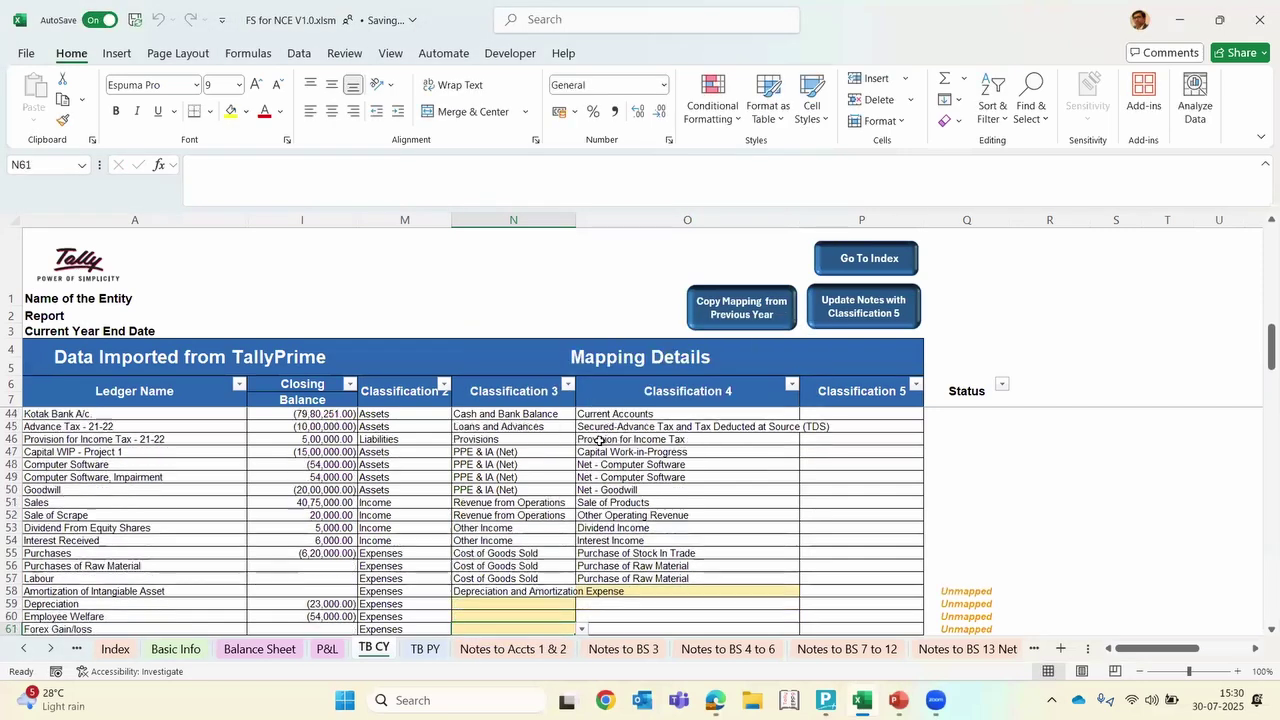
key("BackSpace")
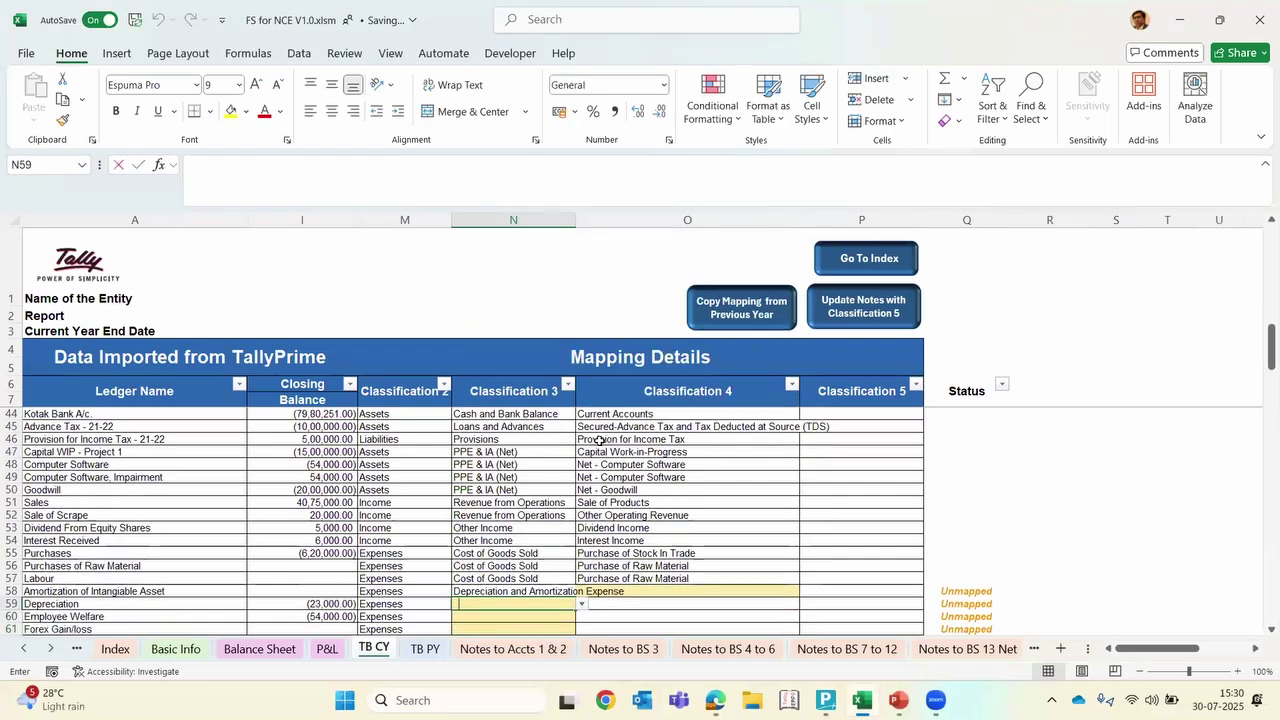
type("D")
key("Tab")
Set Classification 4 of Amortization of Intangiable Asset in row 58 to Depreciation on Intangible Assets
key("Up")
key("alt+Down")
key("Down")
key("Down")
key("Return")
Set Classification 4 of Depreciation in row 59 to Depreciation on Tangible Assets
key("Down")
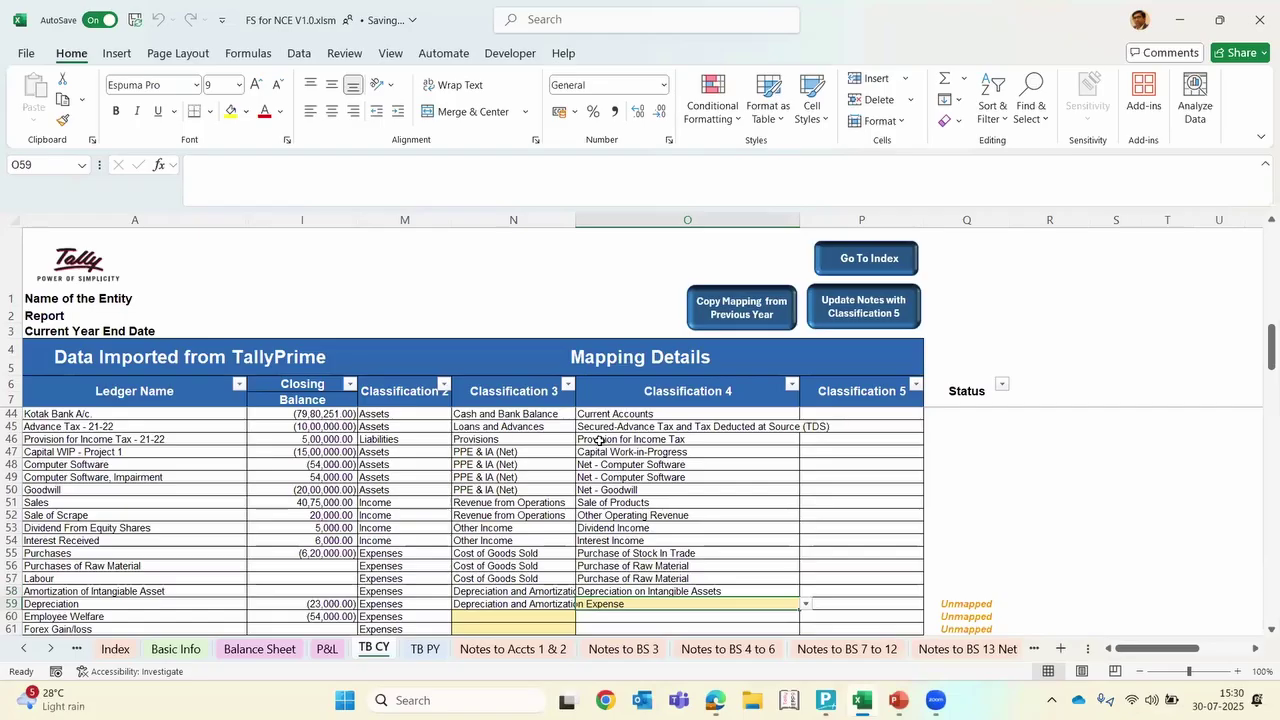
key("alt+Down")
key("Down")
key("Down")
key("Down")
key("Return")
Set Classification 3 of Employee Welfare in row 60 to Employee Benefits Expenses
key("Down")
key("Left")
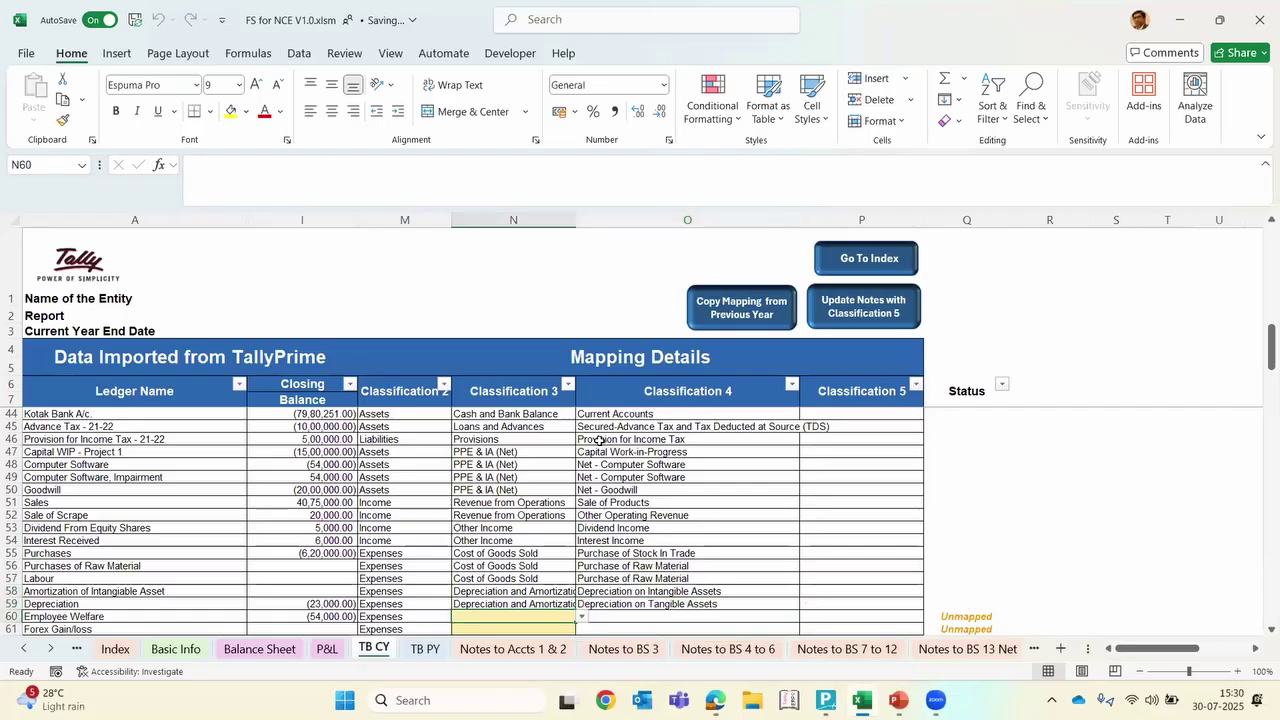
key("alt+Down")
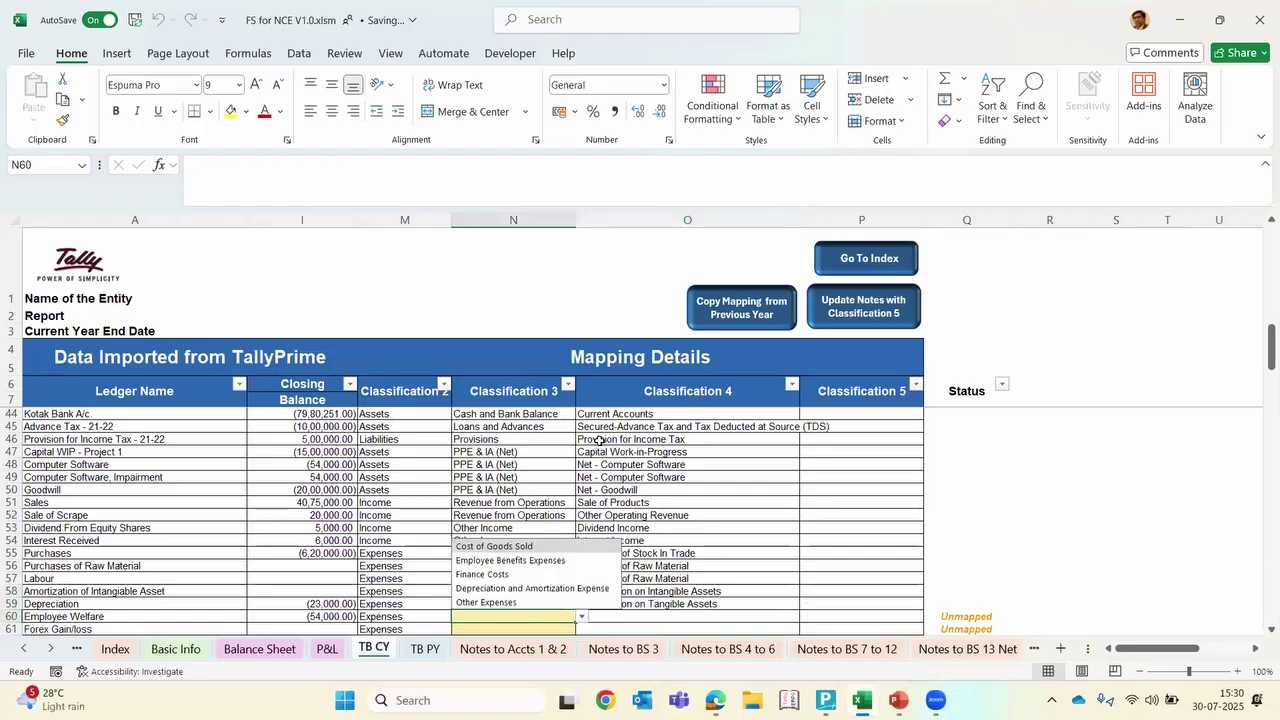
key("Down")
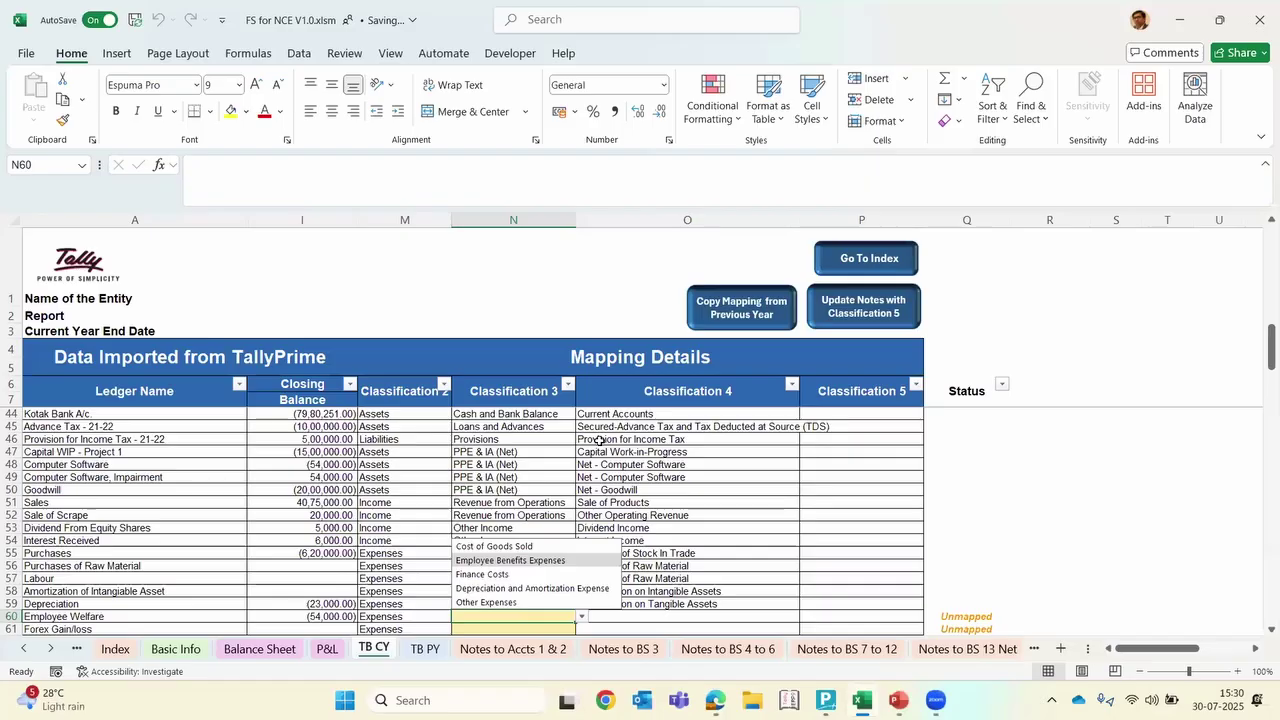
key("Return")
Set Classification 4 of Employee Welfare in row 60 to Staff welfare Expenses
key("Right")
key("alt+Down")
key("Down")
key("Down")
key("Down")
key("Down")
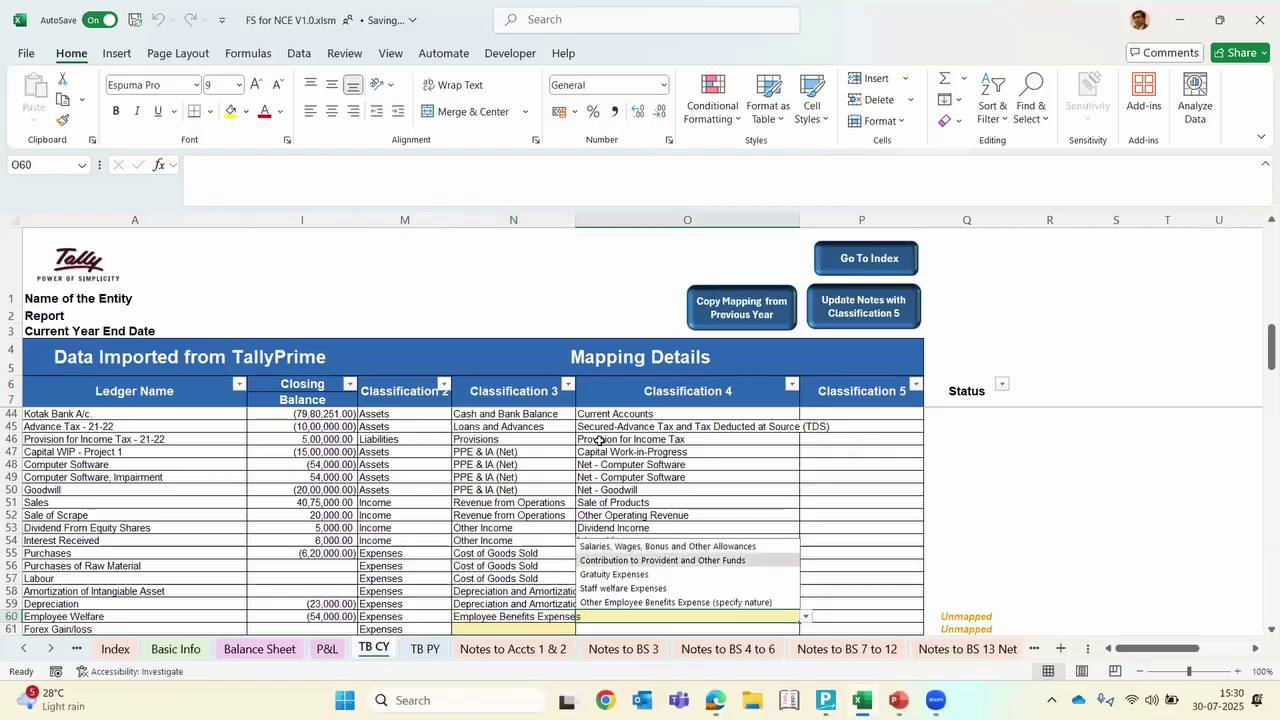
key("Up")
key("Return")
key("Down")
key("Down")
key("Down")
key("Down")
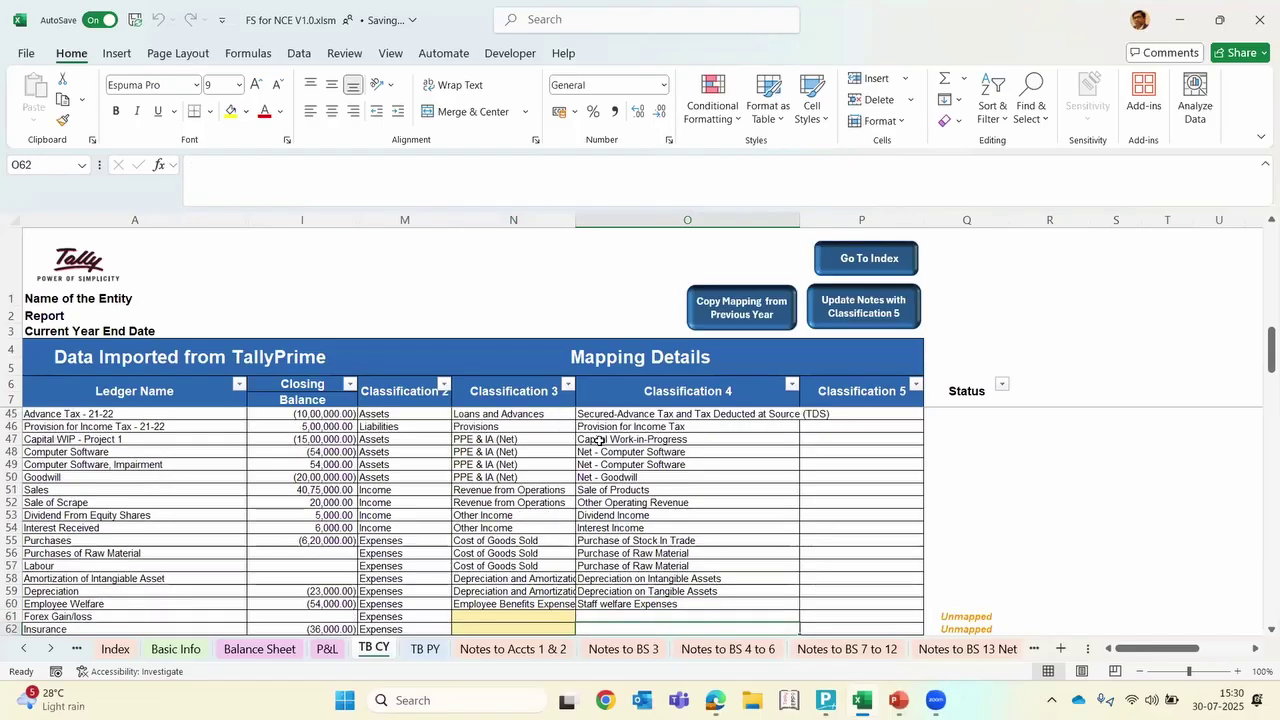
Set Classification 3 of Forex Gain/loss in row 61 to Finance Costs
key("Down")
key("Down")
key("Down")
key("Down")
key("Down")
key("Down")
key("Down")
key("Left")
key("Up")
key("Up")
key("Up")
key("Up")
key("Up")
key("Up")
key("Up")
key("Up")
key("Up")
key("Up")
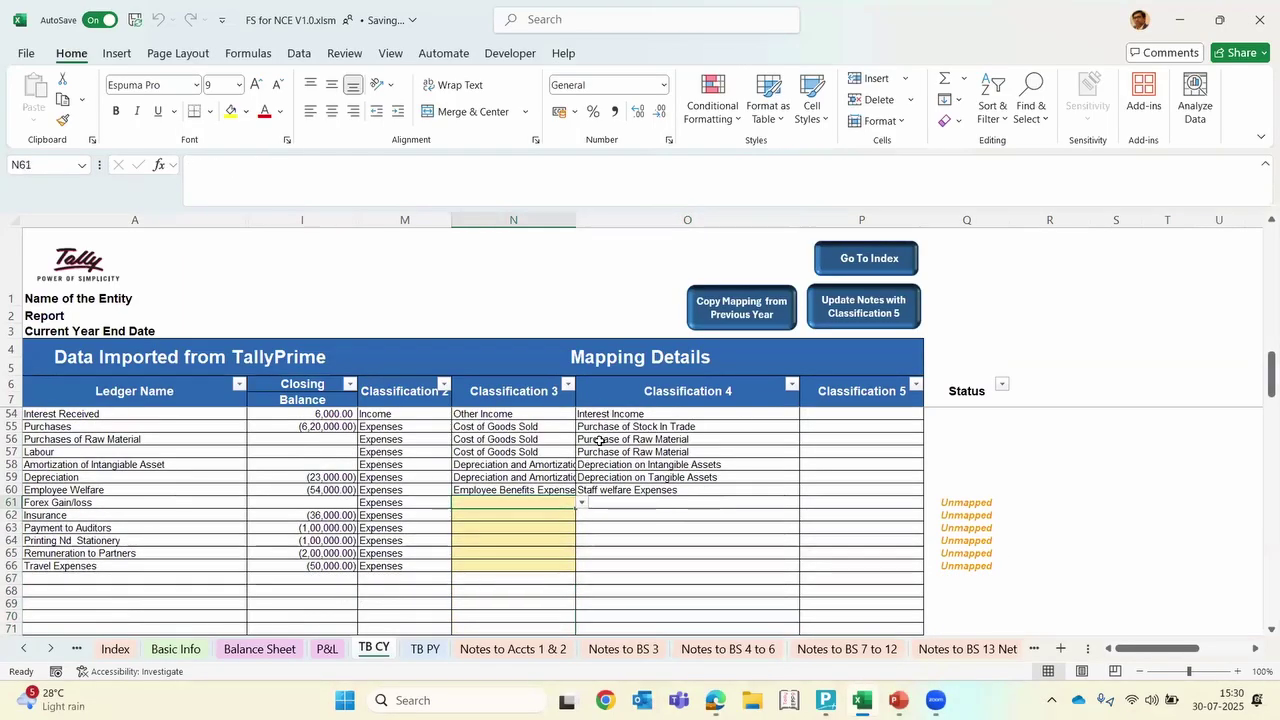
key("alt+Down")
key("Down")
key("Down")
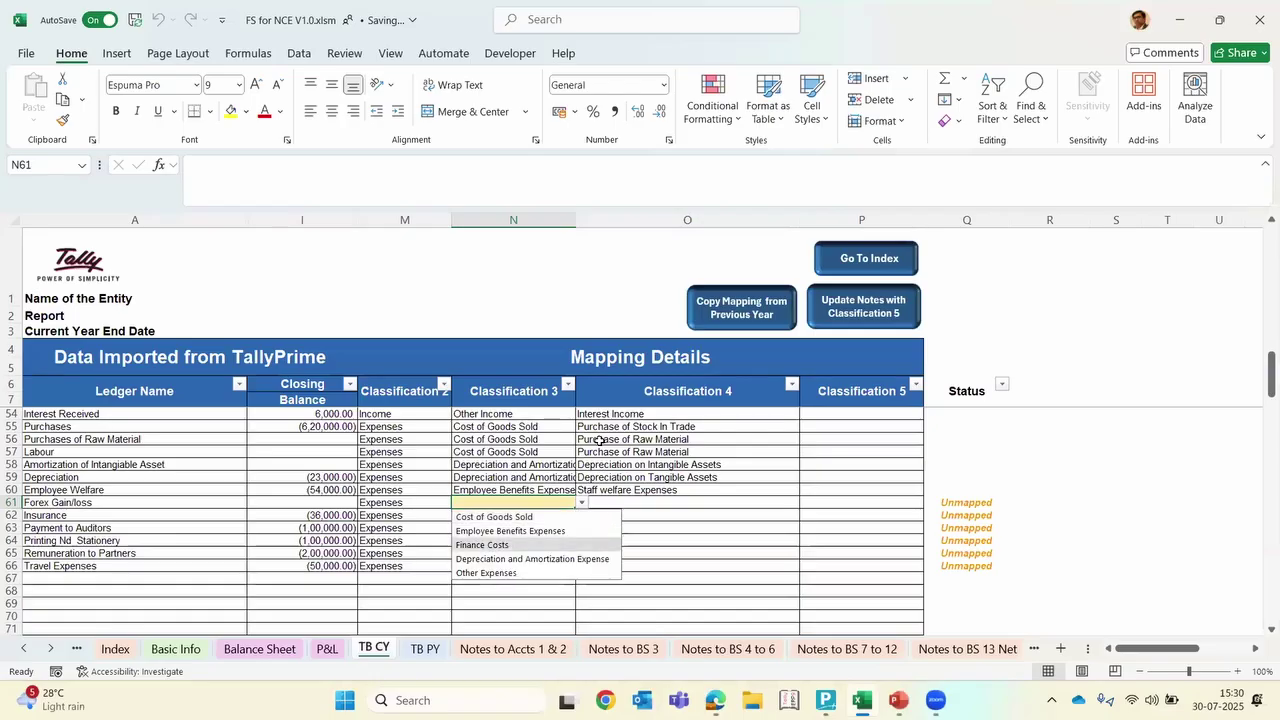
key("Return")
key("Right")
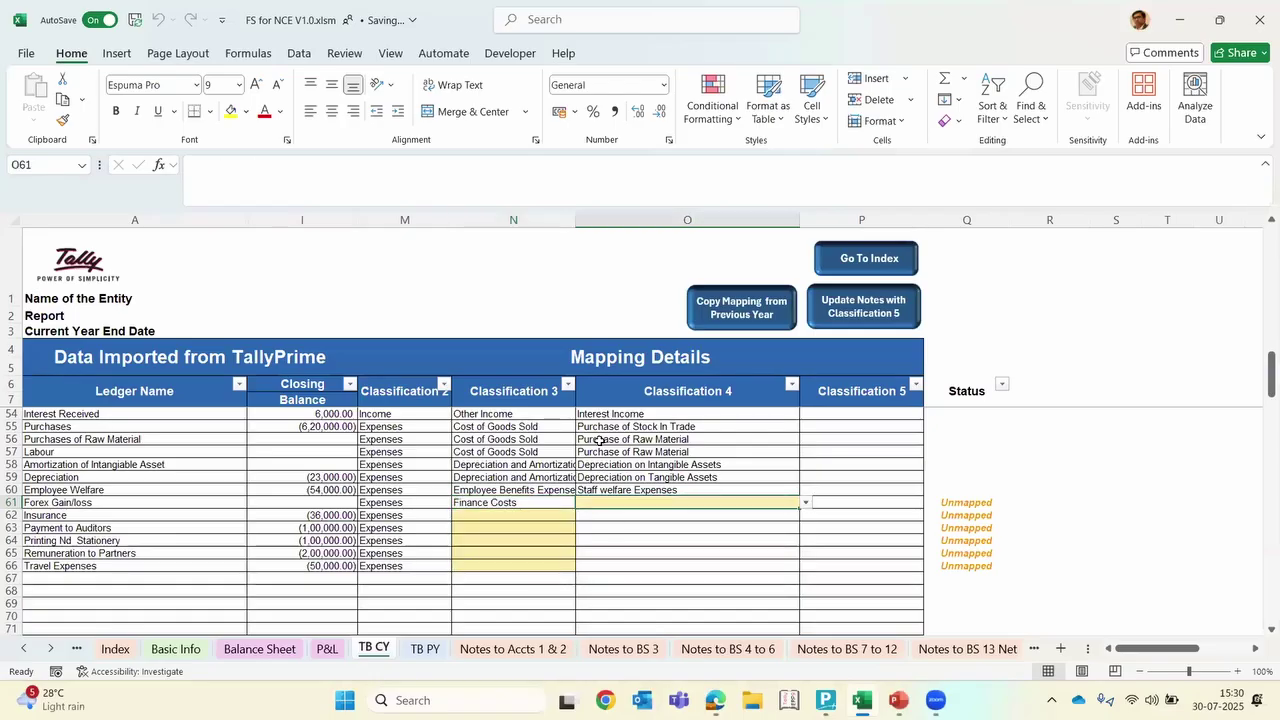
Set Classification 4 of Forex Gain/loss in row 61 to Loss on Foreign Exchange Transactions and Translations considered as Finance Cost (net)
key("alt+Down")
key("Down")
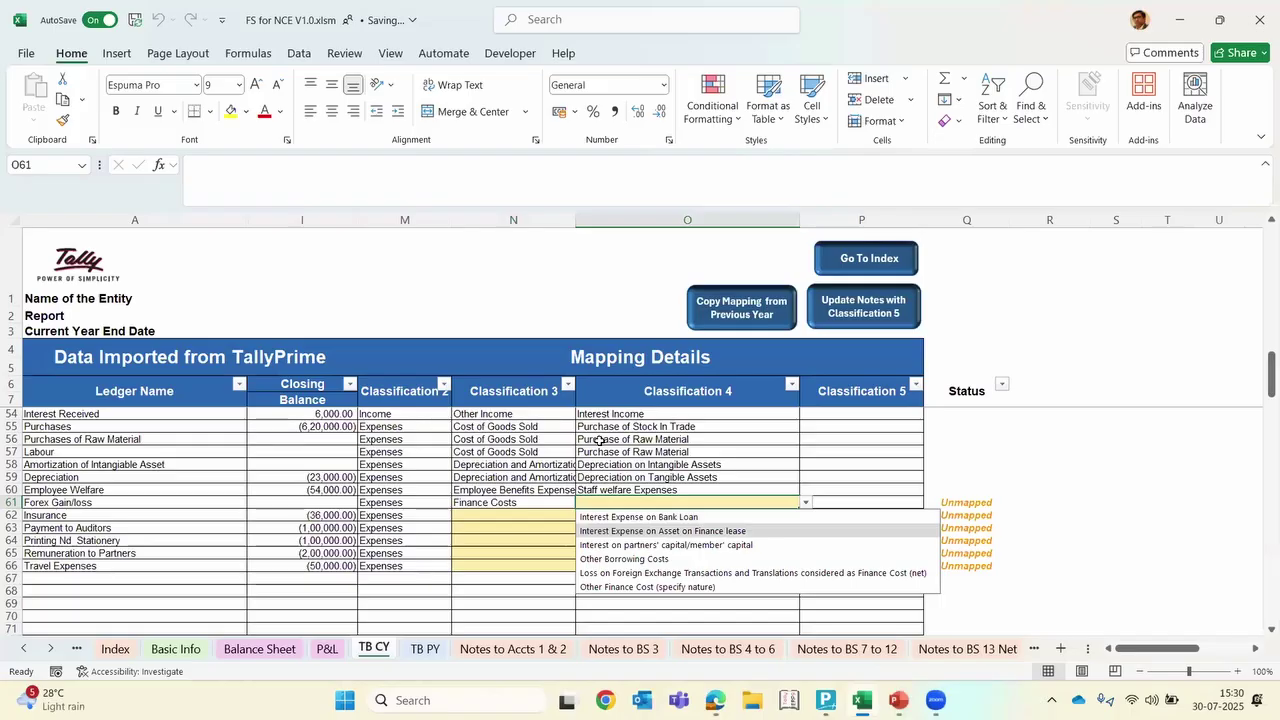
key("Down")
key("Down")
key("Down")
key("Return")
Map Insurance in row 62 to Classification 3 Other Expenses and Classification 4 Insurance
key("Left")
key("Down")
type("Other Expenses")
key("Tab")
type("Insurance")
key("Return")
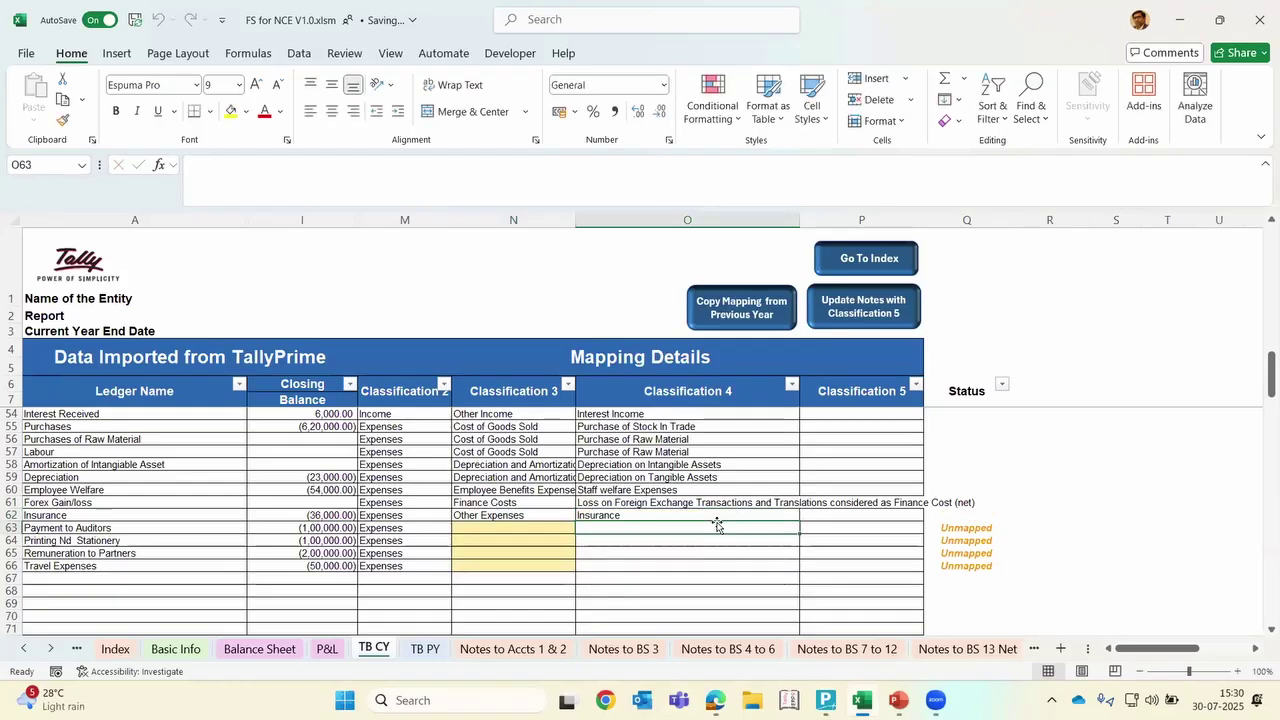
Map Payment to Auditors in row 63 to Classification 3 Other Expenses and Classification 4 Auditor's Remuneration
key("Left")
type("o")
key("Return")
key("Up")
key("Right")
type("Auditor's Remuneration")
key("Return")
key("Left")
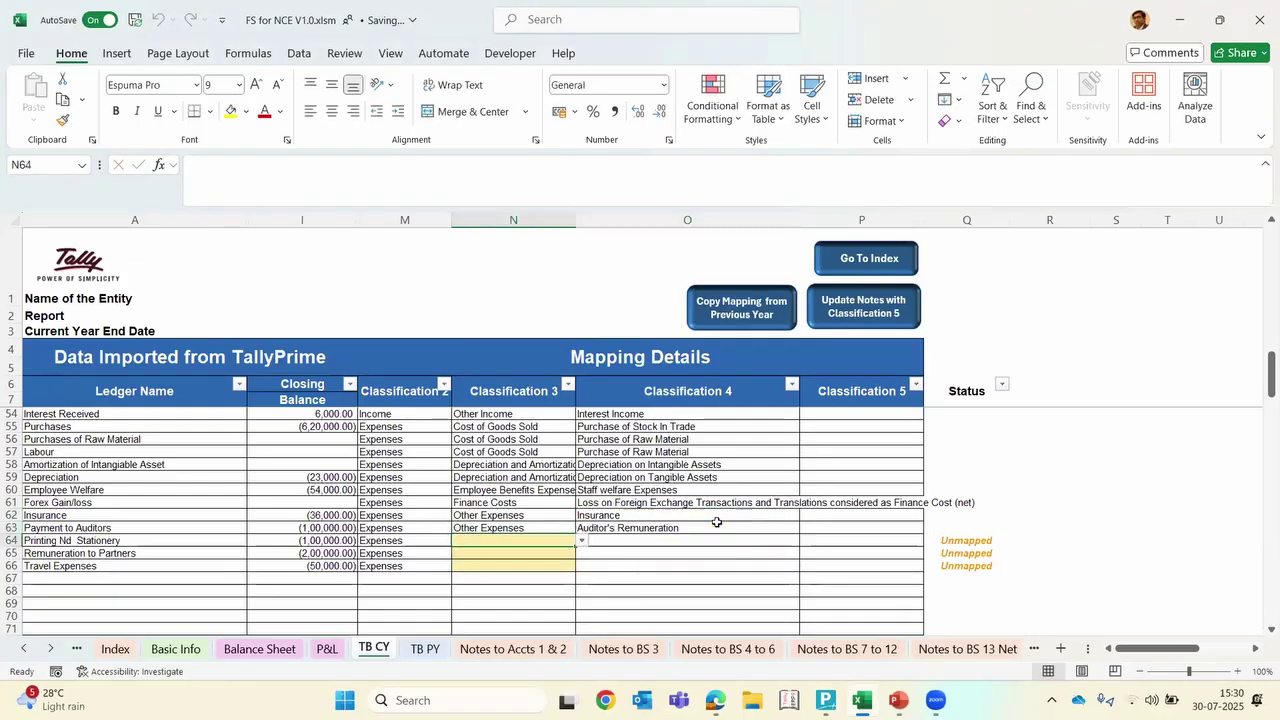
Review the Classification 4 options available under Other Expenses for Payment to Auditors in row 63
left_click(717, 525)
key("alt+Down")
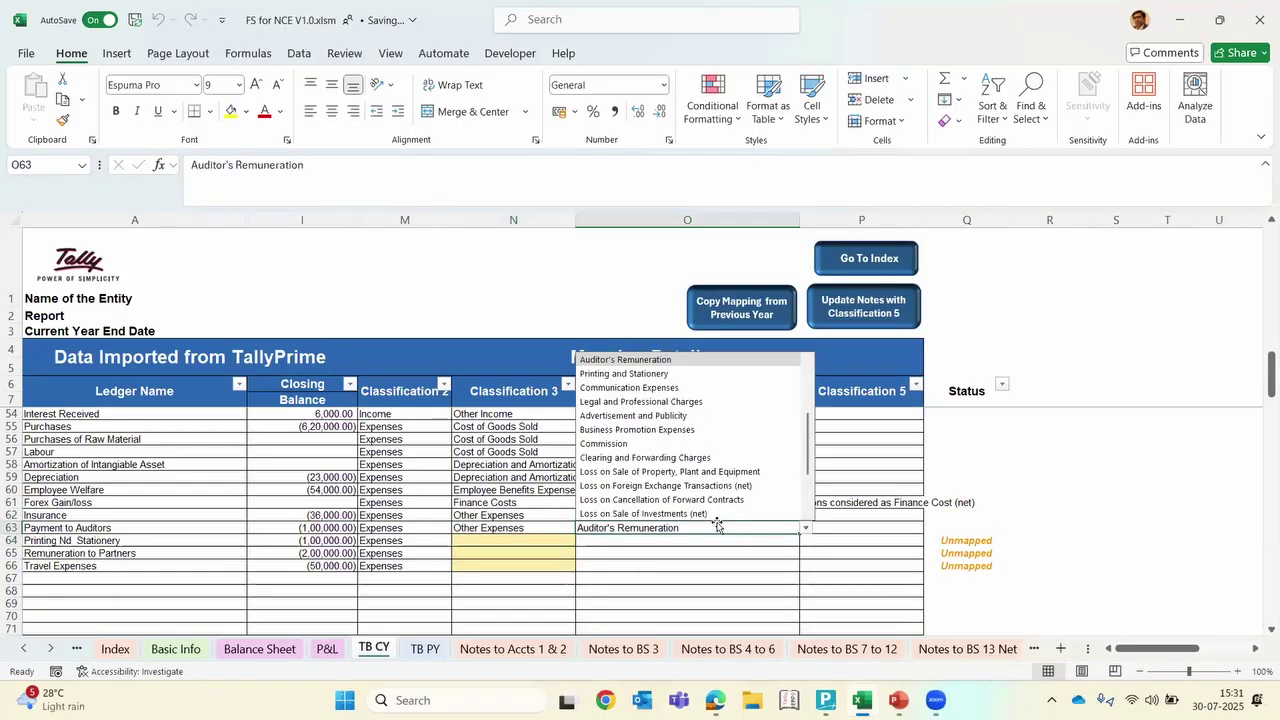
scroll(717, 515, "down", 1)
scroll(717, 515, "down", 2)
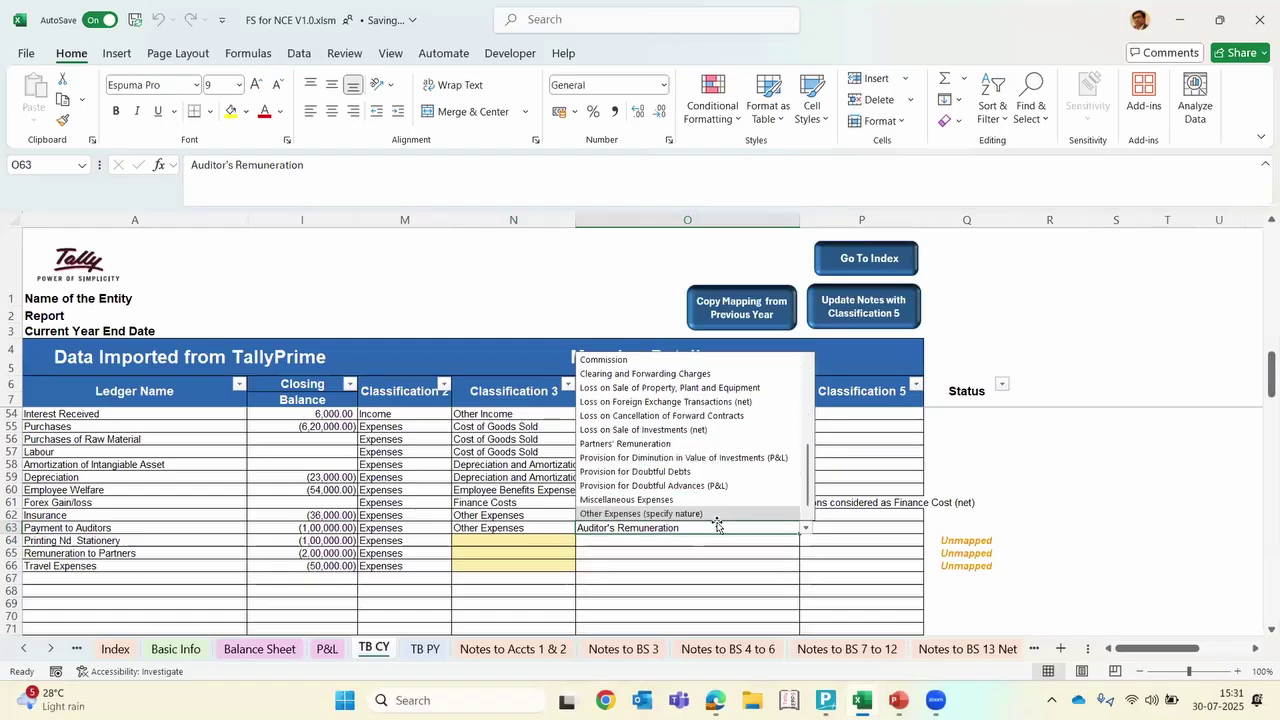
key("Return")
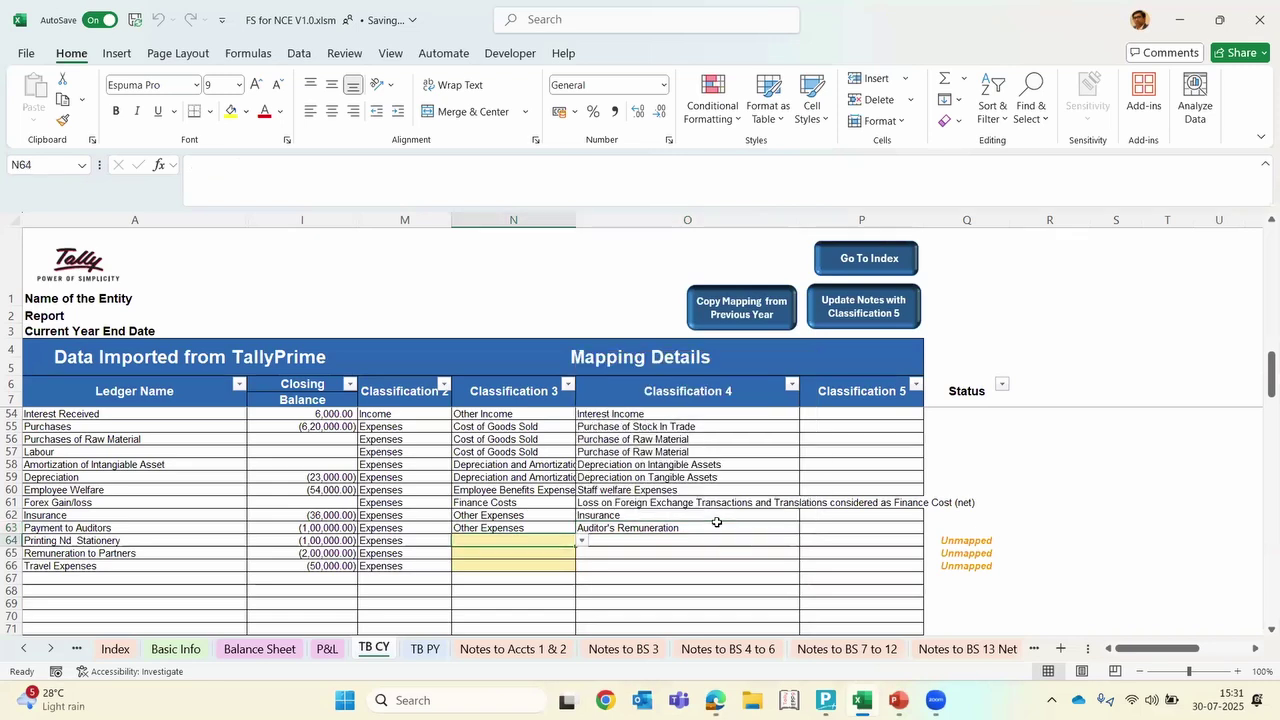
Set Classification 3 of the printing and stationery ledger in row 64 to Other Expenses
key("alt+Down")
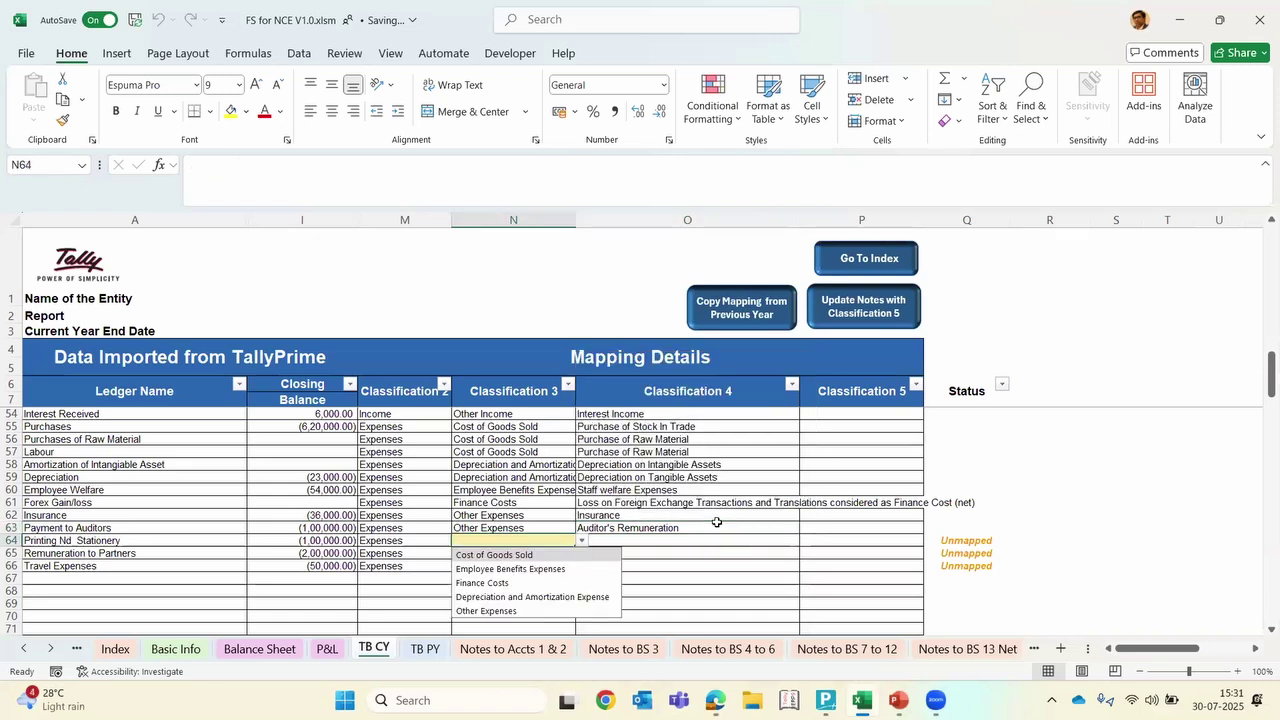
key("Down")
key("Down")
key("Down")
key("Down")
key("Tab")
Set Classification 4 of the printing and stationery ledger in row 64 to Printing and Stationery
key("alt+Down")
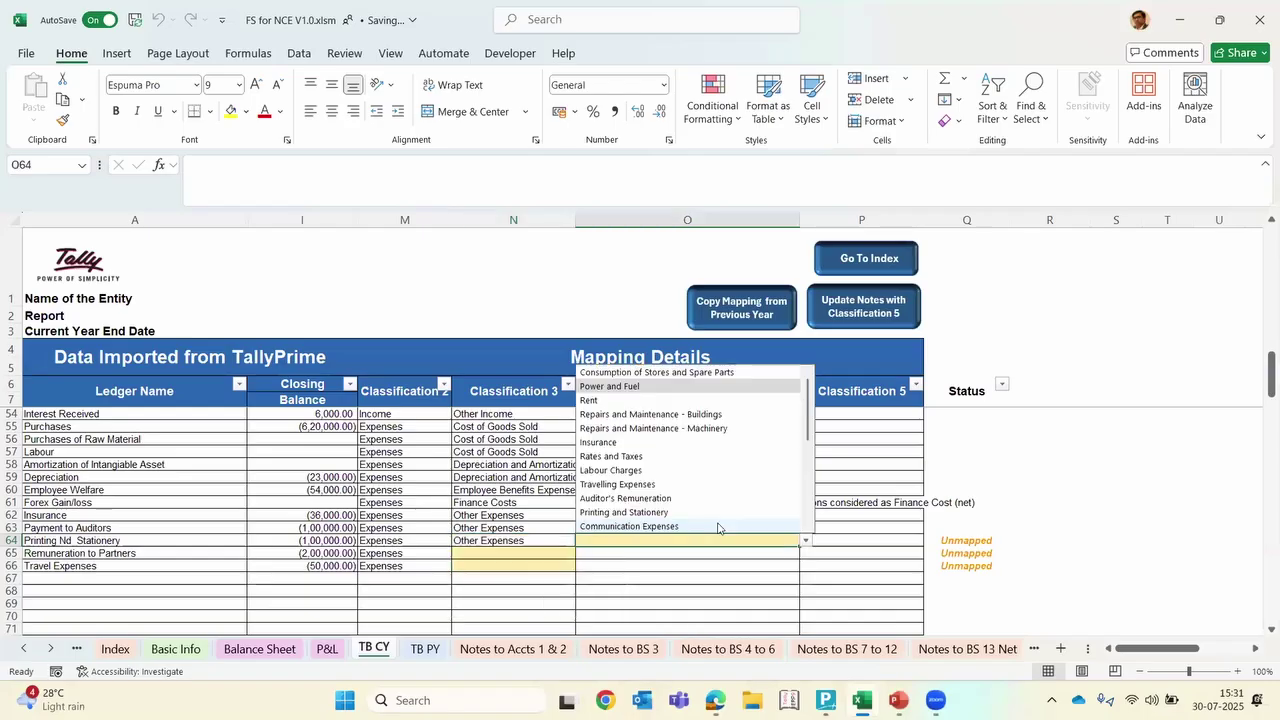
key("Down")
key("Down")
key("Down")
key("Down")
key("Down")
key("Down")
key("Down")
key("Down")
key("Down")
key("Return")
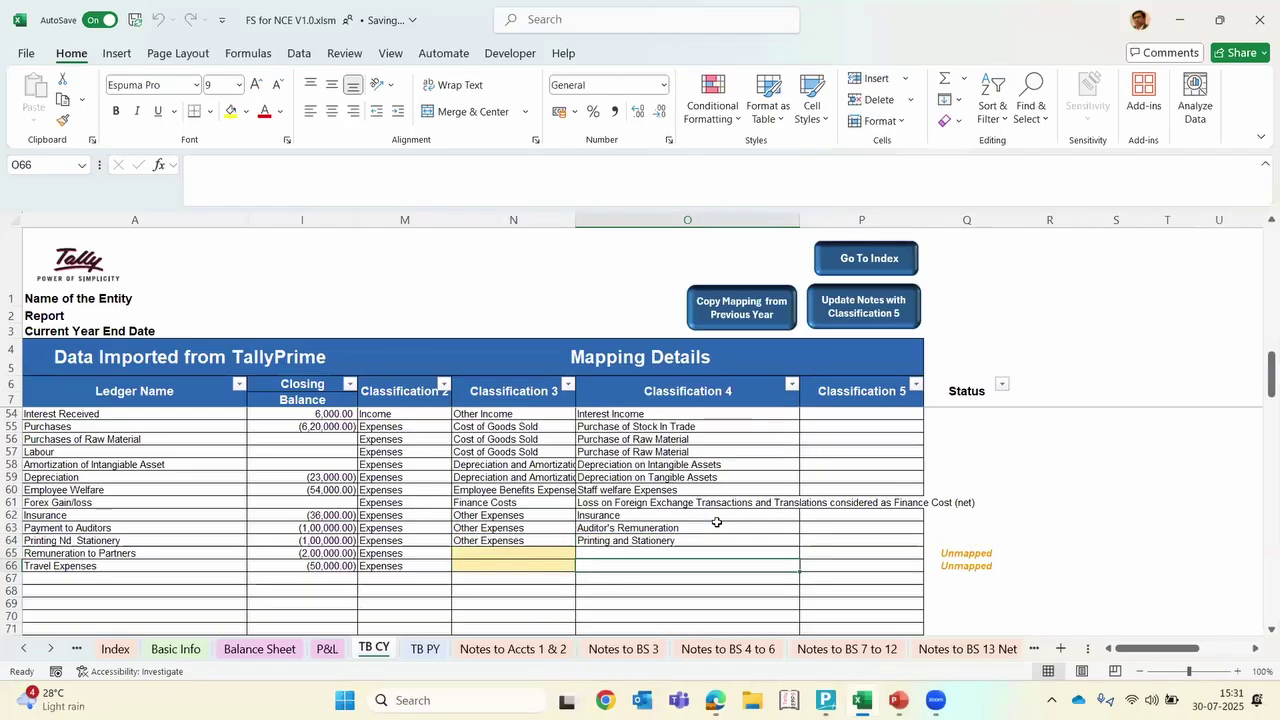
Set Classification 3 of Remuneration to Partners in row 65 to Other Expenses
key("alt+Down")
key("Down")
key("Down")
key("Down")
key("Down")
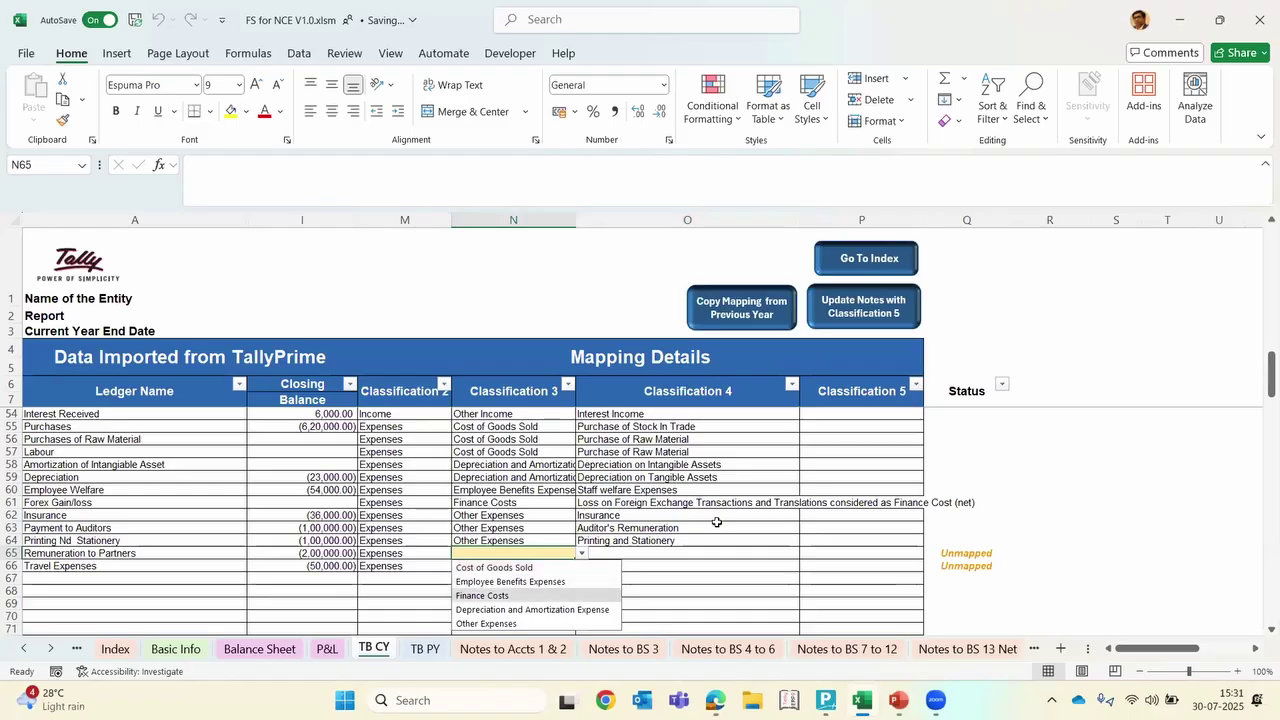
key("alt+Down")
key("Down")
key("Down")
key("Down")
key("Down")
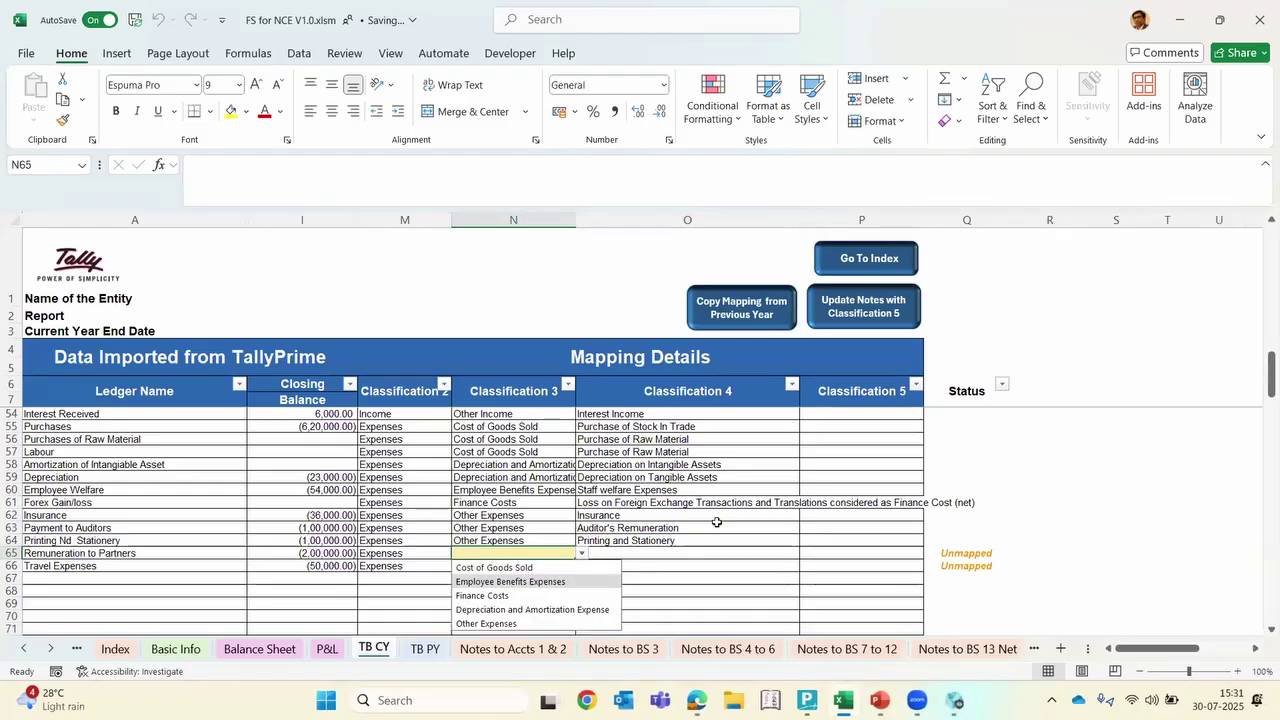
key("Return")
key("Tab")
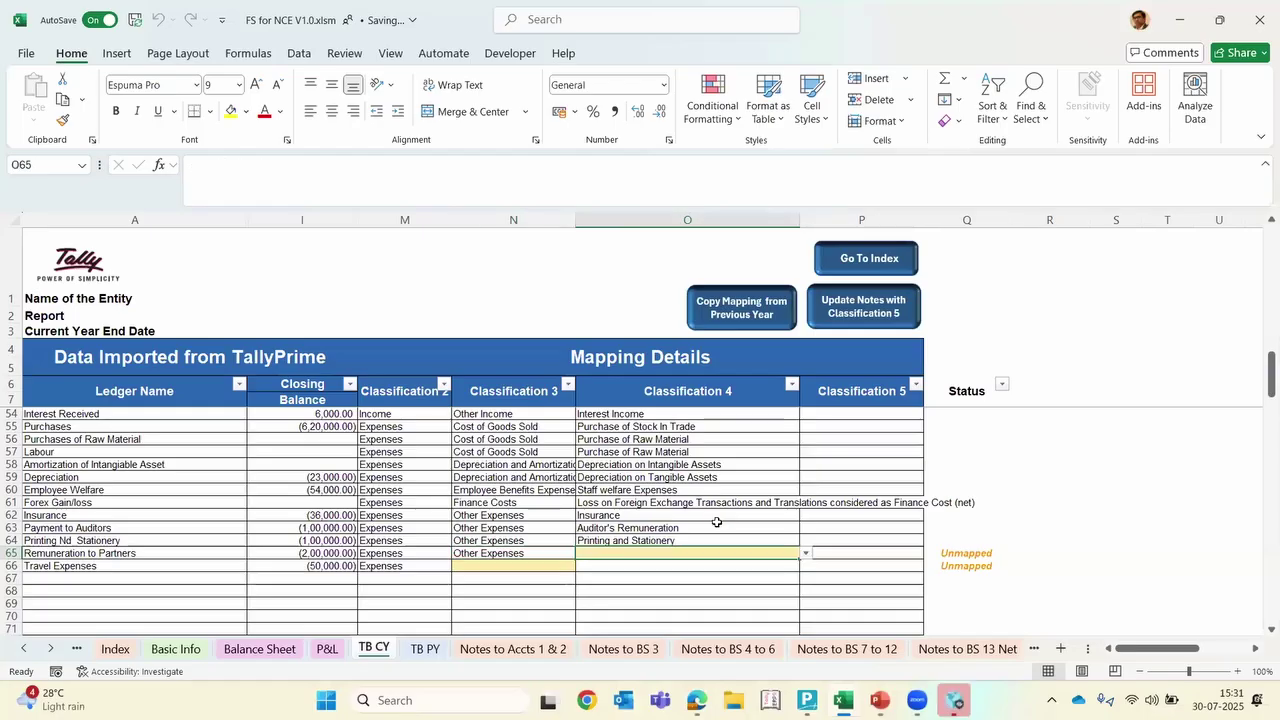
Set Classification 4 of Remuneration to Partners in row 65 to Partners' Remuneration
type("par")
key("Down")
key("Return")
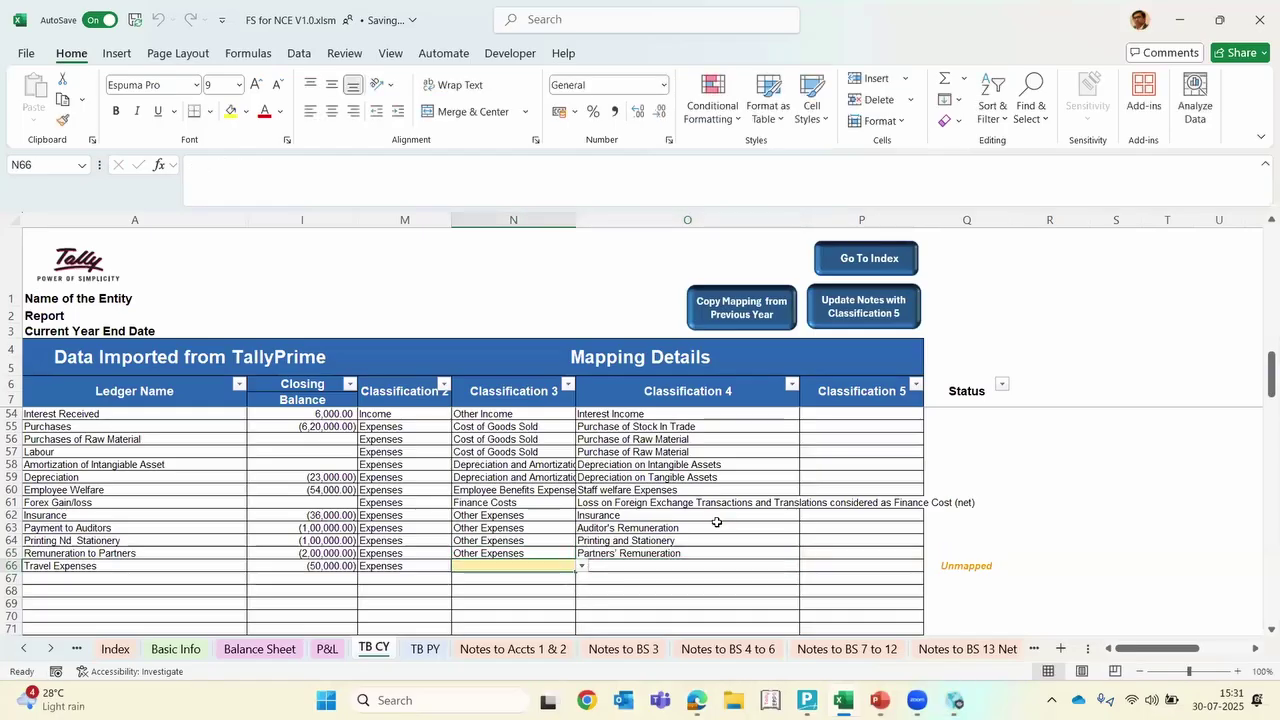
Map Travel Expenses in row 66 to Classification 3 Other Expenses and Classification 4 Travelling Expenses
type("oth")
key("Down")
key("Tab")
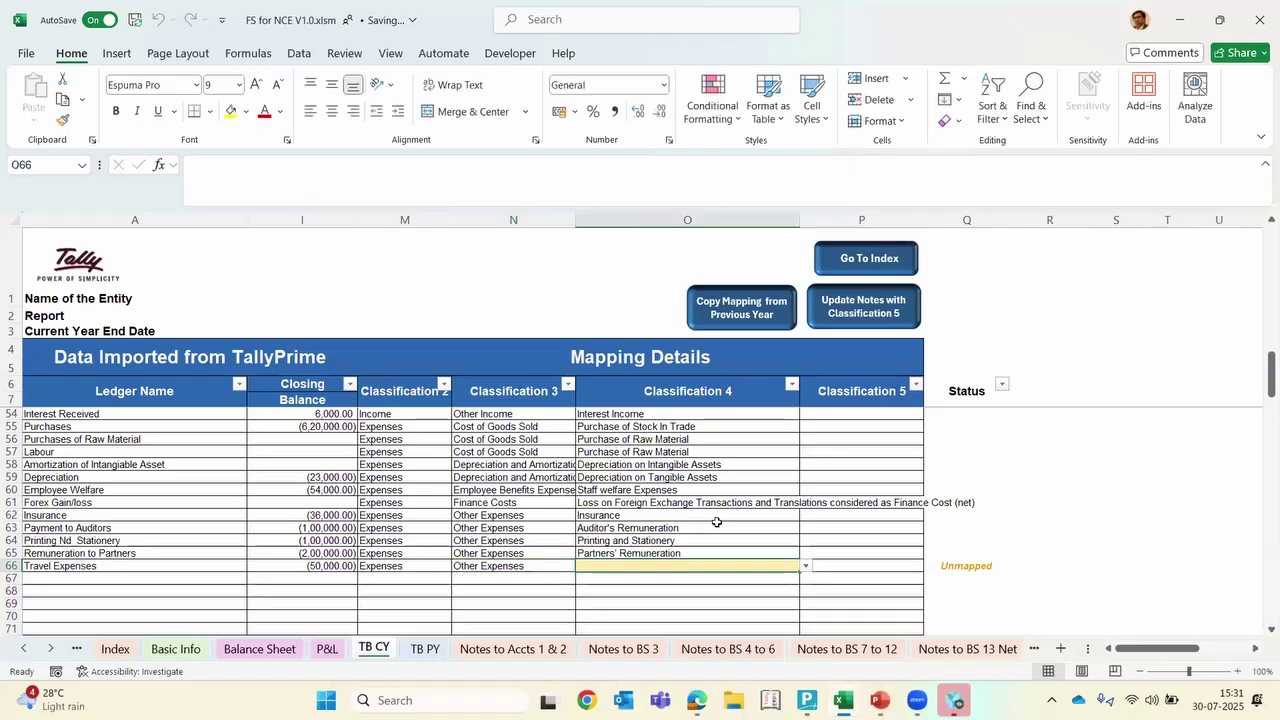
type("tra")
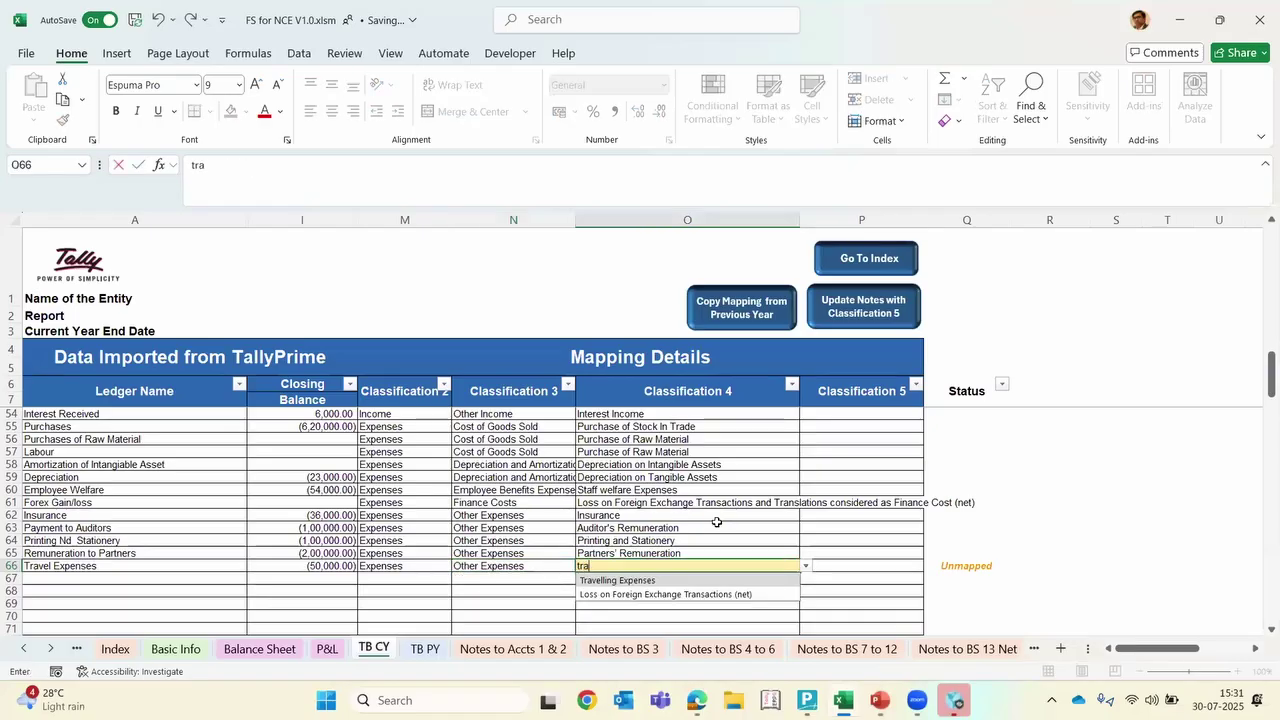
key("Down")
key("Return")
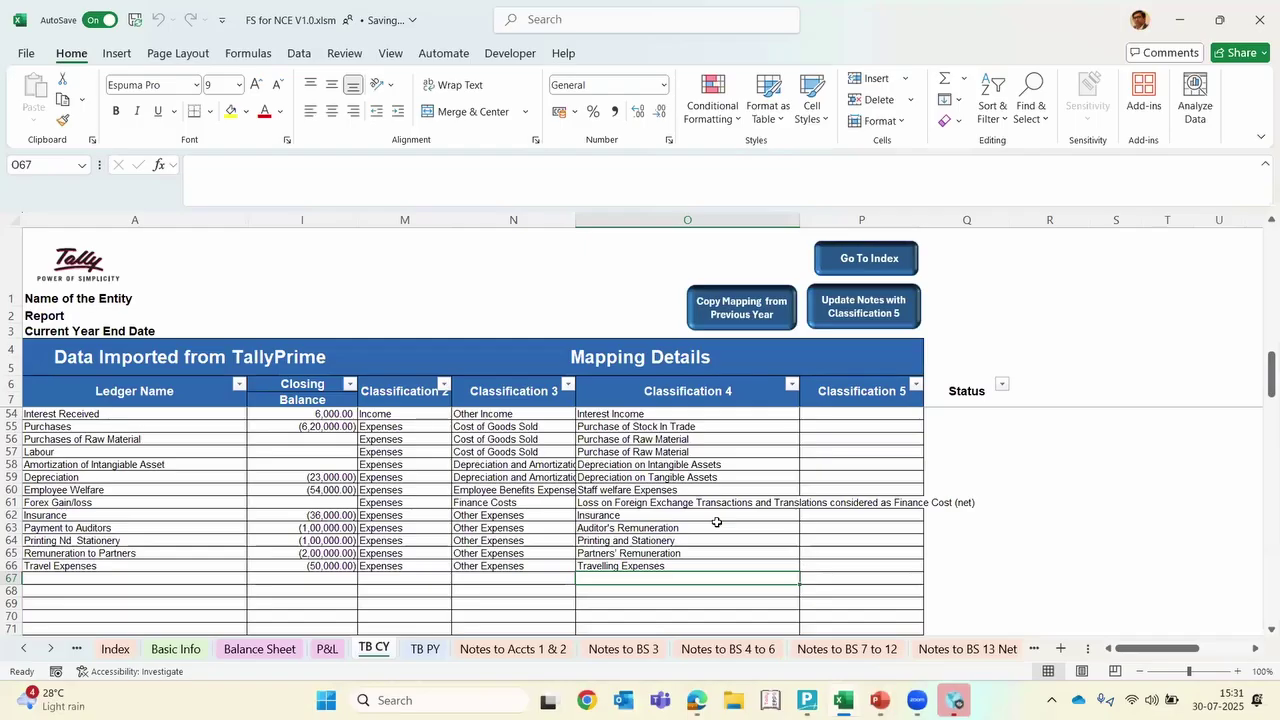
Examine the Balance Sheet's equity and liabilities, including the unmapped liabilities amount for the previous year
scroll(717, 522, "up", 15)
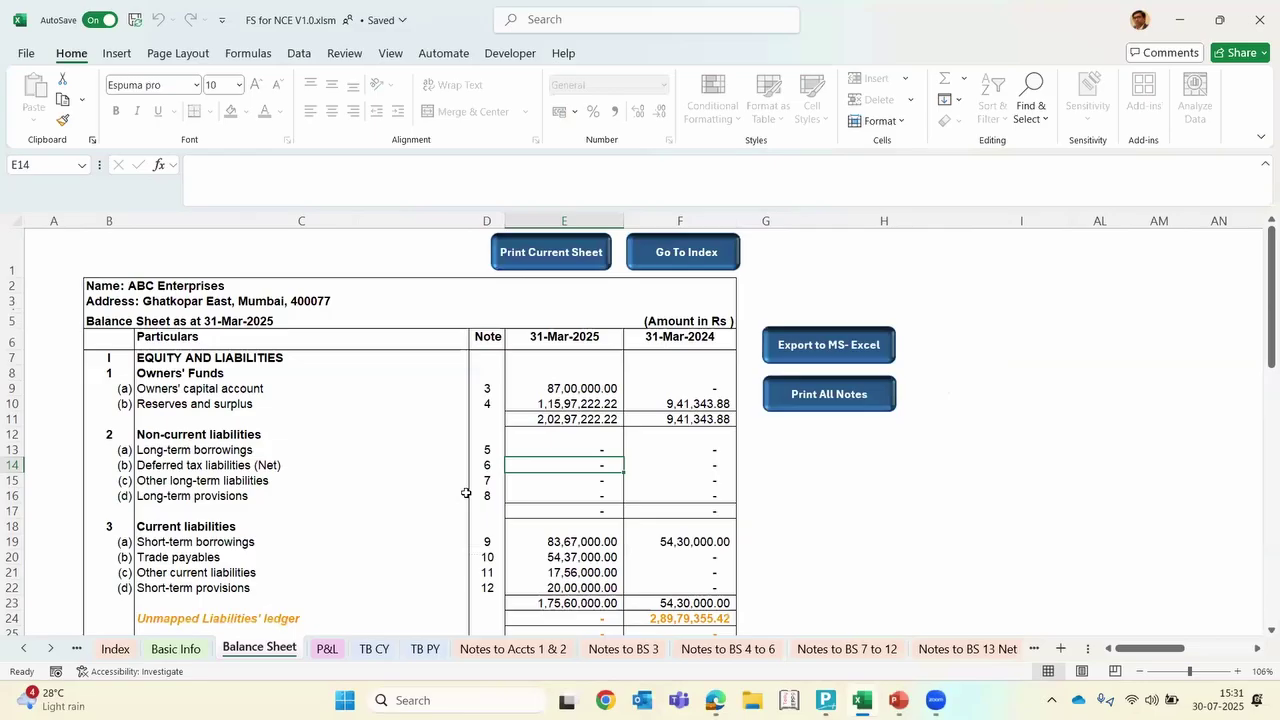
scroll(481, 506, "down", 1)
scroll(481, 506, "down", 1)
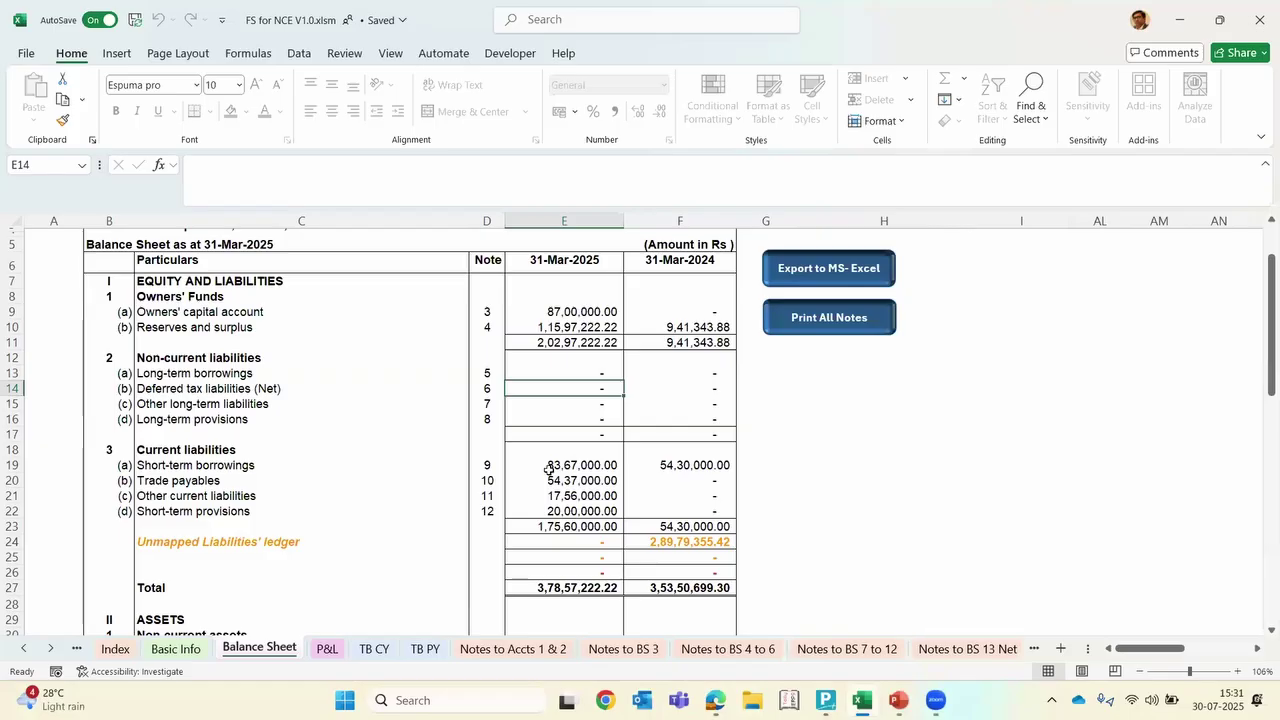
left_click(654, 541)
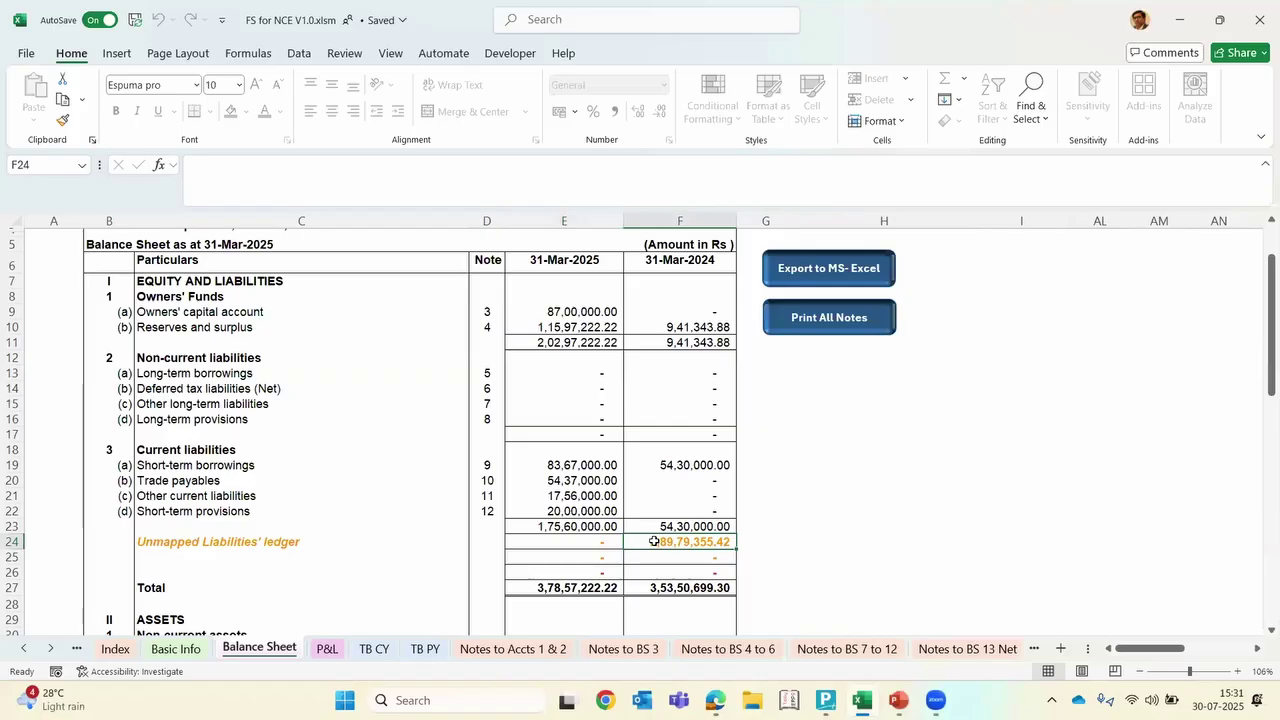
Compare the ledger mapping in the TB PY and TB CY sheets, and return to the Balance Sheet's liabilities and assets
left_click(427, 652)
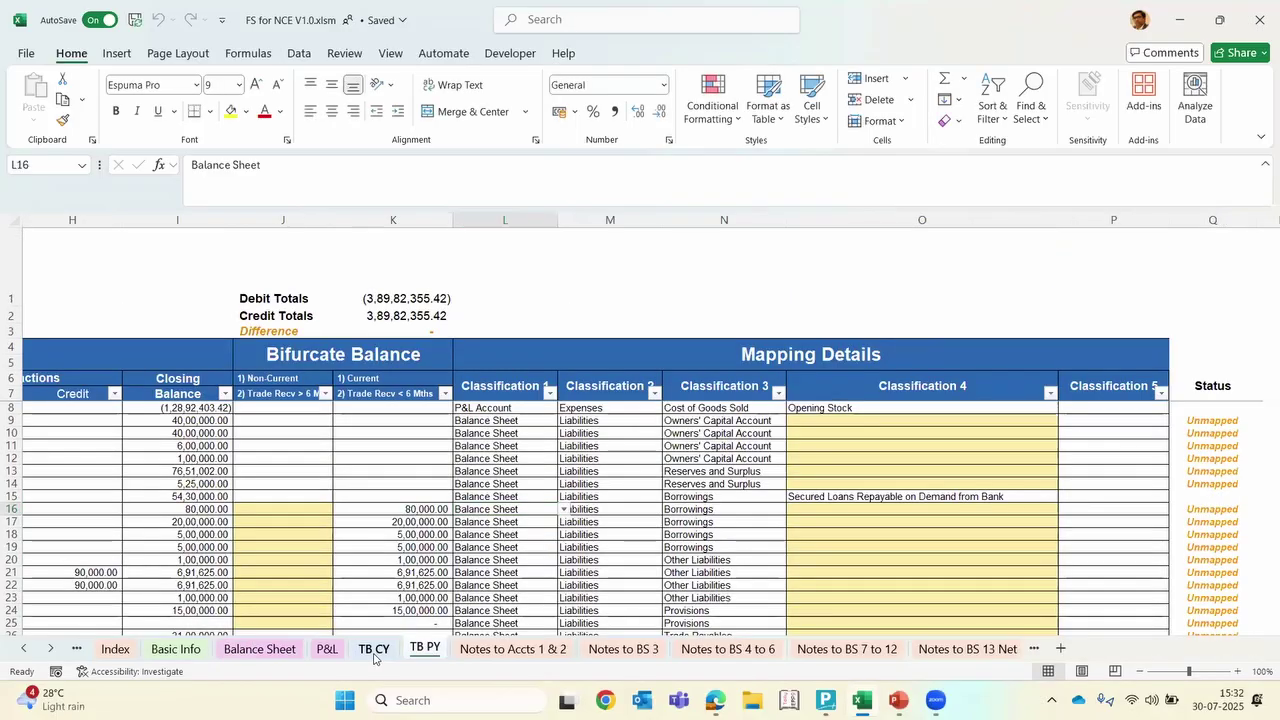
left_click(374, 650)
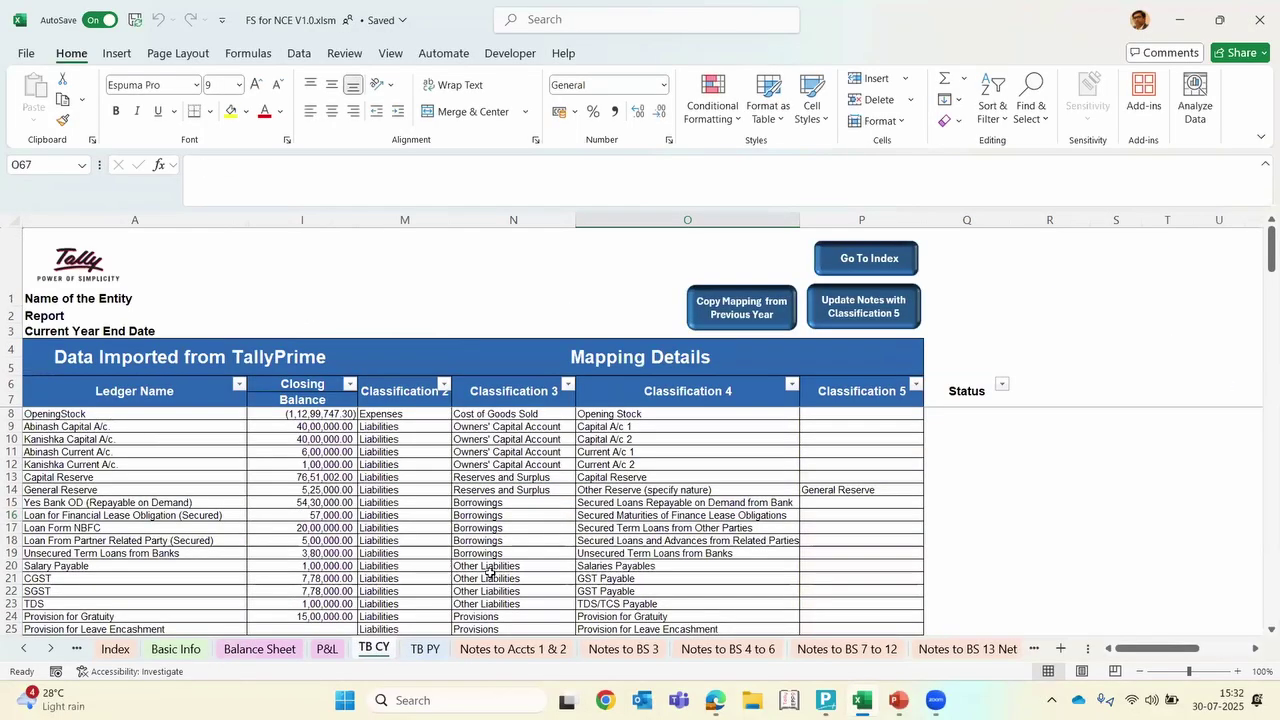
left_click(236, 653)
scroll(449, 560, "down", 3)
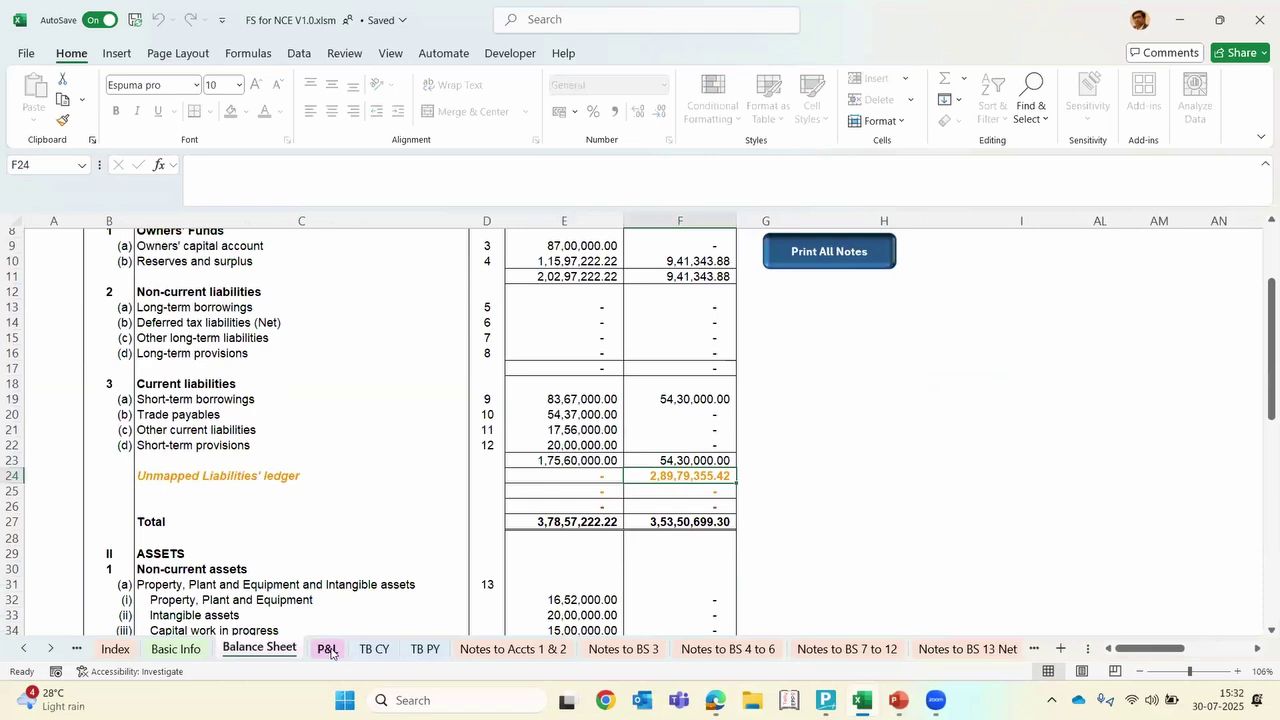
Open the P&L sheet and check the statement through to Profit/(Loss) for the year
left_click(331, 652)
scroll(564, 496, "down", 7)
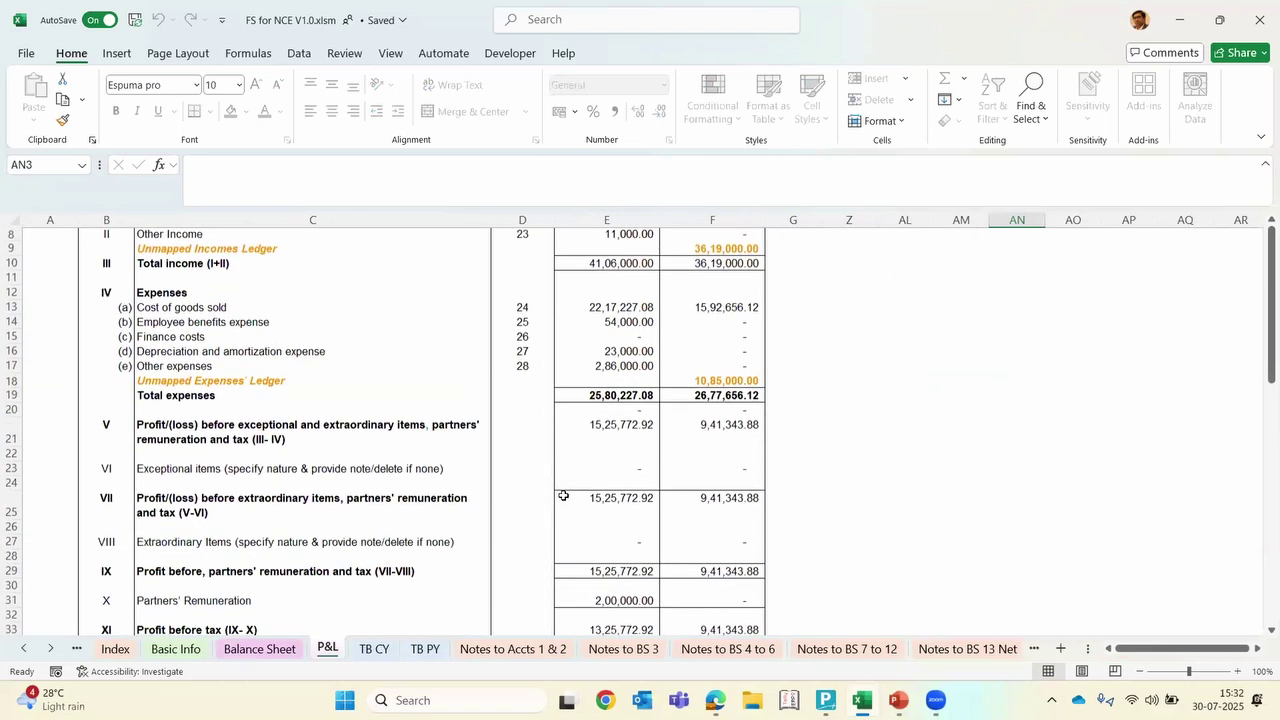
scroll(564, 496, "down", 5)
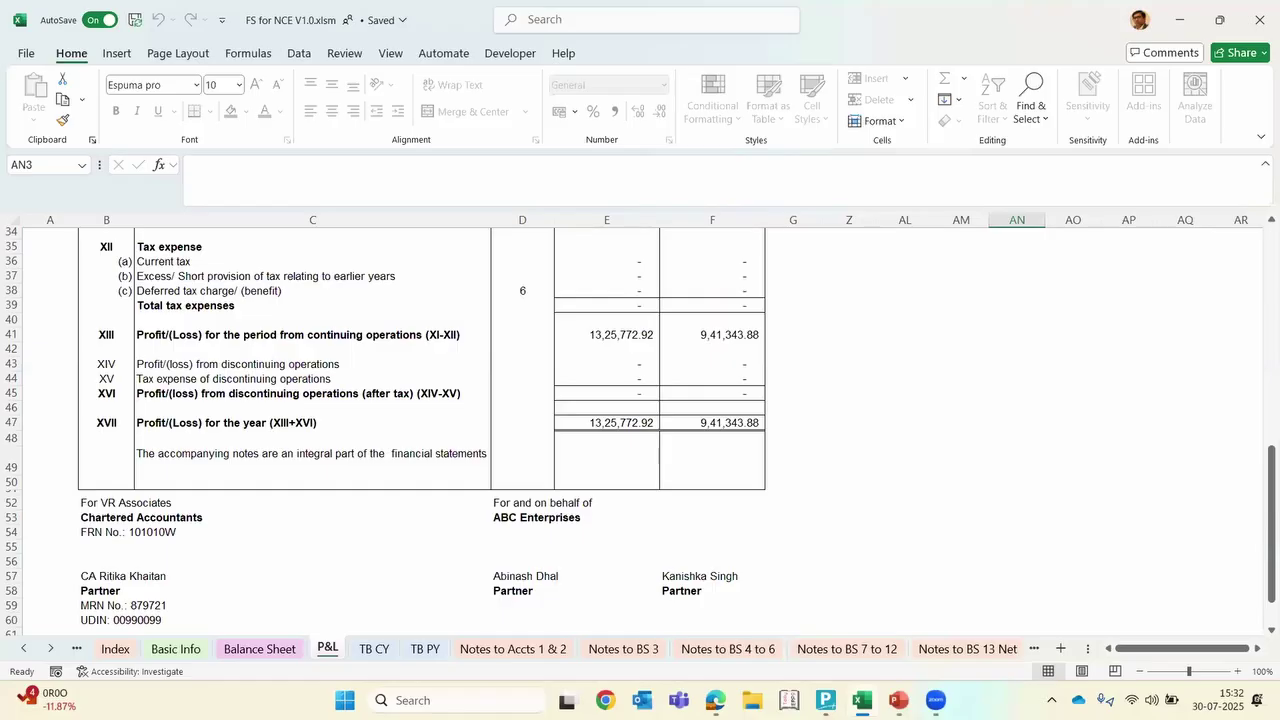
Switch to TallyPrime, open the Profit & Loss A/c report and check its Nett Profit line
key("alt+Tab")
key("Down")
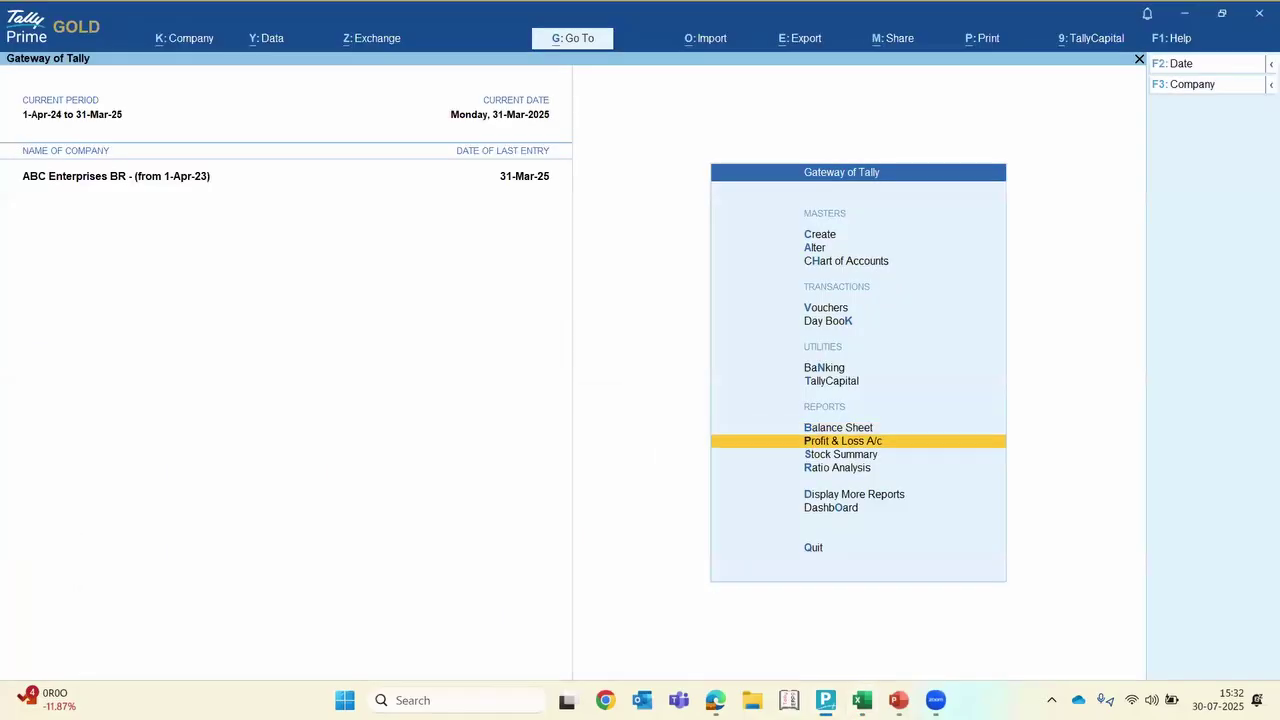
key("Return")
key("Down")
key("Down")
key("Down")
key("Down")
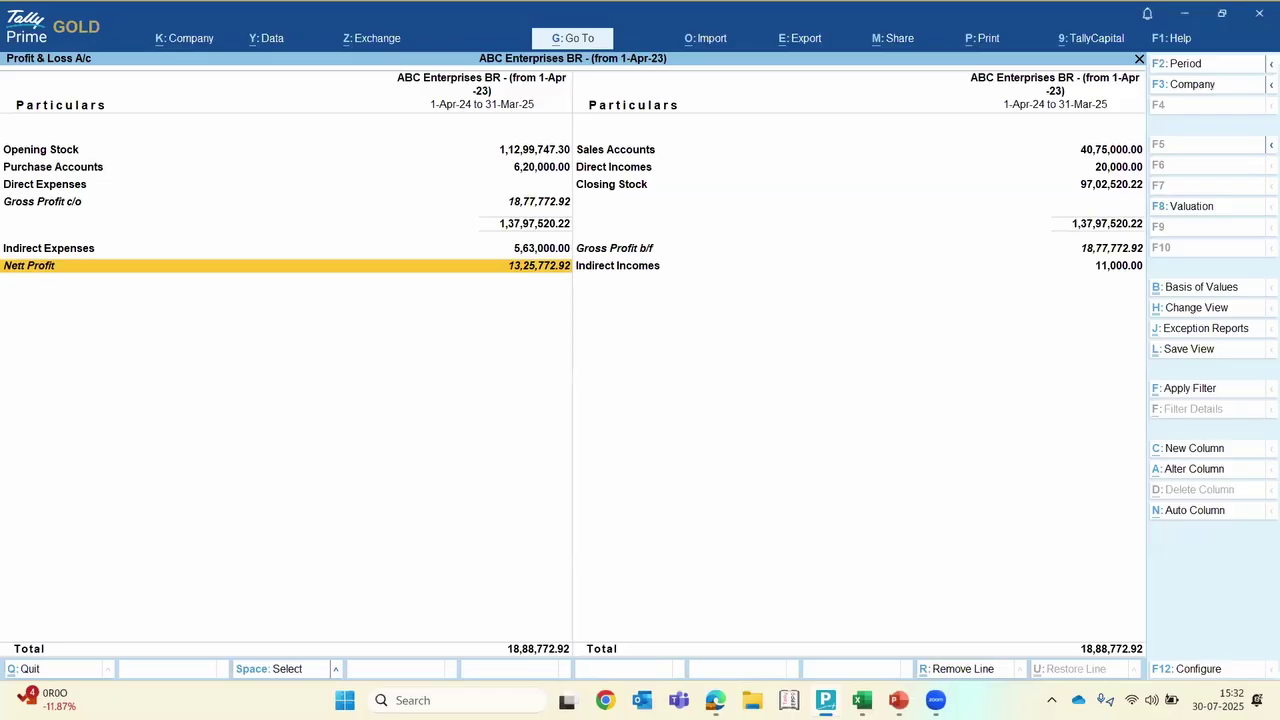
Switch back to Excel and examine the current liabilities and Long-term borrowings lines on the Balance Sheet
key("alt+Tab")
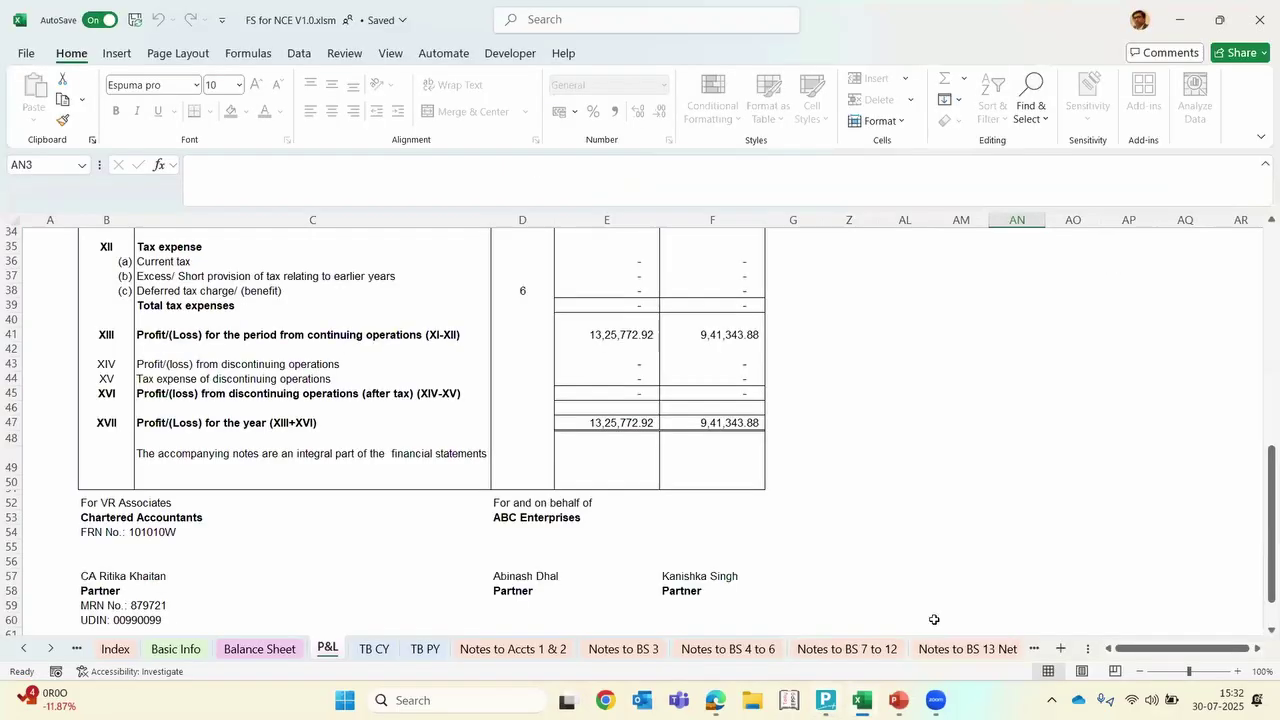
left_click(259, 648)
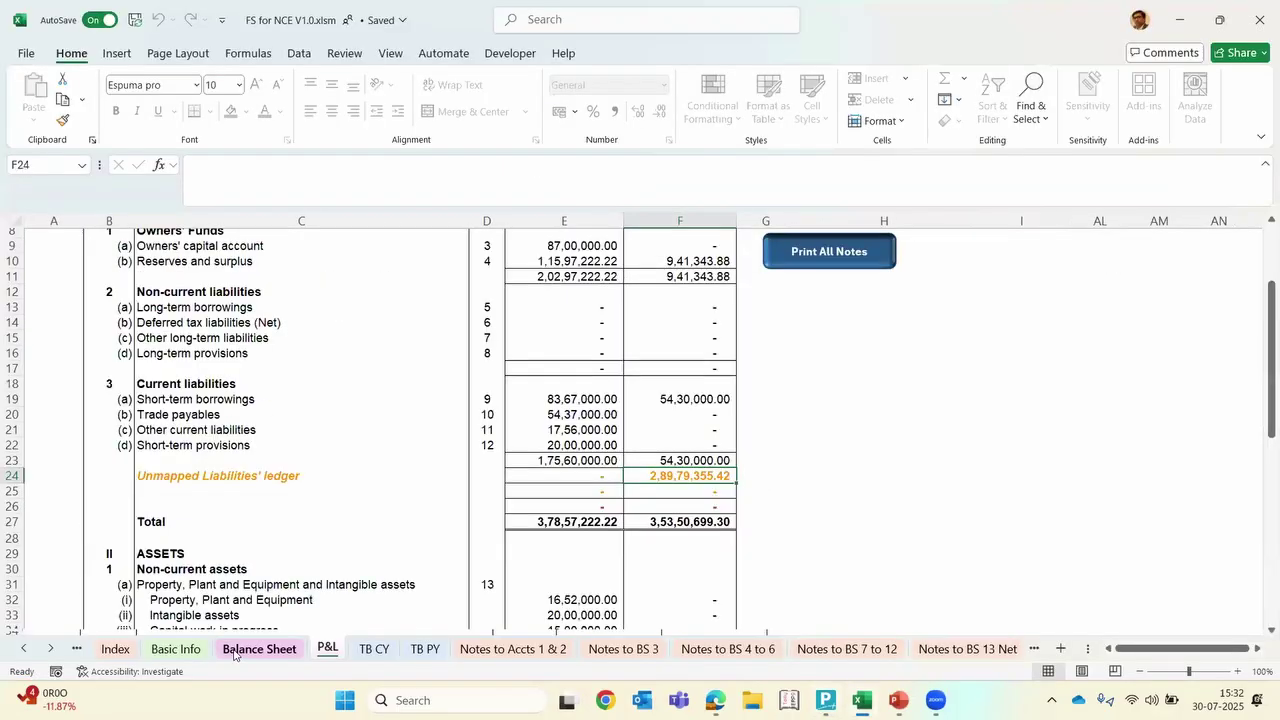
left_click(511, 456)
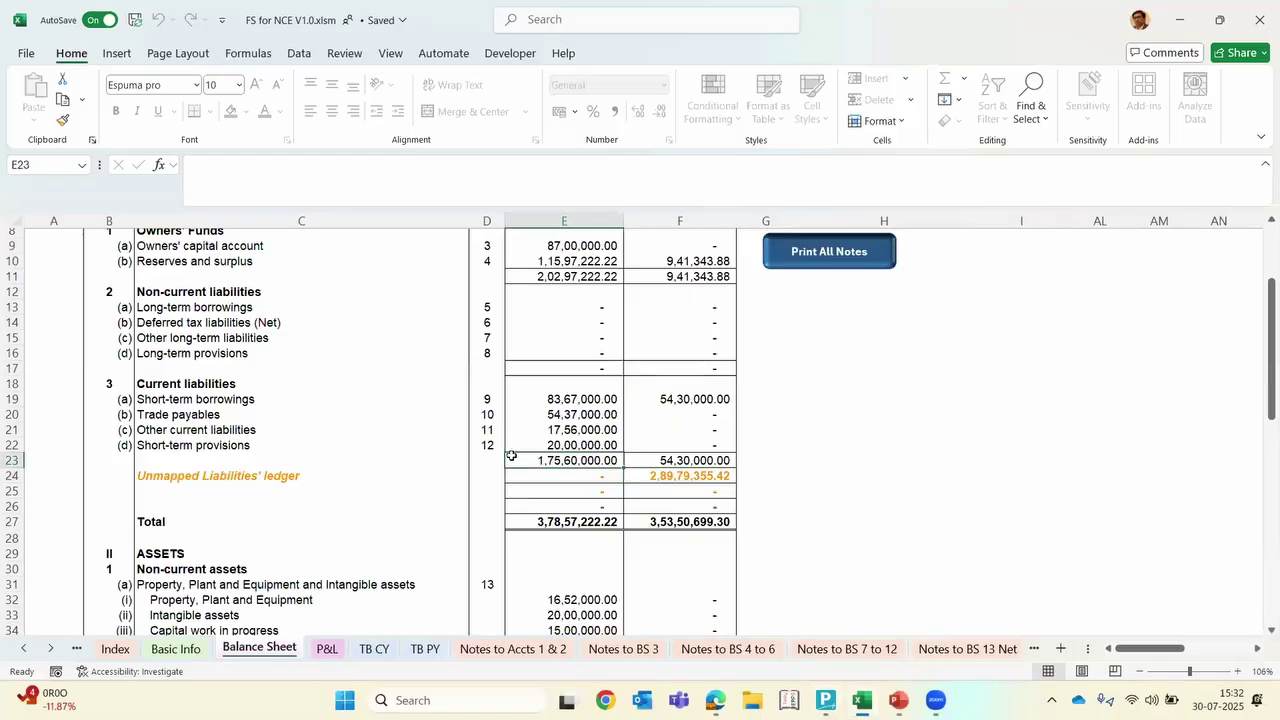
left_click(708, 414)
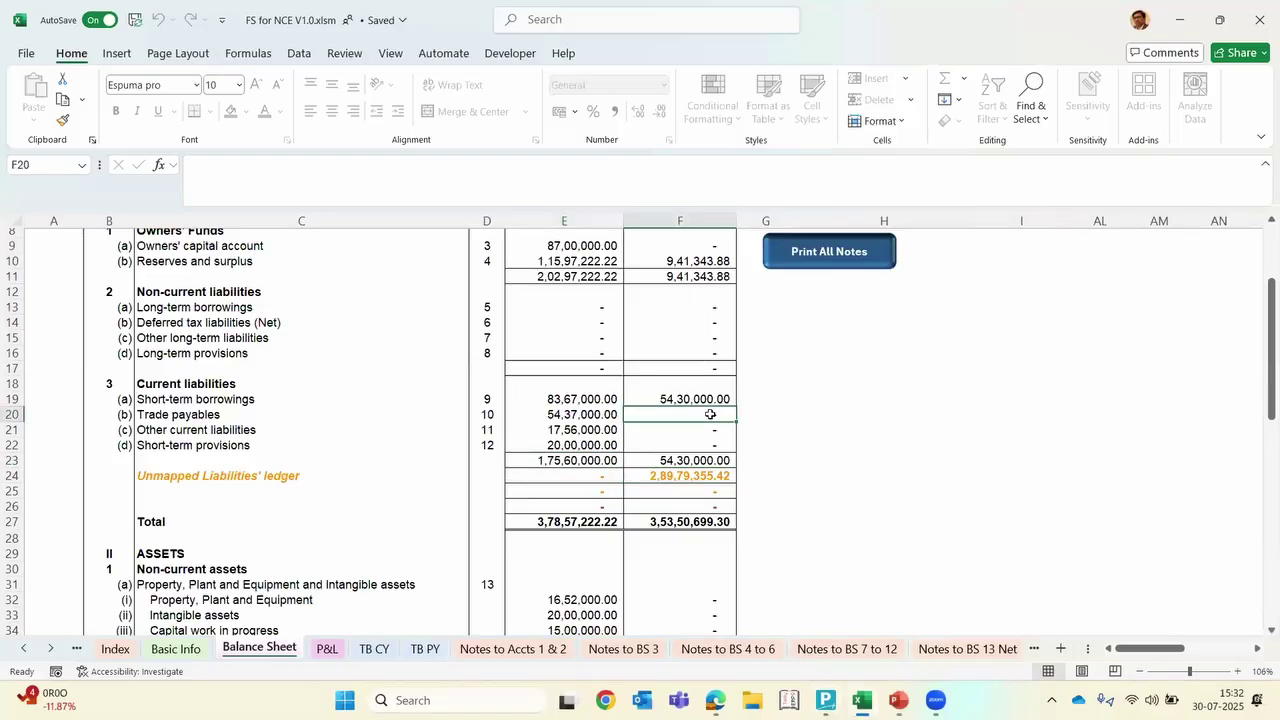
left_click(195, 310)
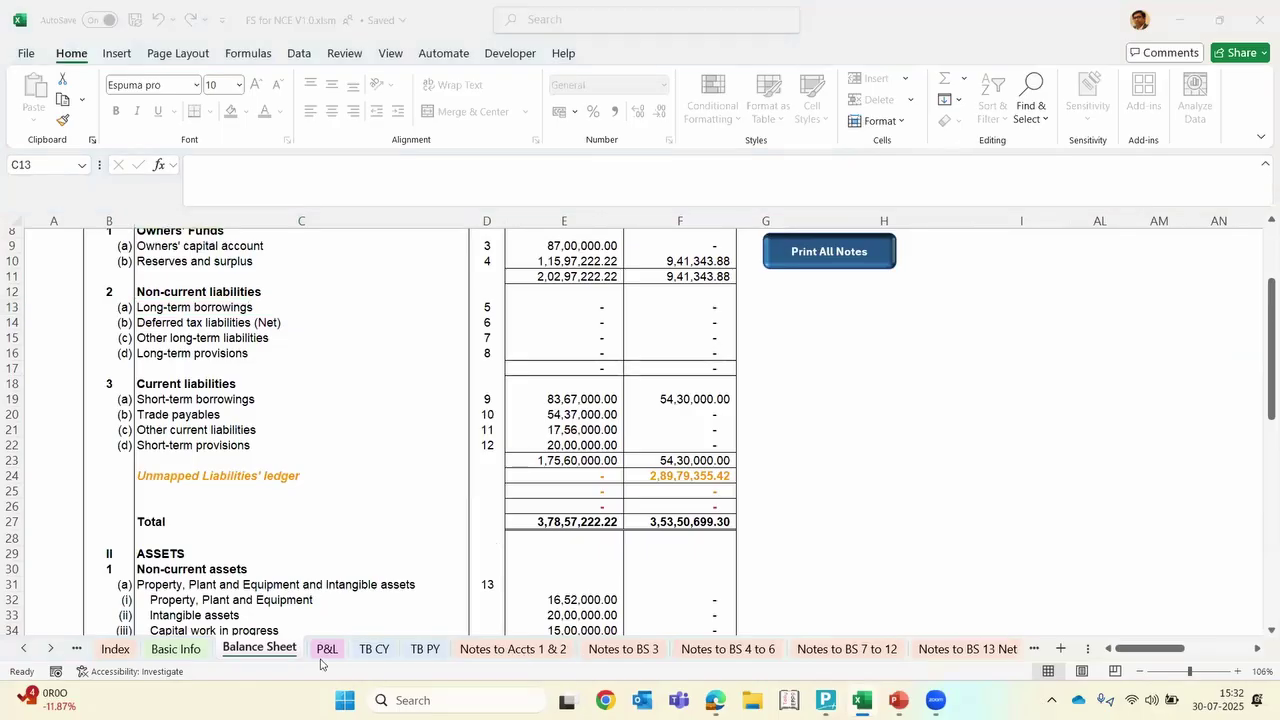
On the TB CY sheet, unhide the columns between the closing balance in column I and Classification 2 in column M
left_click(374, 649)
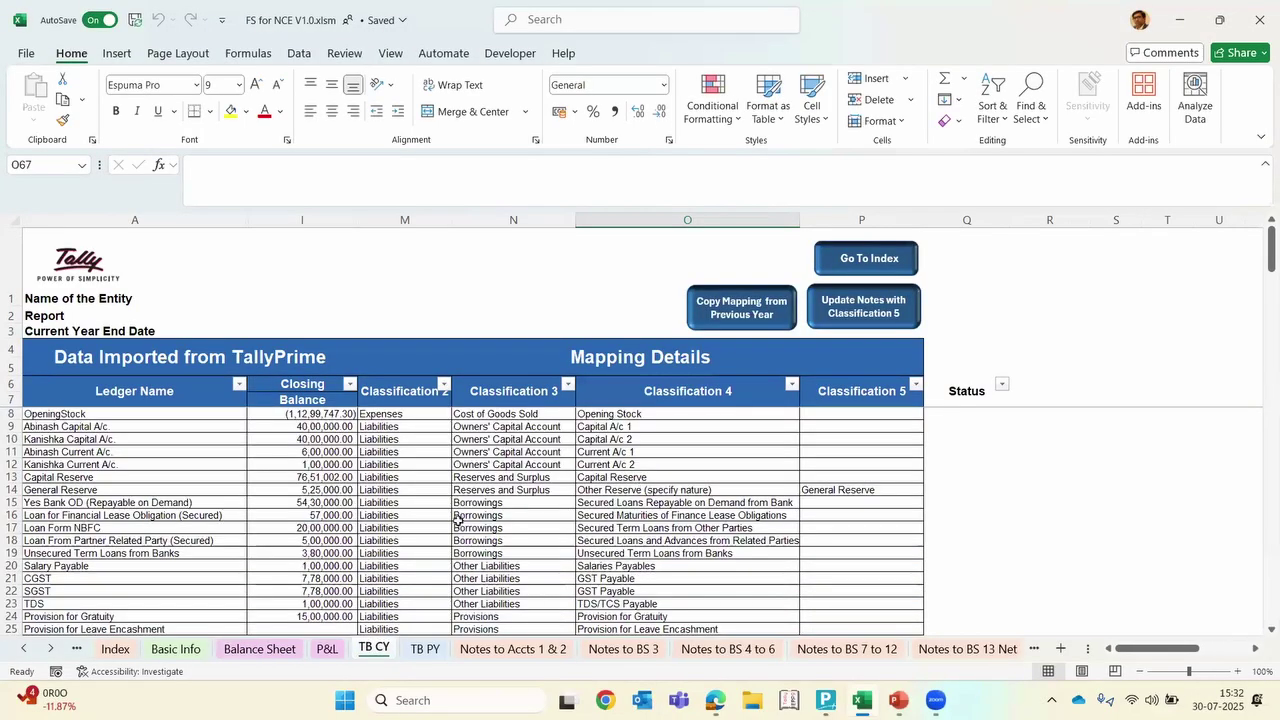
left_click_drag(465, 502, 470, 555)
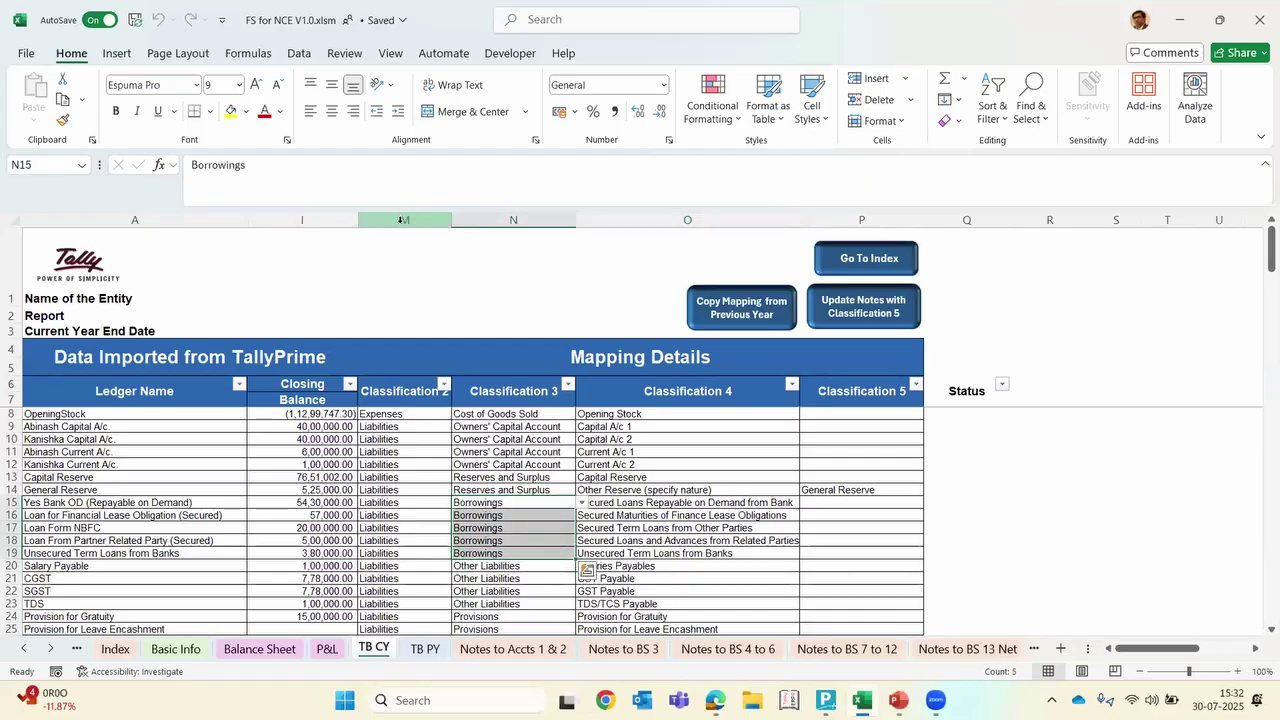
left_click(312, 218)
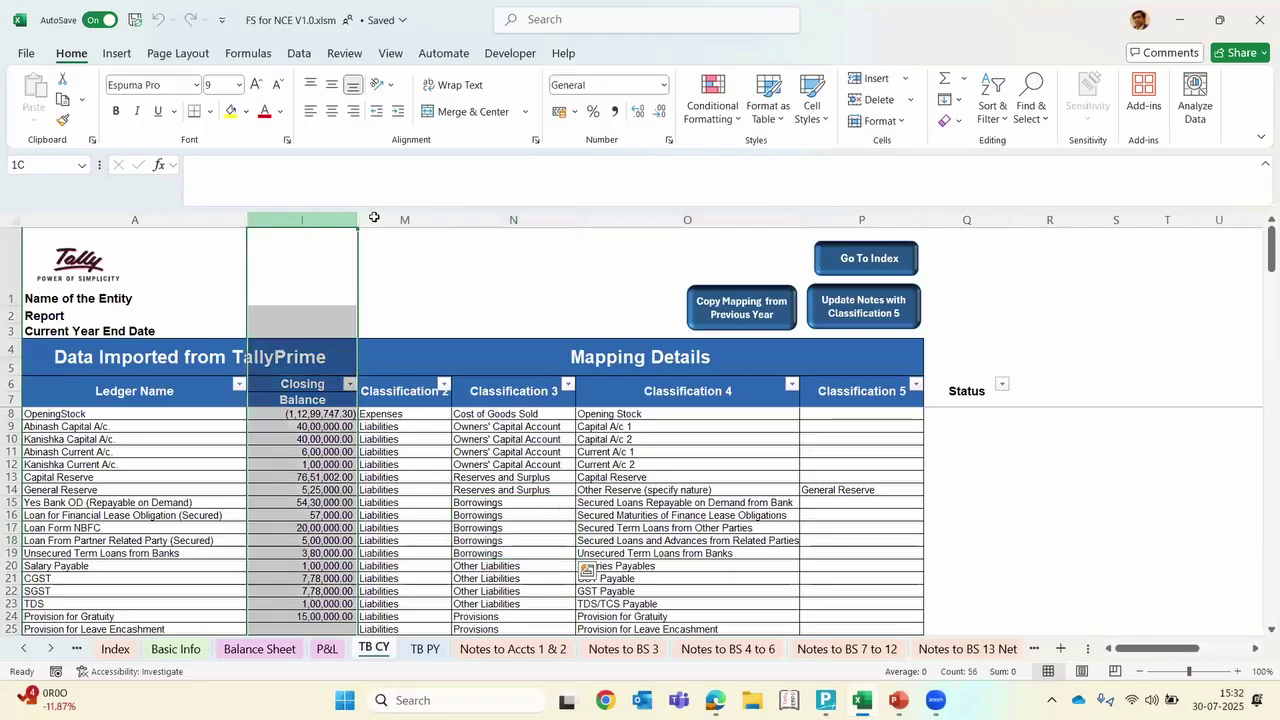
left_click(374, 217, "shift")
right_click(380, 220)
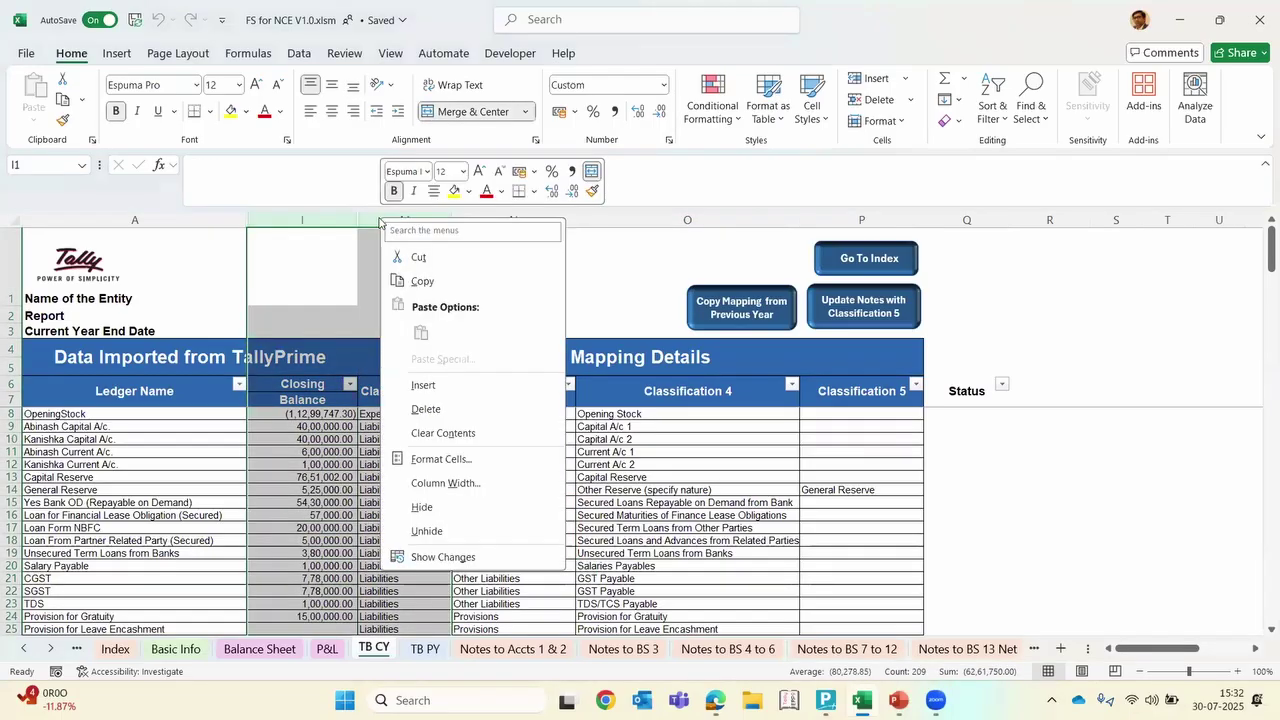
left_click(430, 531)
left_click(428, 525)
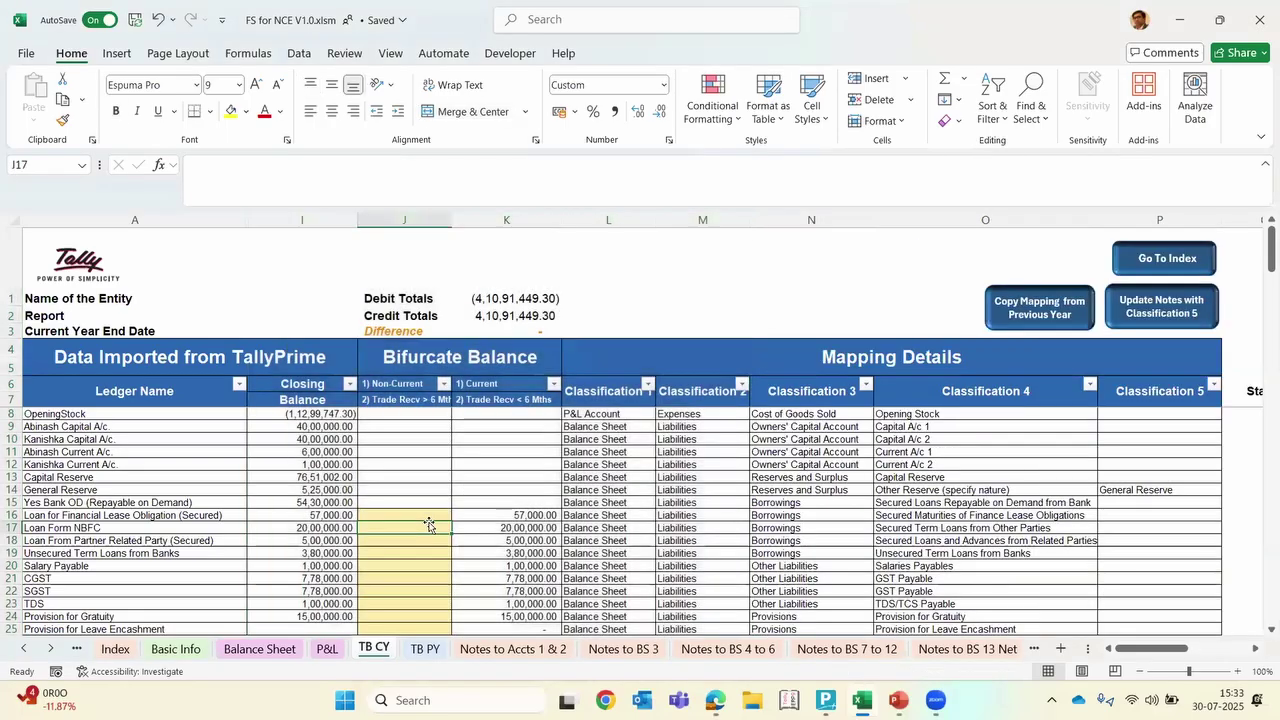
Under Bifurcate Balance, enter 50,000 as the non-current portion of Loan for Financial Lease Obligation (Secured) in J16
left_click(416, 357)
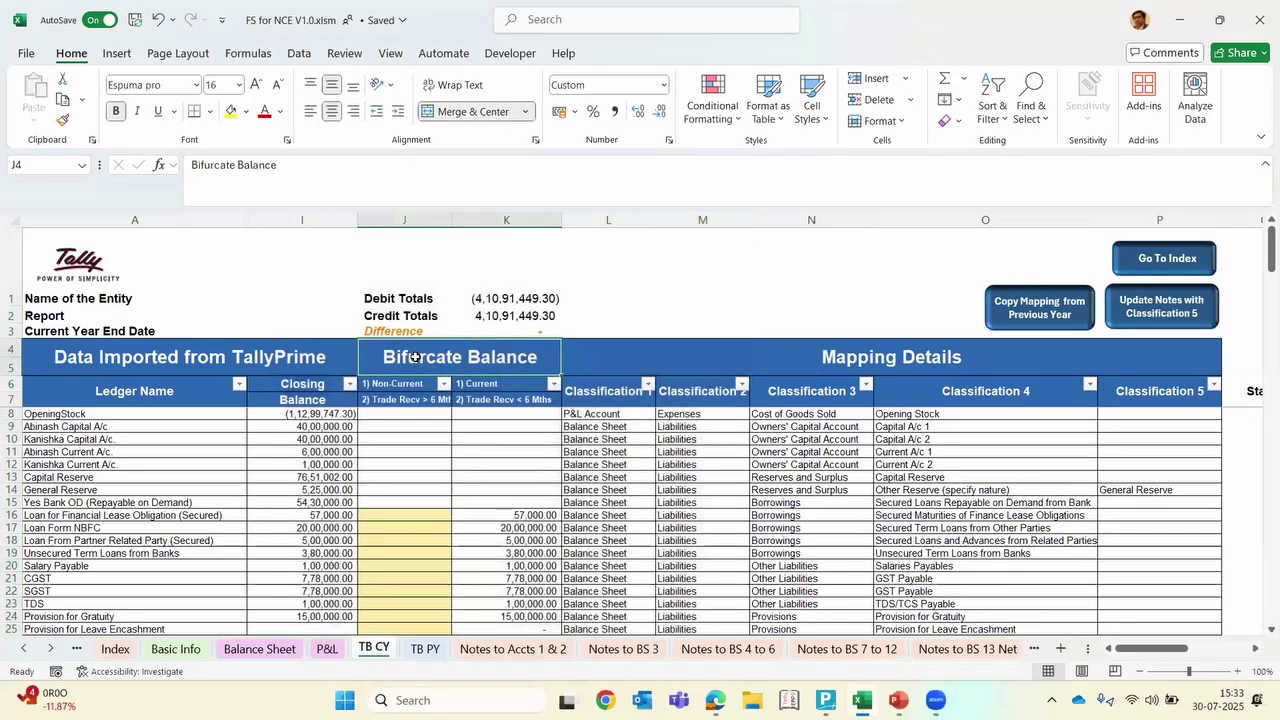
key("Down")
key("shift+Right")
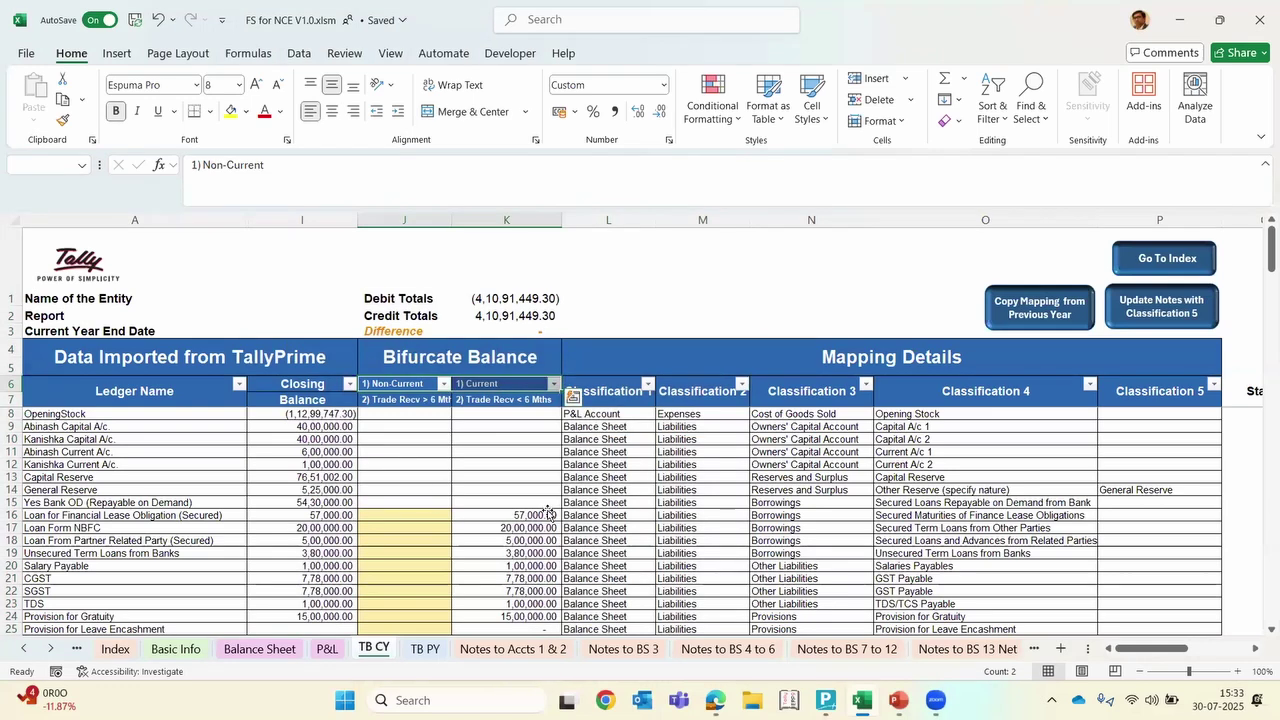
left_click(548, 512)
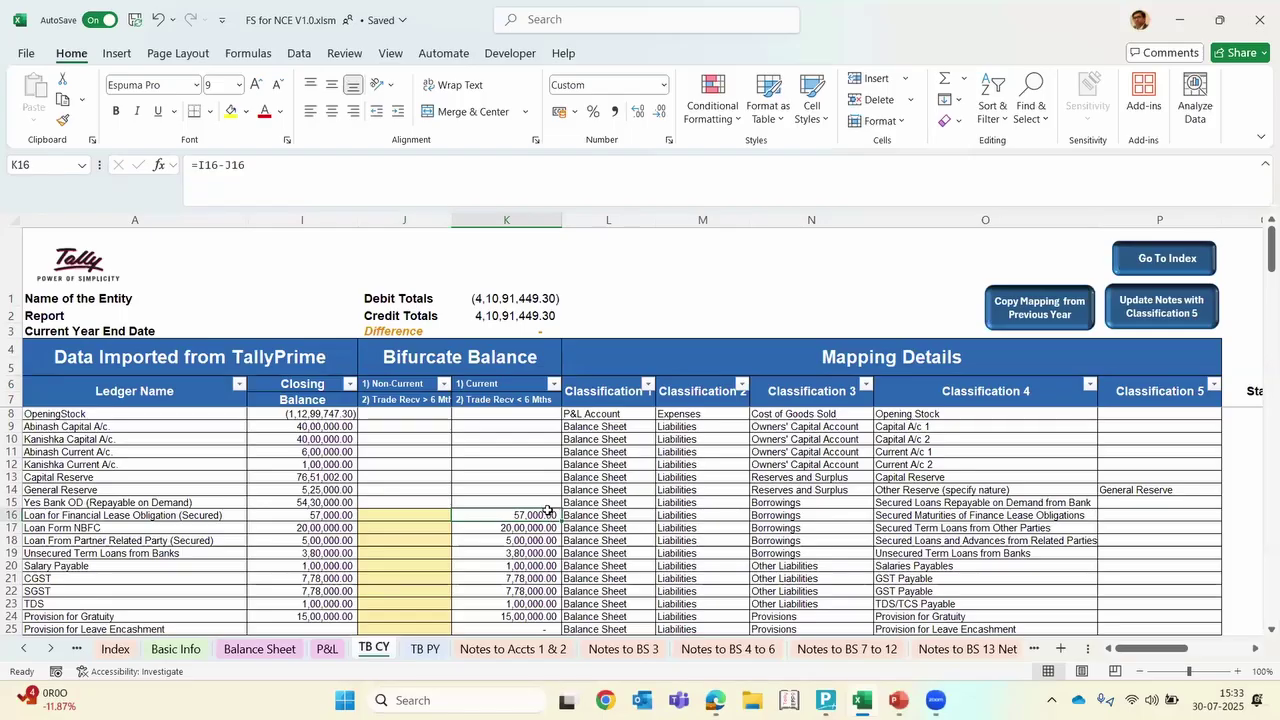
key("Left")
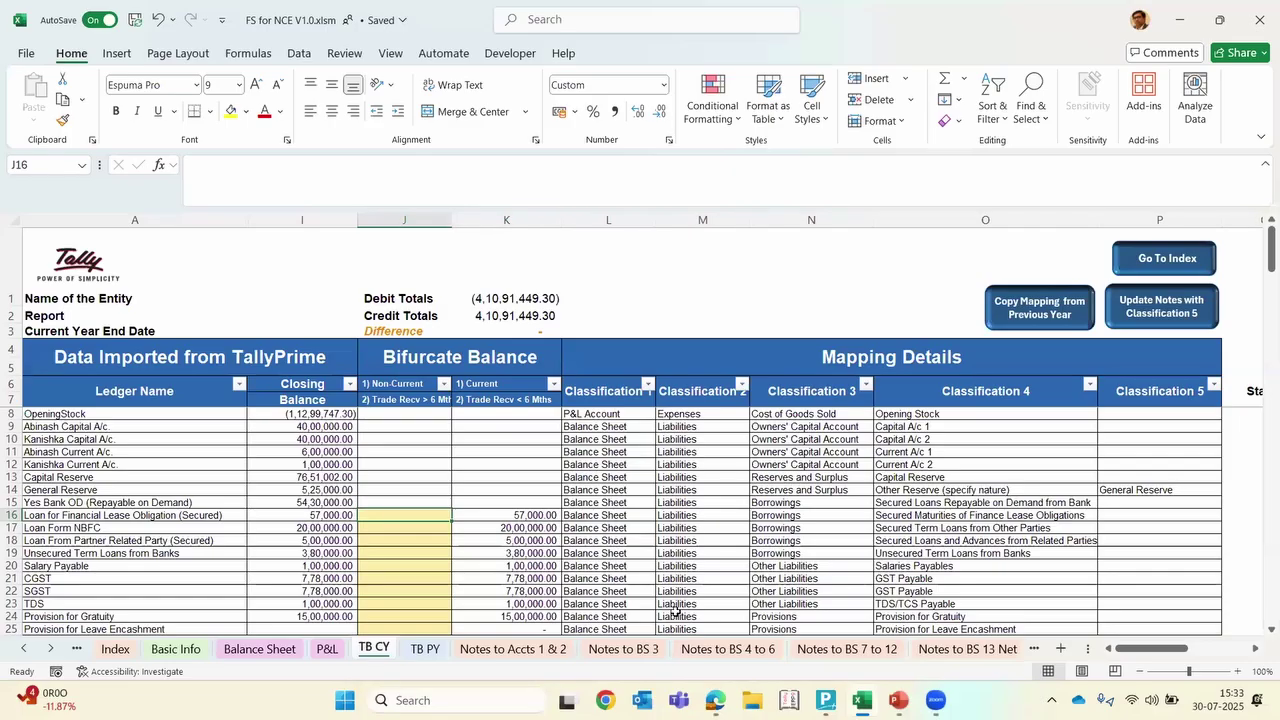
type("50,000")
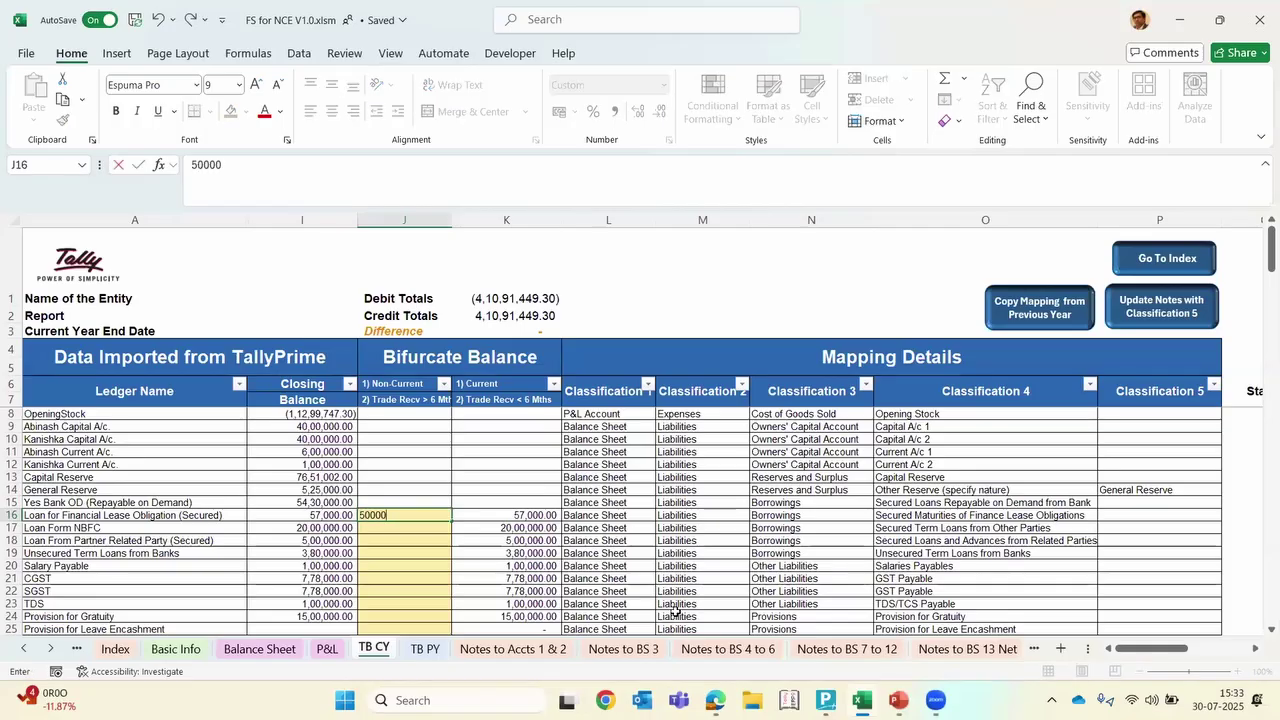
key("Return")
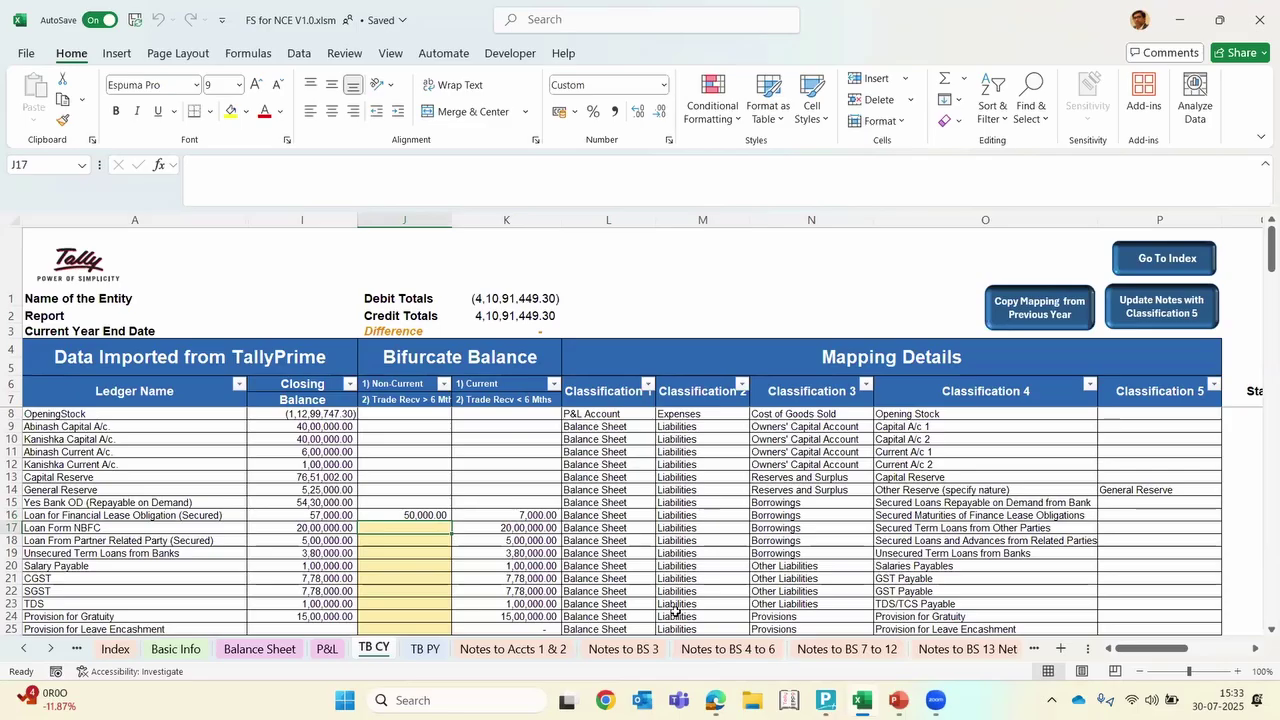
Enter 18,00,000 as the non-current portion of Loan Form NBFC in J17
type("18")
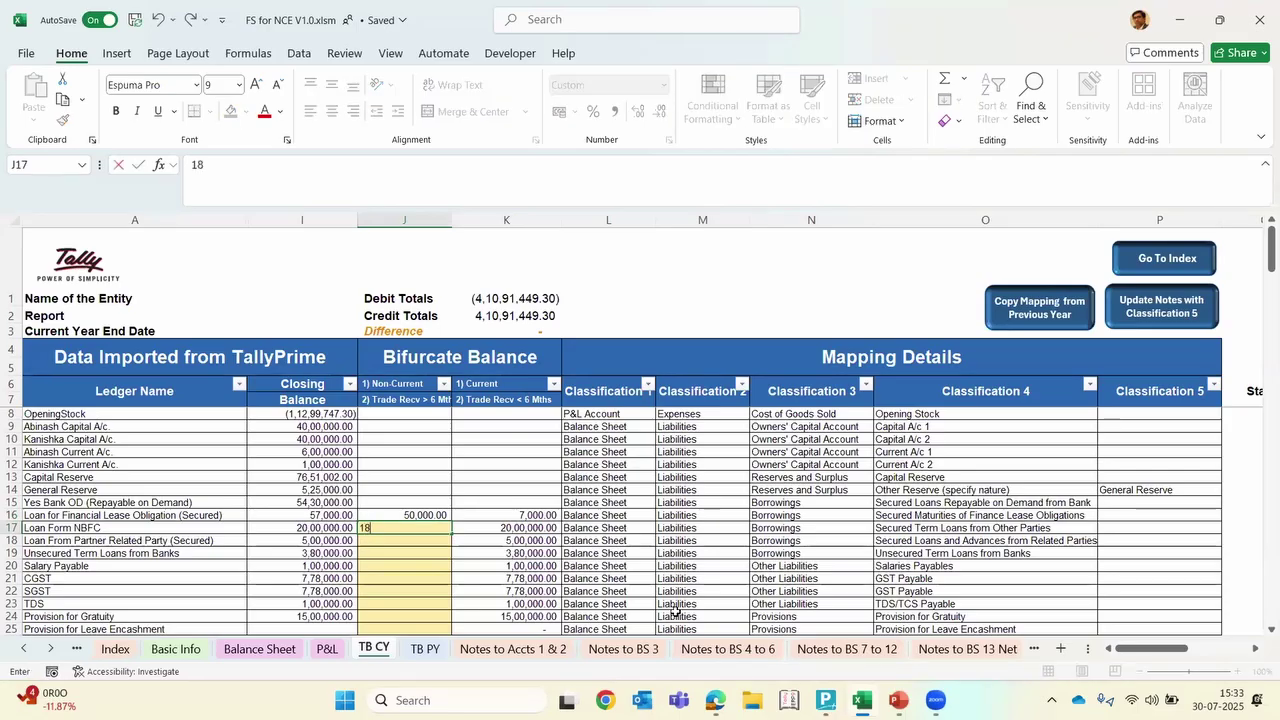
type("00000")
key("BackSpace")
key("ctrl+Return")
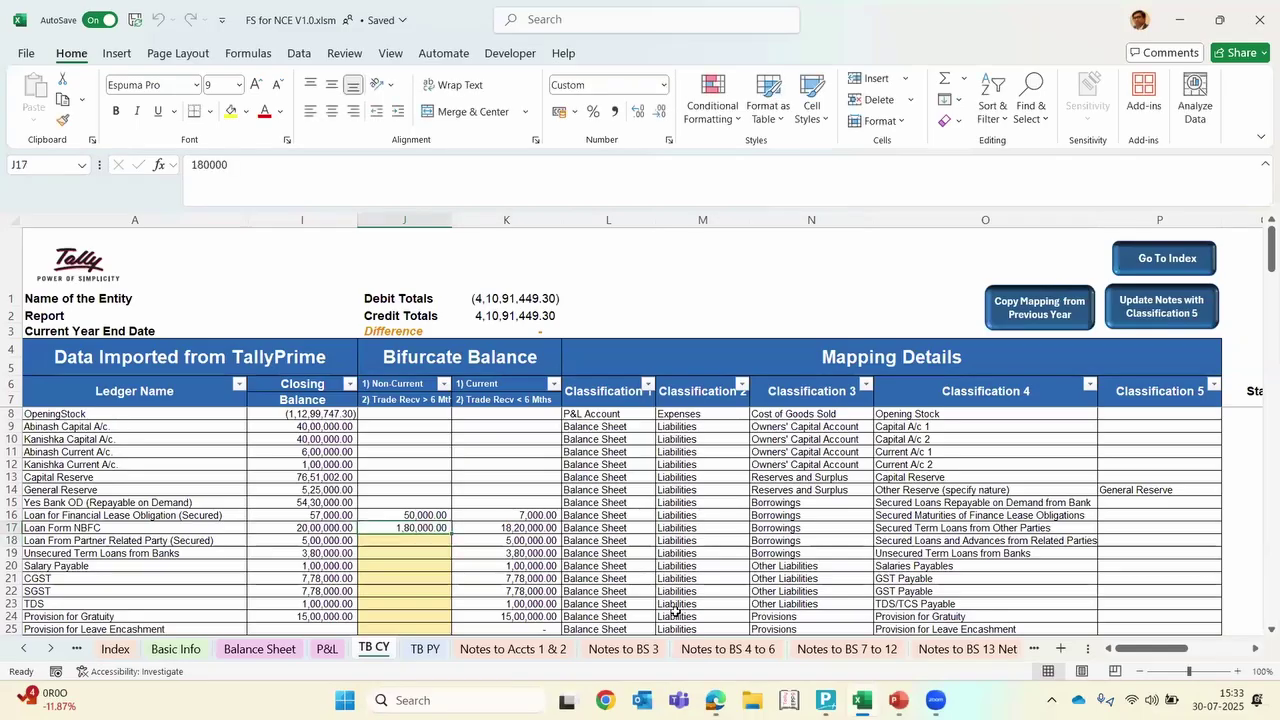
key("F2")
type("0")
key("ctrl+Return")
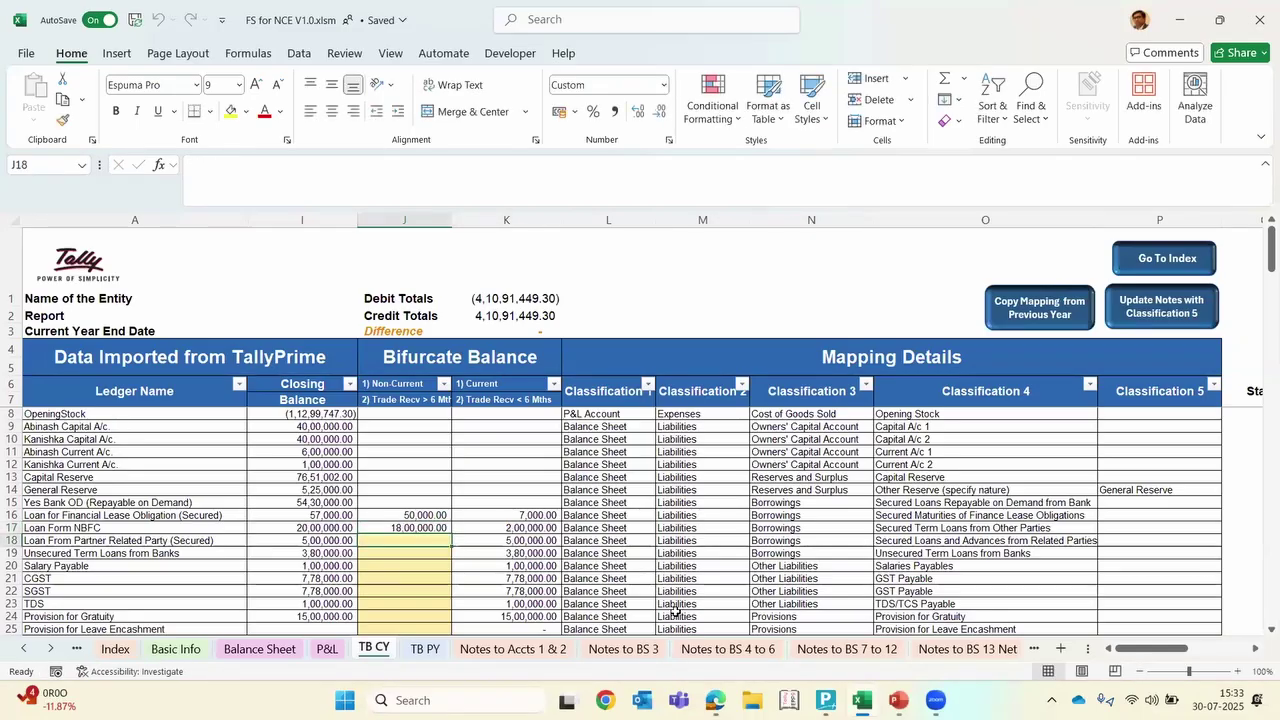
Enter 4,00,000 as the non-current portion of Loan From Partner Related Party (Secured) in J18
key("Down")
key("Right")
key("Left")
key("Left")
key("Left")
key("Right")
key("Right")
type("400000")
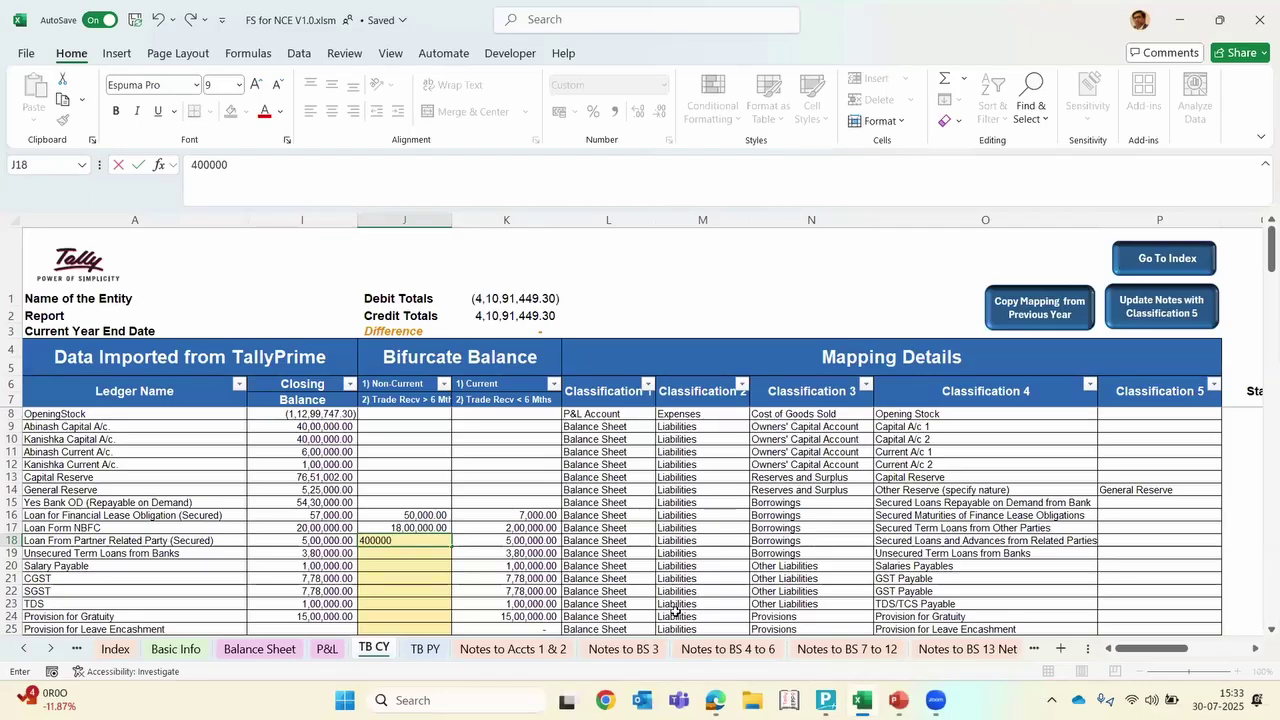
key("Return")
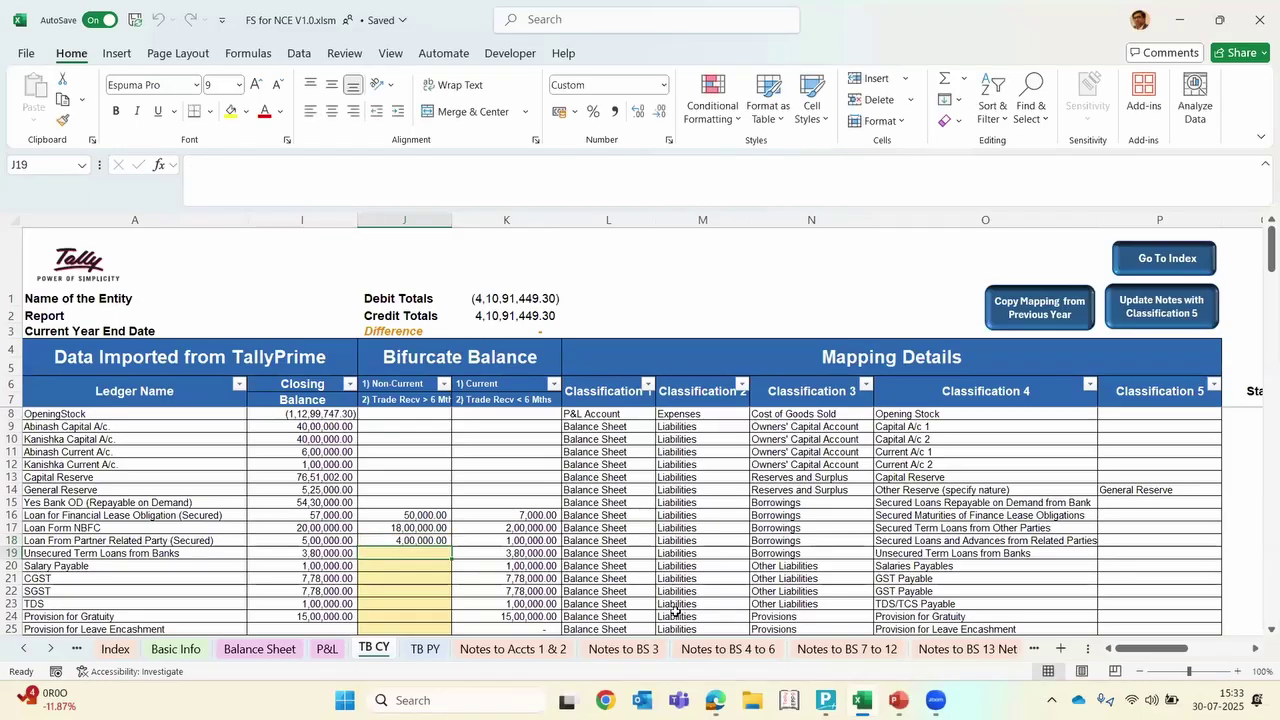
Review the non-current amounts in TB CY and check the current-year Long-term borrowings figure on the Balance Sheet
key("Up")
key("Up")
key("Up")
key("Down")
key("Down")
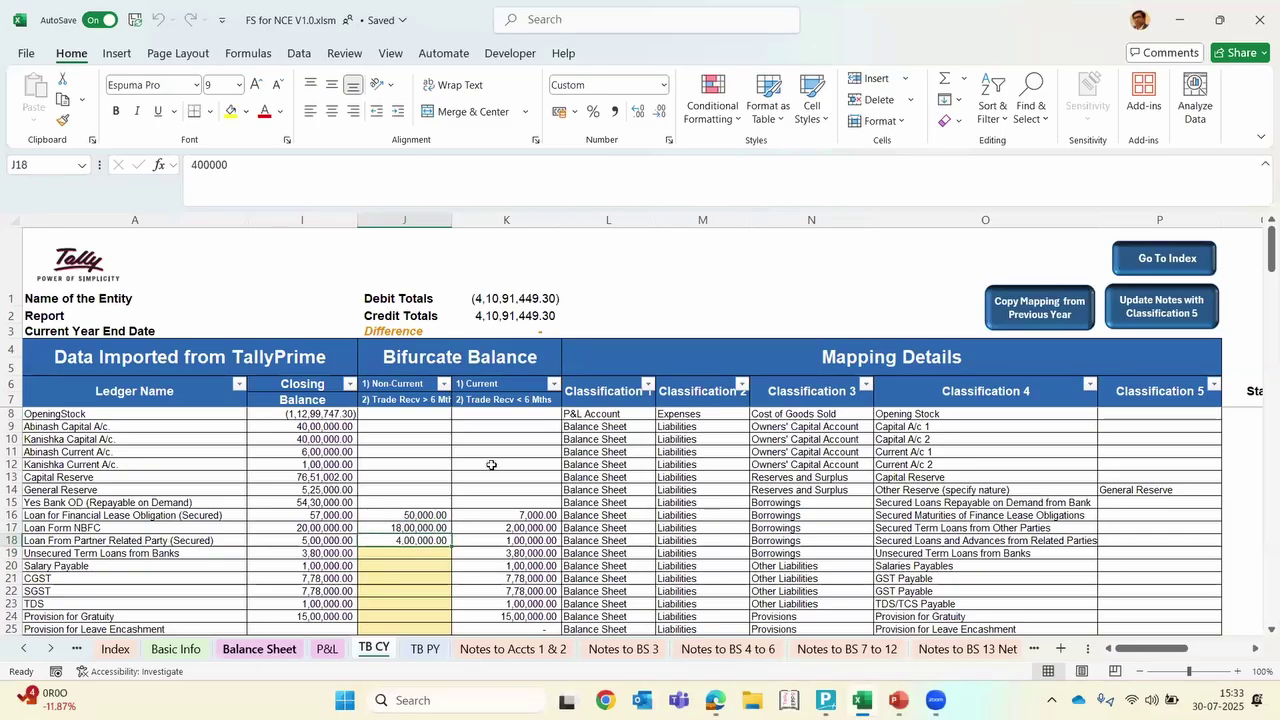
key("ctrl+Page_Up")
key("ctrl+Page_Up")
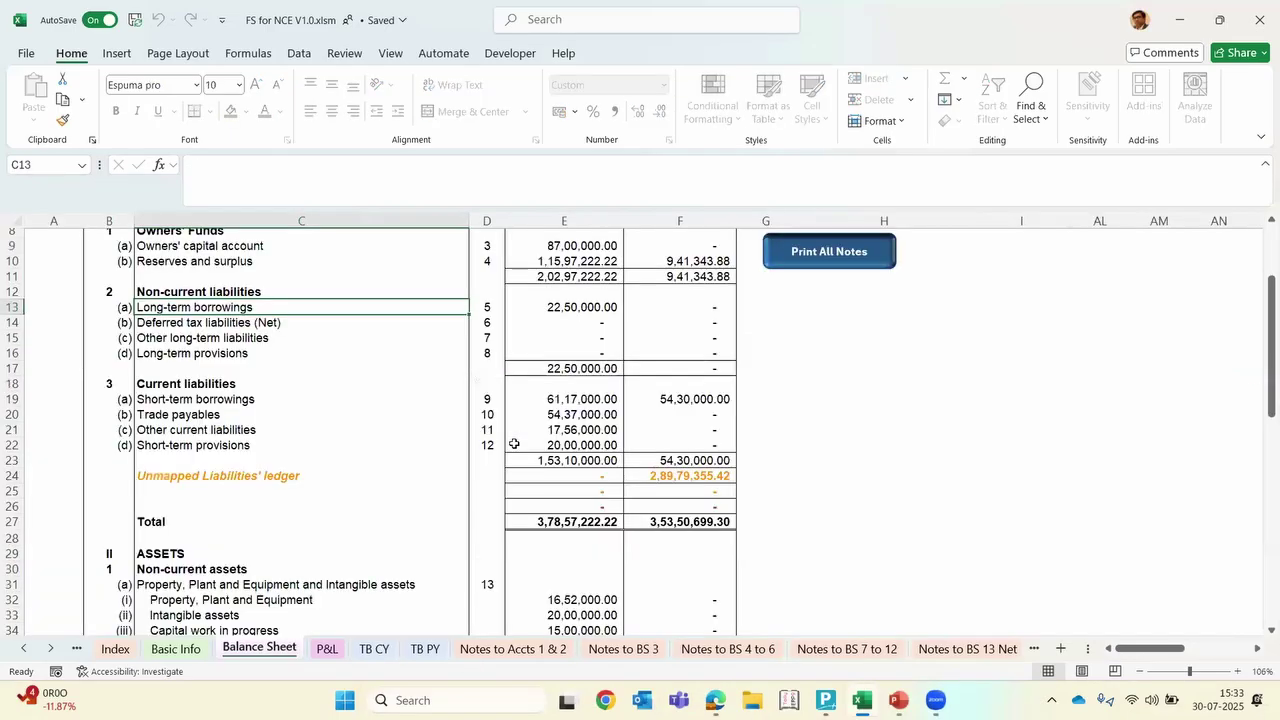
left_click(562, 308)
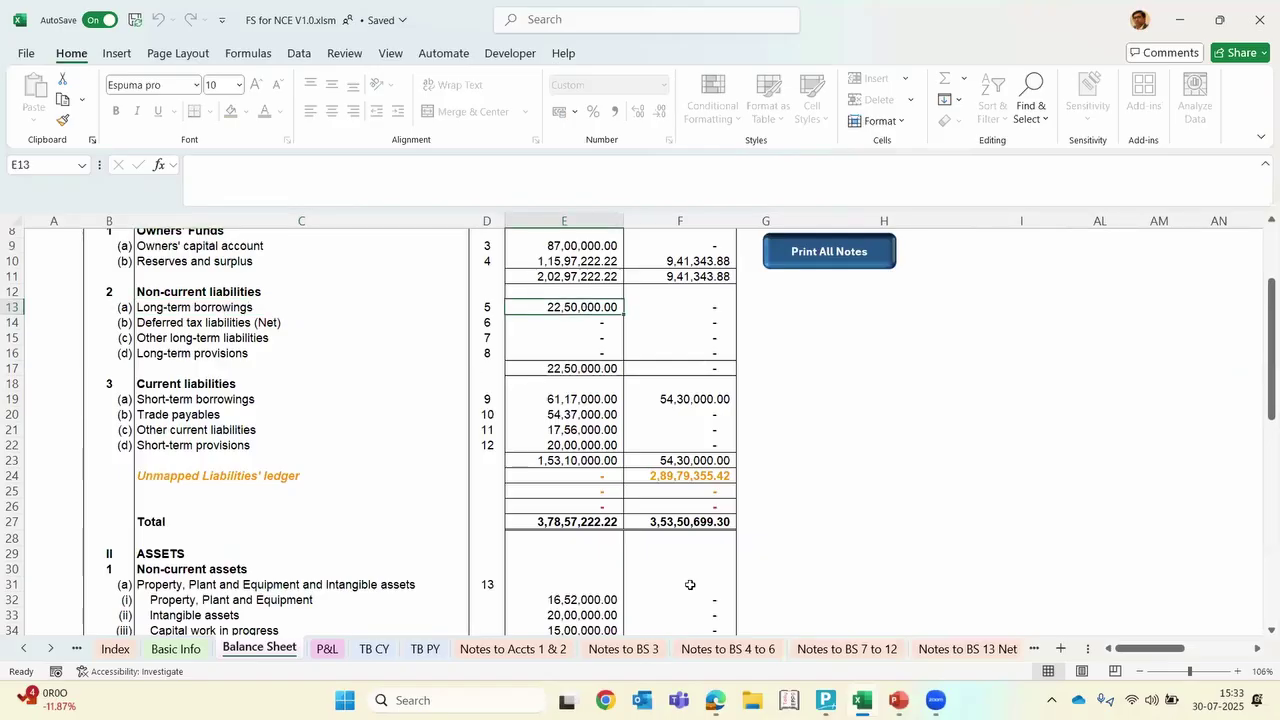
Open the Notes to BS 4 to 6 sheet and check the secured items in note 5, Long-term borrowings
left_click(731, 654)
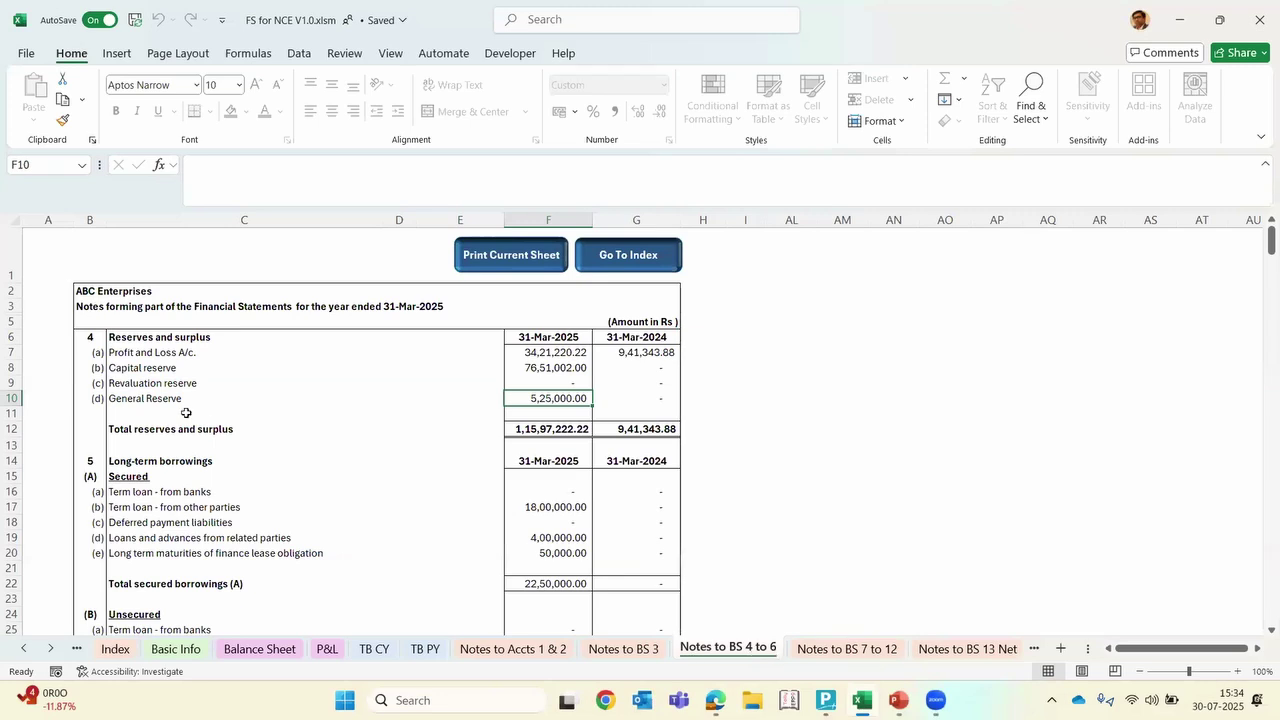
left_click(158, 494)
key("Right")
key("Down")
key("Right")
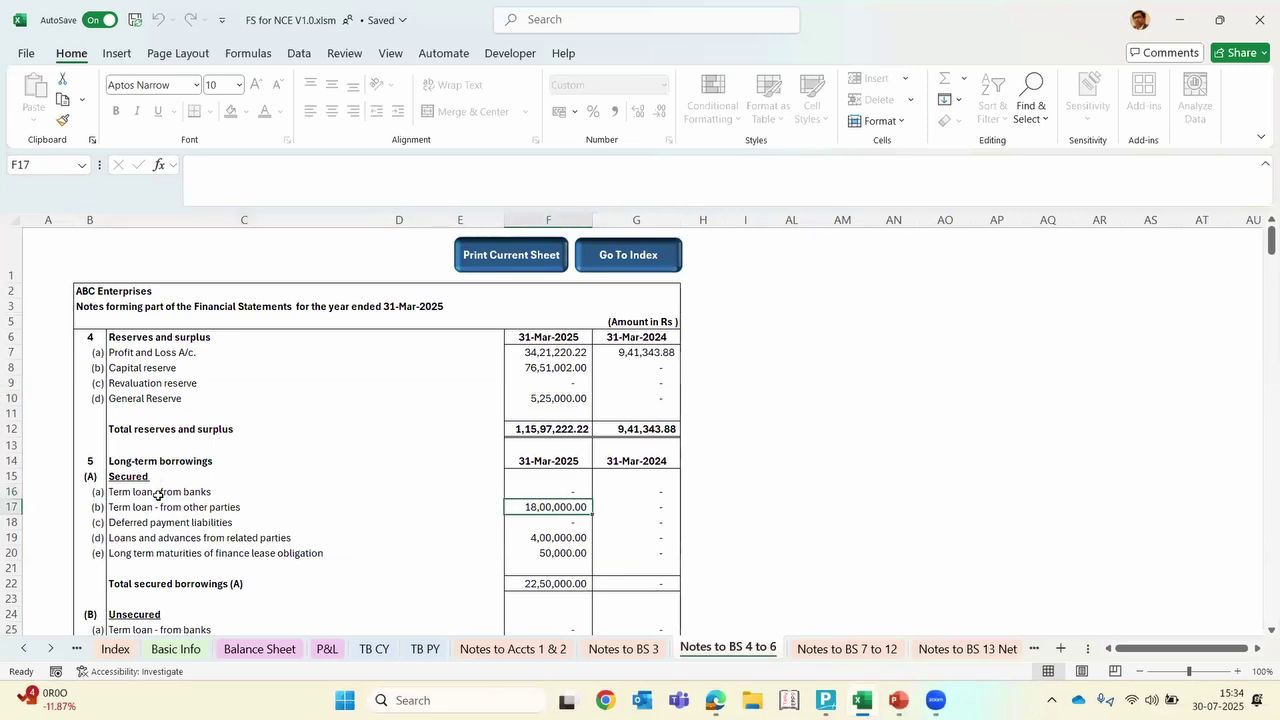
key("Down")
key("Down")
key("Down")
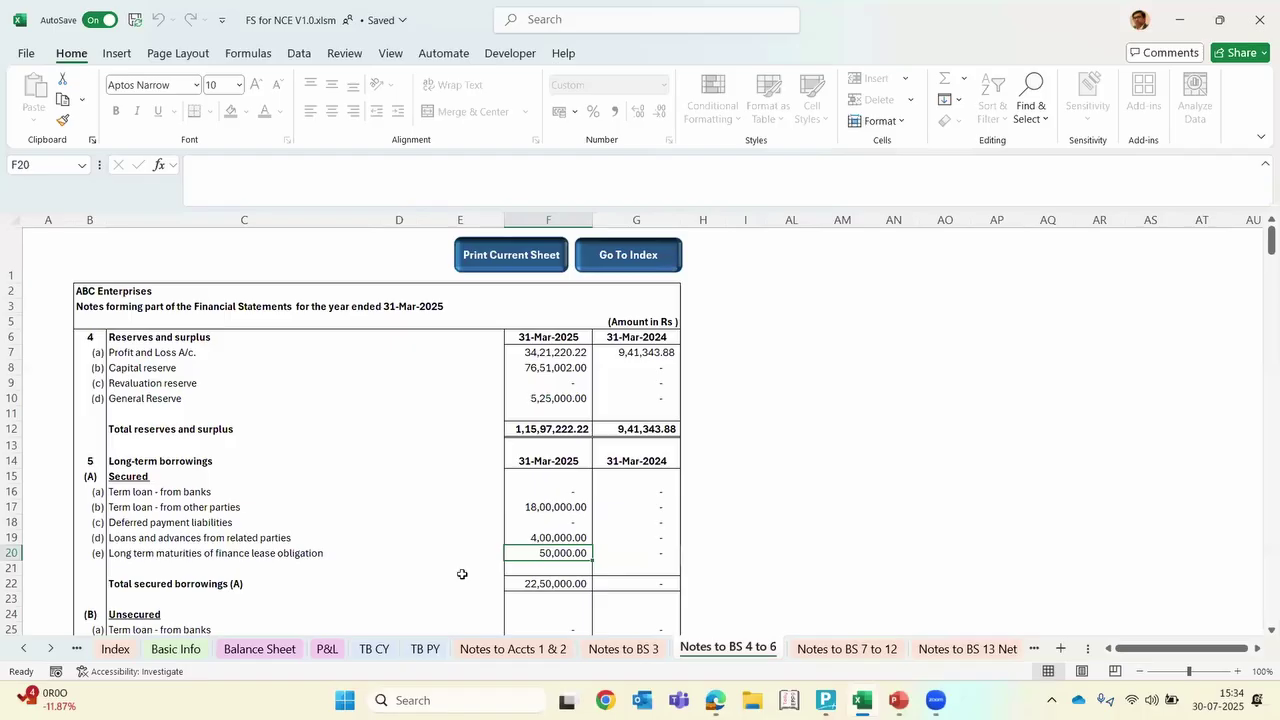
Open the Notes to BS 7 to 12 sheet and check the secured items in note 9, Short-term borrowings
left_click(846, 650)
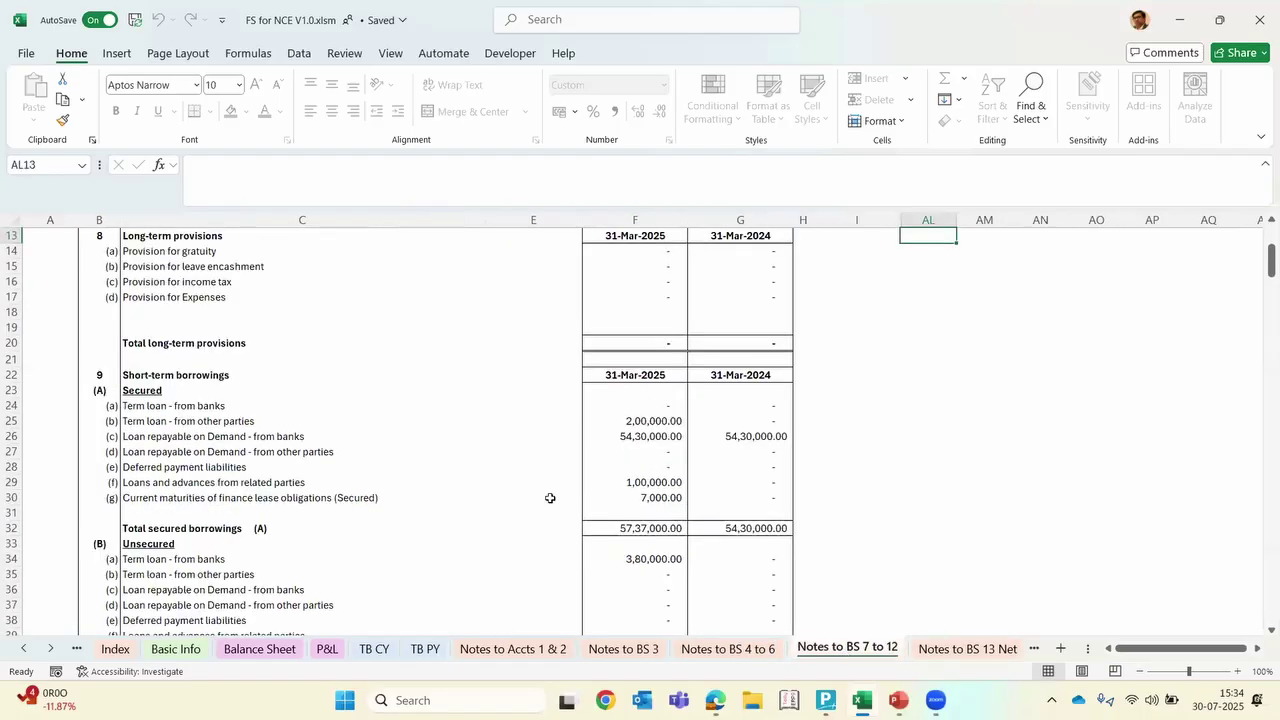
left_click(642, 406)
key("Down")
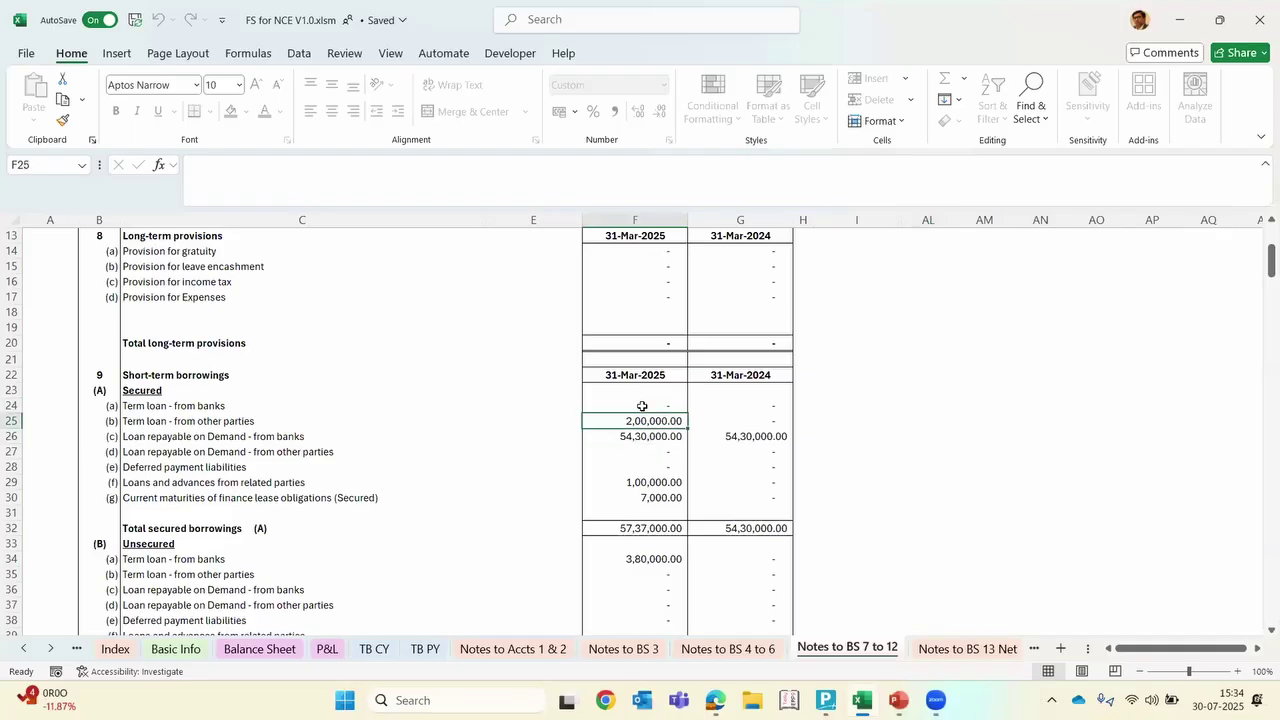
key("shift+Down")
key("shift+Down")
key("shift+Down")
key("shift+Down")
key("shift+Down")
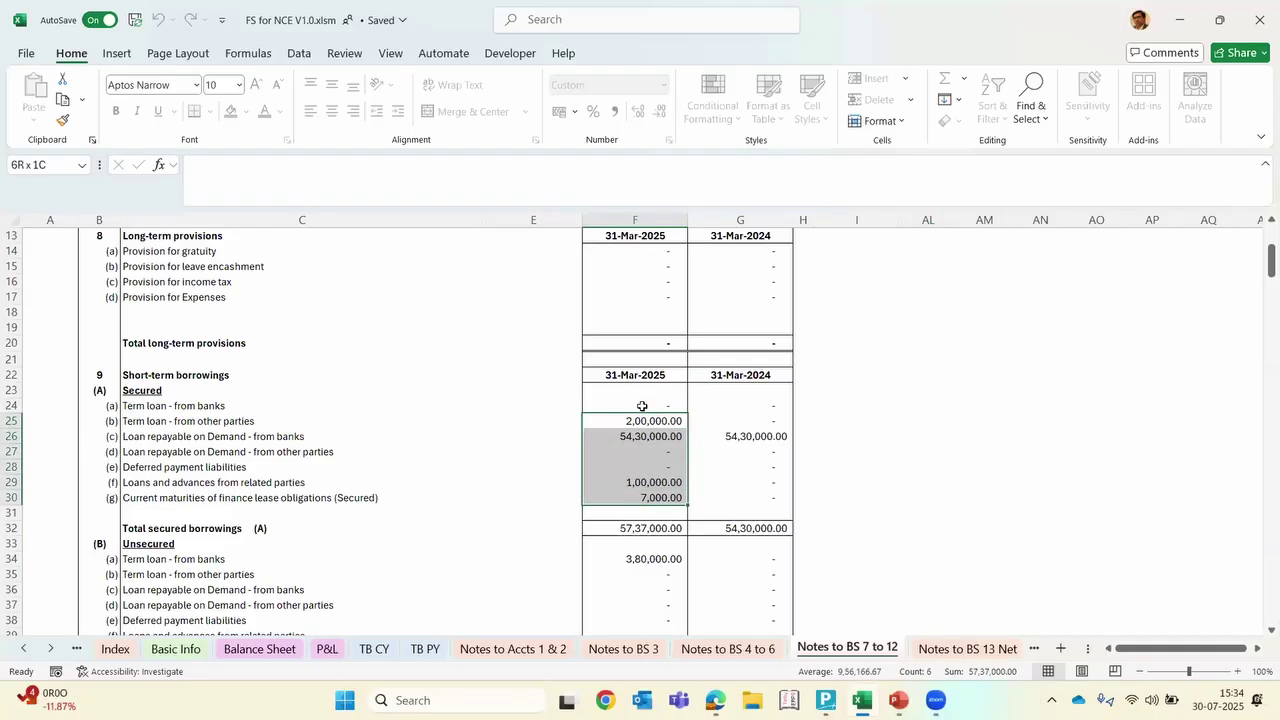
key("Down")
key("Up")
key("Up")
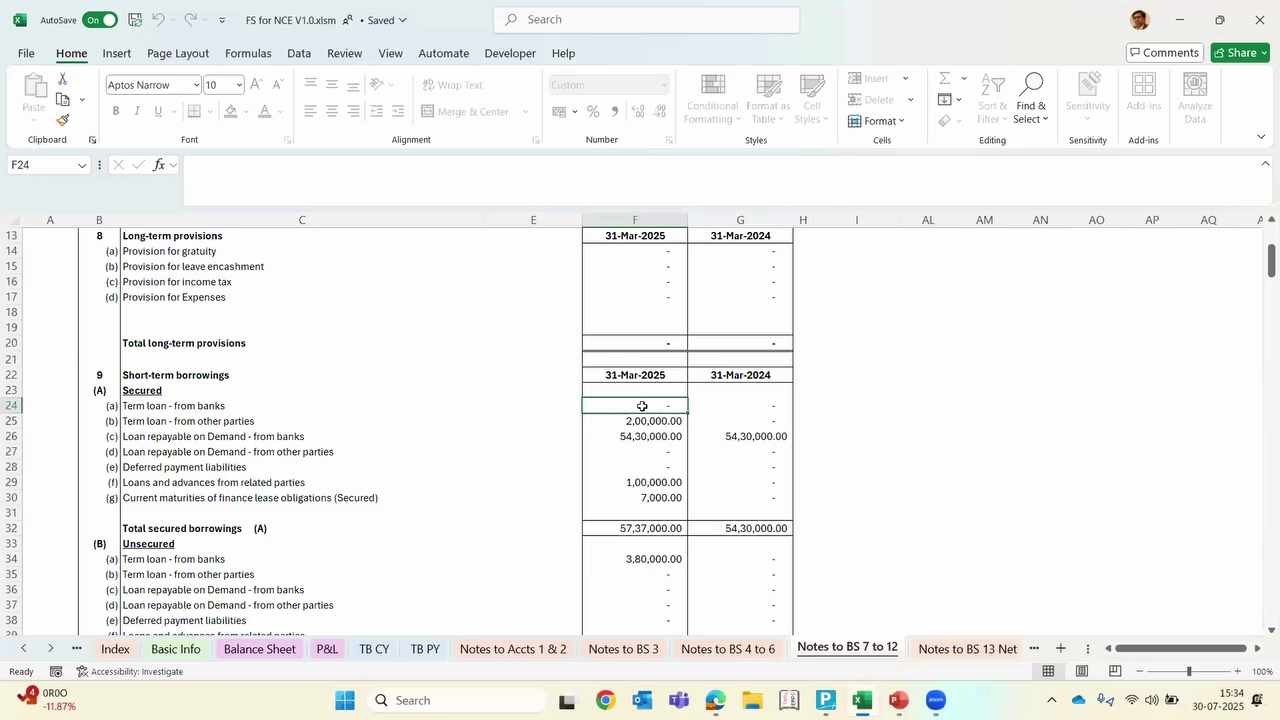
Check the current-year long-term and short-term borrowings on the Balance Sheet, and return to the TB CY sheet
scroll(600, 415, "up", 4)
left_click(262, 649)
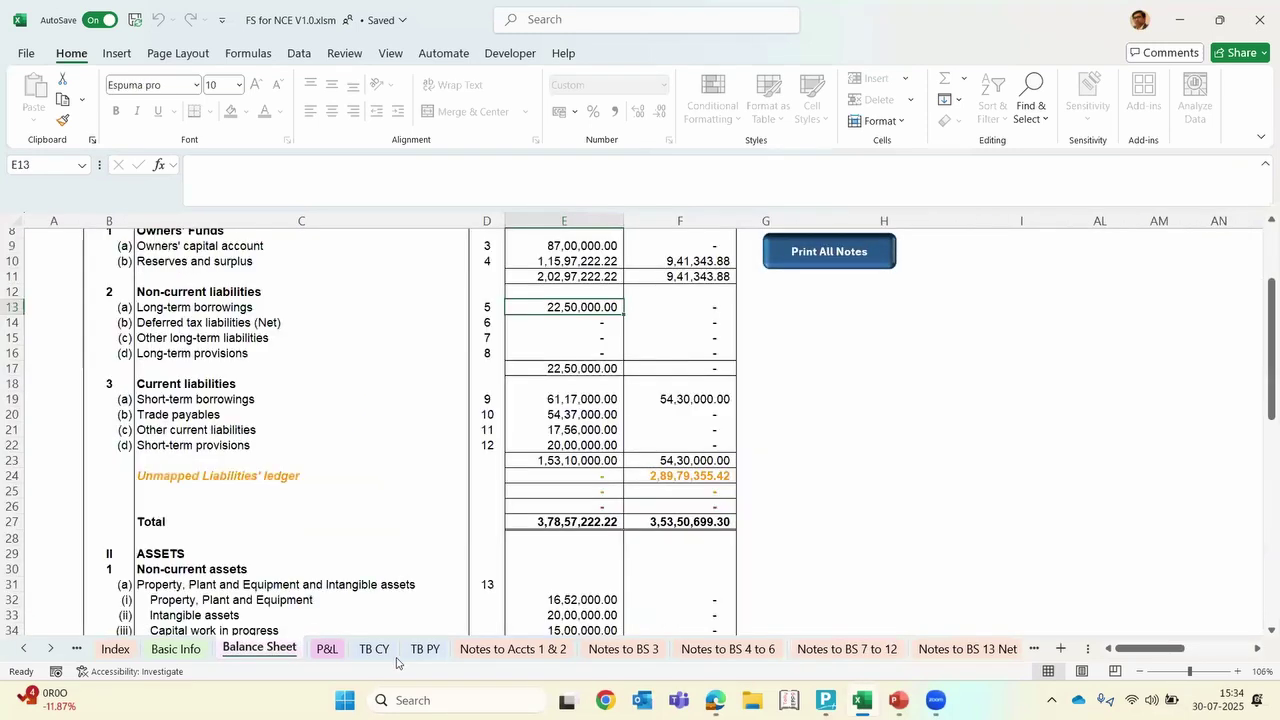
left_click(374, 649)
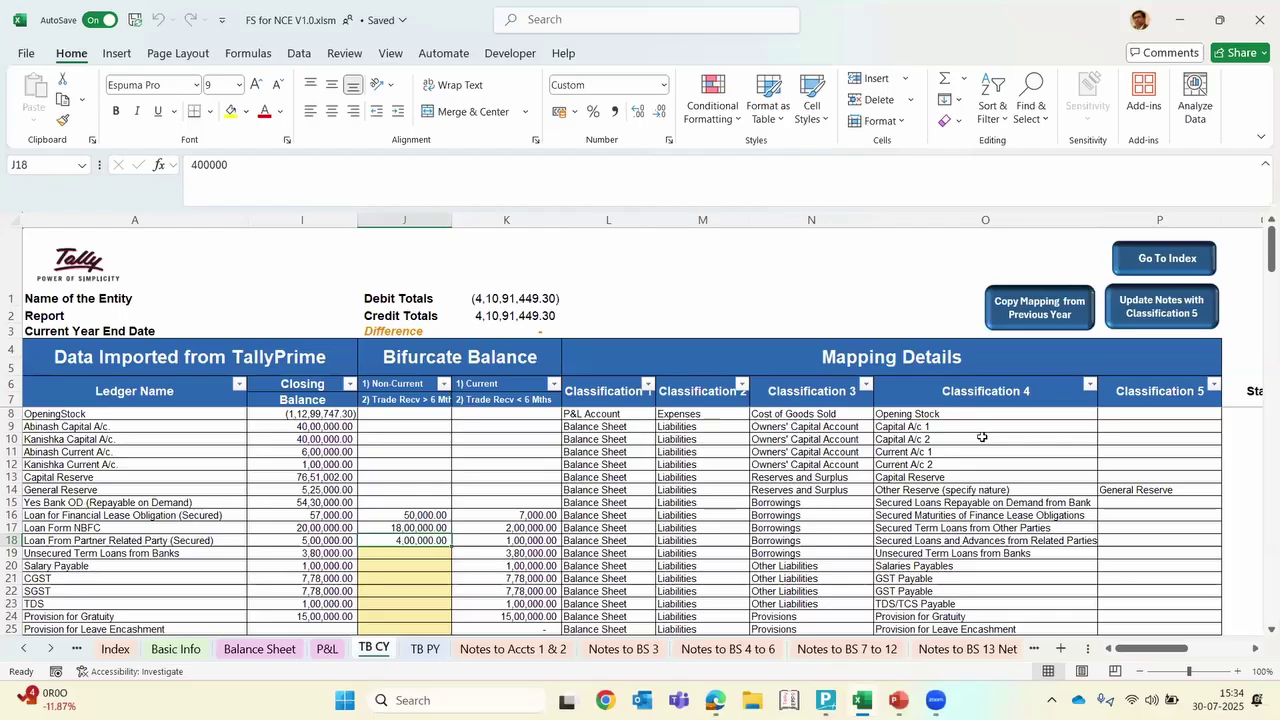
View the filter values available for Classification 2 in TB CY, and close the list without applying a filter
left_click(794, 430)
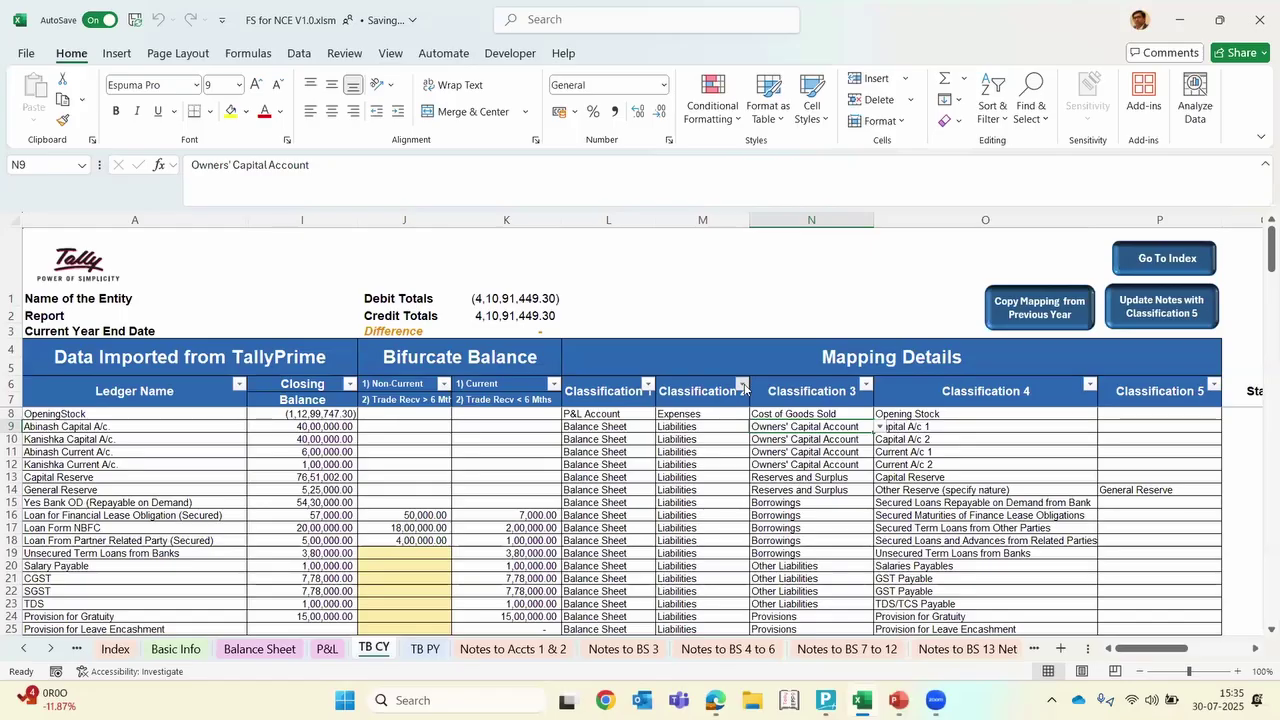
left_click(742, 385)
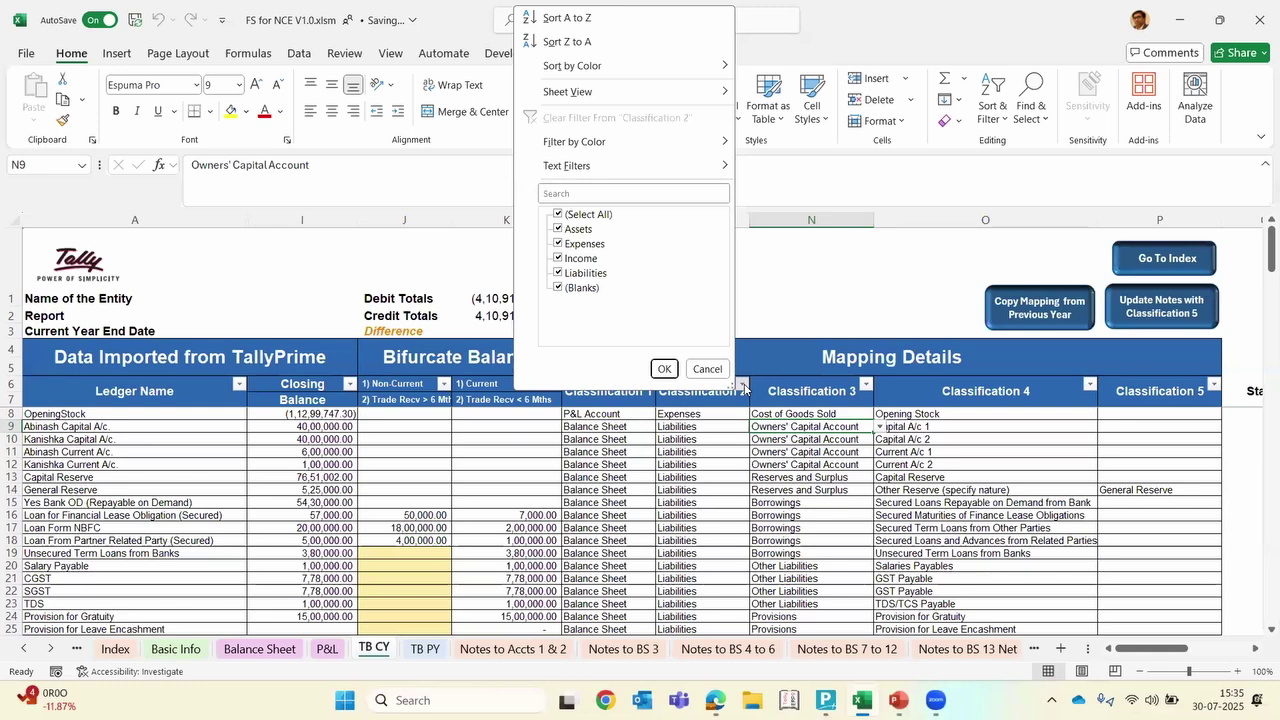
left_click(743, 387)
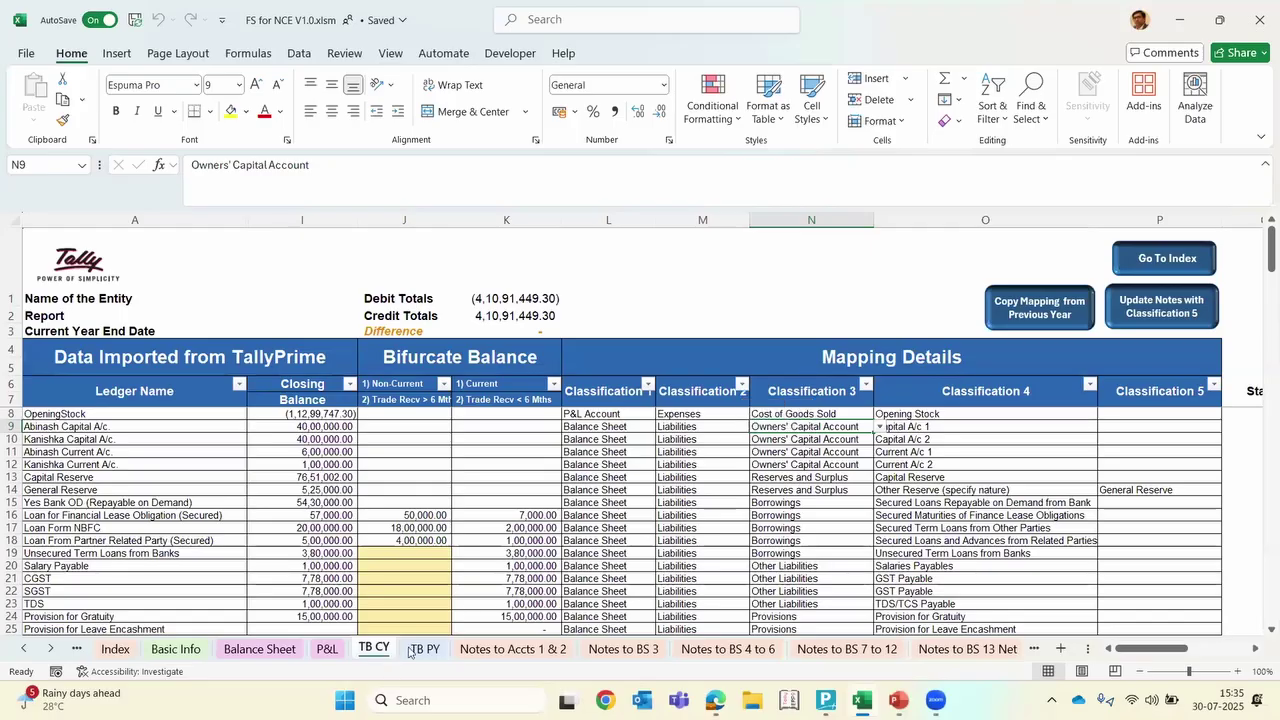
Examine the Bifurcate Balance columns in TB CY from the borrowings ledgers down to the P&L ledgers
left_click(410, 505)
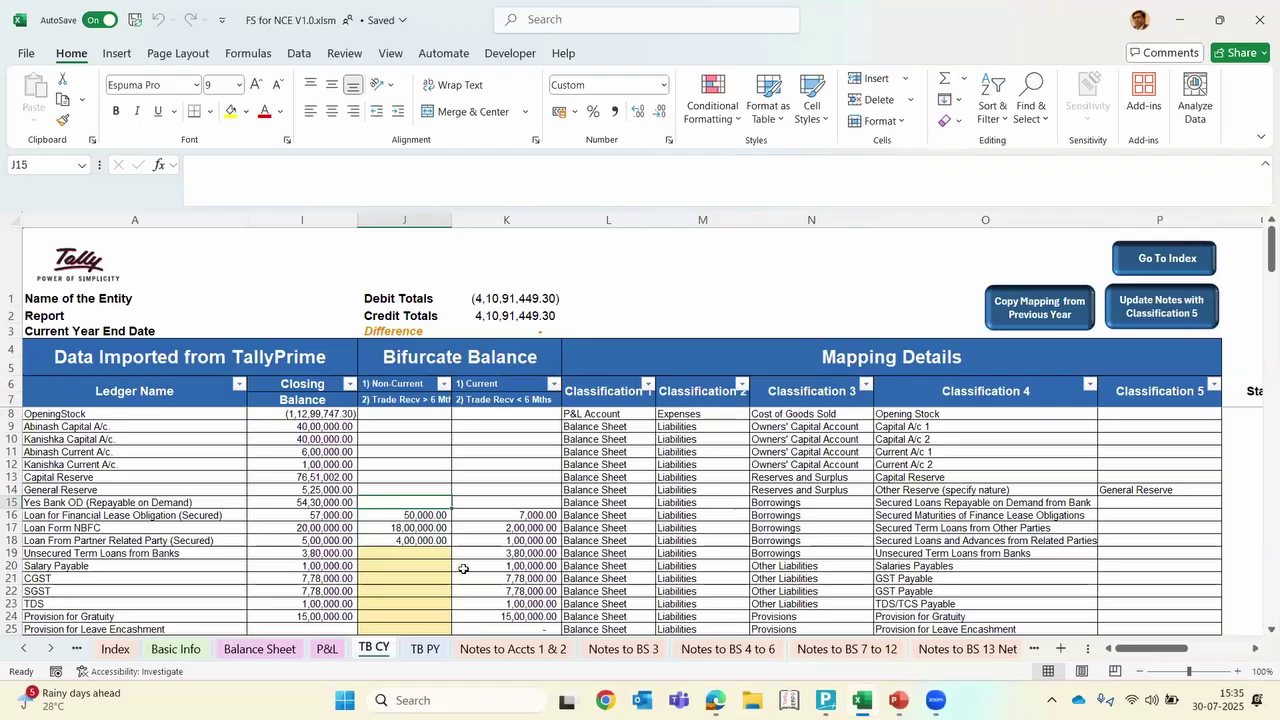
left_click(494, 403)
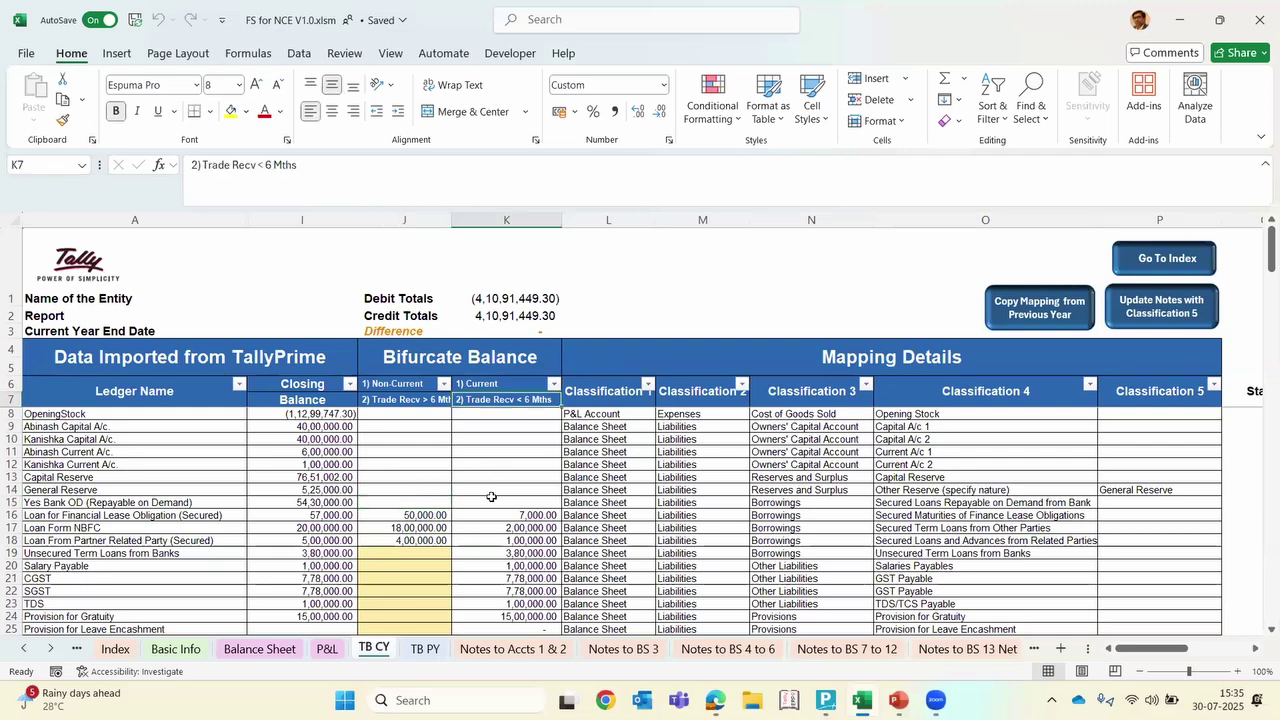
scroll(491, 497, "down", 7)
scroll(491, 497, "down", 3)
scroll(625, 568, "down", 1)
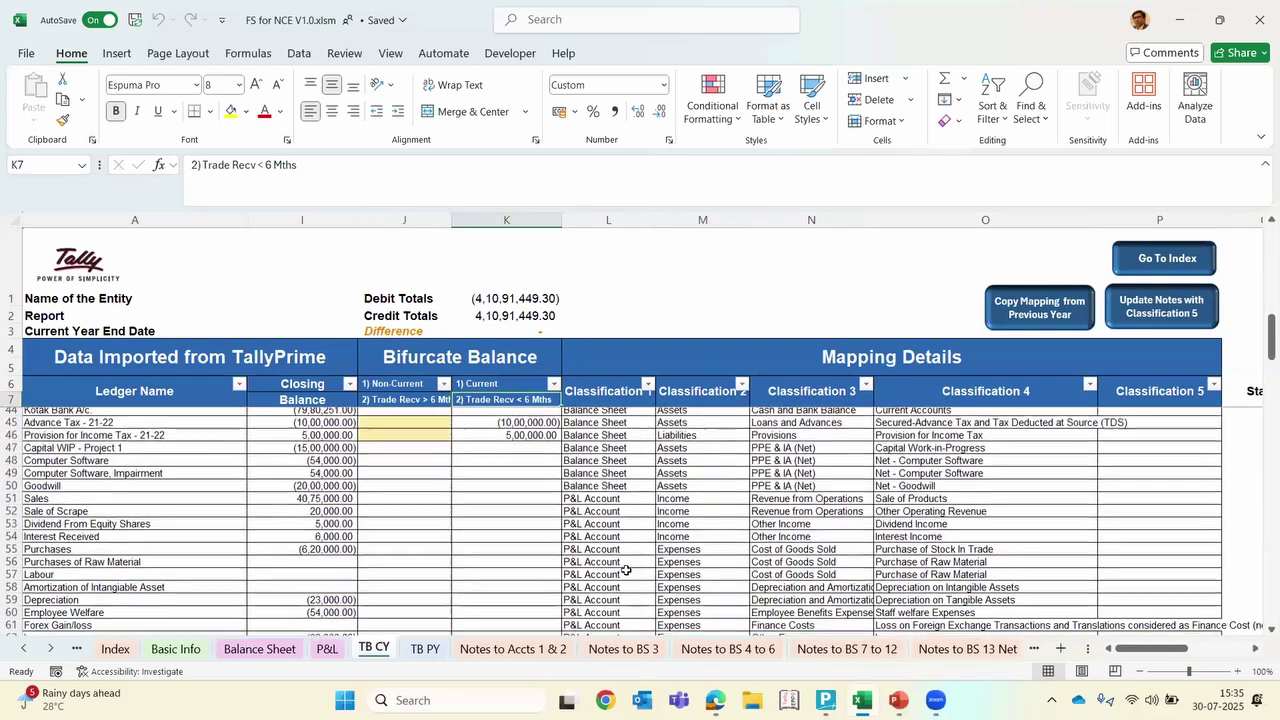
Compare the trade receivable headings for over and under 6 months, and locate the Trade Receivables ledgers in TB CY
left_click(416, 400)
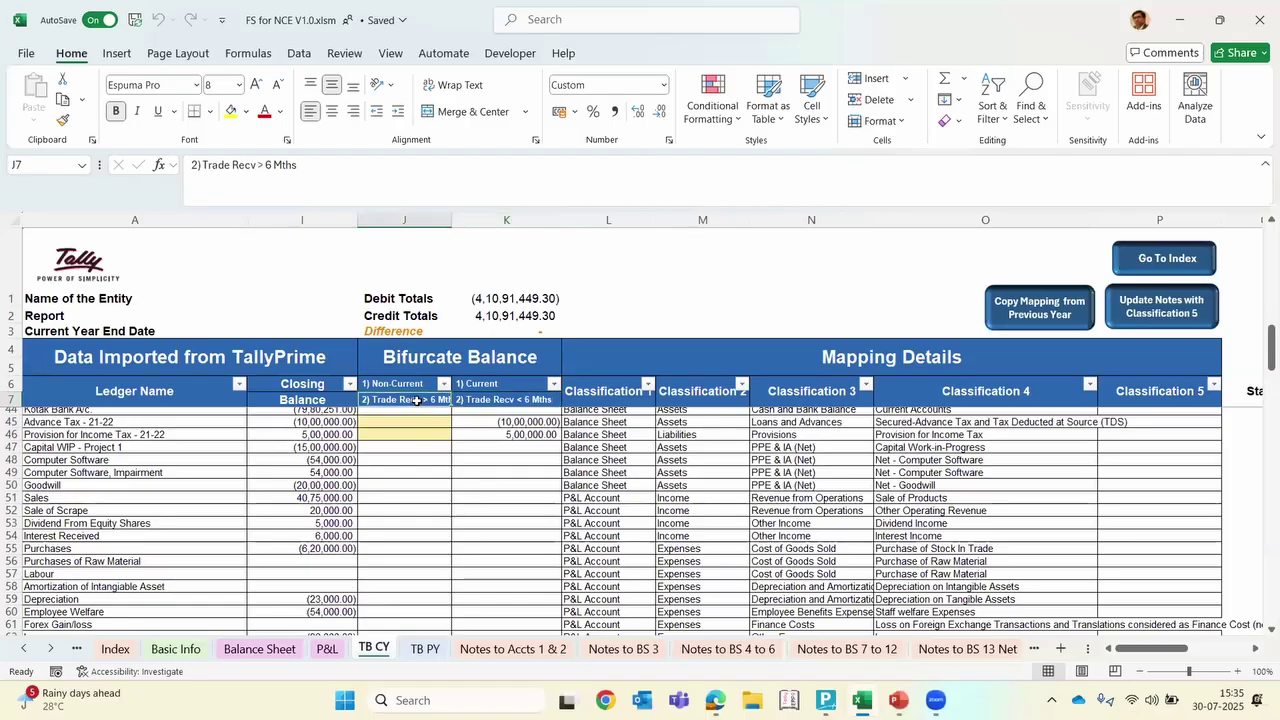
key("Right")
scroll(494, 593, "down", 1)
scroll(494, 593, "up", 2)
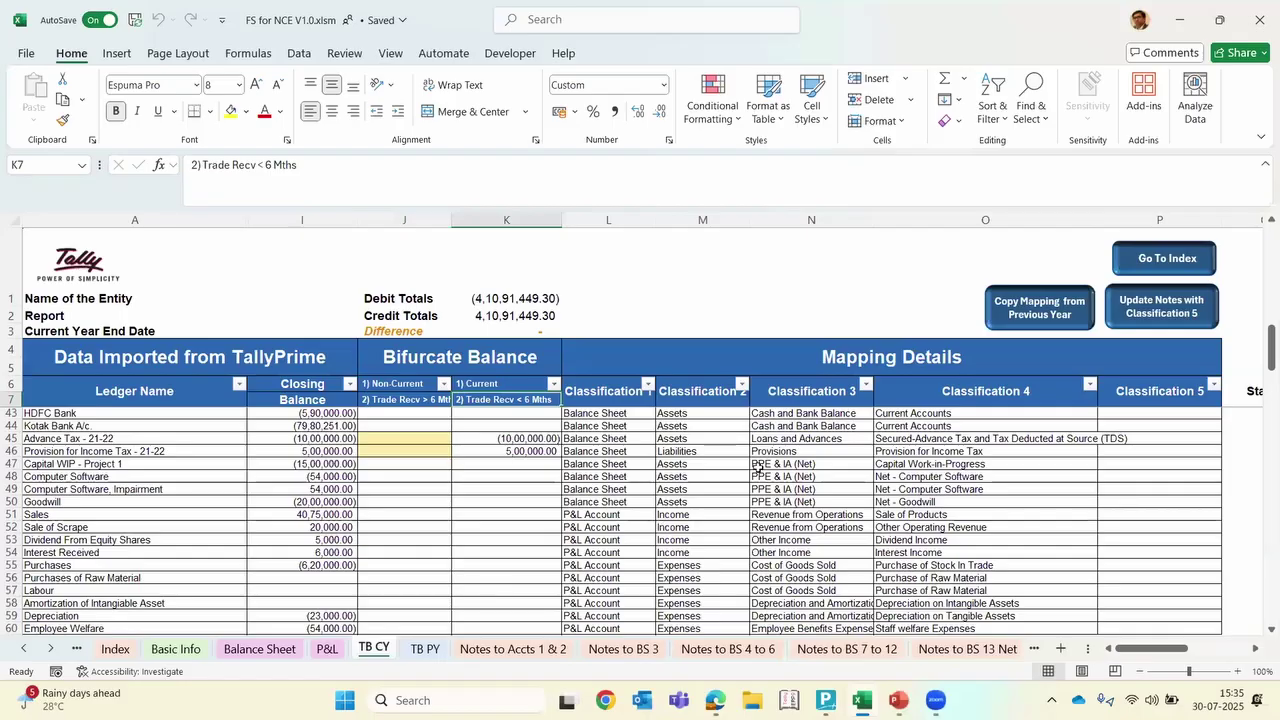
scroll(757, 465, "down", 2)
scroll(757, 467, "up", 5)
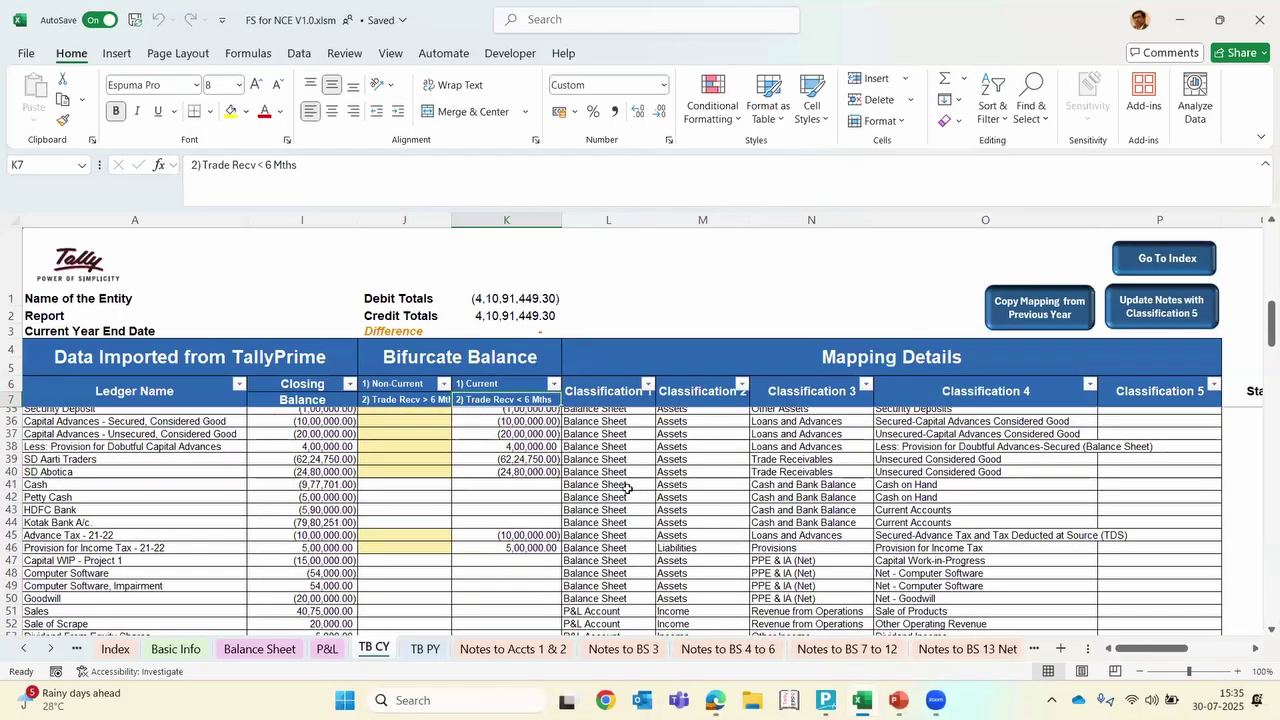
scroll(627, 488, "up", 2)
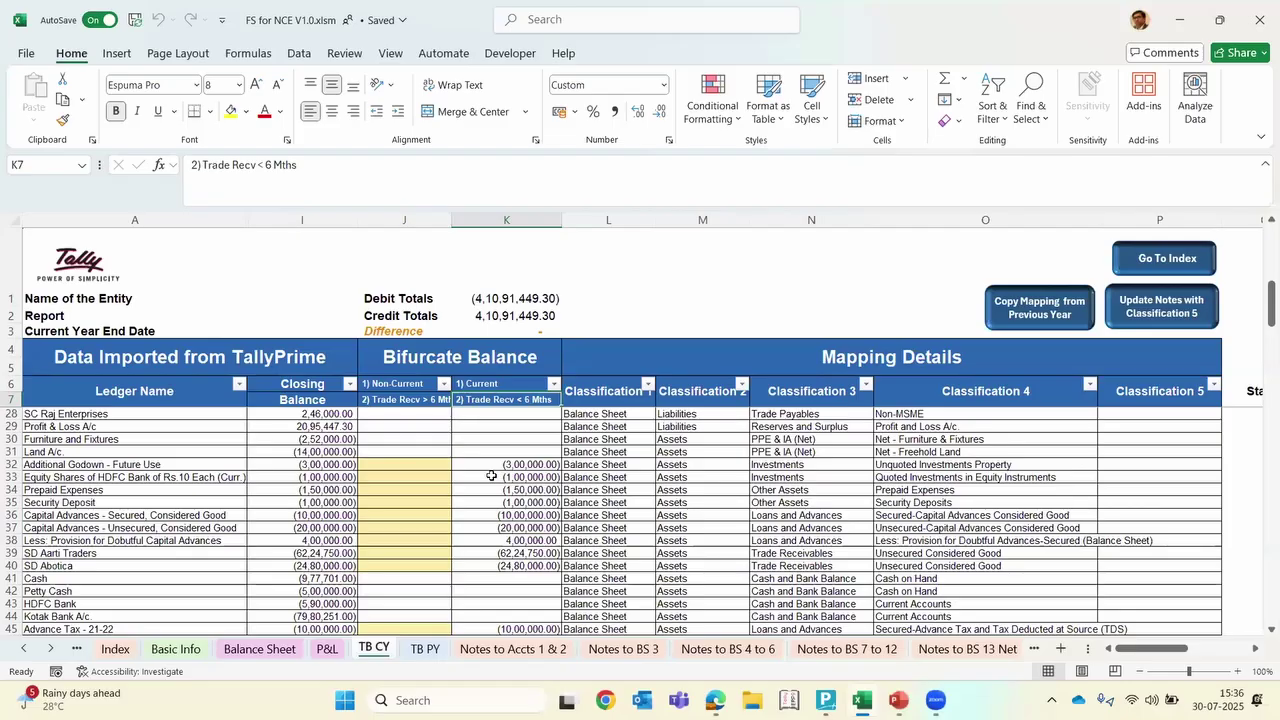
In Basic Info, set Trade Receivables and Trade Payables to As Per Trade Recv / Payb Sheets
left_click(170, 649)
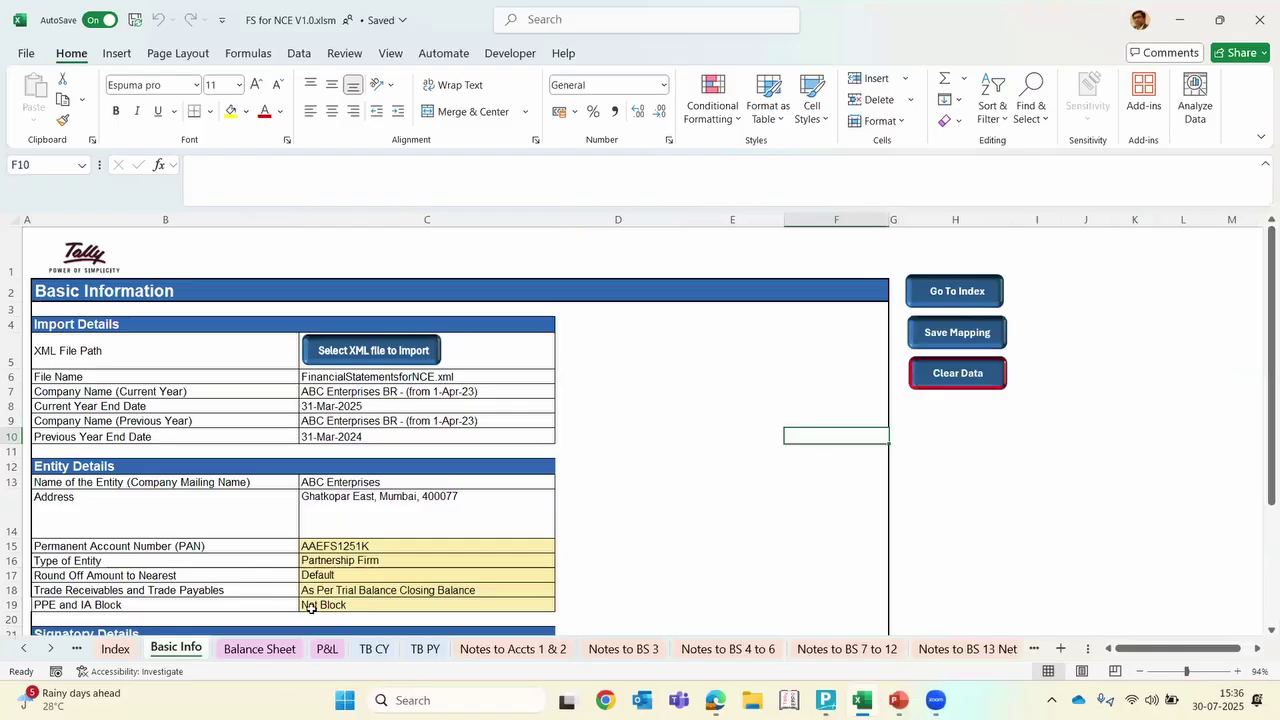
left_click(310, 592)
left_click(120, 590)
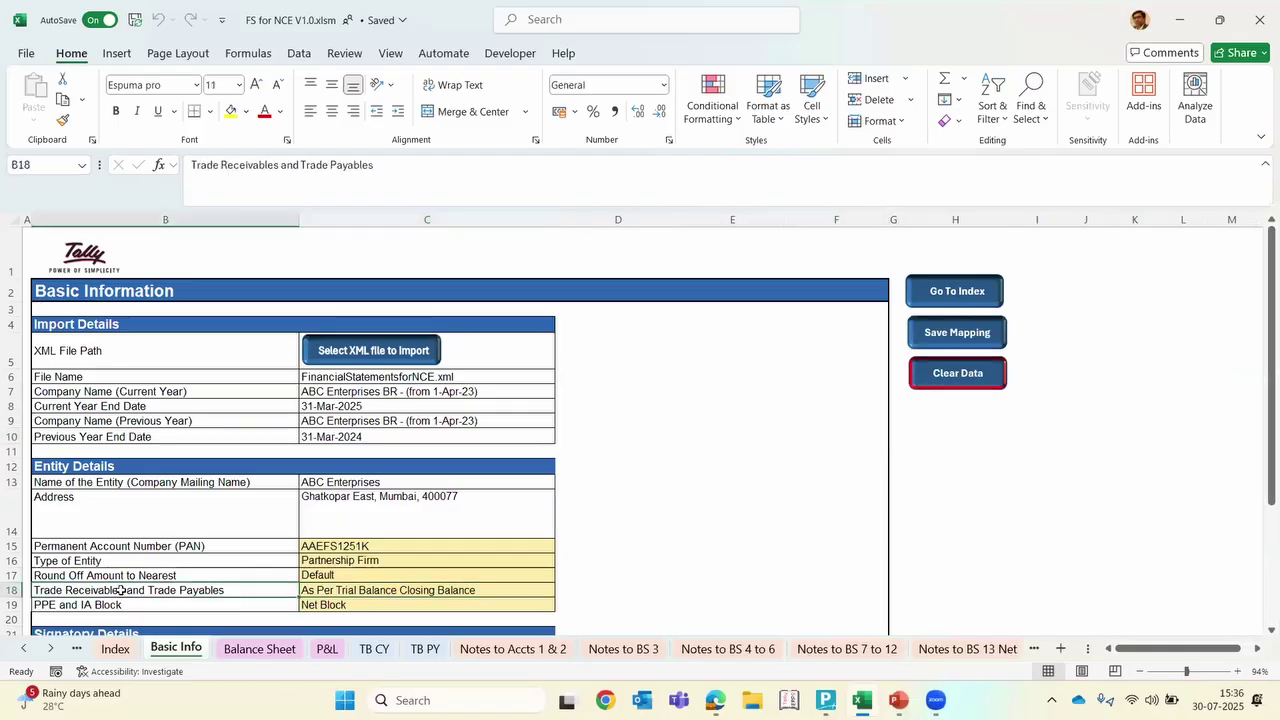
left_click(355, 588)
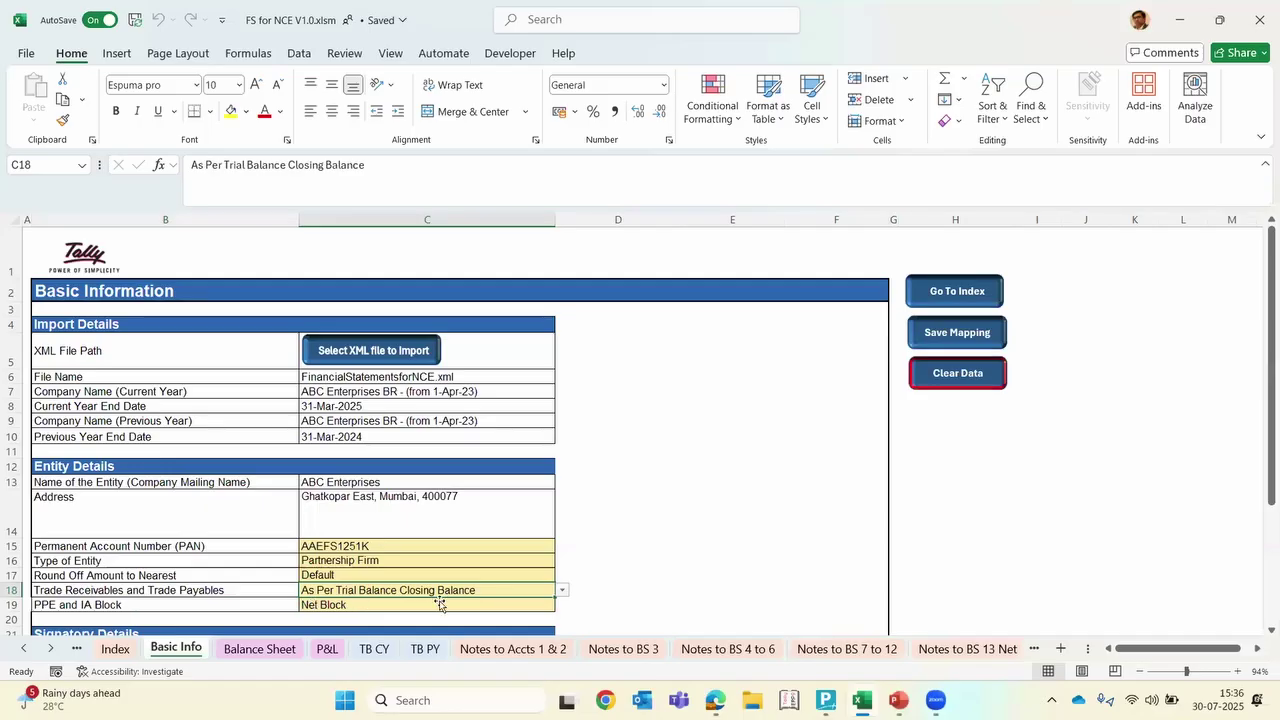
left_click(562, 594)
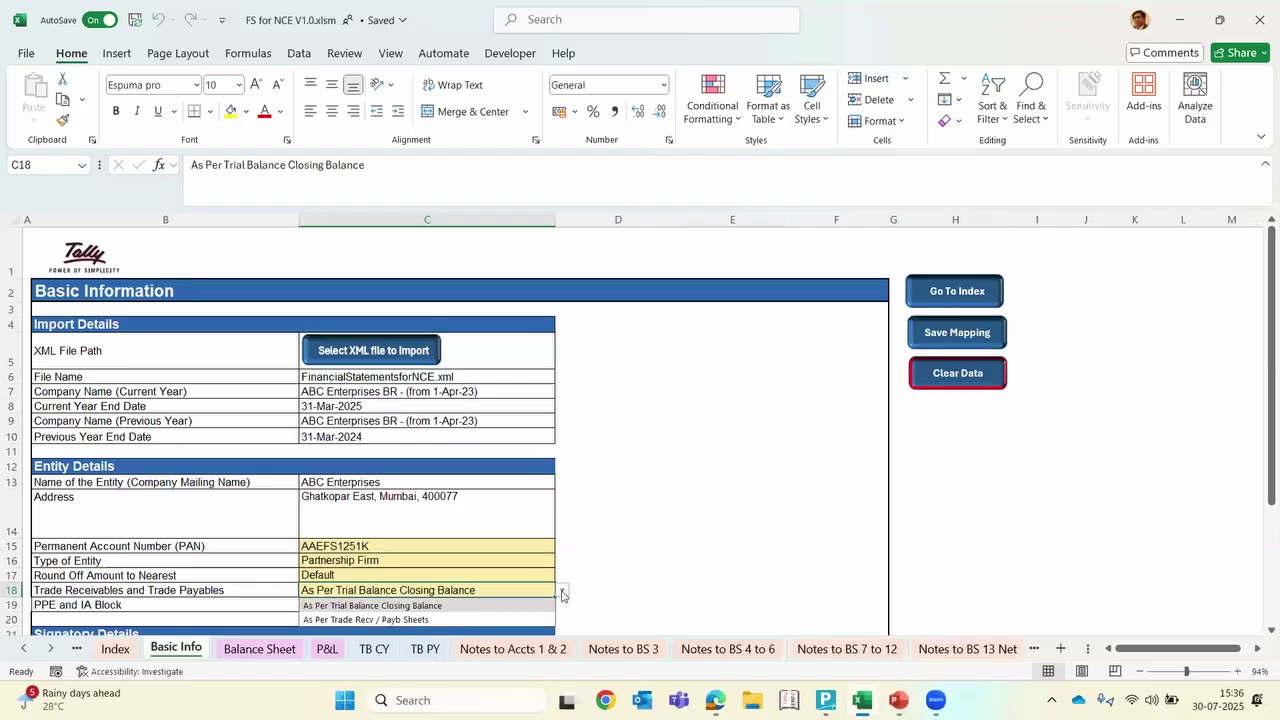
left_click(400, 620)
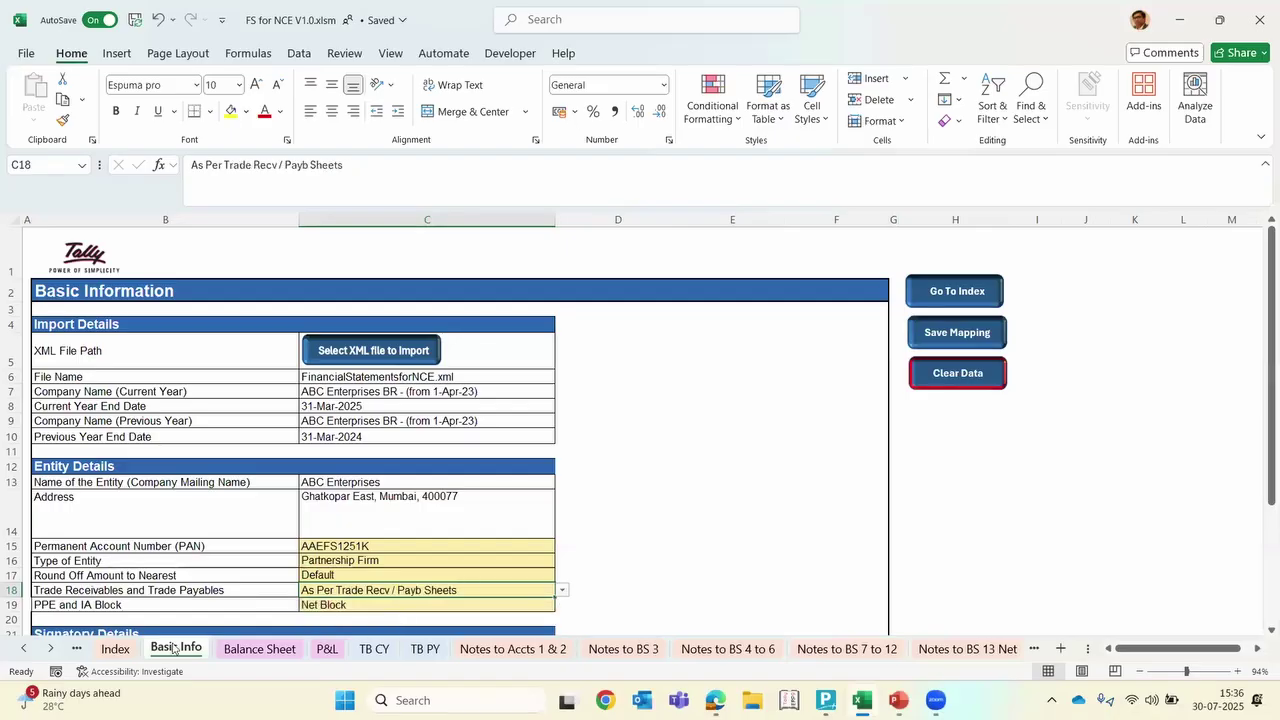
Look through the Trade Recv CY and Trade Payb CY sheets, and return to Trade Recv CY
left_click(48, 651)
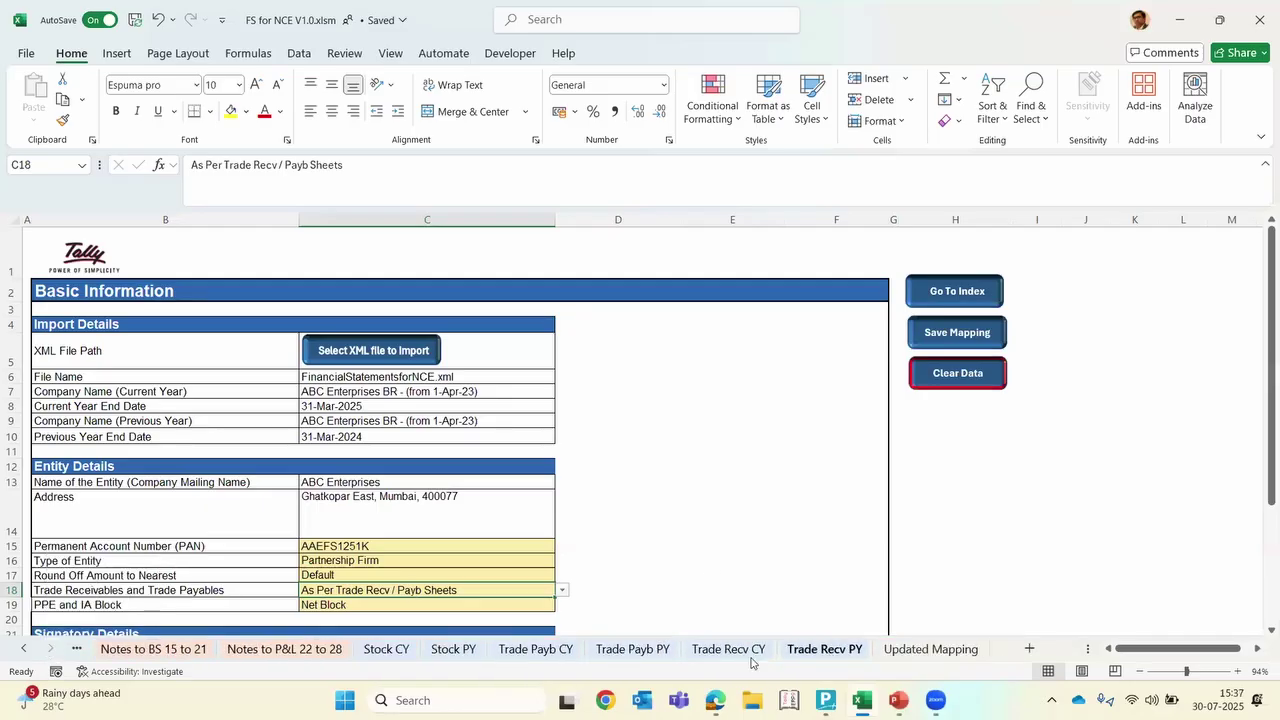
left_click(730, 650)
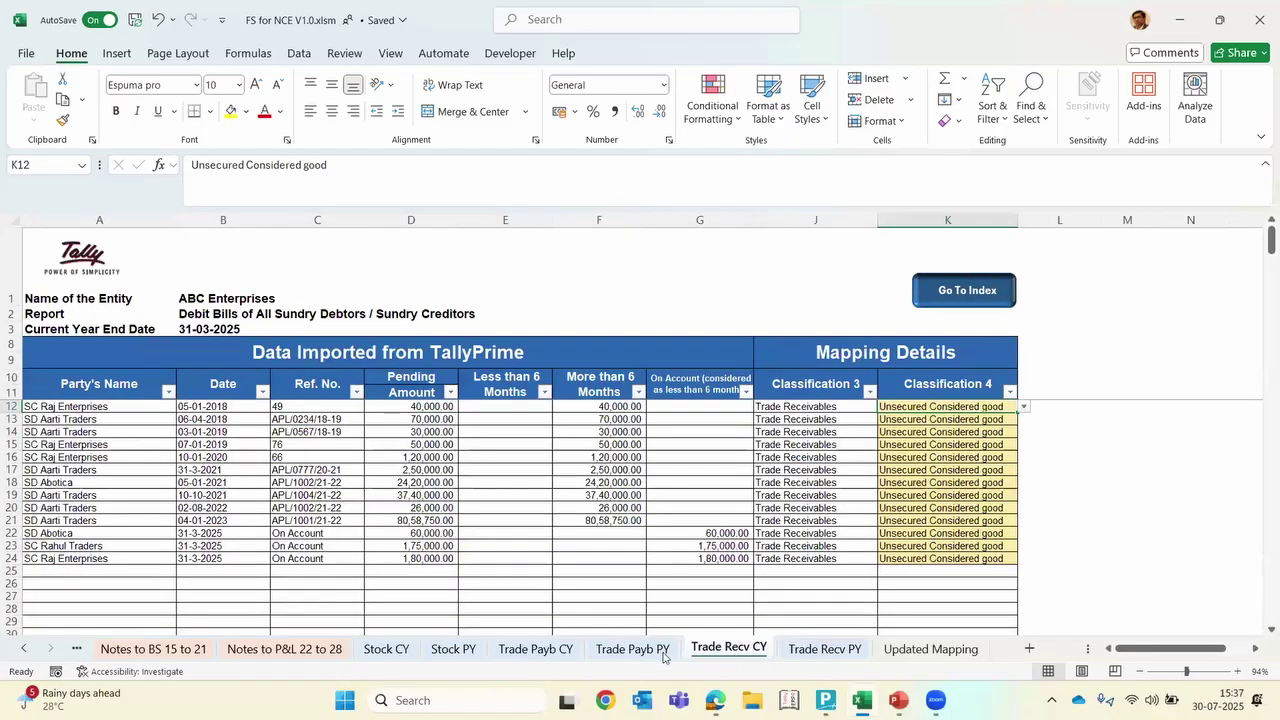
left_click(547, 656)
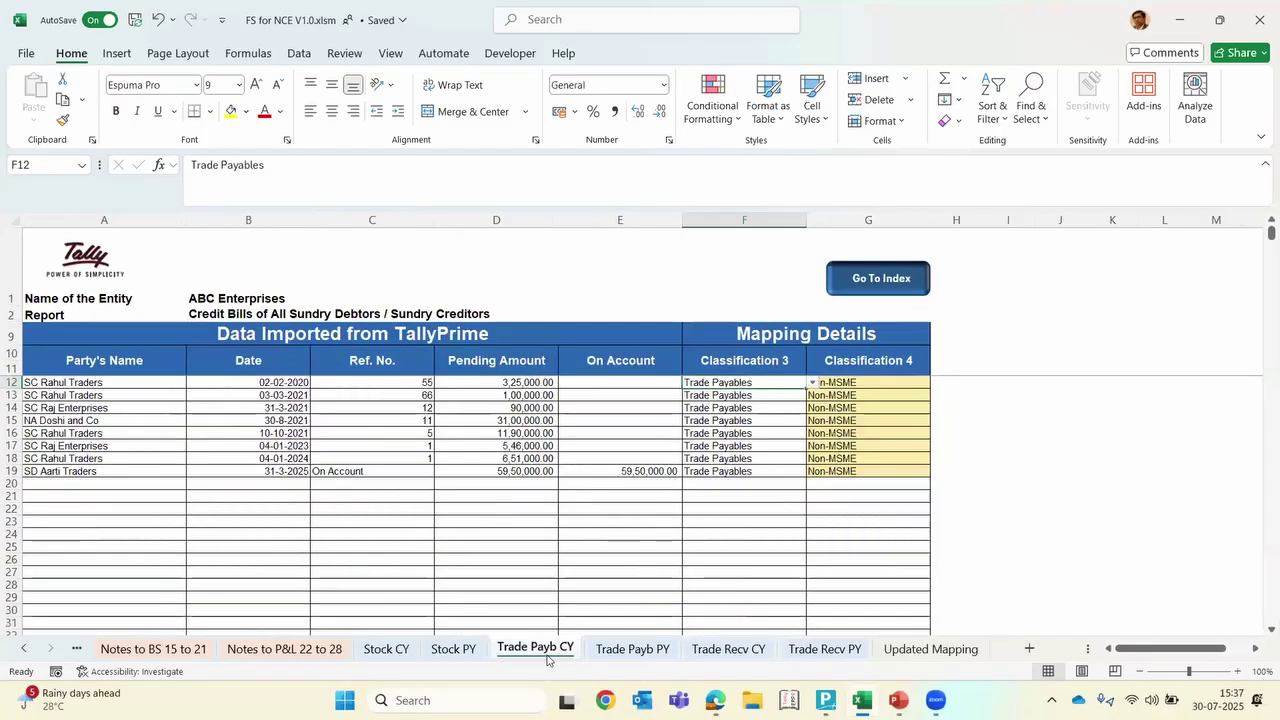
left_click(745, 652)
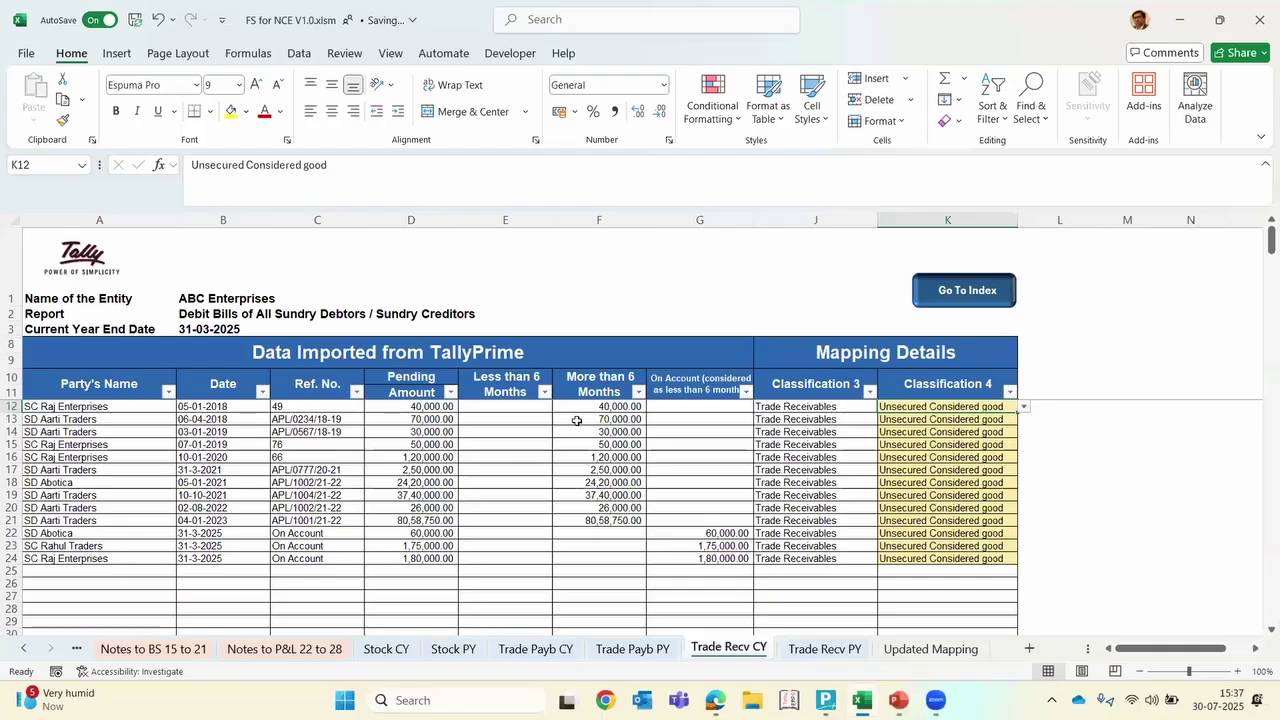
Examine the More than 6 Months column and the On Account entries in G22 and G23 of Trade Recv CY
left_click(605, 410)
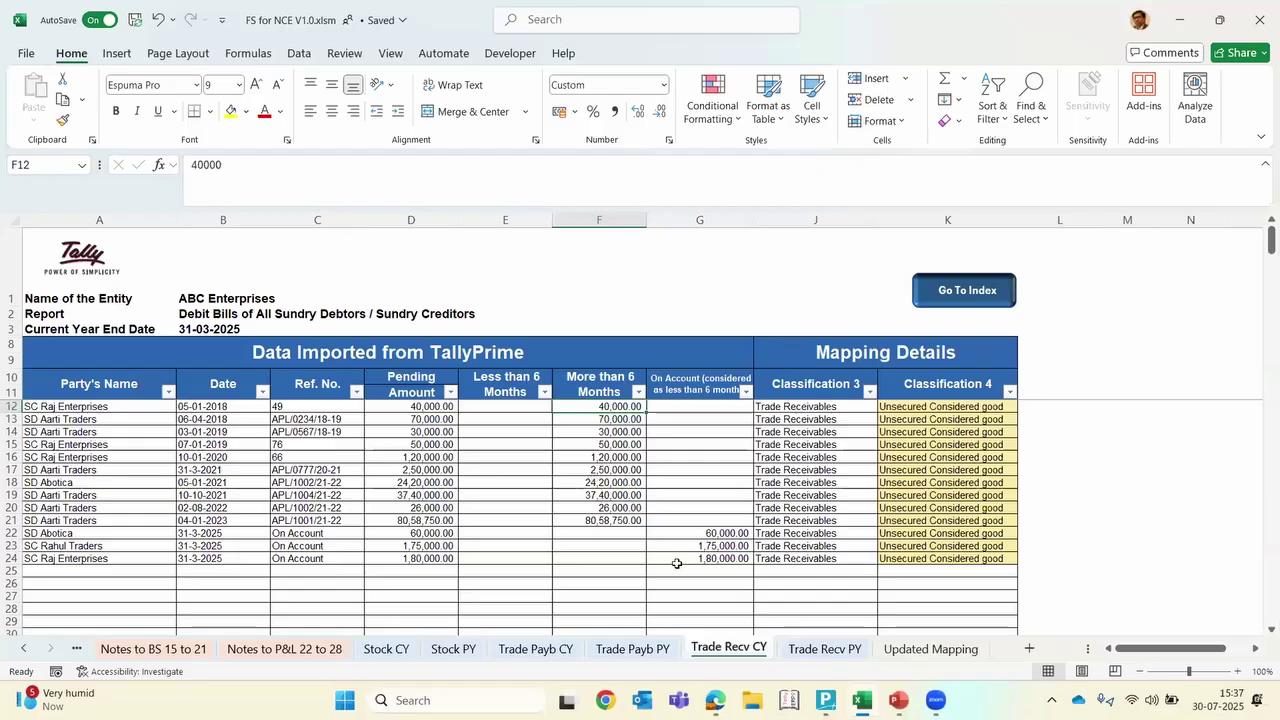
left_click(674, 389)
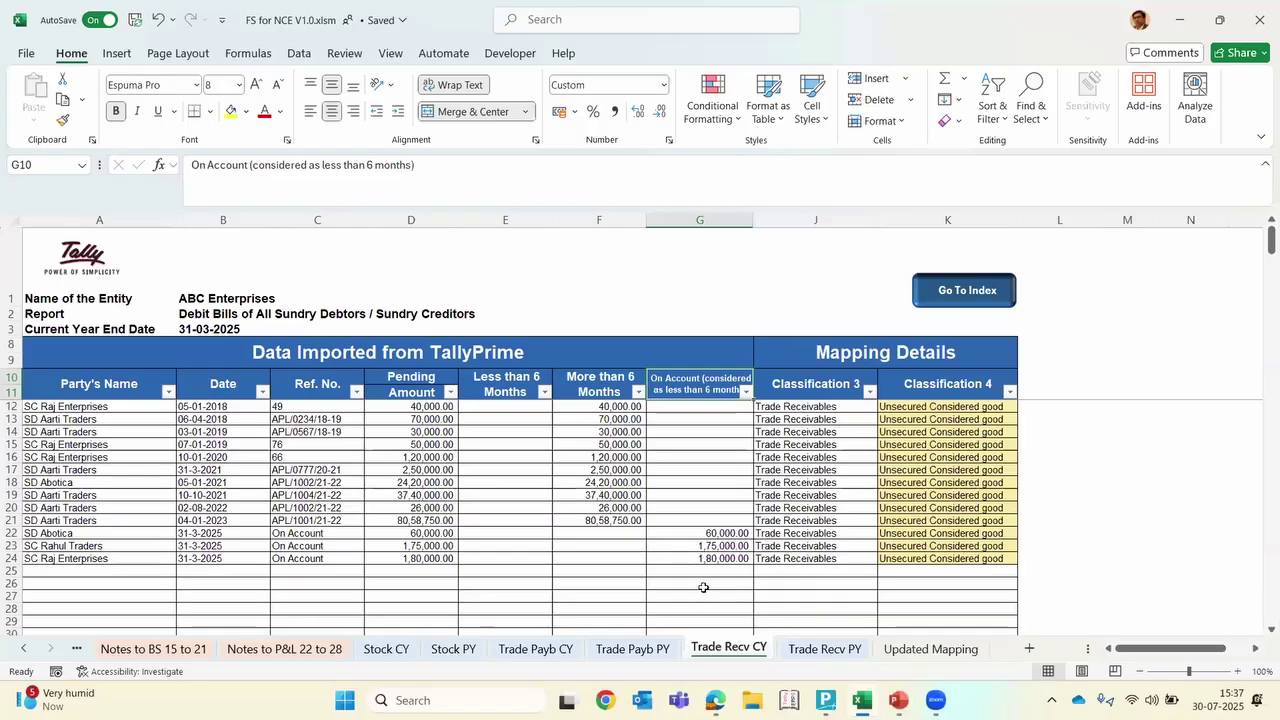
left_click(707, 546)
key("Up")
key("Down")
key("Up")
key("Down")
key("Up")
key("Down")
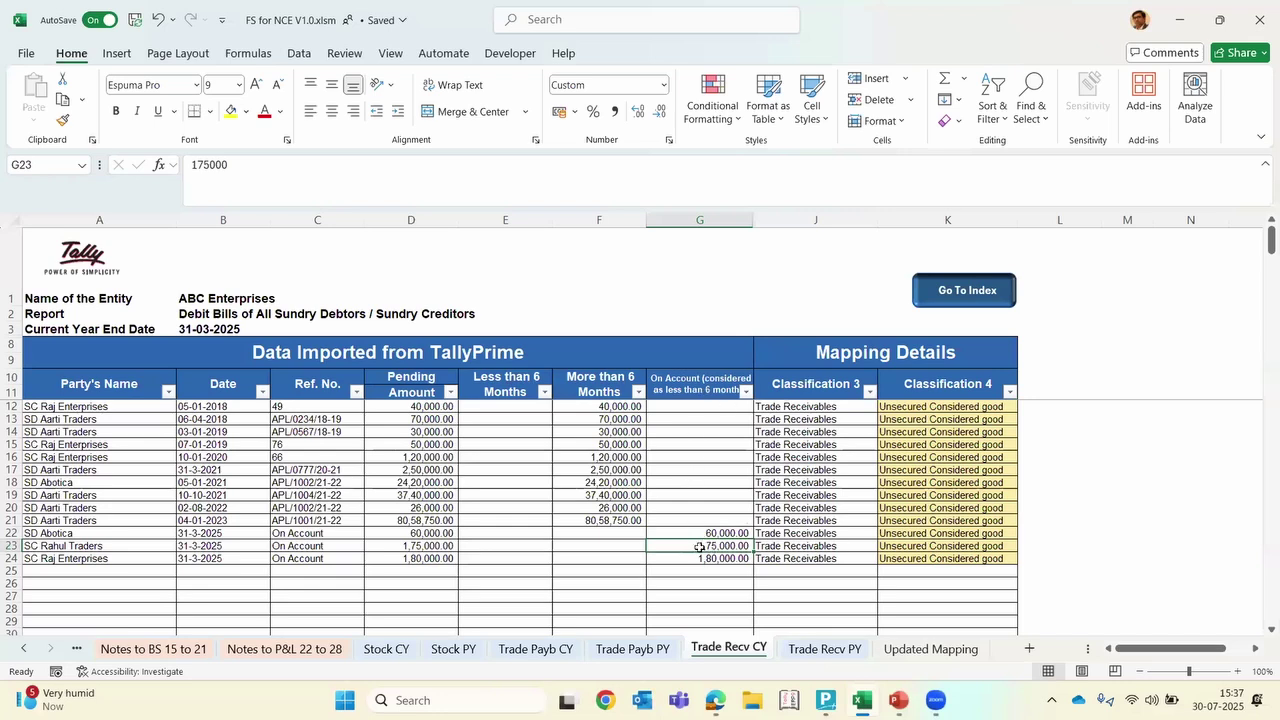
key("Up")
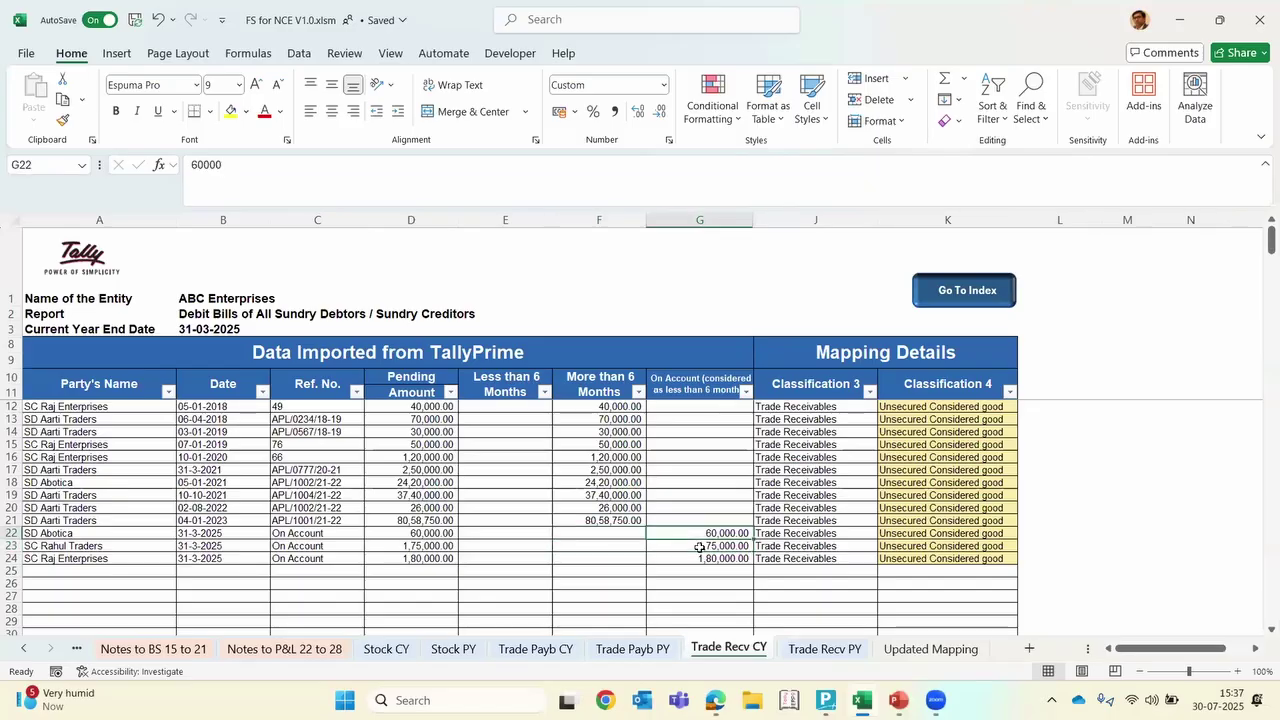
Check the two ageing columns for the on-account entry in row 22 and the Classification 4 mapping in K12
key("Left")
key("Left")
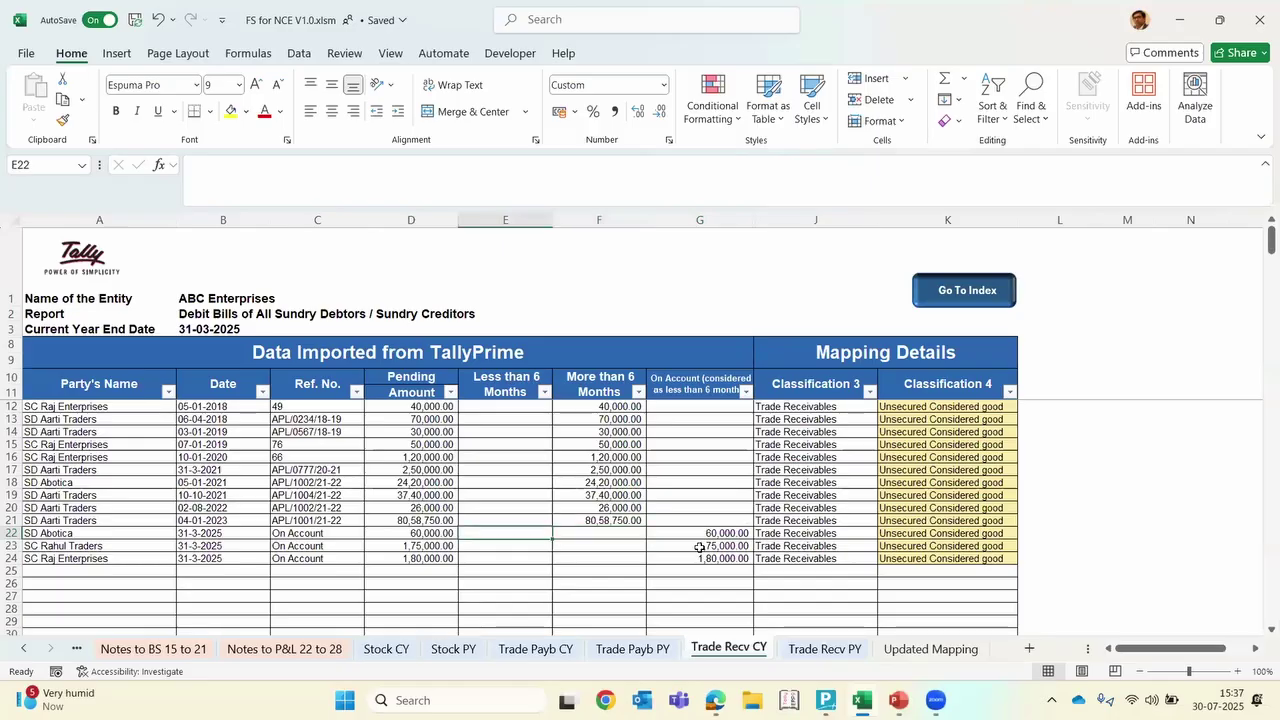
key("Right")
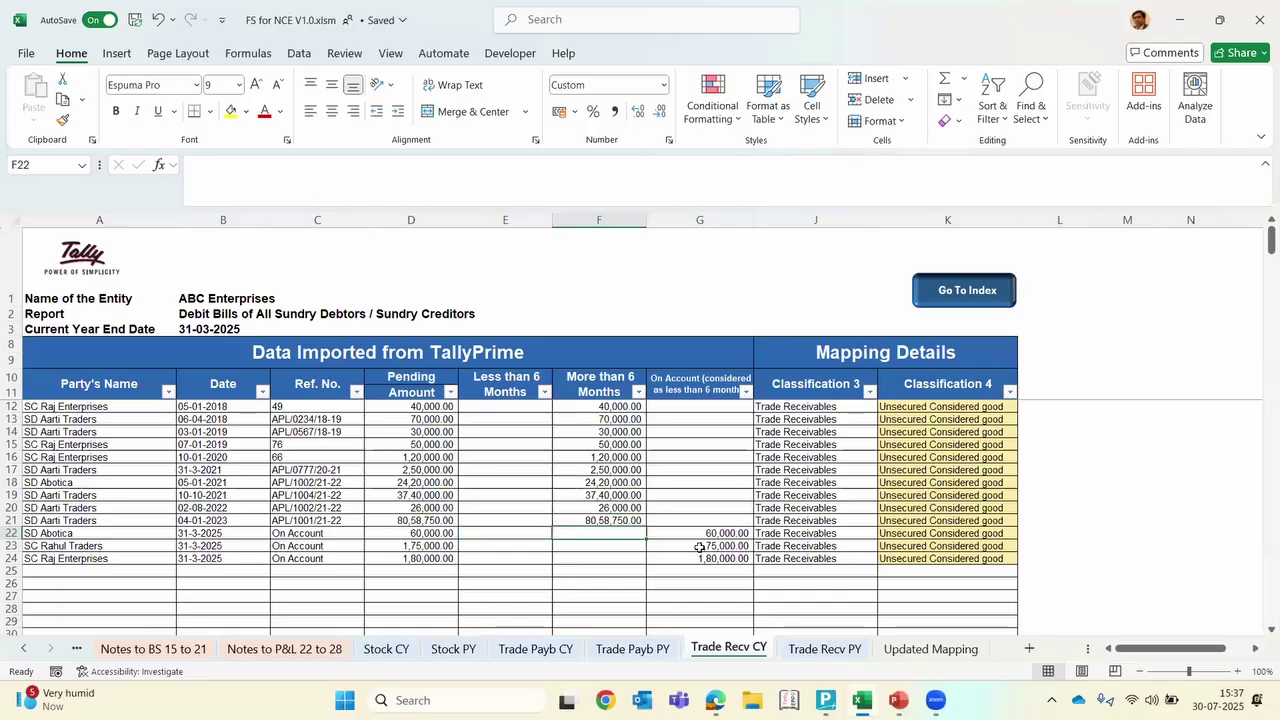
key("Left")
key("Right")
key("Right")
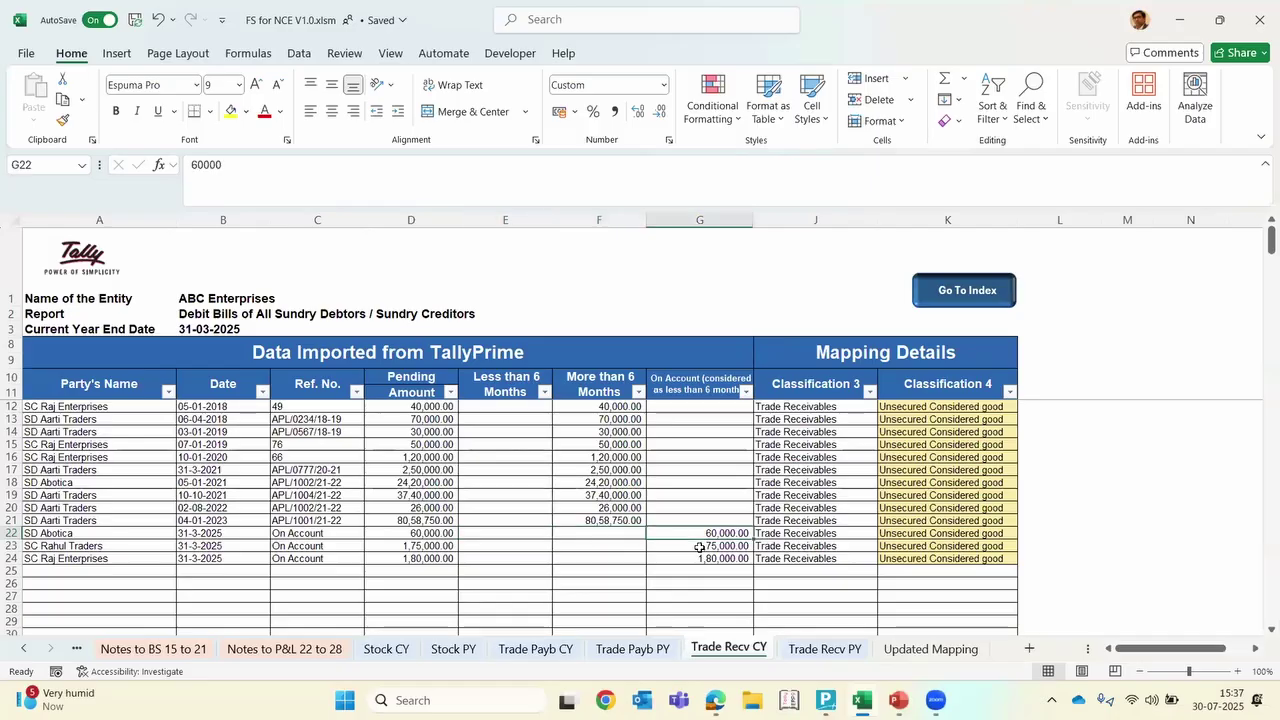
key("Left")
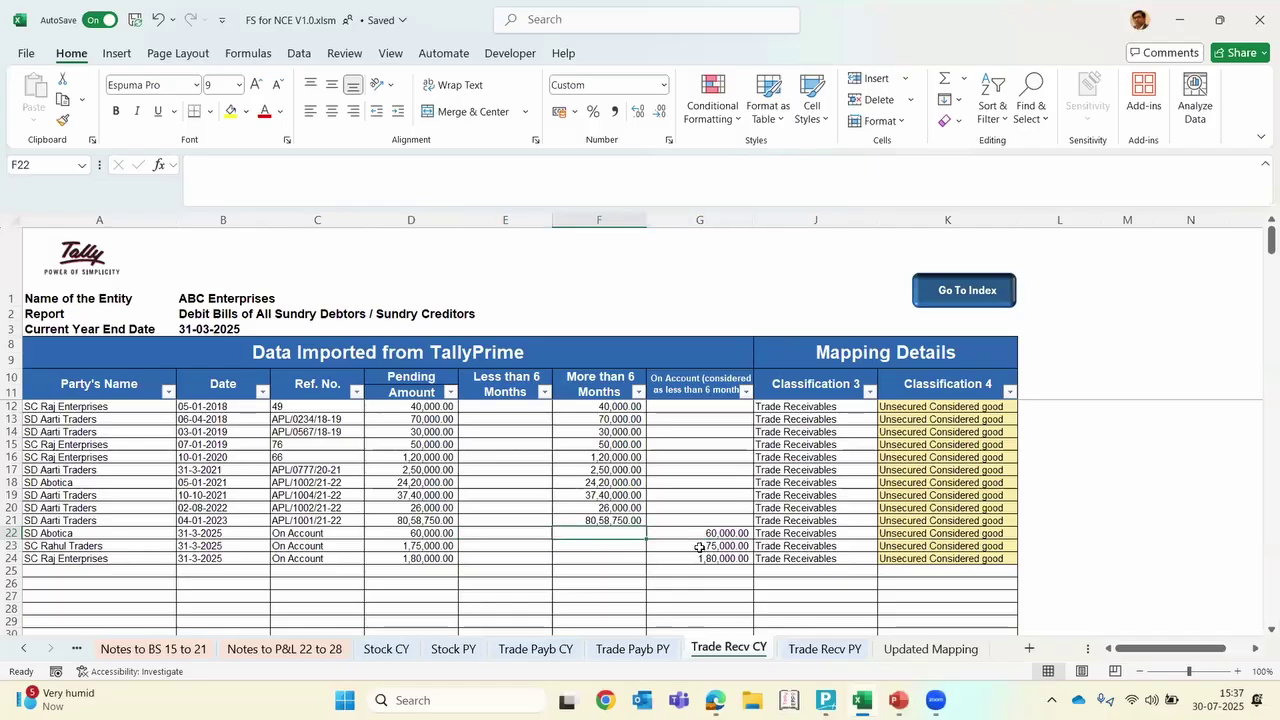
key("Left")
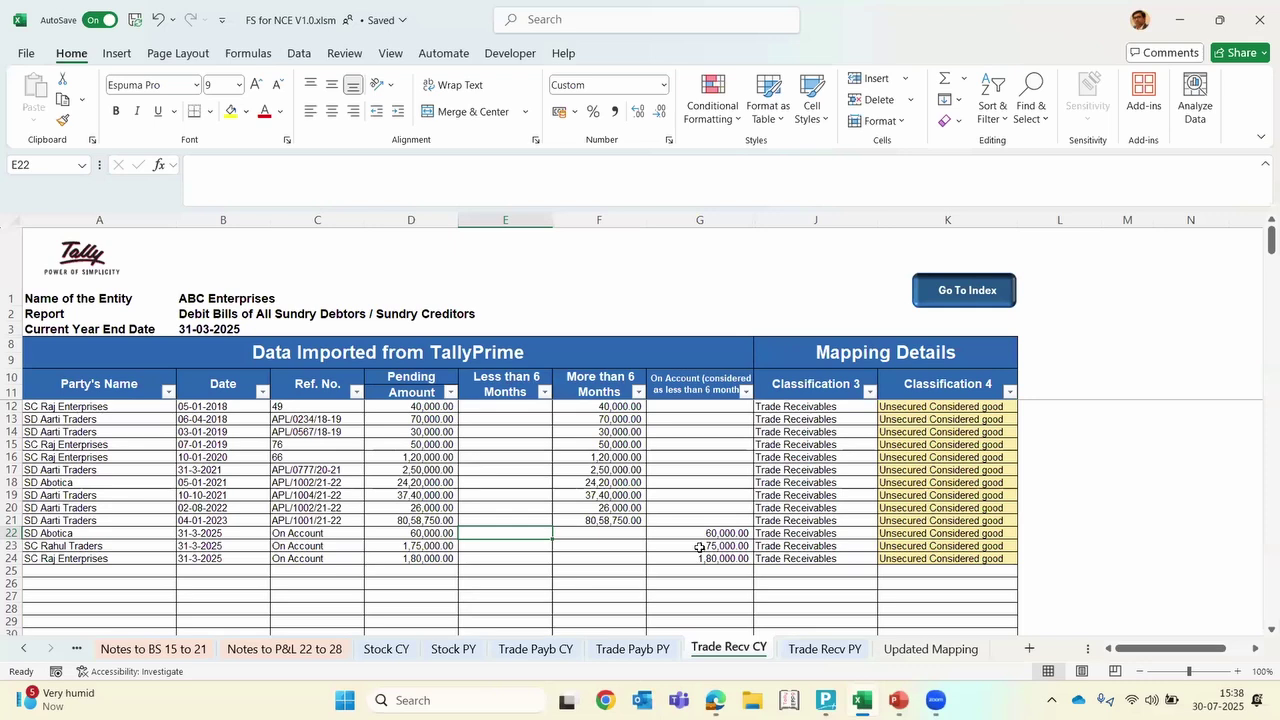
left_click(987, 407)
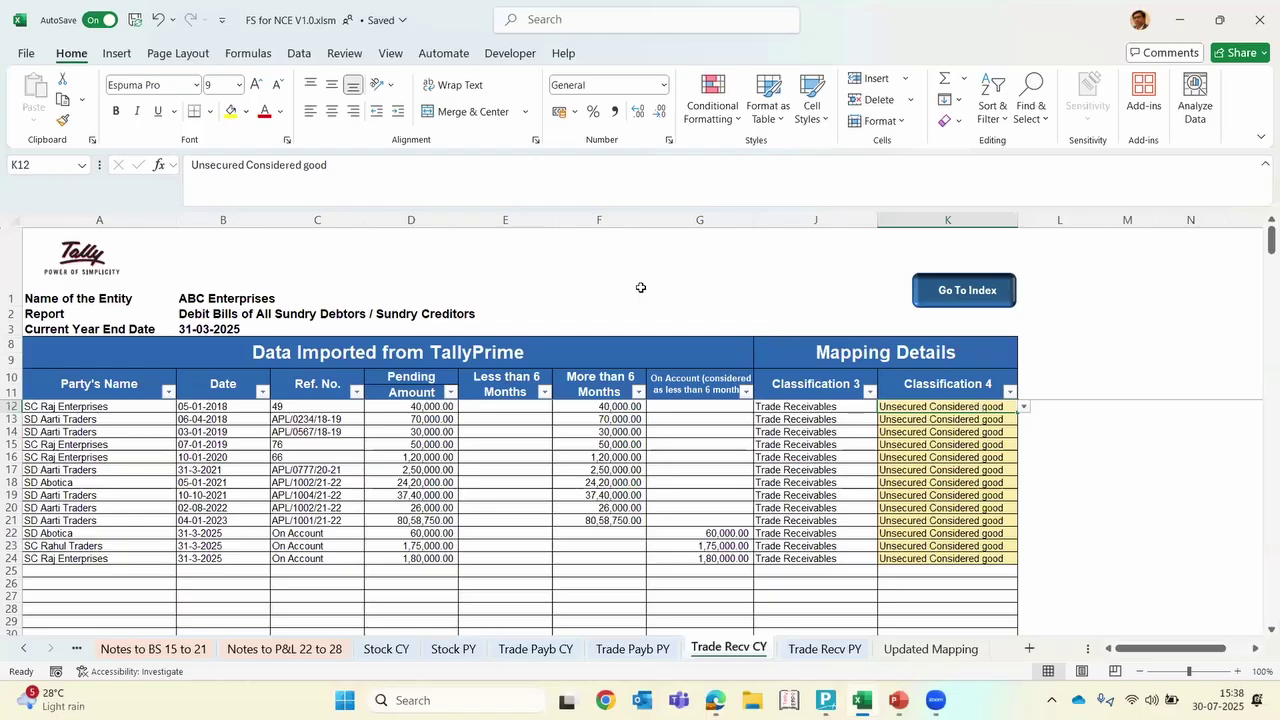
Read the report title in B2 and check the party names of the on-account entries in rows 22 to 24
left_click(231, 314)
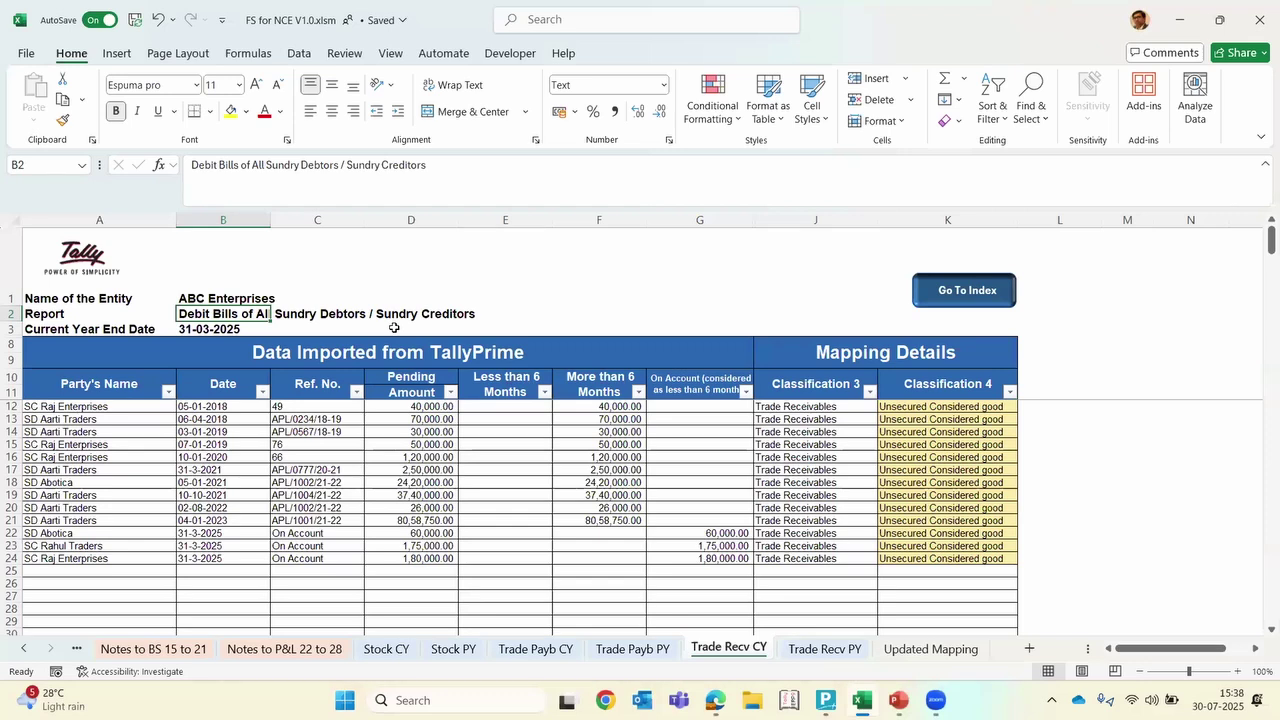
left_click(38, 556)
key("Down")
key("Up")
key("Up")
key("Up")
key("Up")
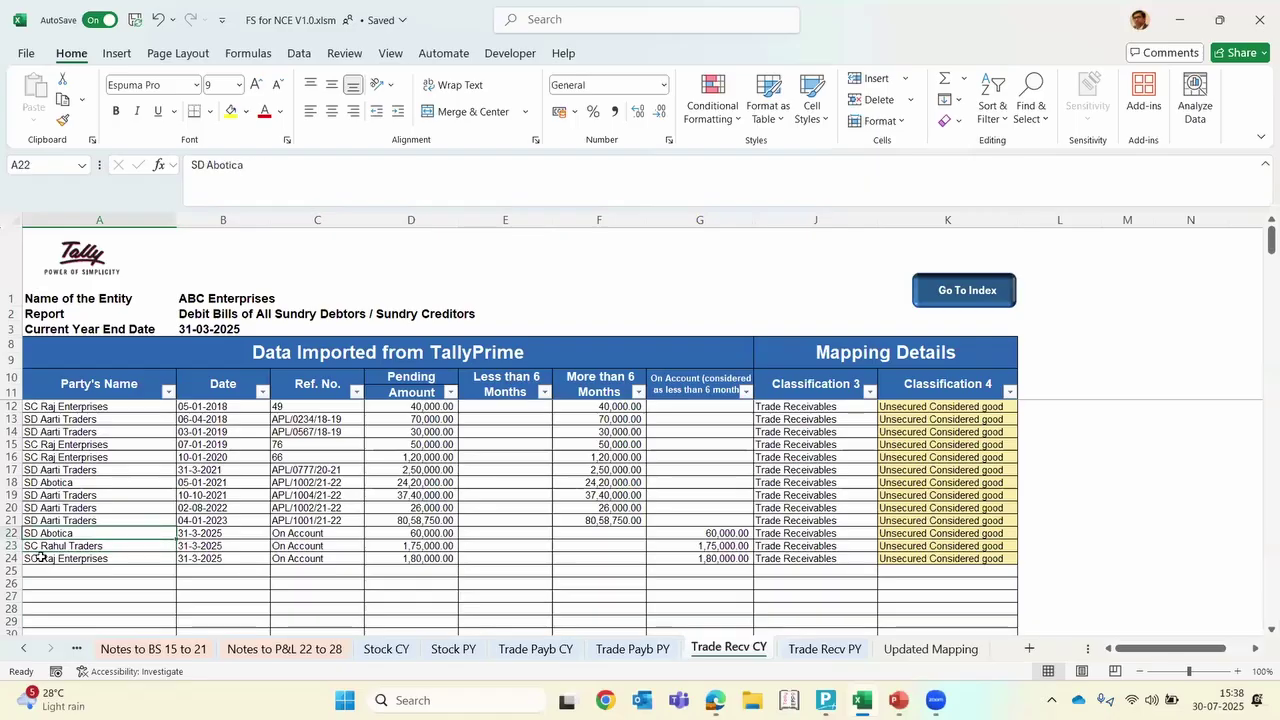
Check the party name and More than 6 Months amount of the bill in row 15
key("Up")
key("Up")
key("Up")
key("Up")
key("Up")
key("Up")
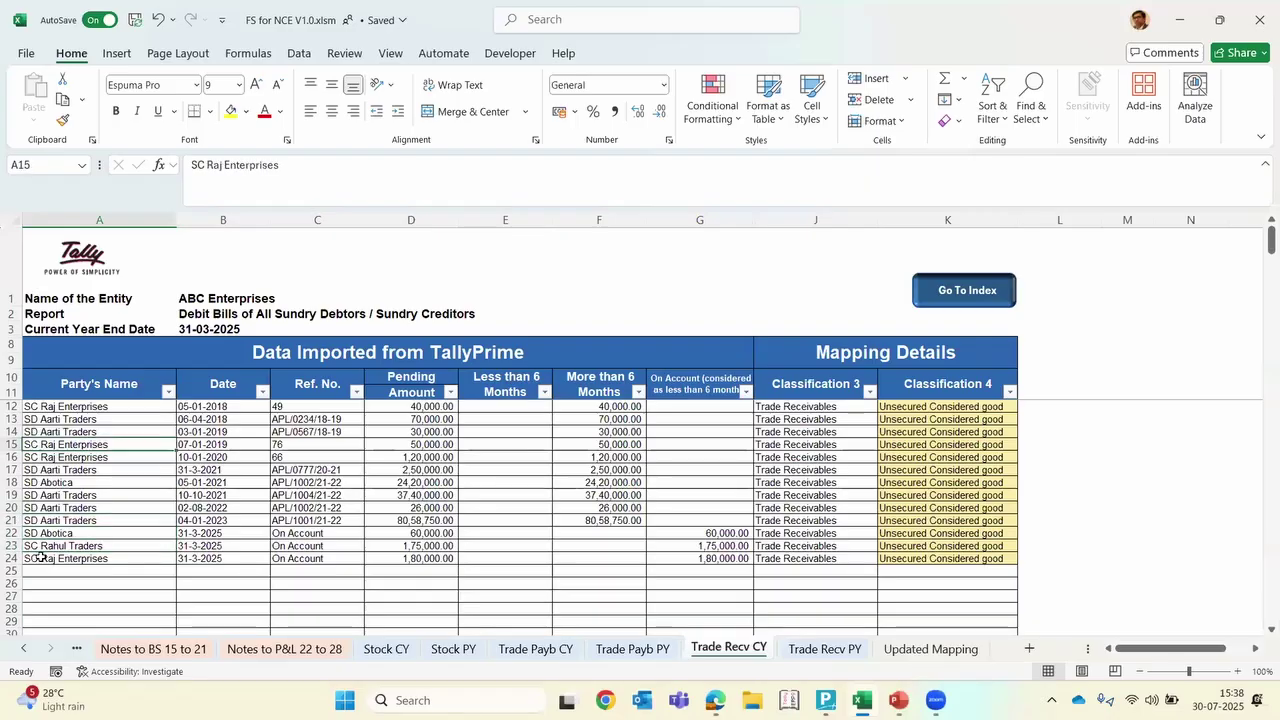
key("Right")
key("Right")
key("Right")
key("Right")
key("Right")
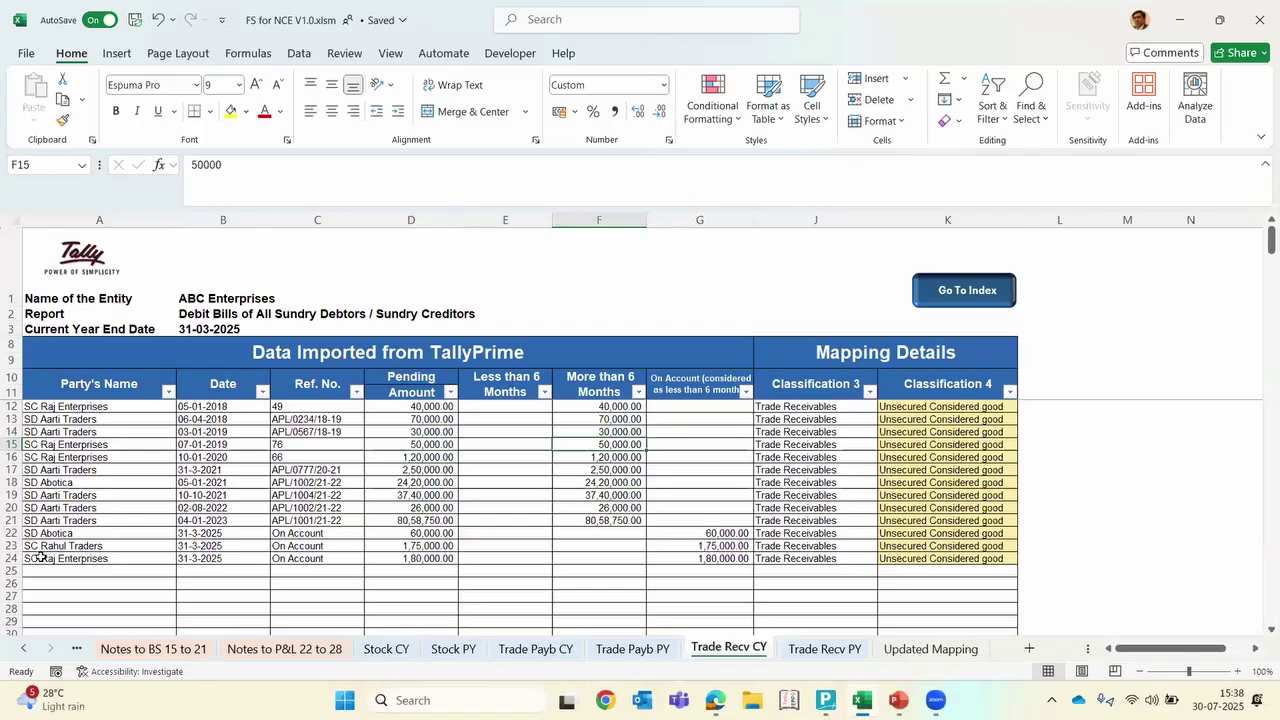
Set Classification 3 of the row 15 bill in J15 to Loans & advances
key("Right")
key("Right")
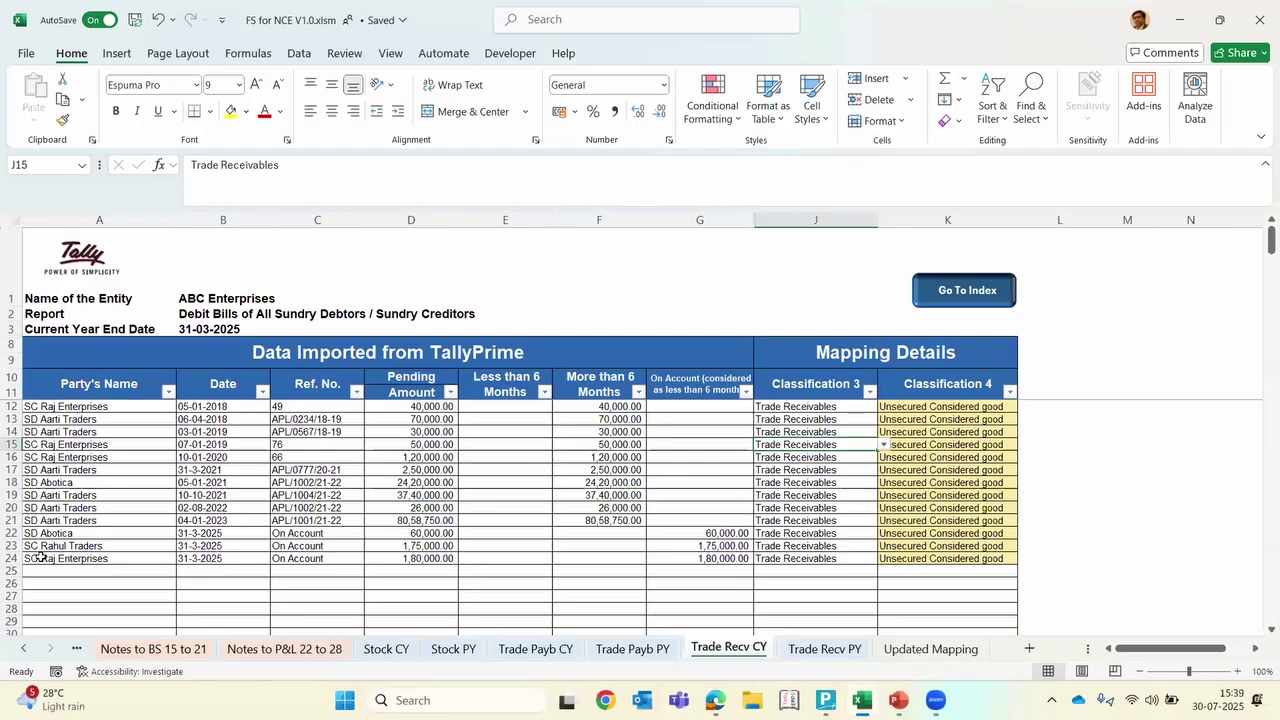
key("alt+Down")
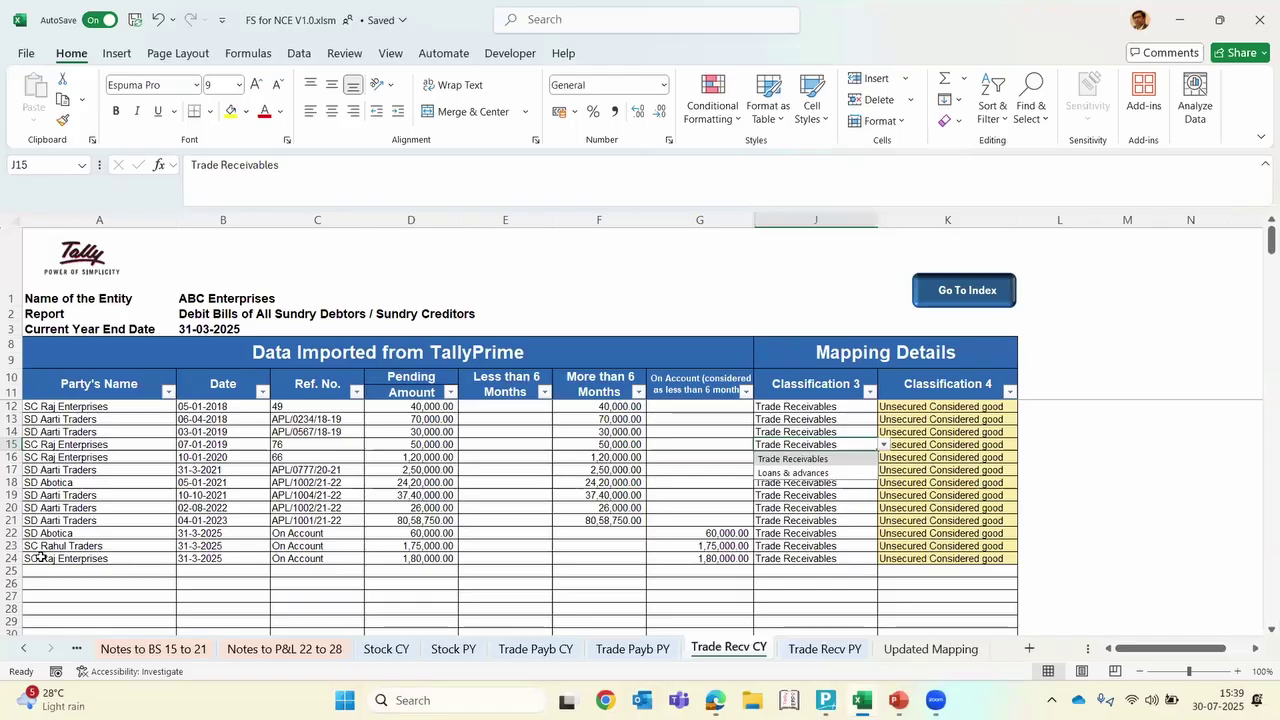
key("Down")
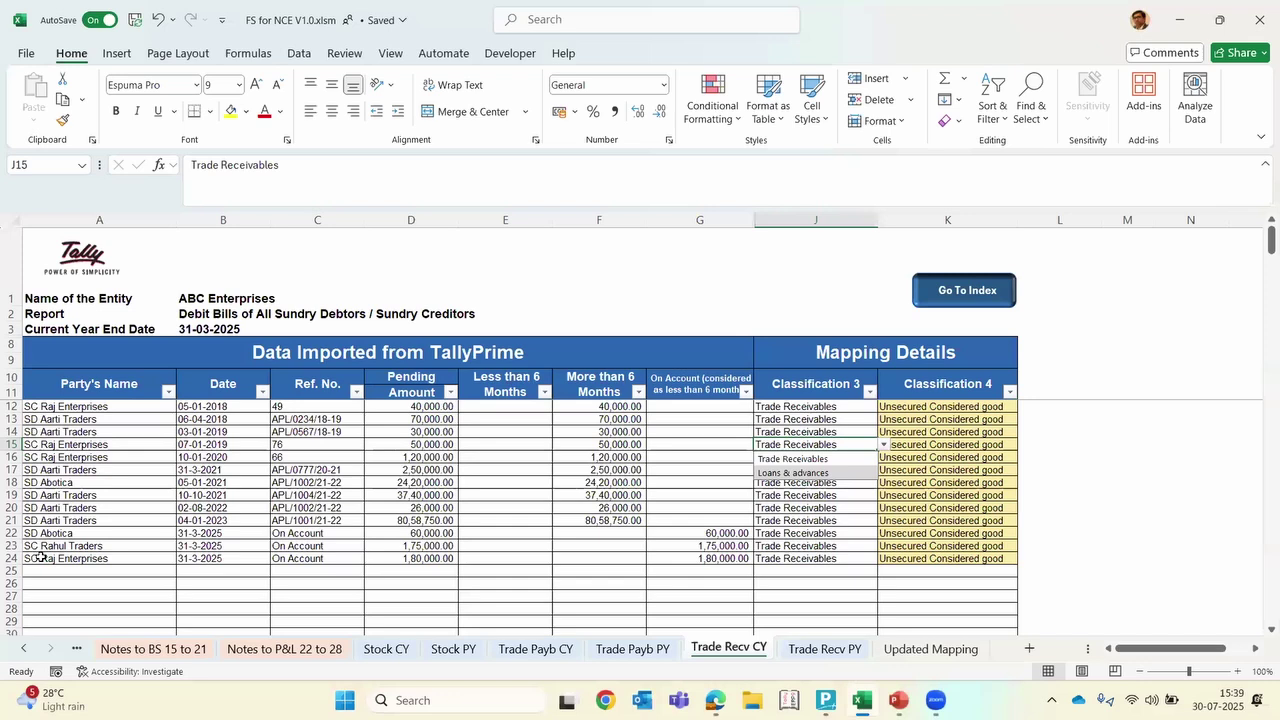
key("Return")
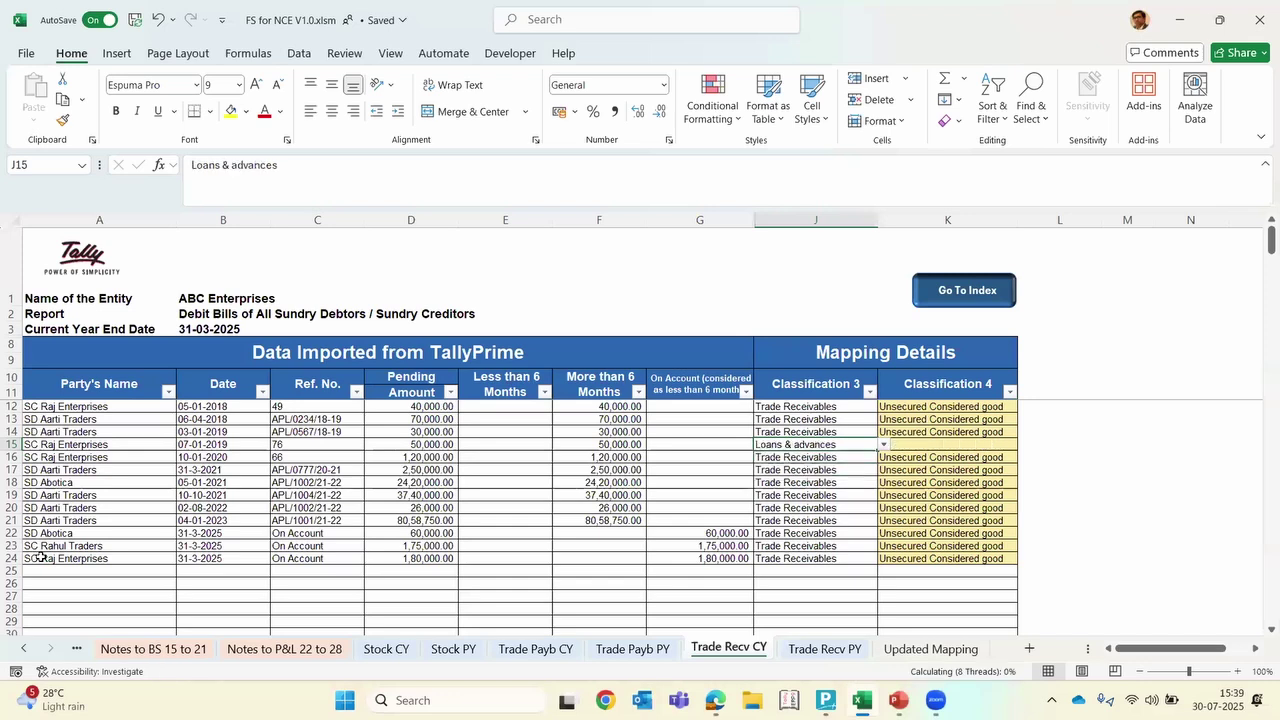
Map Classification 4 of the row 15 bill in K15 to Current Advance to Suppliers
key("Right")
key("alt+Down")
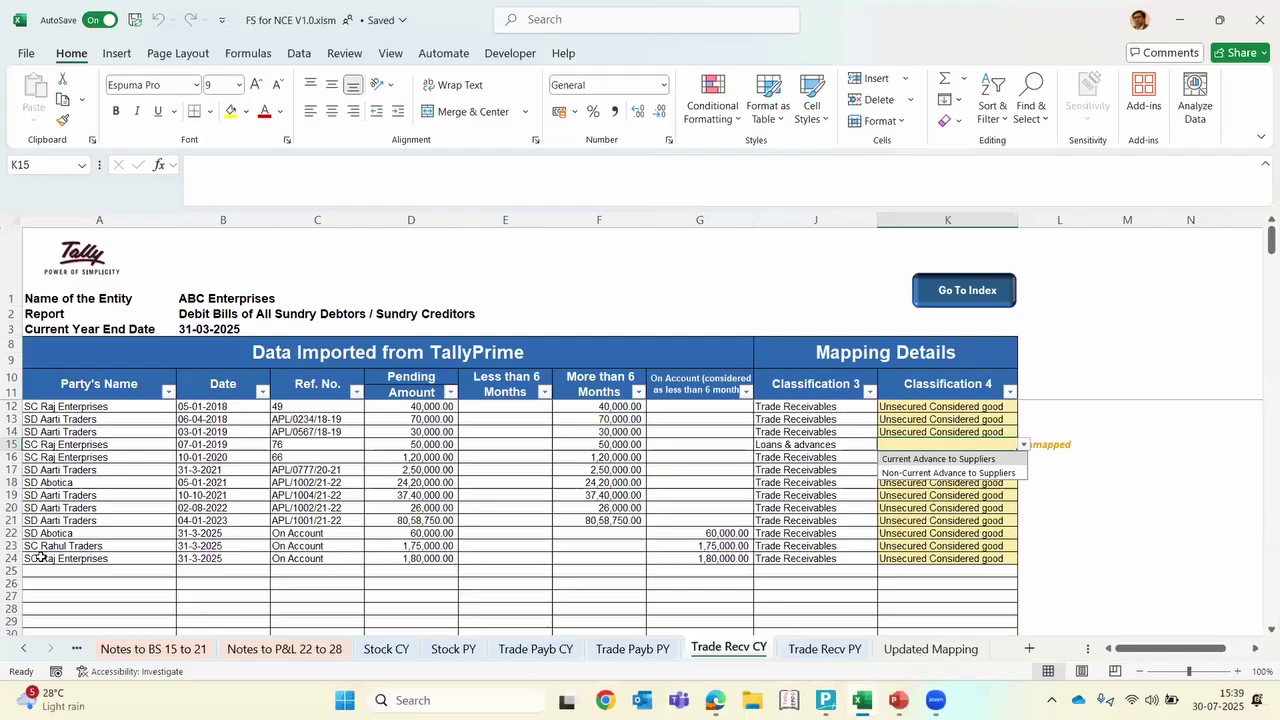
key("Down")
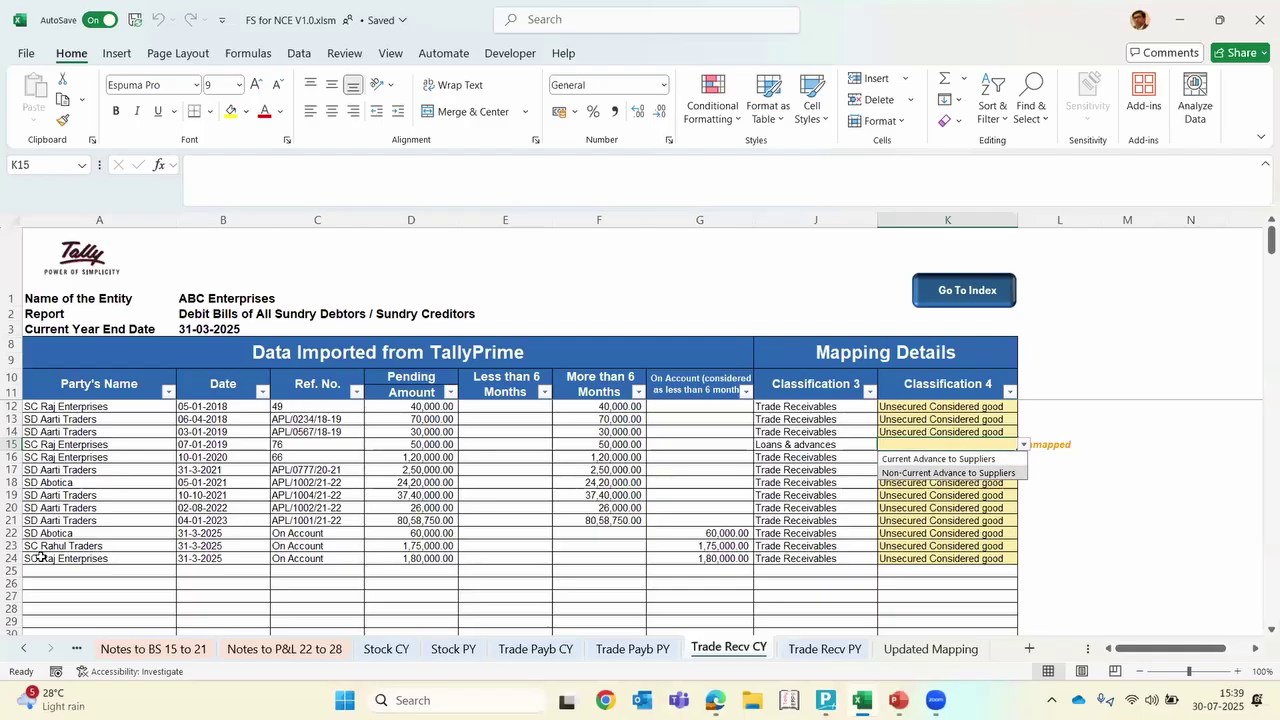
key("Up")
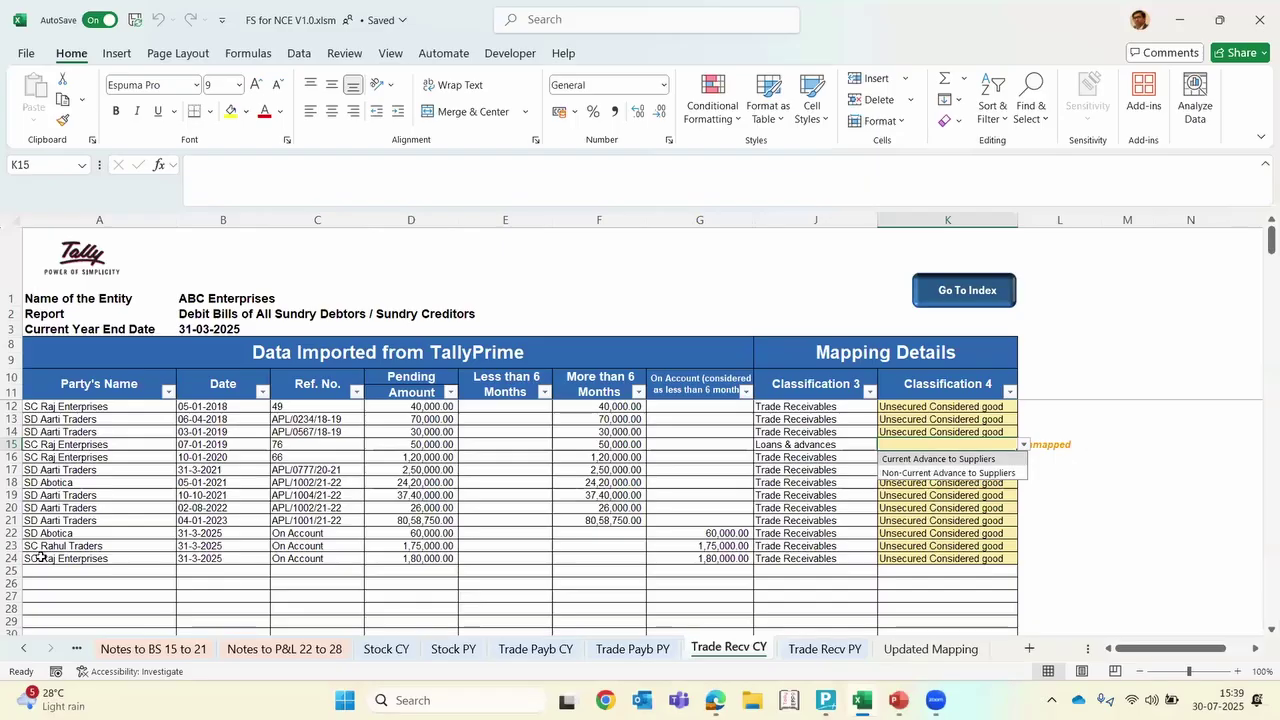
key("Return")
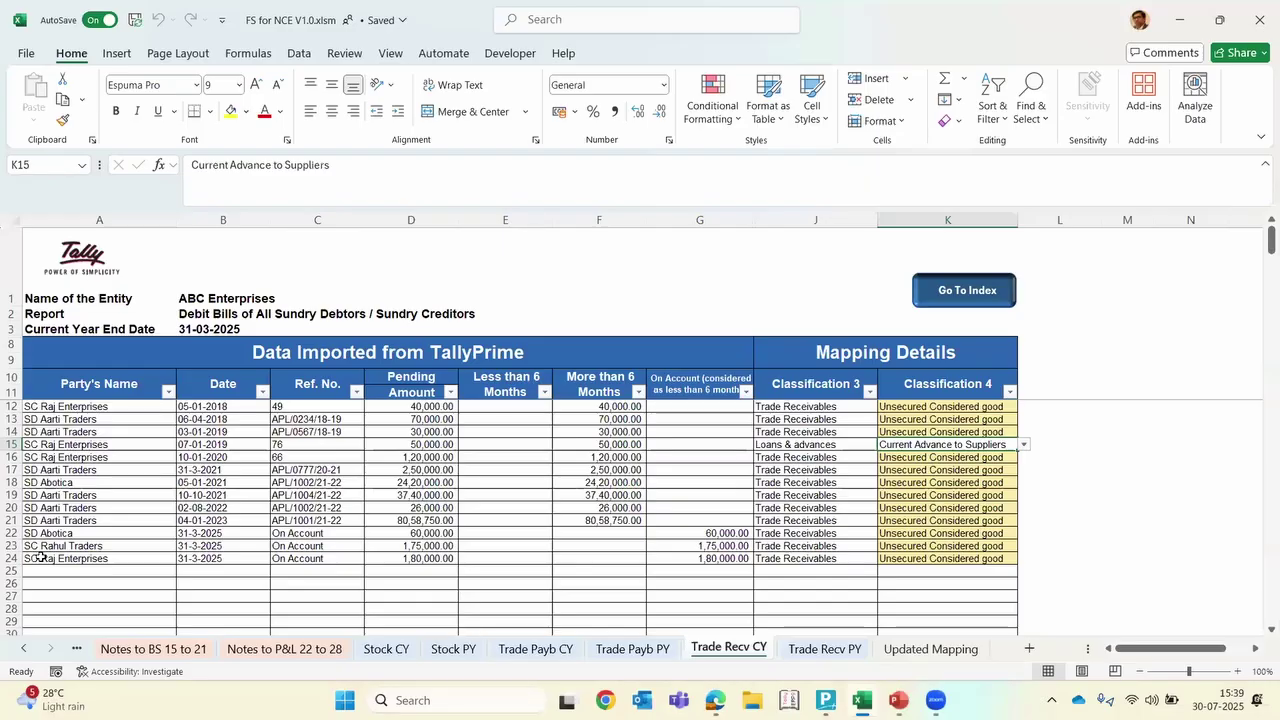
key("Left")
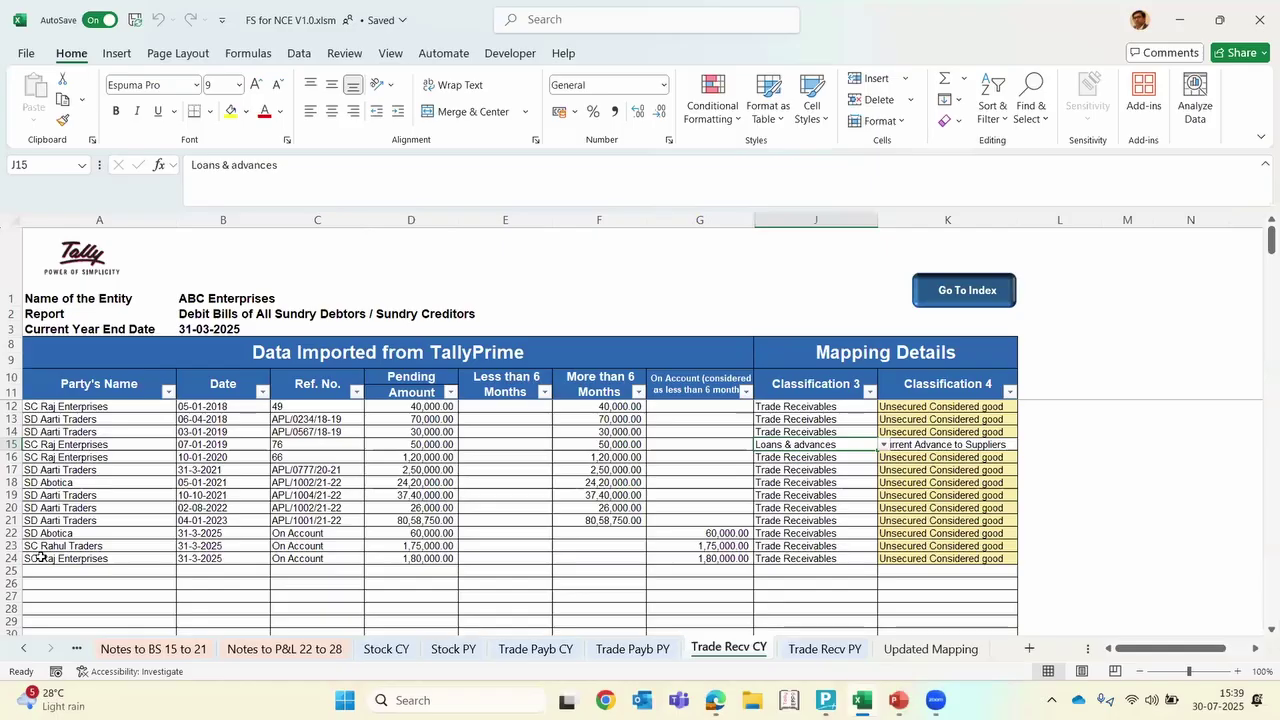
key("Home")
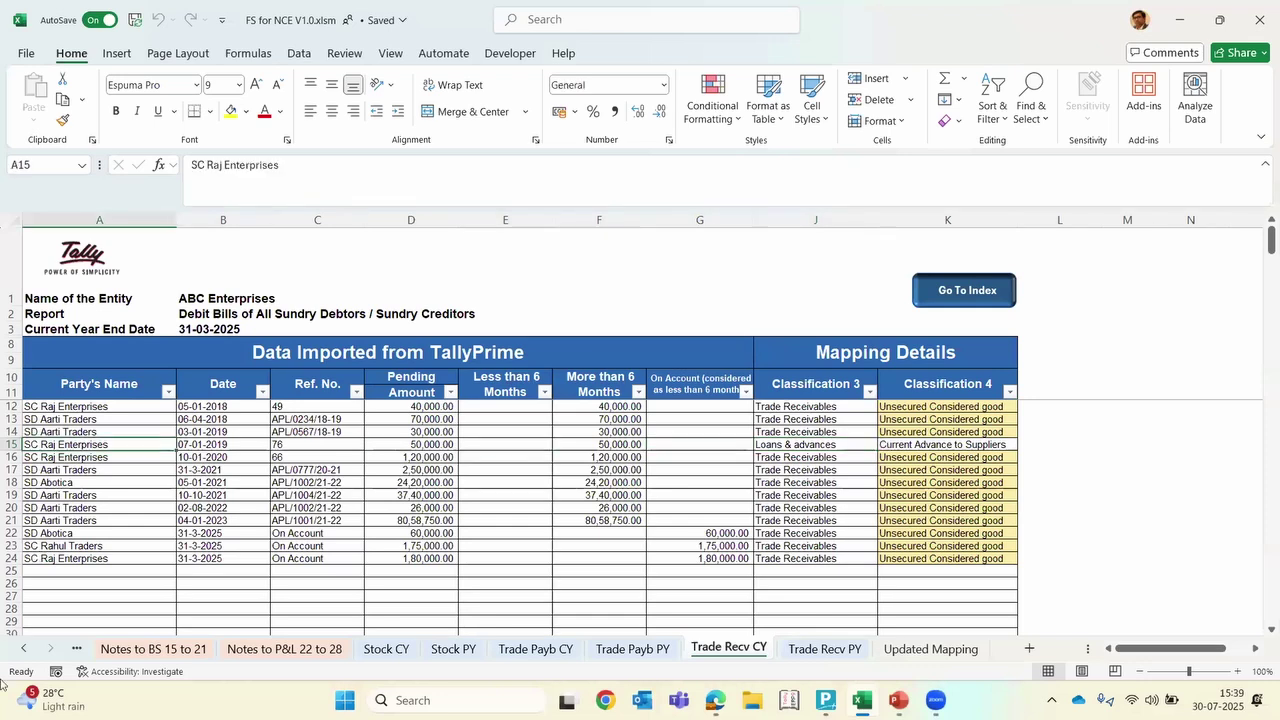
Review the current assets on the Balance Sheet, including trade receivables and short term loans and advances
left_click(24, 649)
left_click(24, 649)
left_click(24, 649)
left_click(24, 649)
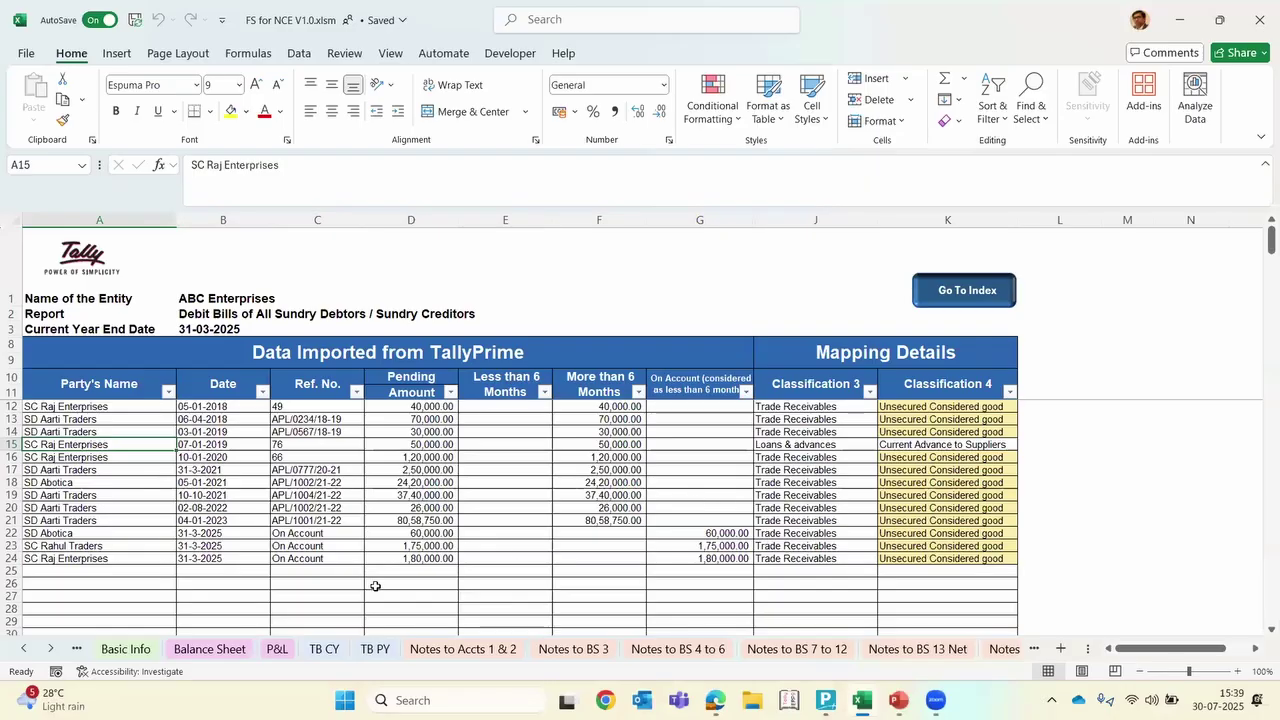
left_click(143, 649)
left_click(210, 650)
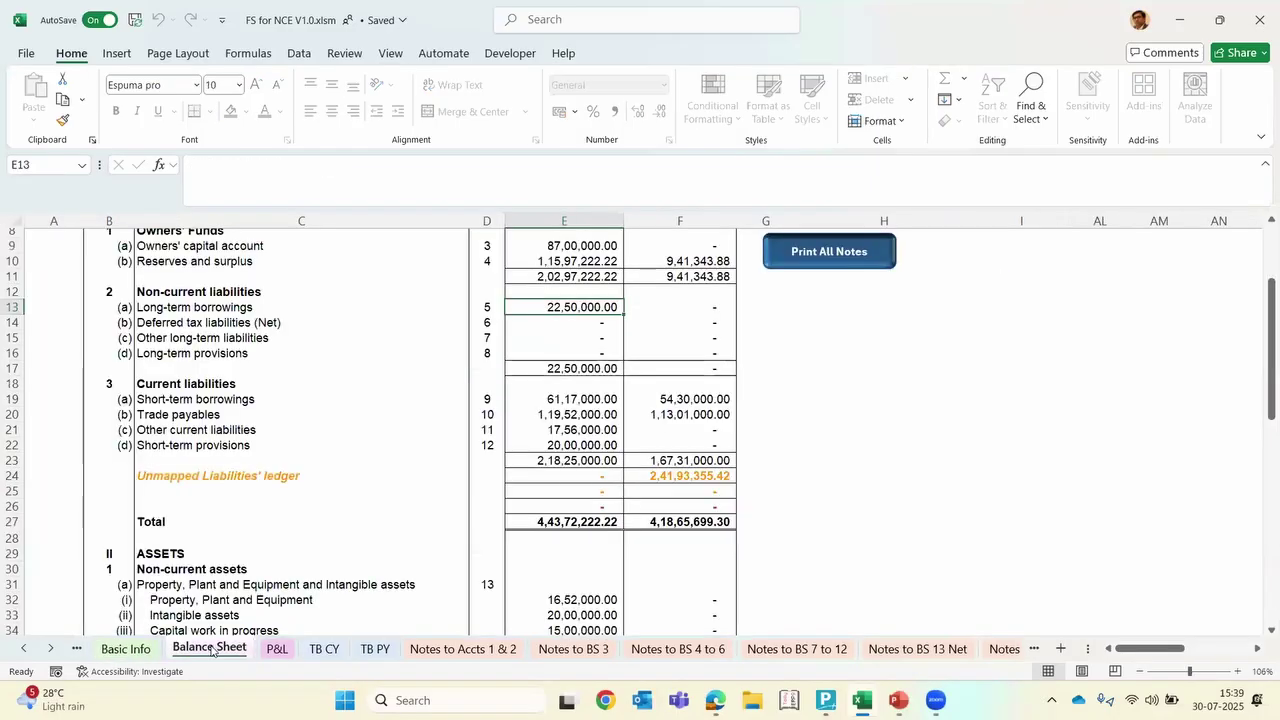
scroll(553, 557, "down", 5)
scroll(553, 557, "down", 4)
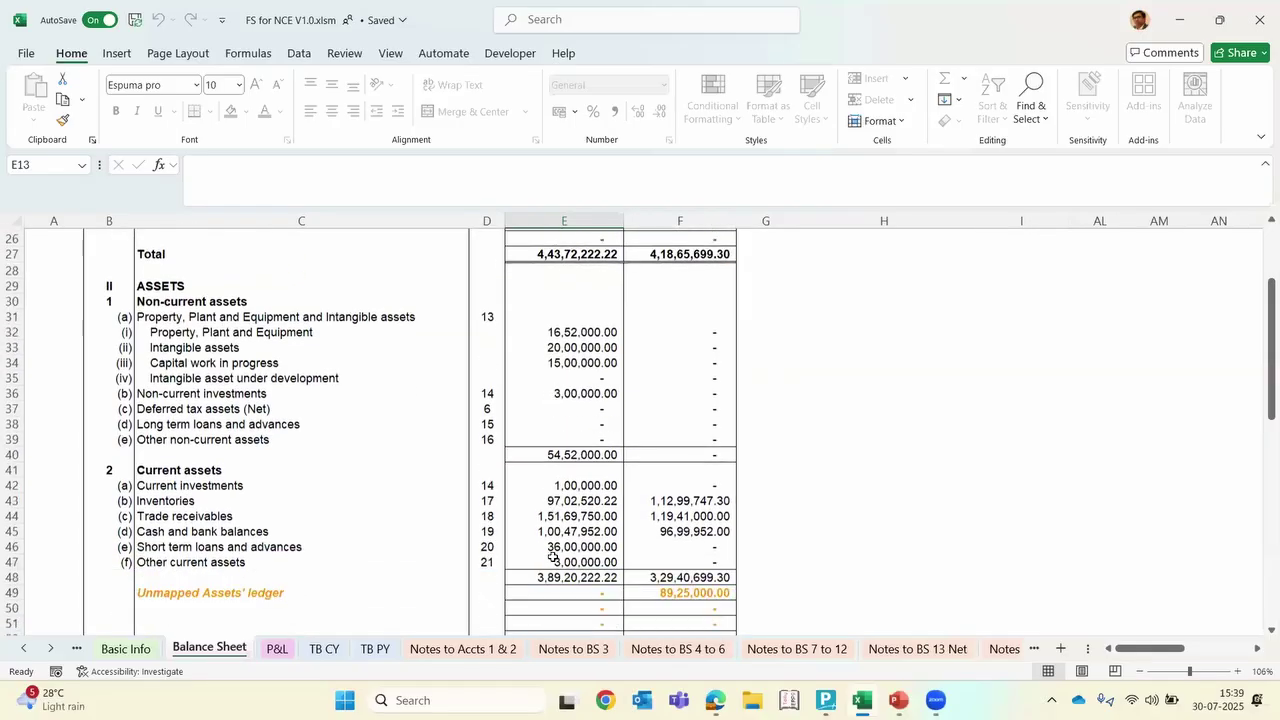
scroll(551, 540, "up", 5)
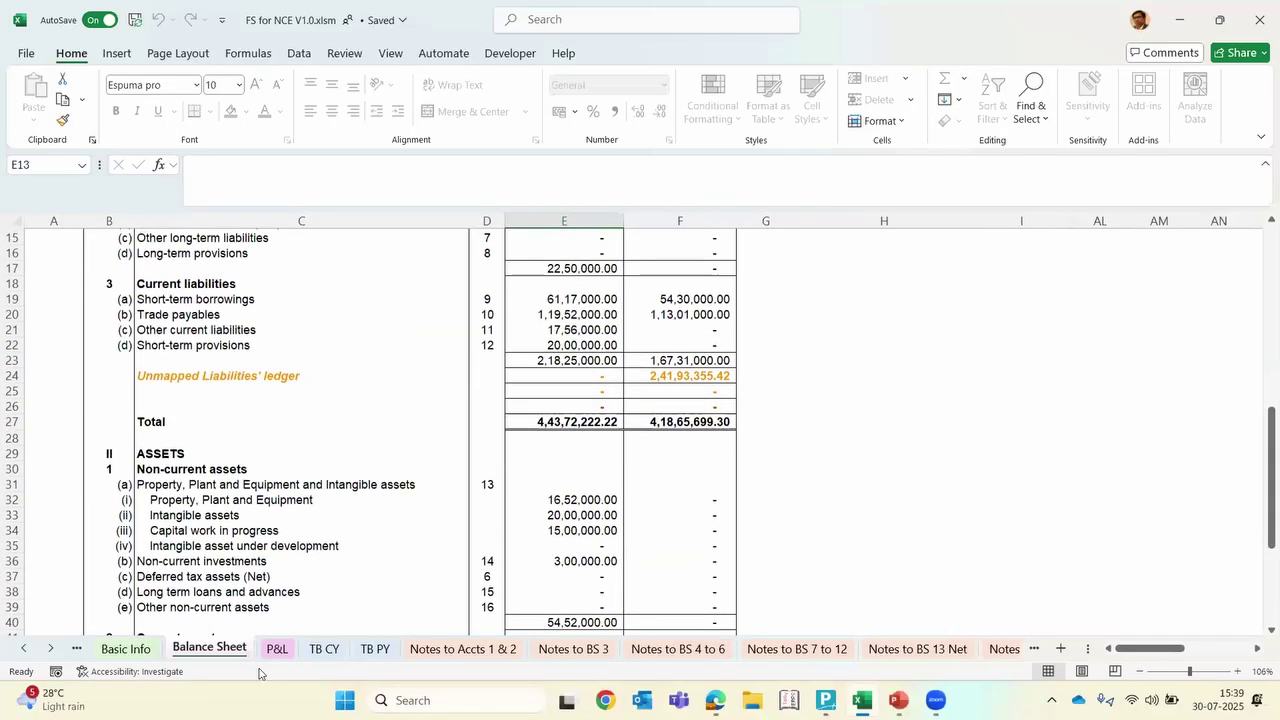
Clear the Classification 4 mapping of the first bill in K12 of Trade Recv CY
left_click(57, 656)
left_click(57, 656)
left_click(57, 656)
left_click(57, 656)
left_click(57, 656)
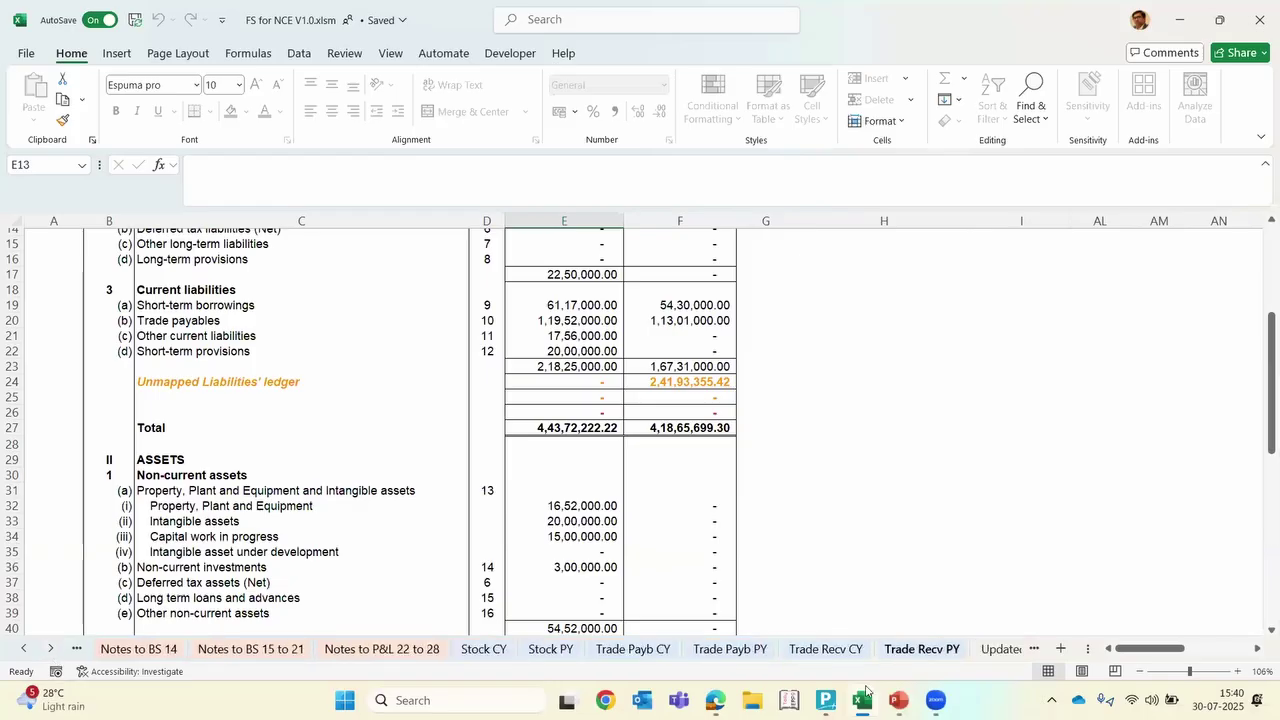
left_click(814, 650)
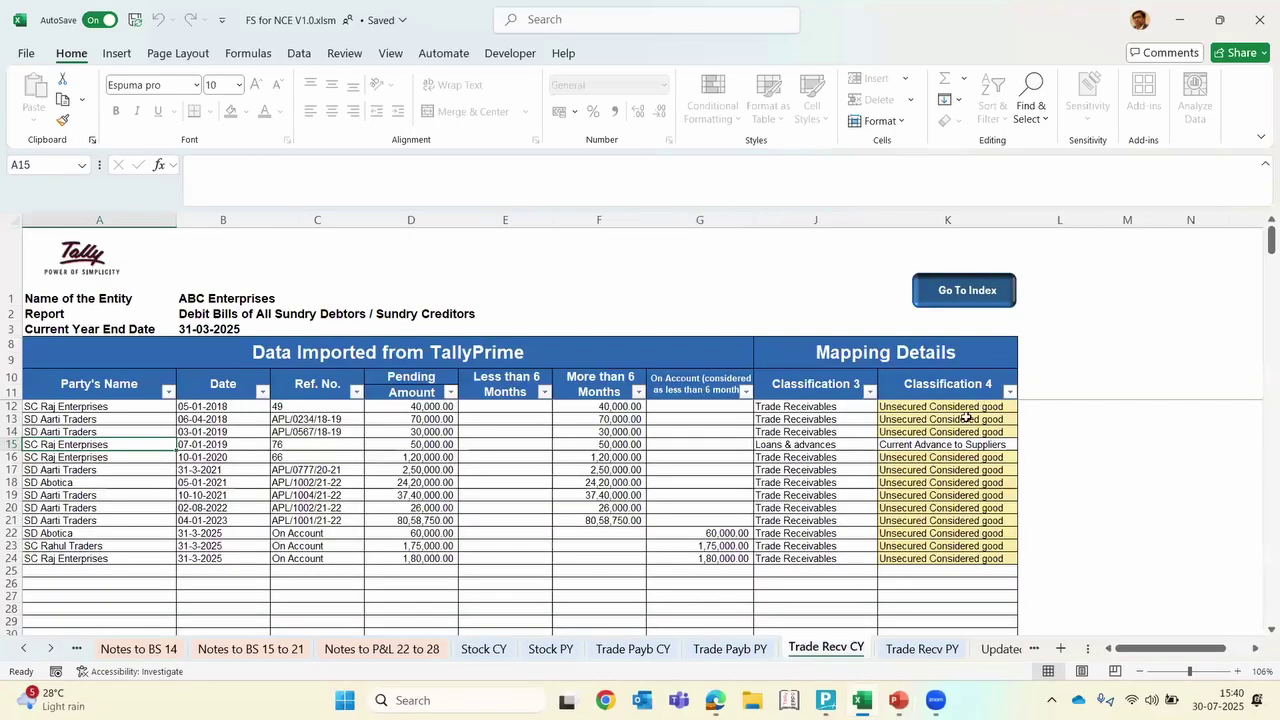
left_click(966, 408)
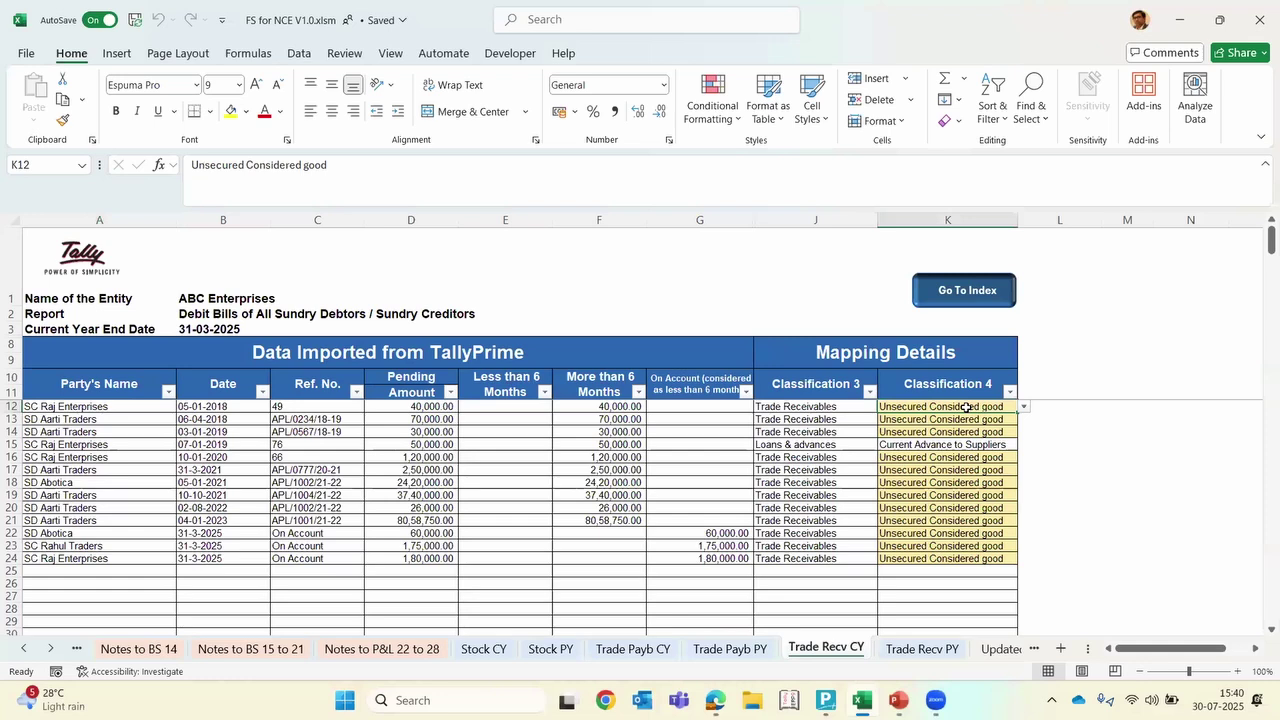
key("Delete")
left_click(1058, 418)
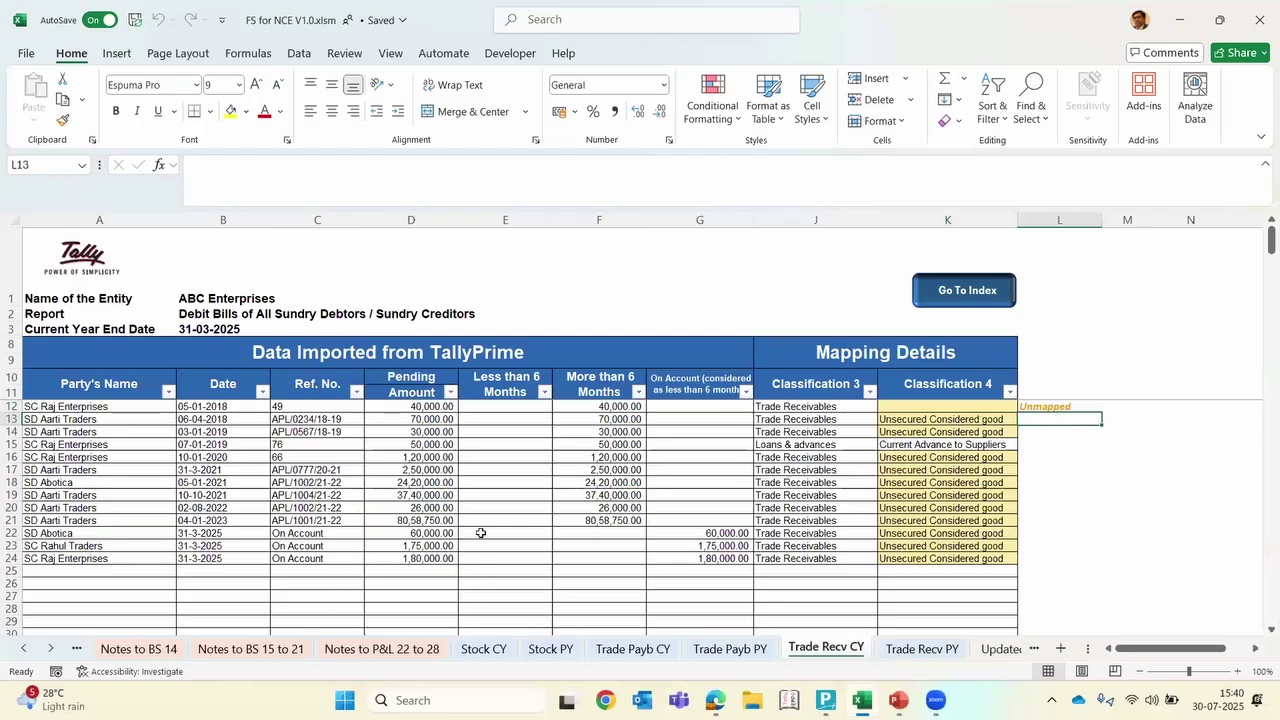
Check the Unmapped Trade Receivable bills amount in E51 of the Balance Sheet
left_click(26, 650)
left_click(26, 650)
left_click(26, 650)
left_click(26, 650)
left_click(26, 650)
left_click(26, 650)
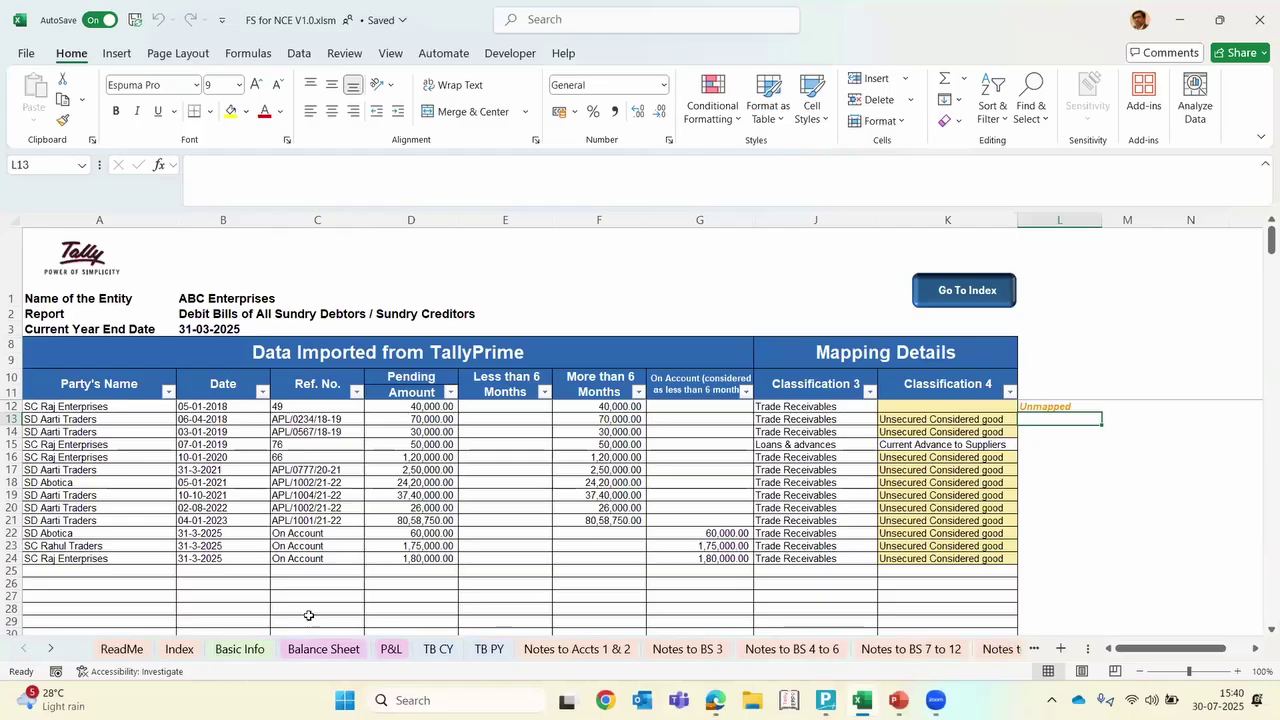
left_click(338, 652)
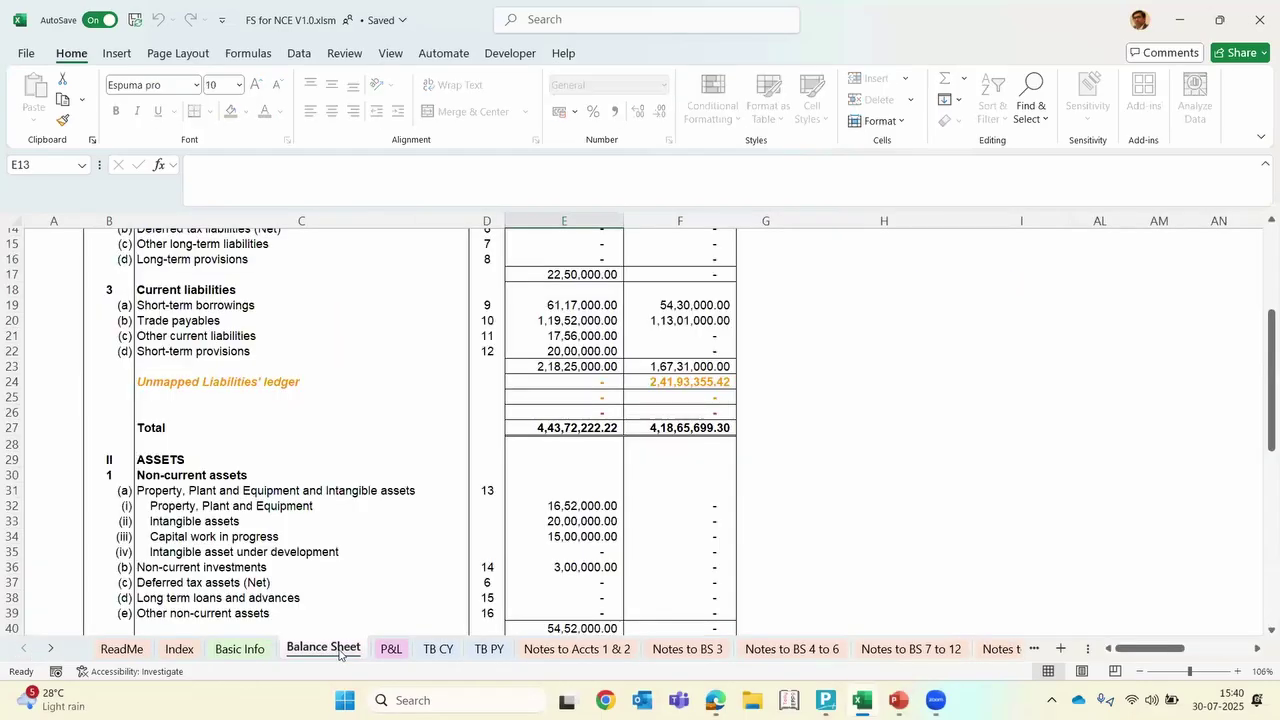
scroll(418, 586, "down", 5)
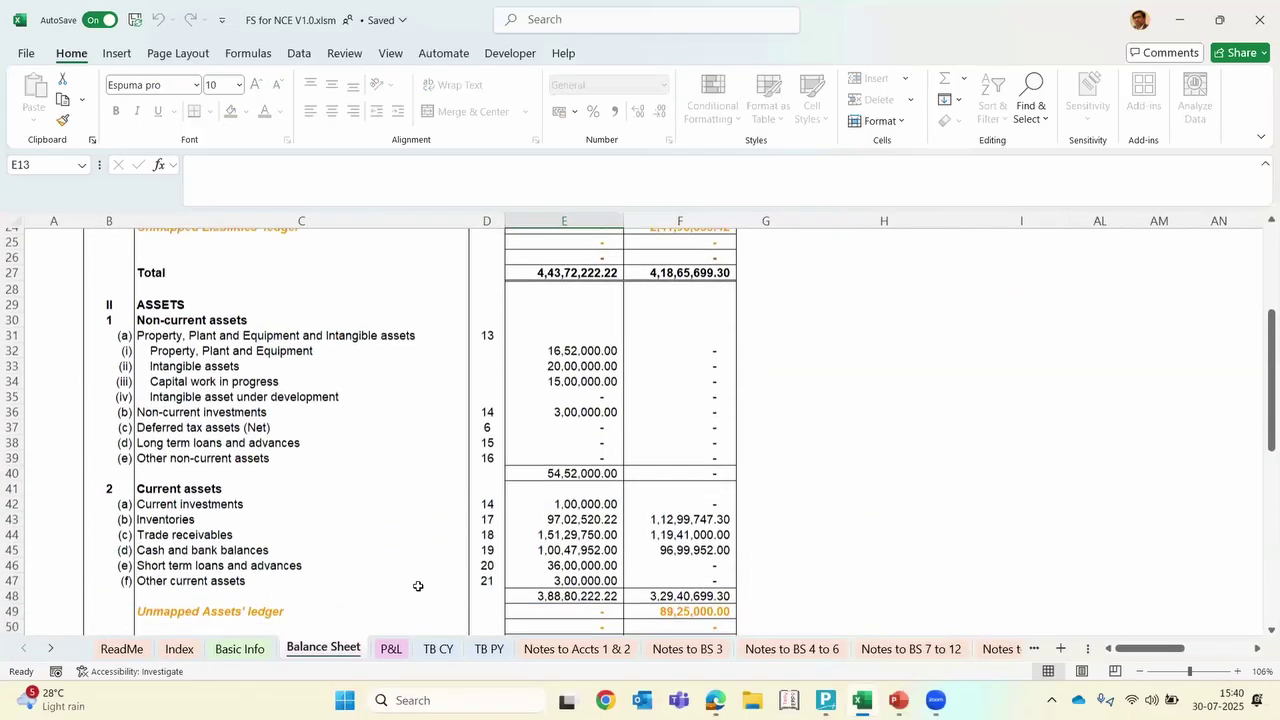
left_click(583, 552)
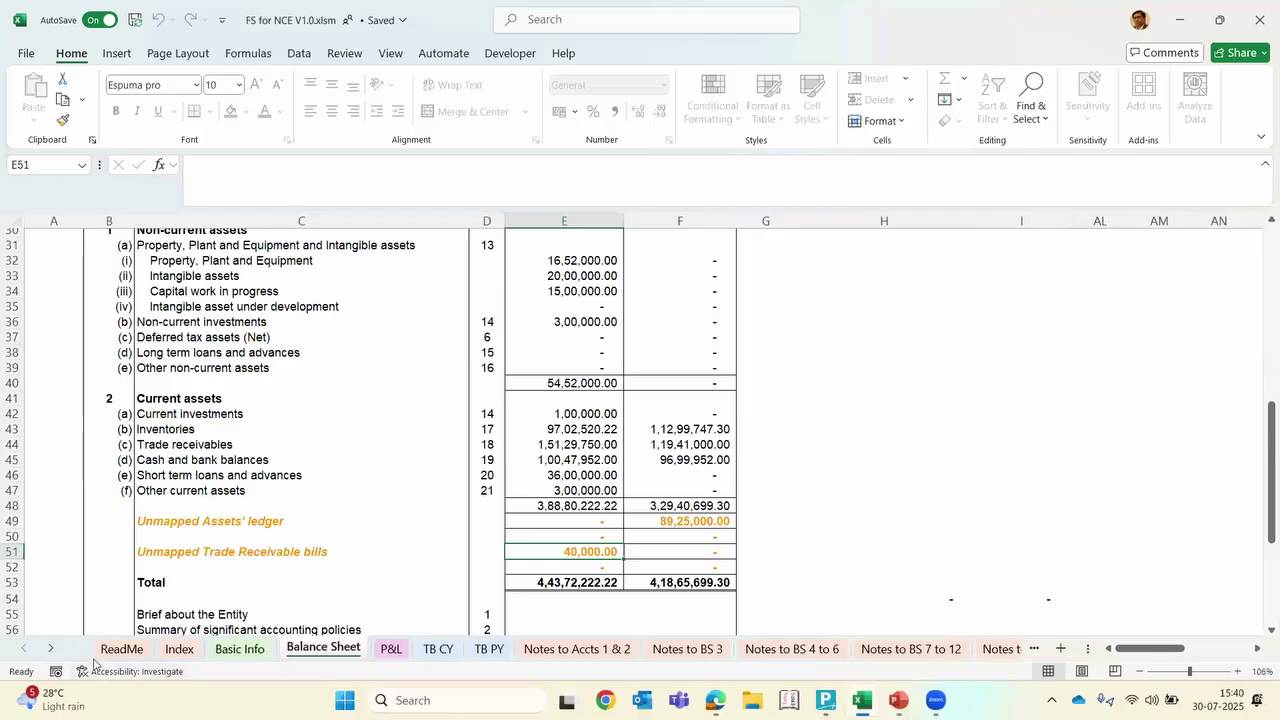
Map Classification 4 of the first bill in K12 of Trade Recv CY to Secured Considered Good
left_click(55, 650)
left_click(52, 650)
left_click(52, 650)
left_click(52, 650)
left_click(928, 650)
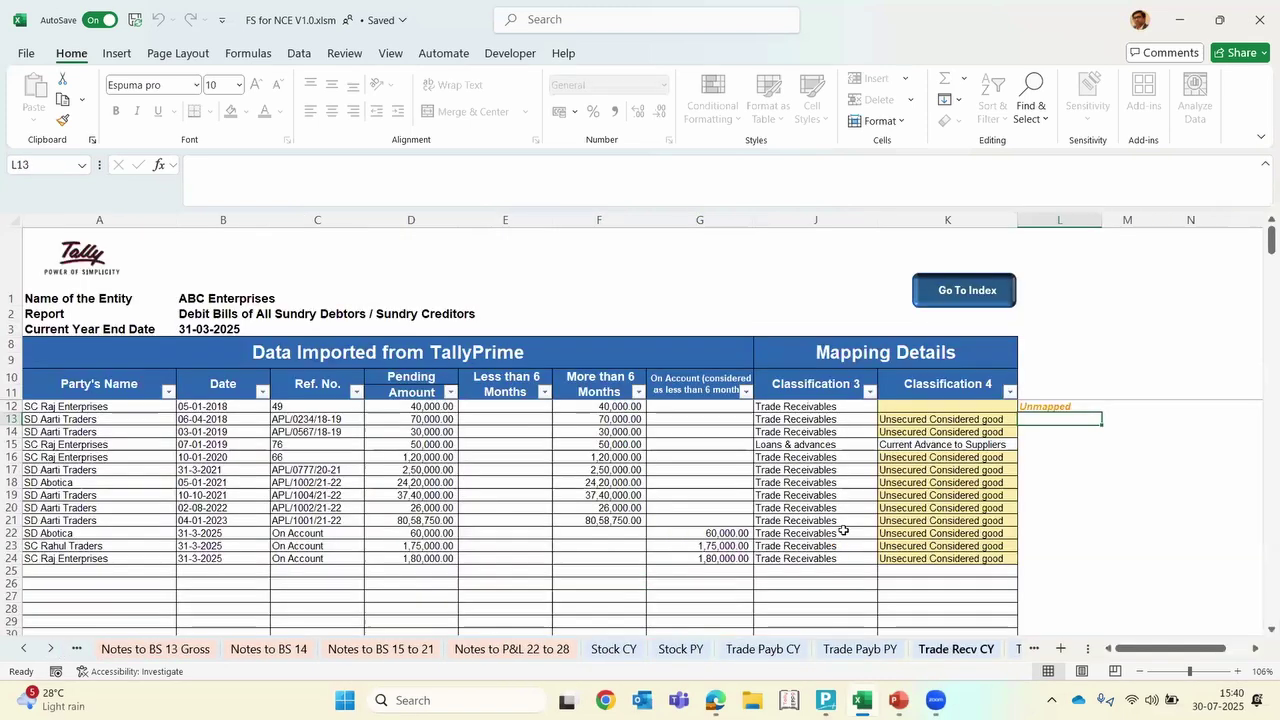
key("Up")
key("Left")
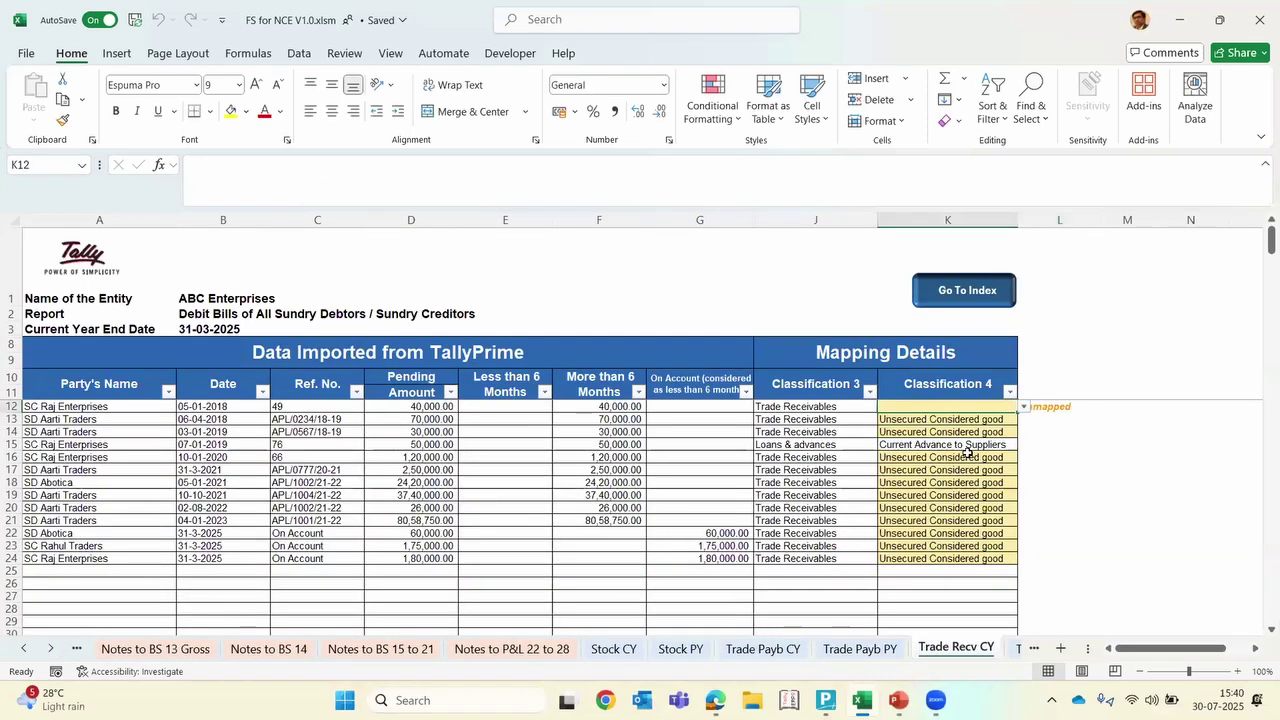
key("alt+Down")
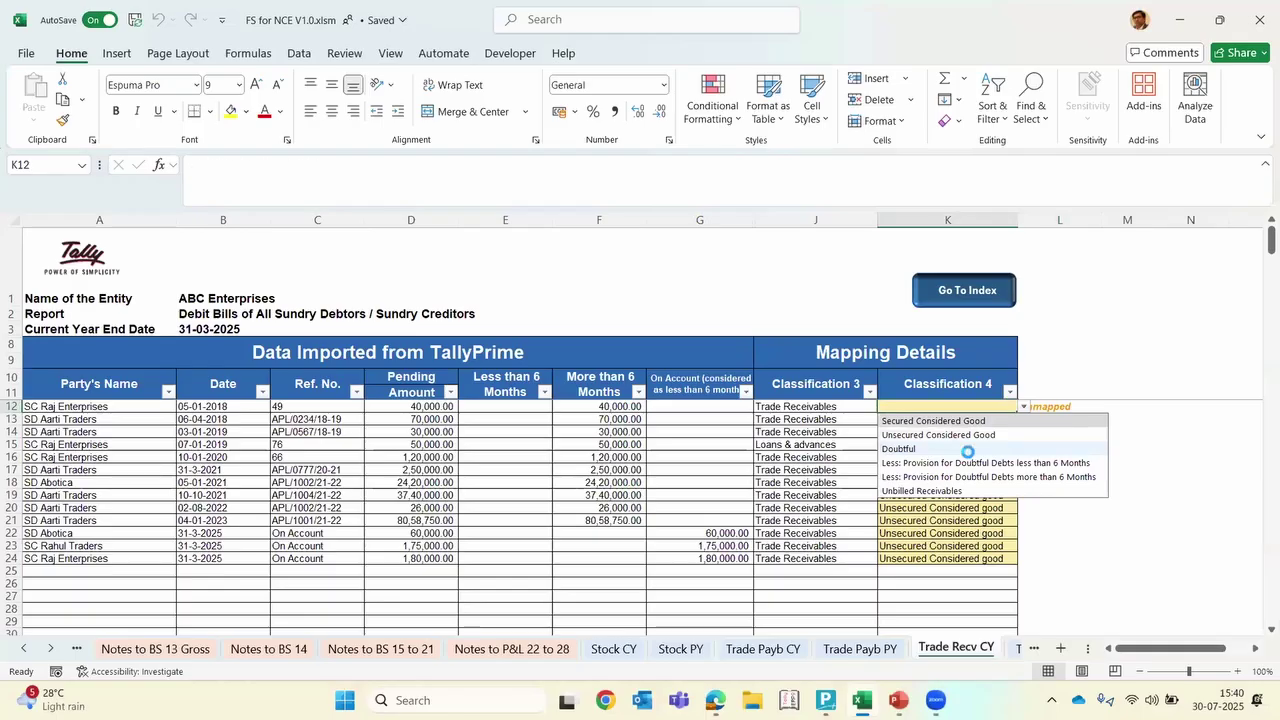
key("Return")
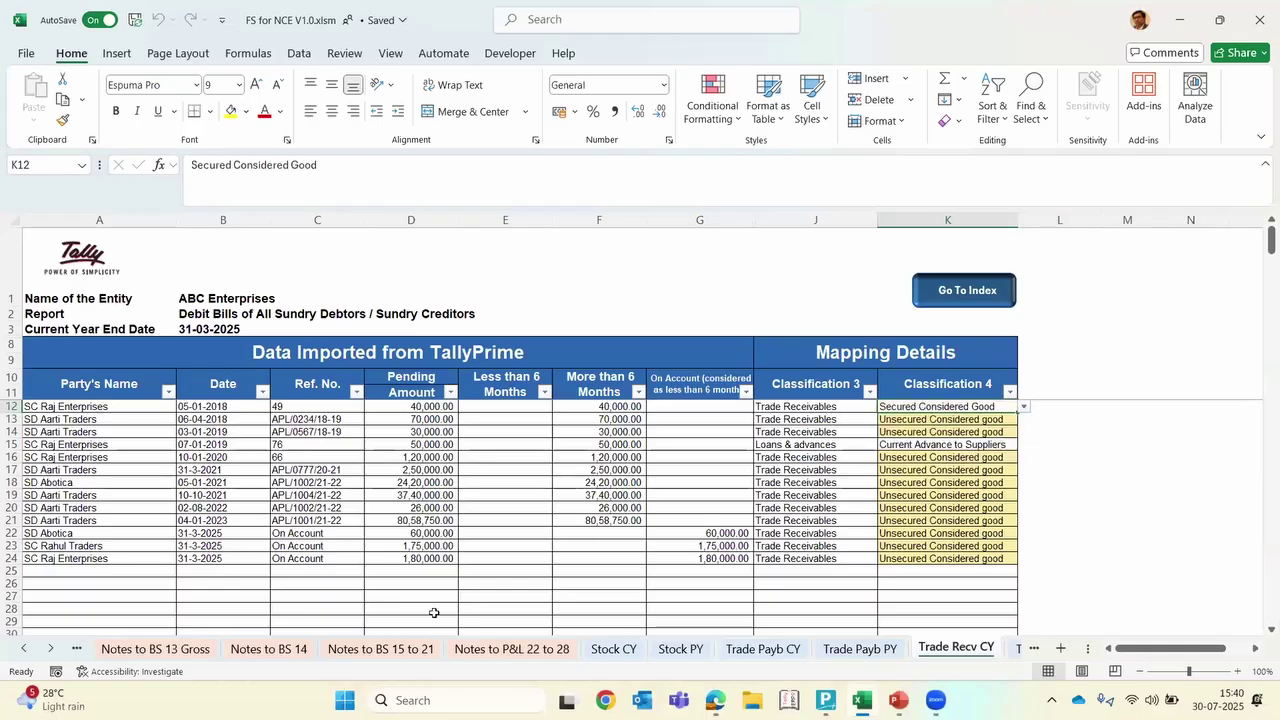
Check the unmapped bills row and the previous-year Unmapped Assets' ledger in F49 of the Balance Sheet
left_click(20, 650)
left_click_drag(20, 655, 20, 655)
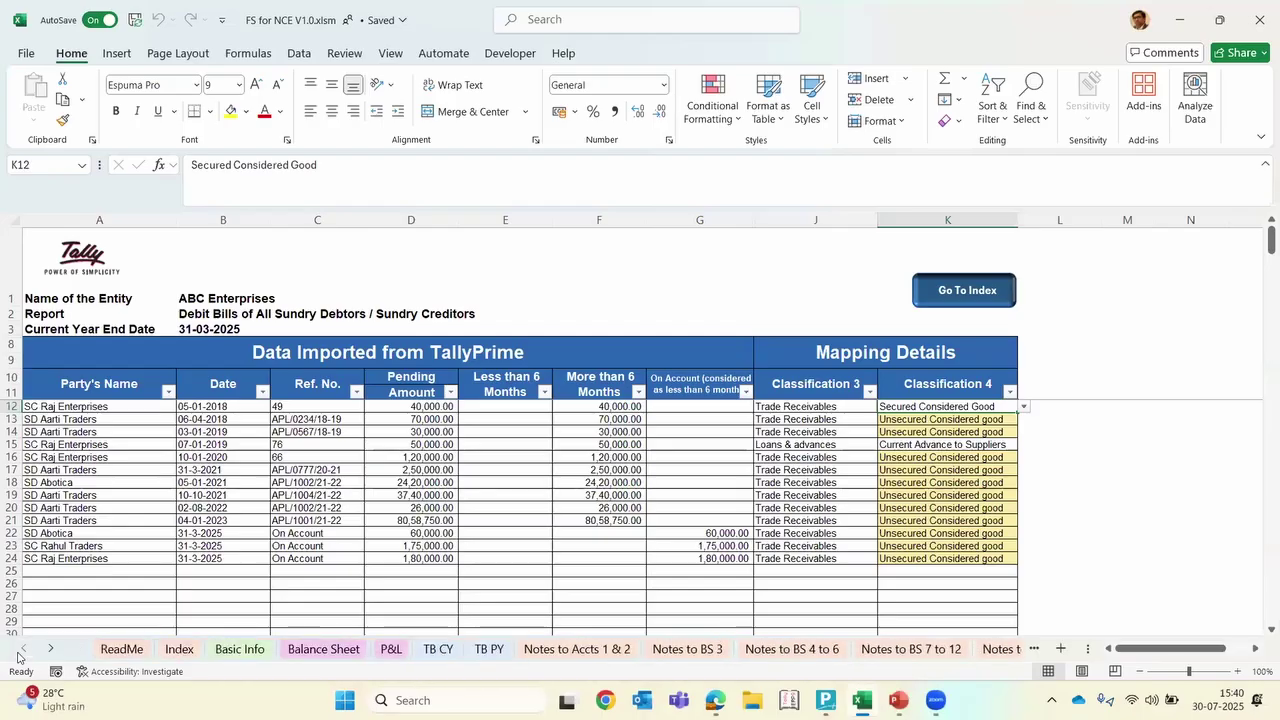
left_click(323, 649)
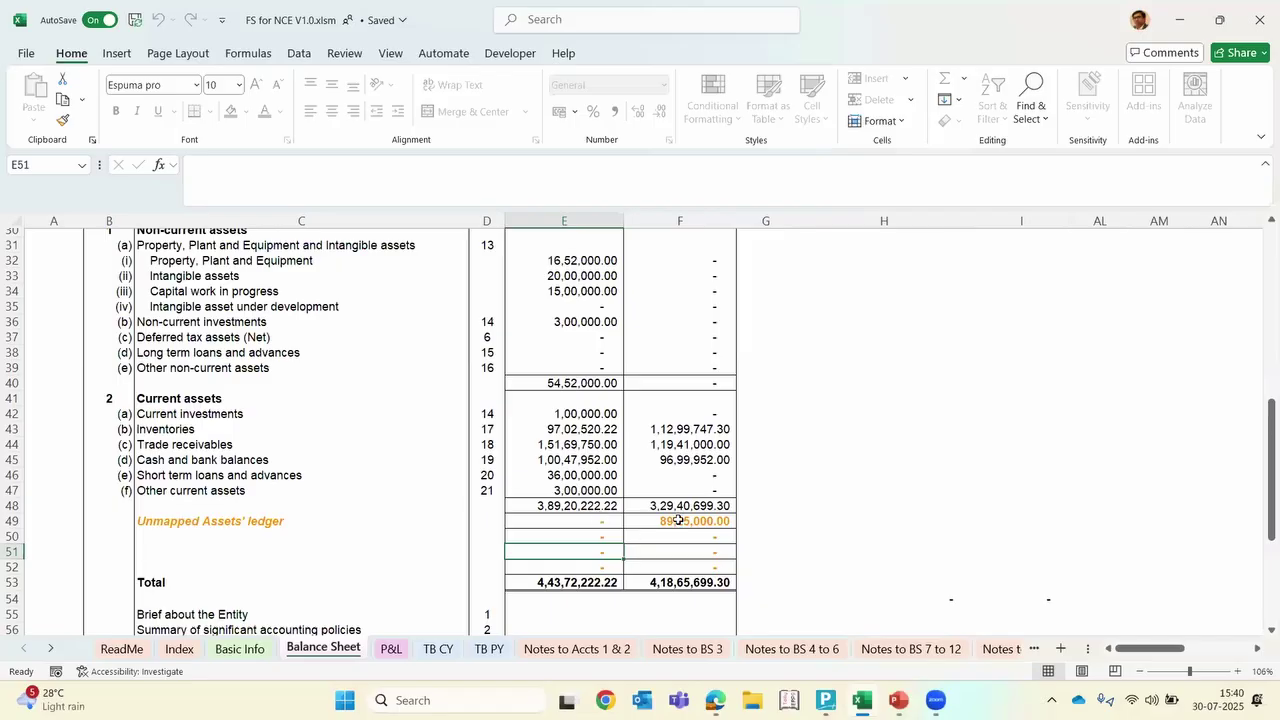
left_click(678, 520)
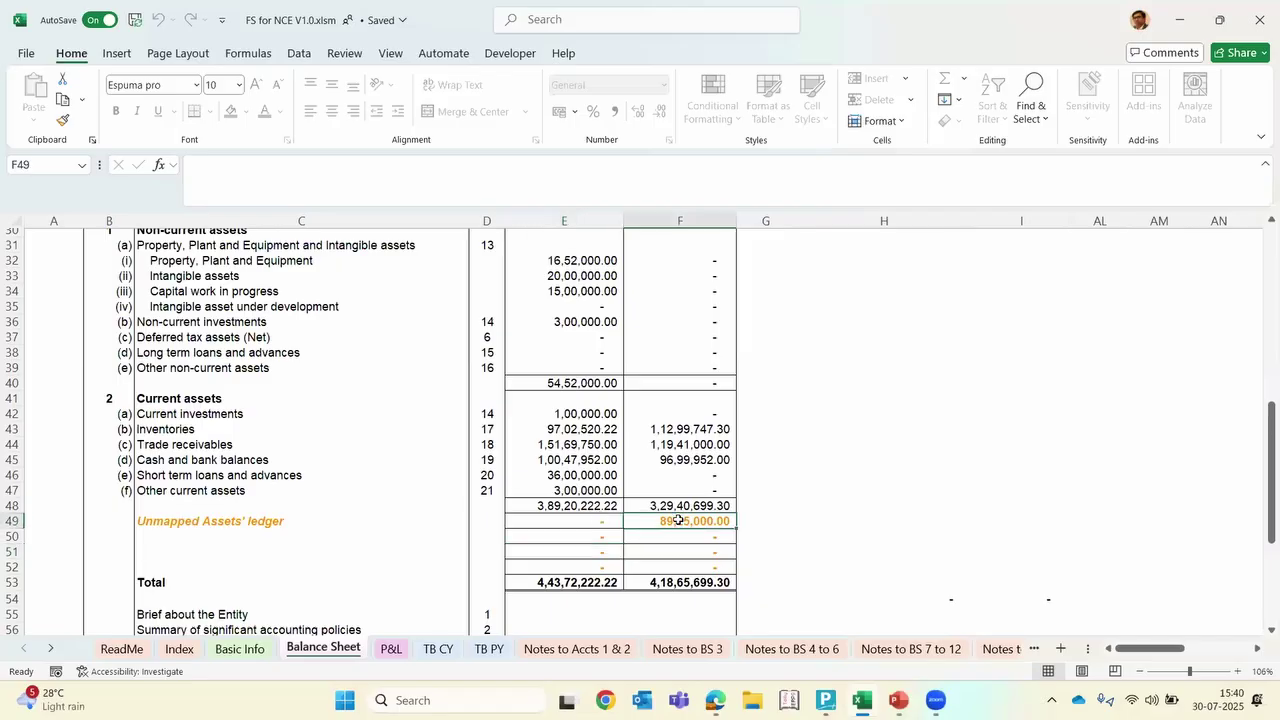
Check the previous-year Unmapped Liabilities' ledger in F24 and review the Balance Sheet's equity and liabilities section
scroll(678, 520, "up", 6)
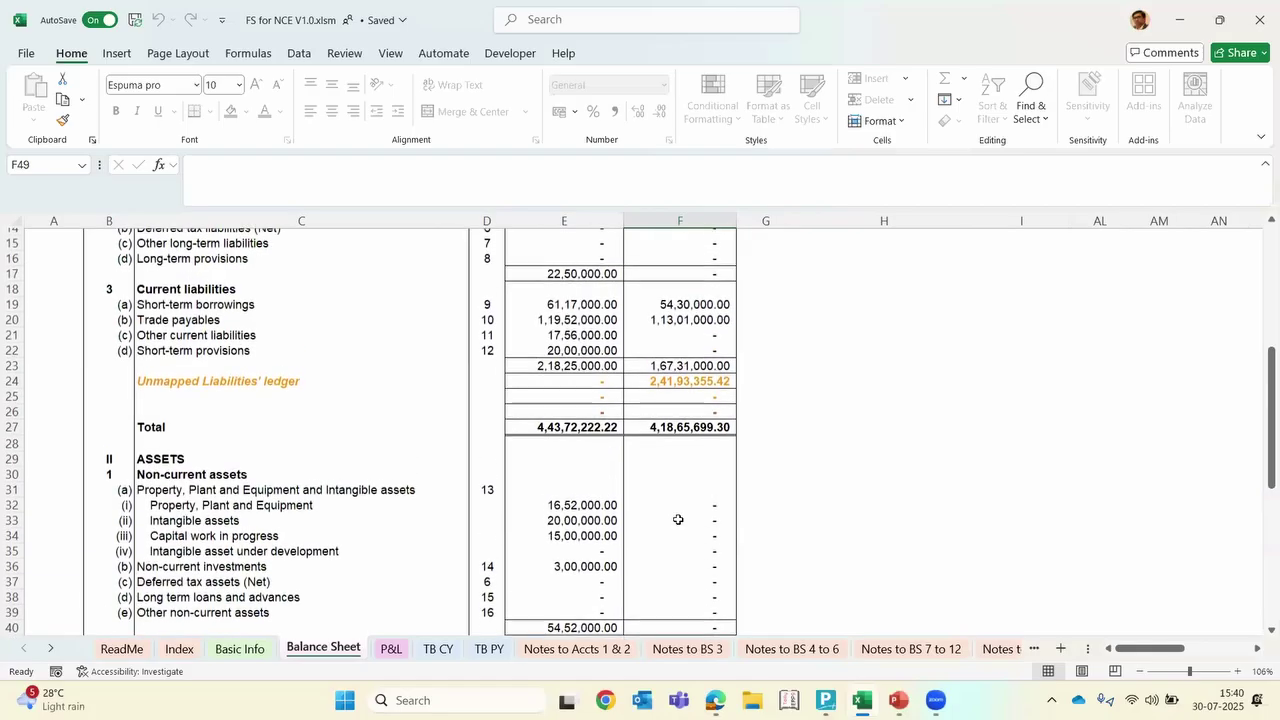
left_click(252, 542)
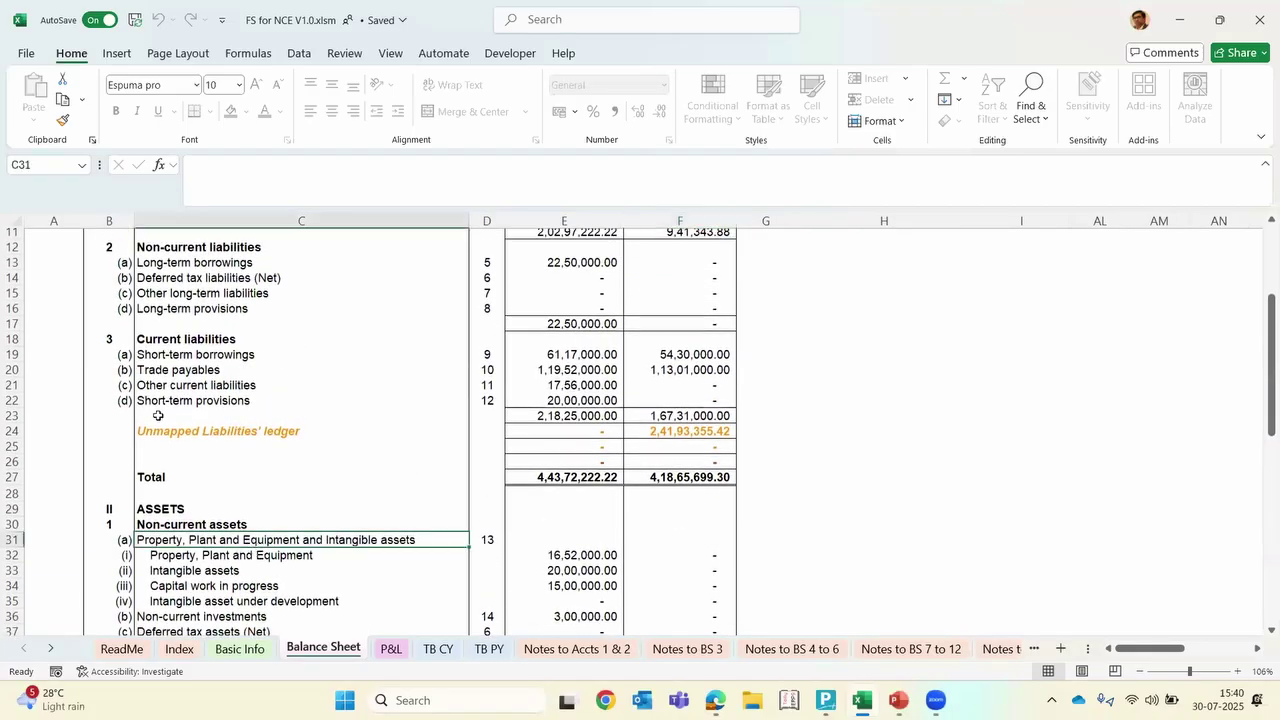
left_click(158, 432)
left_click(669, 431)
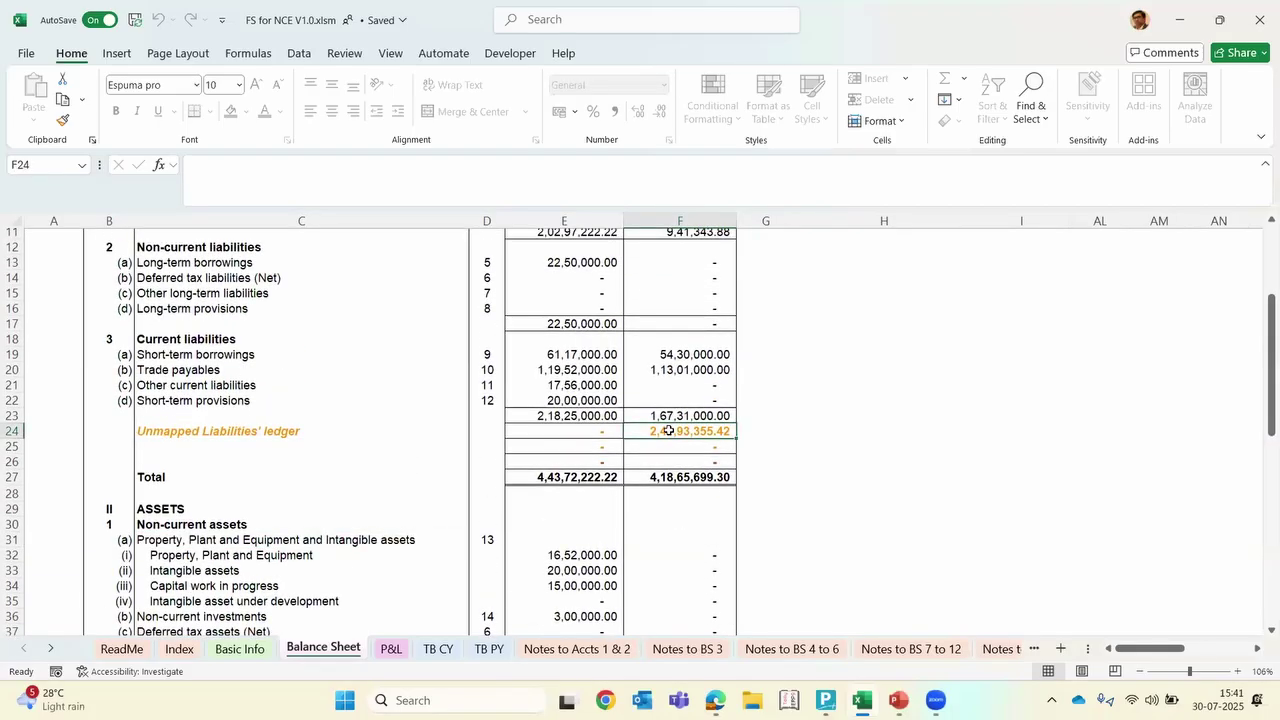
scroll(669, 430, "up", 3)
scroll(660, 428, "up", 1)
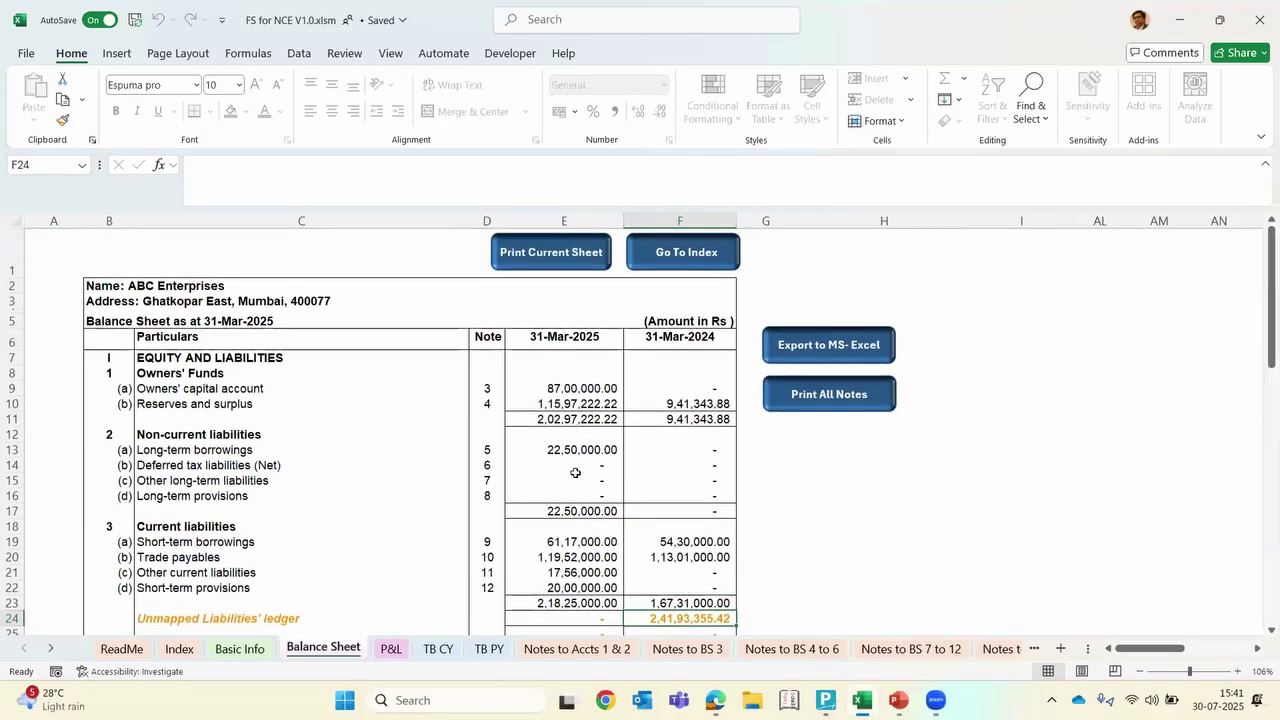
left_click(434, 523)
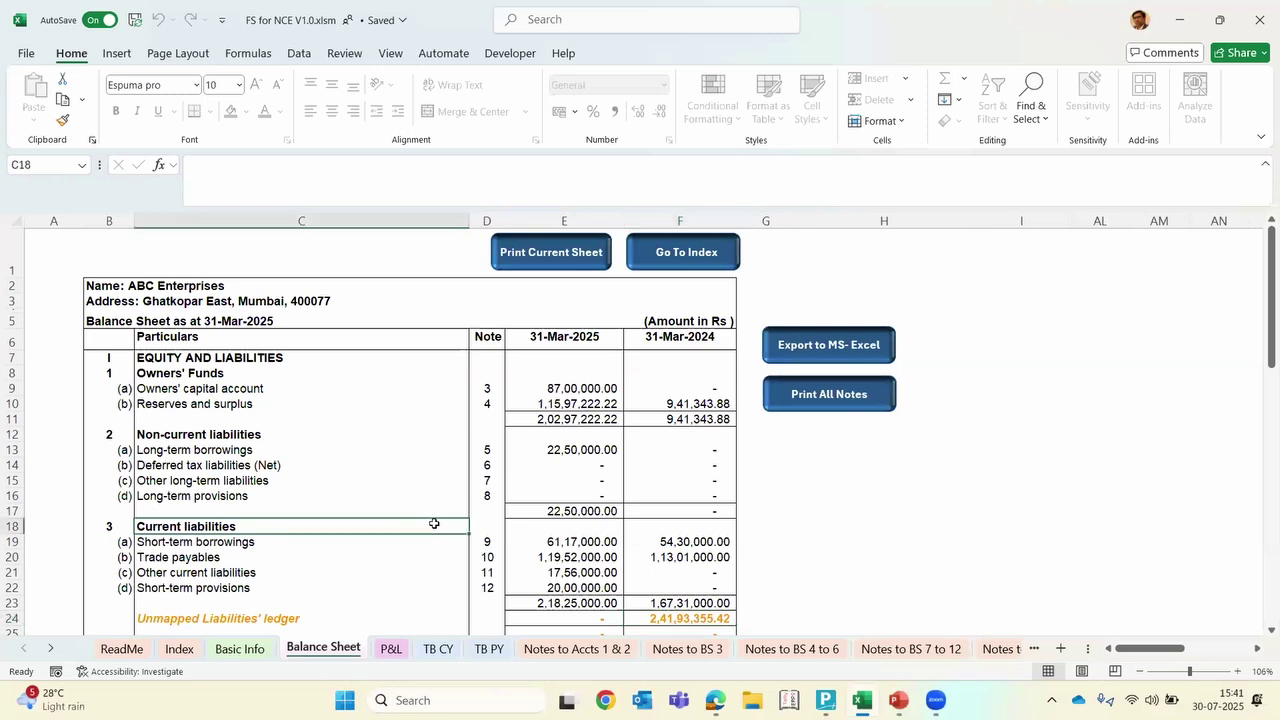
Locate the Stock CY and Stock PY sheets in the workbook
left_click(48, 656)
left_click(48, 656)
left_click(48, 656)
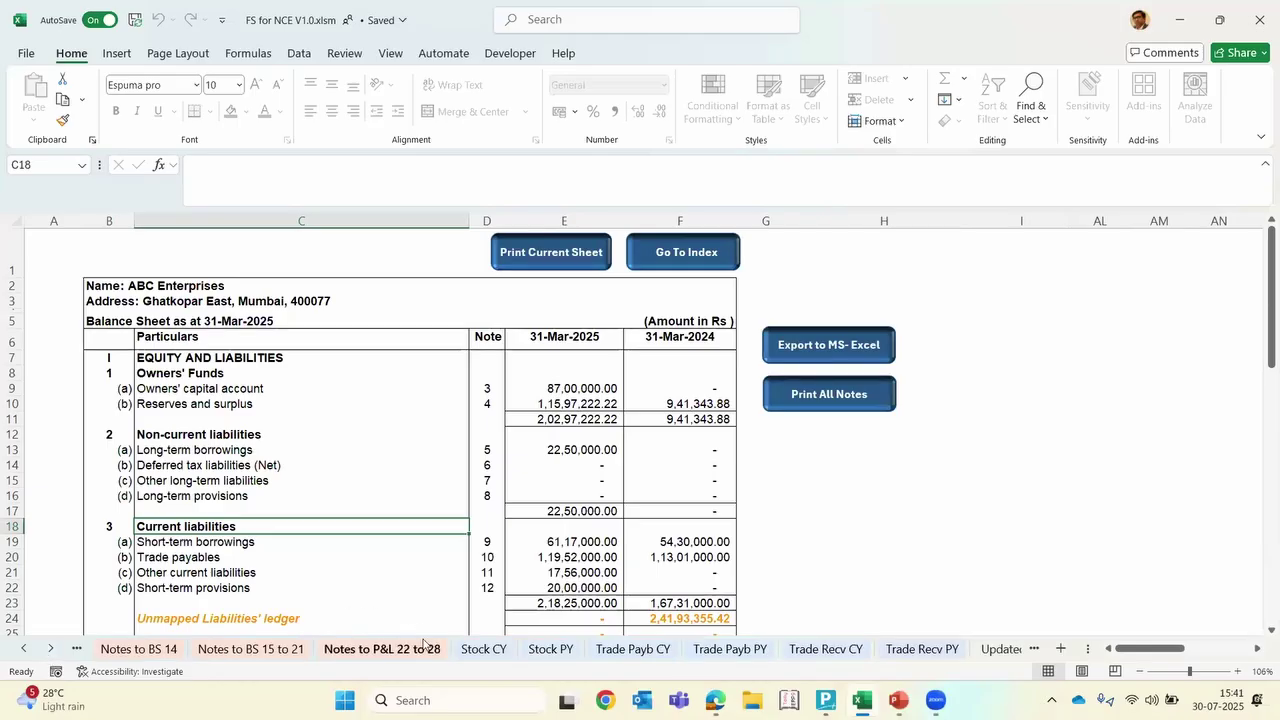
left_click(487, 650)
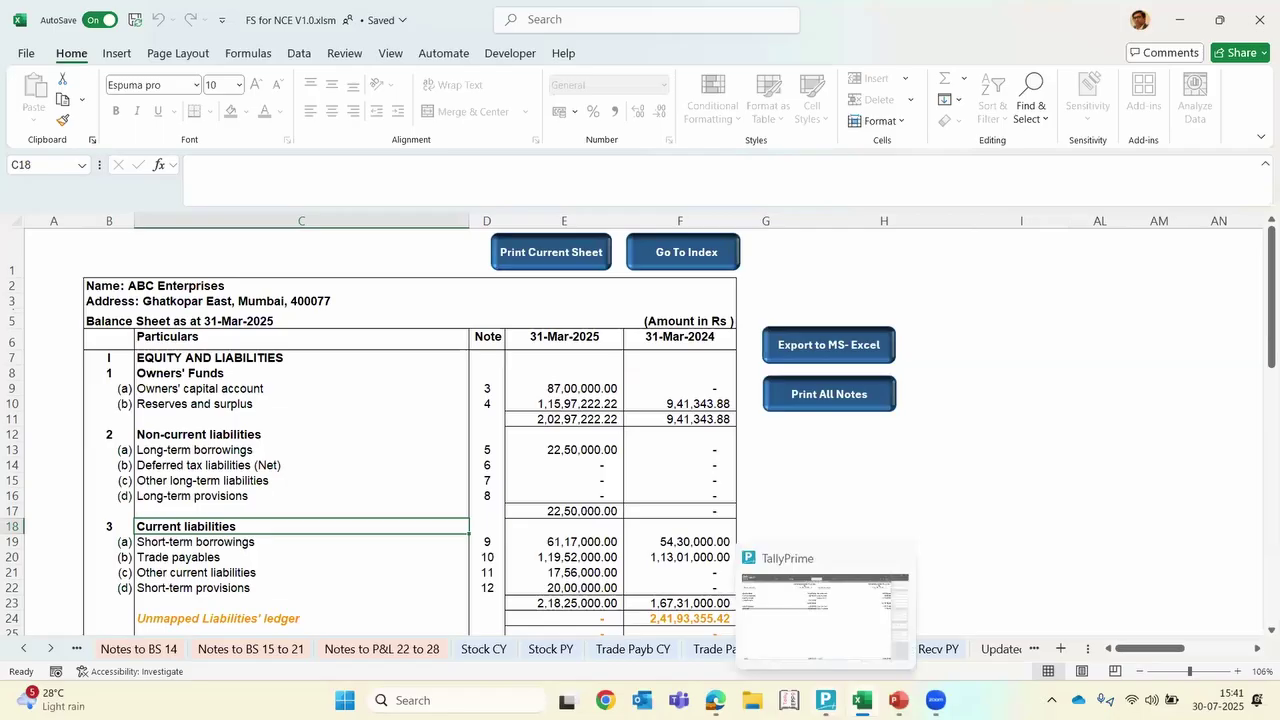
Switch to TallyPrime and open the Balance Sheet report in place of the Profit & Loss A/c
left_click(825, 700)
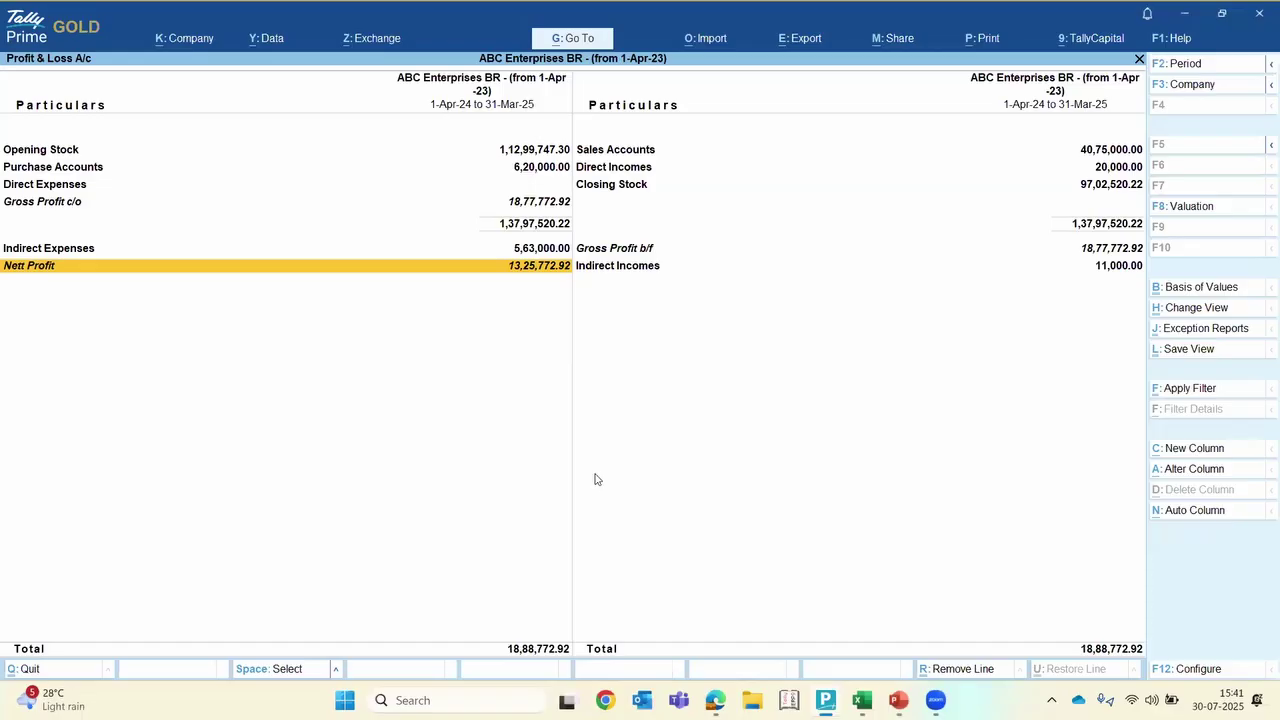
key("Escape")
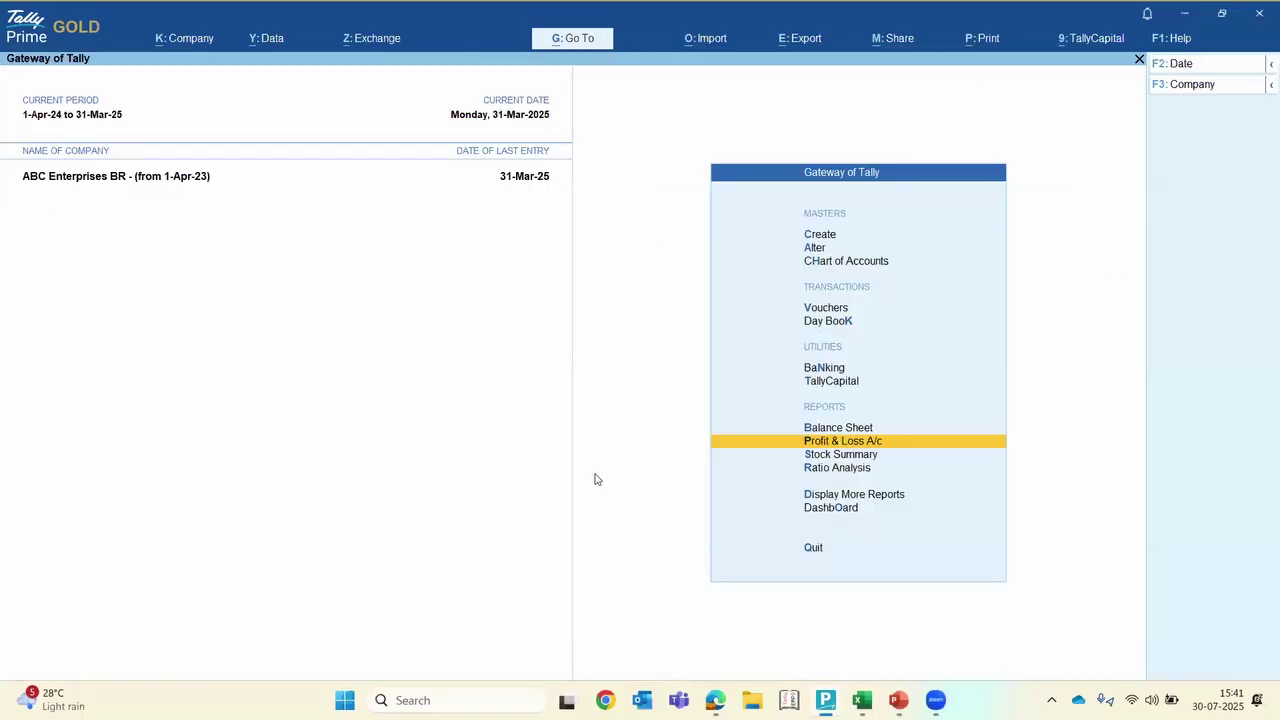
key("Up")
key("Return")
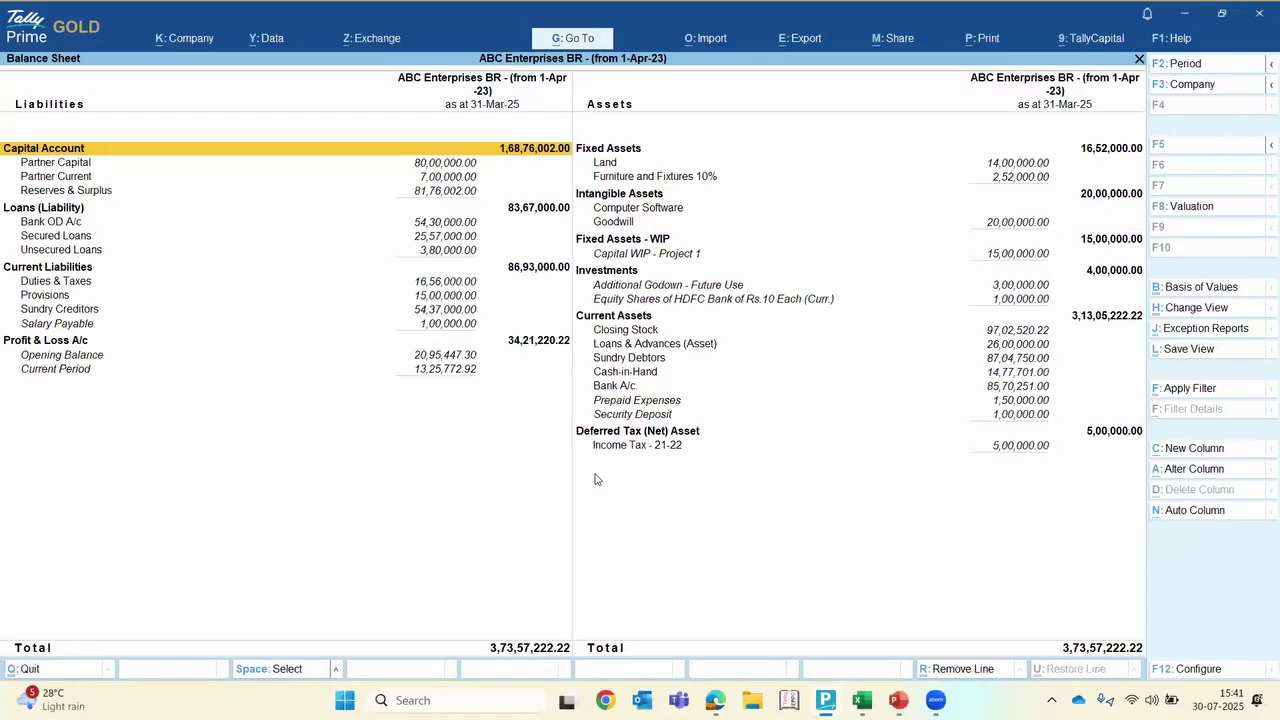
Look into Closing Stock under Current Assets and check the company feature for integrating accounts with inventory
left_click(632, 334)
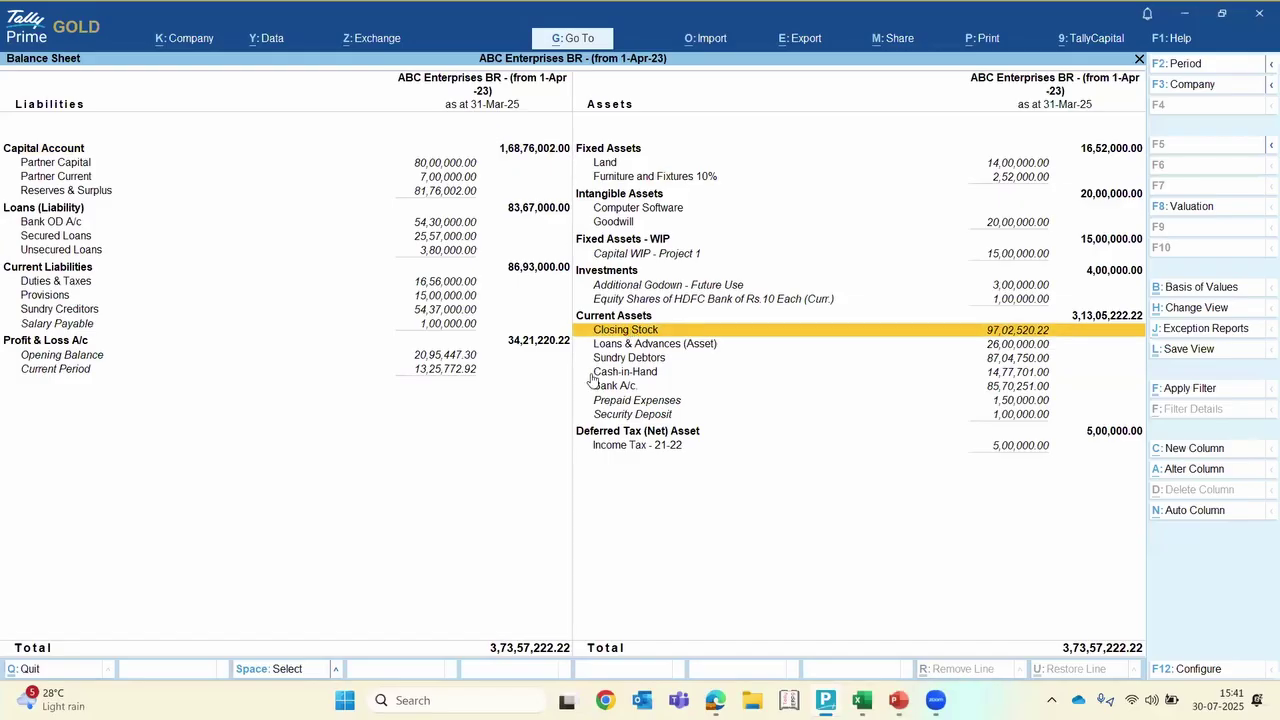
key("Return")
key("Escape")
key("F11")
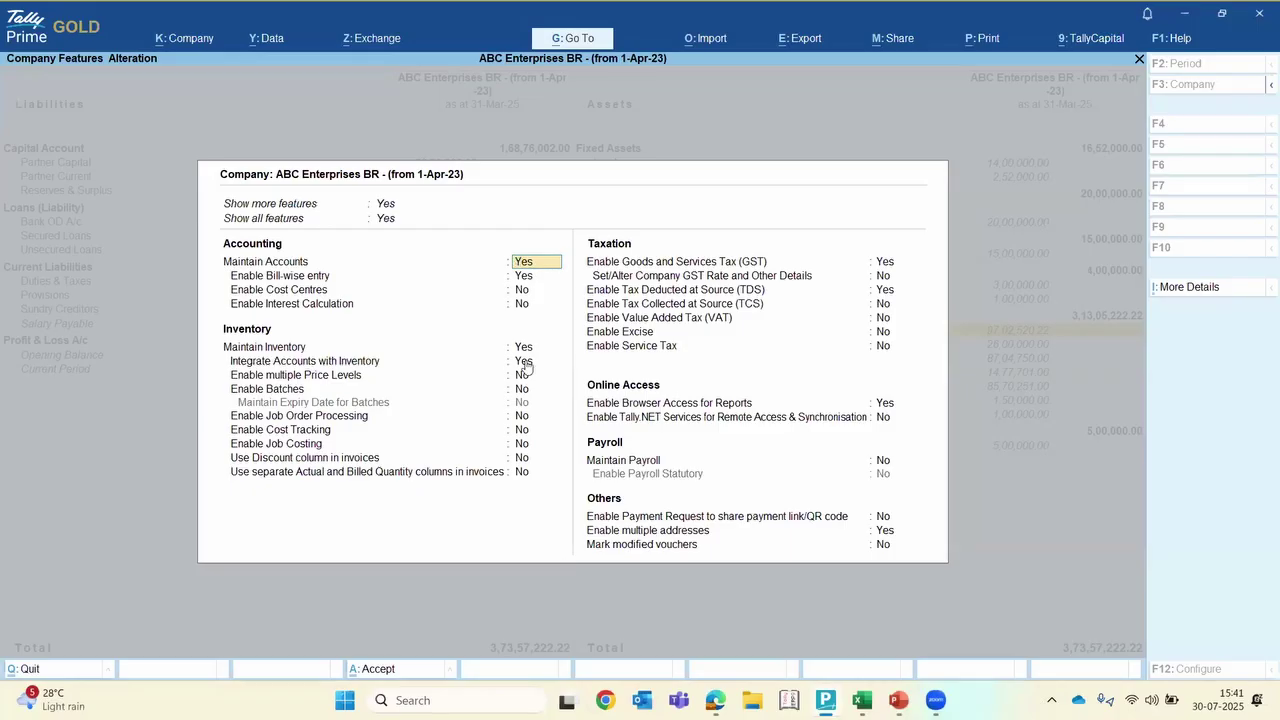
key("Escape")
key("y")
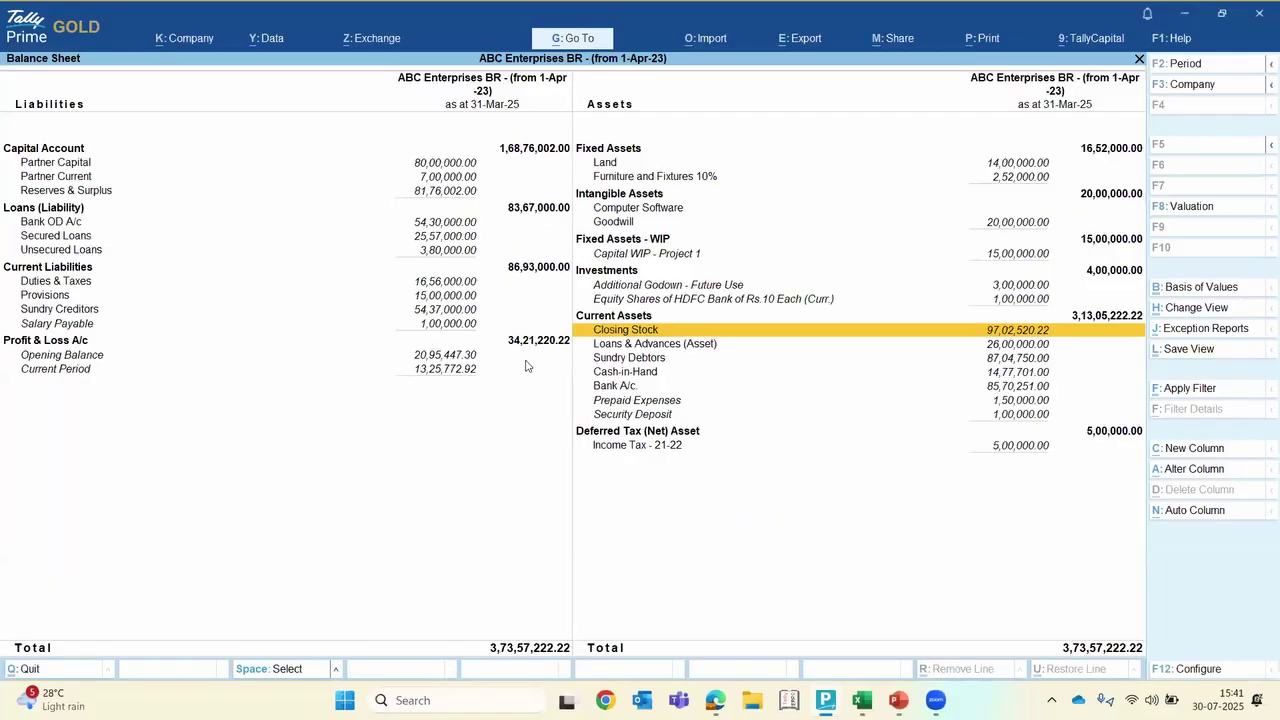
View the Closing Stock summary expanded to individual stock items, and return to the Excel workbook
key("Return")
key("alt+F5")
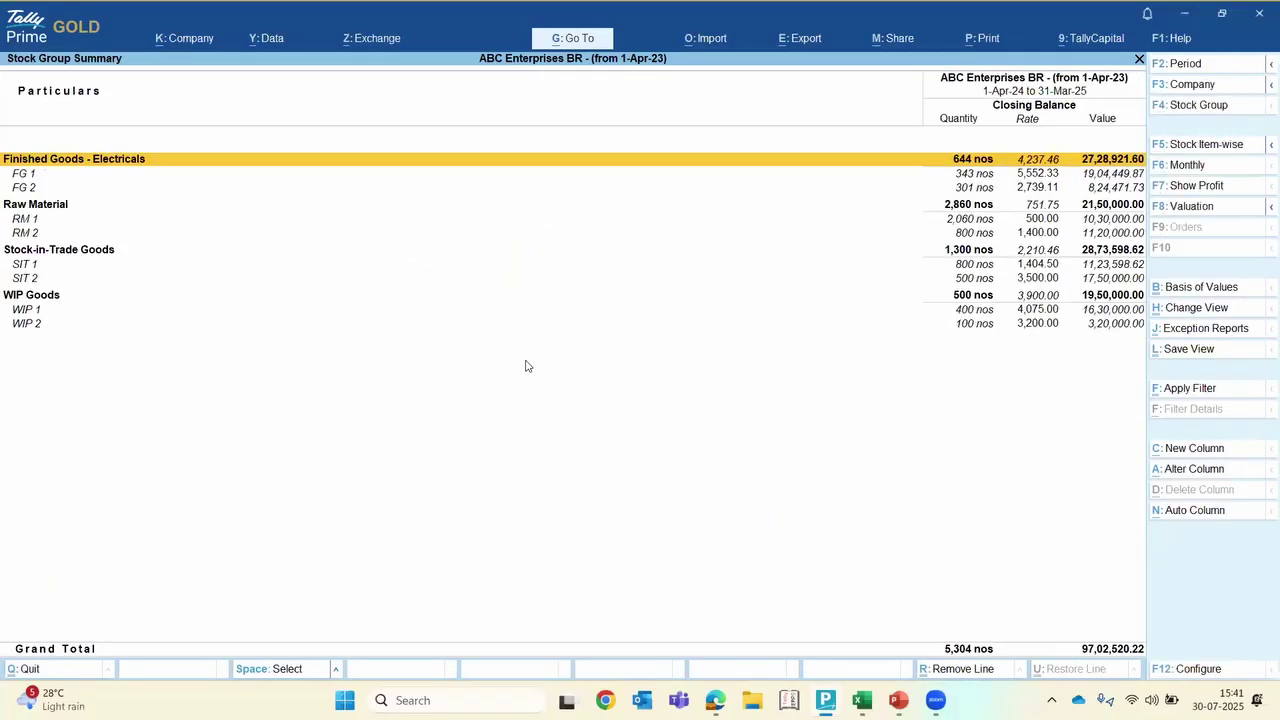
key("alt+Tab")
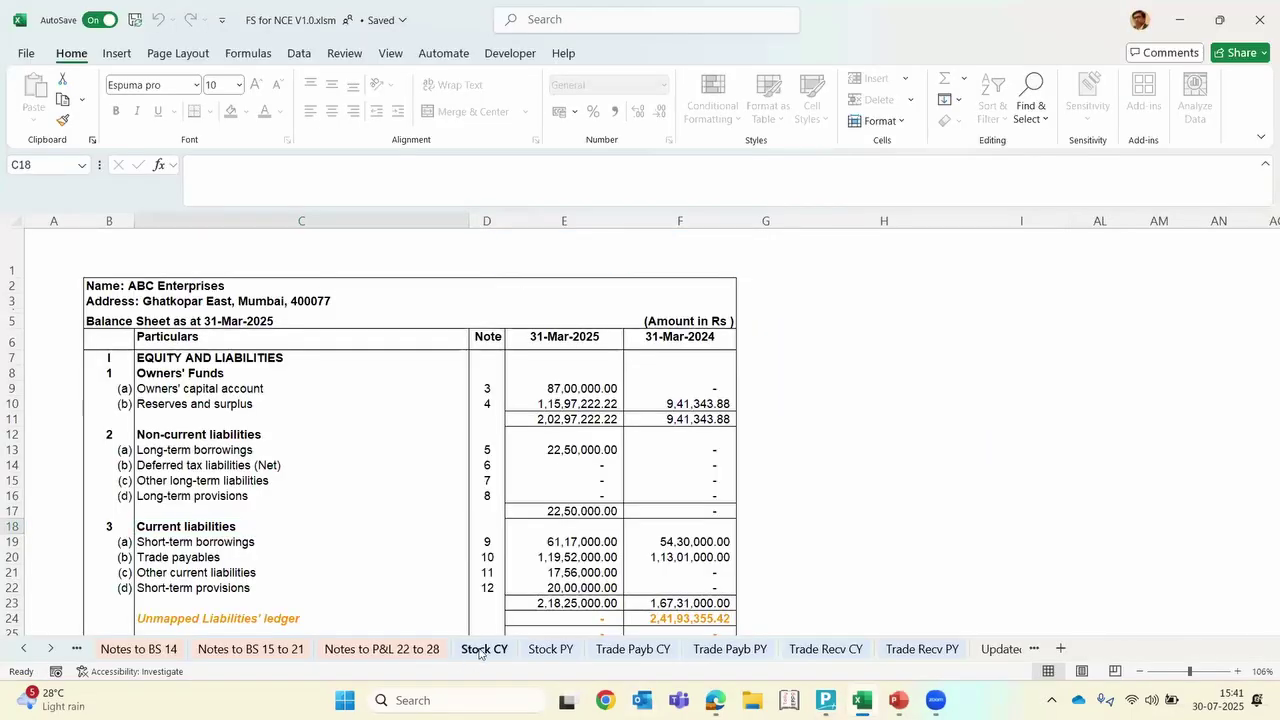
Examine the Stock Nature mapping options for FG 1 in F7 of the Stock PY sheet
left_click(480, 651)
left_click(537, 649)
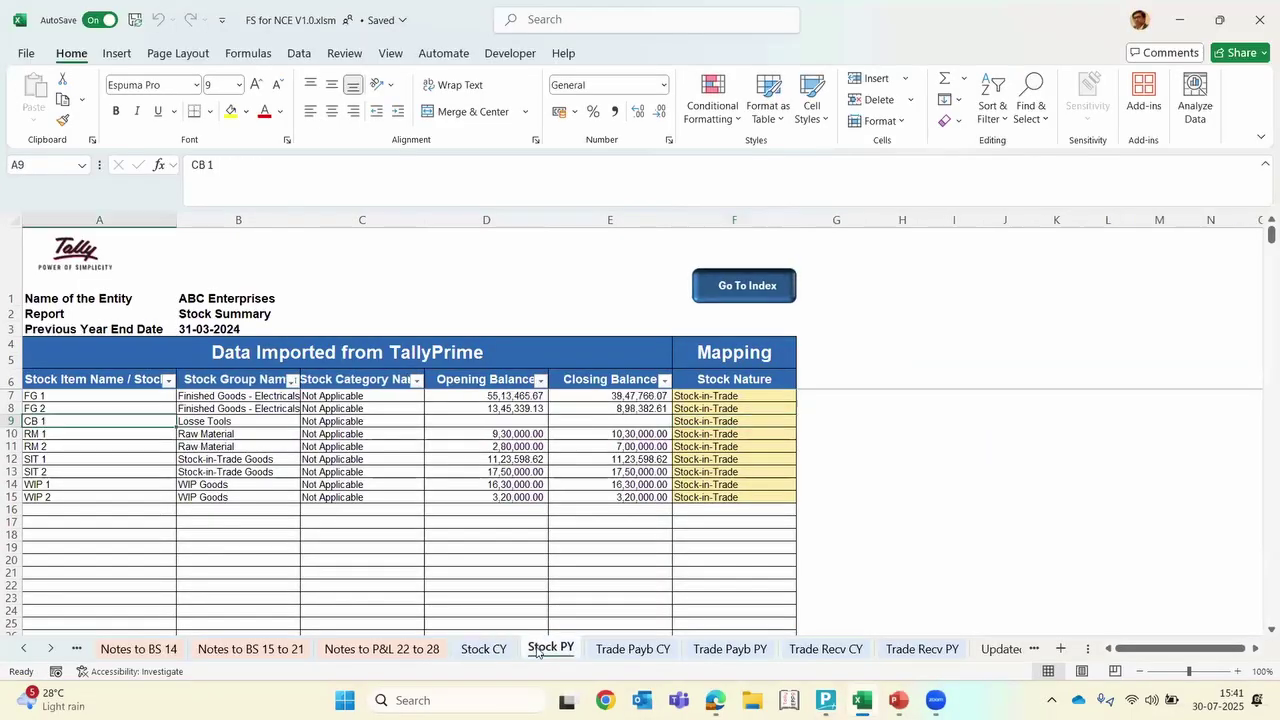
left_click(733, 457)
left_click(707, 400)
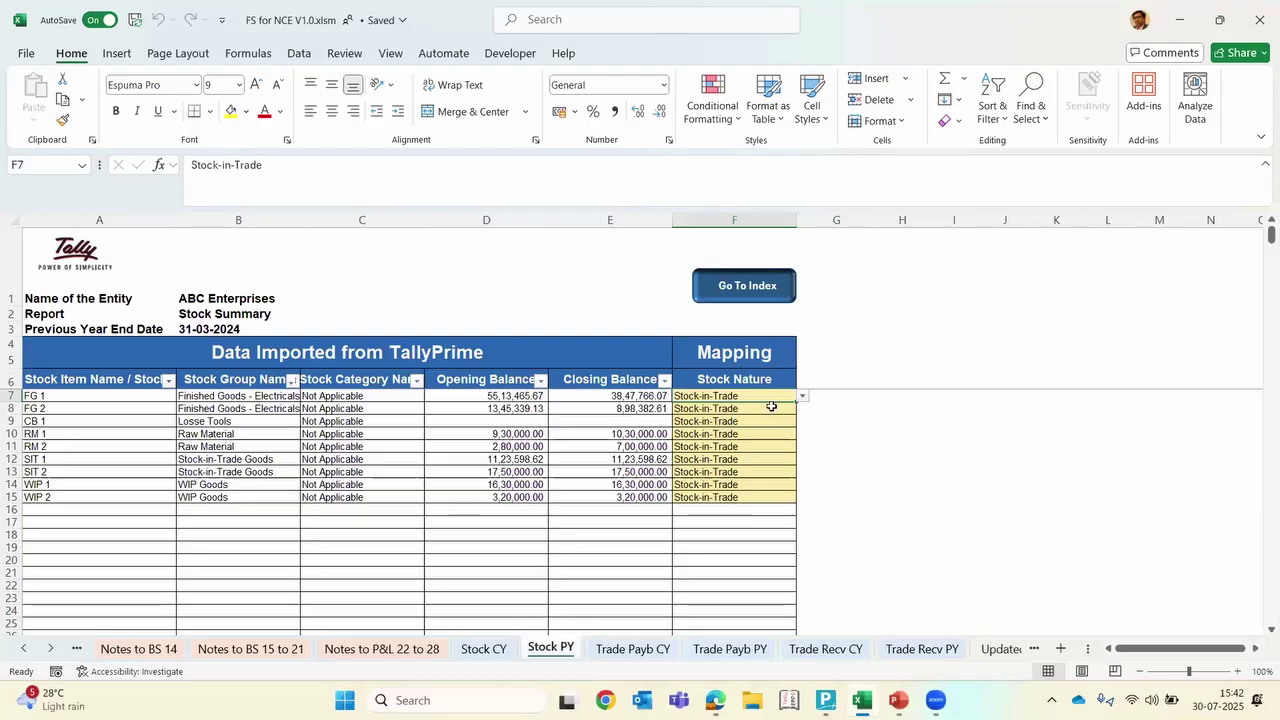
left_click(802, 397)
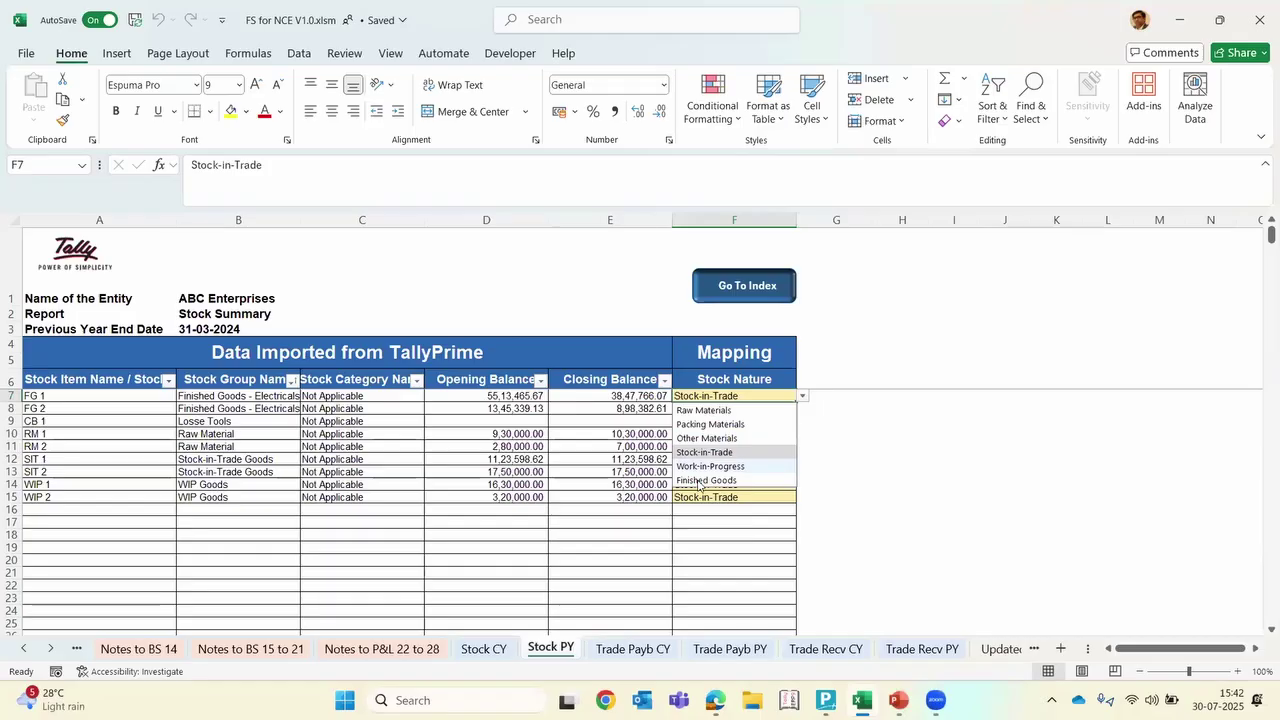
left_click(526, 476)
left_click(752, 396)
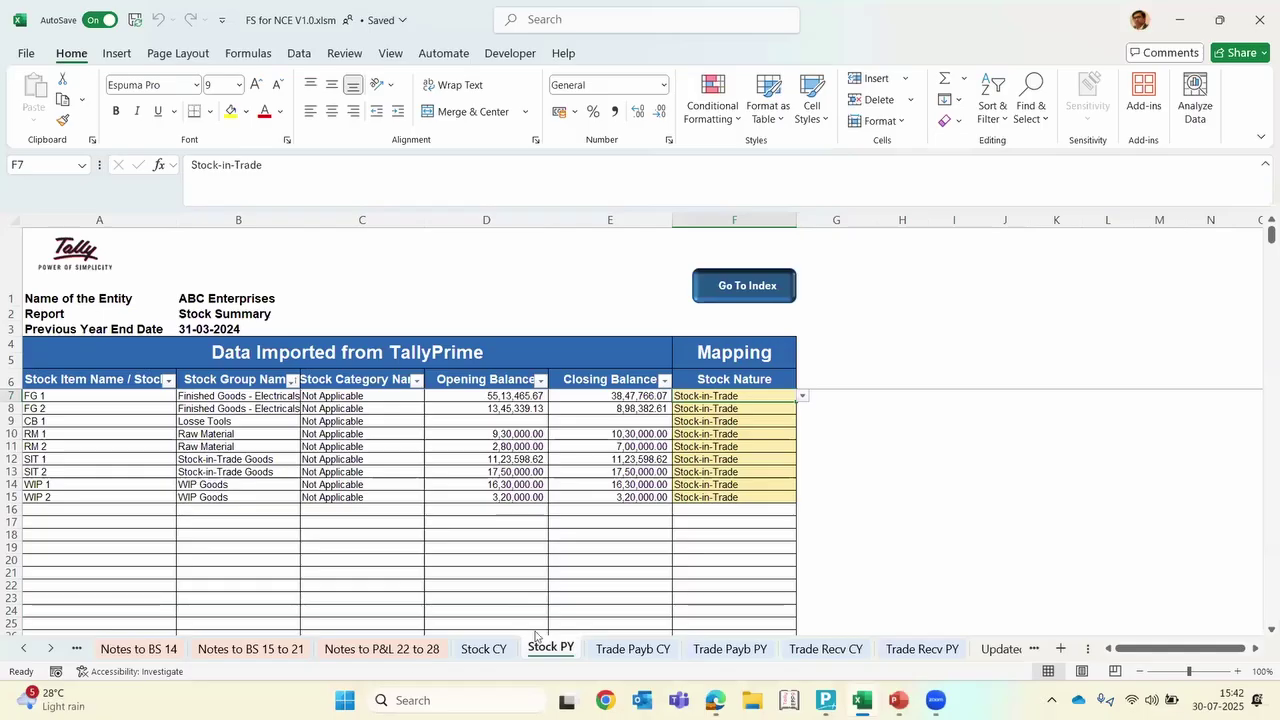
Review note 24, Cost of goods sold, in Notes to P&L 22 to 28, from raw material consumed to purchases of stock-in-trade
left_click(370, 650)
scroll(526, 586, "left", 10)
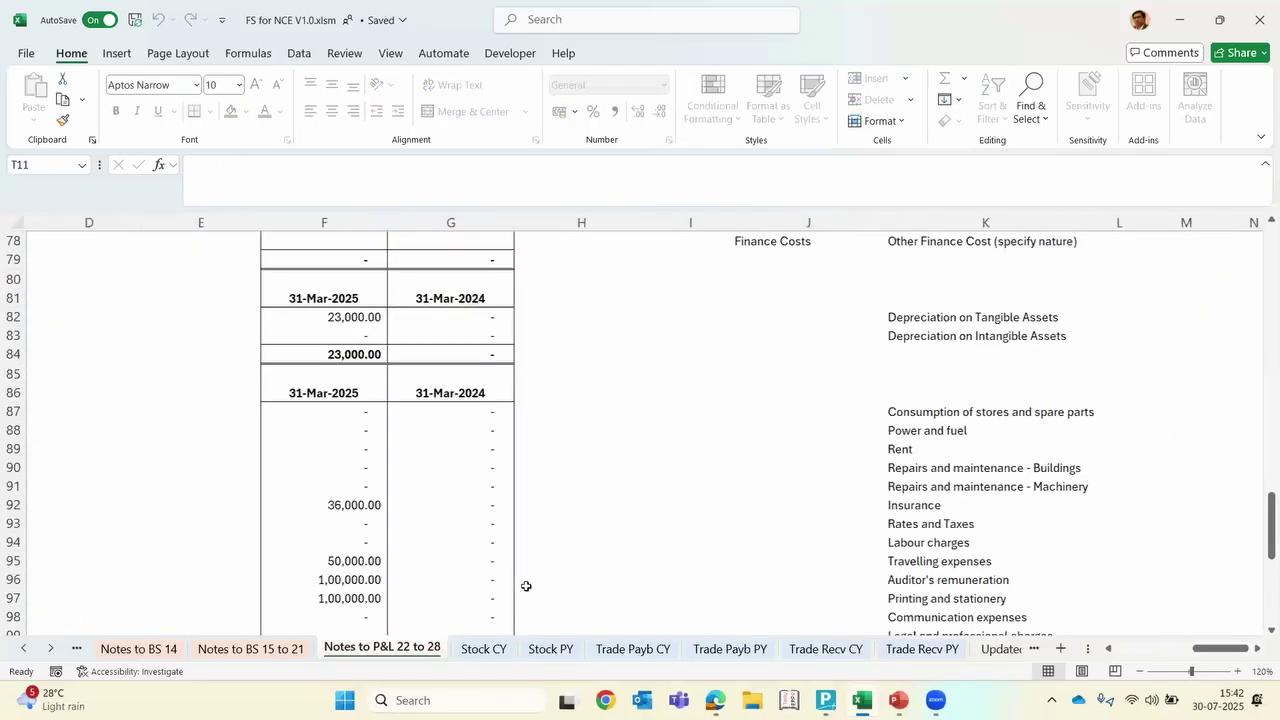
scroll(526, 586, "down", 1)
scroll(526, 586, "up", 13)
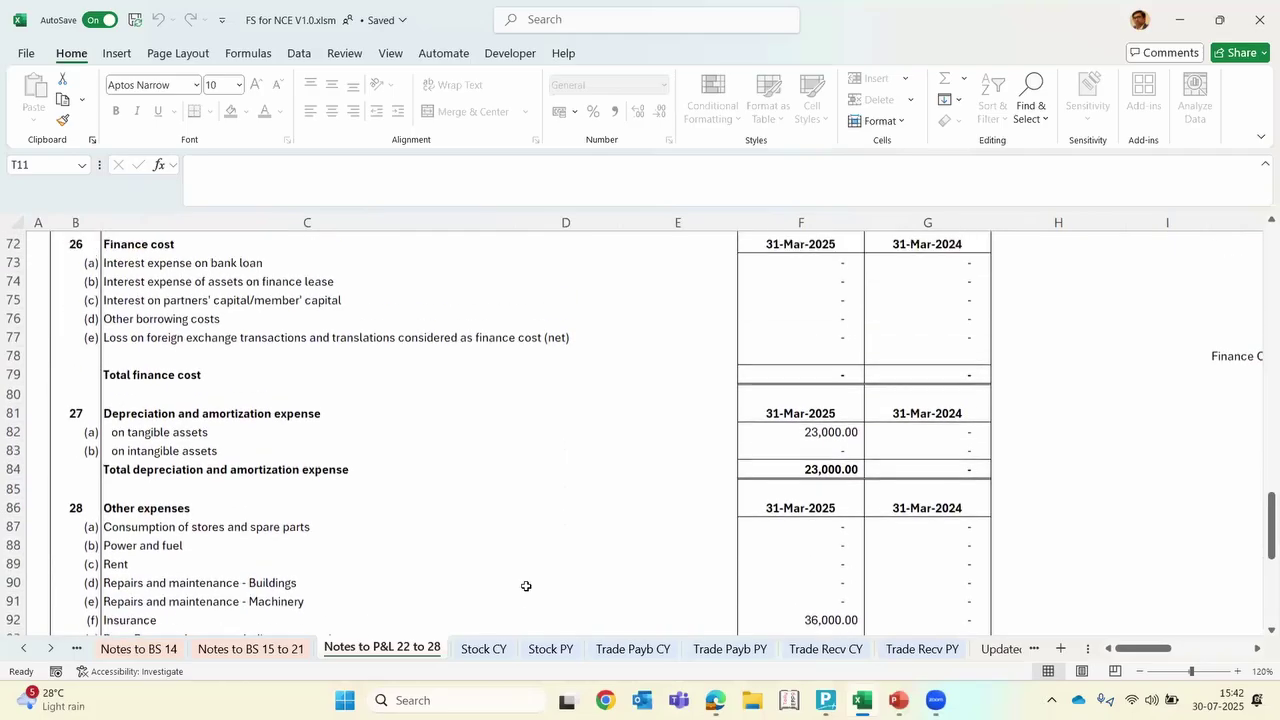
scroll(526, 586, "up", 6)
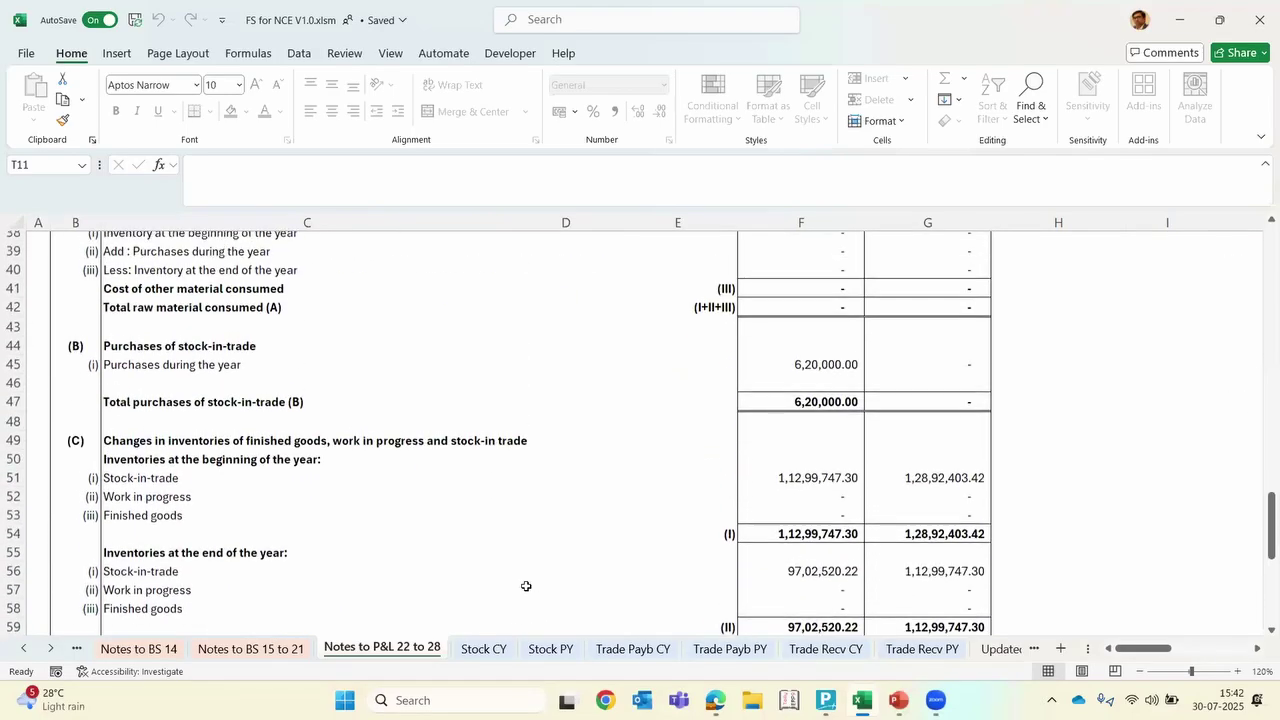
scroll(526, 586, "up", 1)
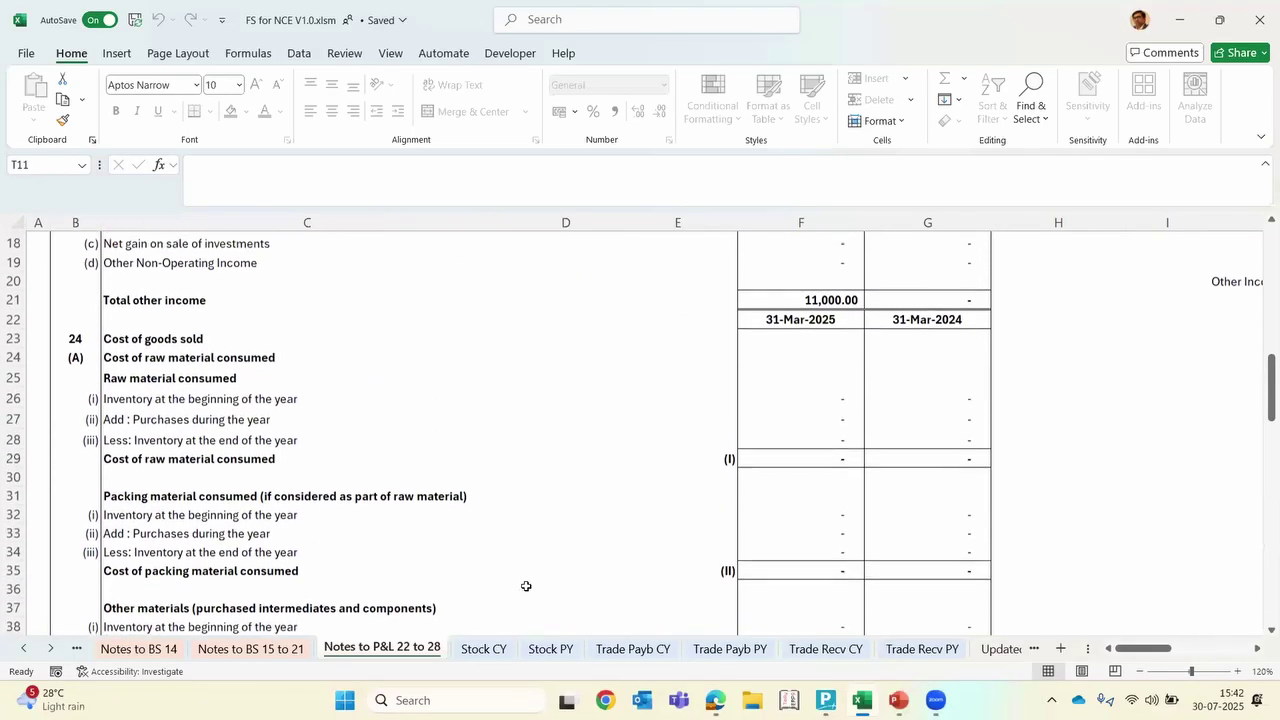
left_click(136, 427)
key("Up")
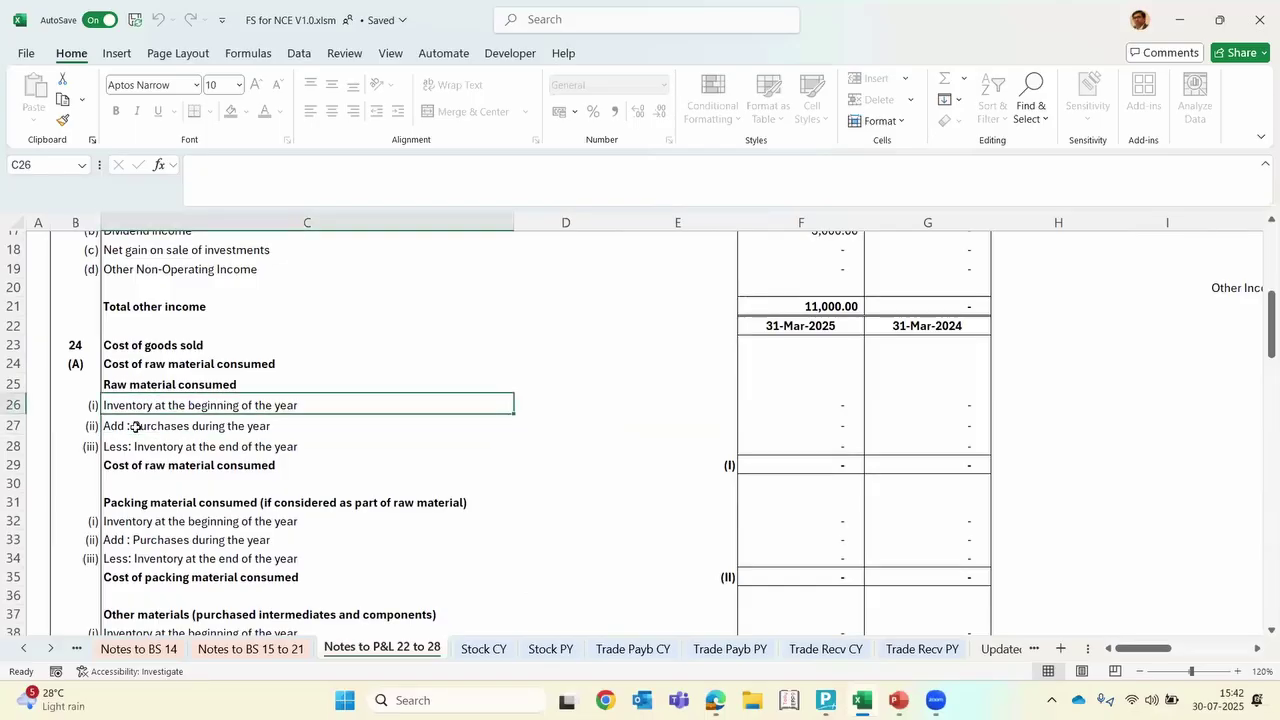
key("Up")
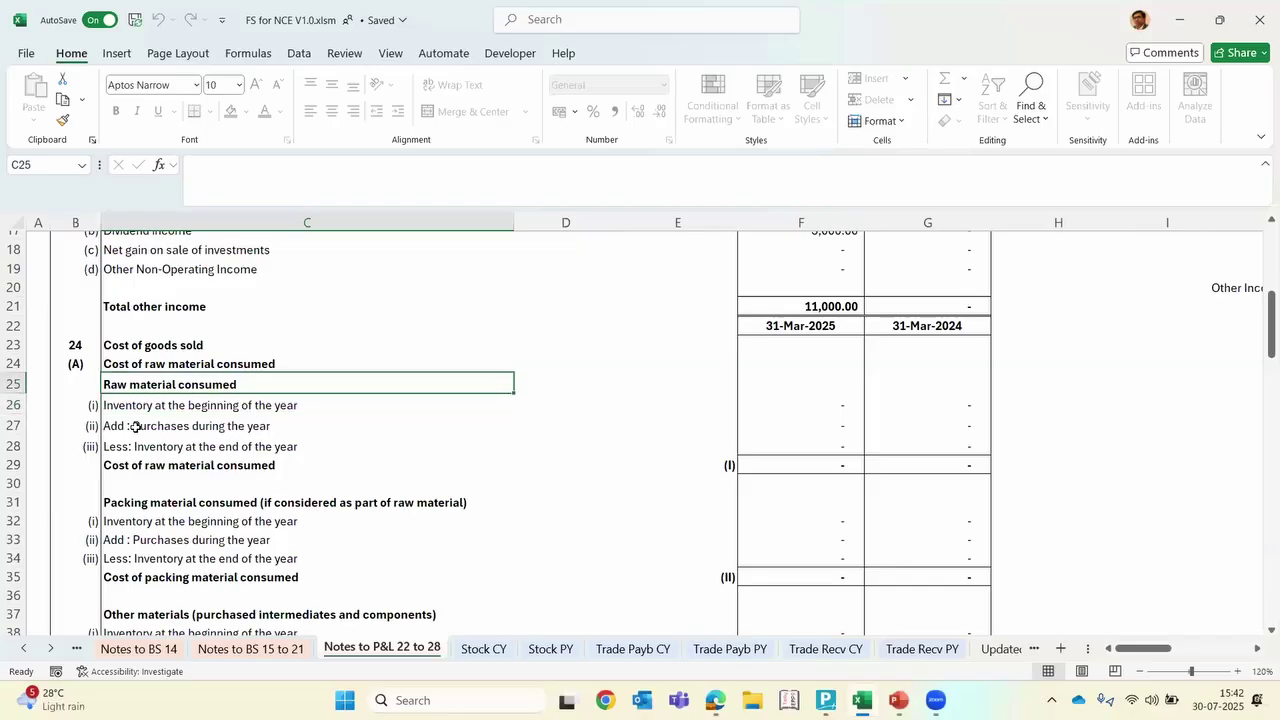
scroll(136, 427, "down", 2)
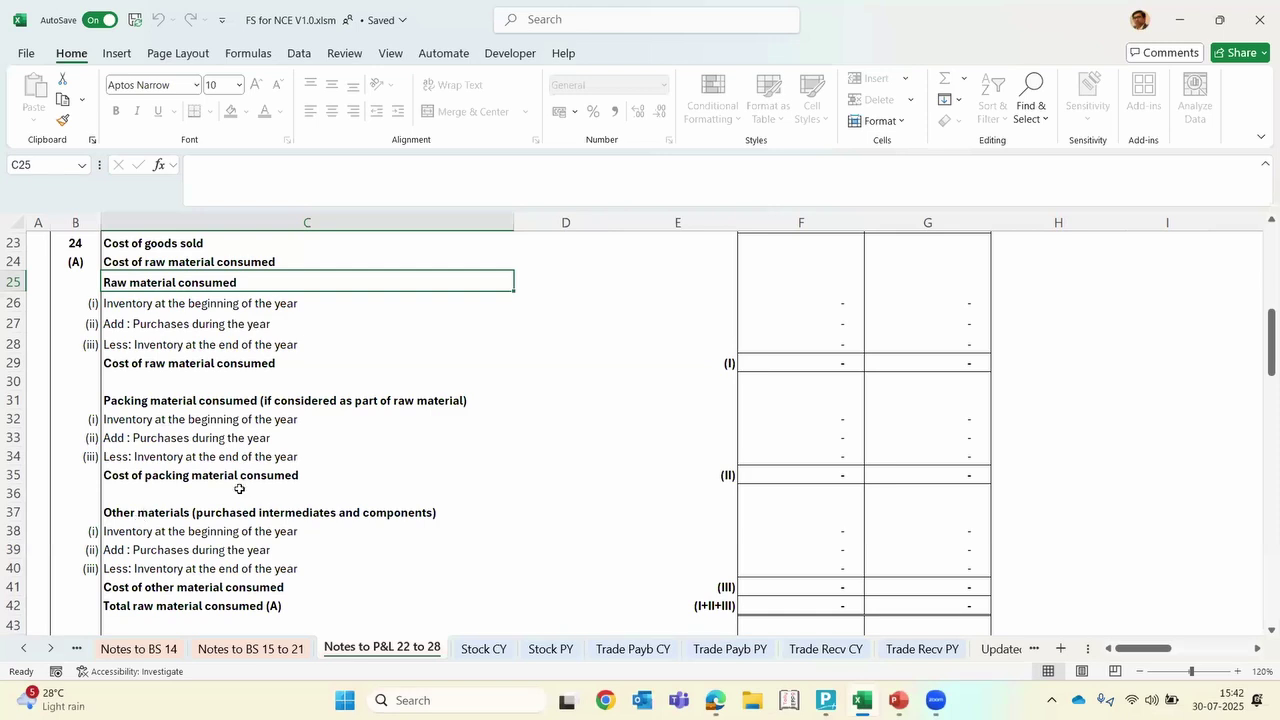
scroll(239, 489, "down", 3)
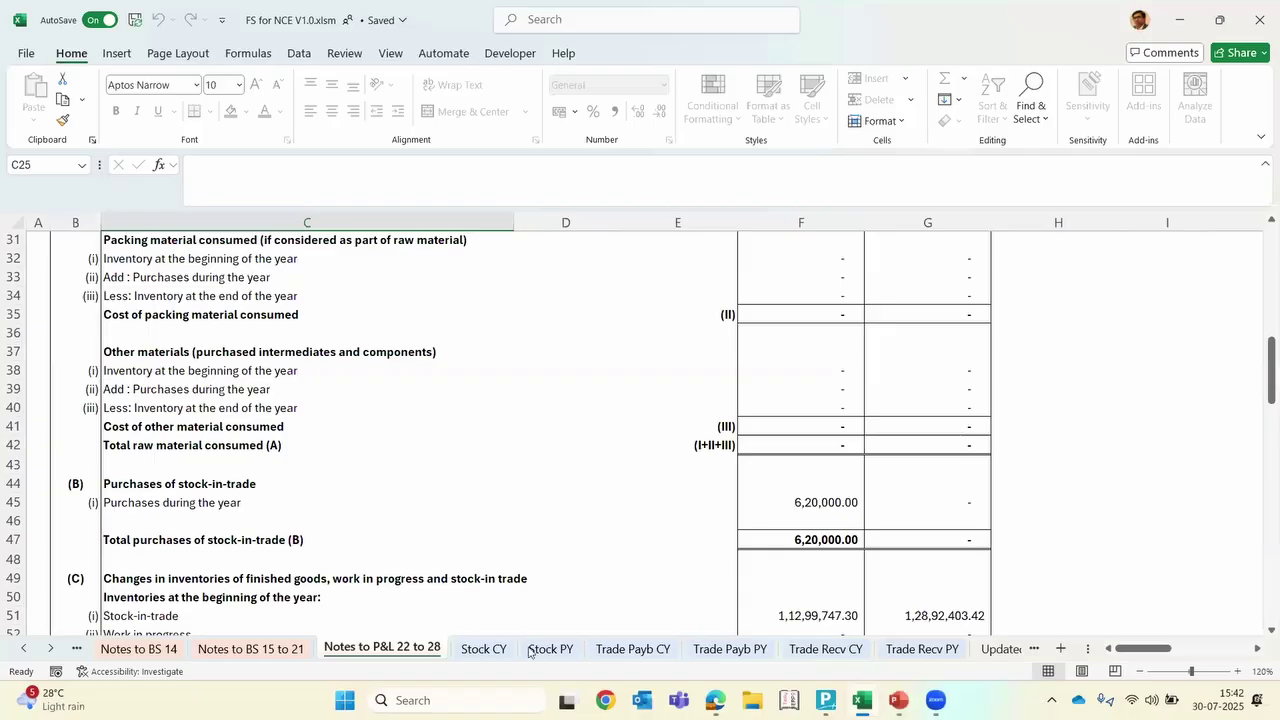
Review the imported stock items and their mapping in A7:F15 of the Stock CY sheet
left_click(489, 652)
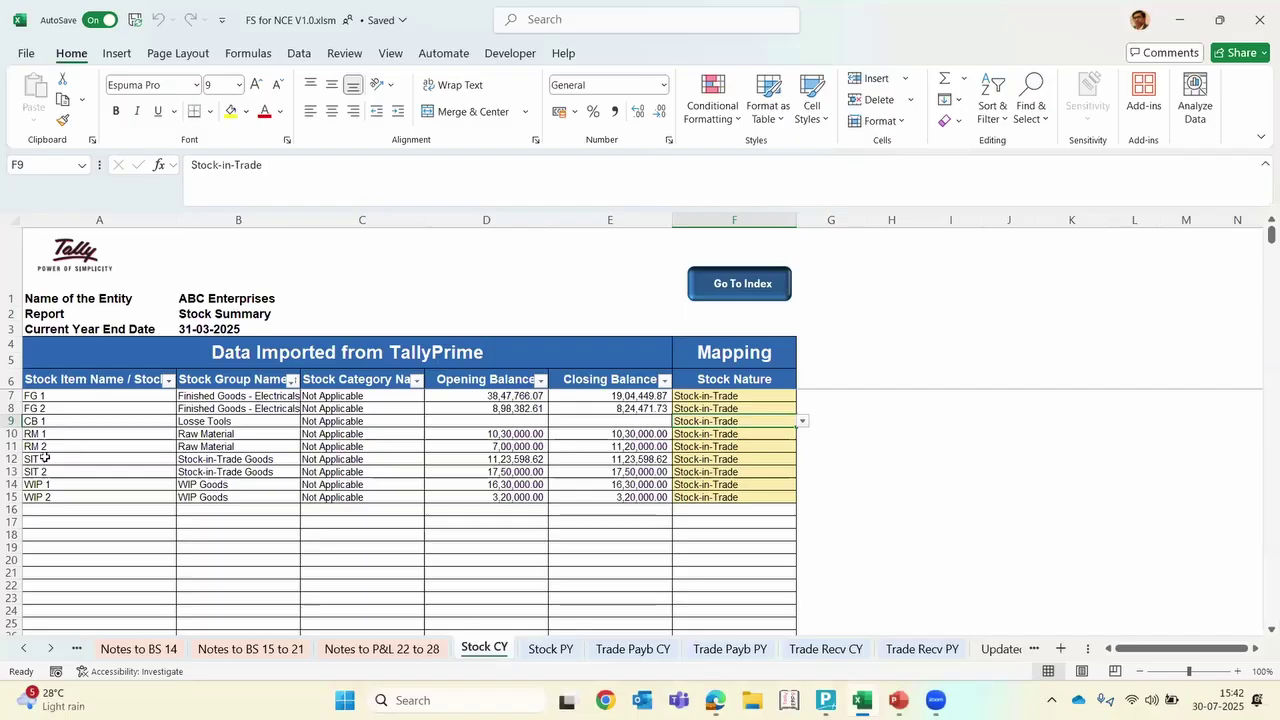
left_click_drag(128, 396, 724, 507)
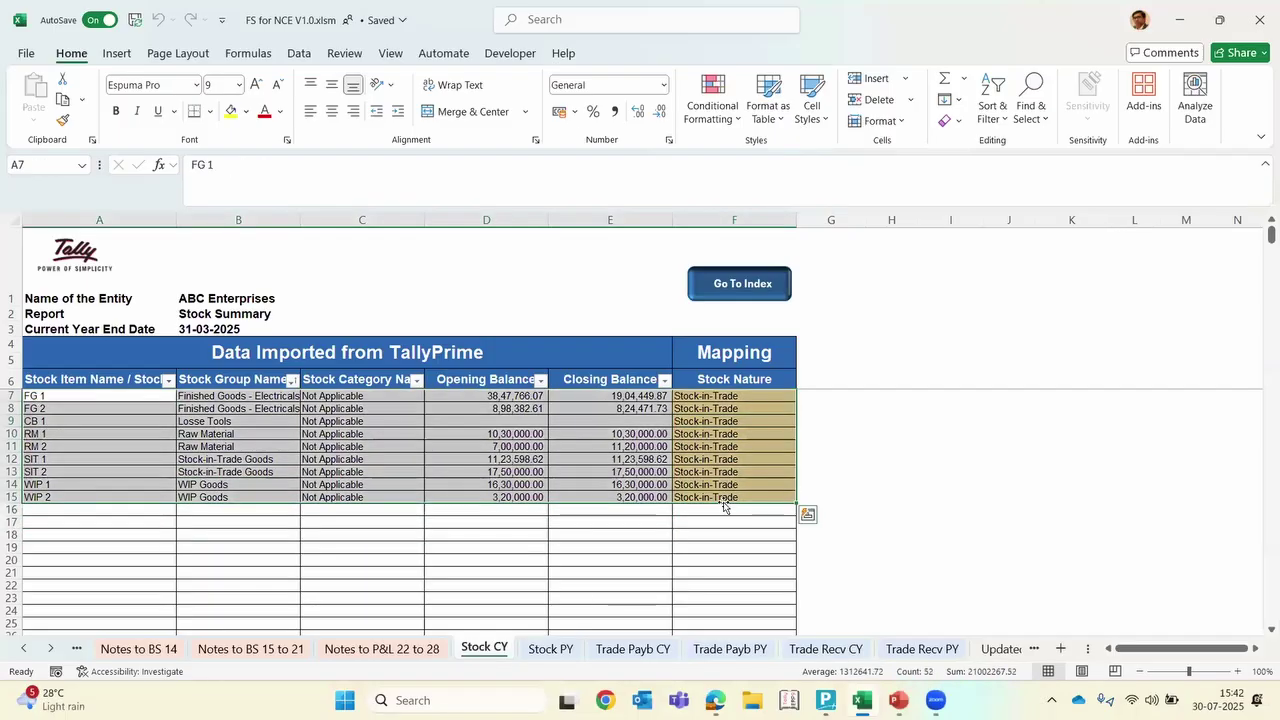
left_click(60, 462)
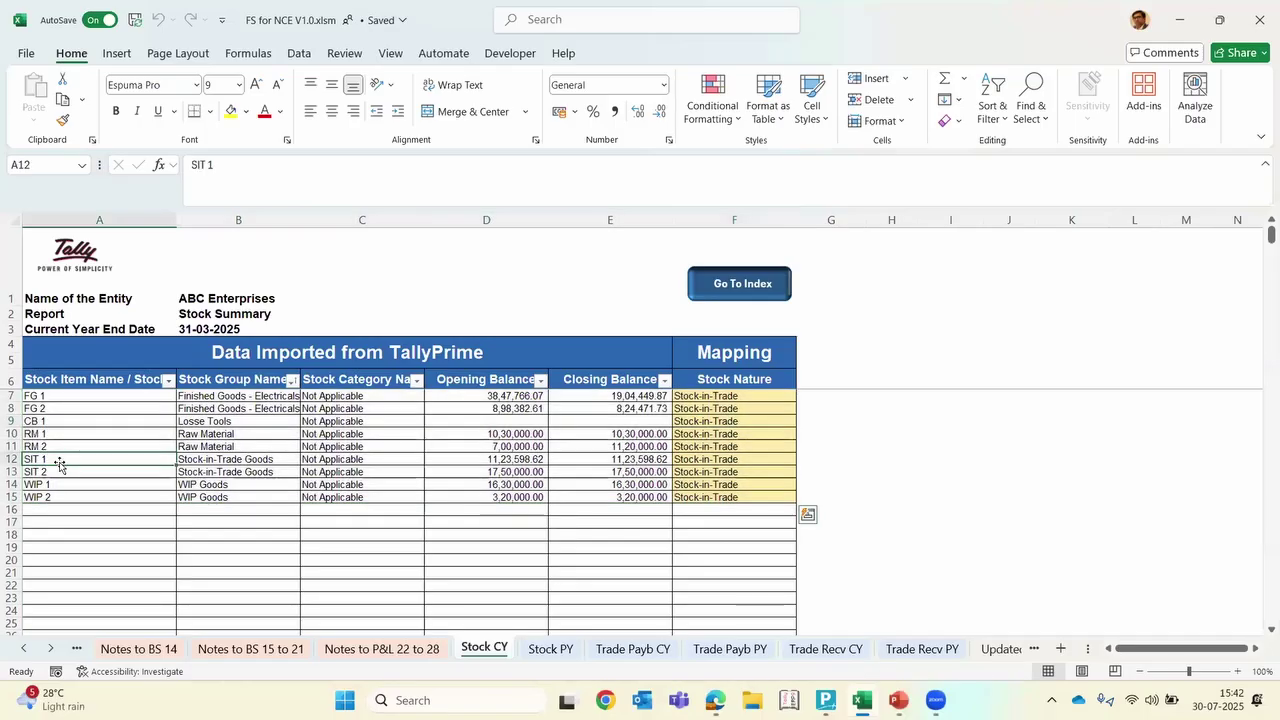
left_click(82, 386)
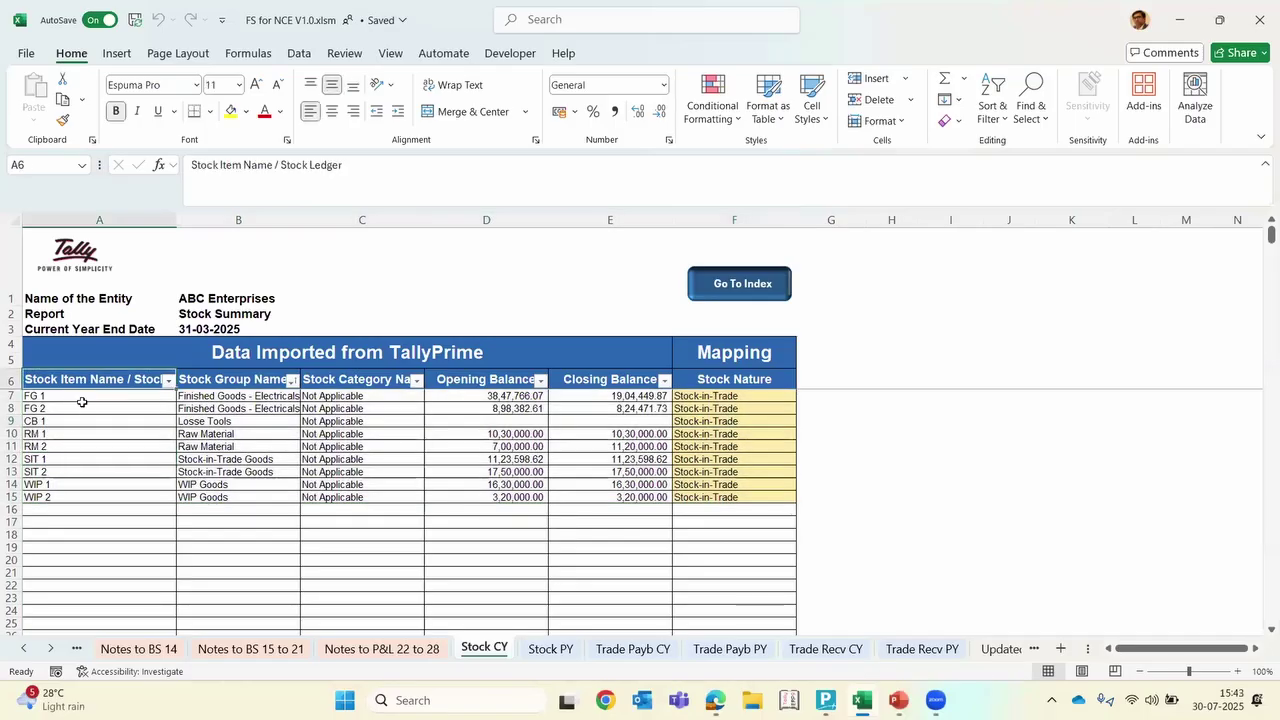
left_click(83, 404)
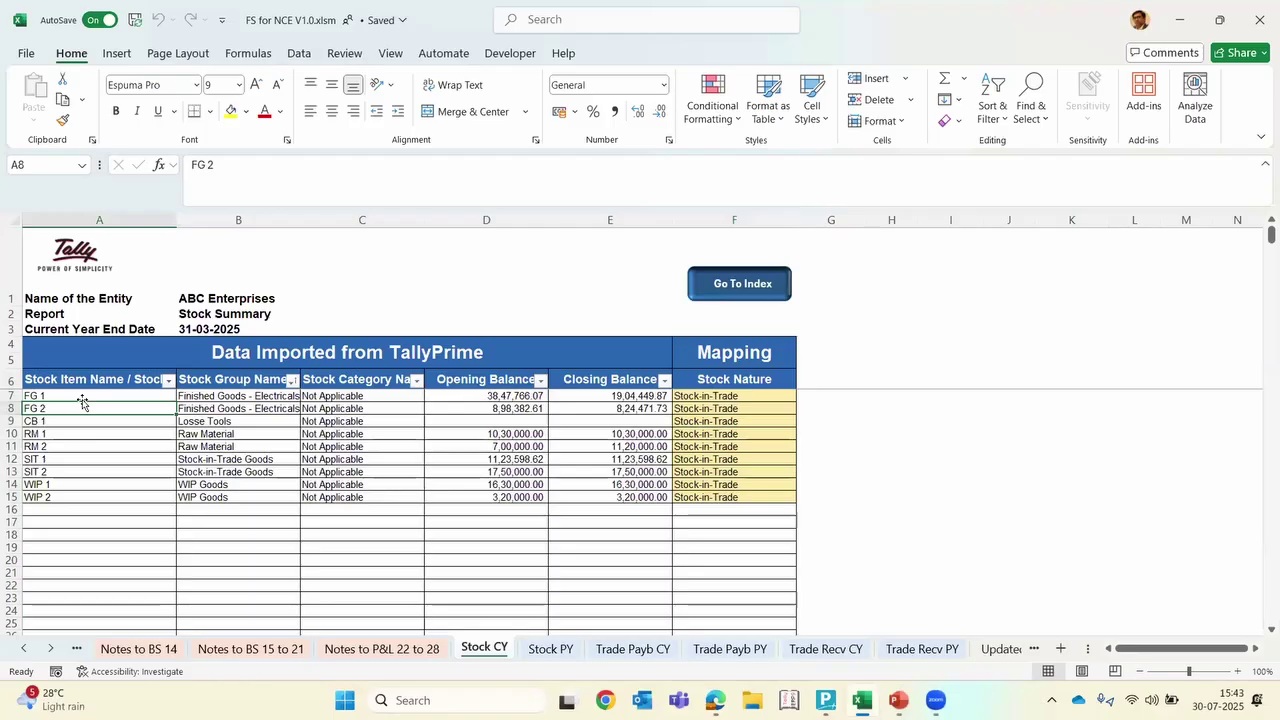
Check FG 1's opening and closing balances in Stock CY and the available Stock Nature options in F7
left_click(750, 399)
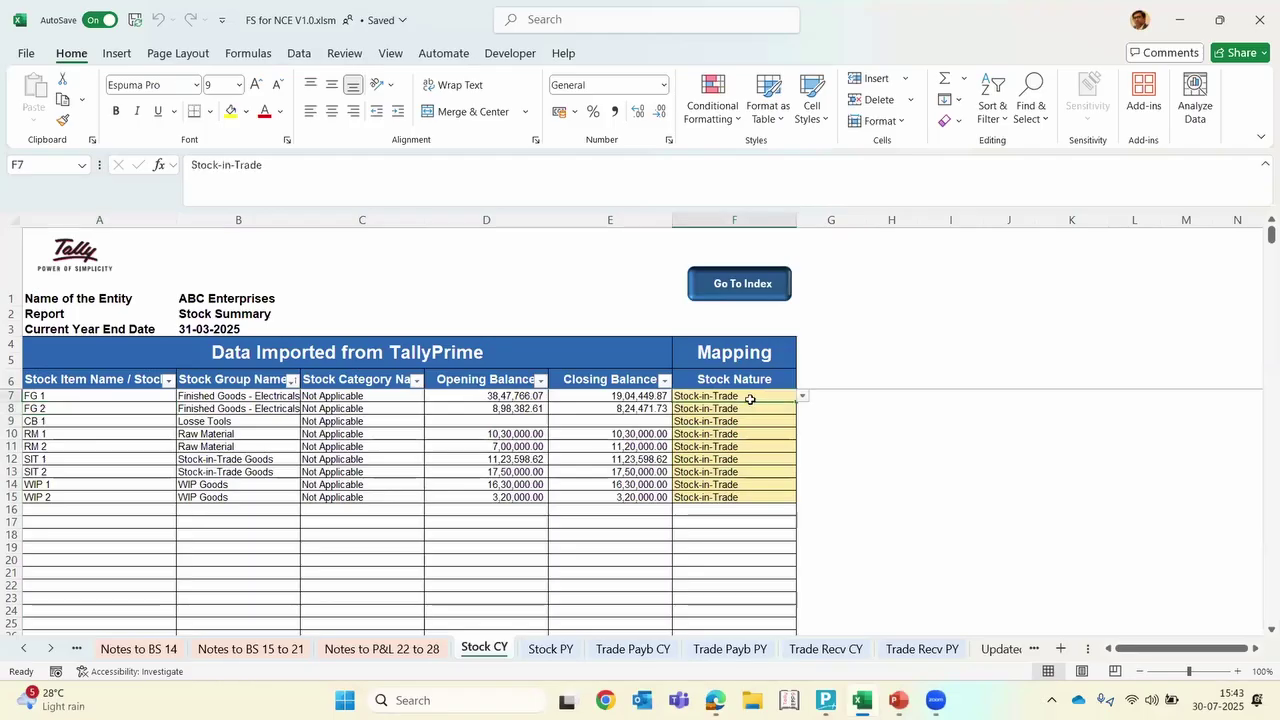
left_click(499, 397)
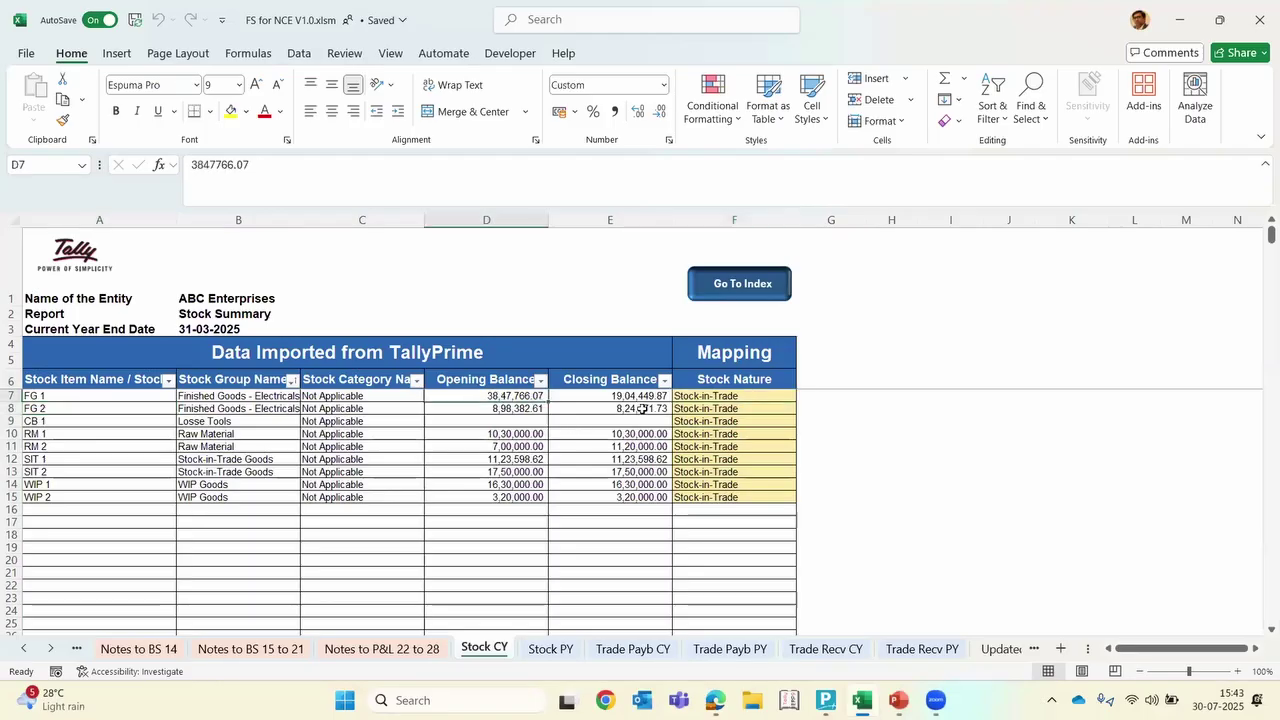
left_click(642, 401)
left_click(744, 396)
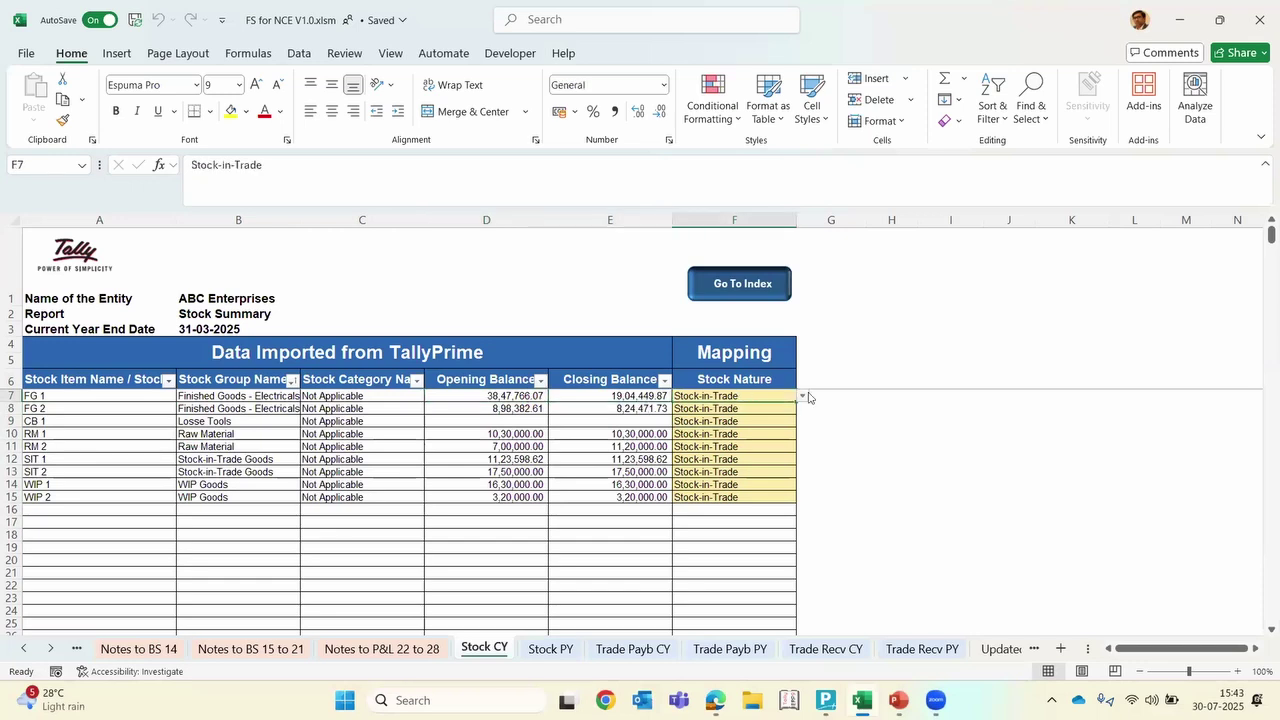
left_click(802, 396)
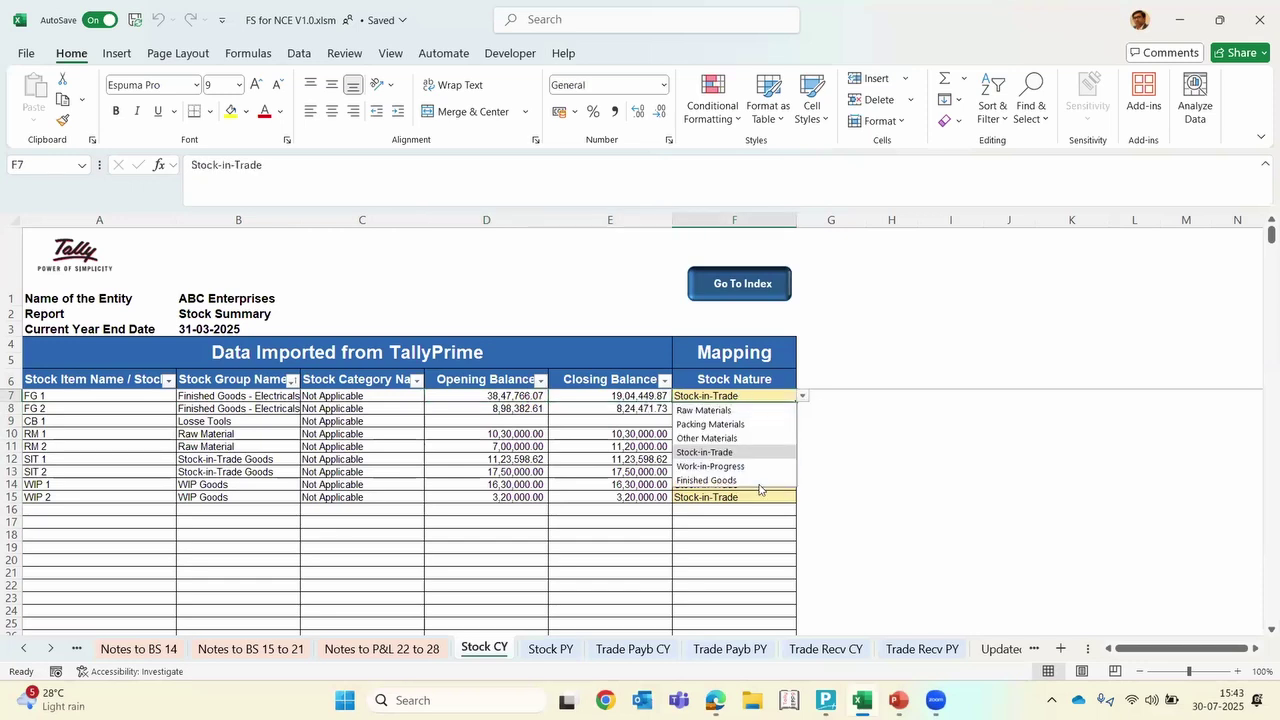
left_click(520, 505)
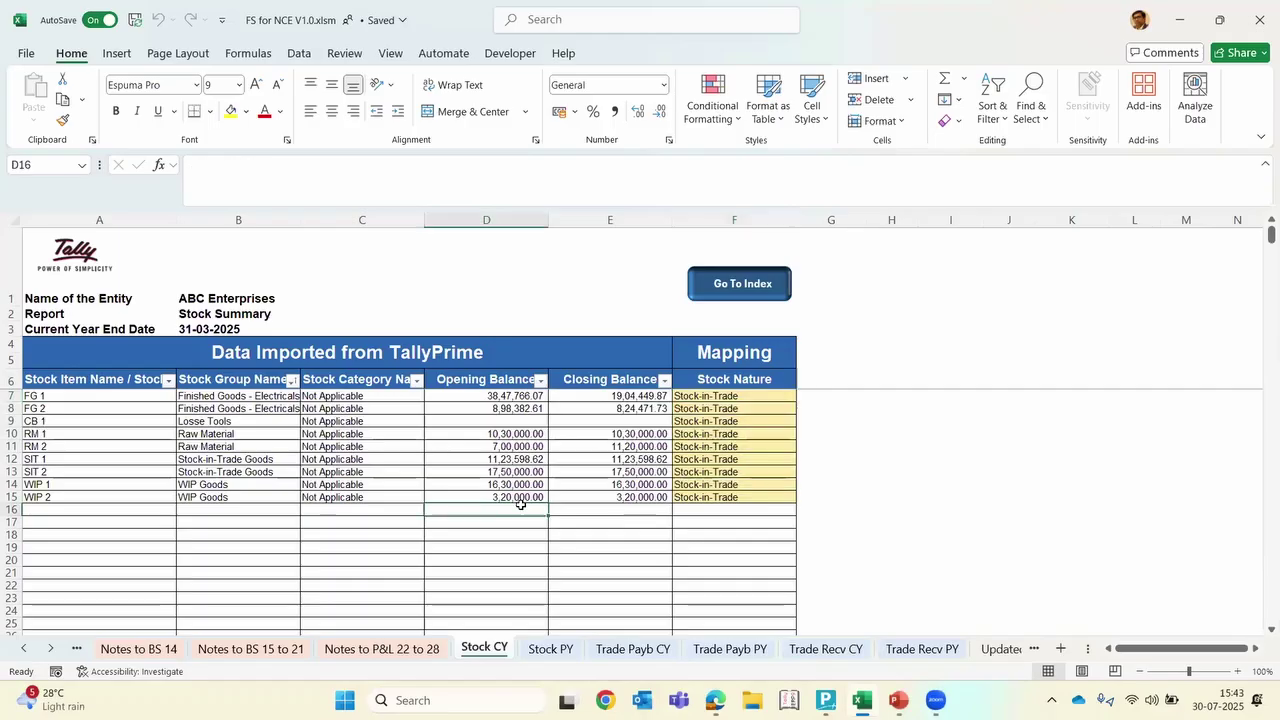
left_click(216, 498)
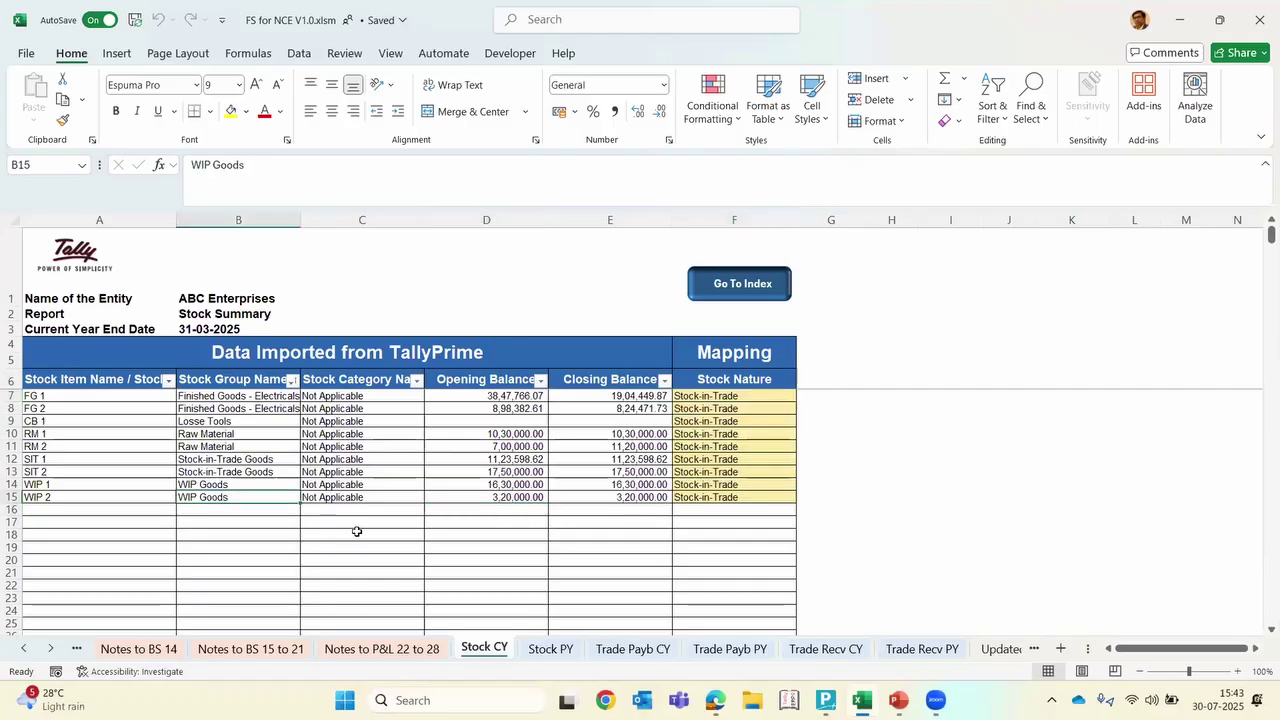
Go from the stock sheet to the TB CY sheet to view its bifurcated balances and mapping details
left_click(25, 648)
left_click(25, 648)
left_click(31, 650)
left_click(31, 650)
left_click(31, 650)
left_click(31, 650)
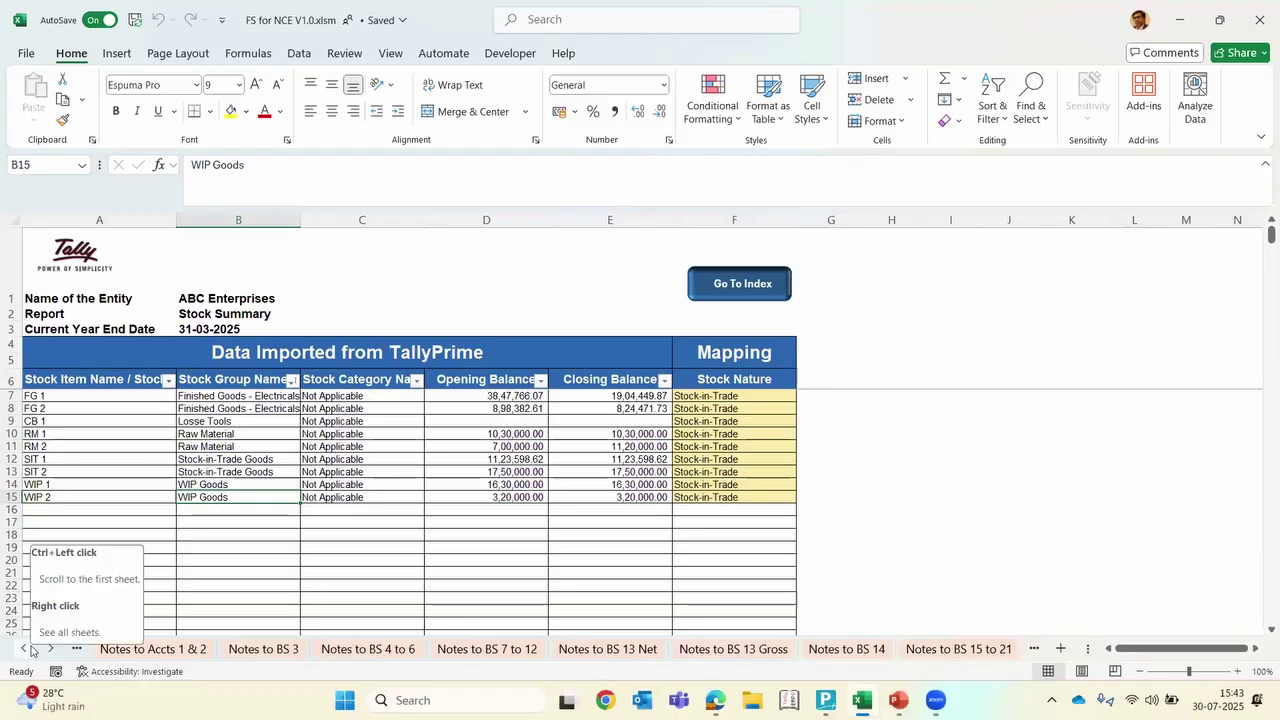
left_click(31, 650)
left_click(31, 650)
left_click(31, 650)
left_click(31, 650)
left_click(31, 650)
left_click(31, 650)
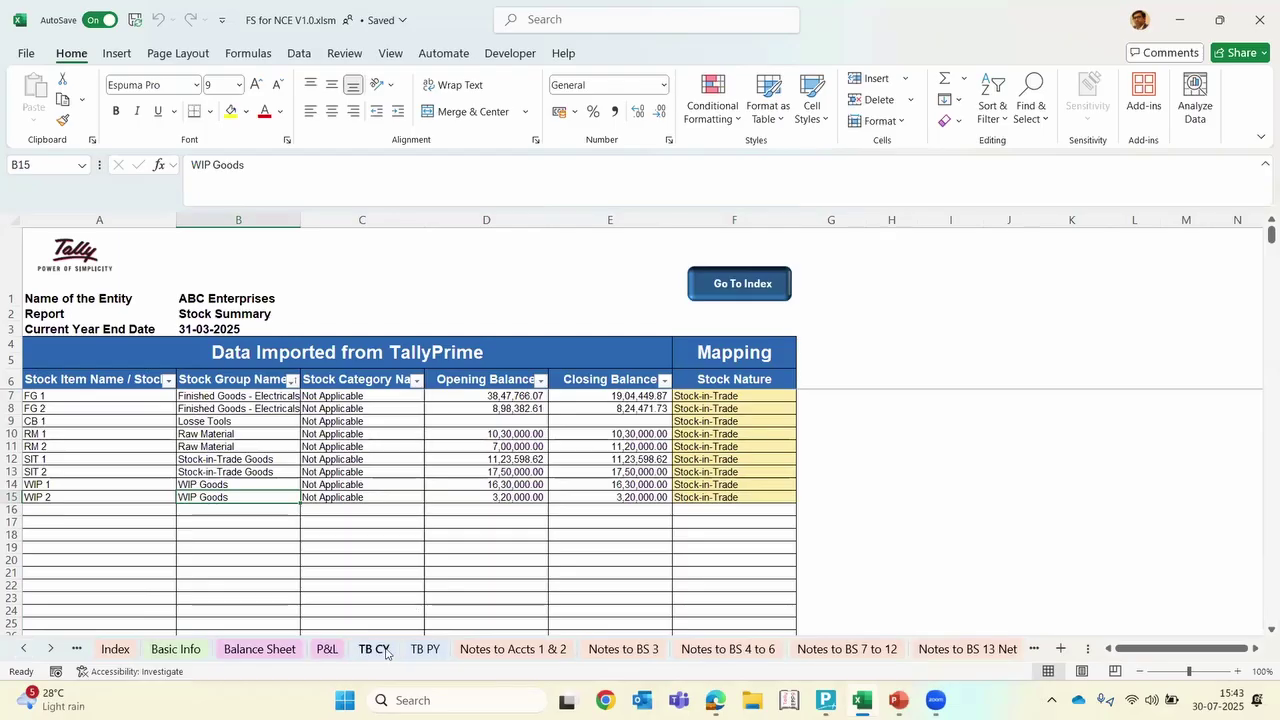
left_click(376, 649)
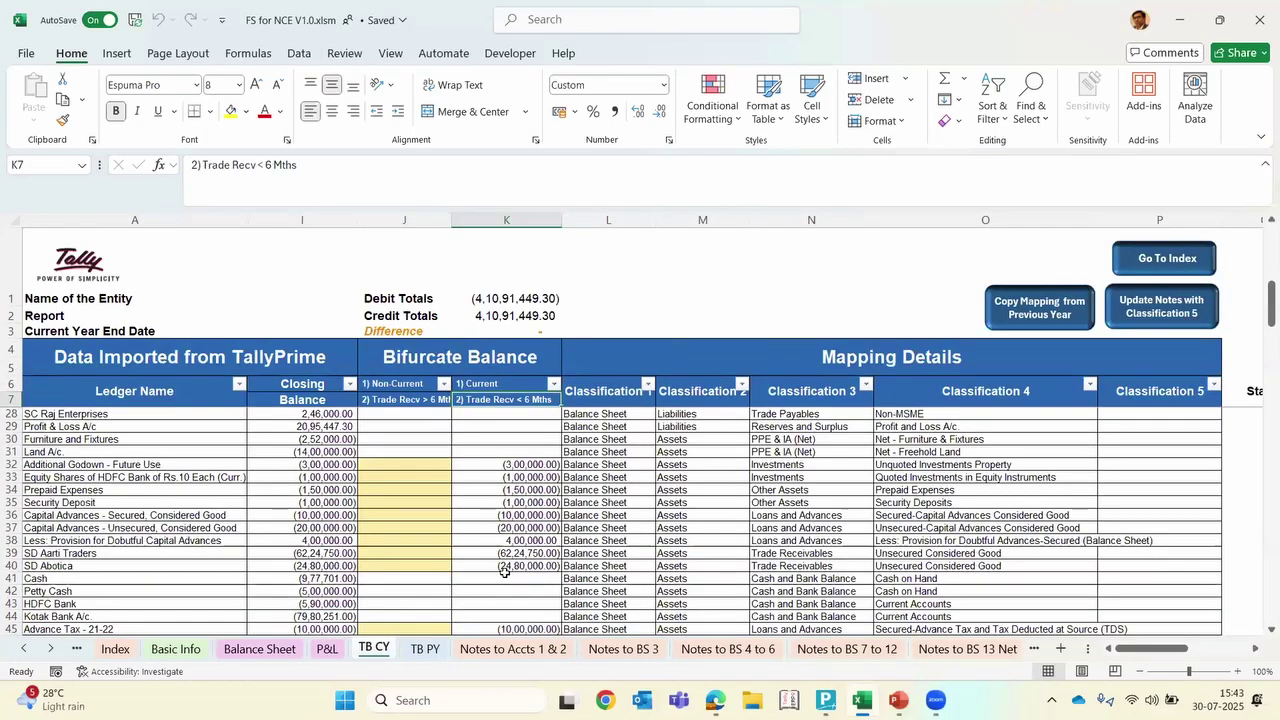
Copy the current-year mapping into the TB PY sheet and check the non-current bifurcation cells J16 and J17
left_click(422, 649)
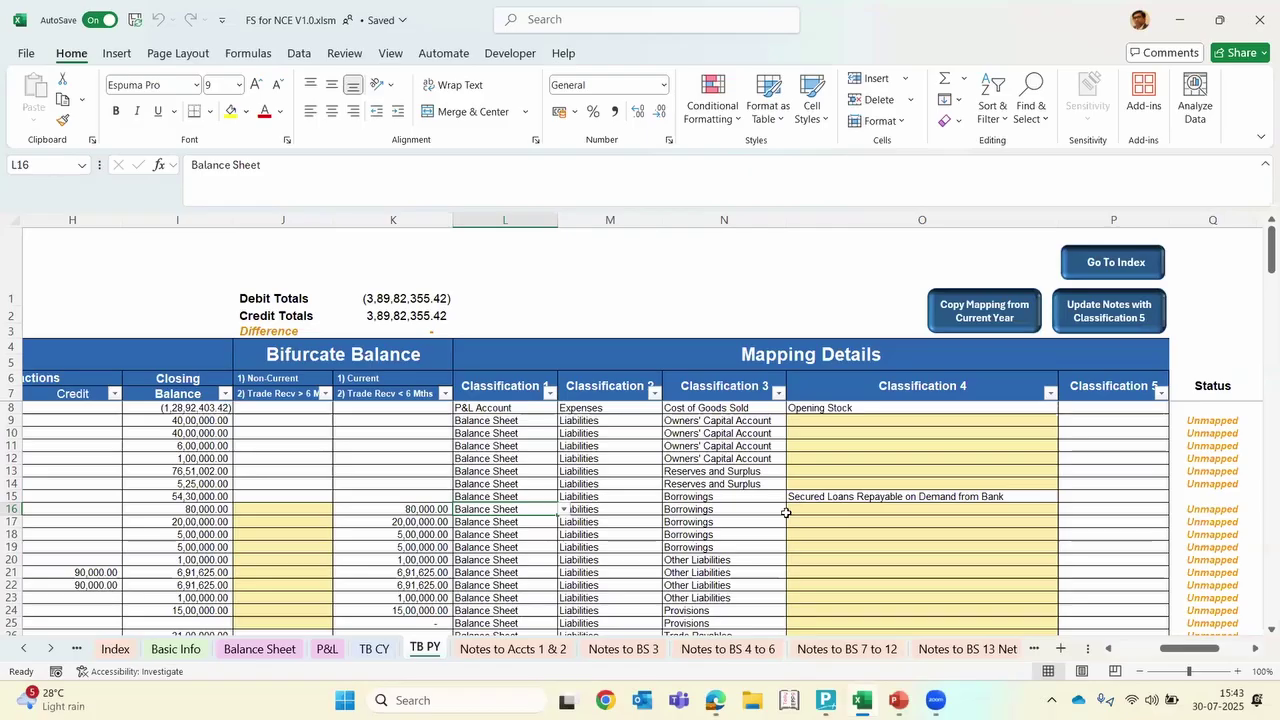
left_click(904, 417)
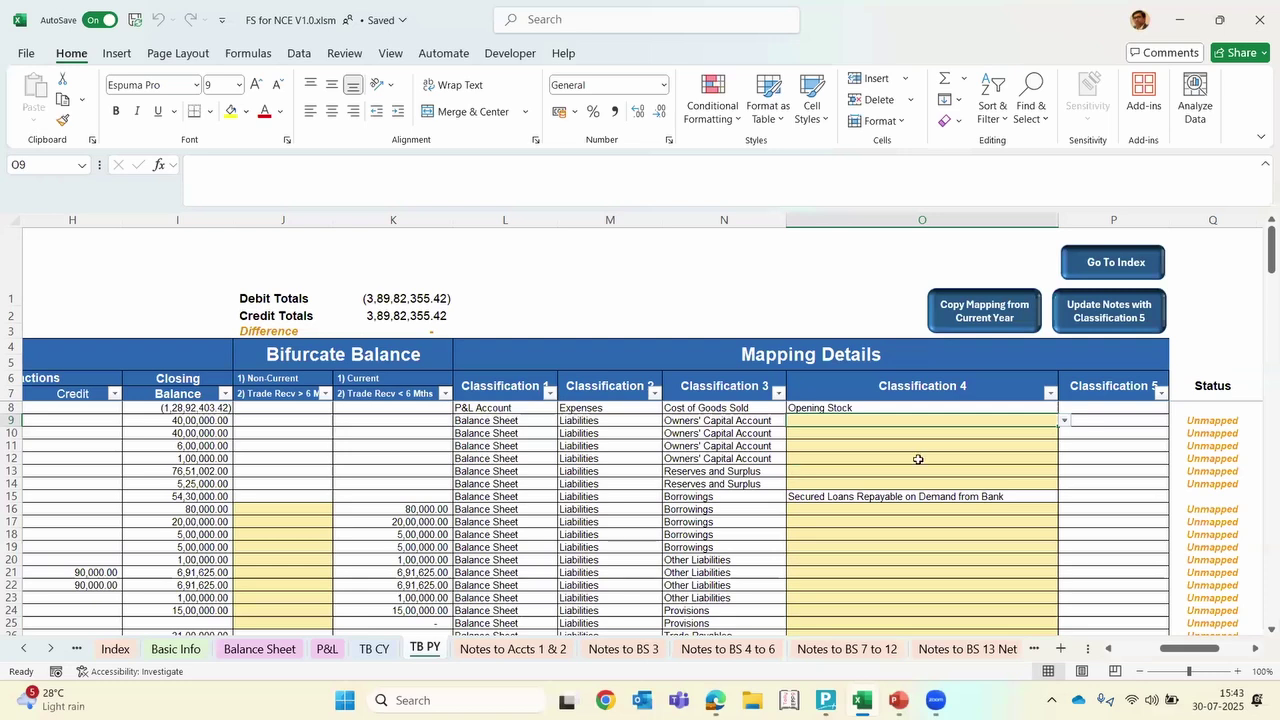
left_click(969, 320)
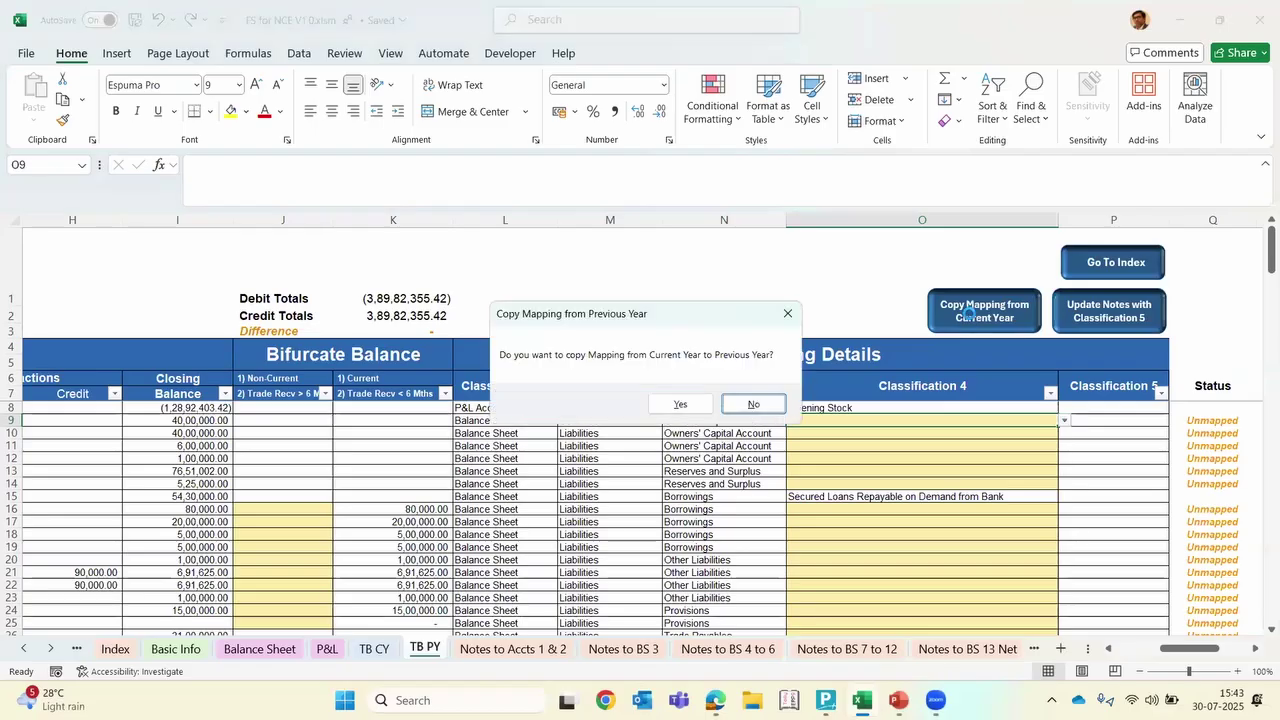
left_click(680, 405)
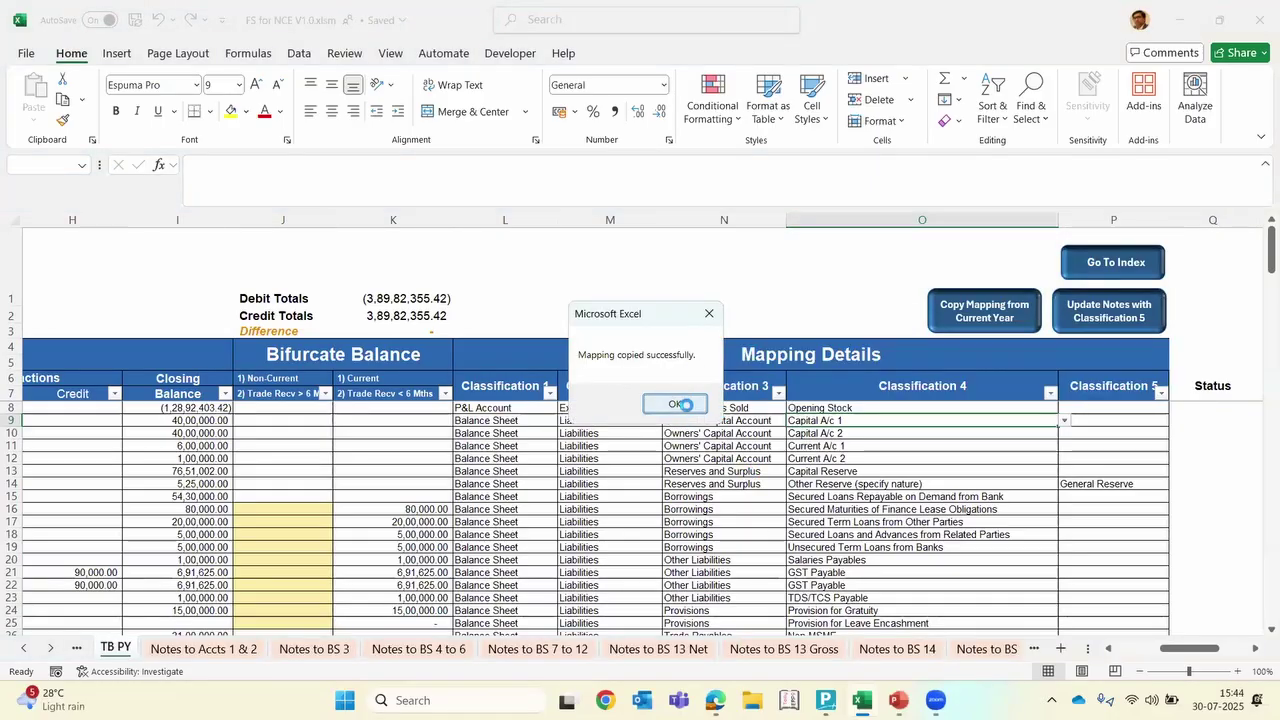
left_click(684, 404)
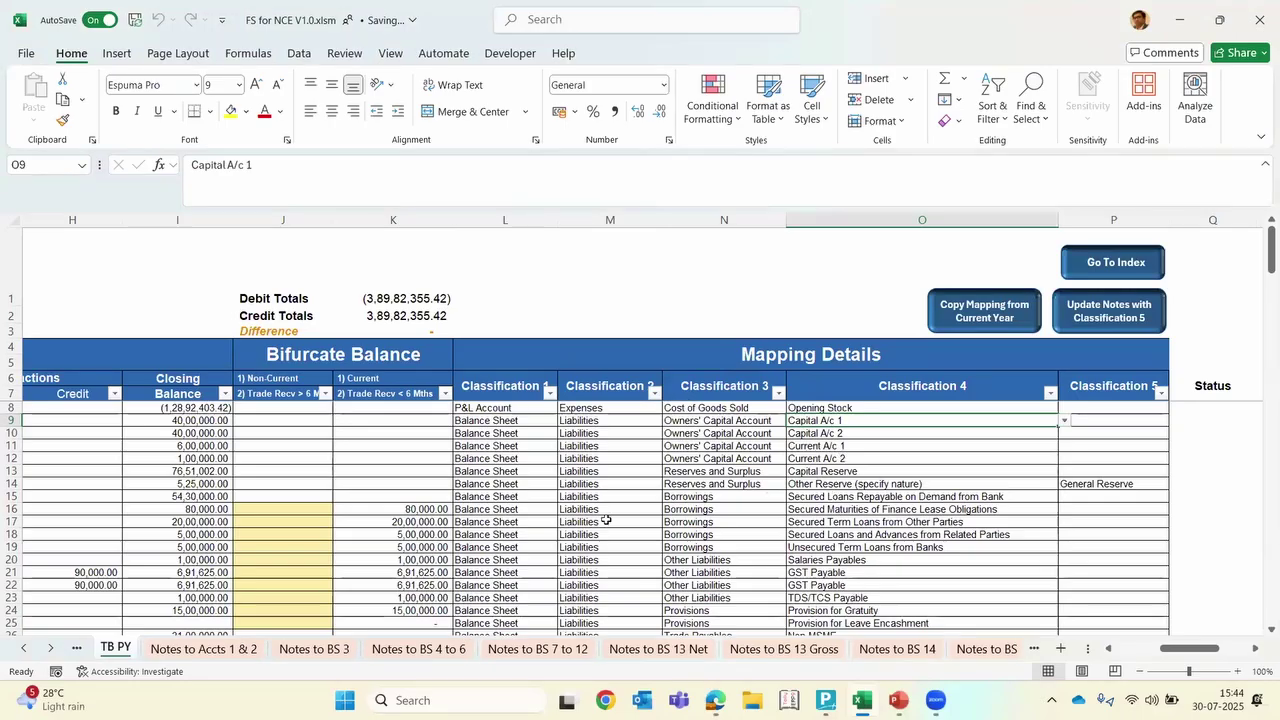
left_click(270, 519)
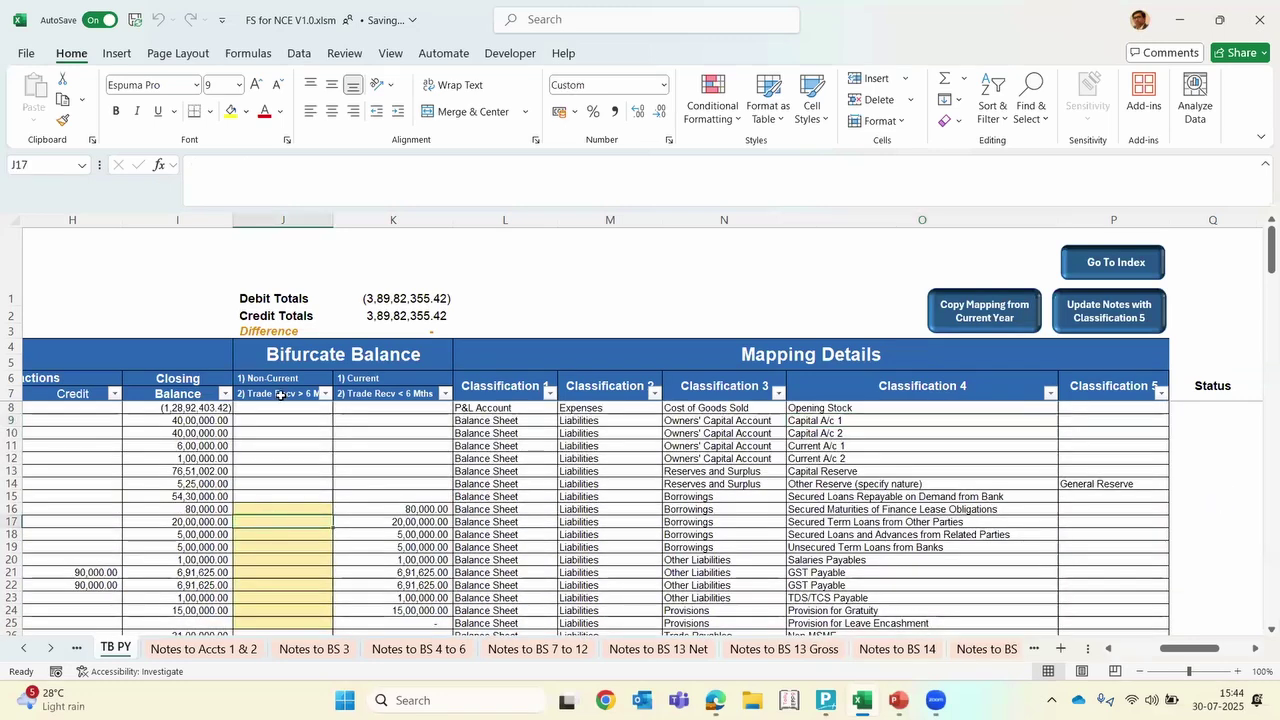
left_click(278, 508)
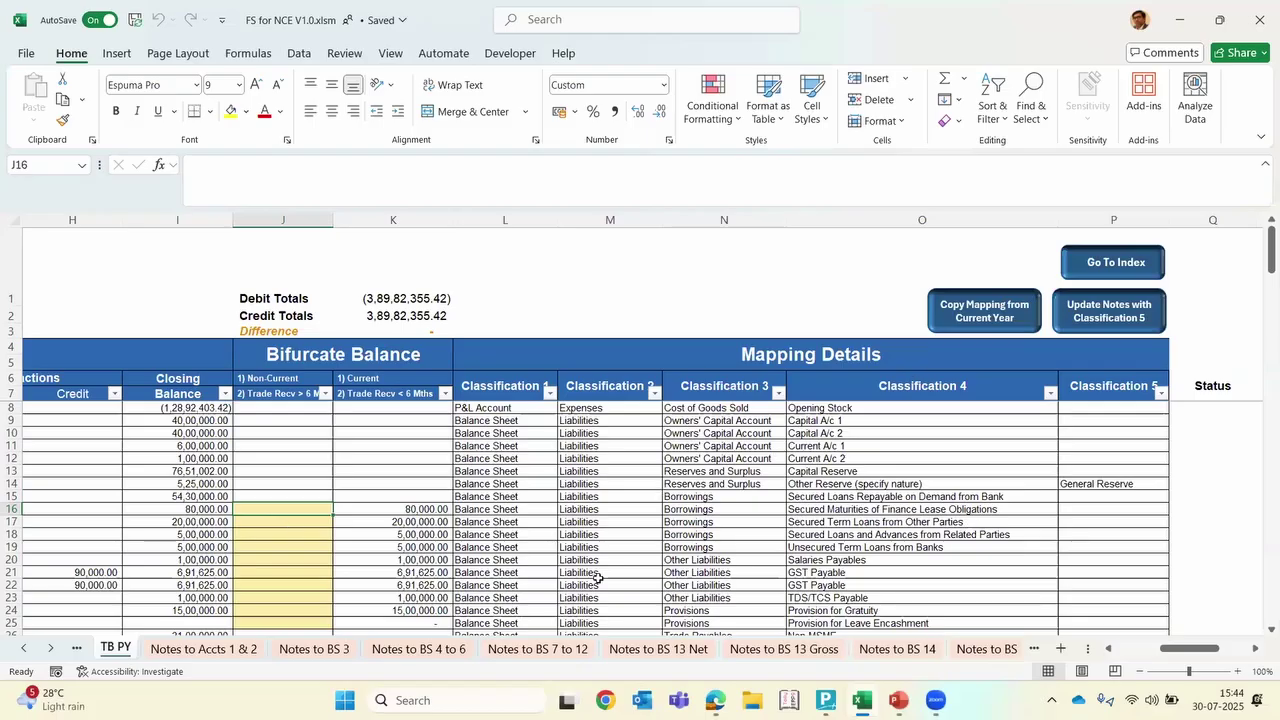
Review the current- and previous-year figures in the Balance Sheet, from equity and liabilities through assets
left_click(22, 653)
left_click(22, 653)
left_click(22, 653)
left_click(22, 653)
left_click(323, 650)
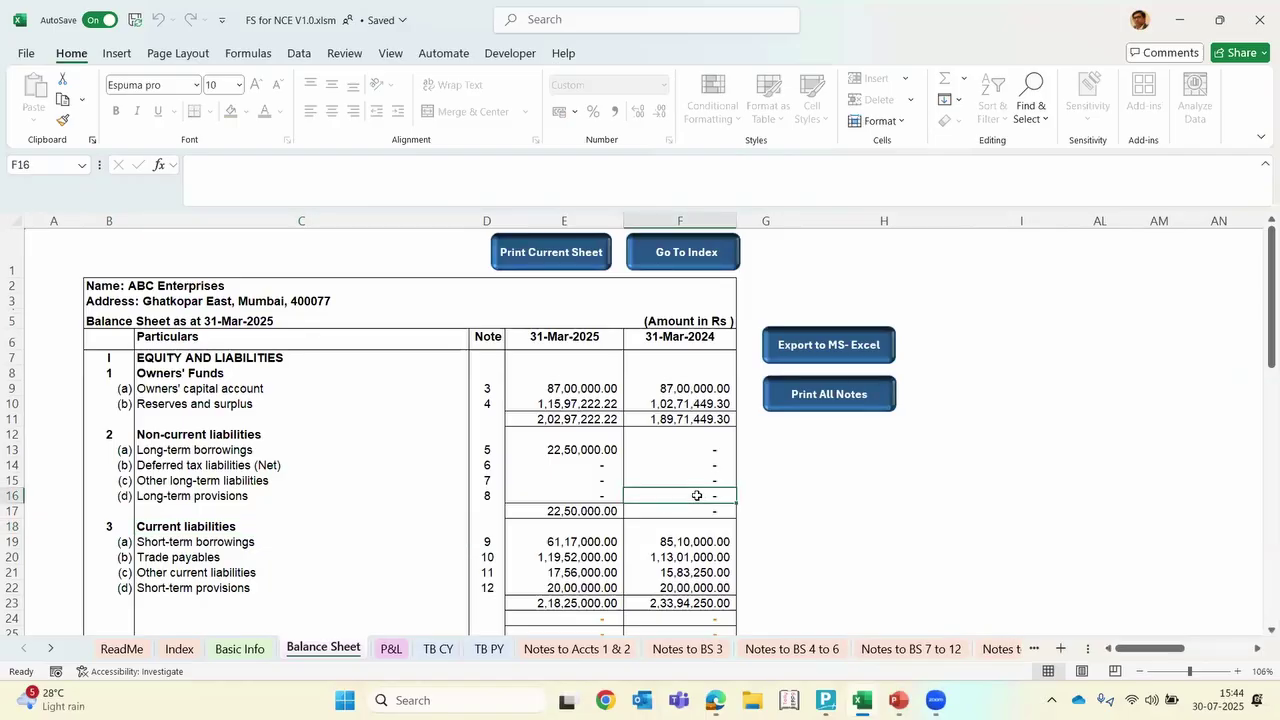
scroll(551, 560, "down", 3)
scroll(551, 560, "down", 6)
scroll(551, 560, "up", 7)
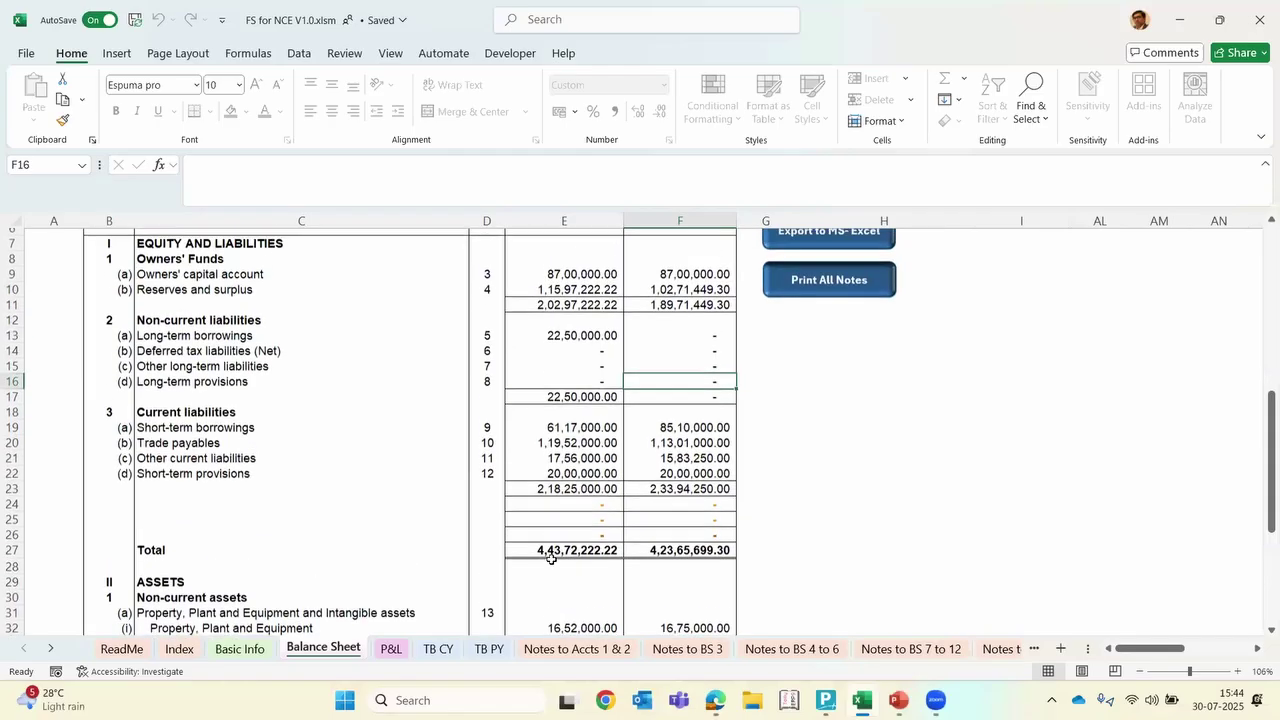
Enter the sample notes jsljdlajds, sadsadsadsa and sdasaSAASas in C36:C38 under Additional Notes for Borrowings in Notes to BS 4 to 6
left_click(813, 647)
scroll(243, 556, "down", 5)
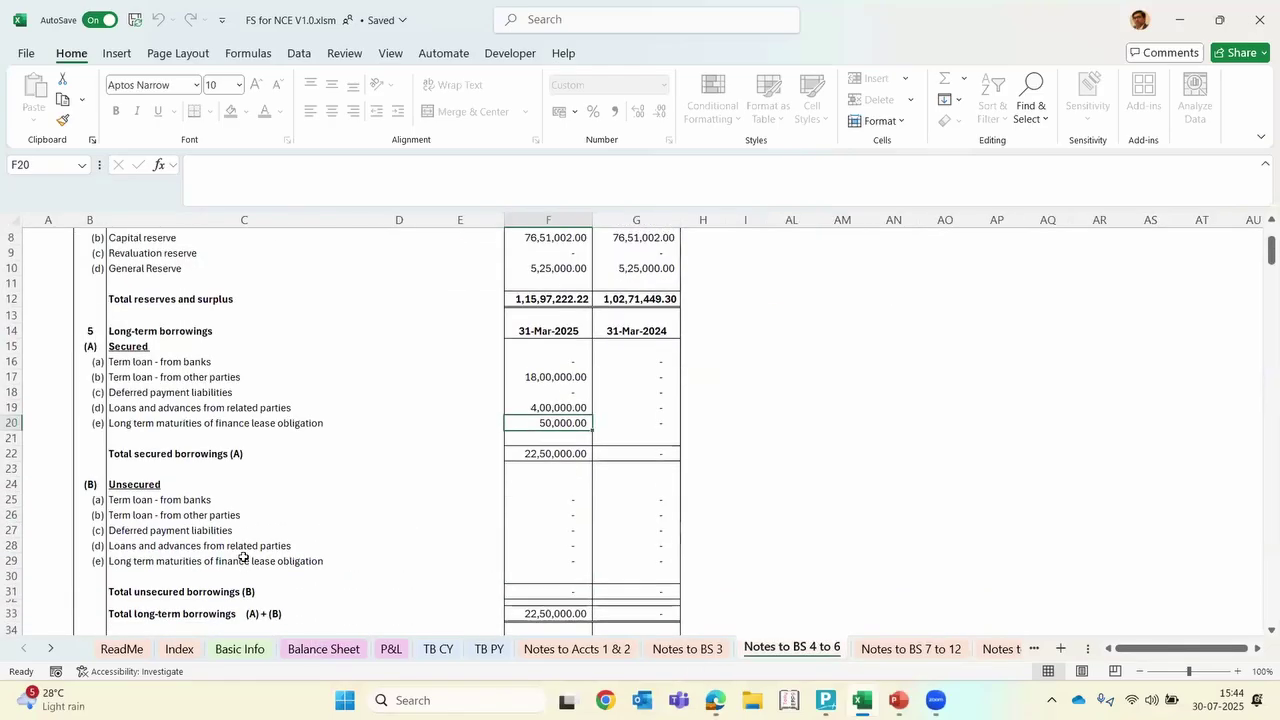
left_click(118, 534)
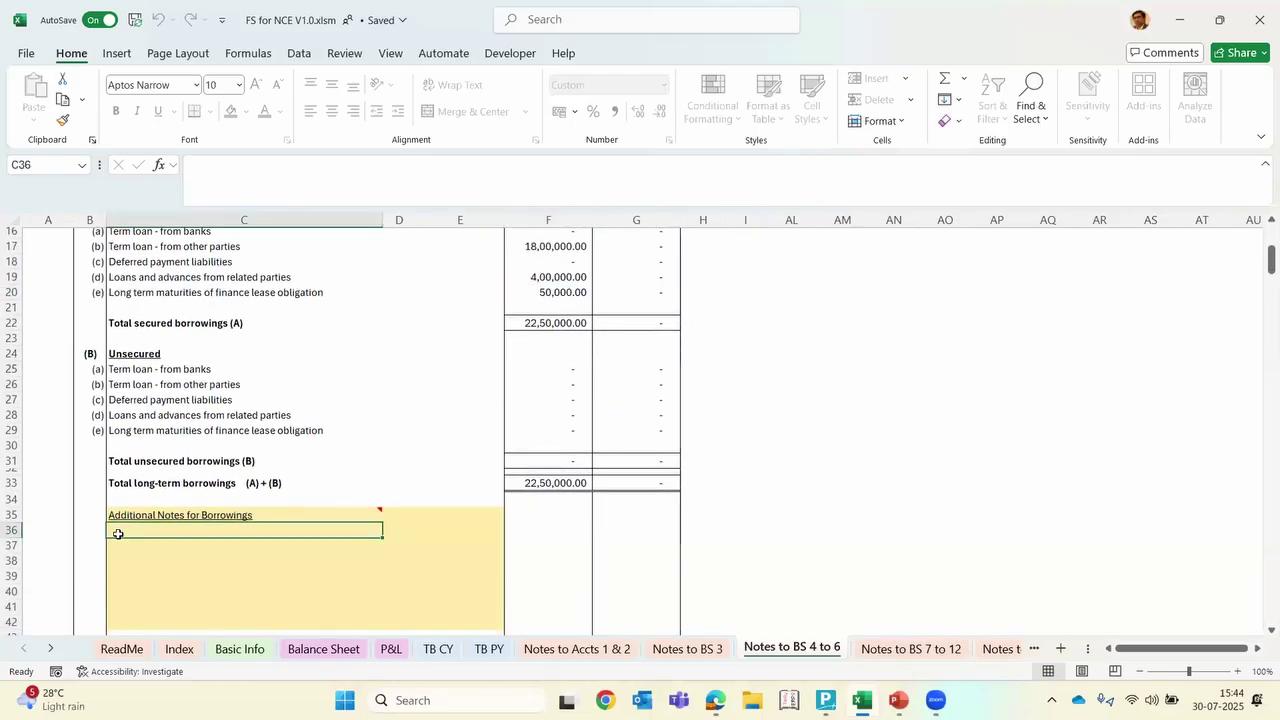
type("jsljdlajds")
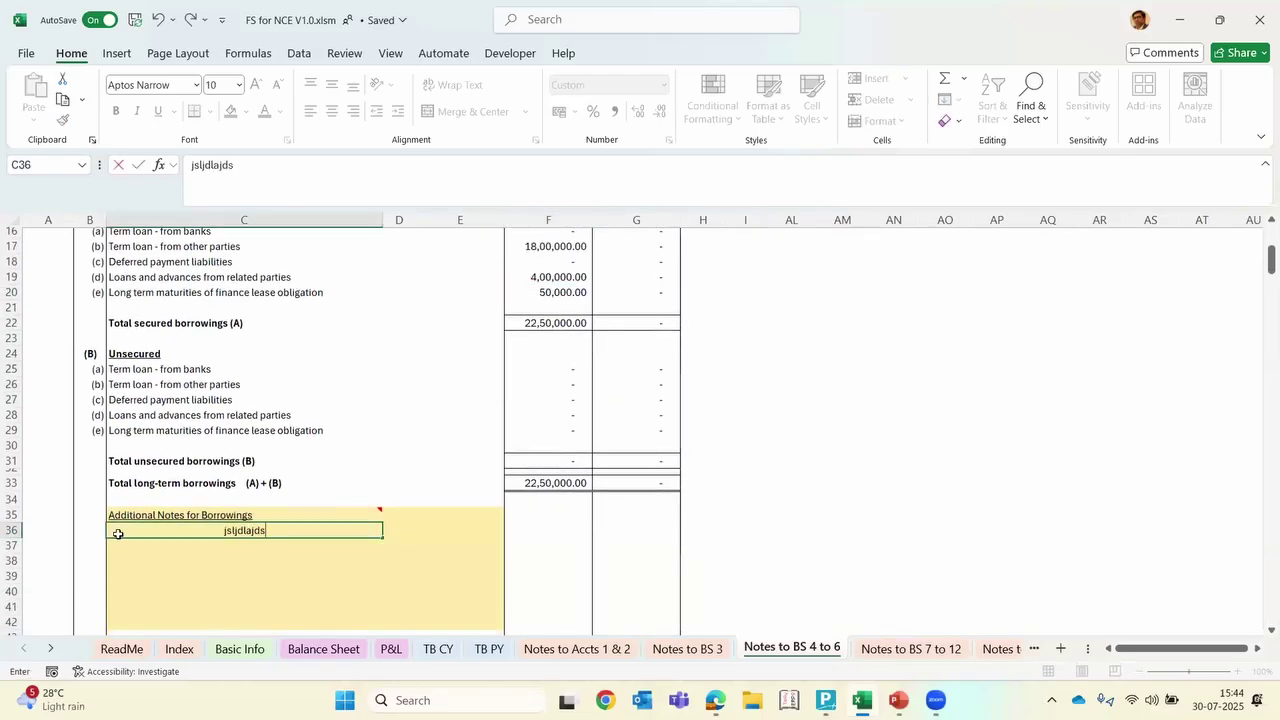
key("Return")
type("sadsadsadsa")
key("Return")
type("sdasaSAASas")
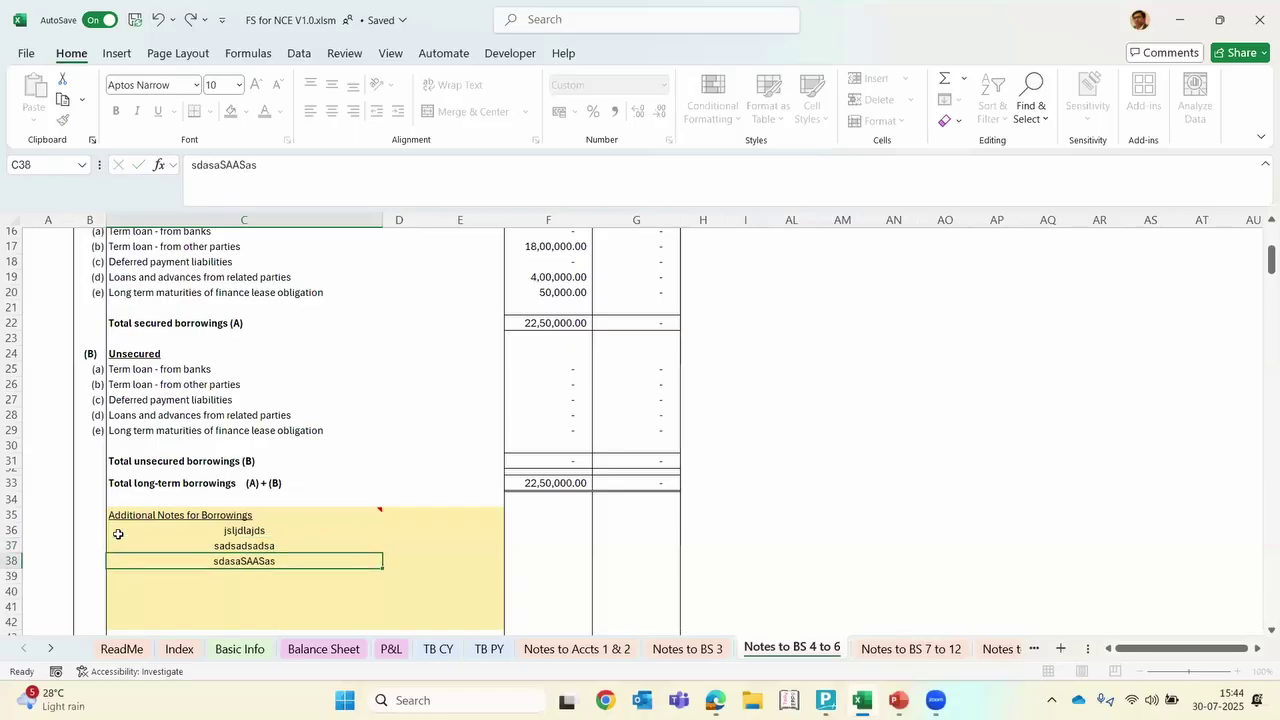
key("Return")
key("Up")
key("Up")
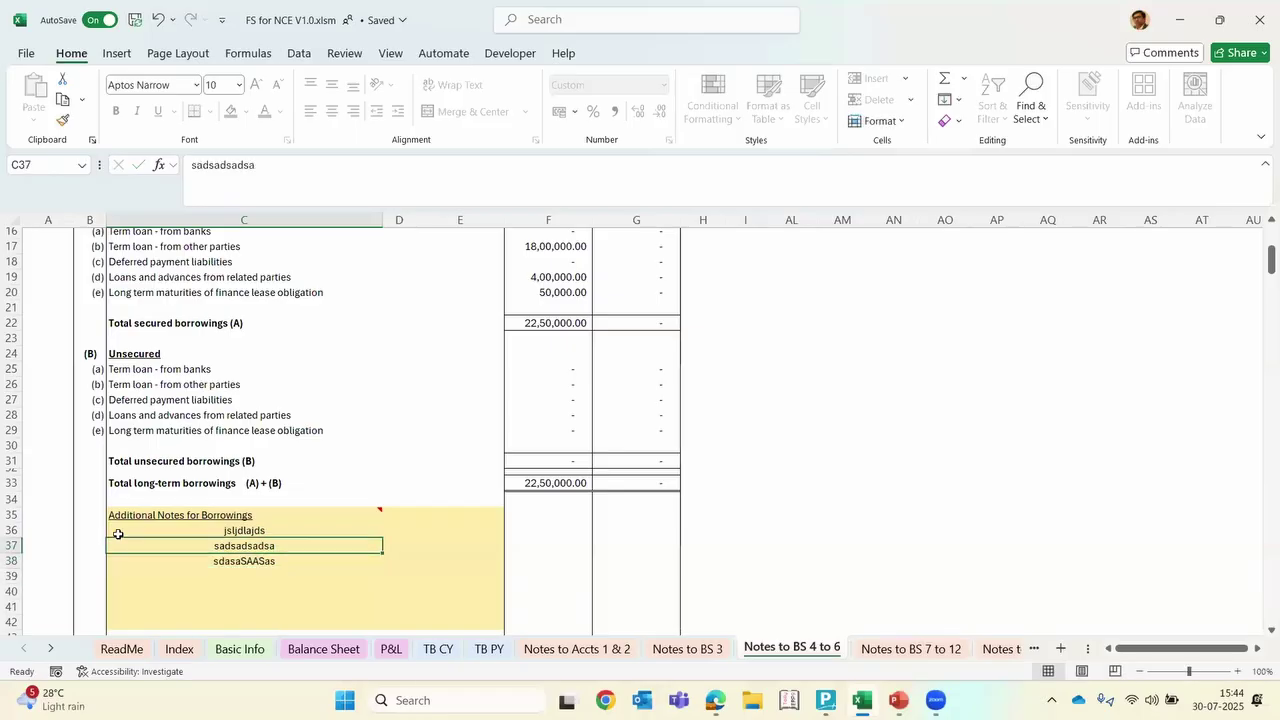
Export the Balance Sheet as a PDF using its Print Current Sheet function
left_click(345, 655)
left_click(268, 546)
scroll(267, 548, "up", 1)
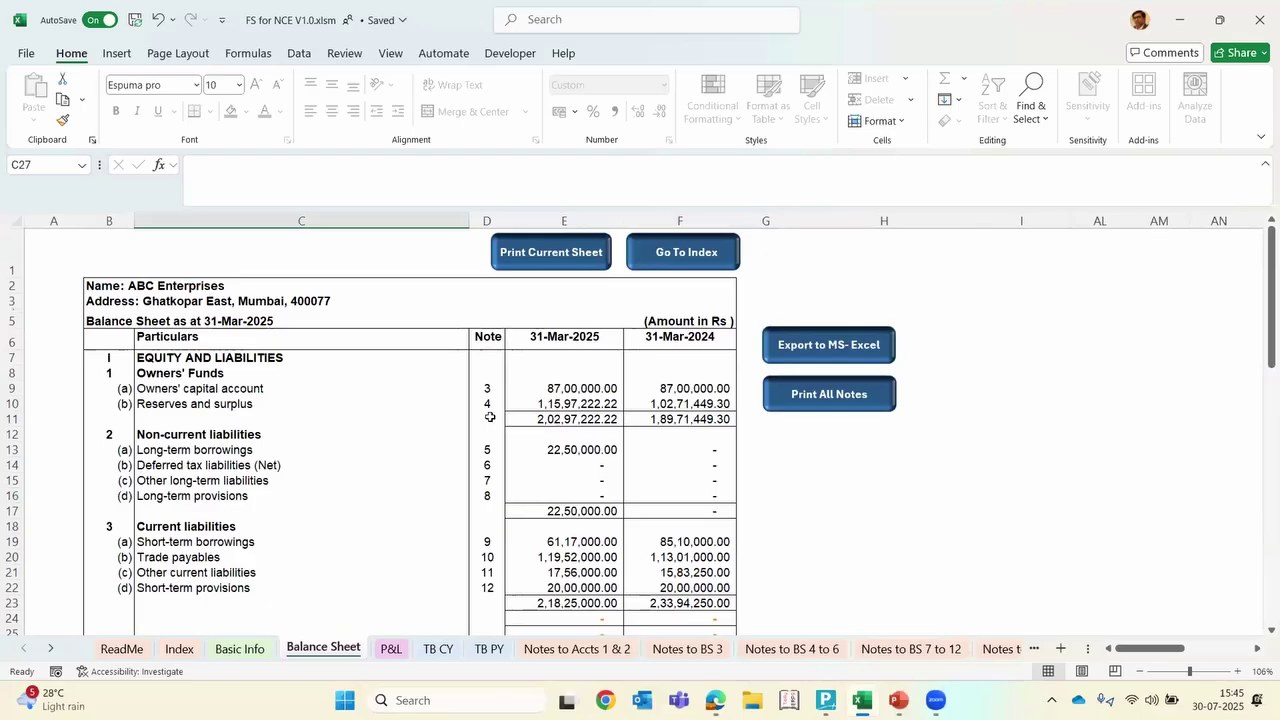
left_click(548, 256)
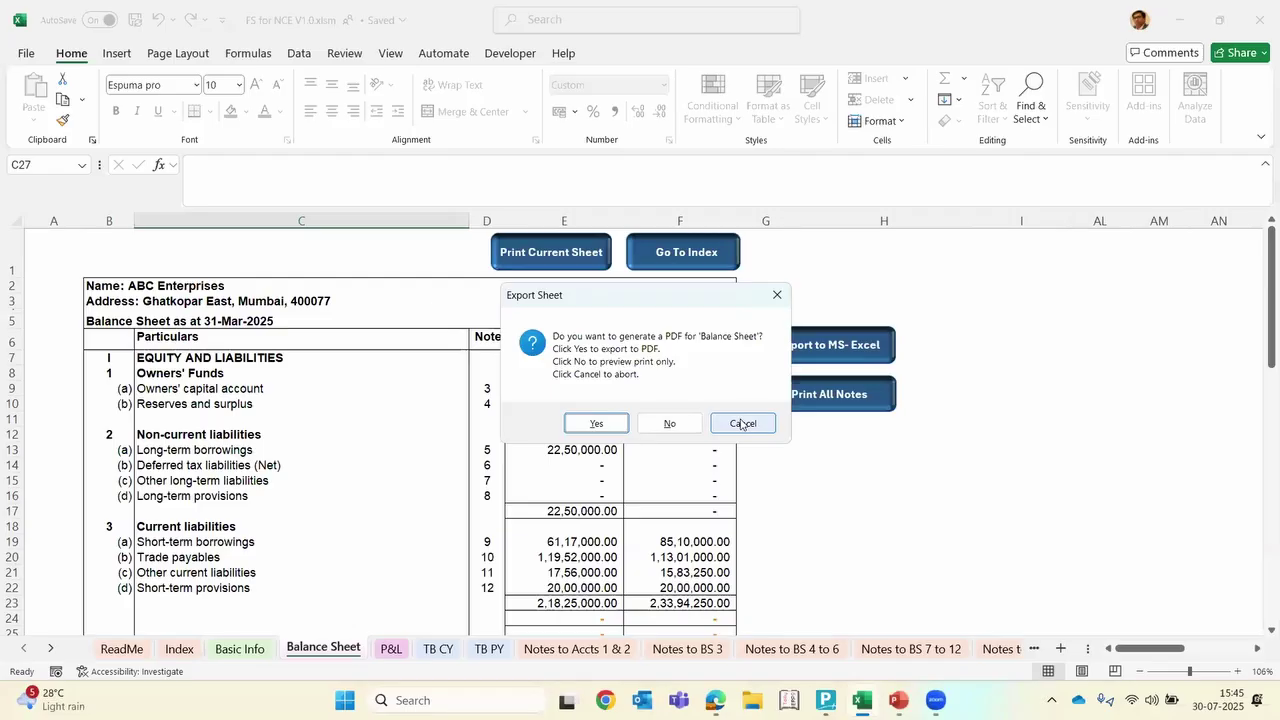
left_click(597, 424)
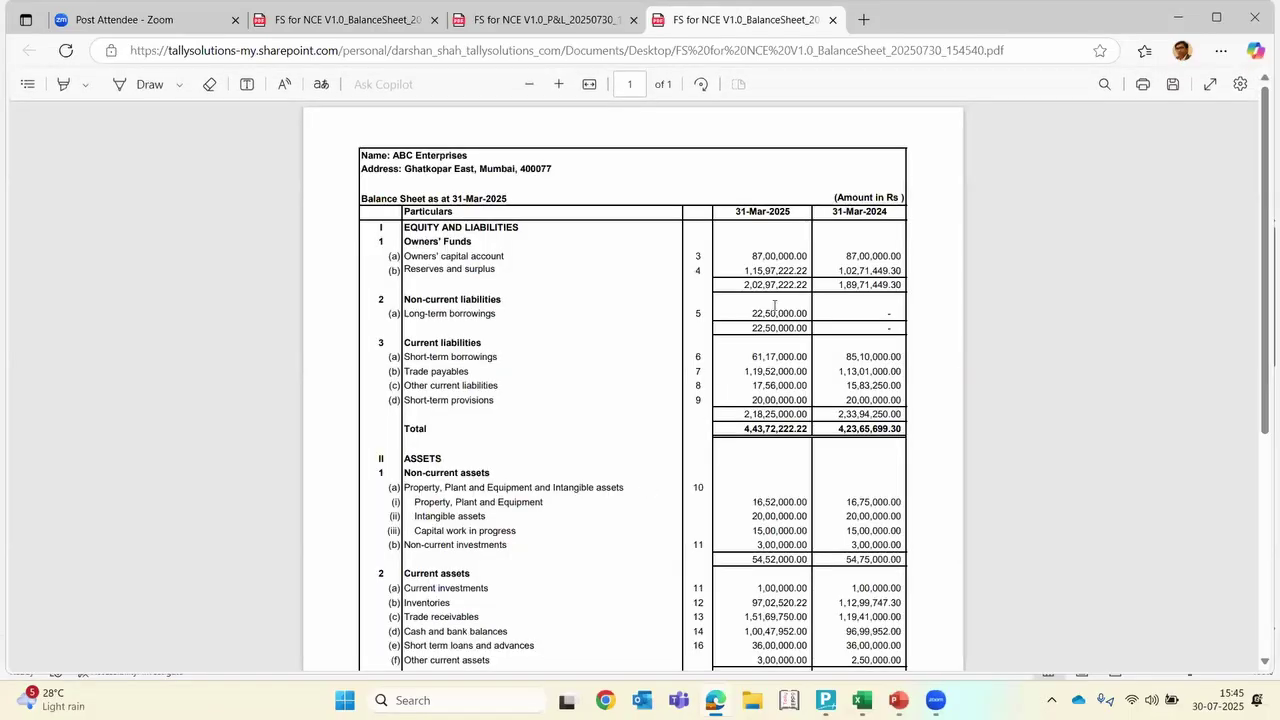
Review the exported Balance Sheet PDF, from the liabilities and assets down to the signatory block
scroll(742, 431, "down", 2)
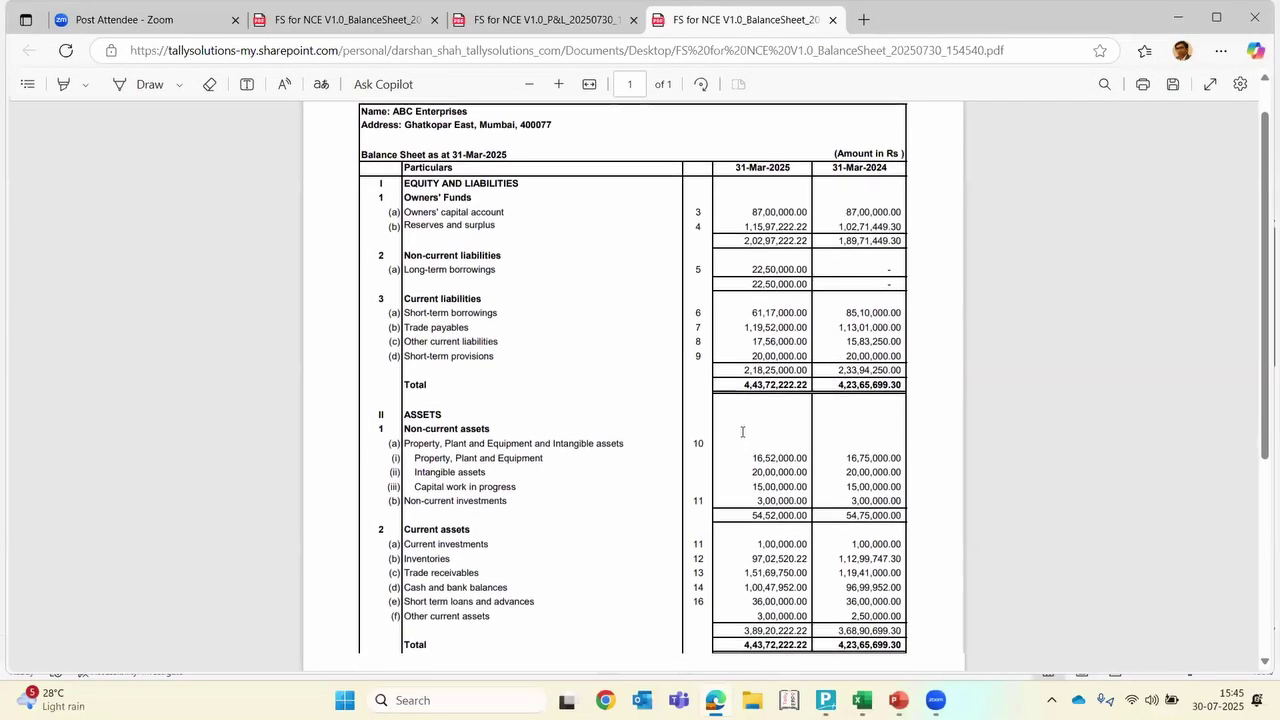
scroll(742, 431, "down", 3)
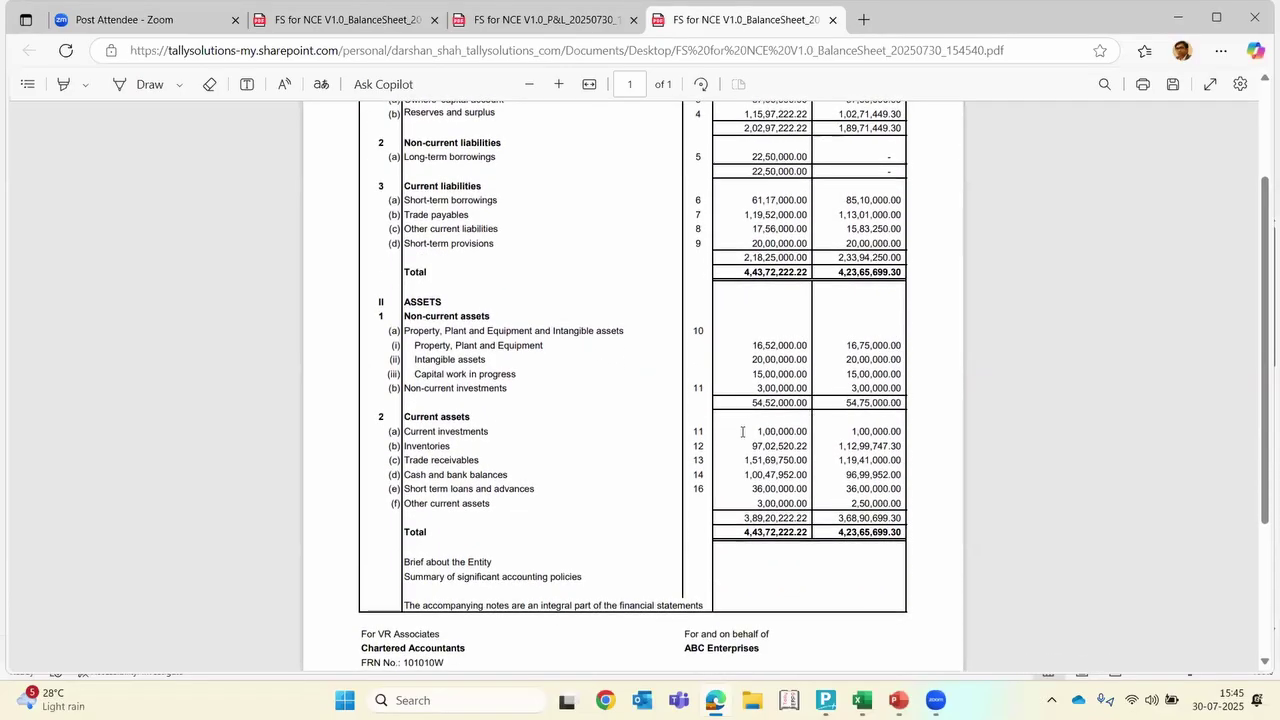
scroll(742, 431, "down", 6)
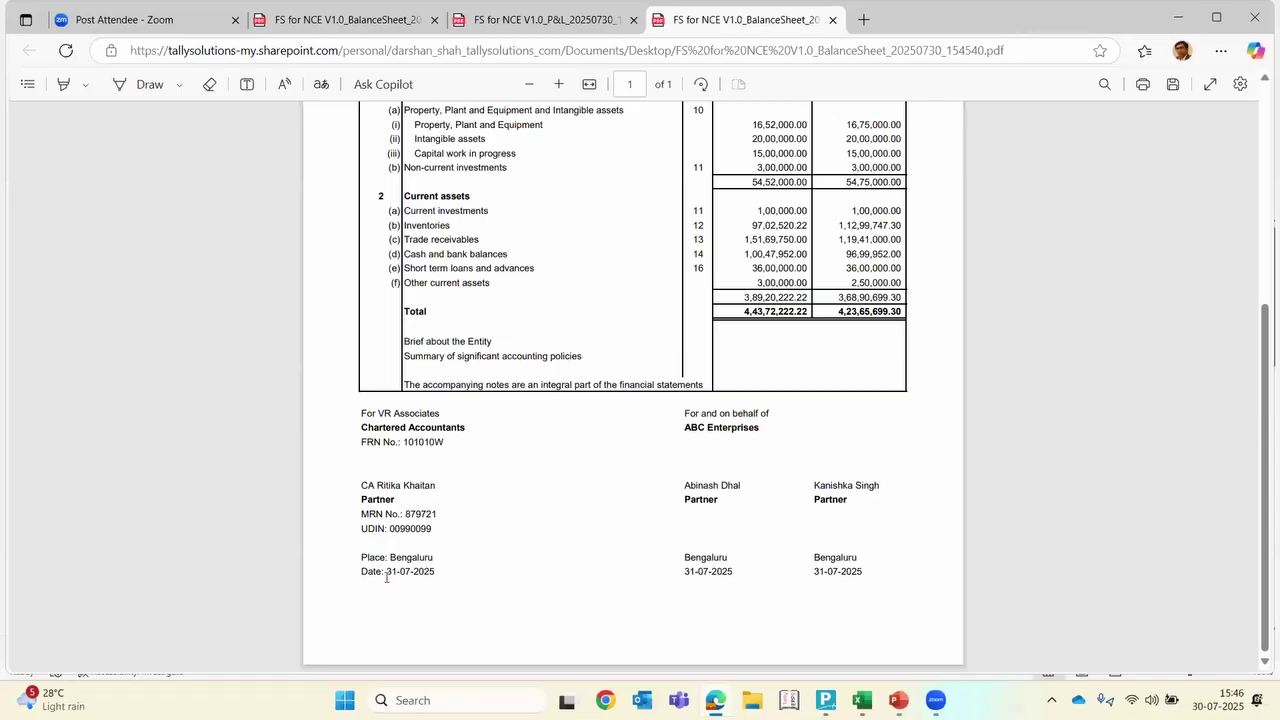
scroll(386, 577, "up", 2)
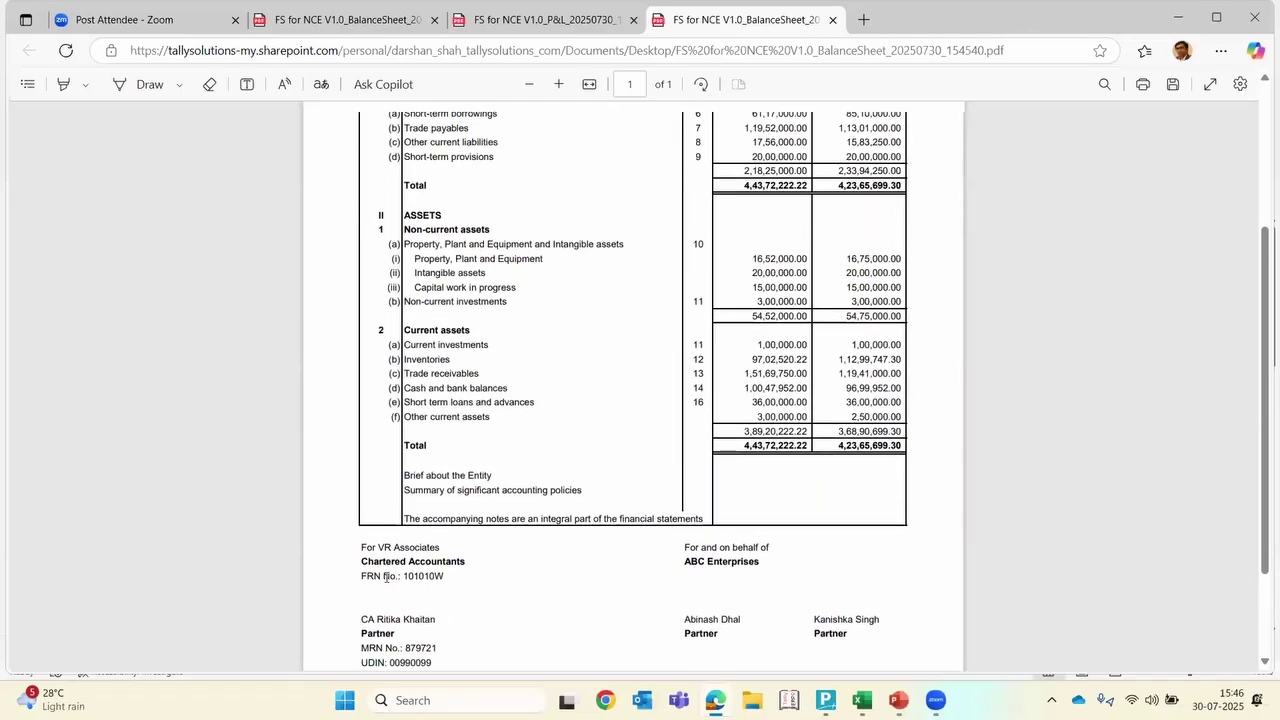
scroll(386, 577, "up", 4)
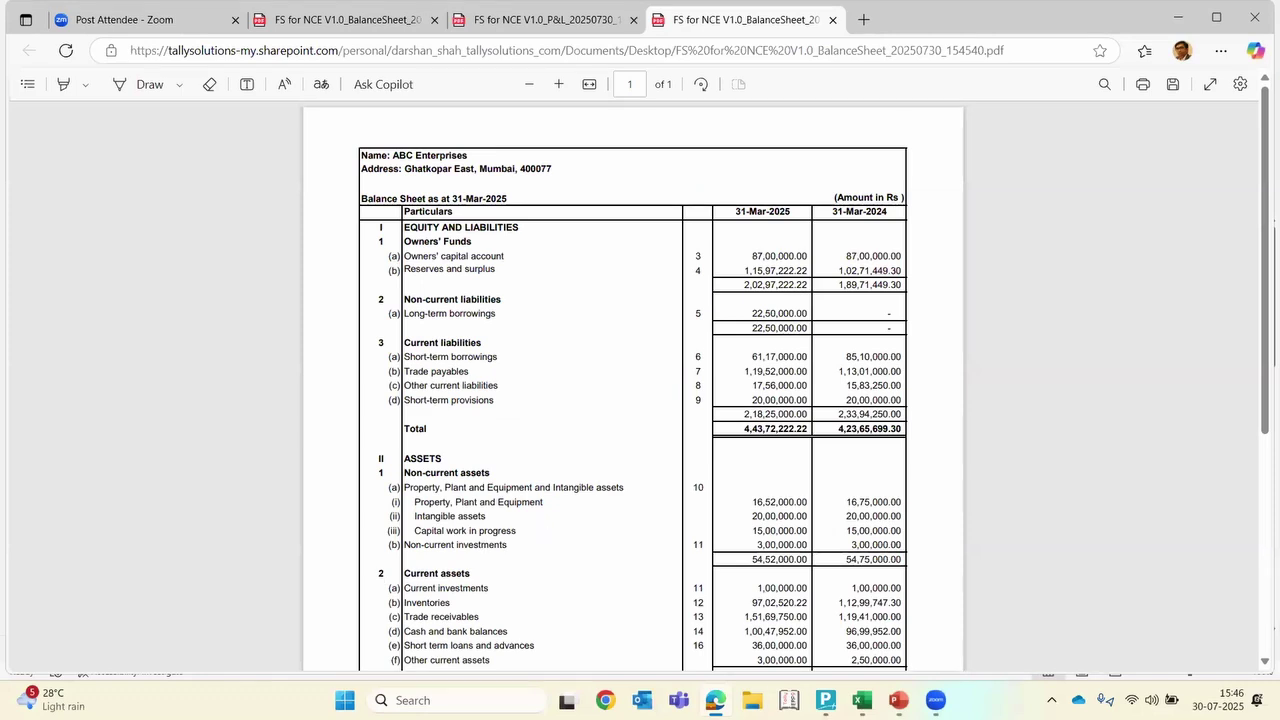
Return to the Excel workbook and review the entity, signatory, audit firm and auditor details in the Basic Info sheet
left_click(806, 652)
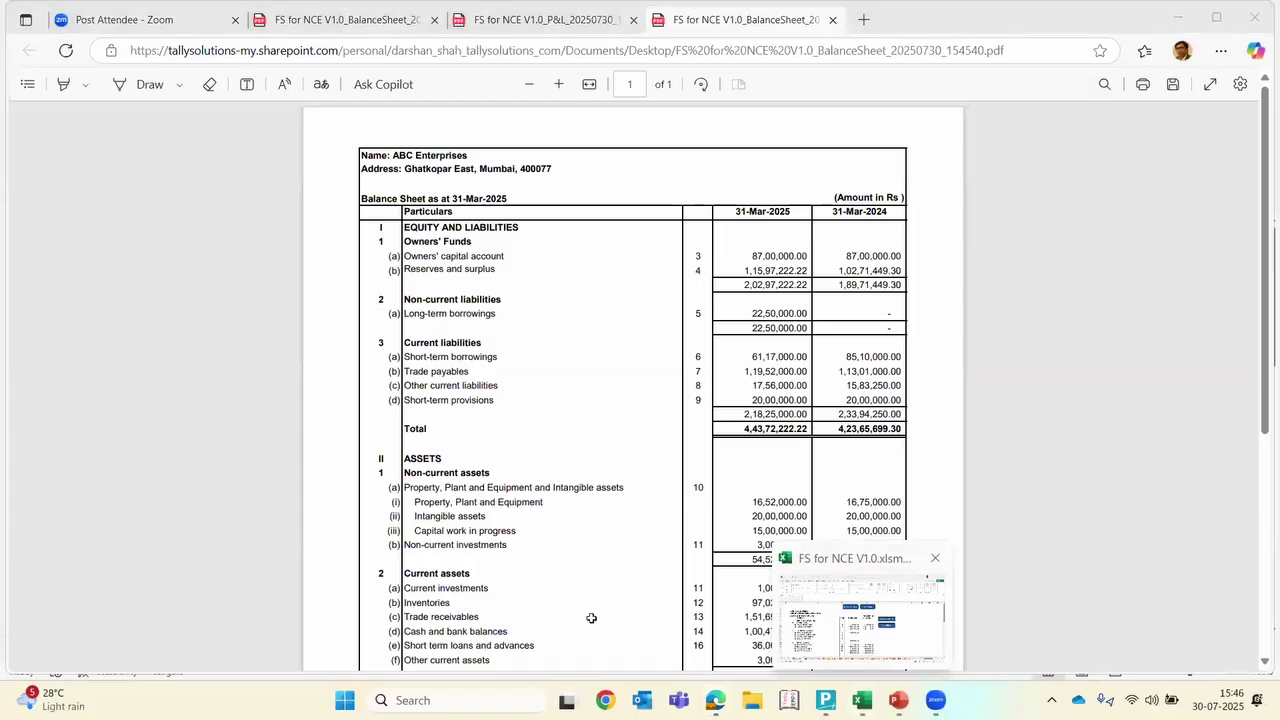
left_click(24, 652)
left_click(24, 652)
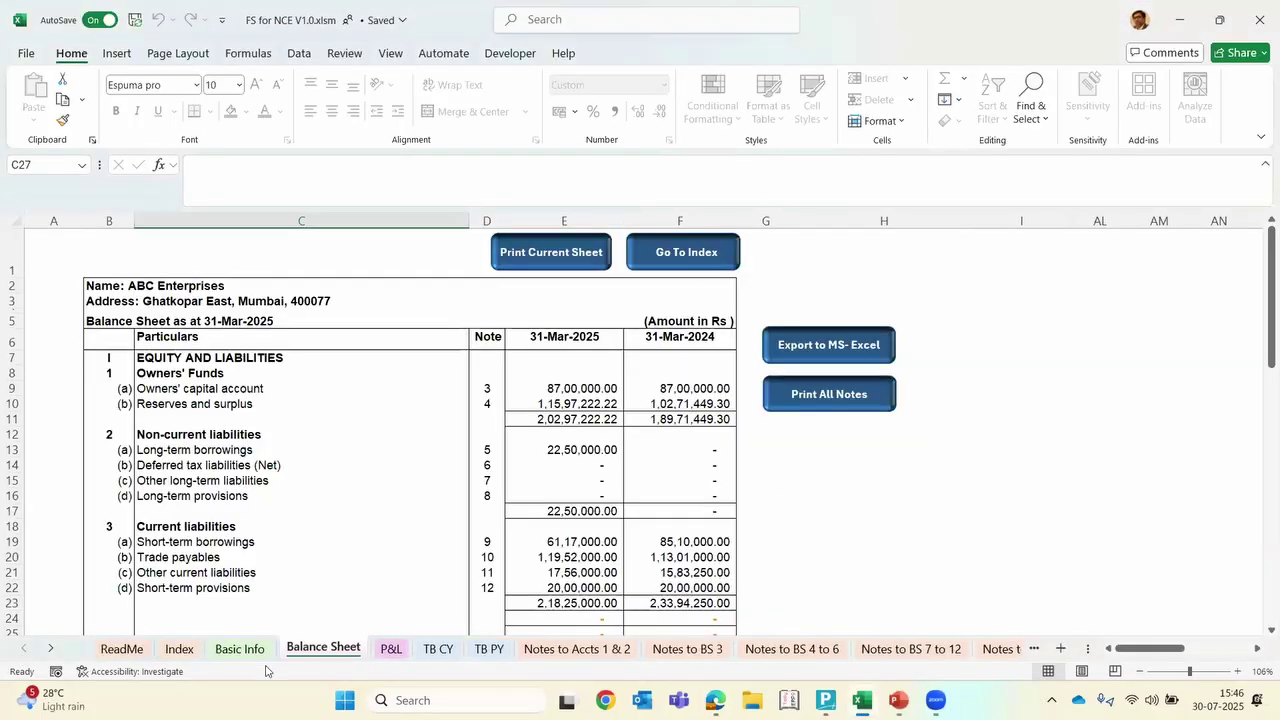
left_click(242, 649)
scroll(355, 606, "down", 2)
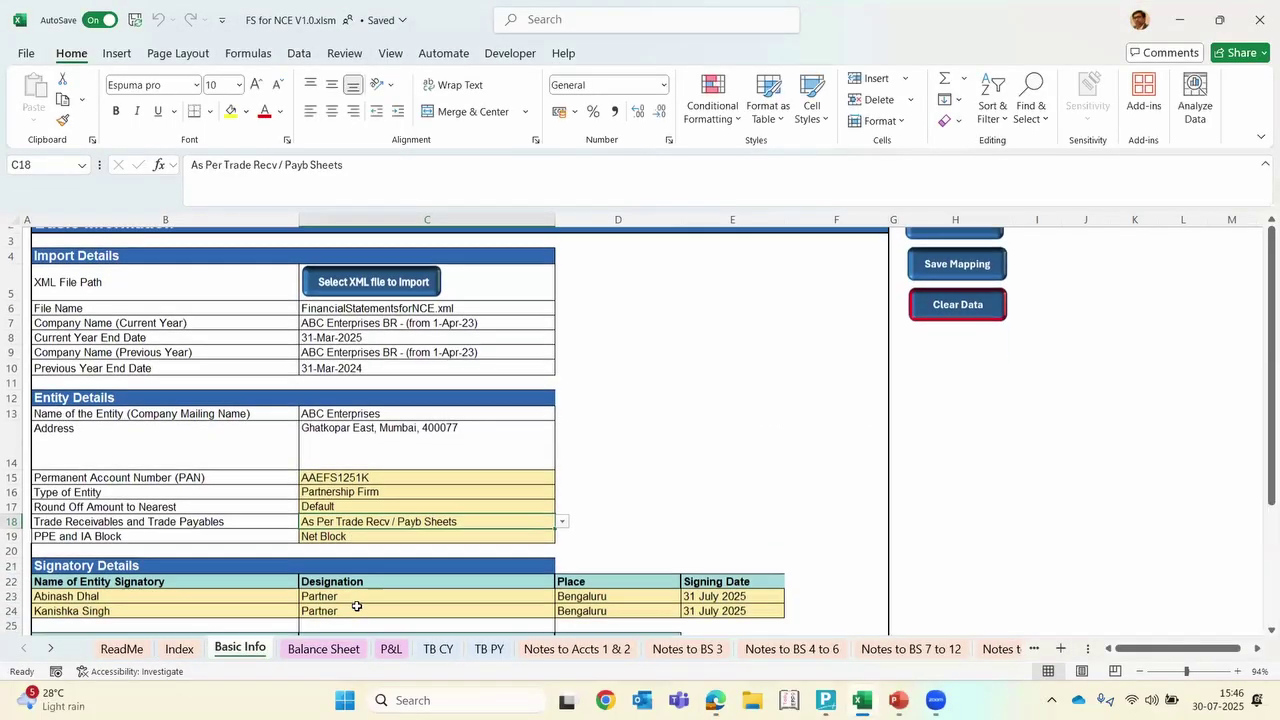
scroll(356, 606, "down", 3)
left_click(46, 430)
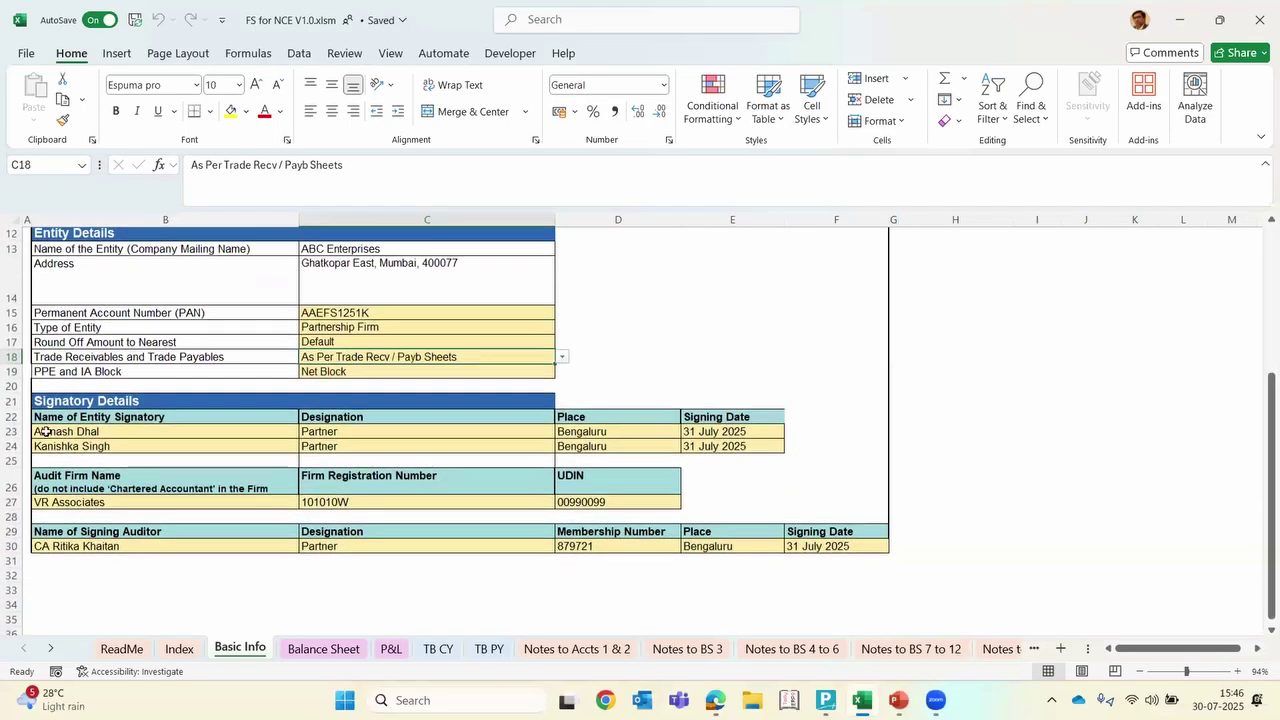
left_click(449, 505)
scroll(451, 505, "up", 4)
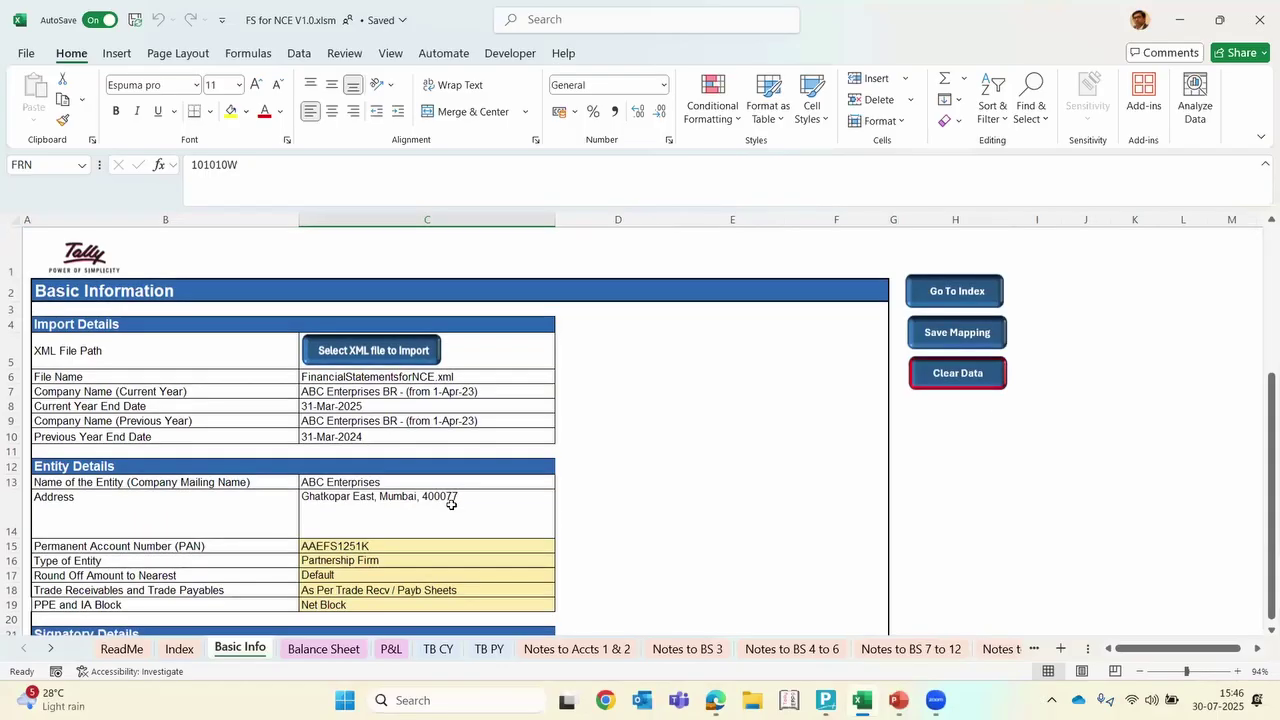
scroll(451, 505, "down", 2)
scroll(451, 505, "down", 2)
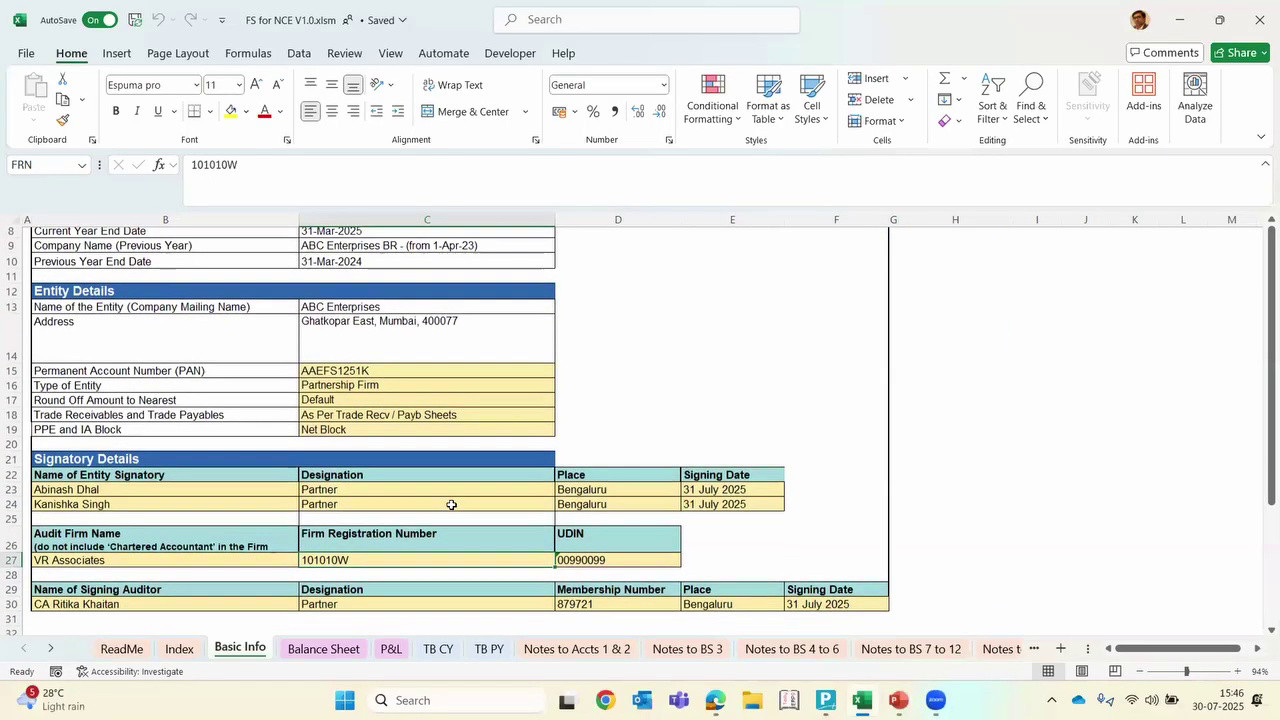
scroll(579, 610, "up", 5)
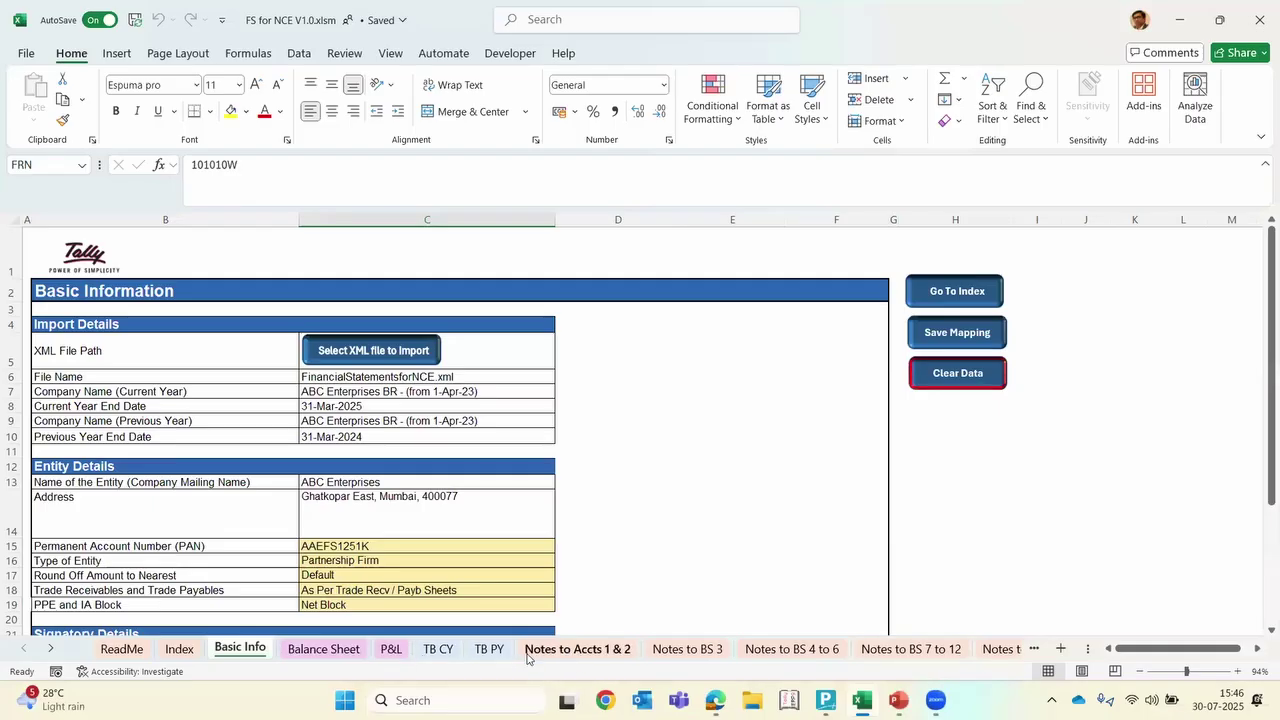
View the owners' capital account in Notes to BS 3 and the reserves and borrowings in Notes to BS 4 to 6
left_click(726, 650)
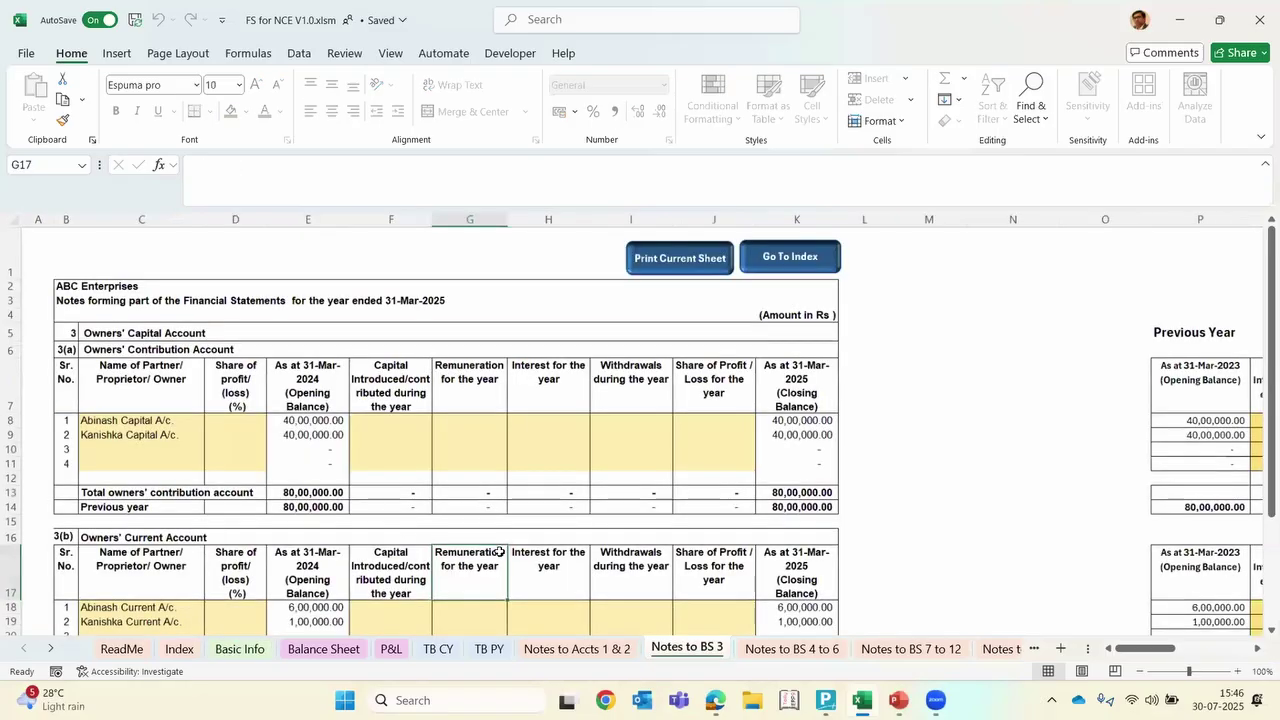
left_click(779, 650)
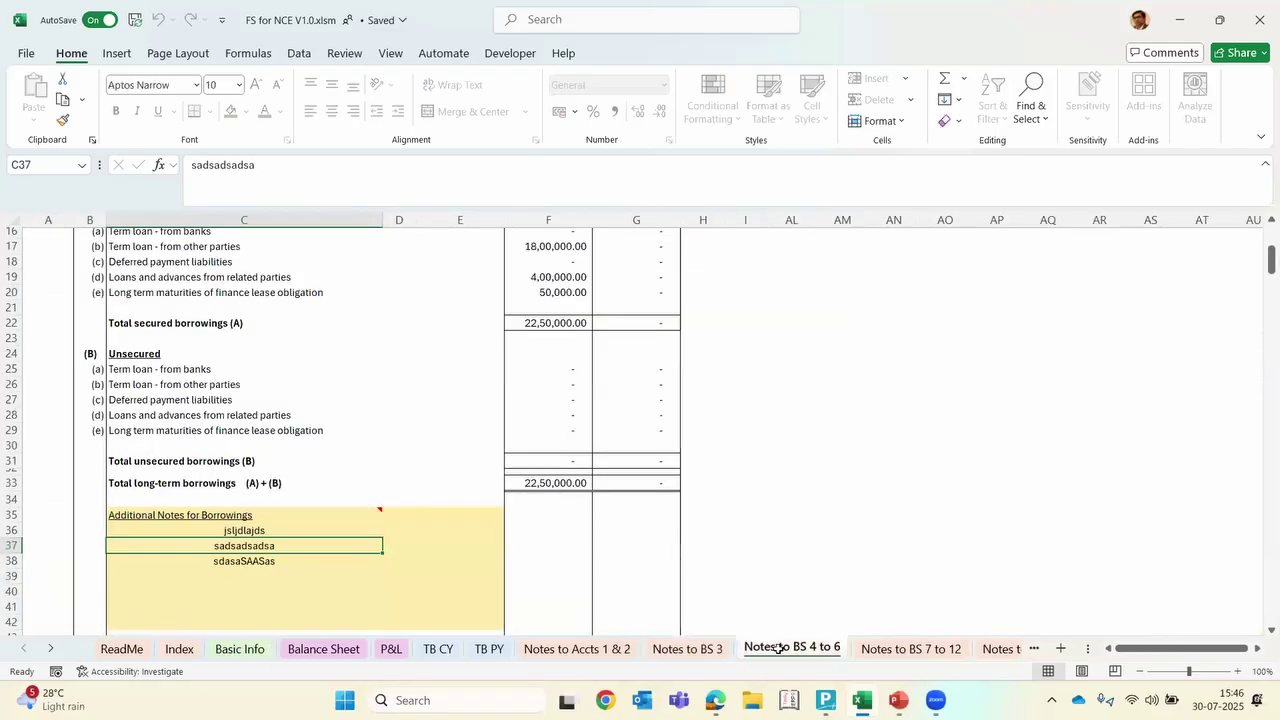
scroll(257, 531, "up", 5)
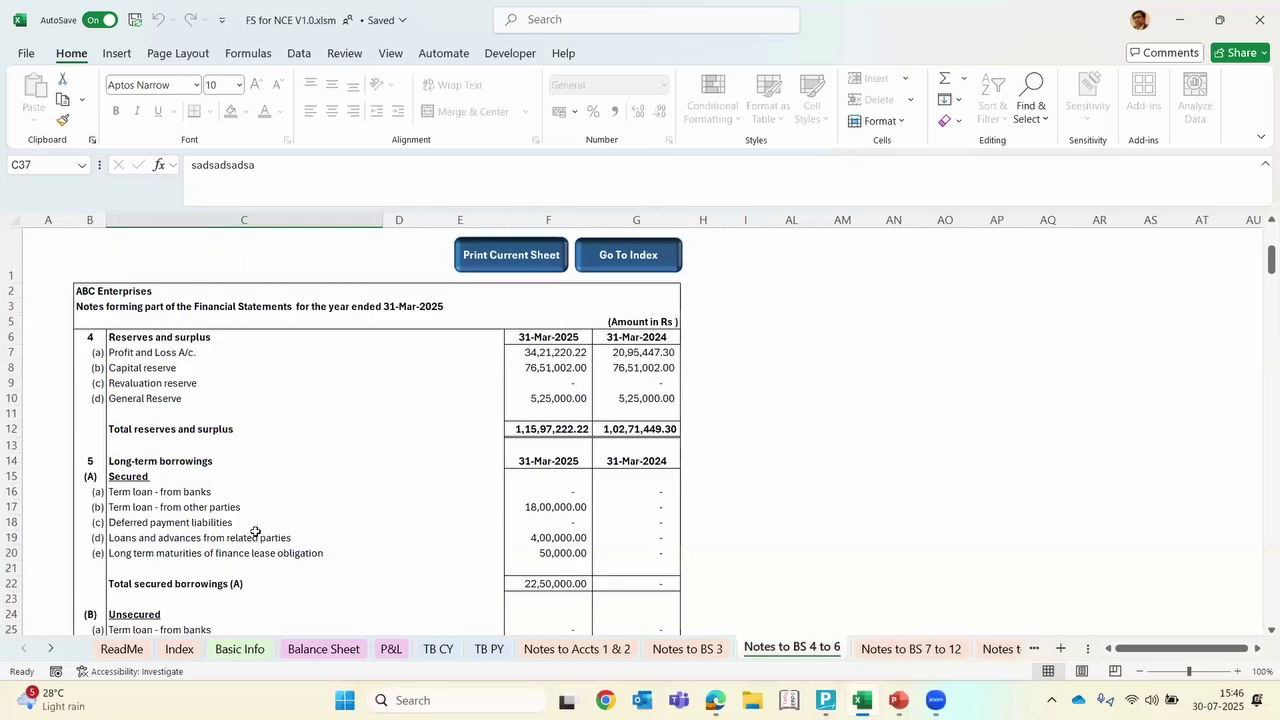
Export the Notes to BS 4 to 6 sheet as a PDF and return to the Excel workbook
left_click(511, 256)
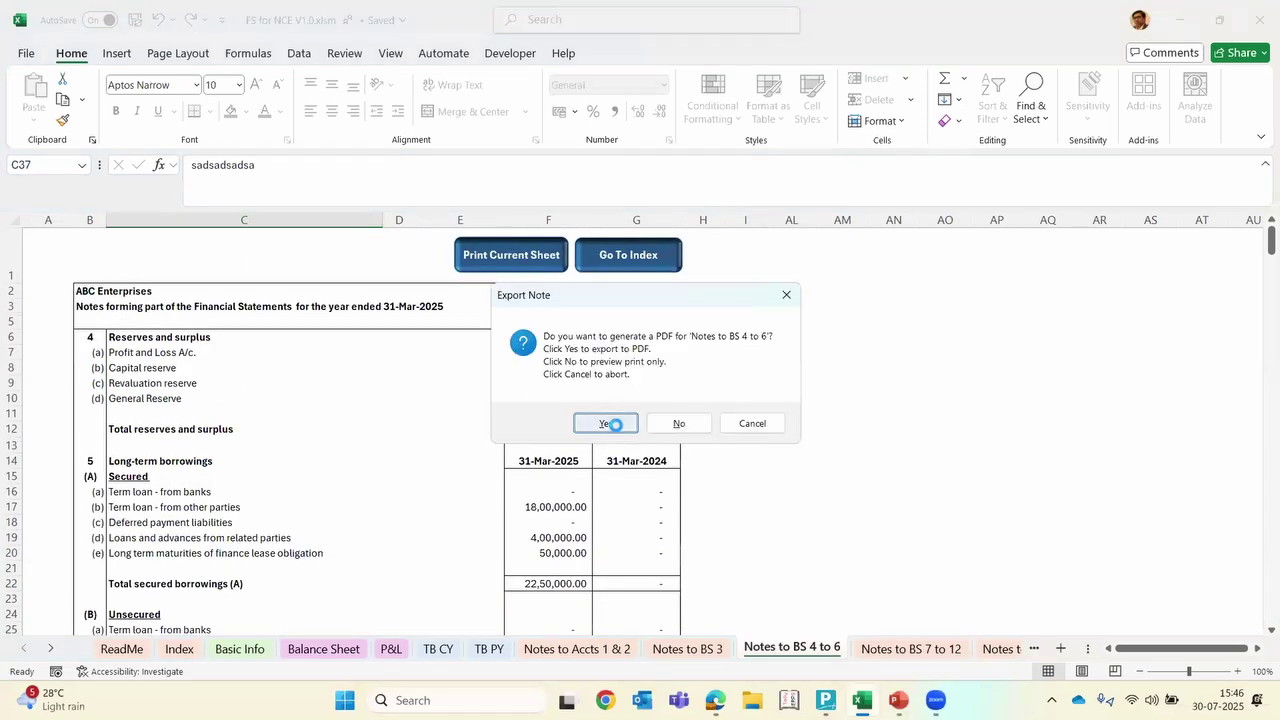
left_click(612, 424)
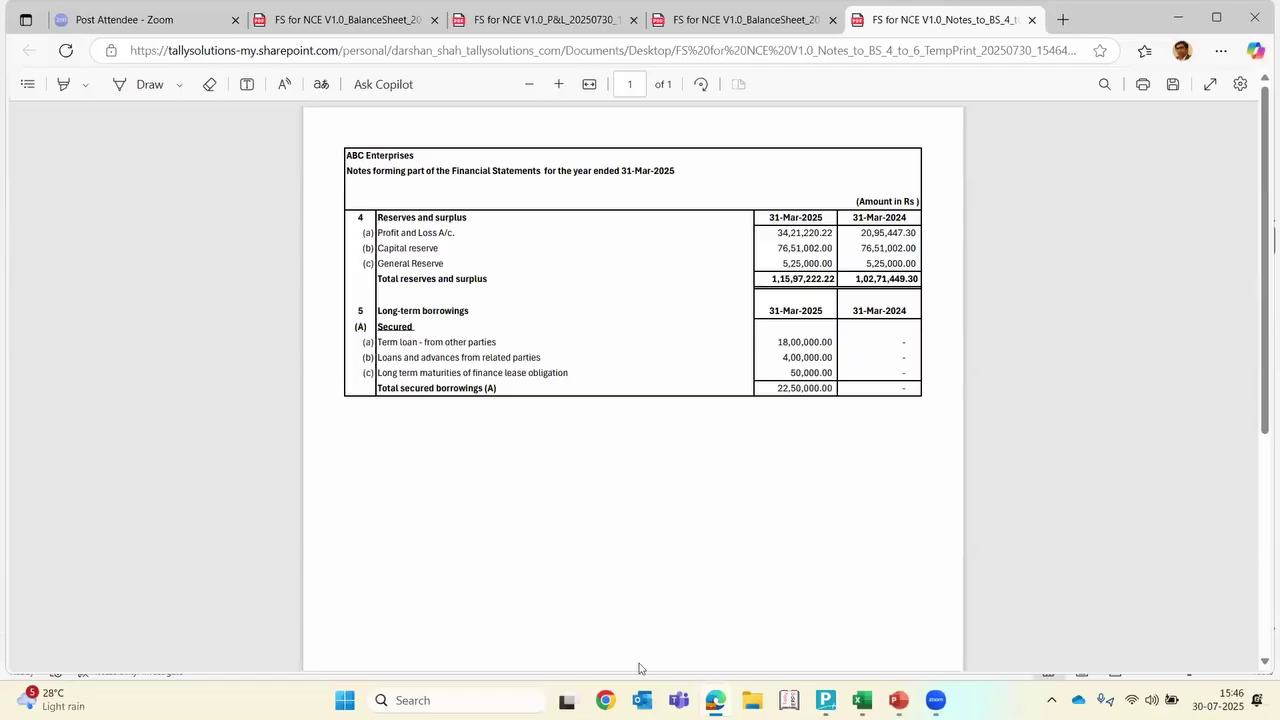
key("alt+Tab")
left_click(334, 534)
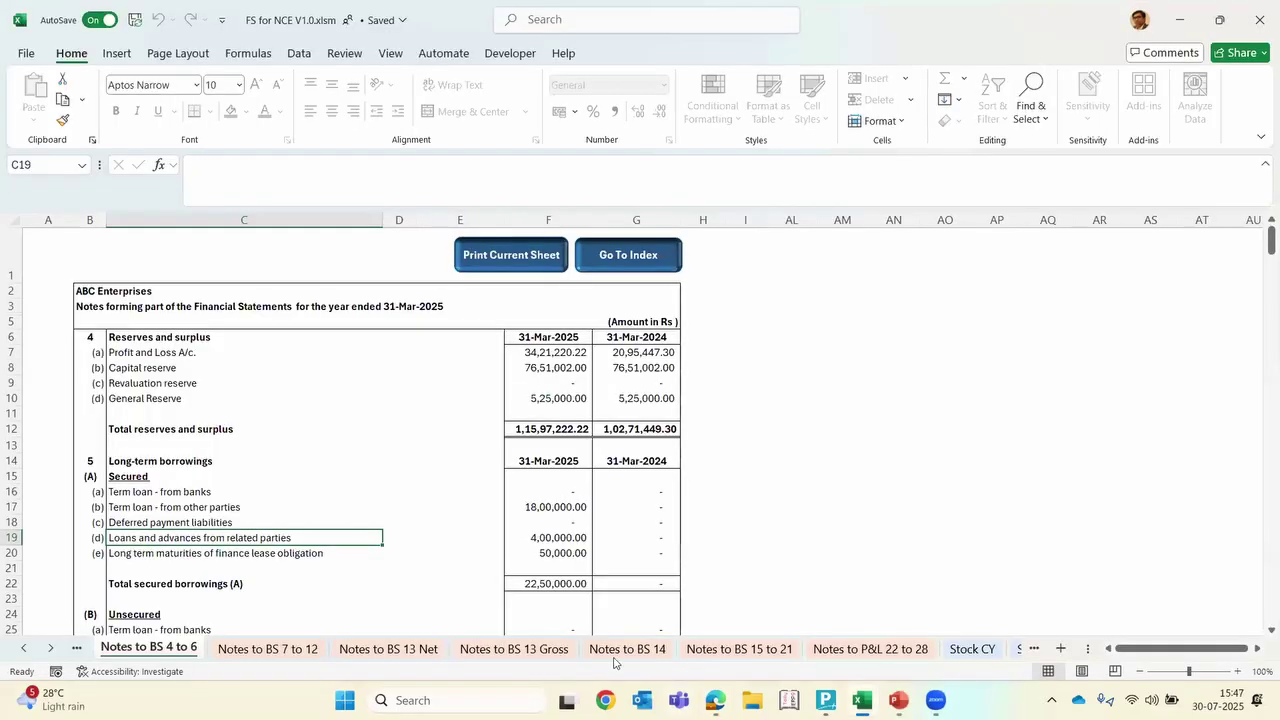
View the Notes to BS 13 Gross sheet and examine the additions, deletions and depreciation columns in Notes to BS 13 Net
left_click(520, 648)
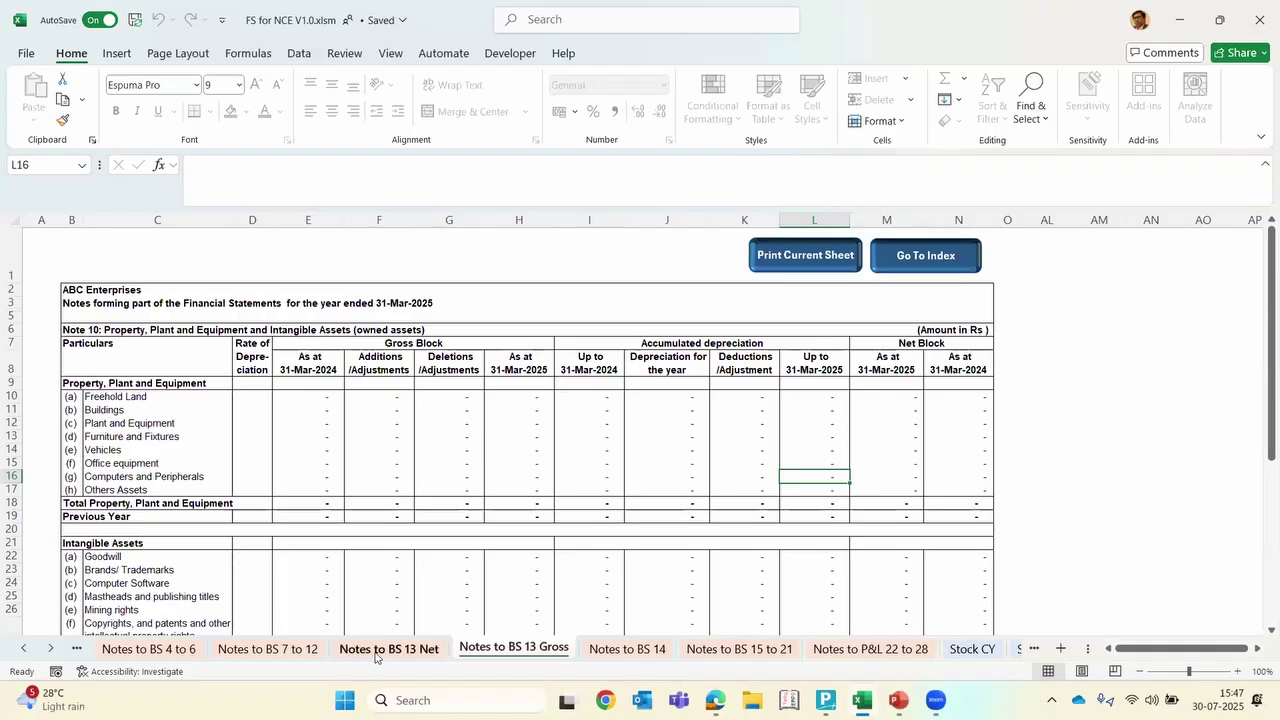
left_click(377, 652)
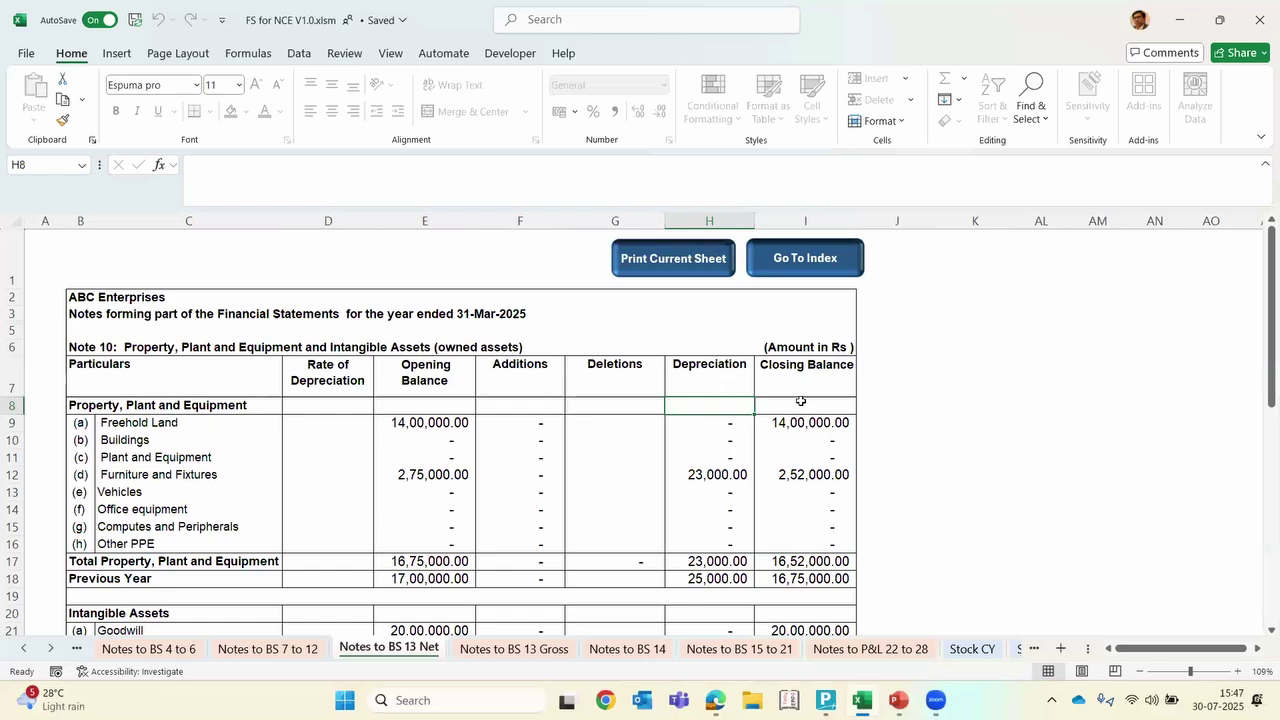
left_click(607, 464)
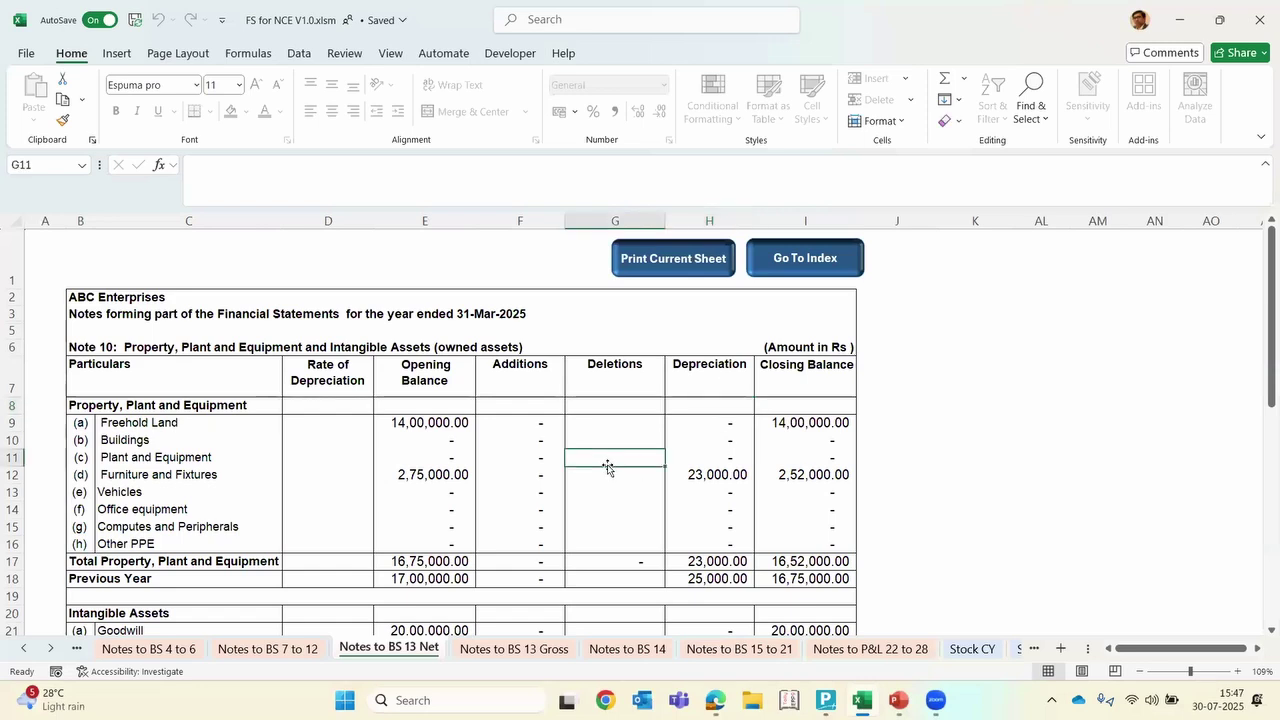
key("Down")
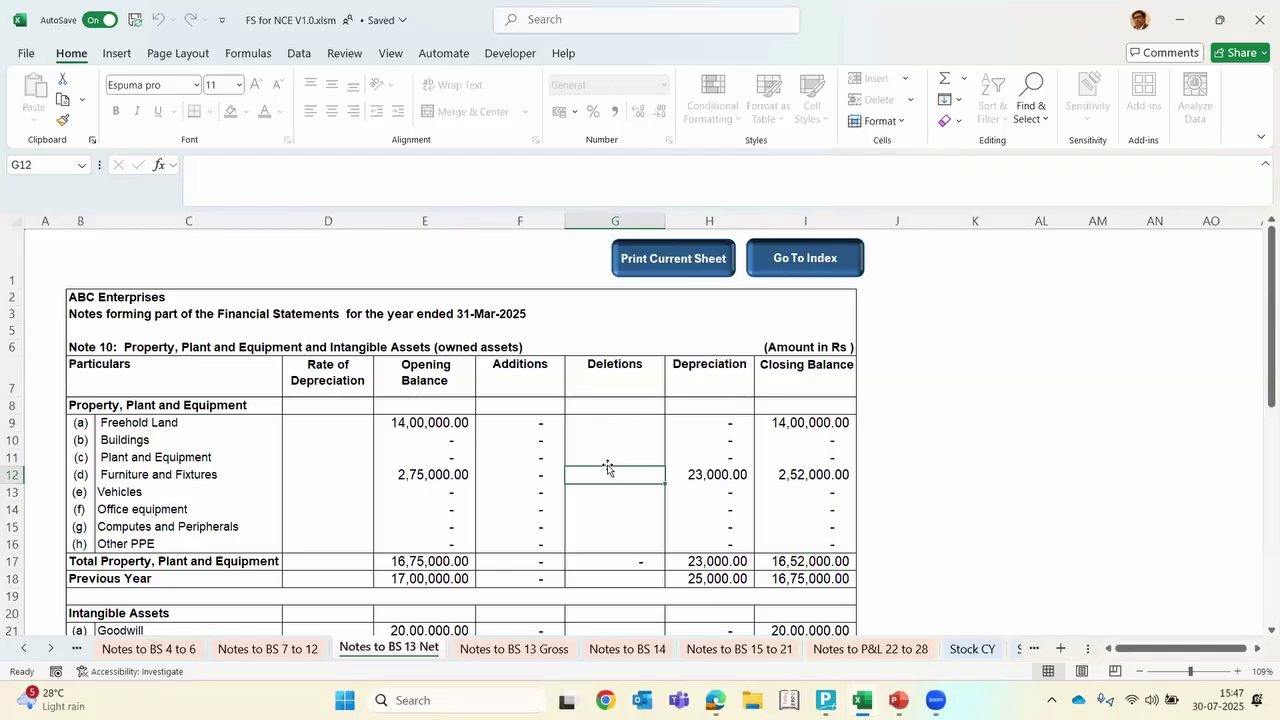
key("Left")
key("Up")
key("Up")
key("Up")
key("Down")
key("Down")
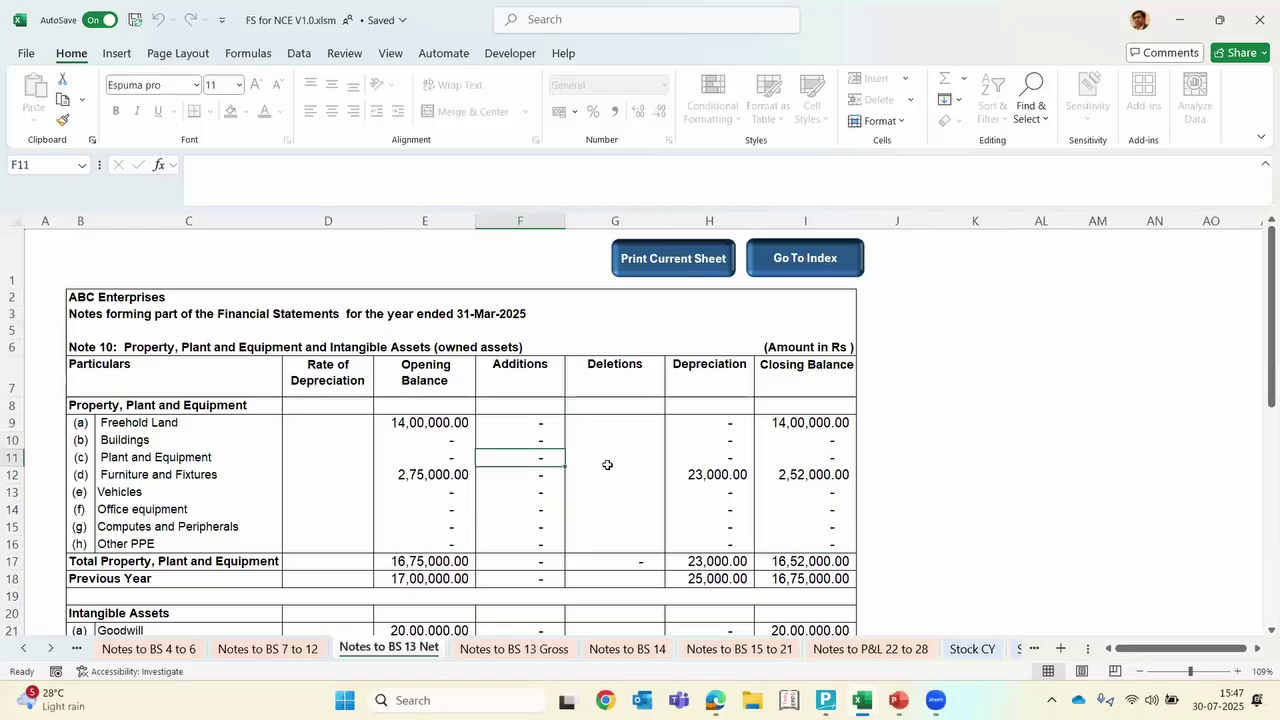
key("Down")
key("Right")
key("Right")
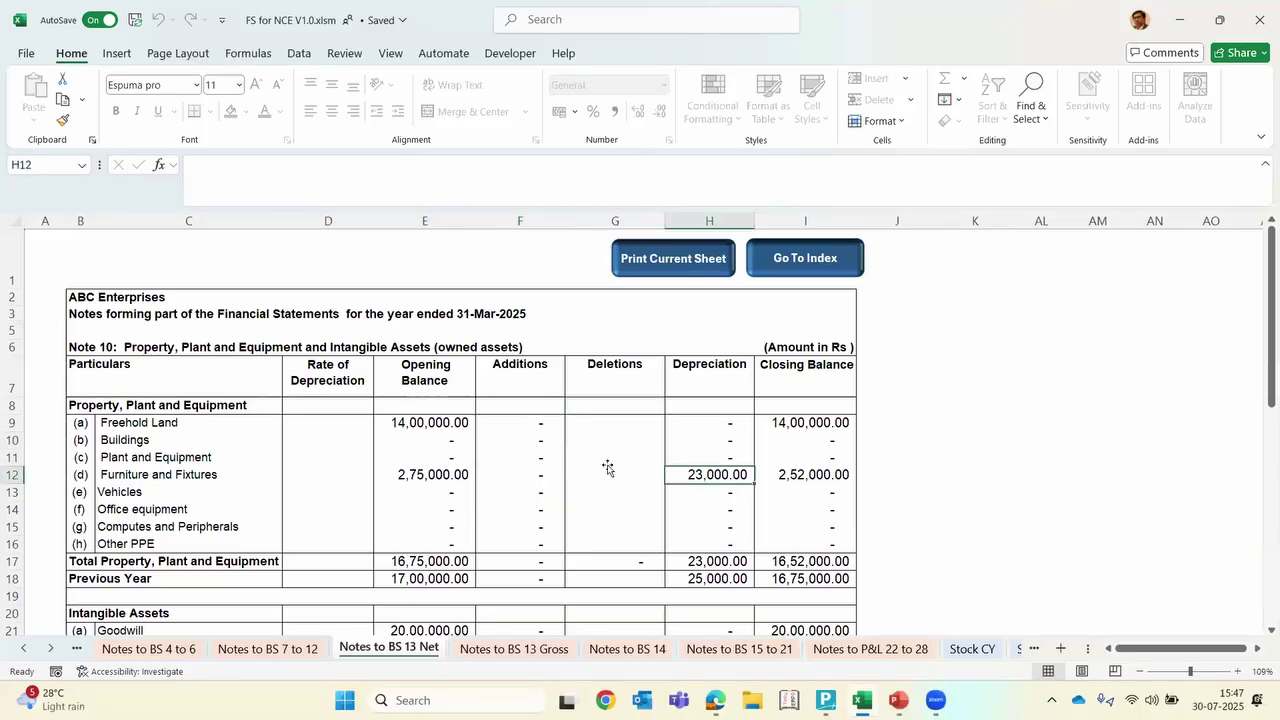
Enter 10000 as the deletions amount for Furniture and Fixtures in the Notes to BS 13 Net sheet
key("Left")
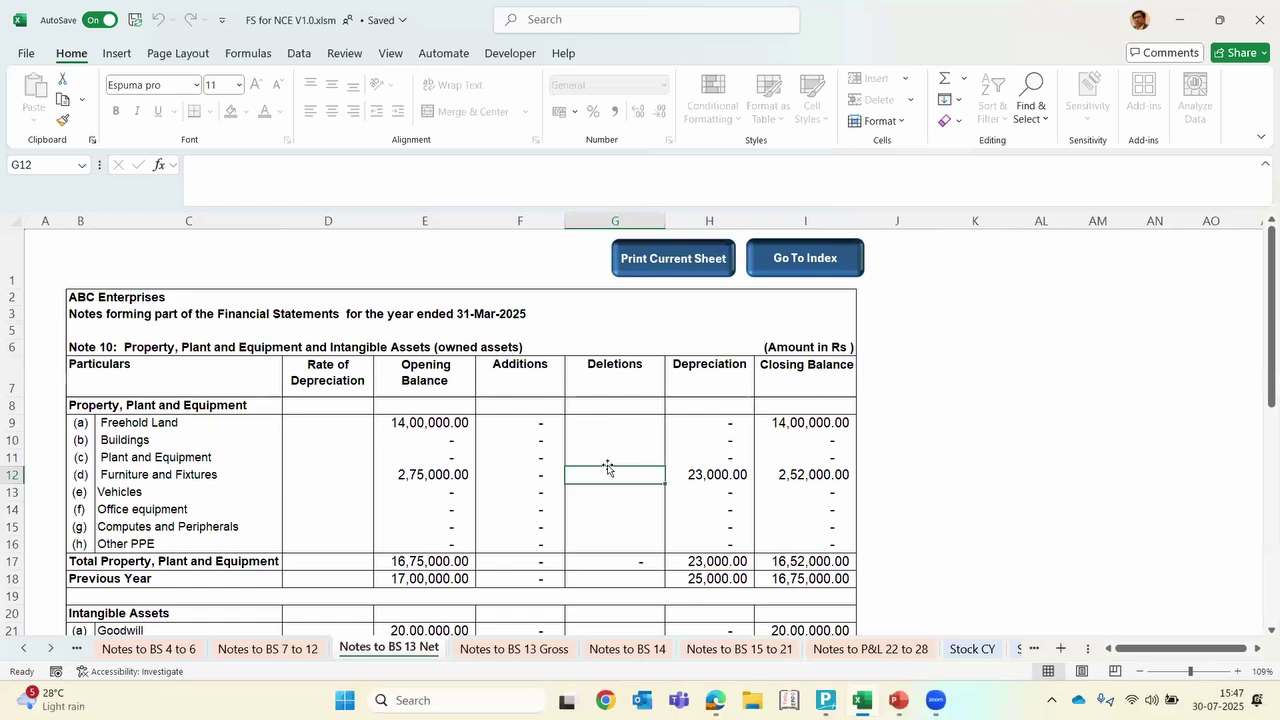
type("10000")
key("Return")
left_click(607, 470)
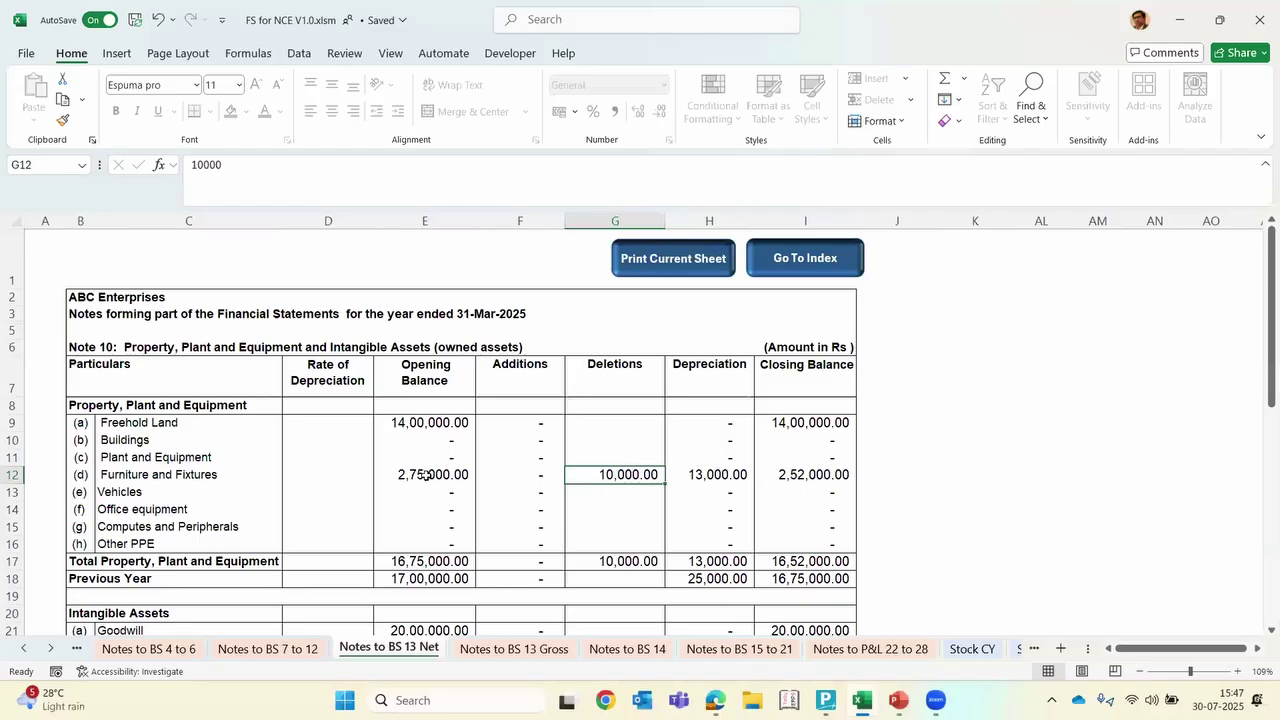
Set the rate of depreciation for Furniture and Fixtures to 10%
left_click(332, 423)
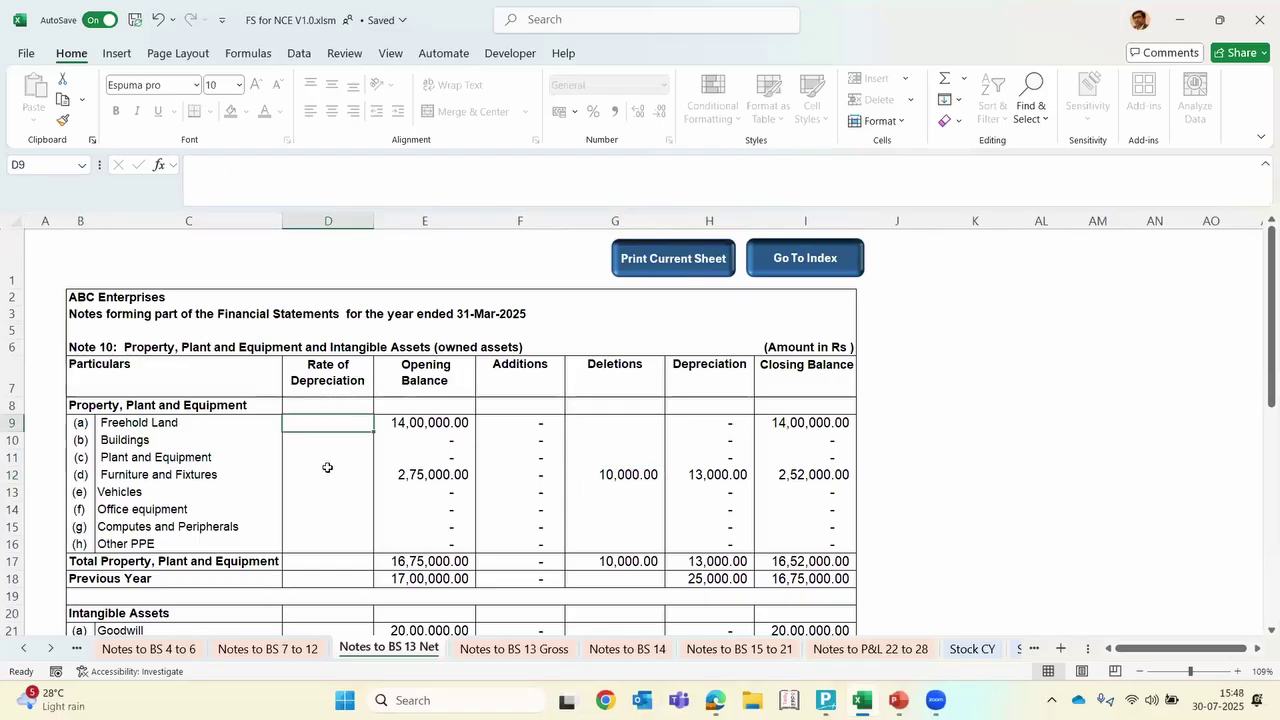
key("Down")
key("Down")
key("Down")
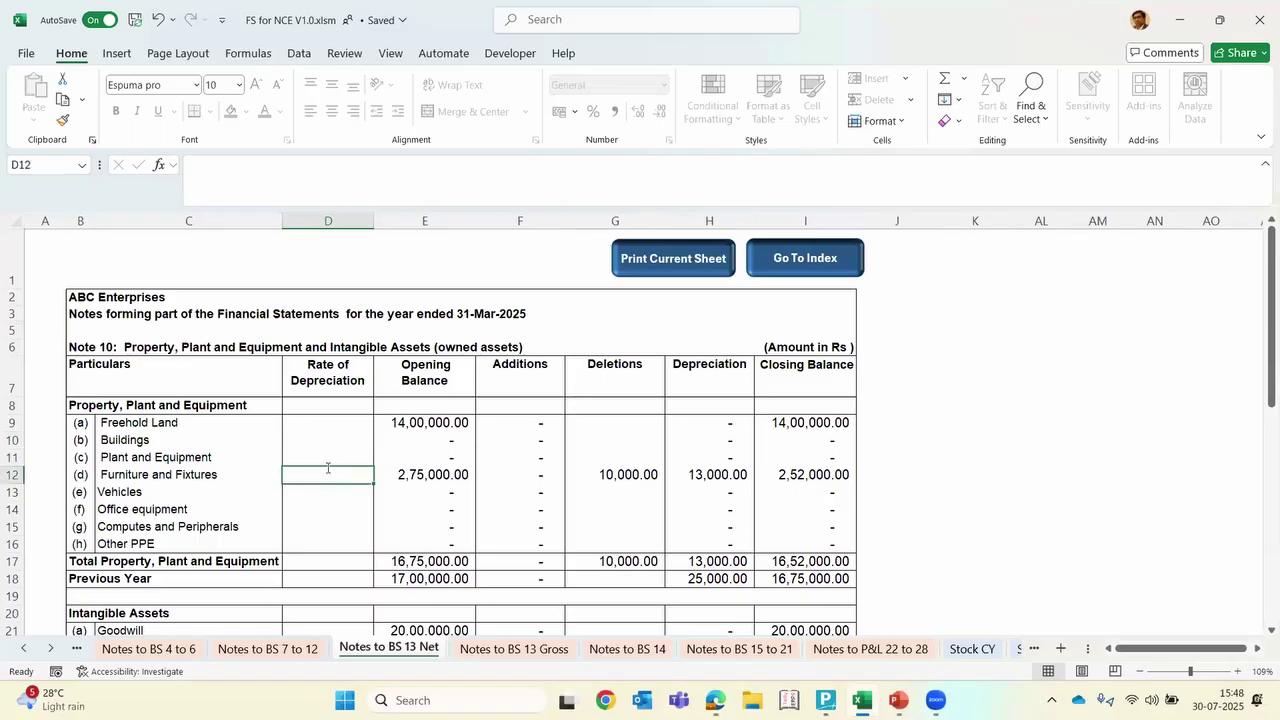
type("10")
key("Return")
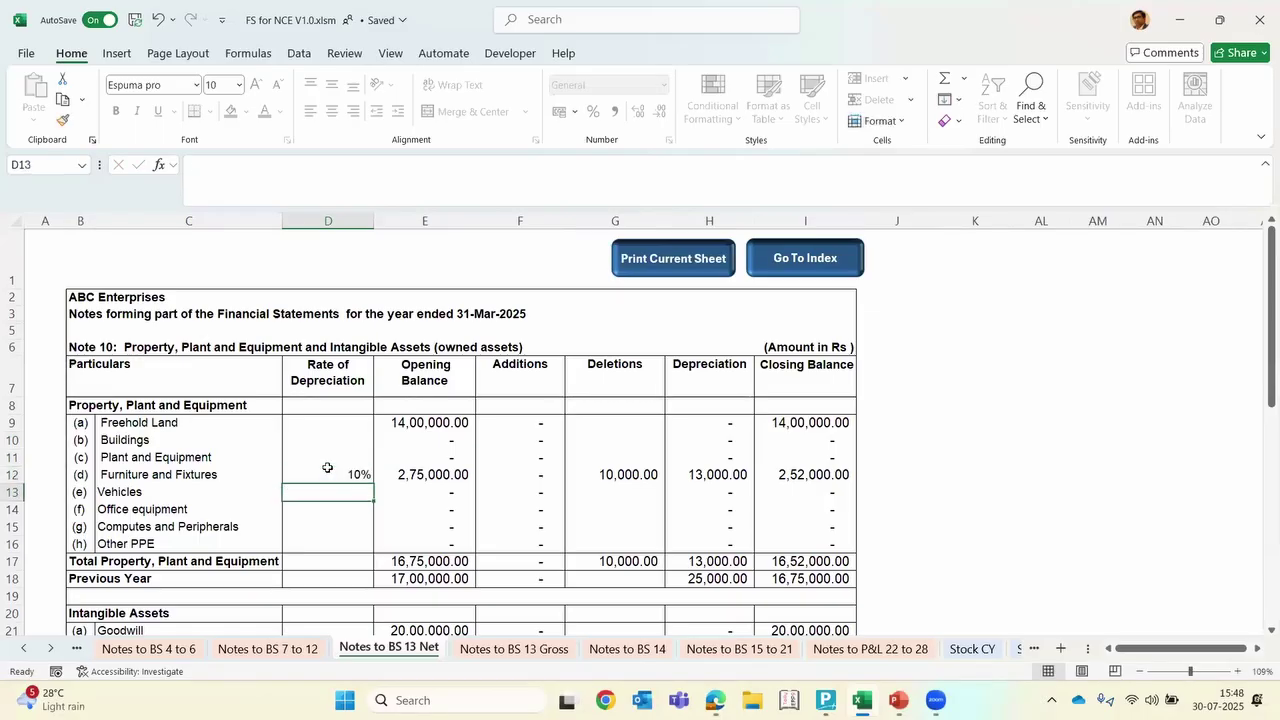
left_click(327, 470)
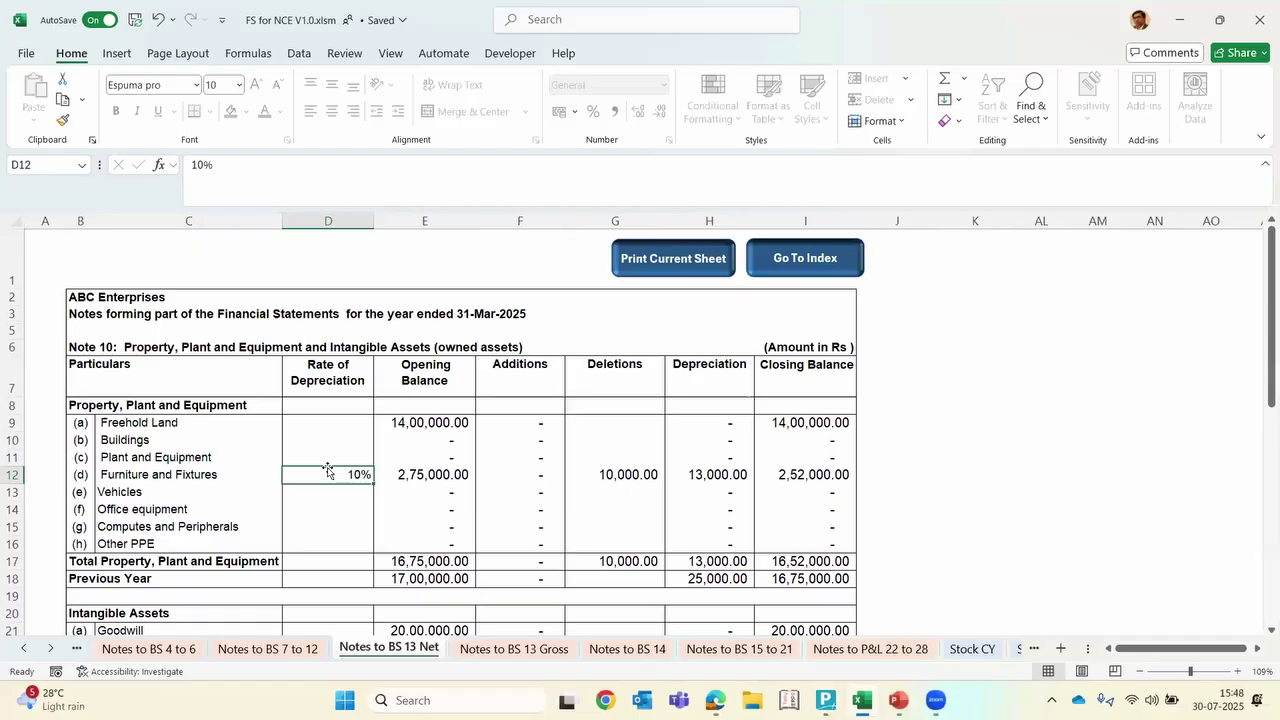
key("Down")
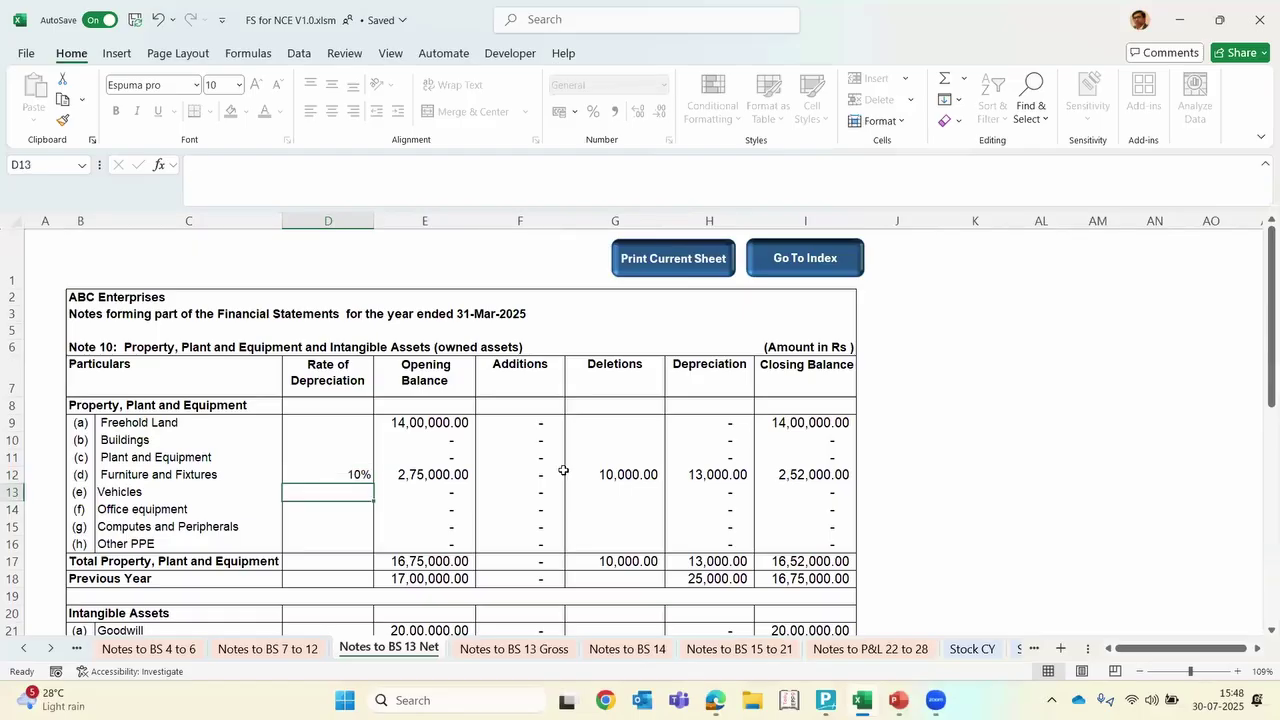
Review the intangible assets and capital work-in-progress tables in Notes to BS 13 Net and go back to the Balance Sheet
scroll(563, 470, "down", 5)
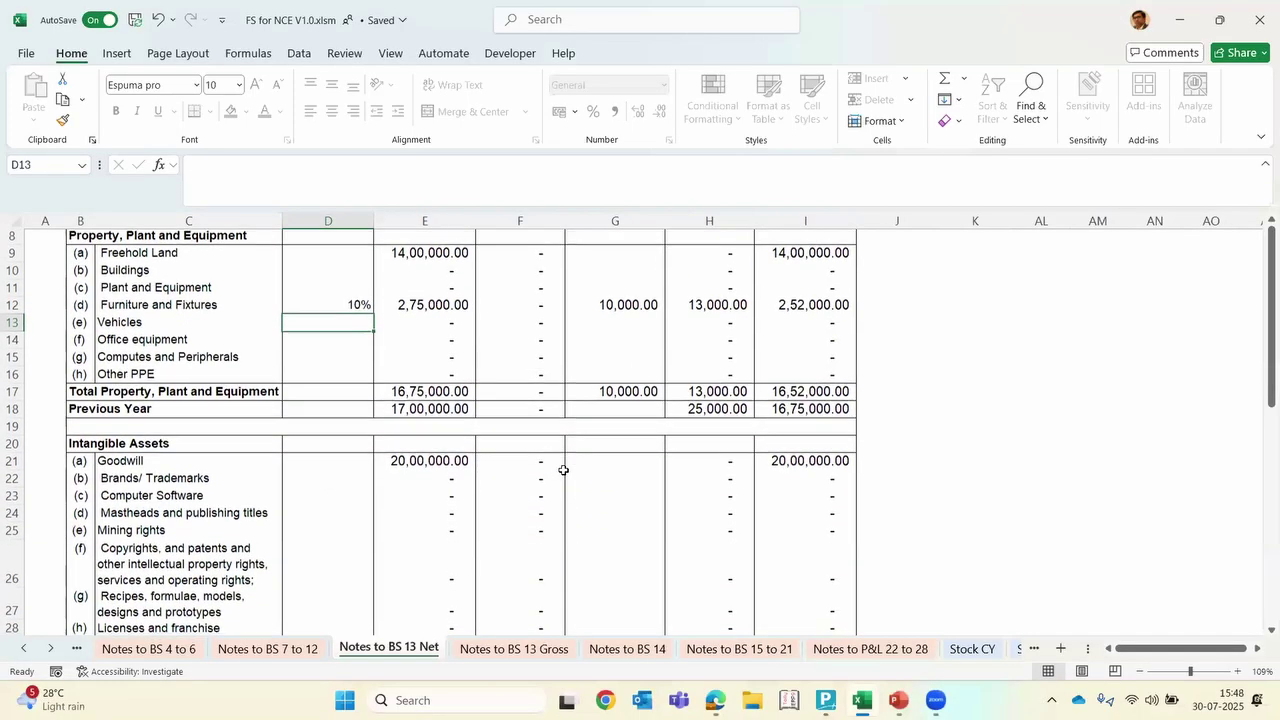
scroll(563, 470, "down", 3)
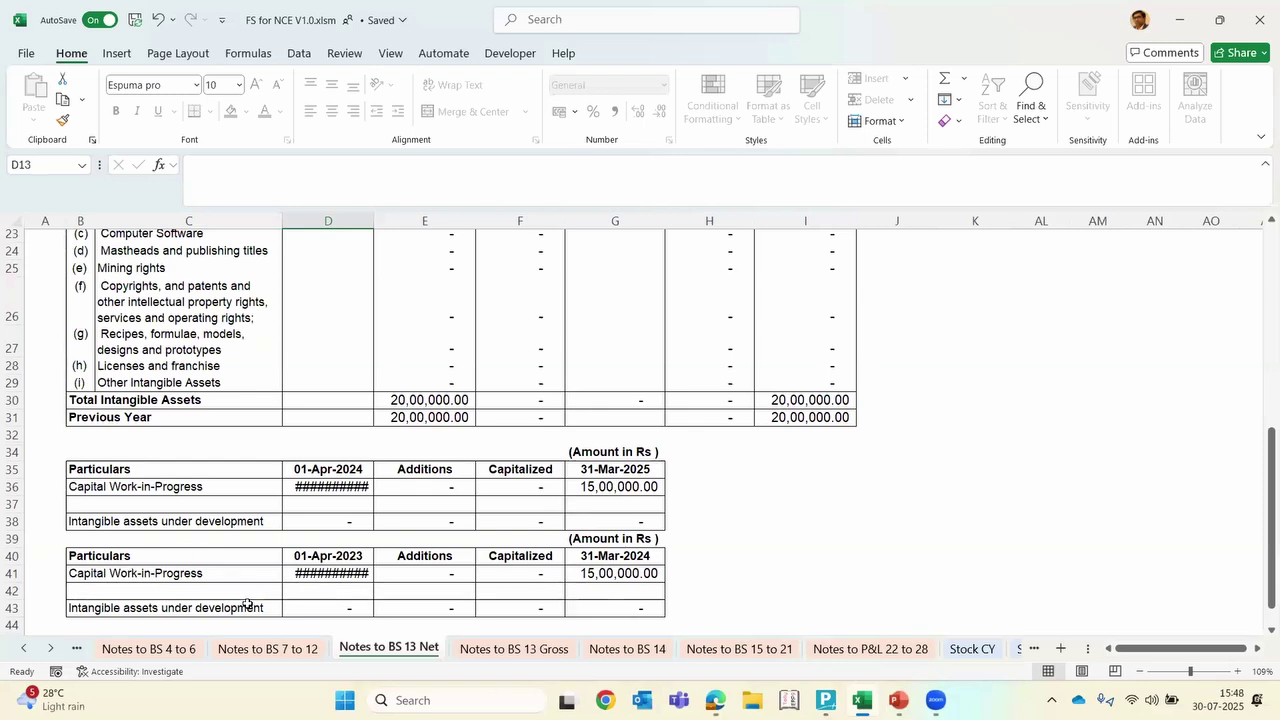
scroll(247, 604, "up", 6)
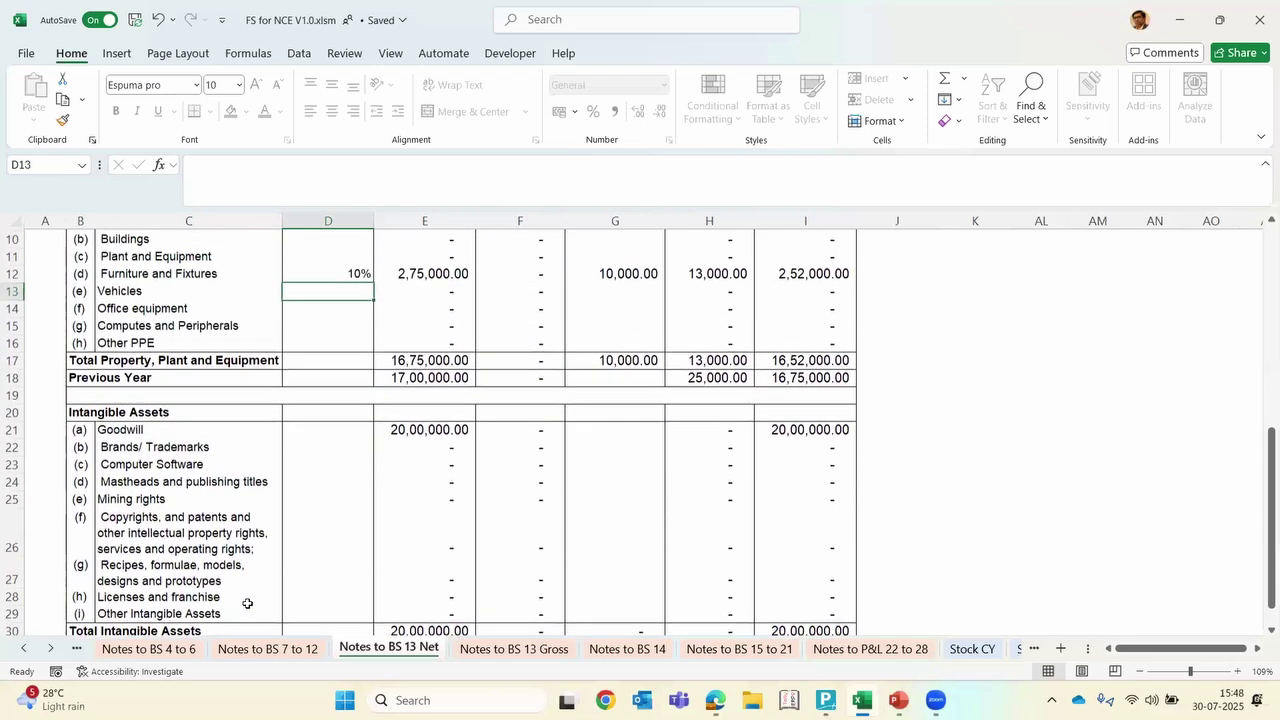
left_click(24, 650)
left_click(24, 650)
left_click(24, 650)
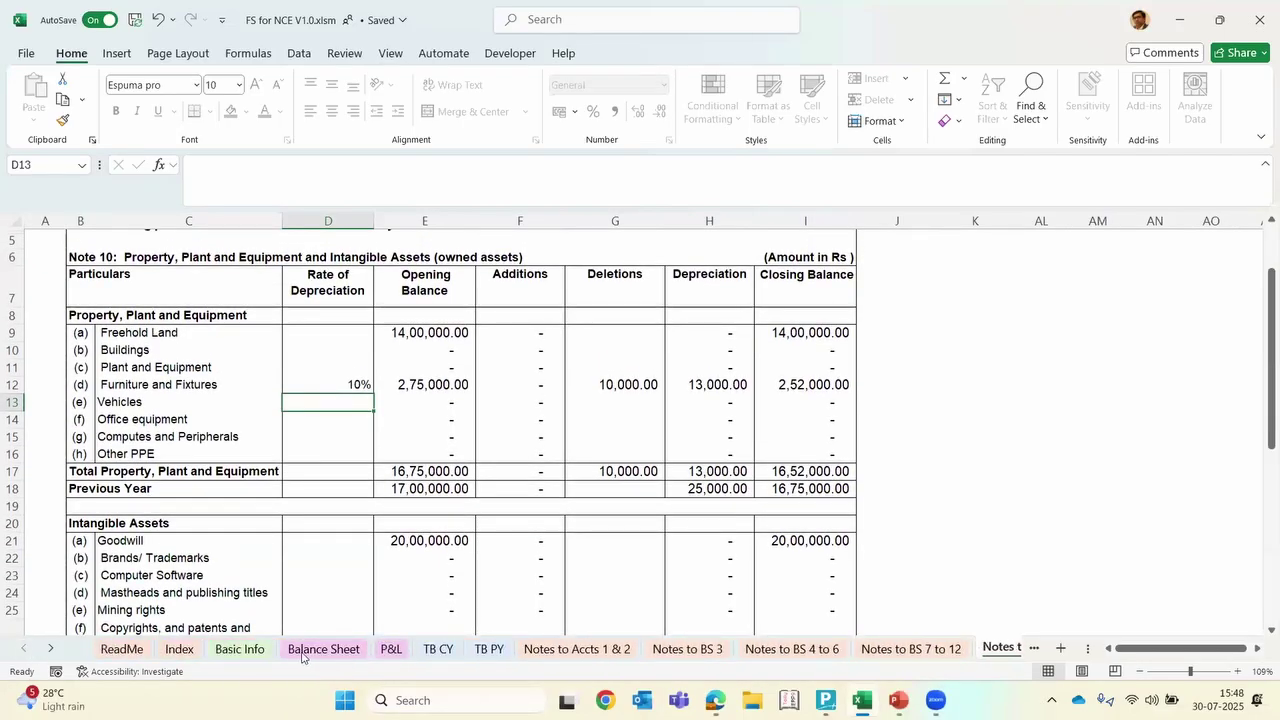
left_click(299, 650)
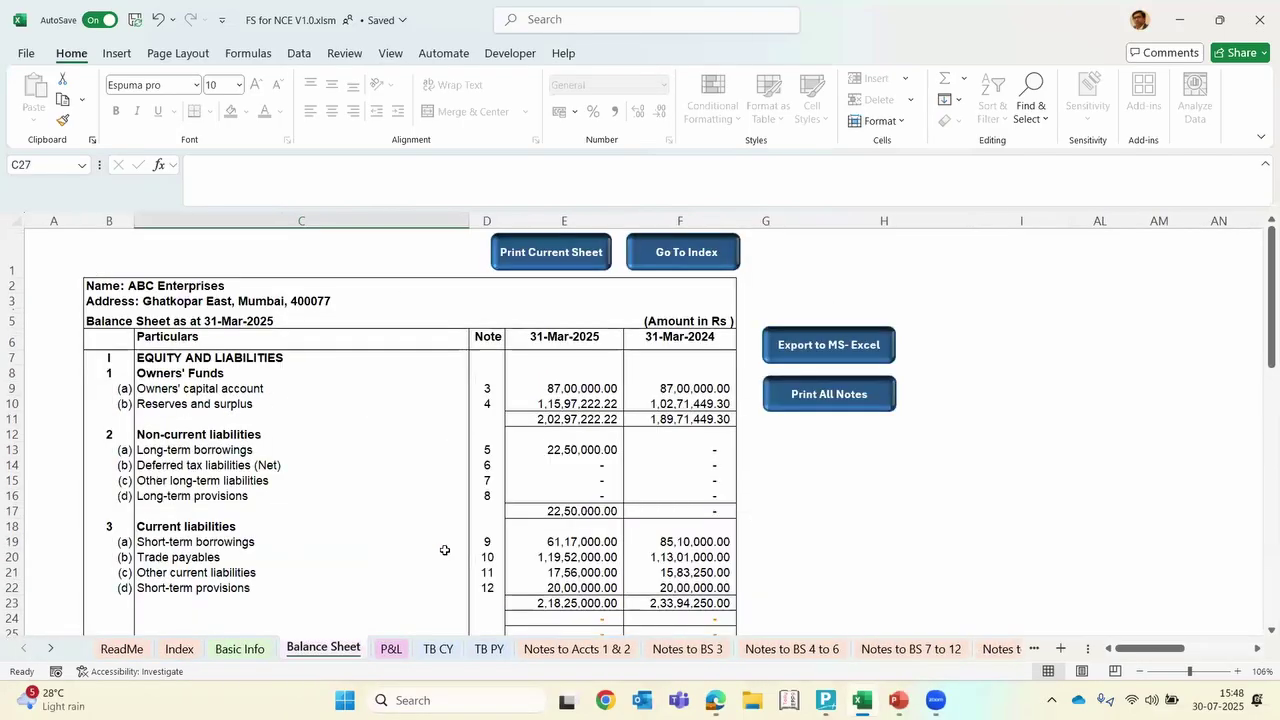
Set Round Off Amount to Nearest to Thousands in the entity details of the Basic Info sheet
left_click(240, 649)
left_click(294, 655)
left_click(243, 650)
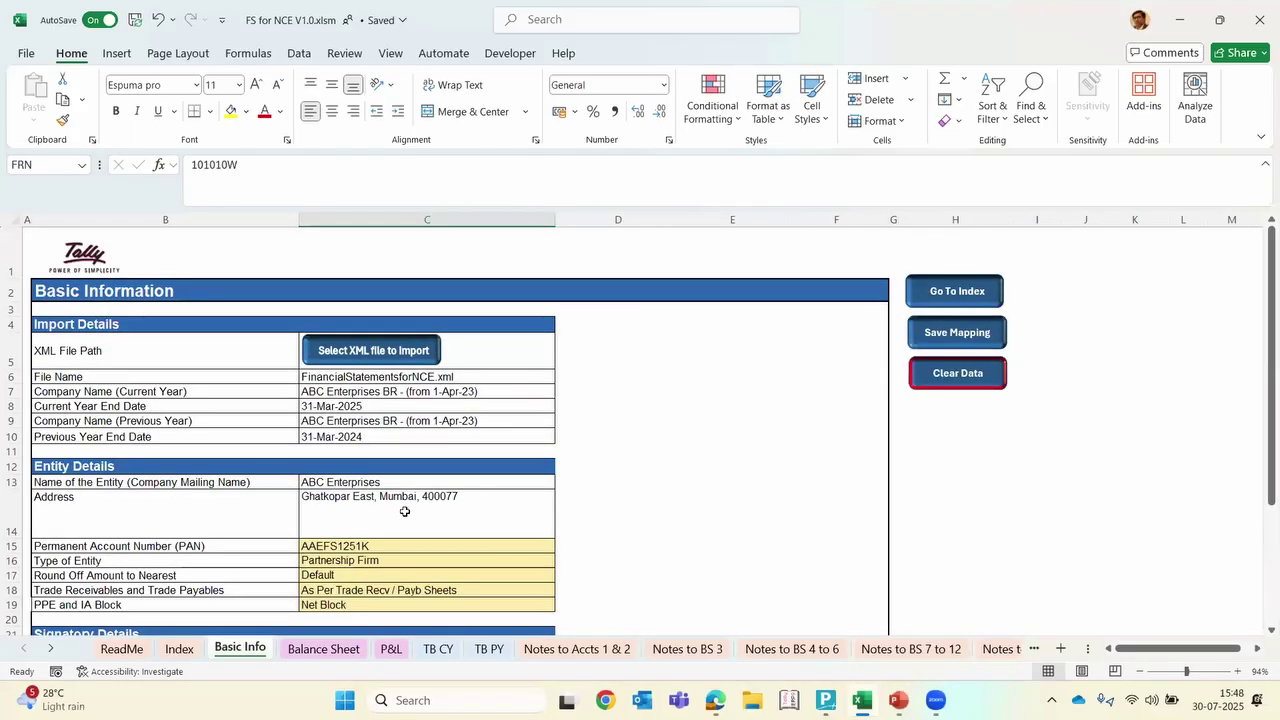
left_click(335, 577)
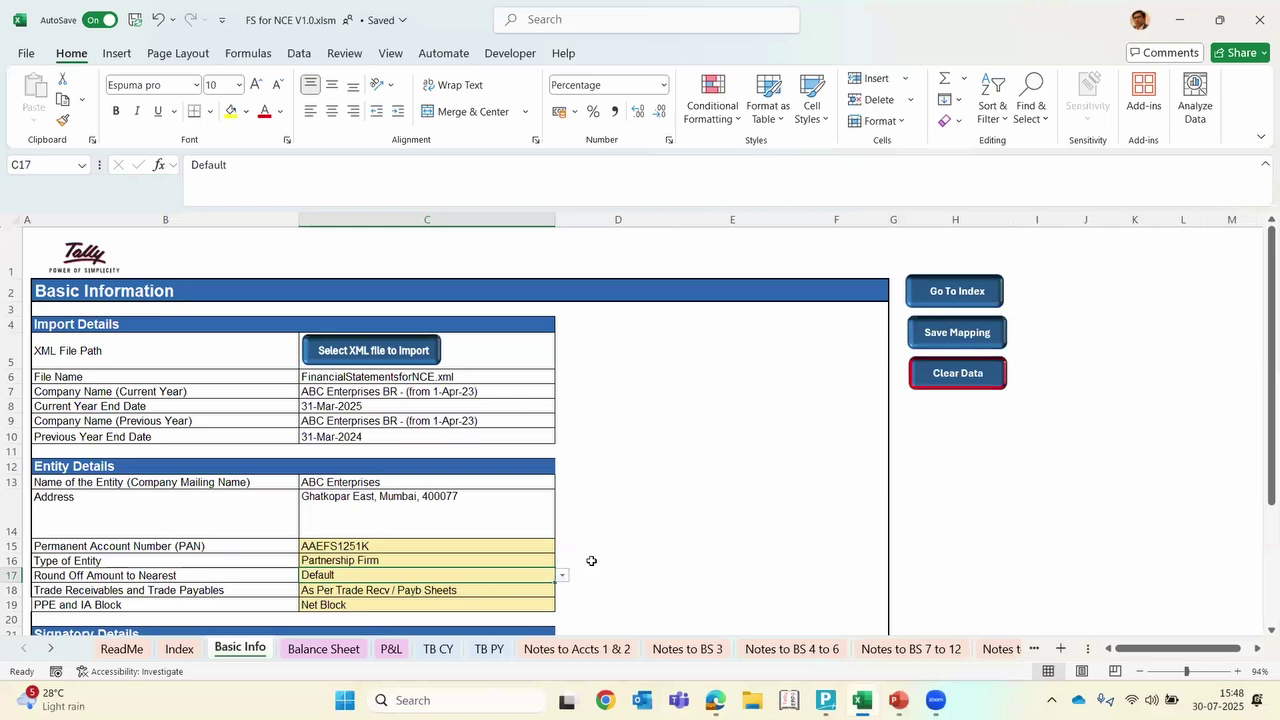
left_click(563, 577)
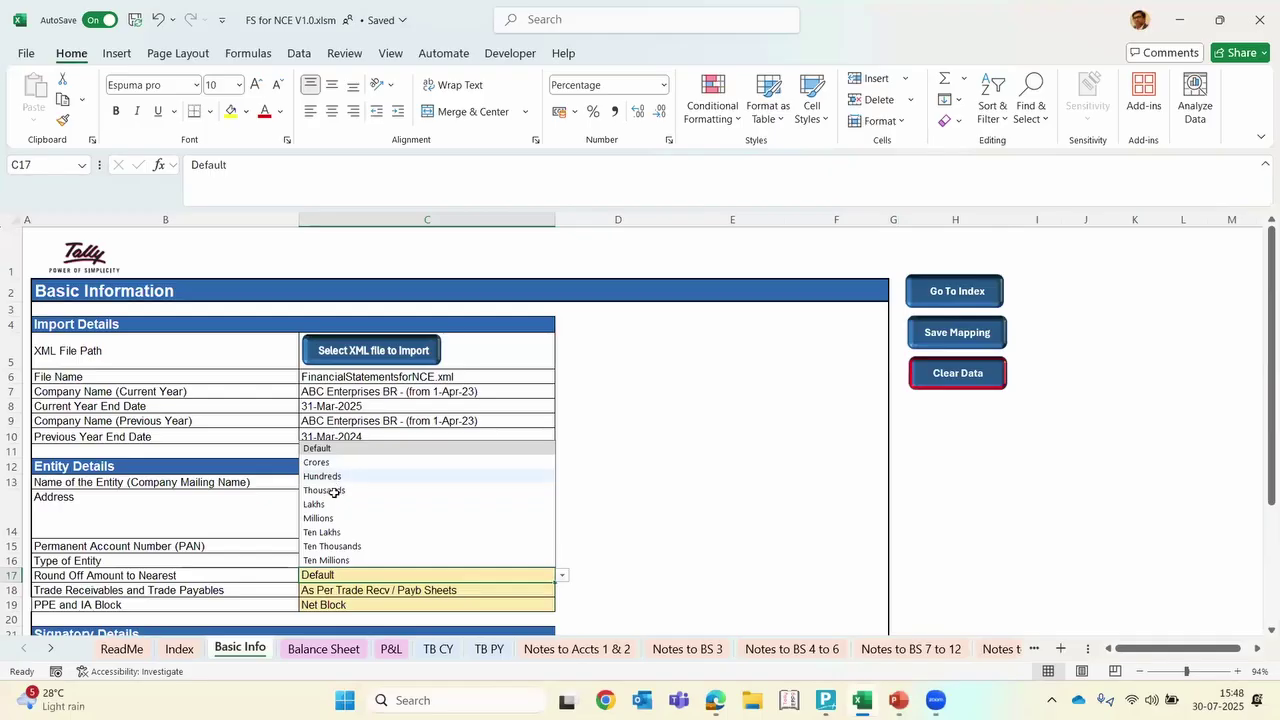
left_click(334, 490)
Check the amount unit heading and the rounded liabilities and assets figures in the Balance Sheet
left_click(323, 649)
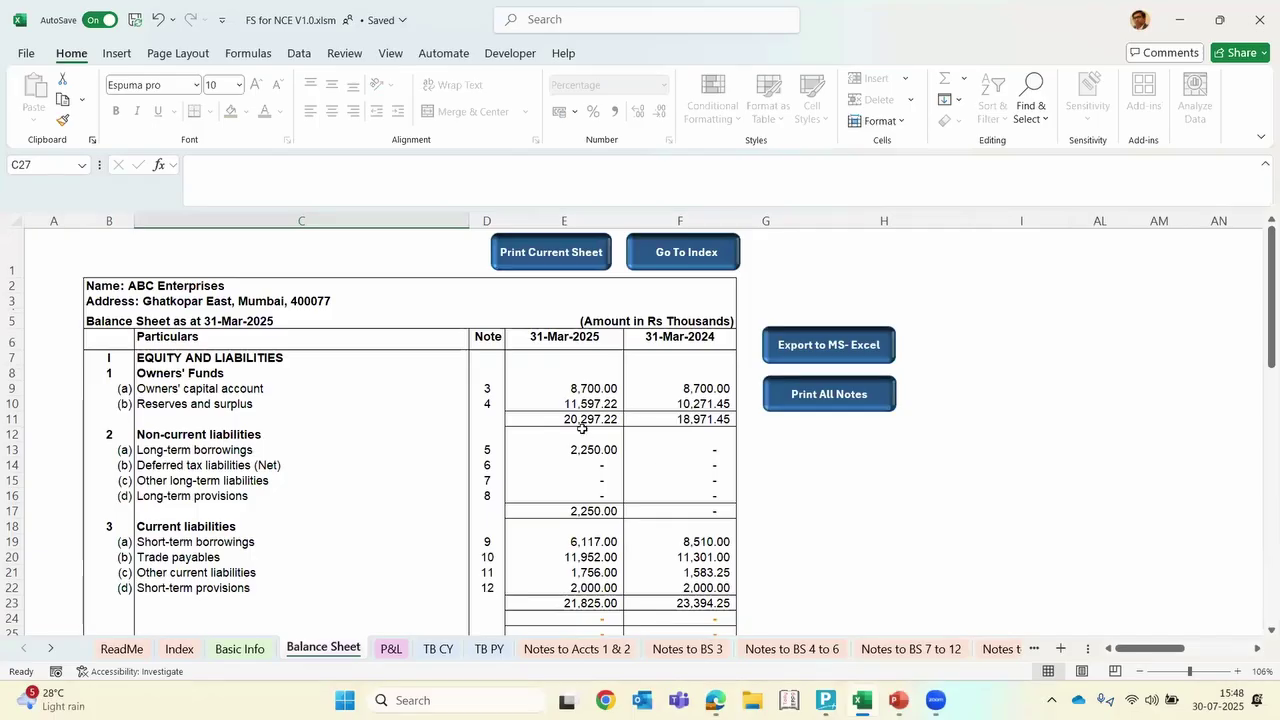
left_click(612, 319)
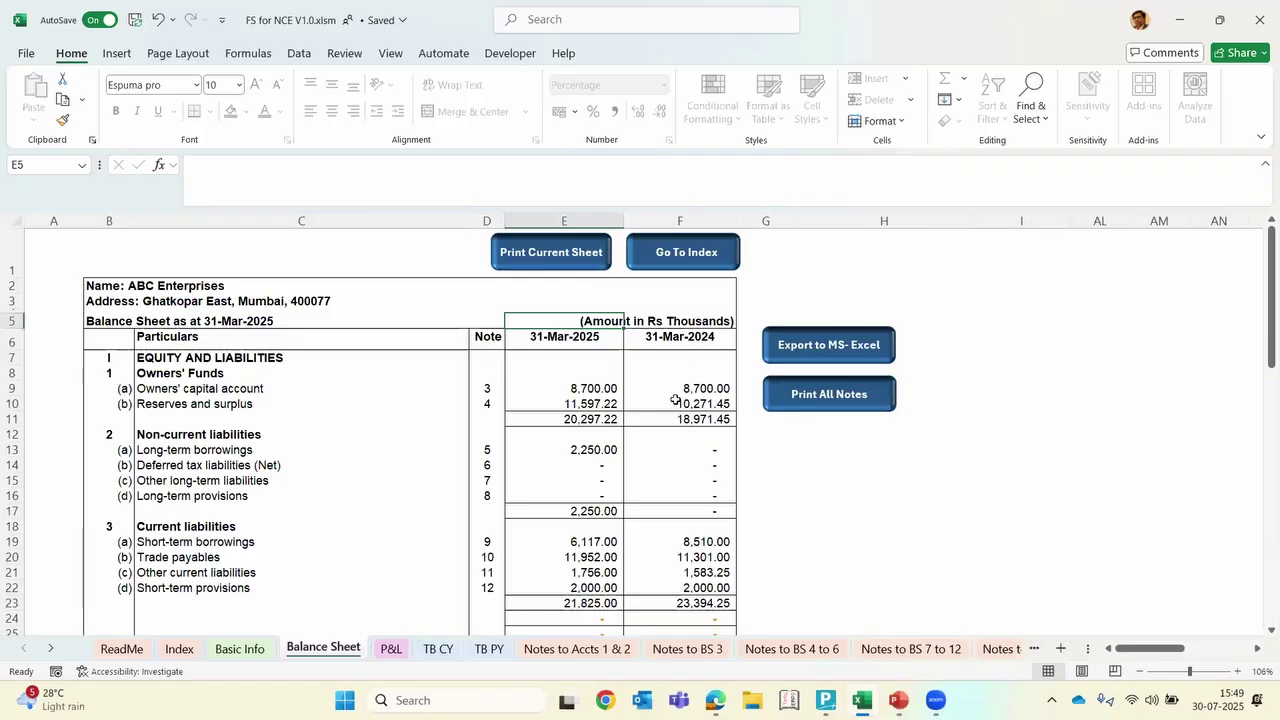
left_click(676, 400)
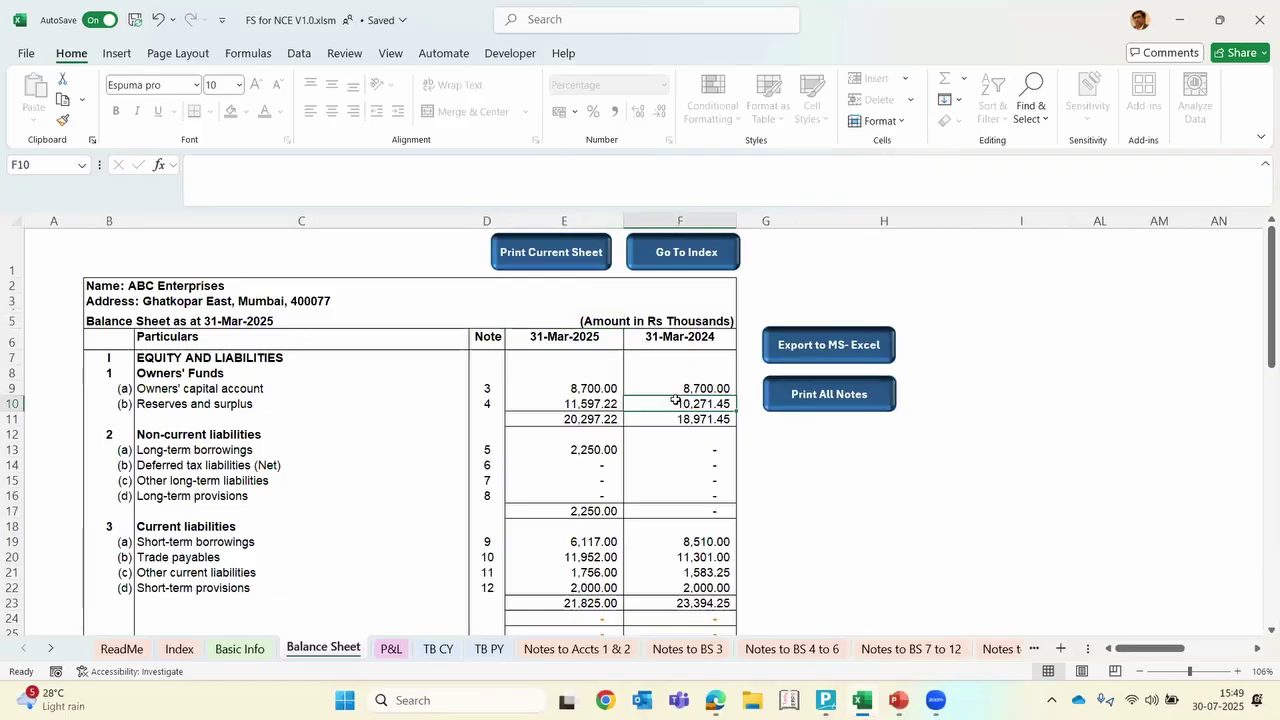
left_click(361, 507)
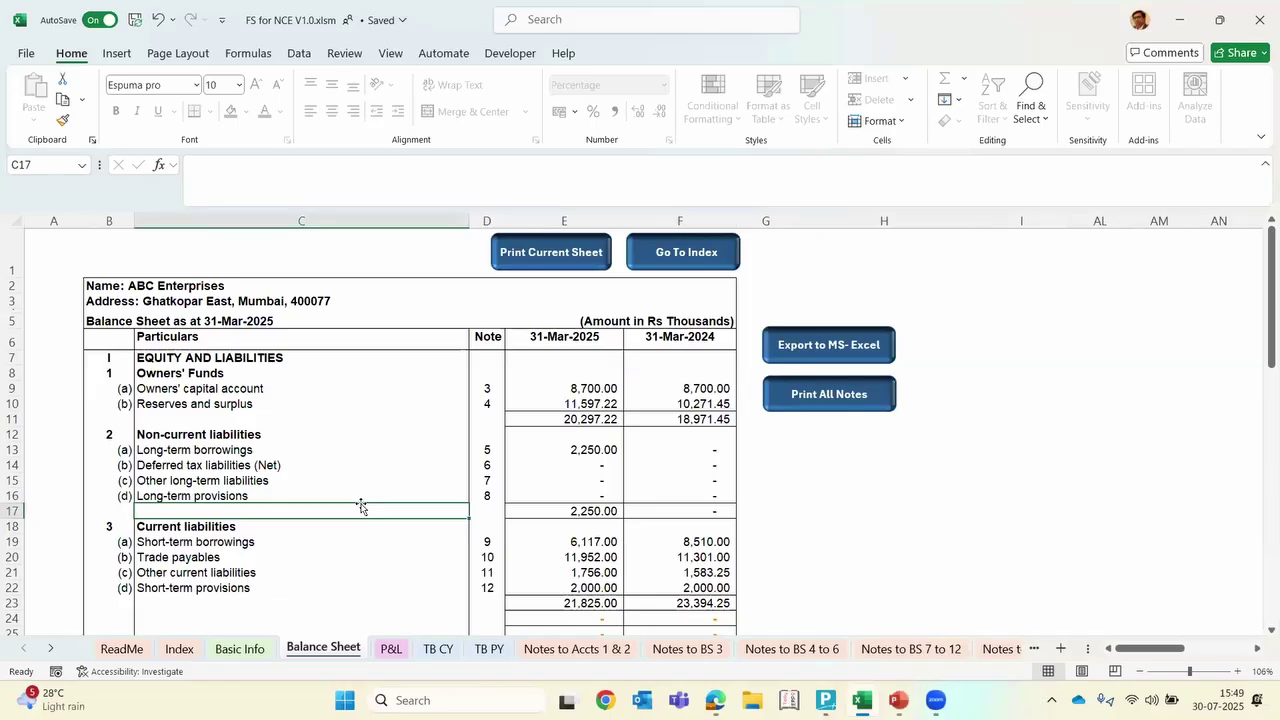
scroll(361, 507, "down", 4)
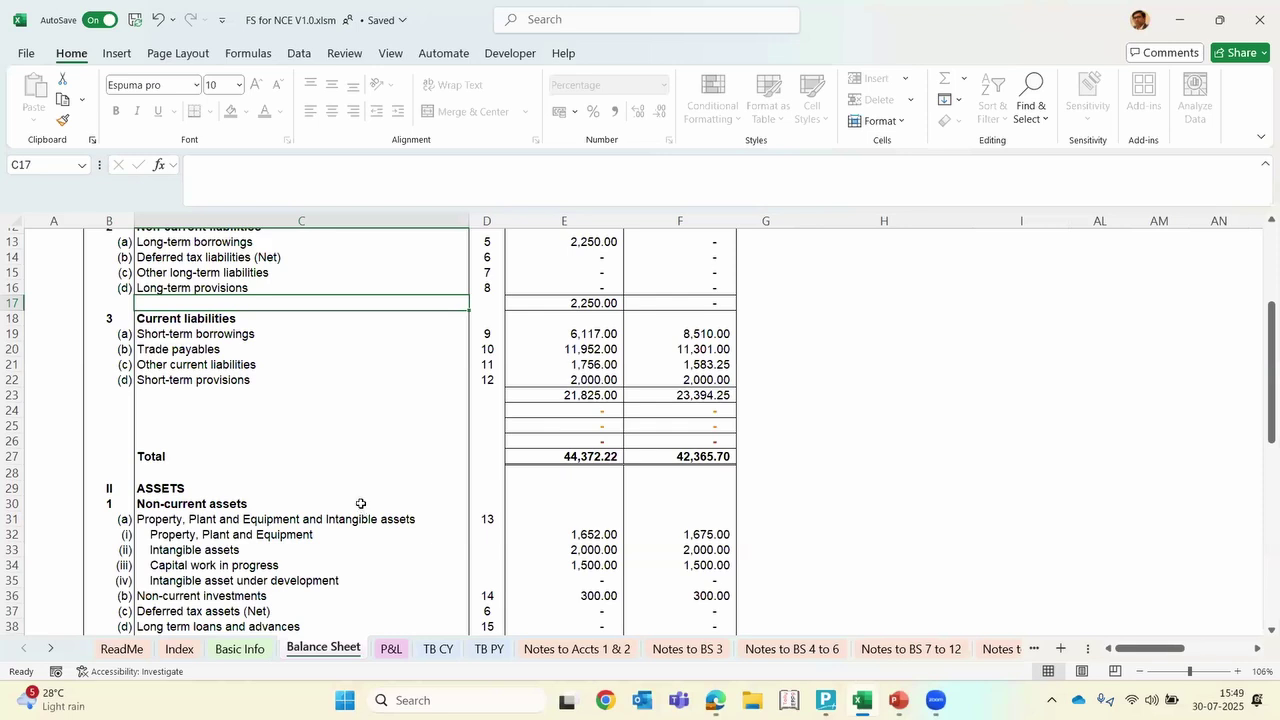
scroll(361, 504, "up", 4)
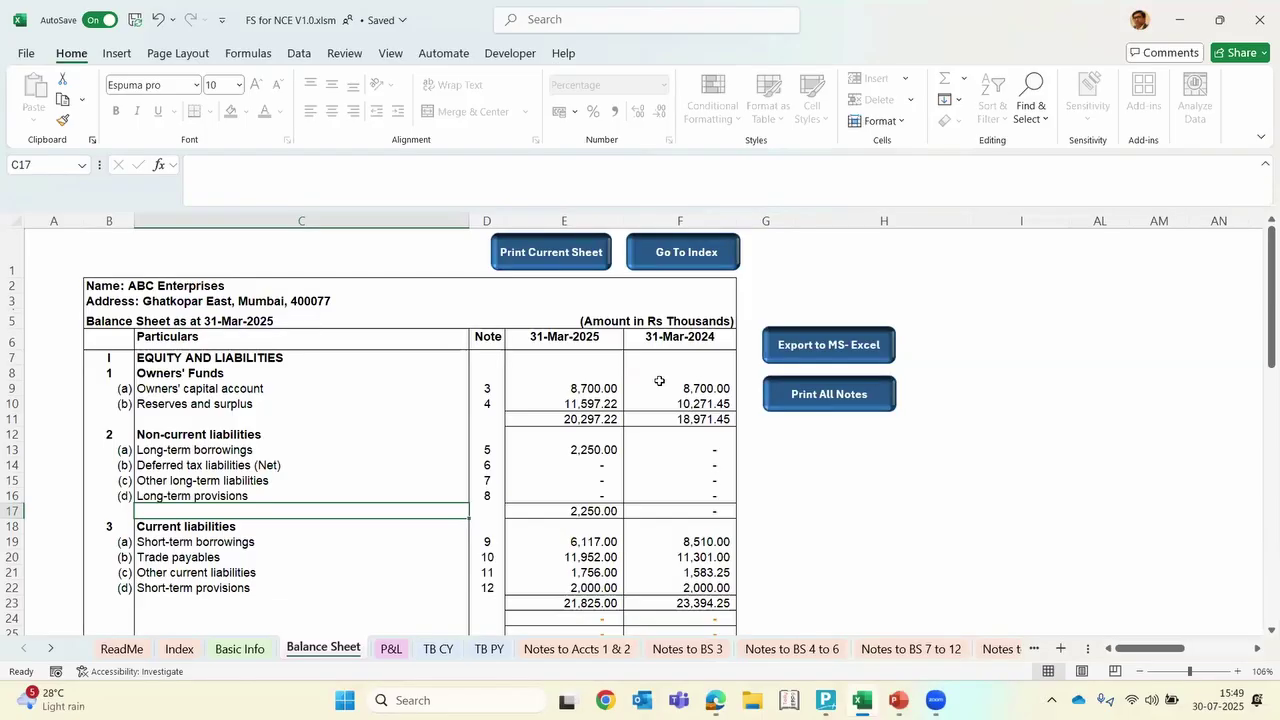
Export the financial statements from the Balance Sheet to a separate MS Excel workbook
left_click(816, 354)
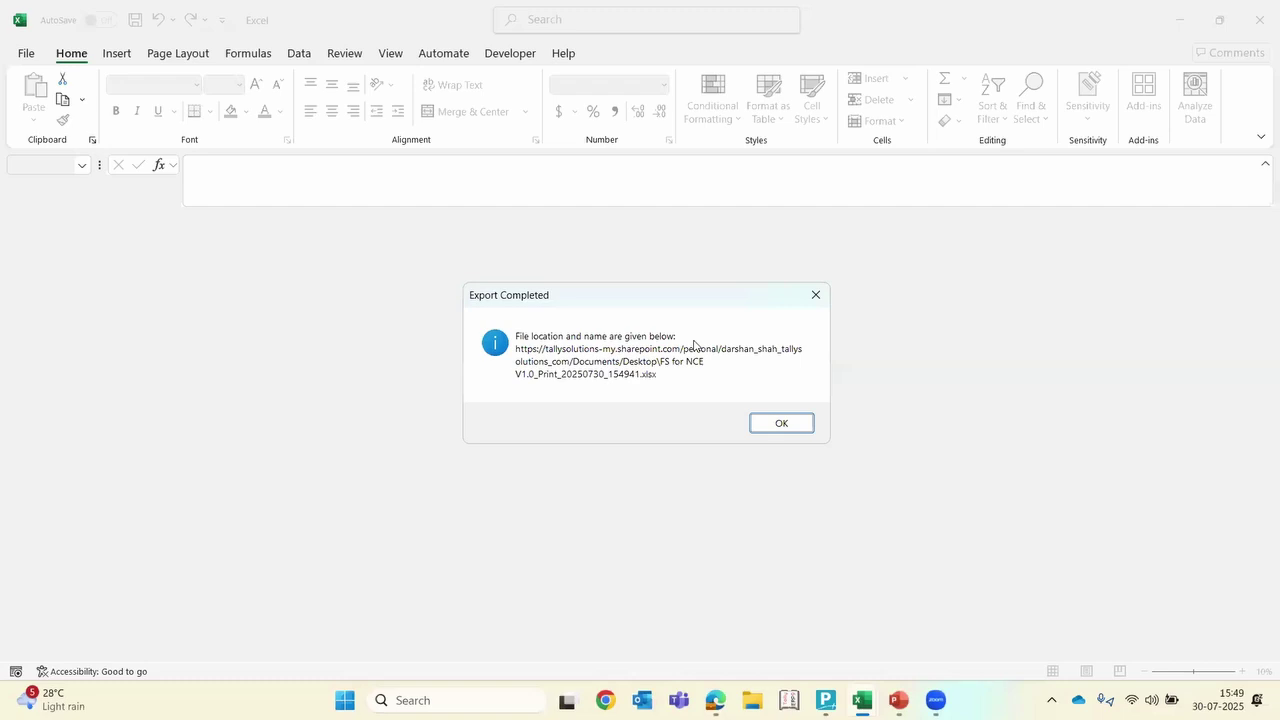
left_click(776, 423)
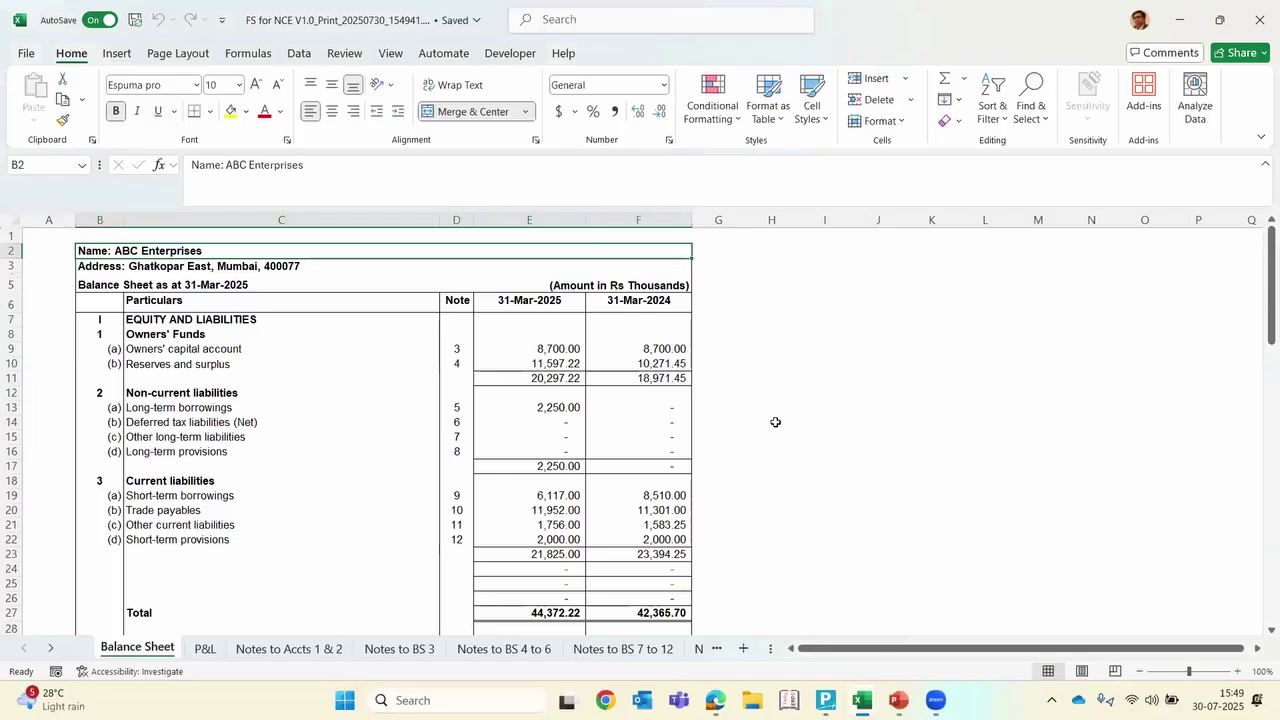
Review the exported workbook's Balance Sheet, P&L, Notes to Accts 1 & 2, Notes to BS 3 and Notes to BS 4 to 6 sheets
left_click(266, 525)
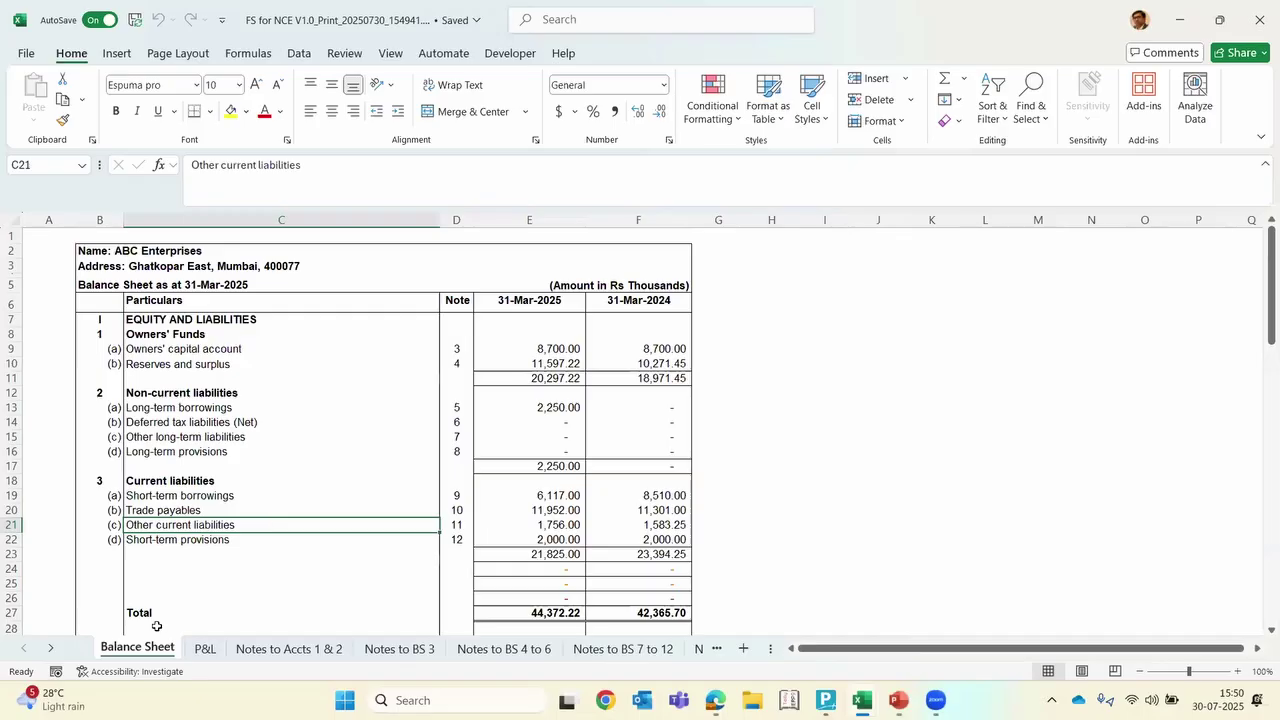
left_click(205, 650)
left_click(270, 656)
left_click(416, 652)
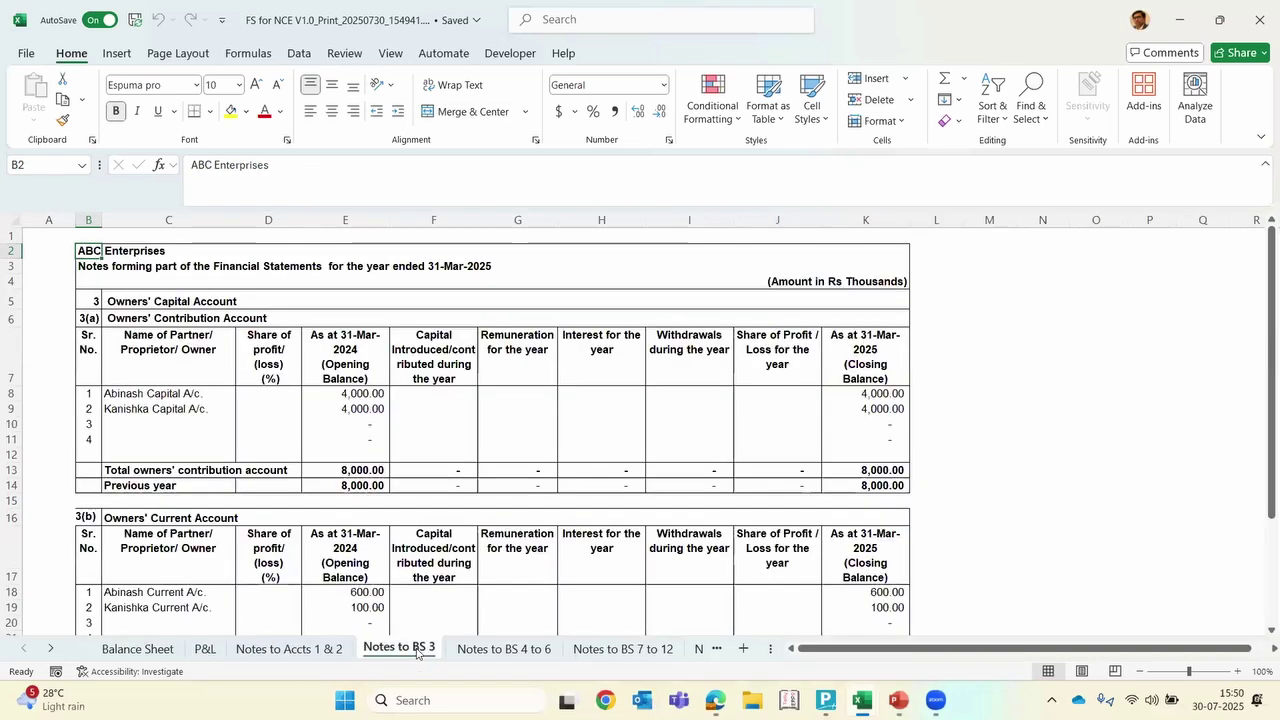
left_click(497, 651)
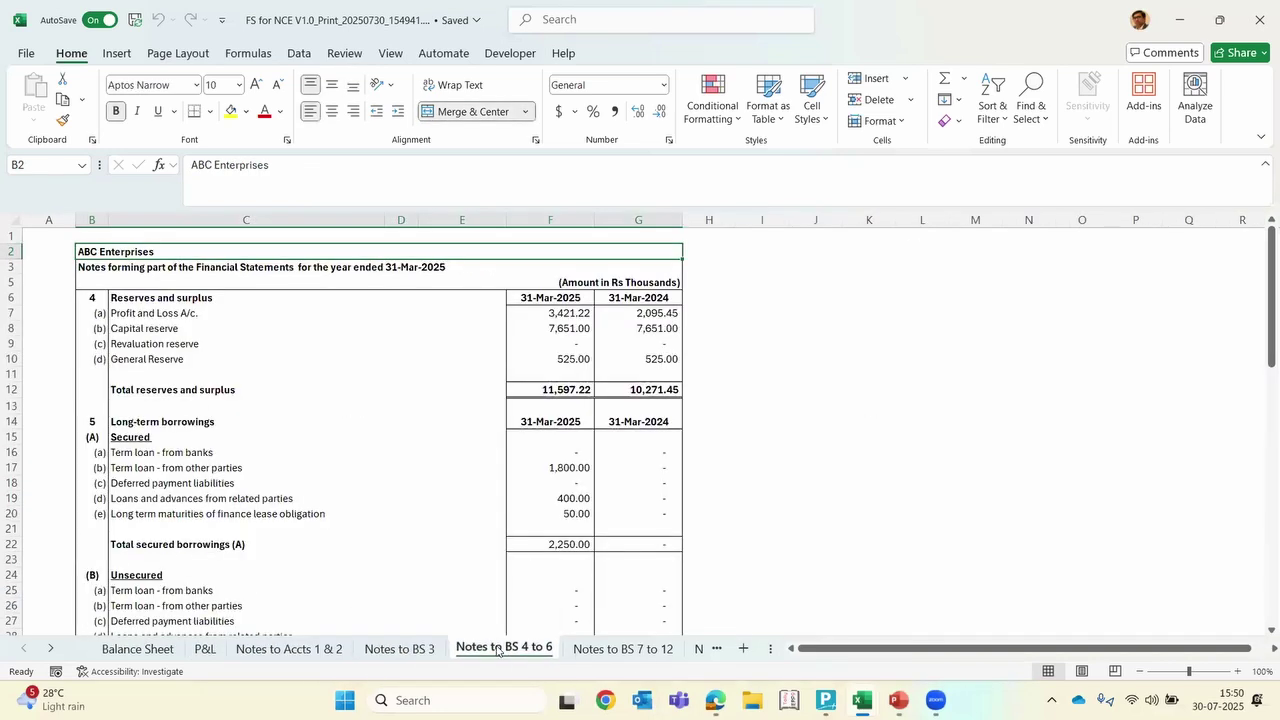
Review the exported workbook's Notes to BS 7 to 12, Notes to BS 13 Net and the following gross-block note sheet
left_click(617, 654)
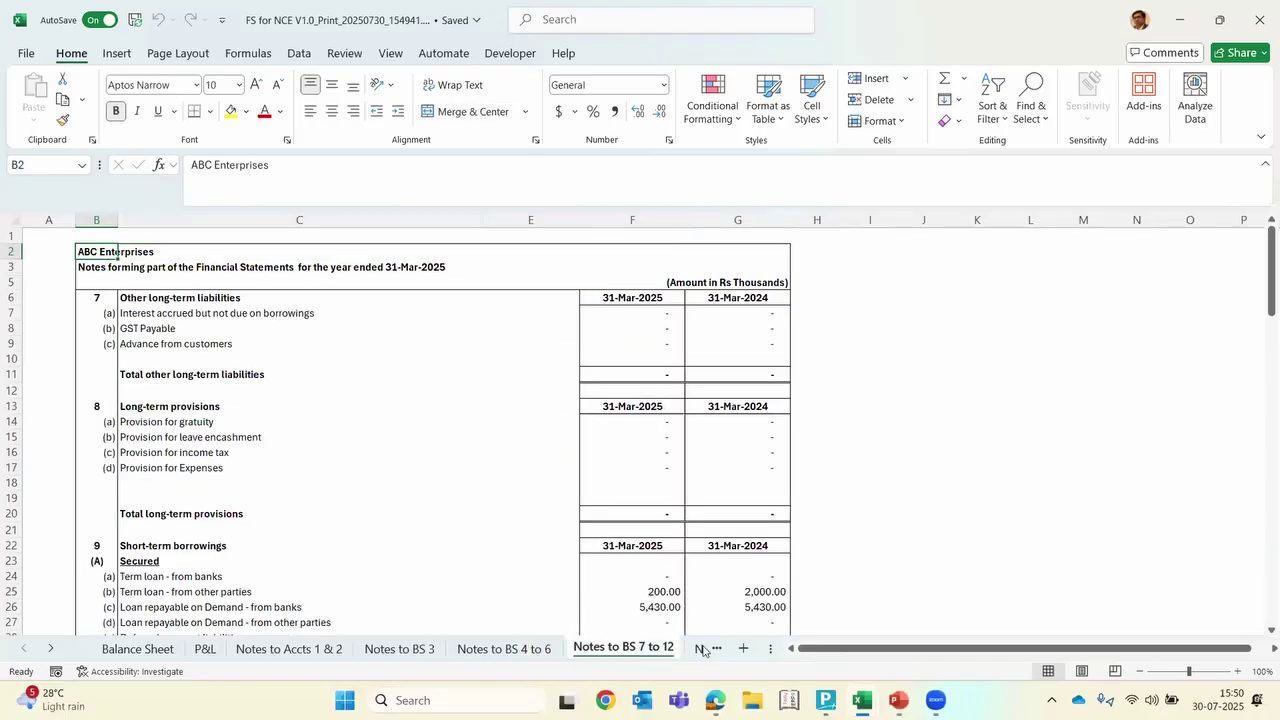
left_click(703, 652)
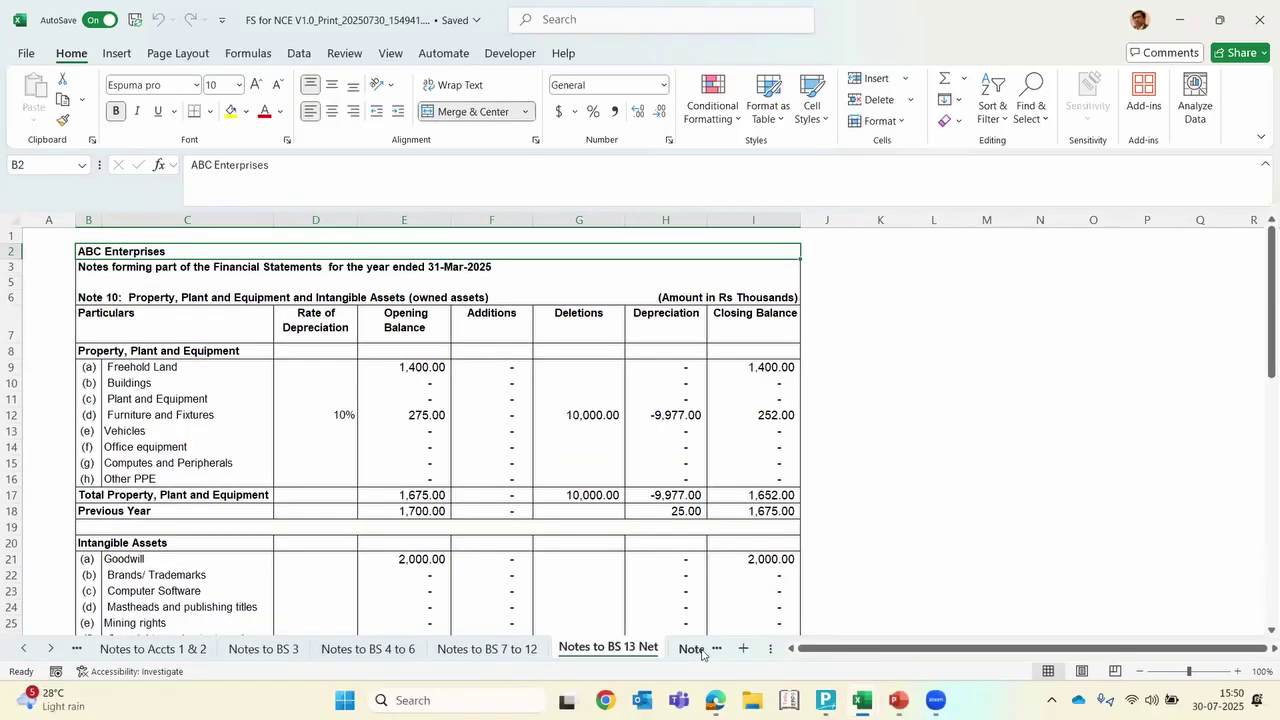
left_click(703, 652)
left_click(25, 649)
left_click(25, 649)
left_click(25, 649)
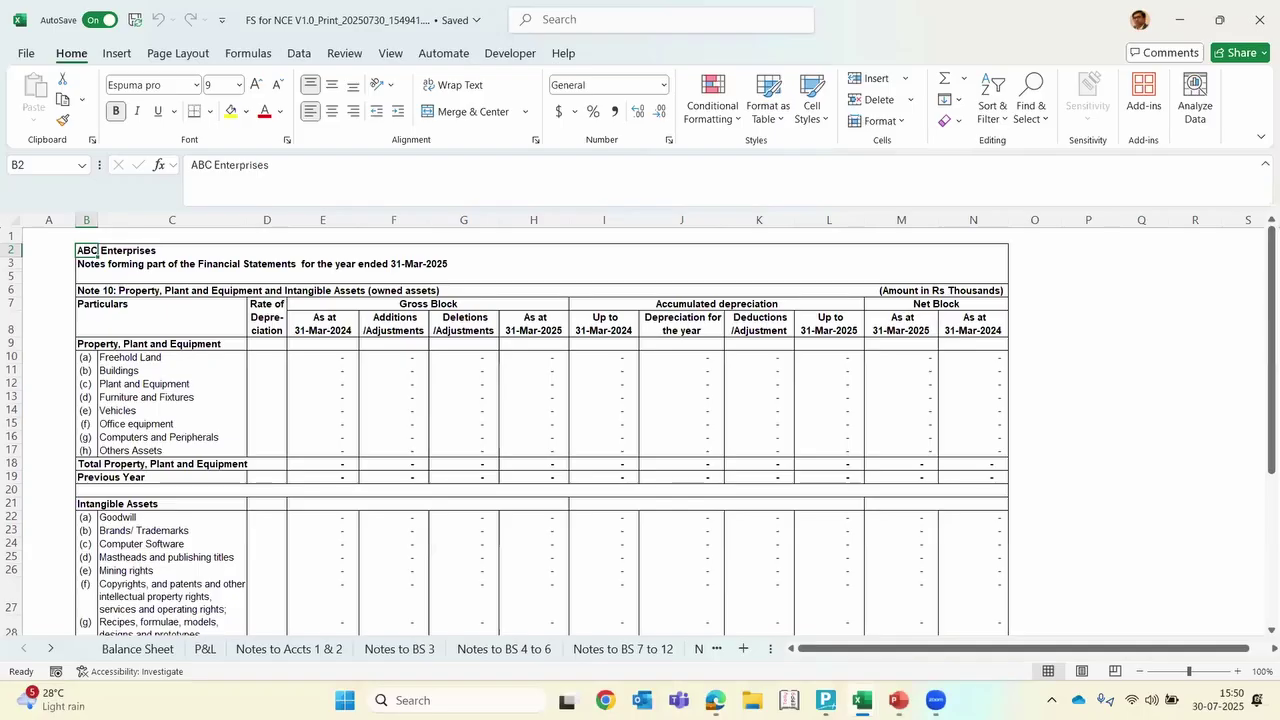
Locate the exported workbook on the desktop, and return to the Balance Sheet in FS for NCE V1.0.xlsm
key("super+d")
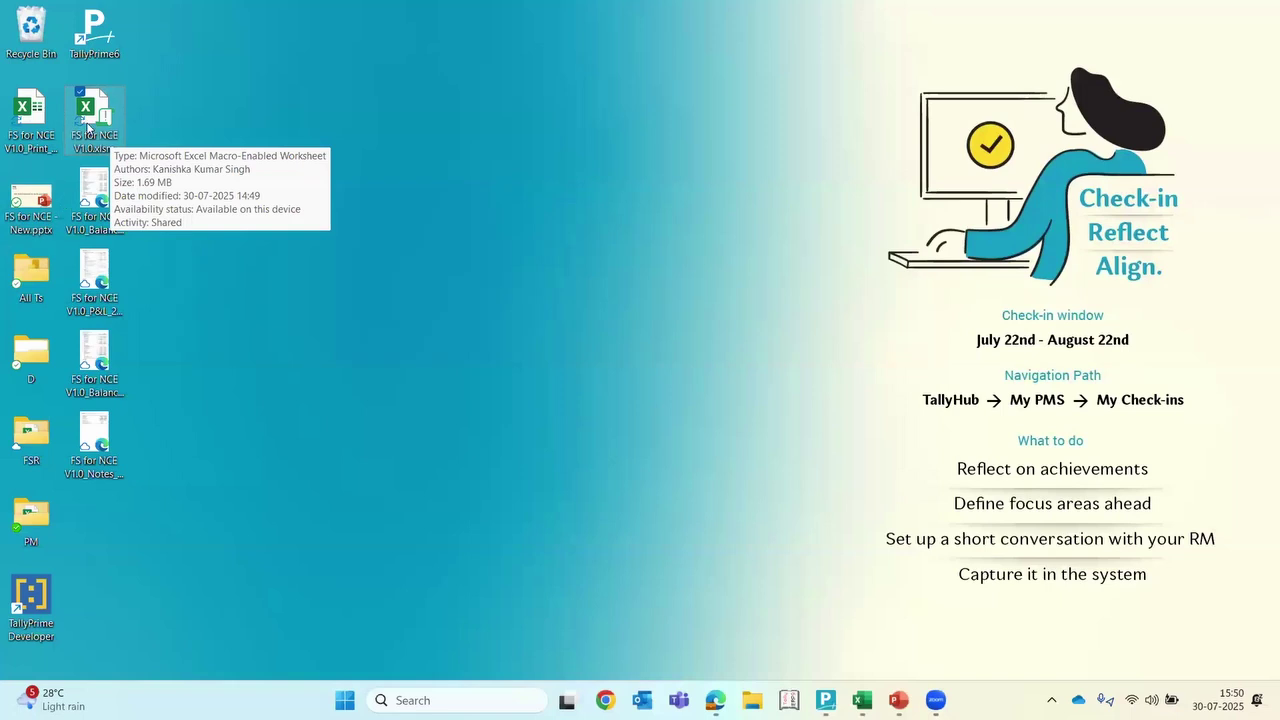
left_click(27, 155)
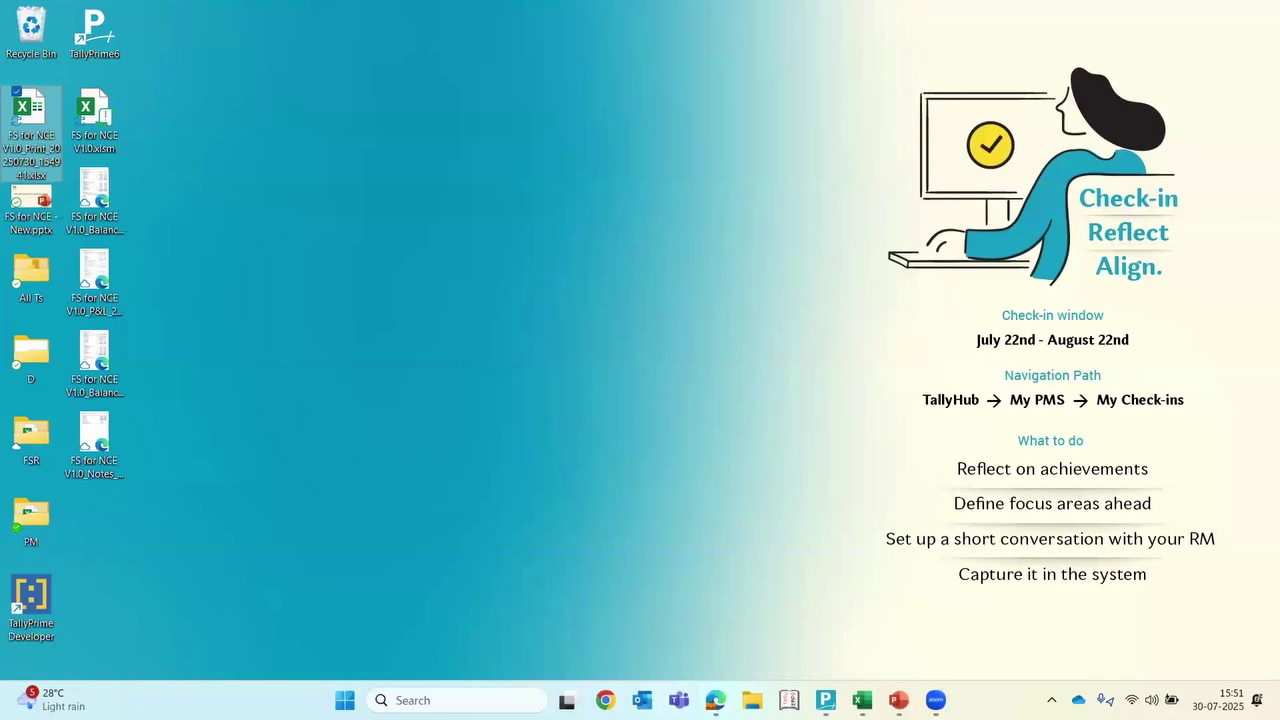
left_click(862, 700)
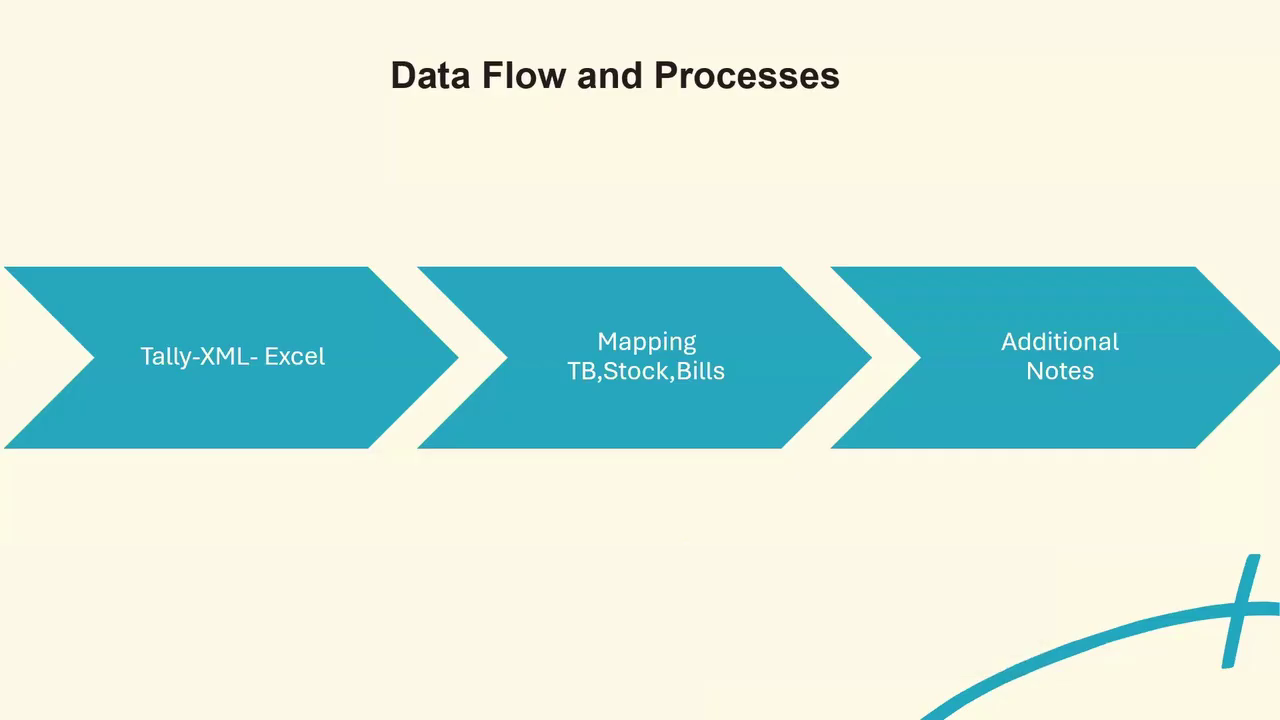
key("alt+Tab")
key("alt+Tab")
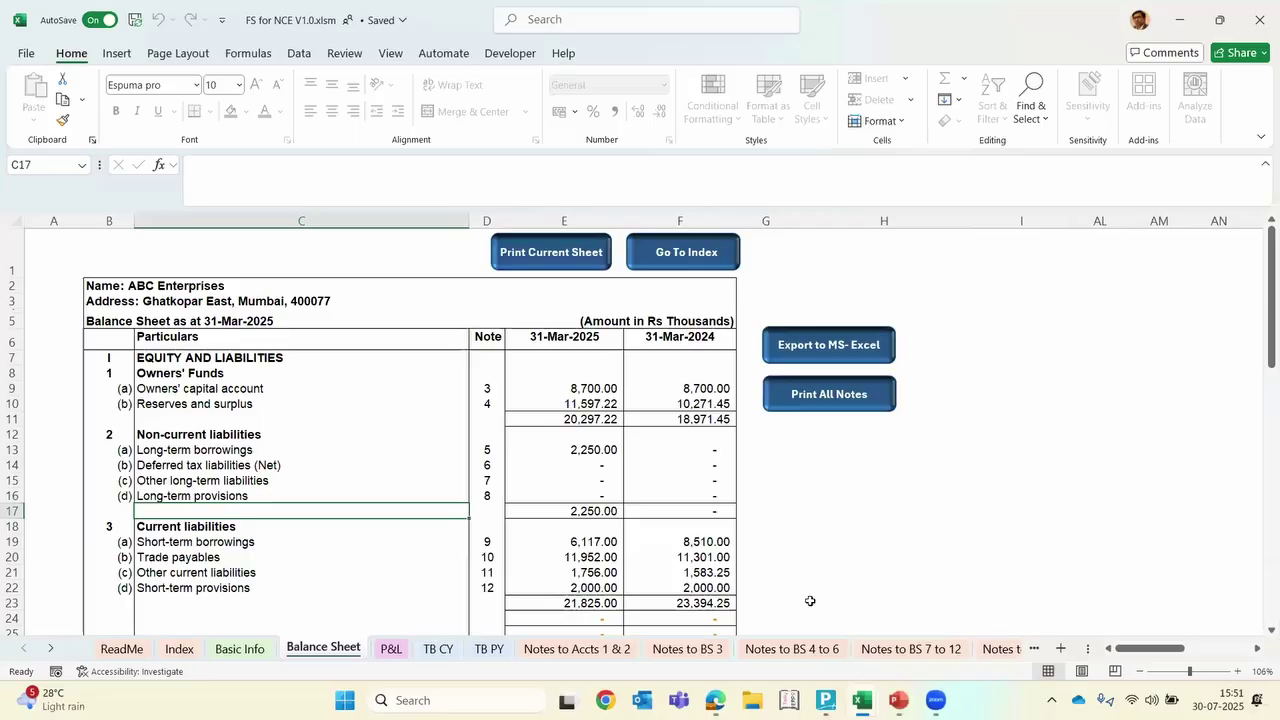
left_click(575, 465)
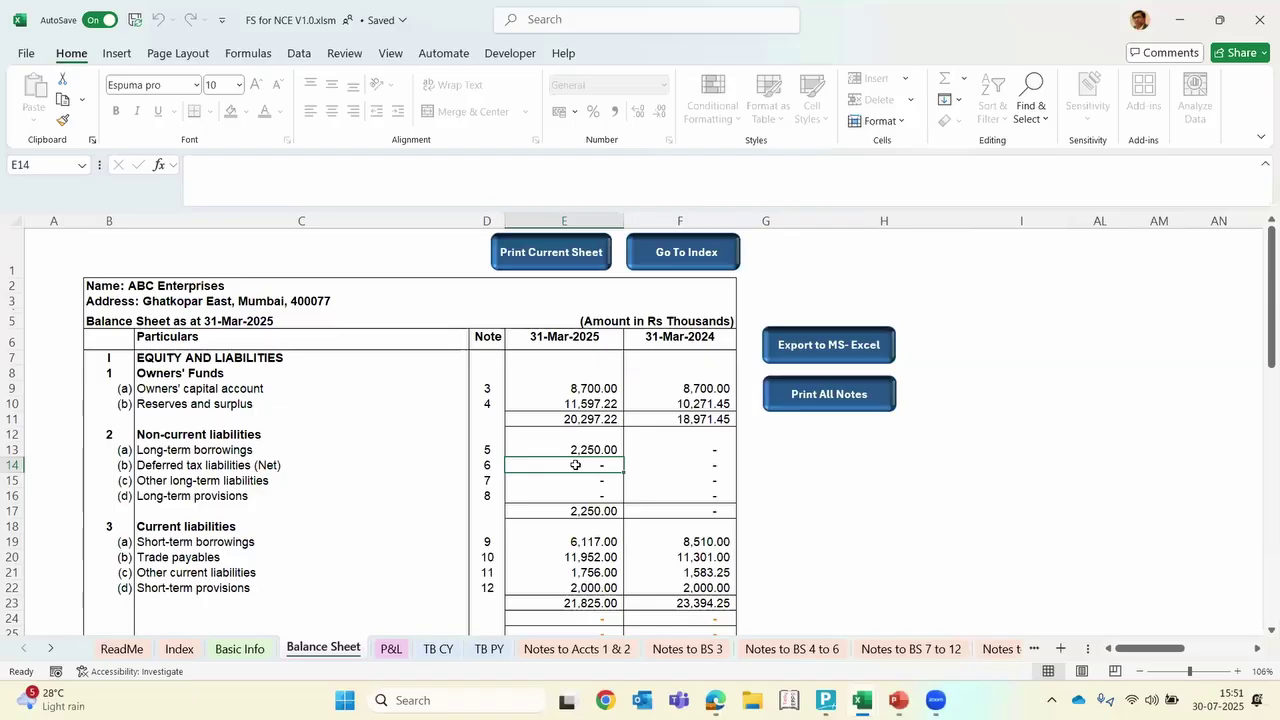
Look through the template's Basic Info, Notes to Accts 1 & 2 and TB CY sheets
left_click(240, 650)
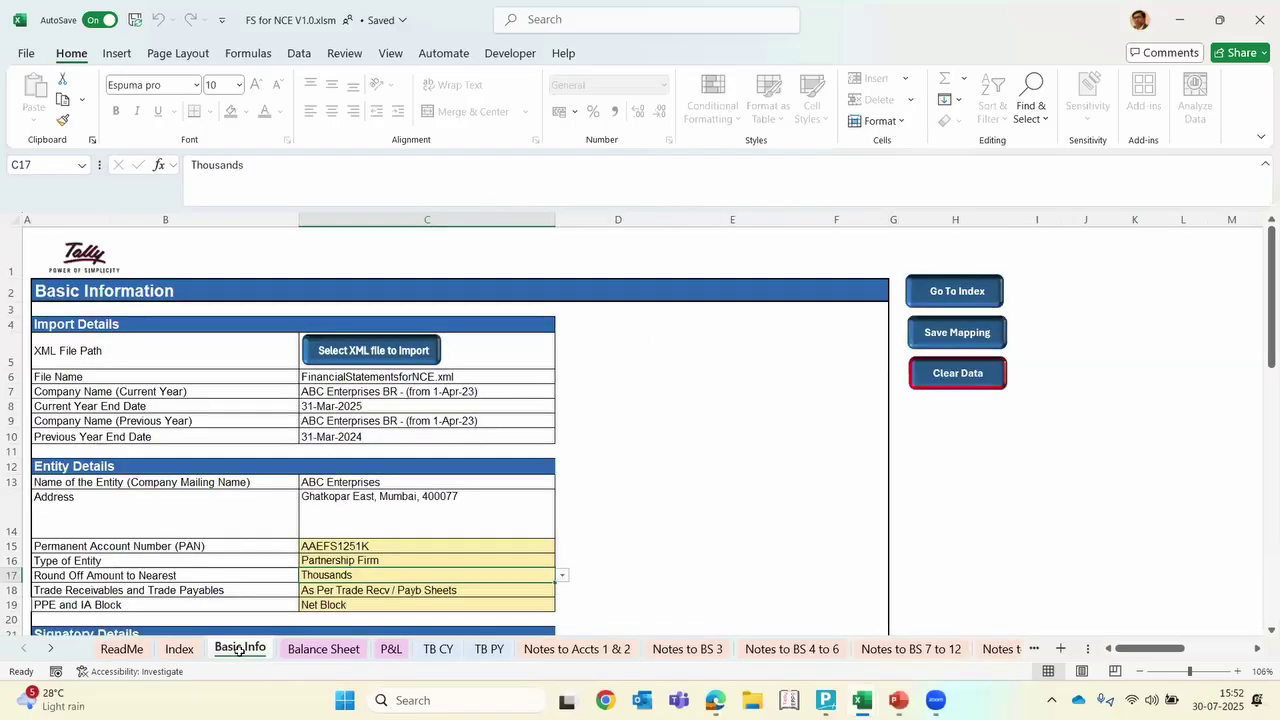
scroll(381, 418, "down", 1)
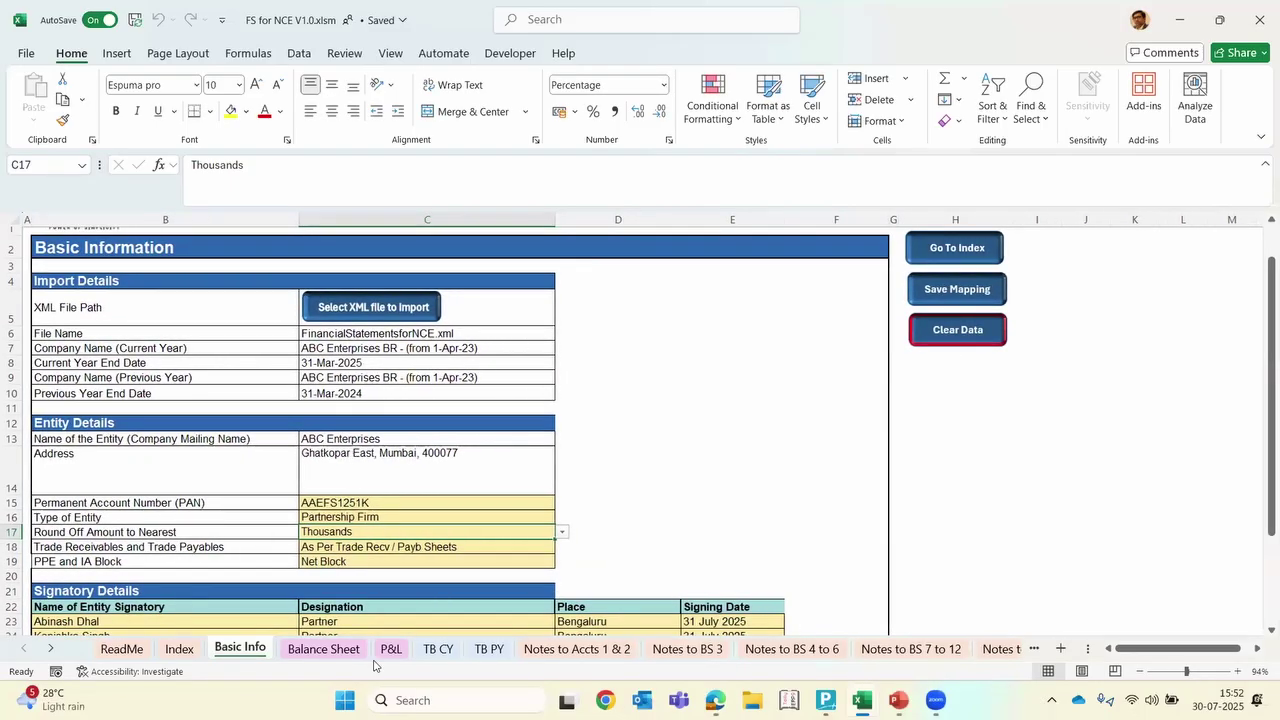
left_click(560, 649)
left_click(423, 648)
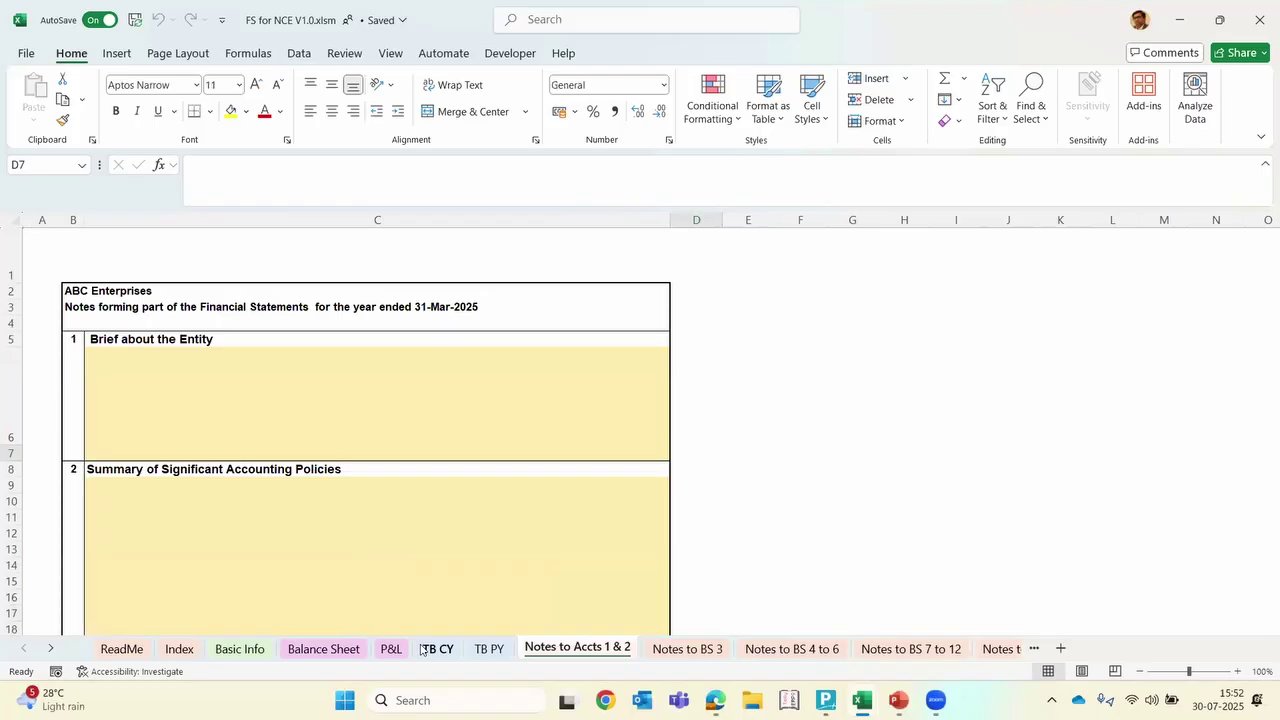
scroll(1000, 470, "up", 7)
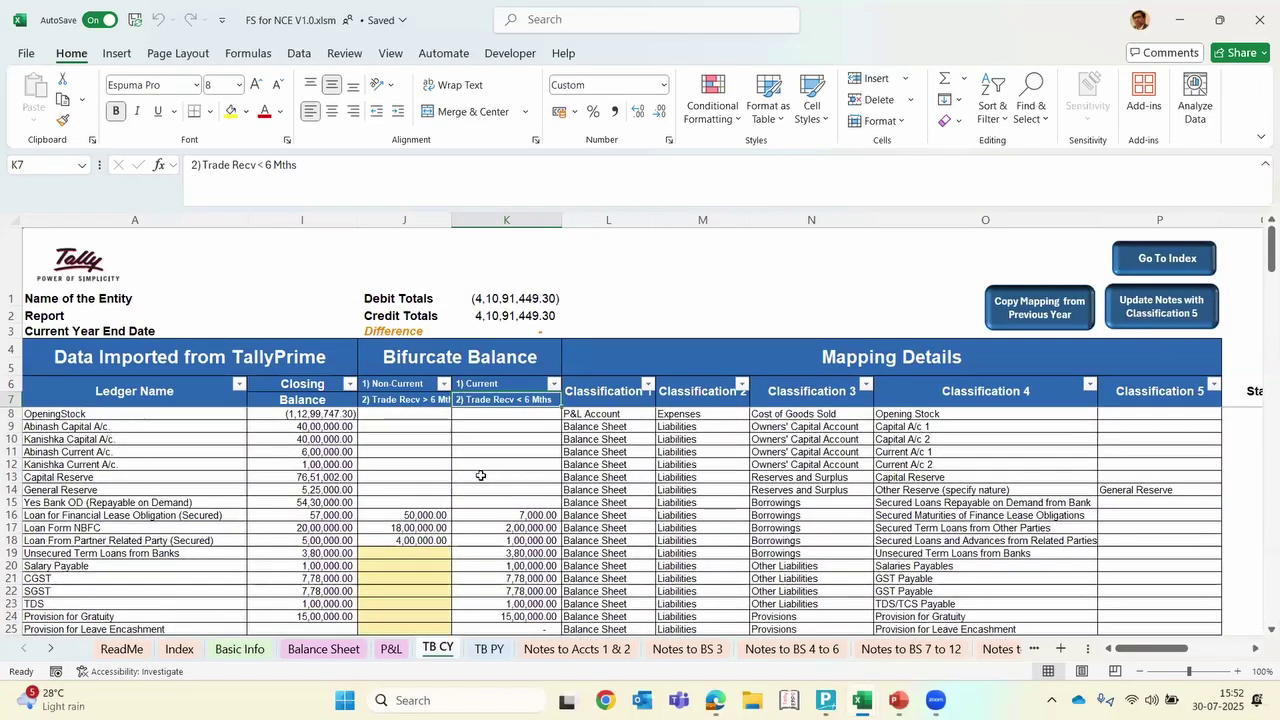
Read the template usage steps and the Best Practices on the ReadMe sheet, including the entry on financials for different clients
left_click(139, 651)
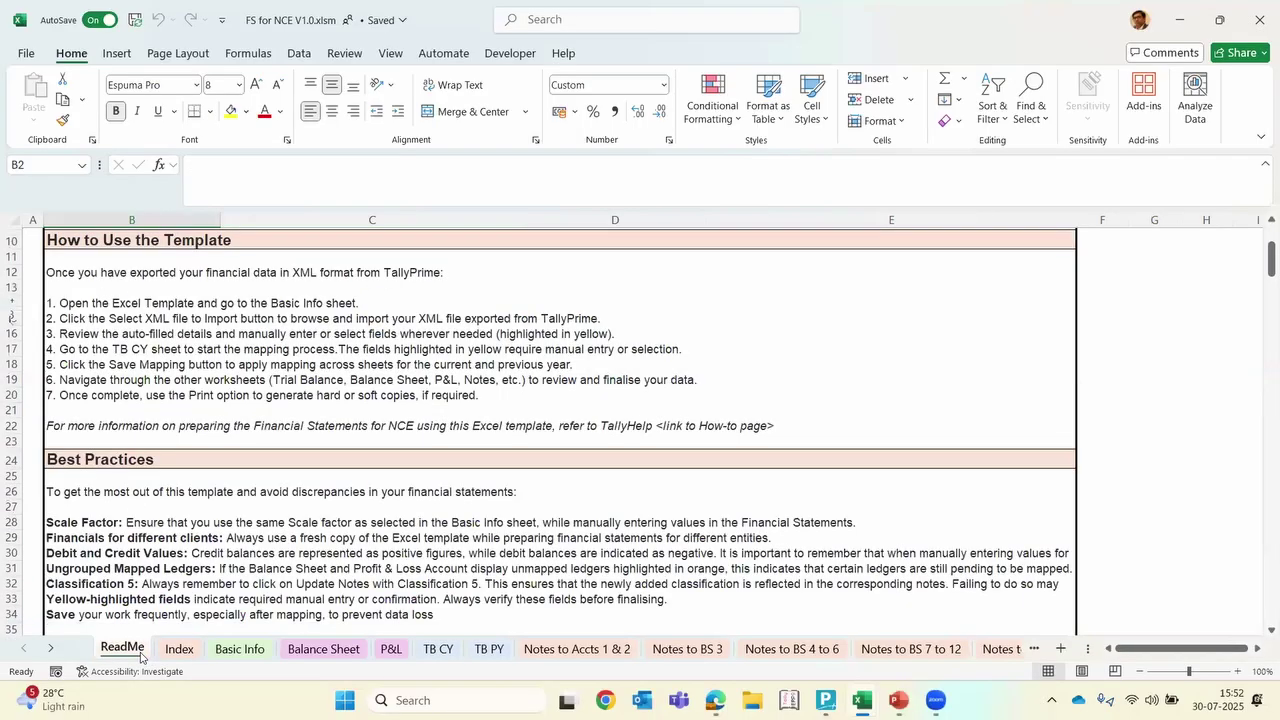
left_click(137, 511)
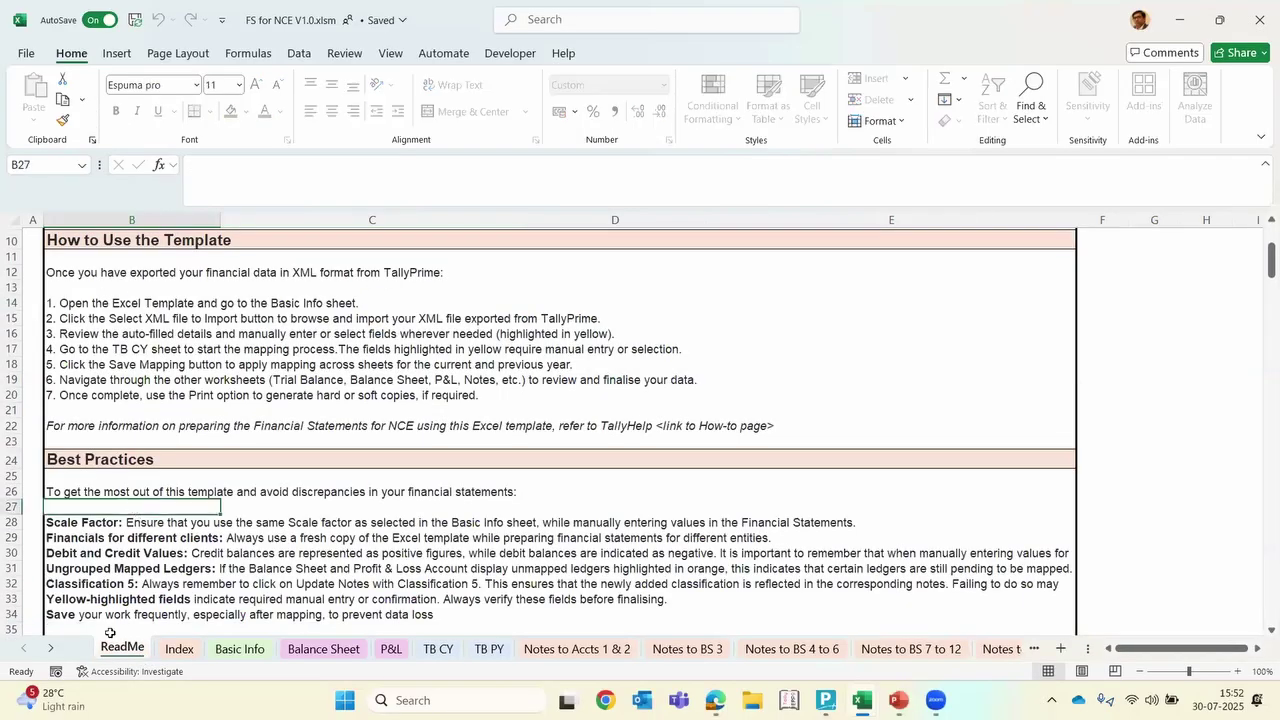
left_click(196, 535)
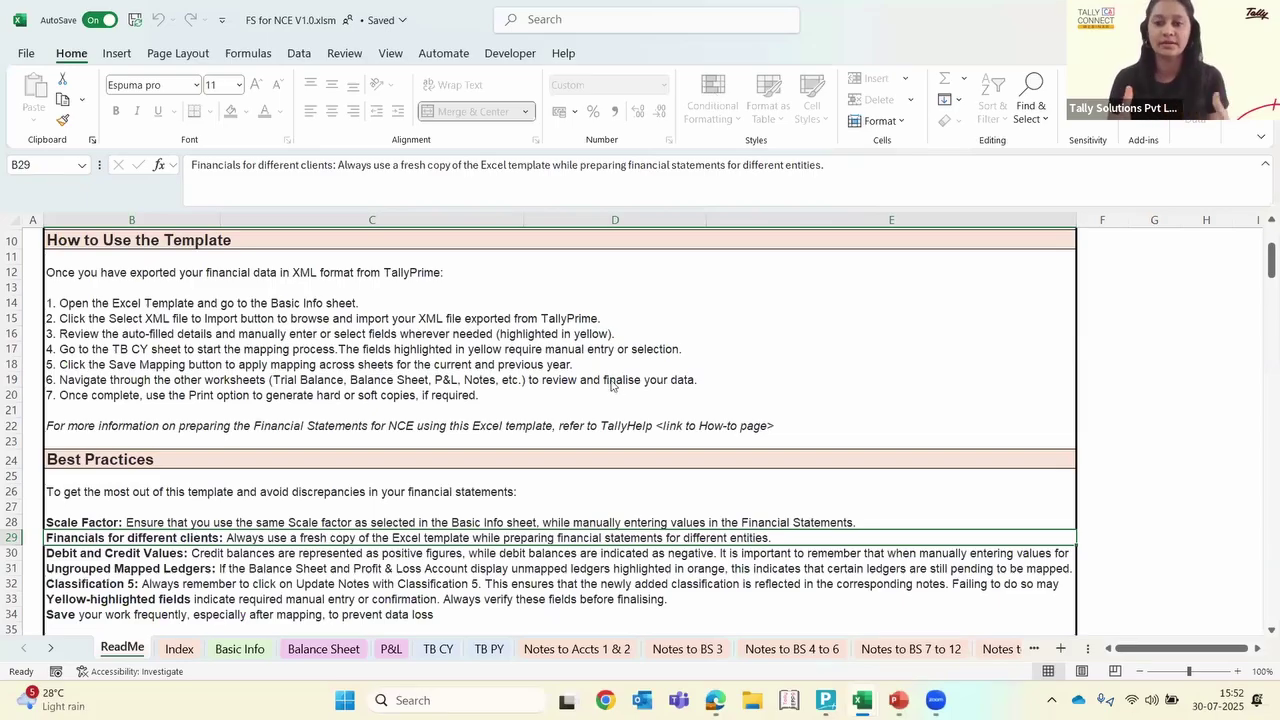
left_click(538, 382)
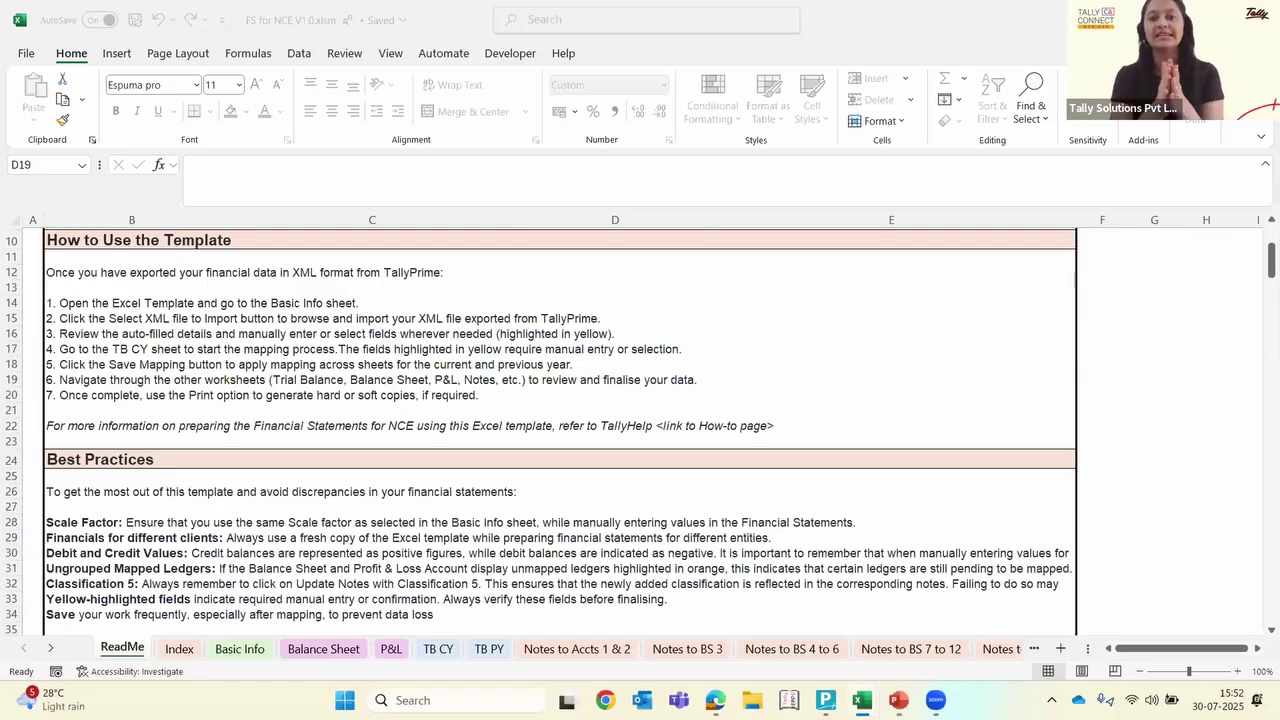
Switch to the PowerPoint slide show and advance to the slide on registering and enabling the feature in a Tally license
left_click(936, 612)
key("Right")
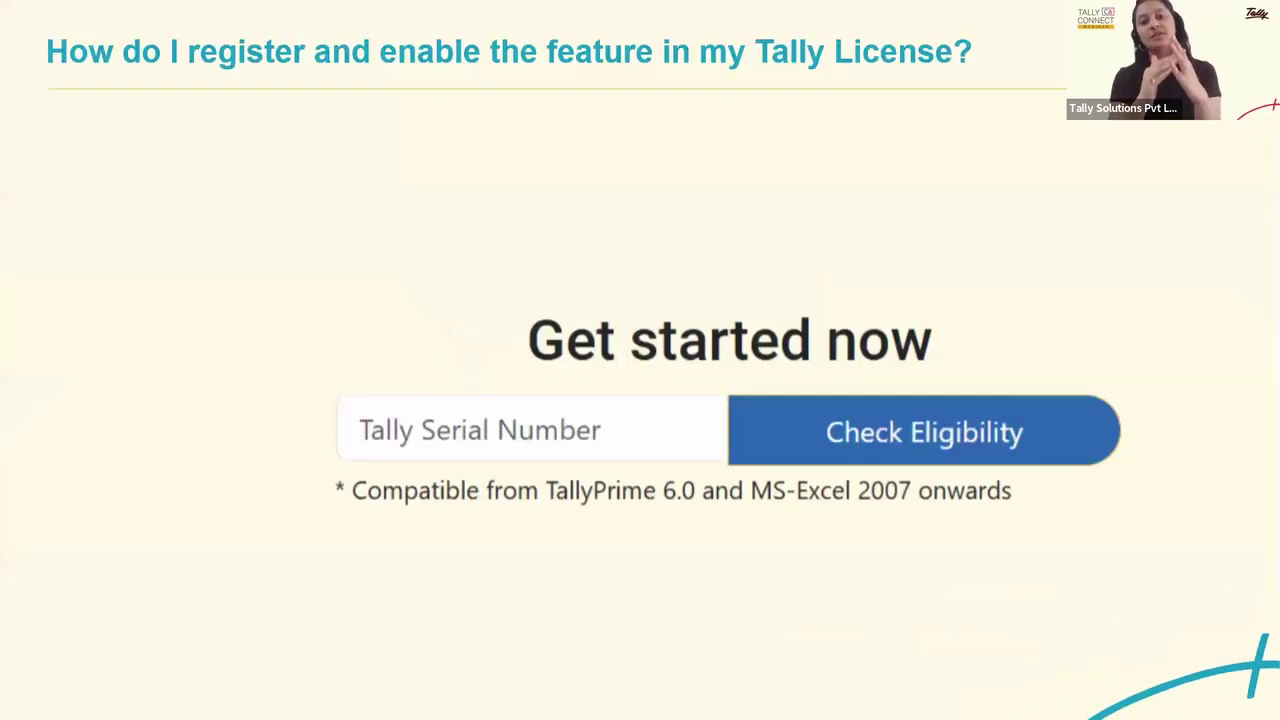
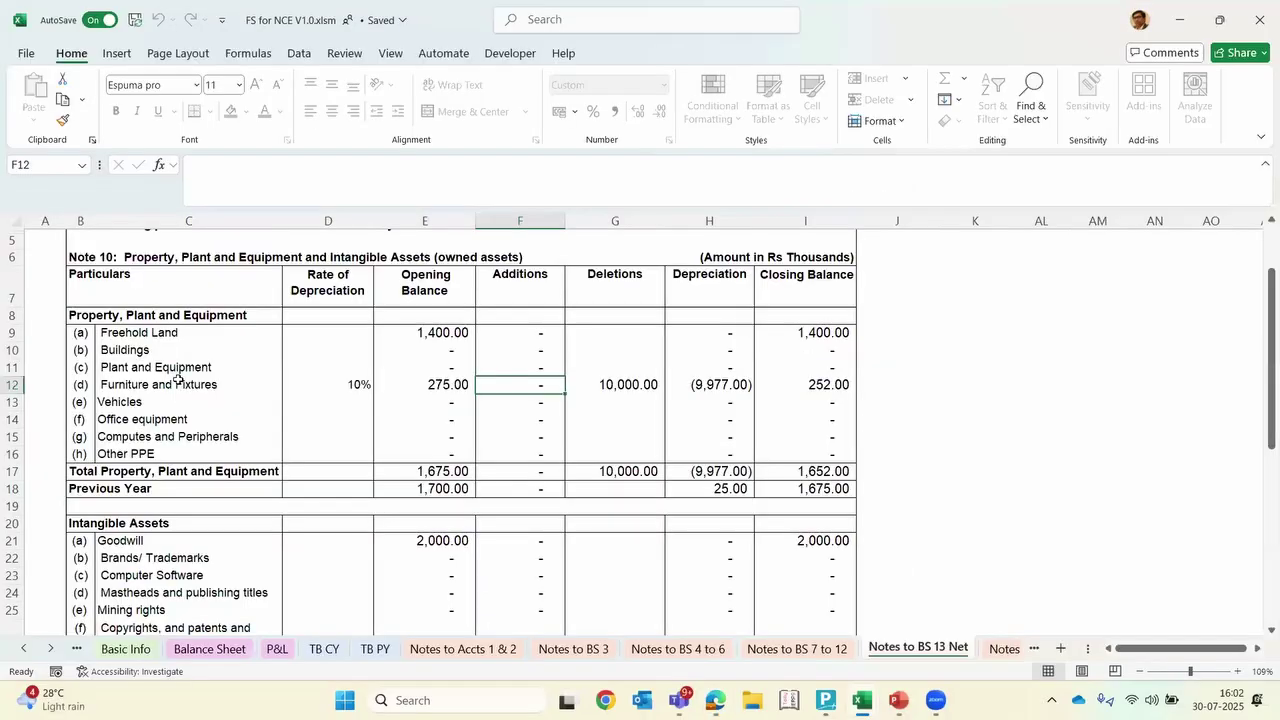
Set the Furniture and Fixtures deletions to 100 in Note 10 of the Notes to BS 13 Net sheet
left_click(178, 380)
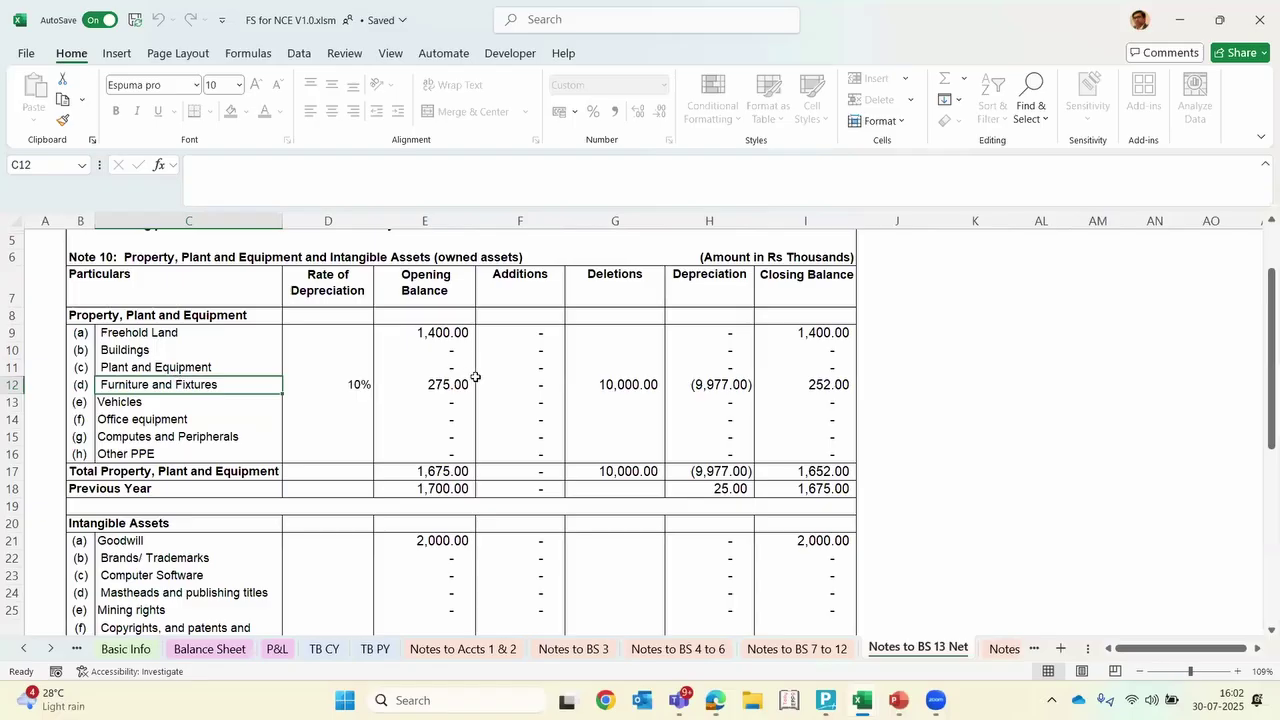
left_click(528, 387)
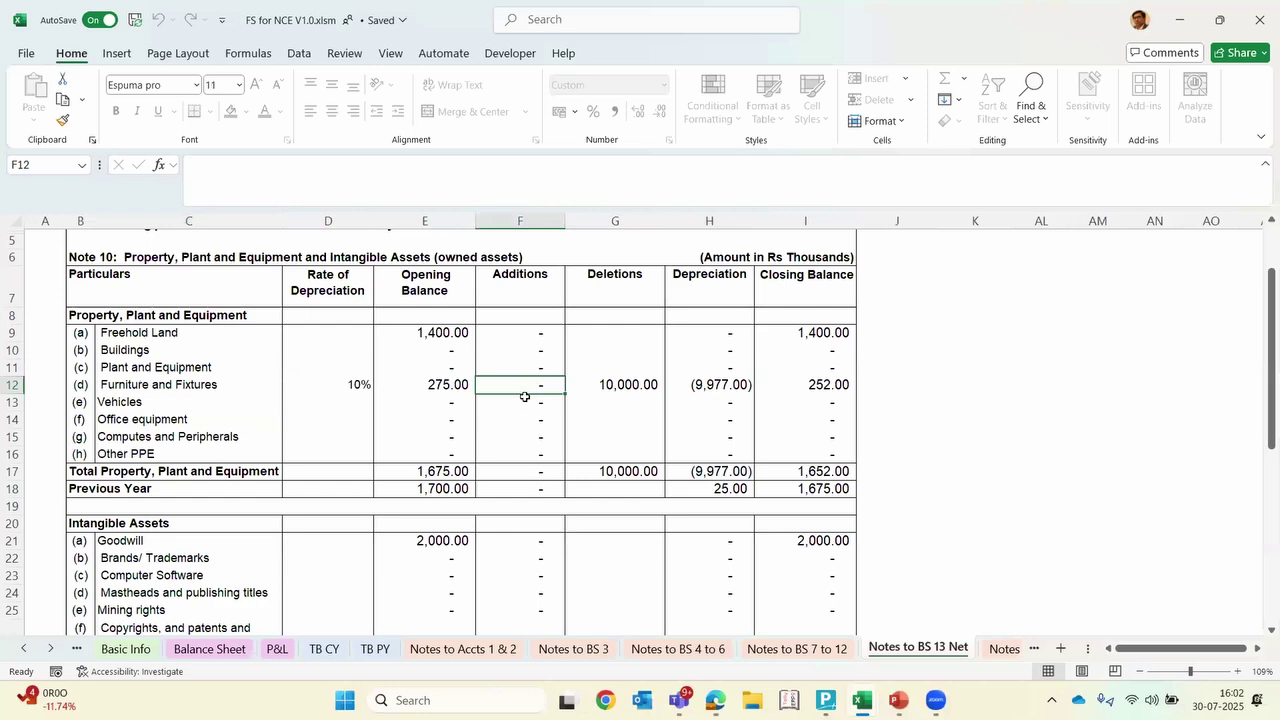
left_click(708, 383)
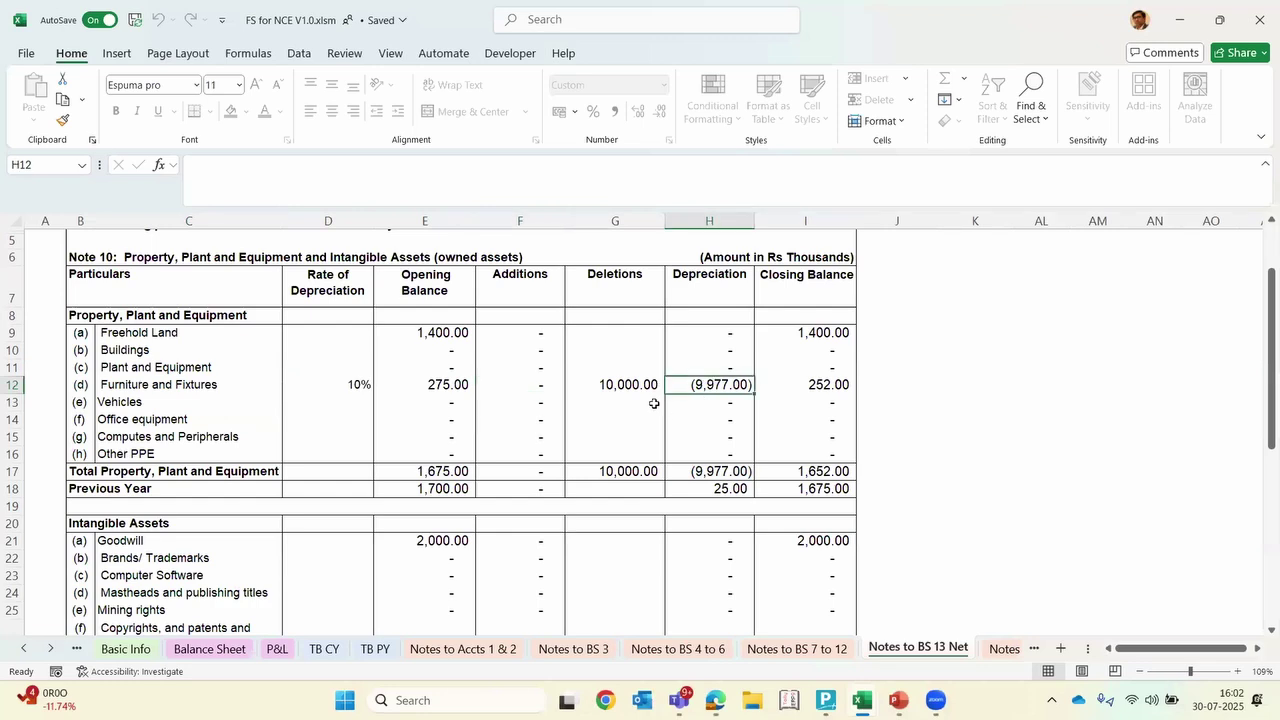
key("Left")
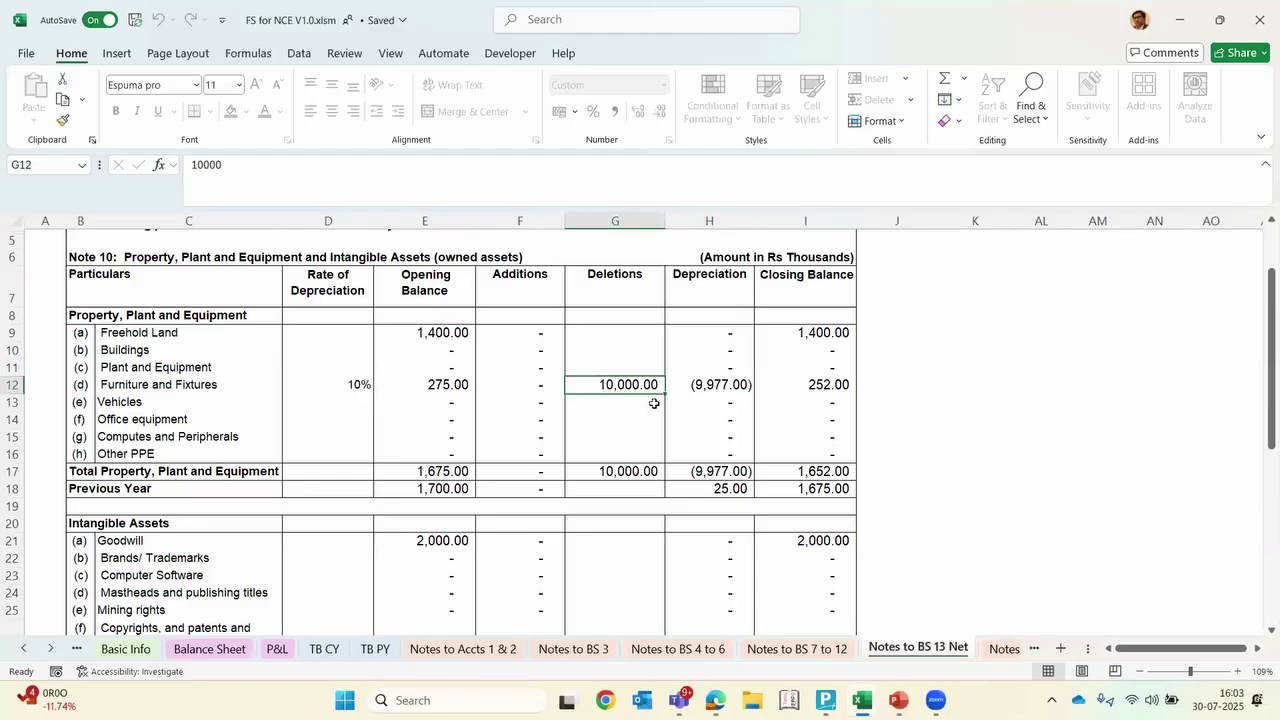
type("1000")
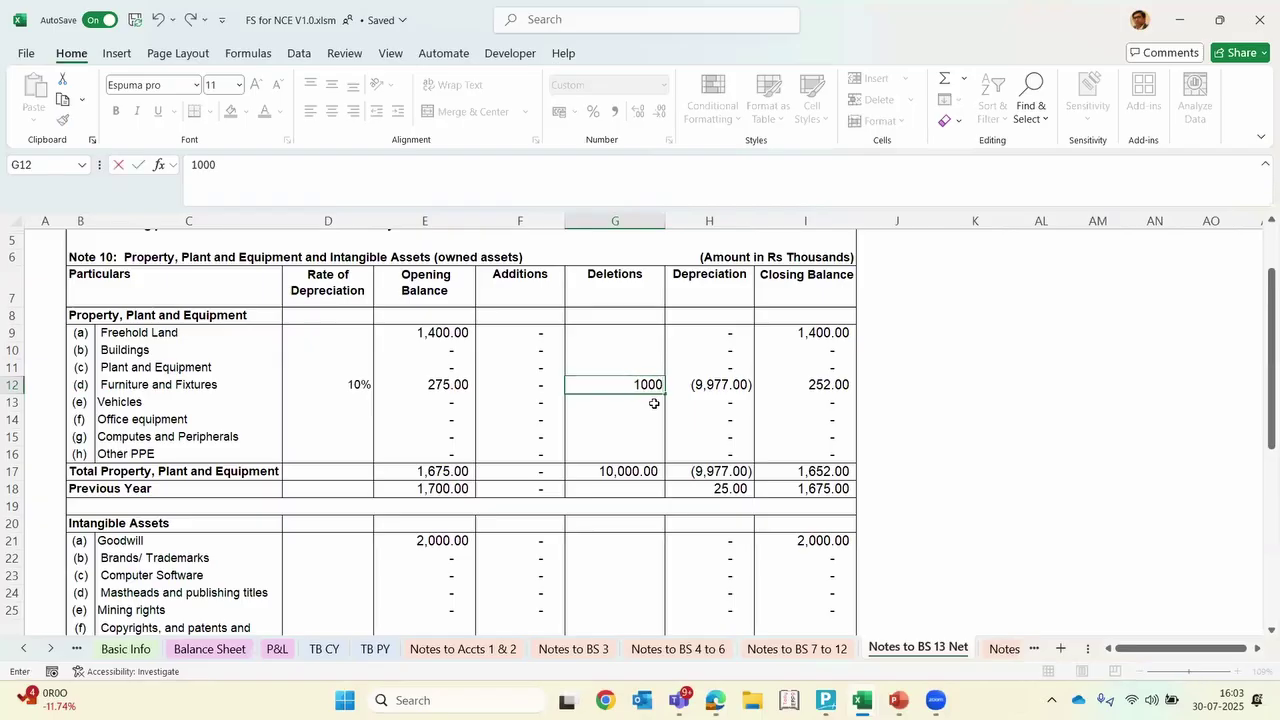
key("Return")
key("Up")
key("F2")
key("BackSpace")
key("Return")
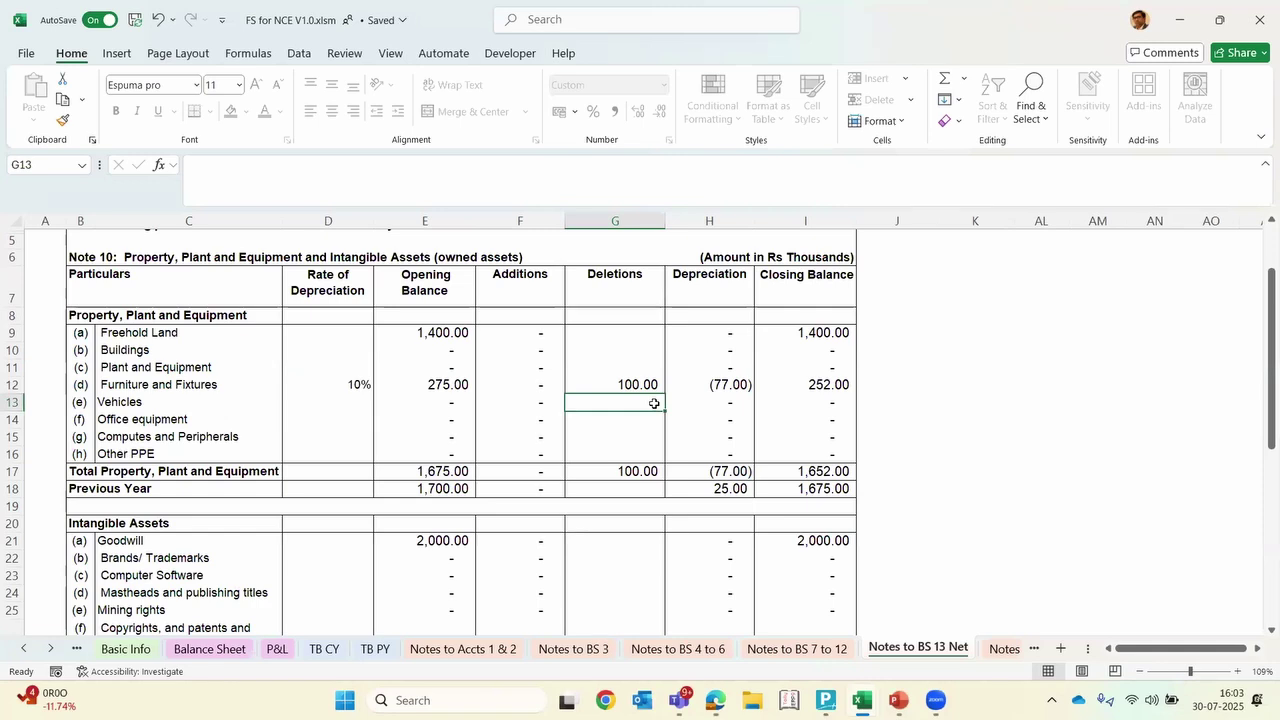
left_click(646, 430)
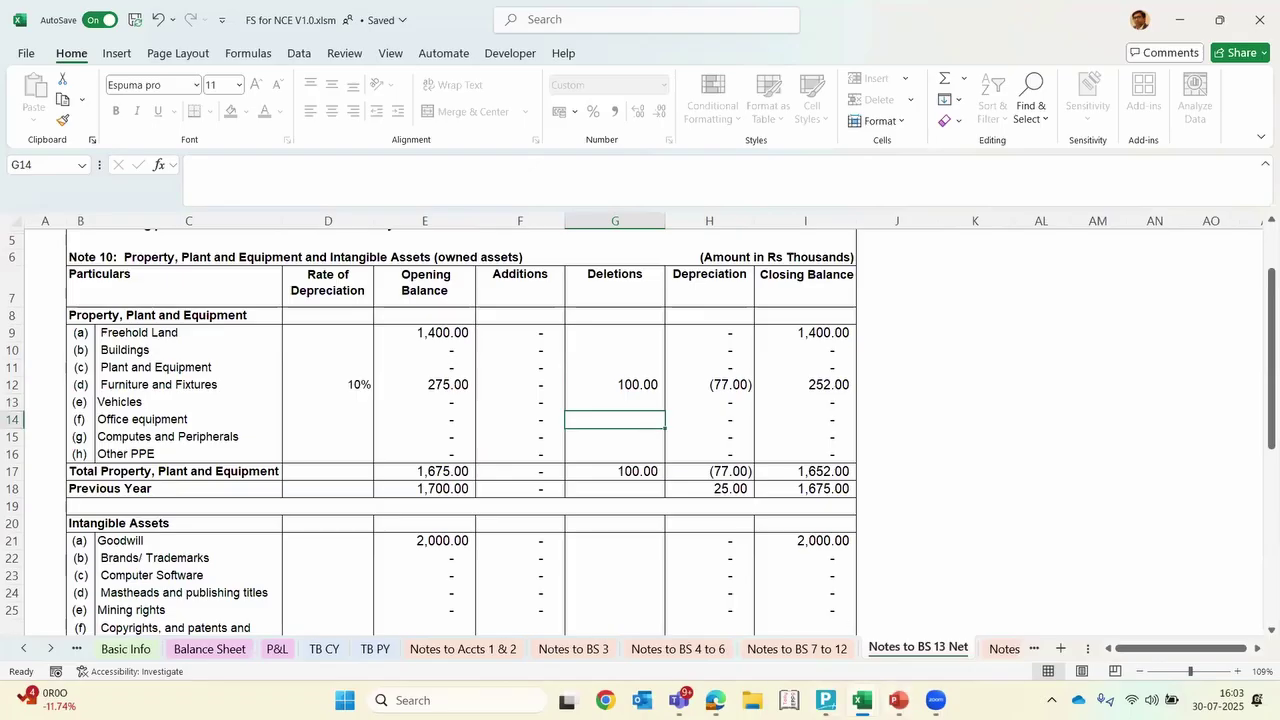
Switch to TallyPrime, go back from the Stock Group Summary to the Balance Sheet, and return to the Excel template
mouse_move(898, 700)
key("alt+Tab")
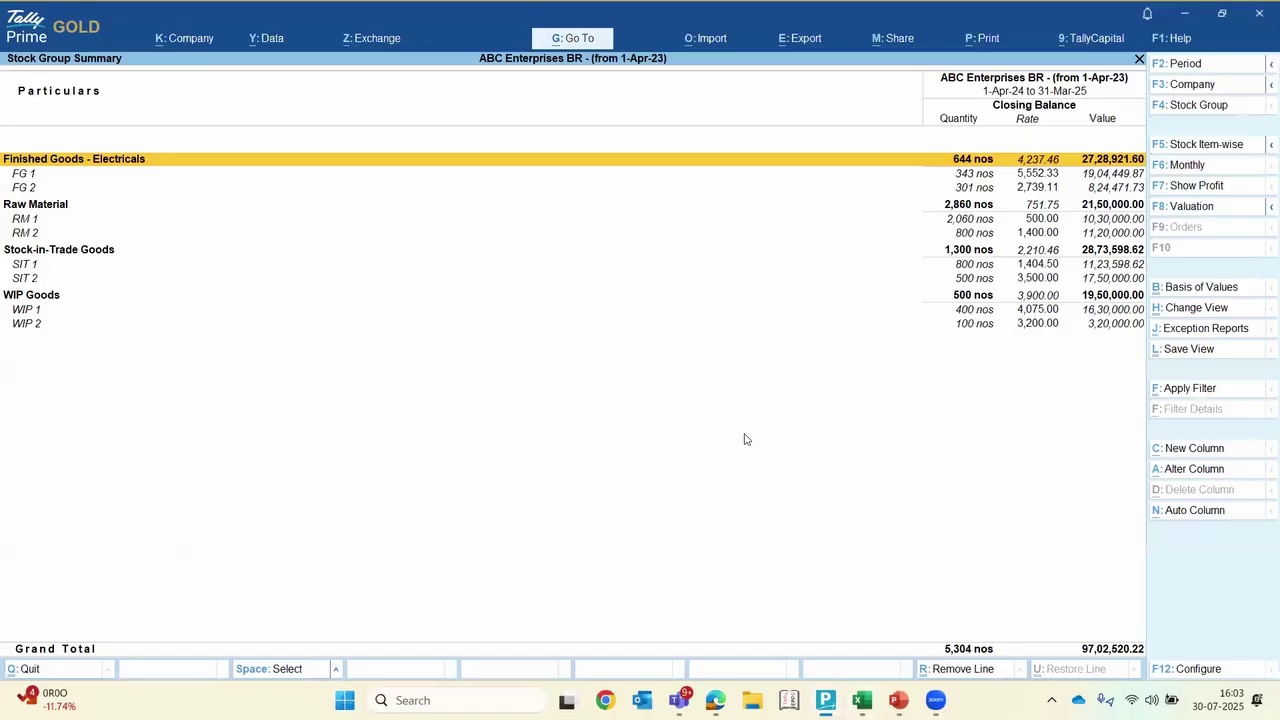
key("Down")
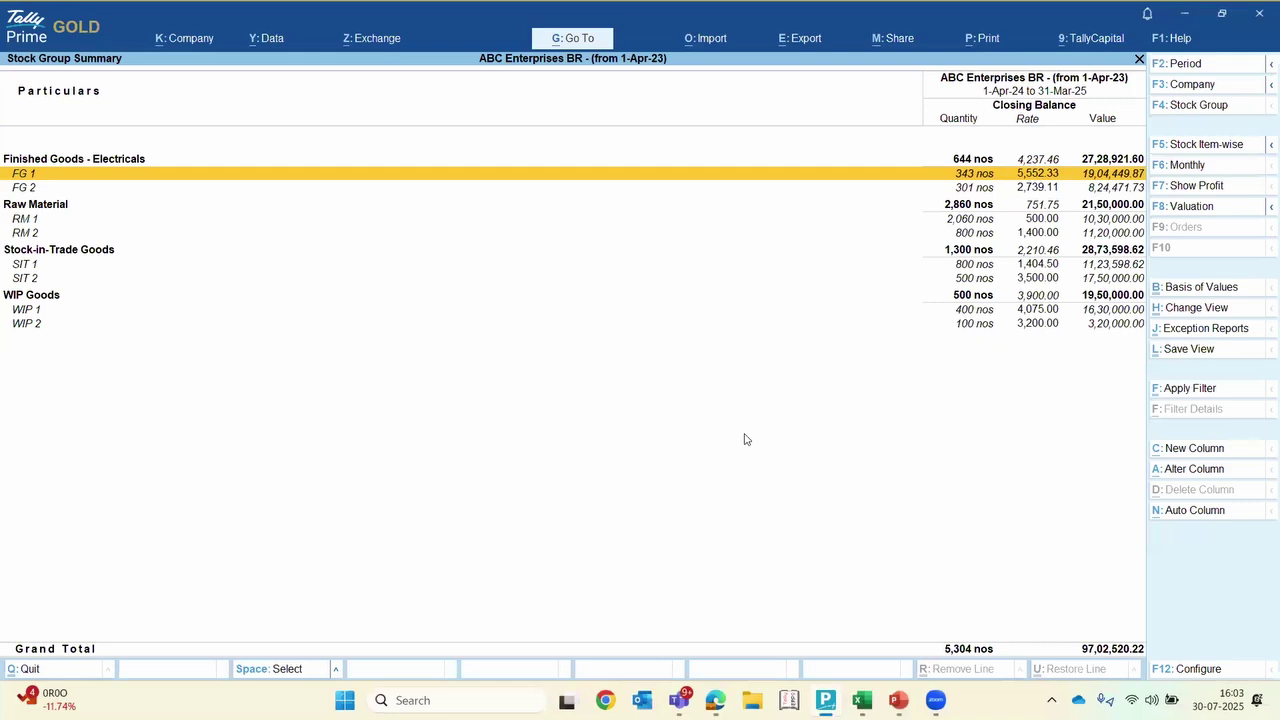
key("Escape")
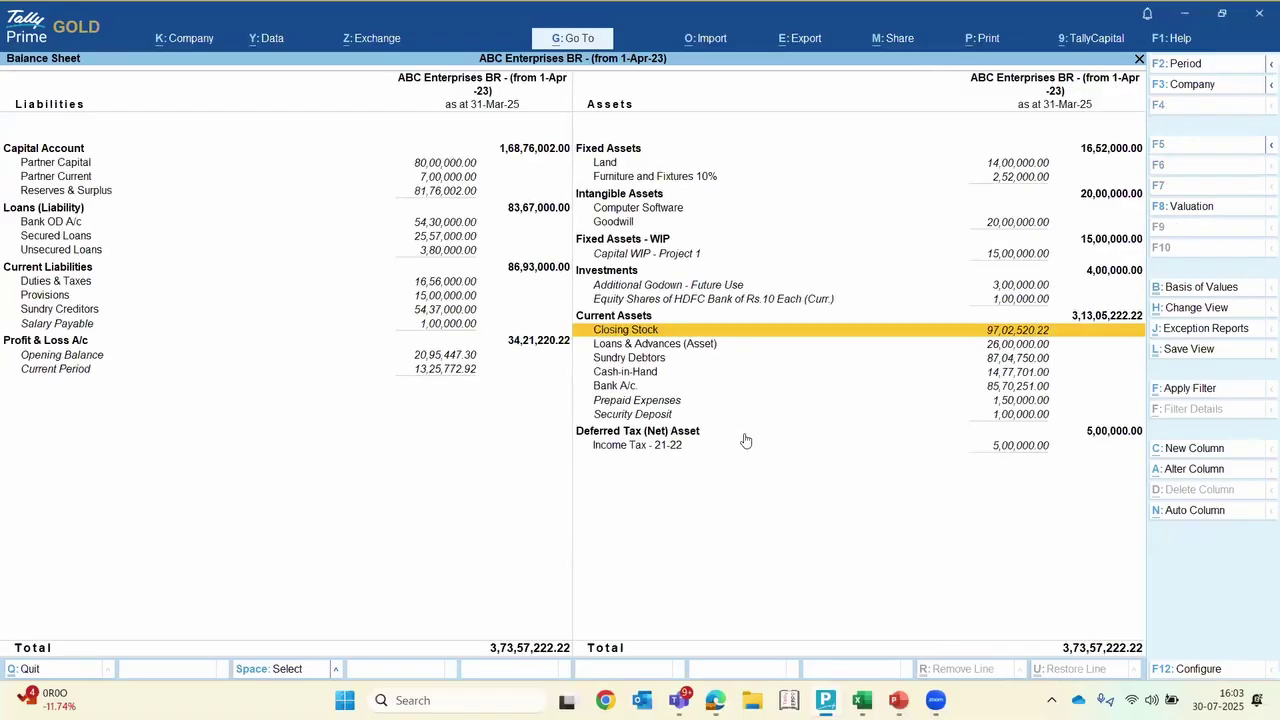
left_click(870, 690)
left_click(765, 616)
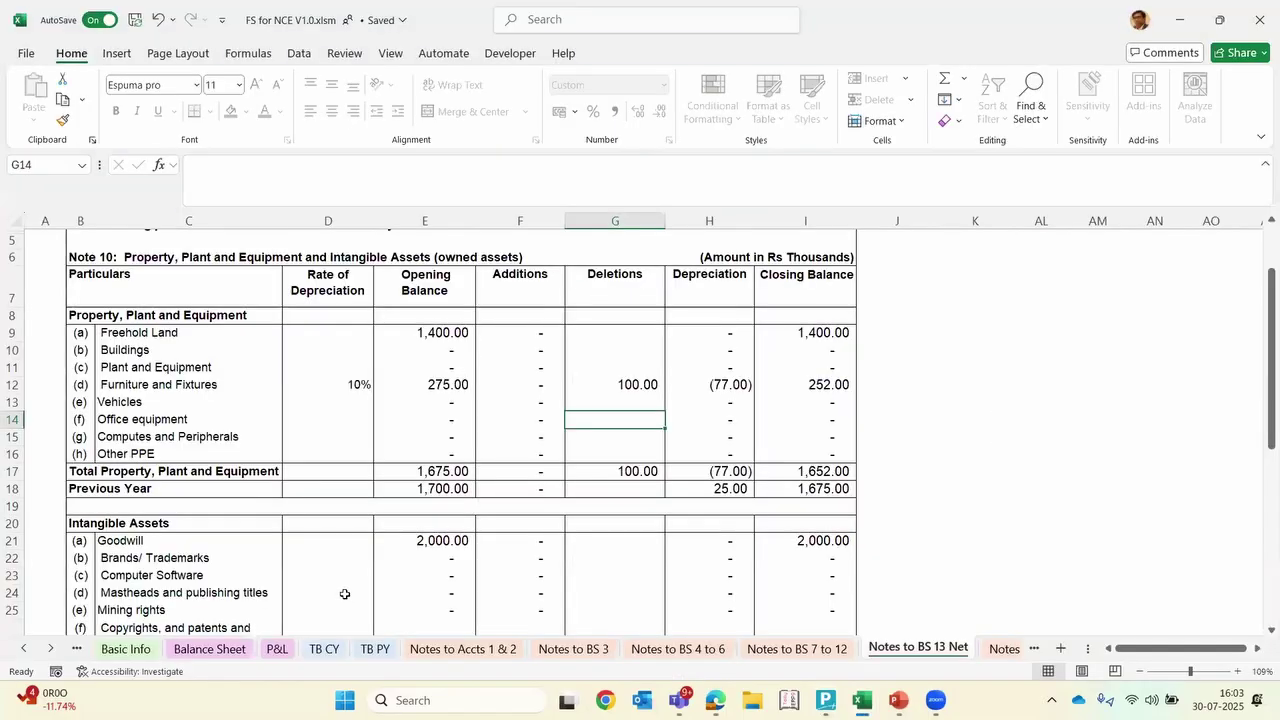
Review the import details on the Basic Info sheet and the deferred tax and other long-term liabilities lines in the Balance Sheet
left_click(114, 651)
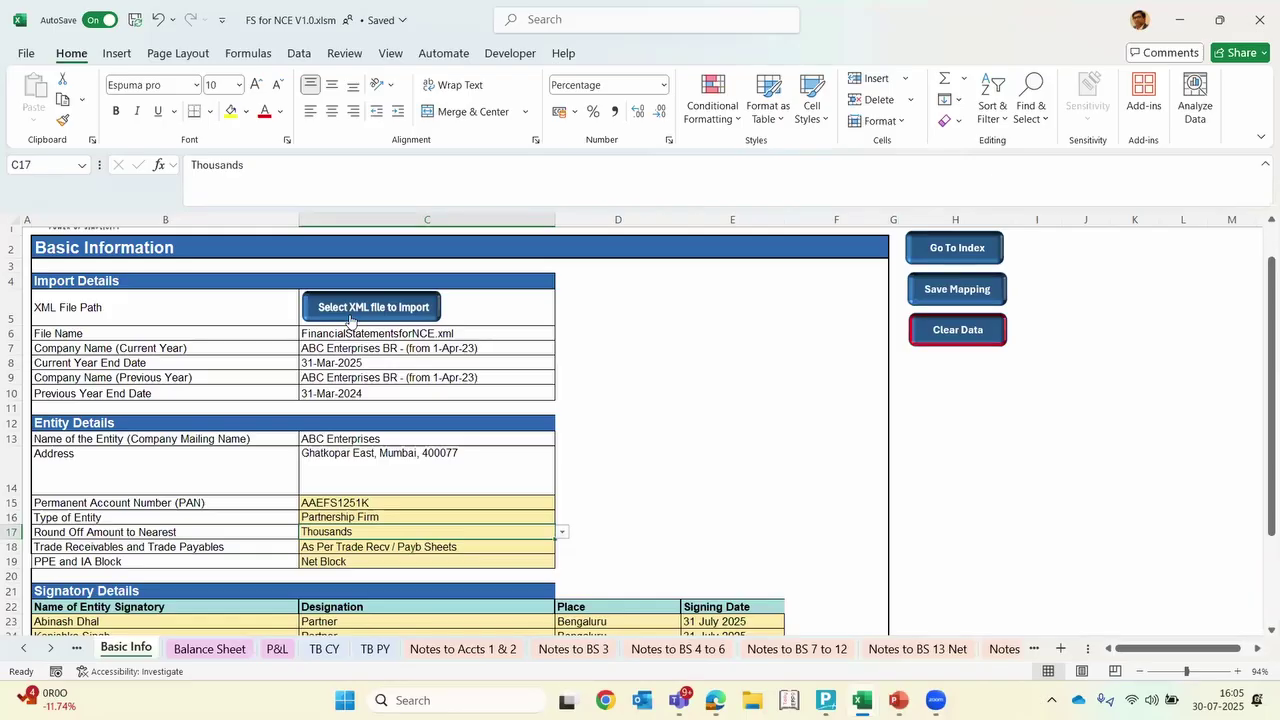
left_click(594, 301)
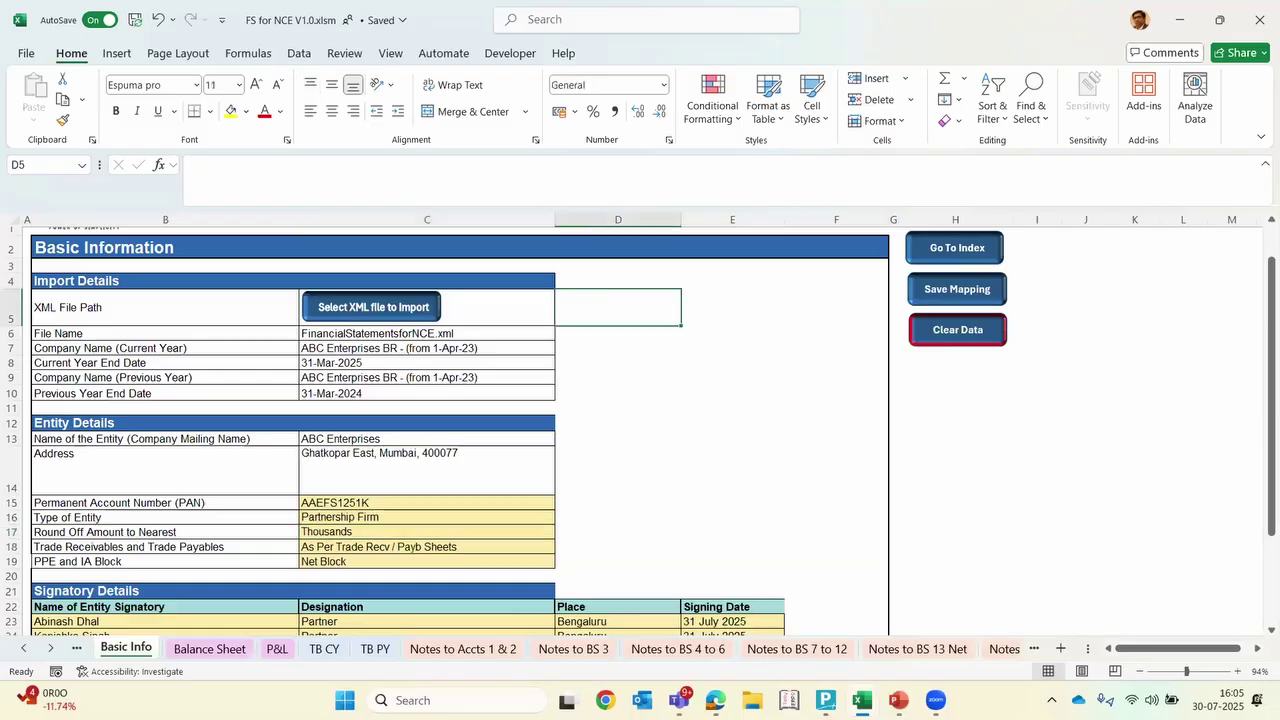
mouse_move(898, 700)
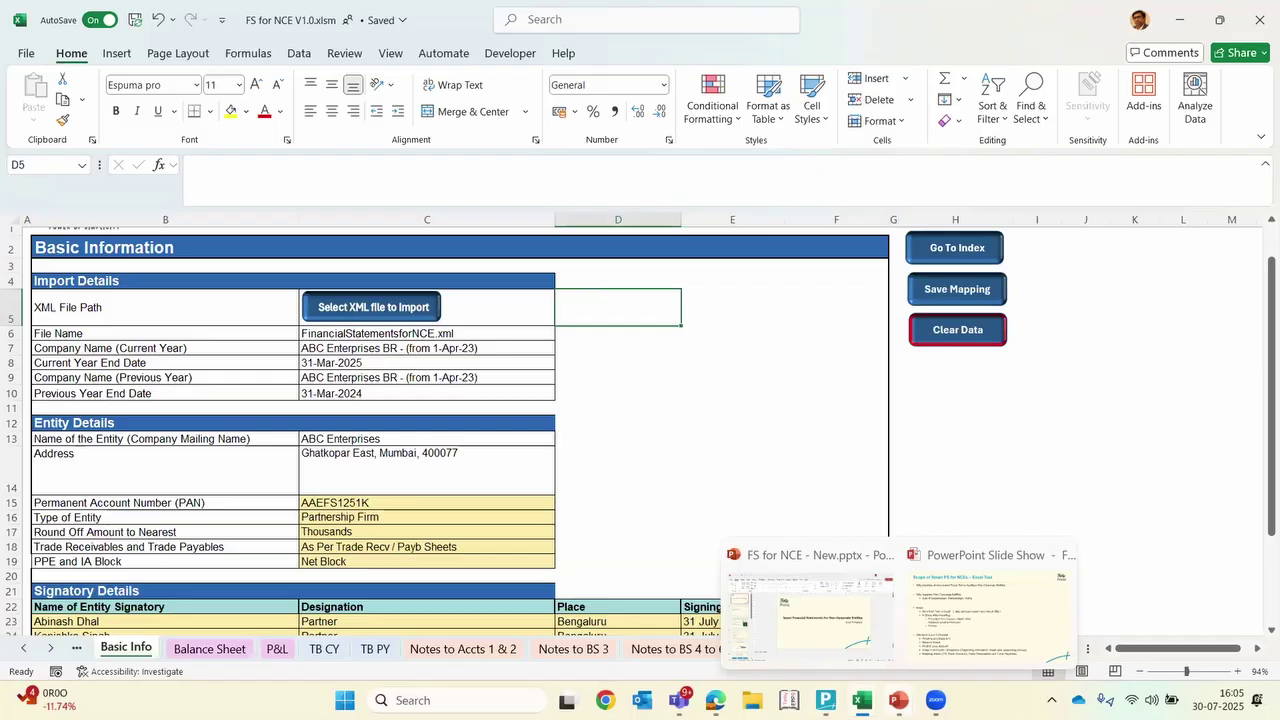
left_click(690, 543)
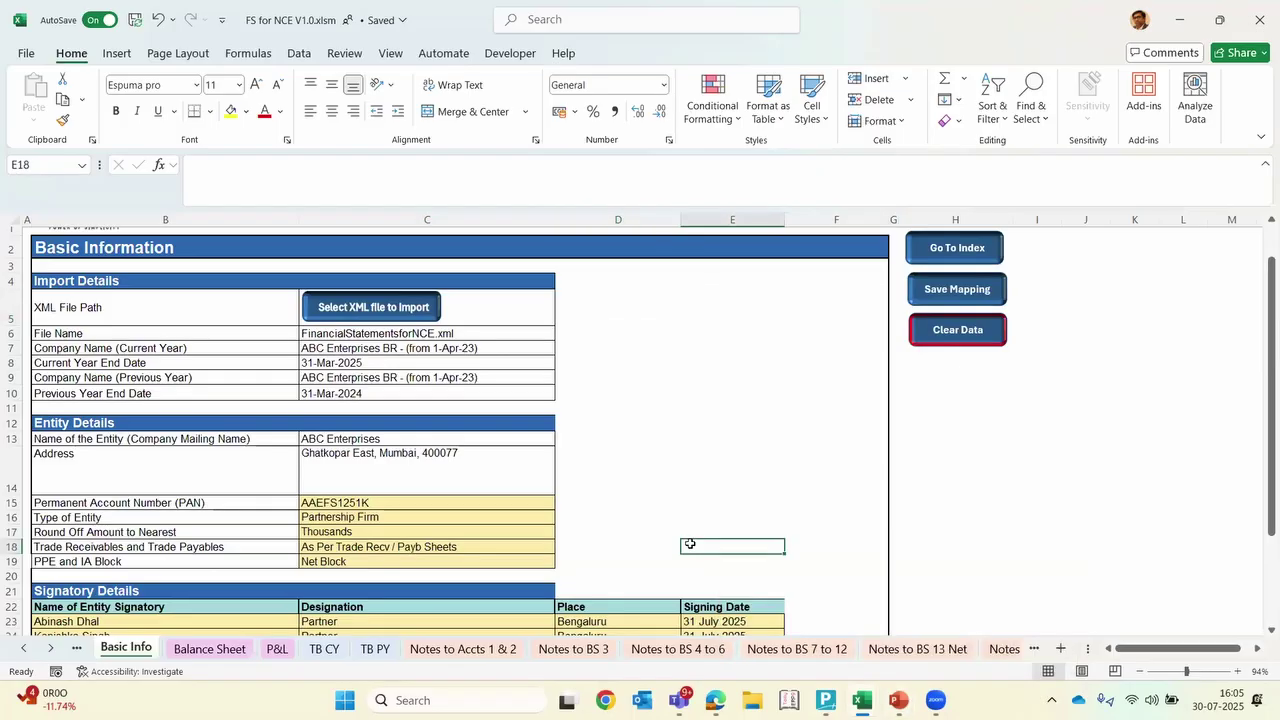
left_click(209, 649)
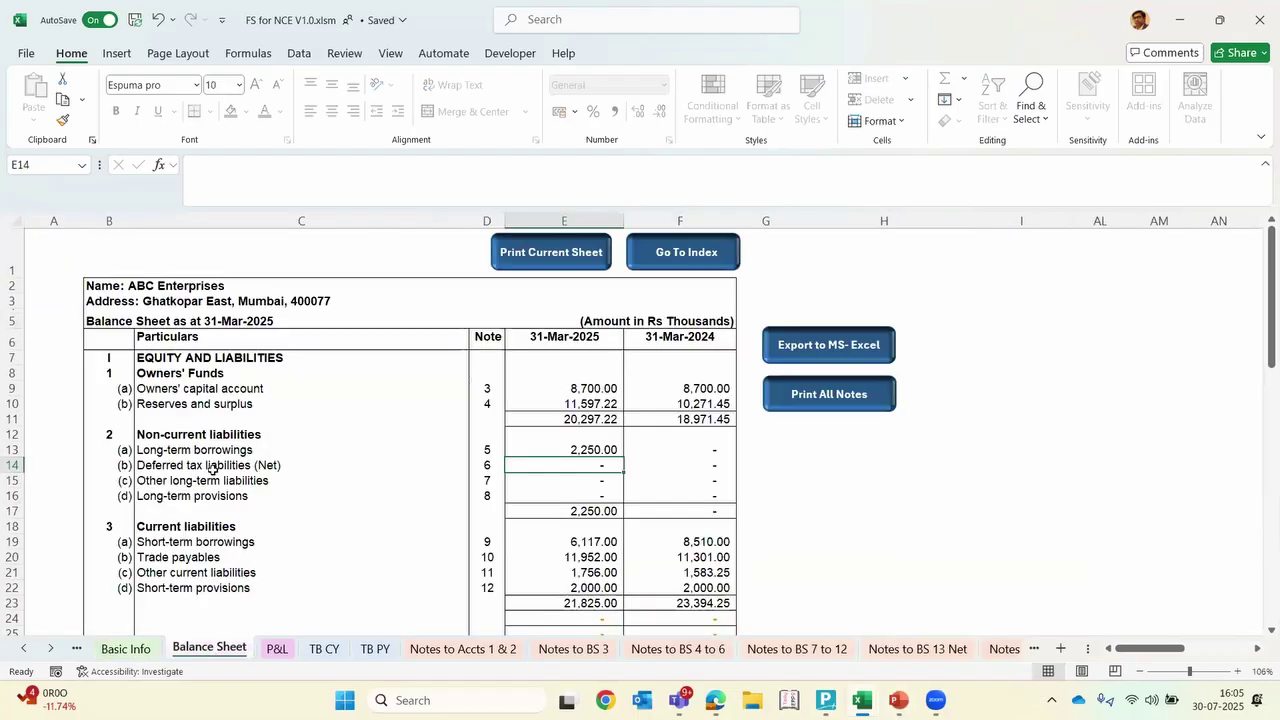
left_click_drag(212, 468, 213, 478)
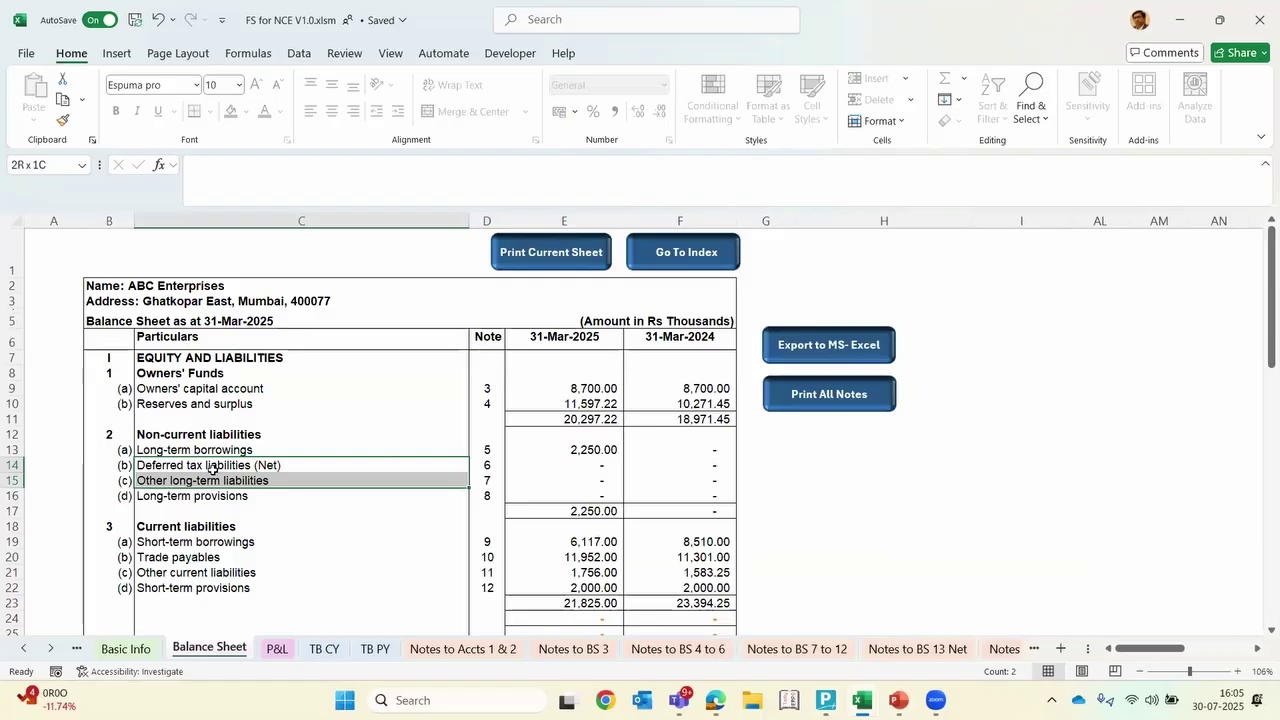
Select the deferred tax, other long-term liabilities and long-term provisions rows in the Balance Sheet, and print the current sheet to PDF
key("shift+Down")
key("shift+Right")
key("shift+Right")
key("shift+Right")
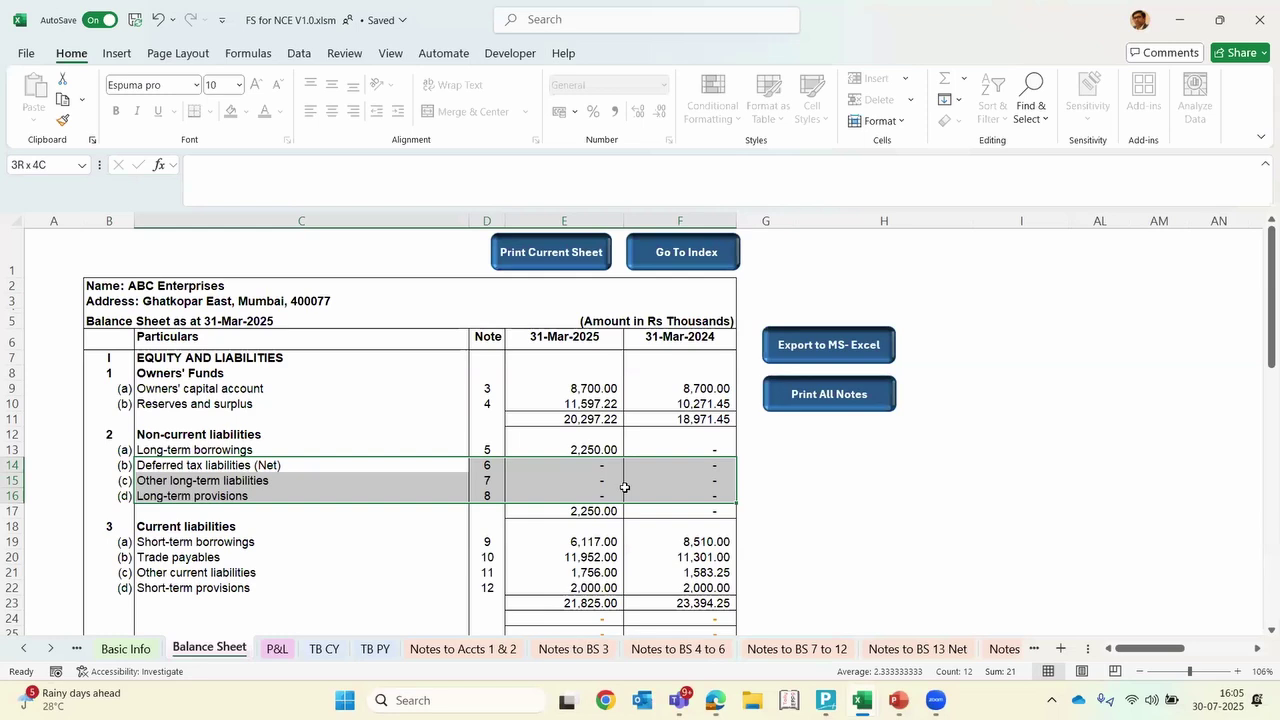
left_click(563, 258)
left_click(604, 422)
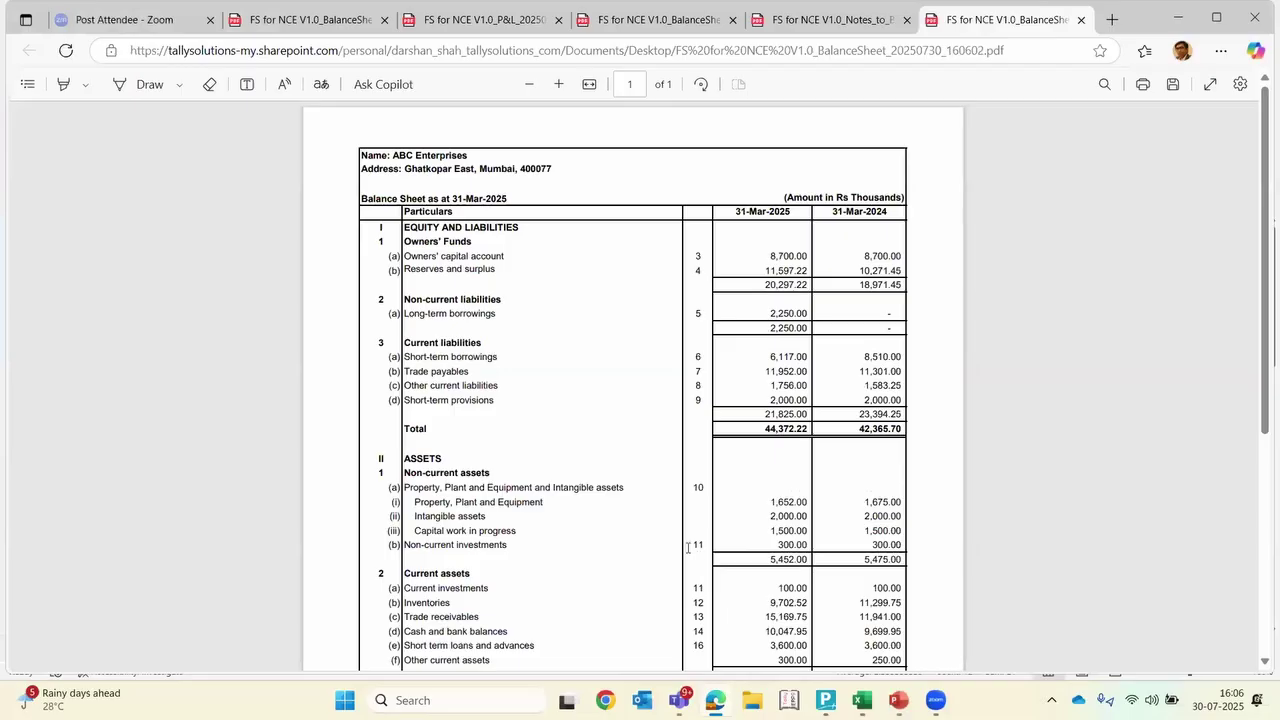
Compare the note numbers of non-current investments and current investments in the Balance Sheet PDF
left_click_drag(707, 545, 691, 546)
double_click(697, 588)
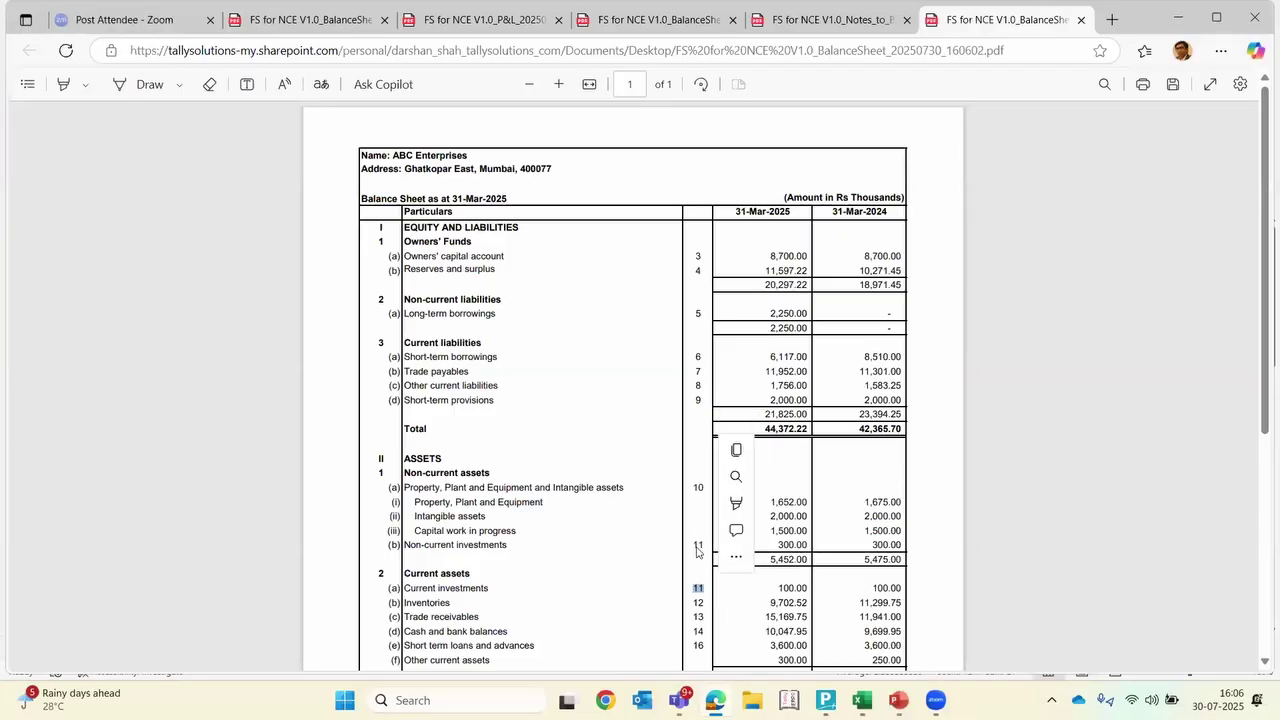
left_click(697, 547)
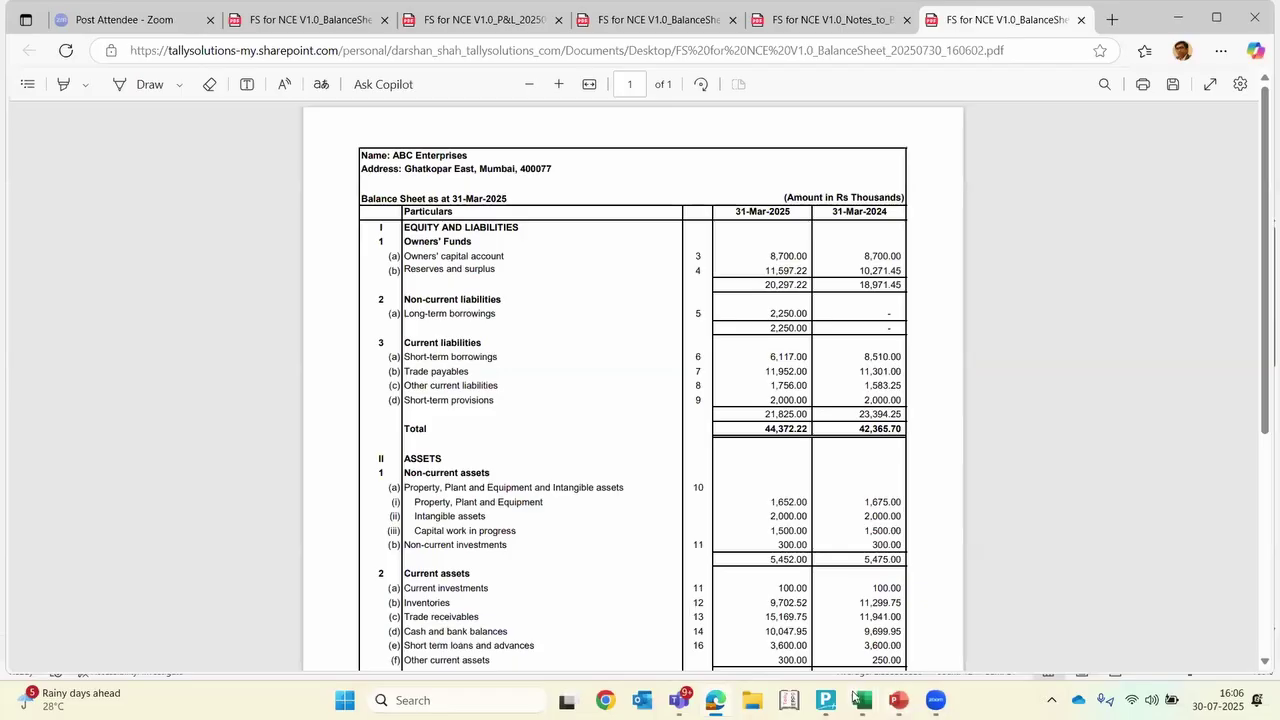
Switch back to the Excel template and review the entity signatory, audit firm and signing auditor details on the Basic Info sheet
mouse_move(858, 697)
left_click(797, 626)
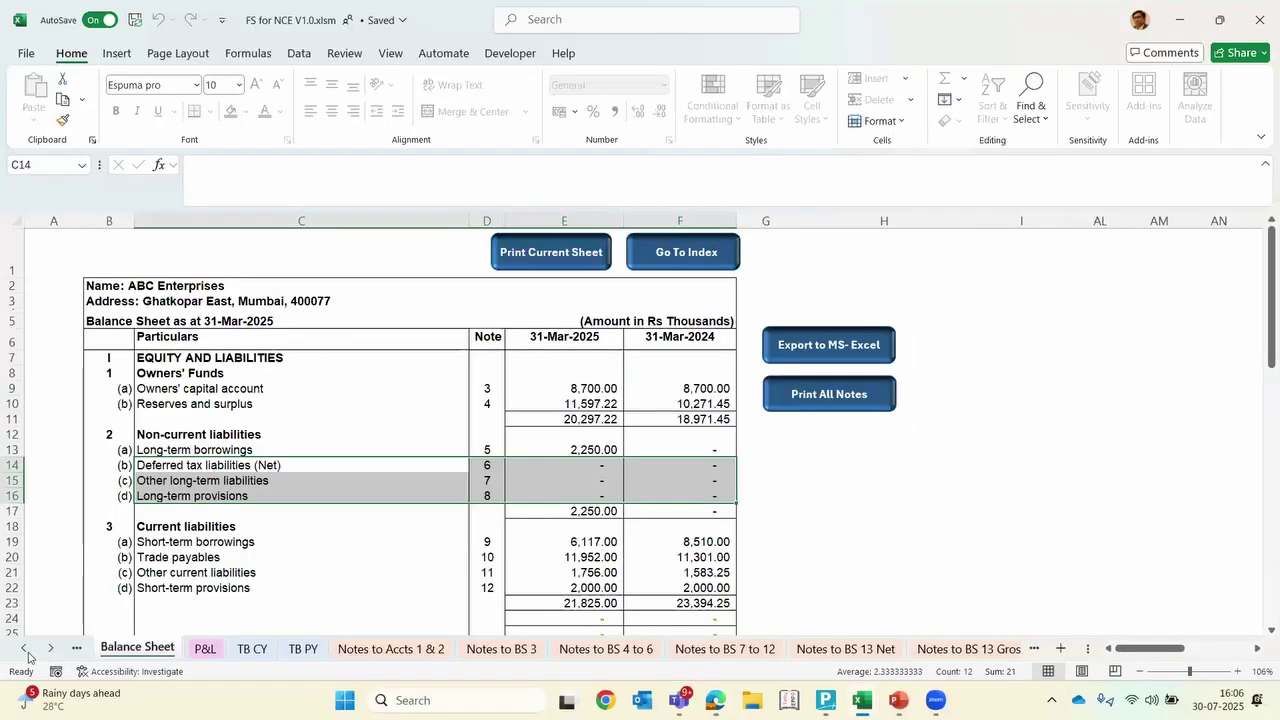
left_click(25, 649)
left_click(25, 649)
left_click(25, 649)
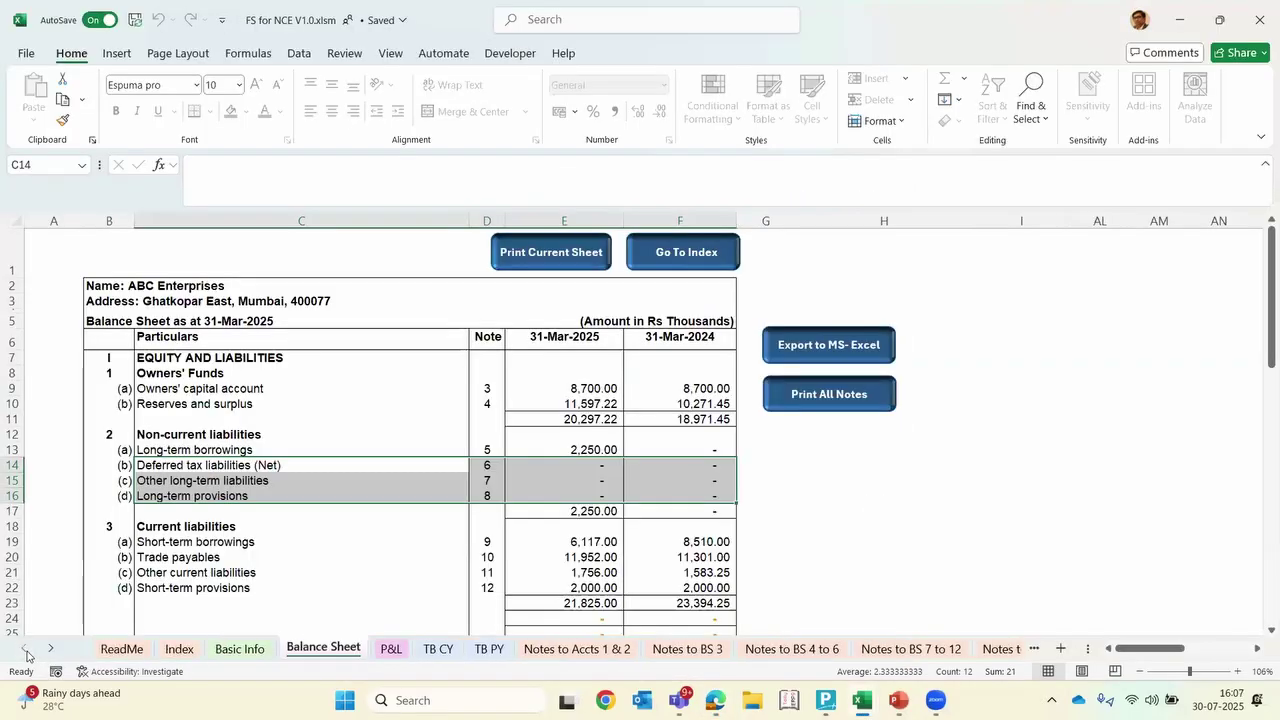
left_click(240, 649)
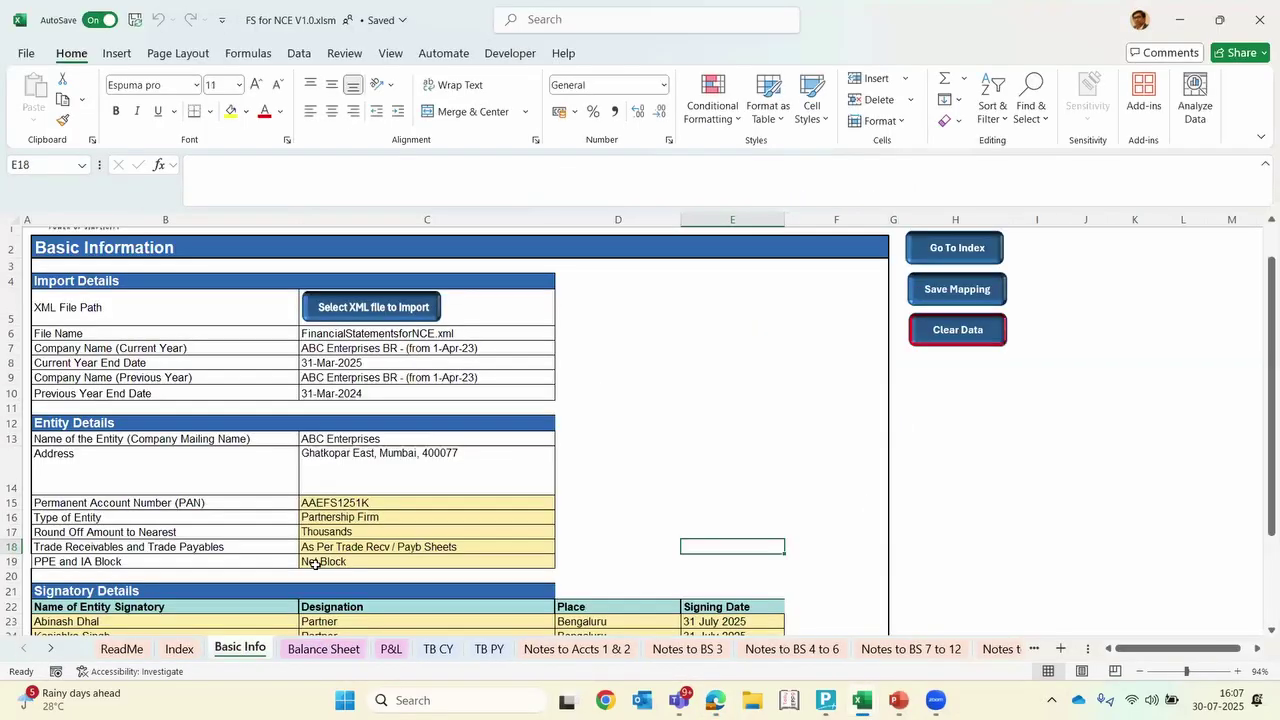
scroll(310, 570, "down", 2)
scroll(315, 565, "down", 2)
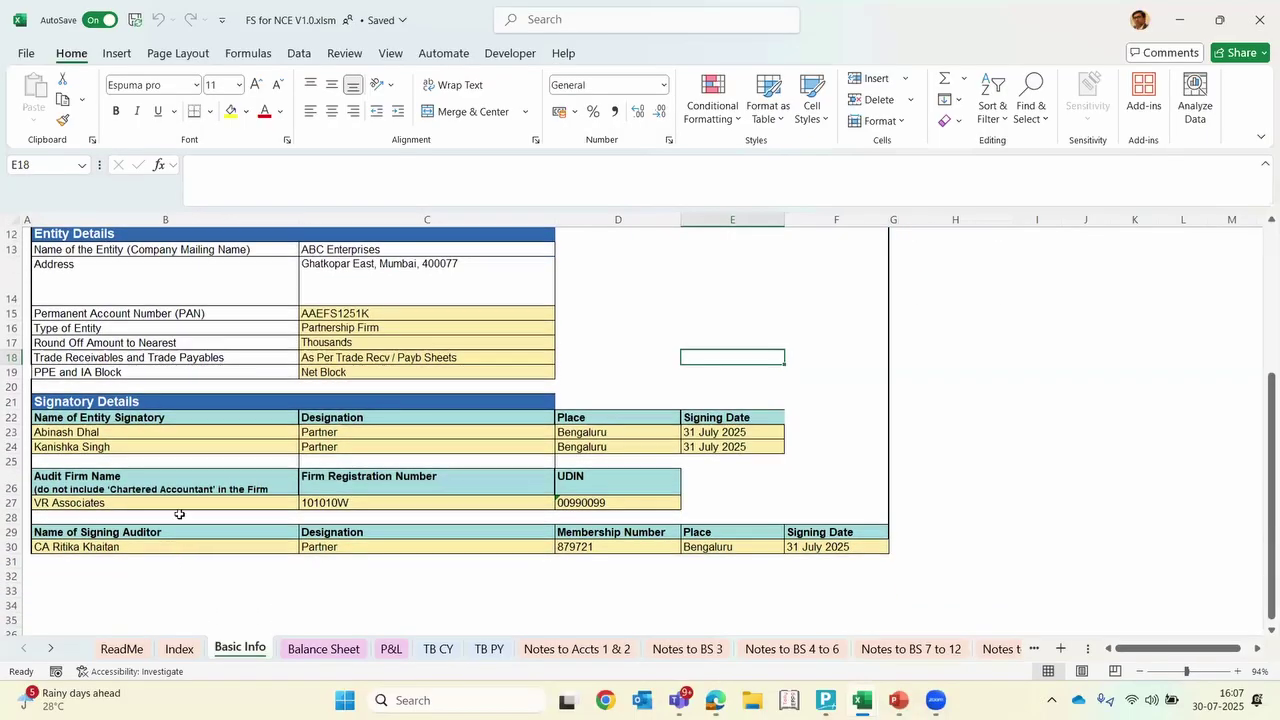
left_click(66, 507)
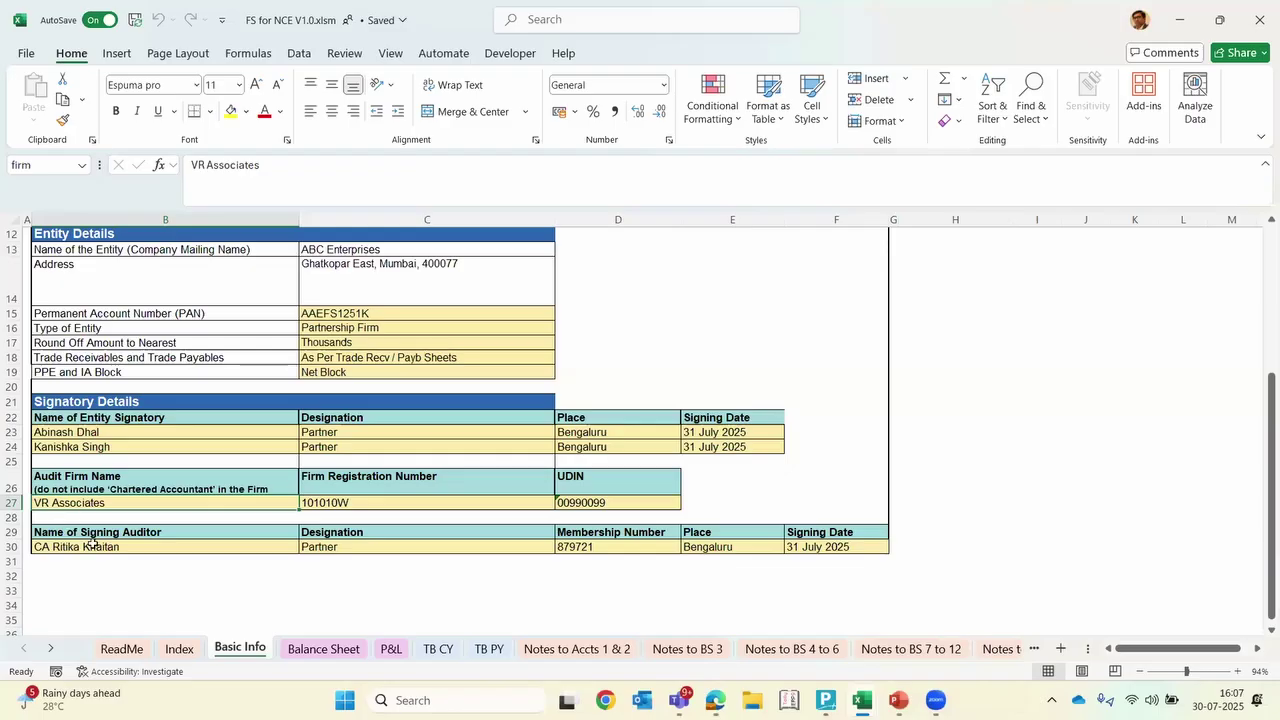
scroll(270, 620, "up", 1)
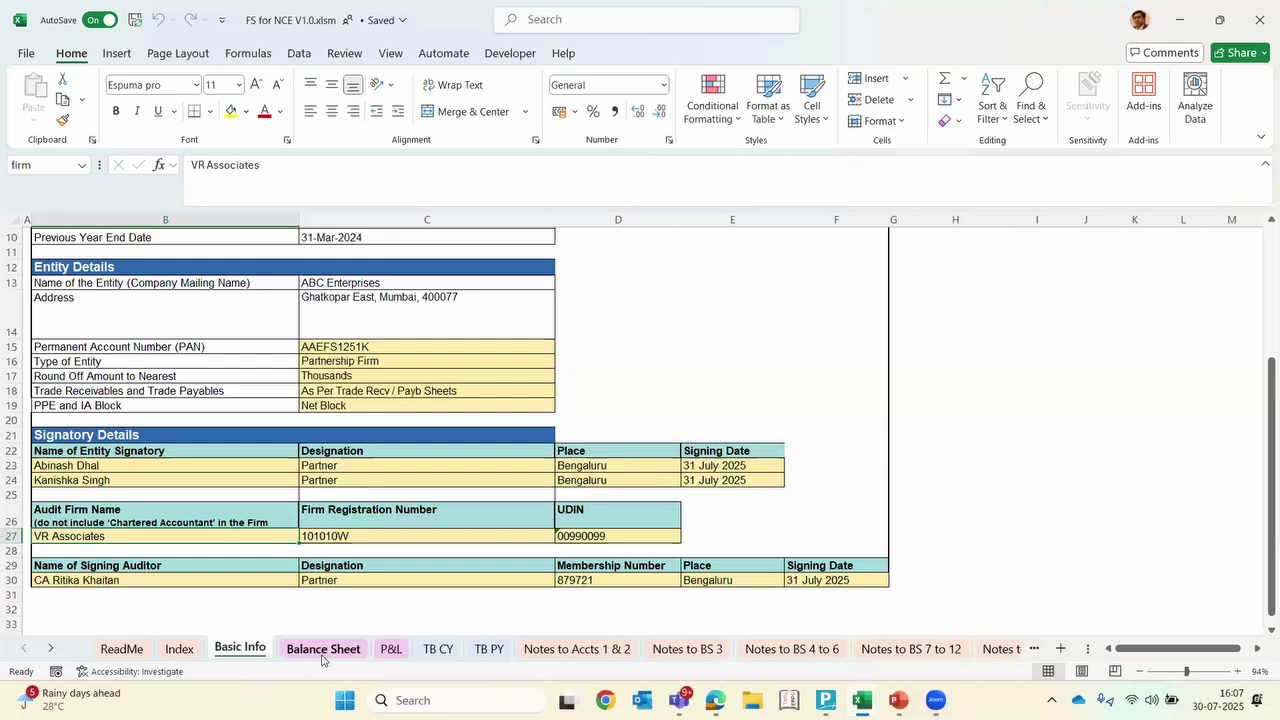
Review the auditor and partner signature block below the Balance Sheet, and return to the reserves and surplus line
left_click(322, 650)
scroll(331, 546, "down", 14)
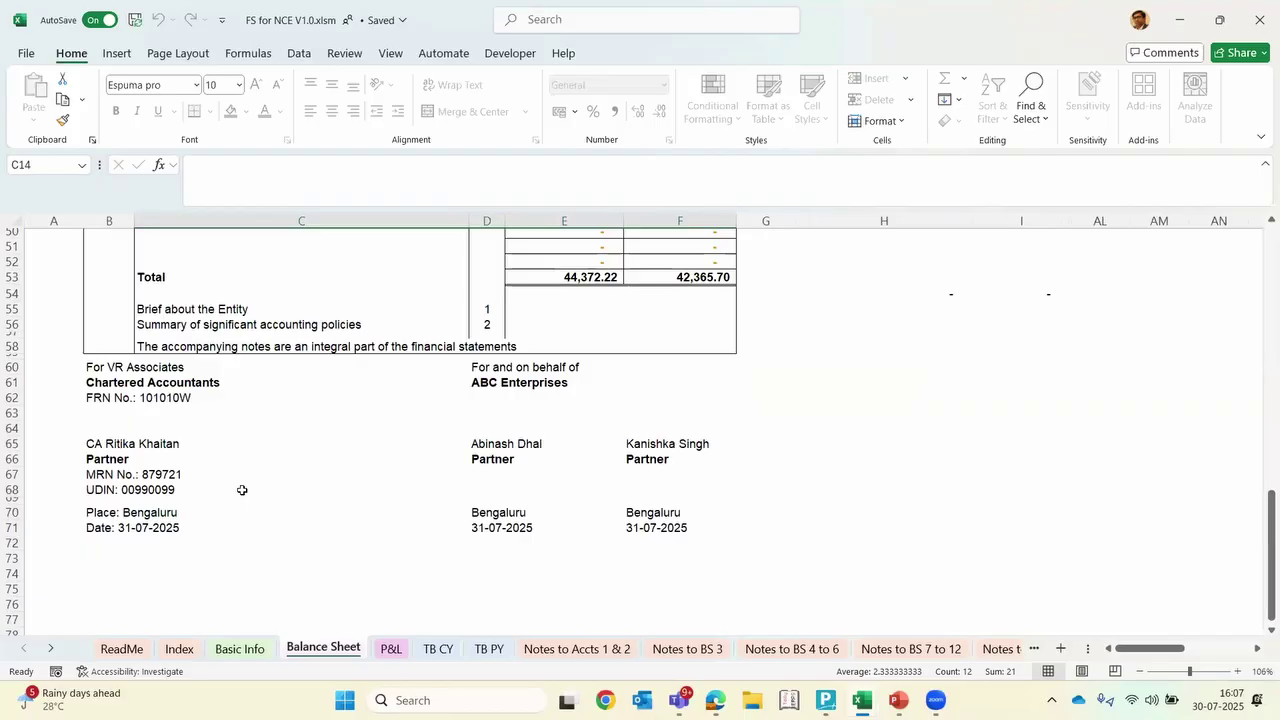
scroll(242, 490, "up", 1)
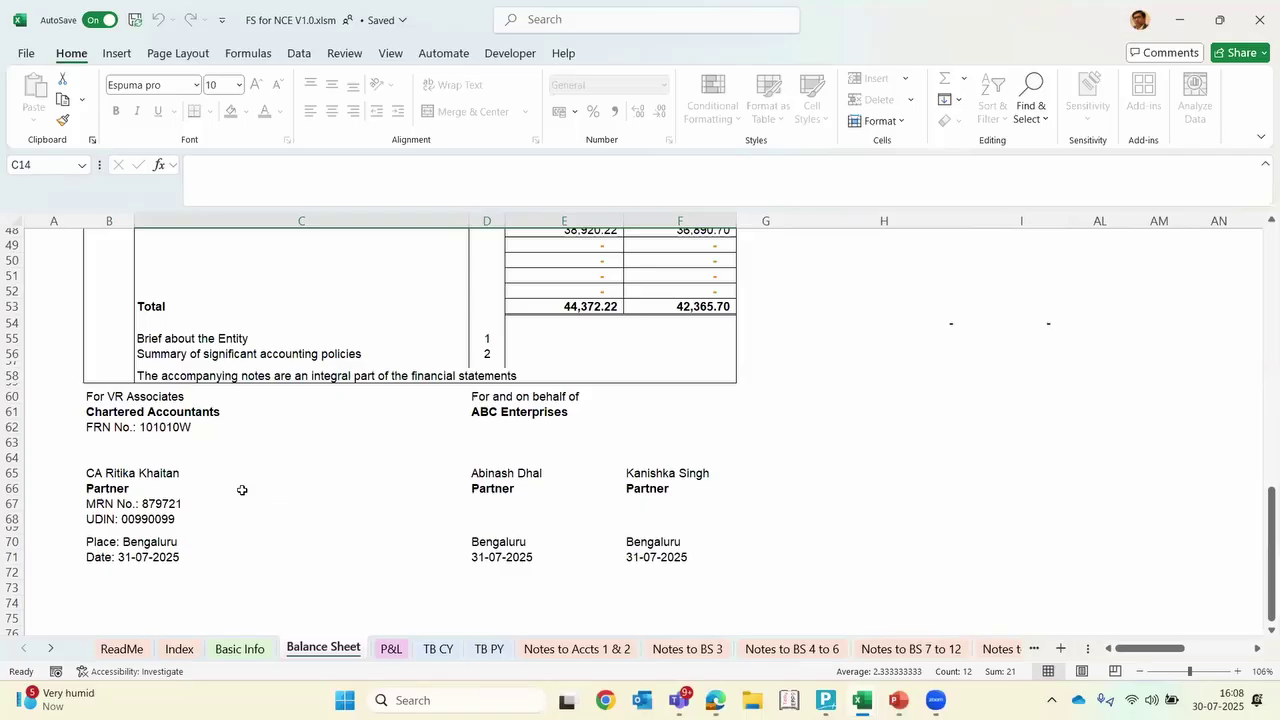
scroll(242, 490, "up", 15)
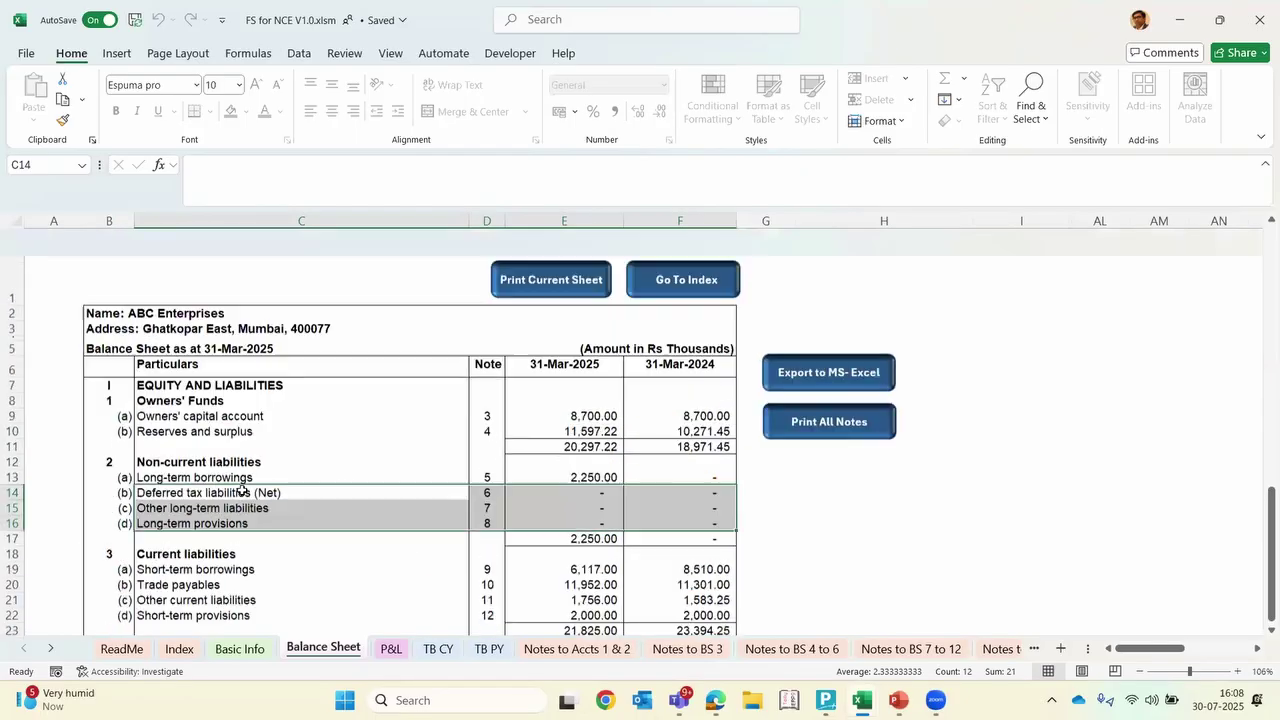
left_click(229, 410)
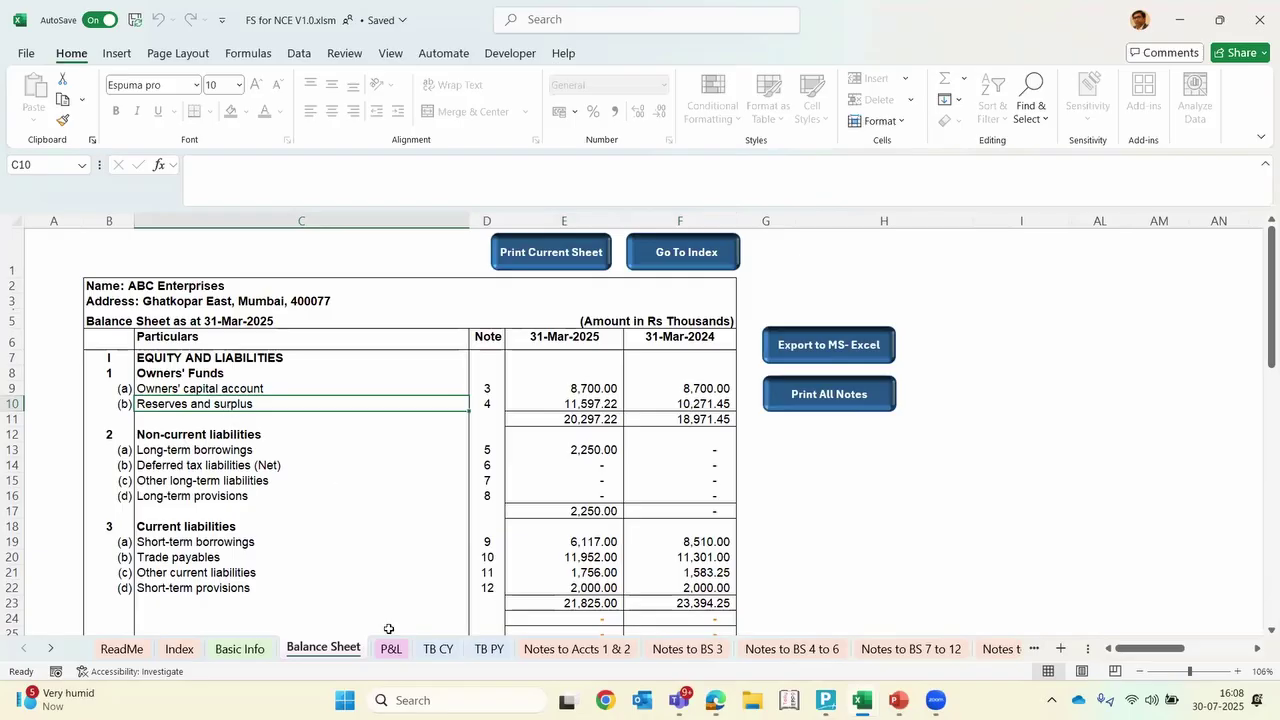
Look over the Notes to BS 7 to 12 and Basic Info sheets, and return to the Balance Sheet's owners' funds
left_click(910, 648)
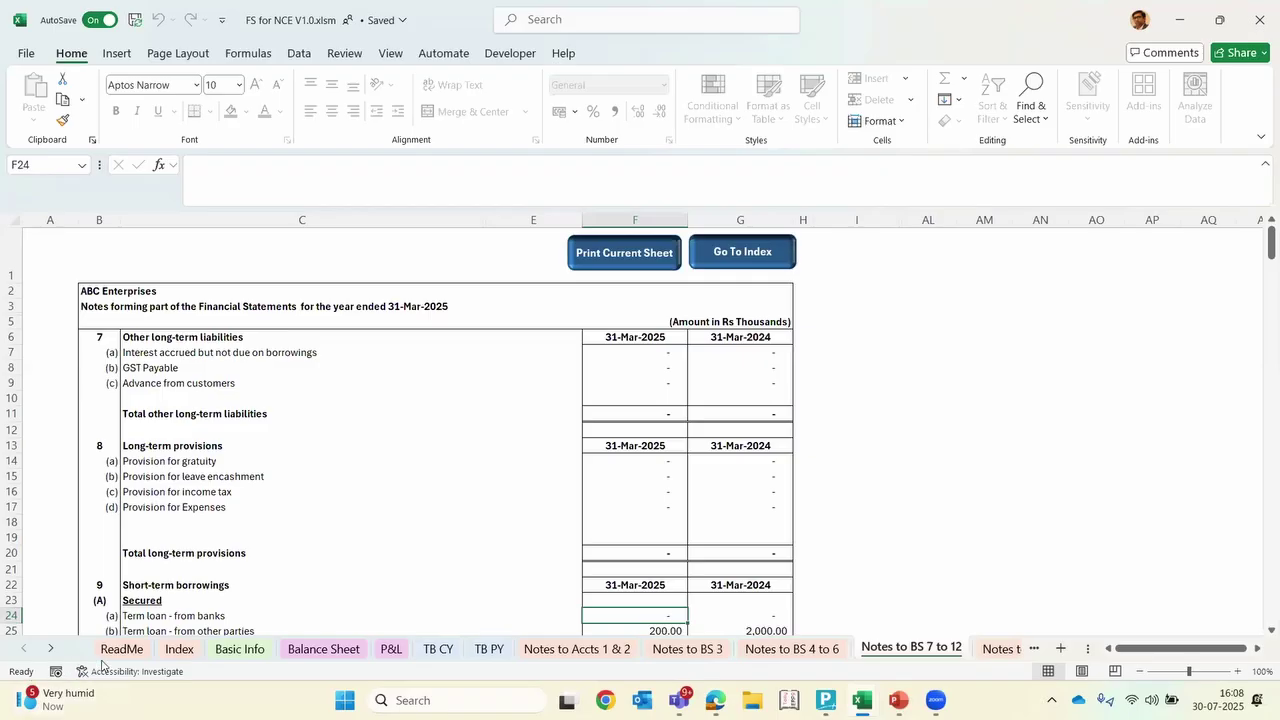
left_click(220, 651)
scroll(470, 427, "up", 4)
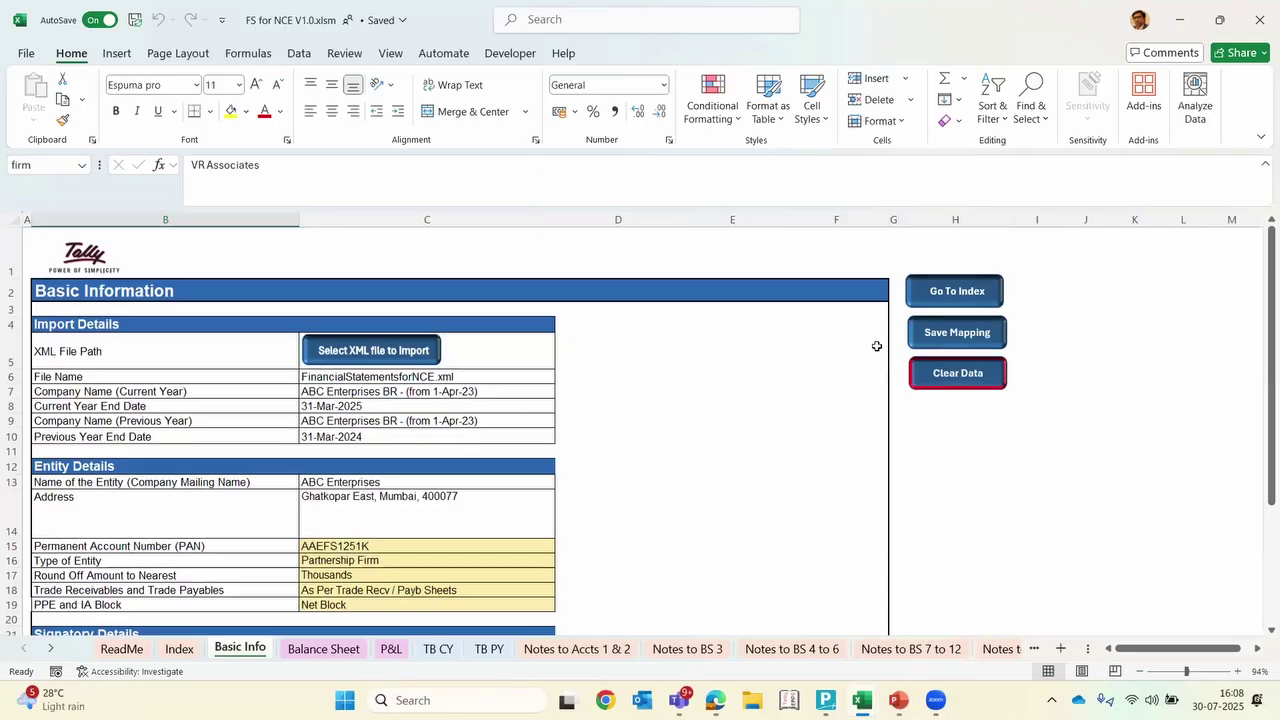
left_click(337, 651)
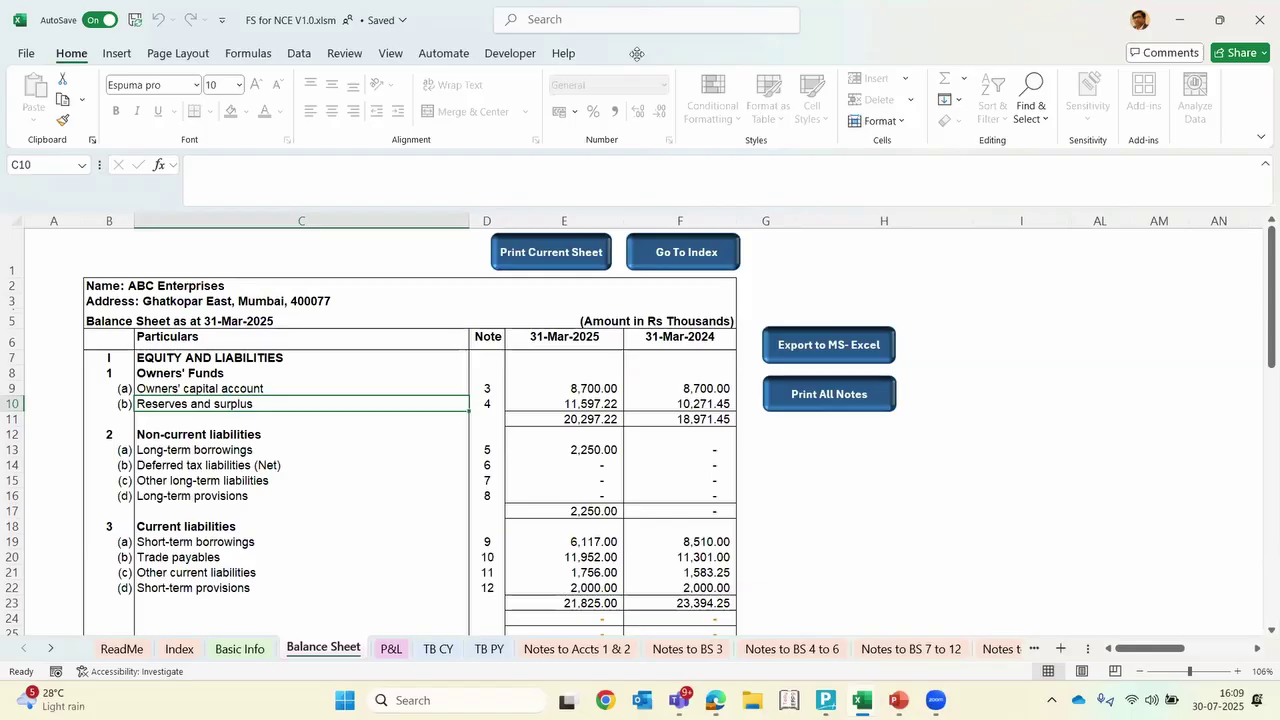
left_click(676, 405)
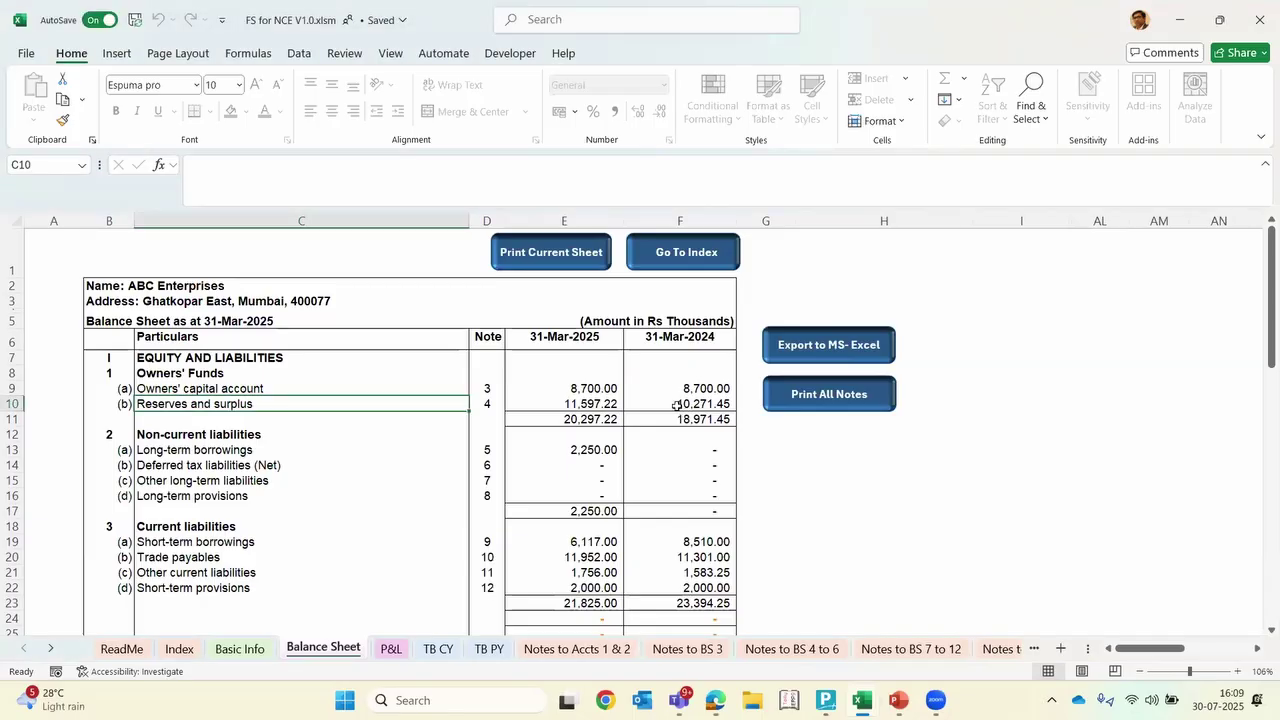